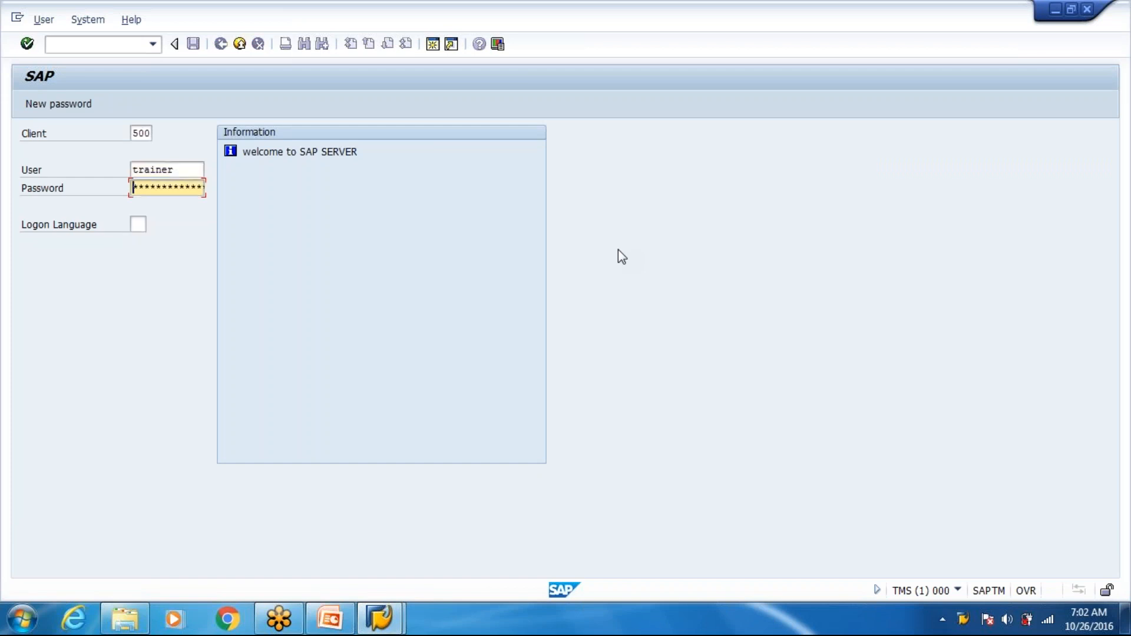
# - Log on to client 400 with the existing user by entering the account password
pyautogui.hotkey('shift', 'Tab')
pyautogui.hotkey('shift', 'Tab')
pyautogui.write('400')
pyautogui.press('Down')
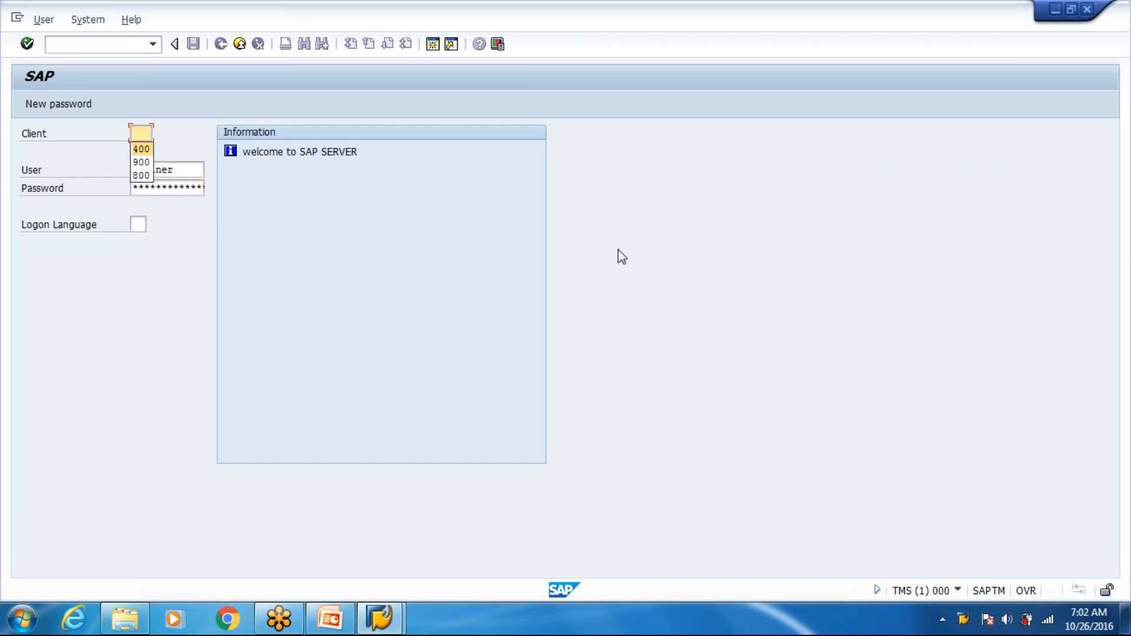
pyautogui.press('Return')
pyautogui.press('Tab')
pyautogui.press('Tab')
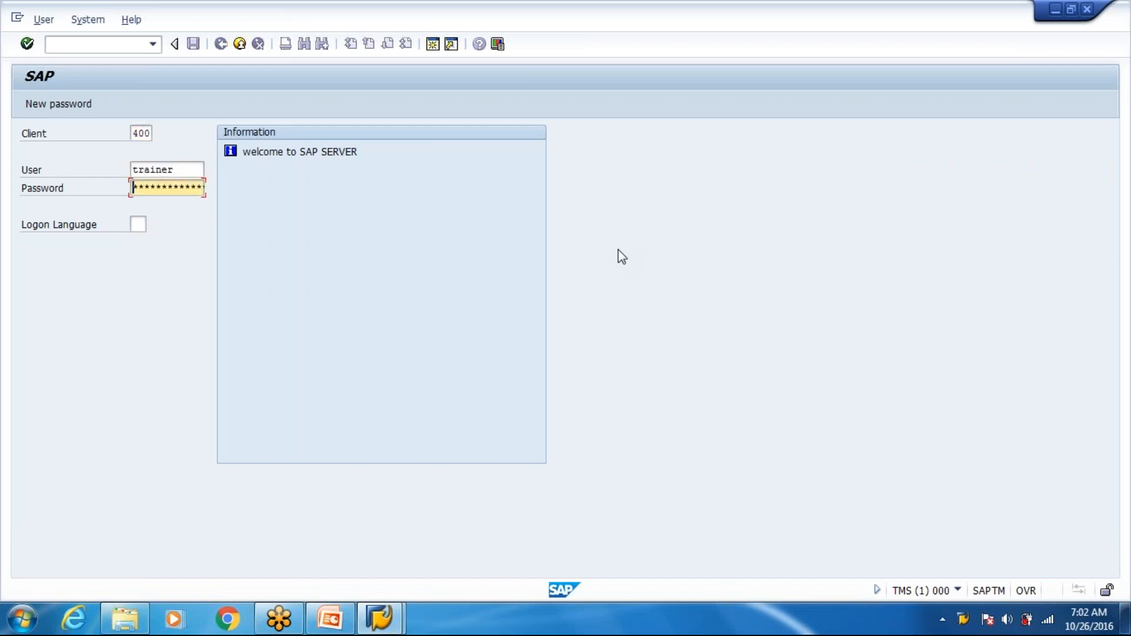
pyautogui.write('*********')
pyautogui.press('Return')
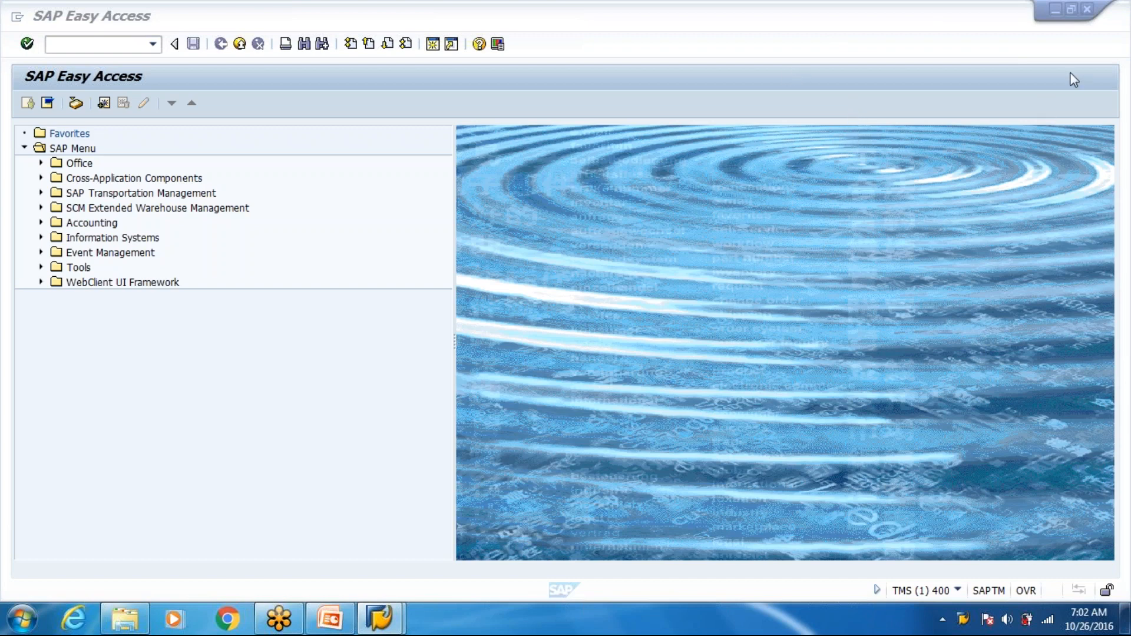
# - Minimize the SAP session and create a new Microsoft Office Excel Worksheet file on the desktop, opening and closing it
pyautogui.click(1055, 10)
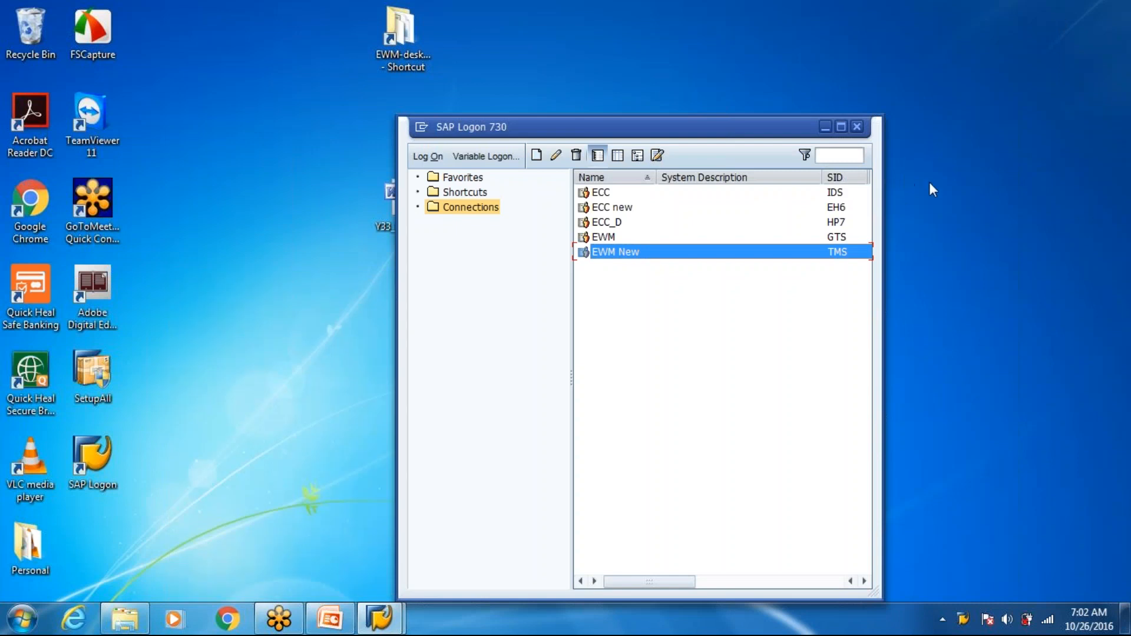
pyautogui.click(932, 182)
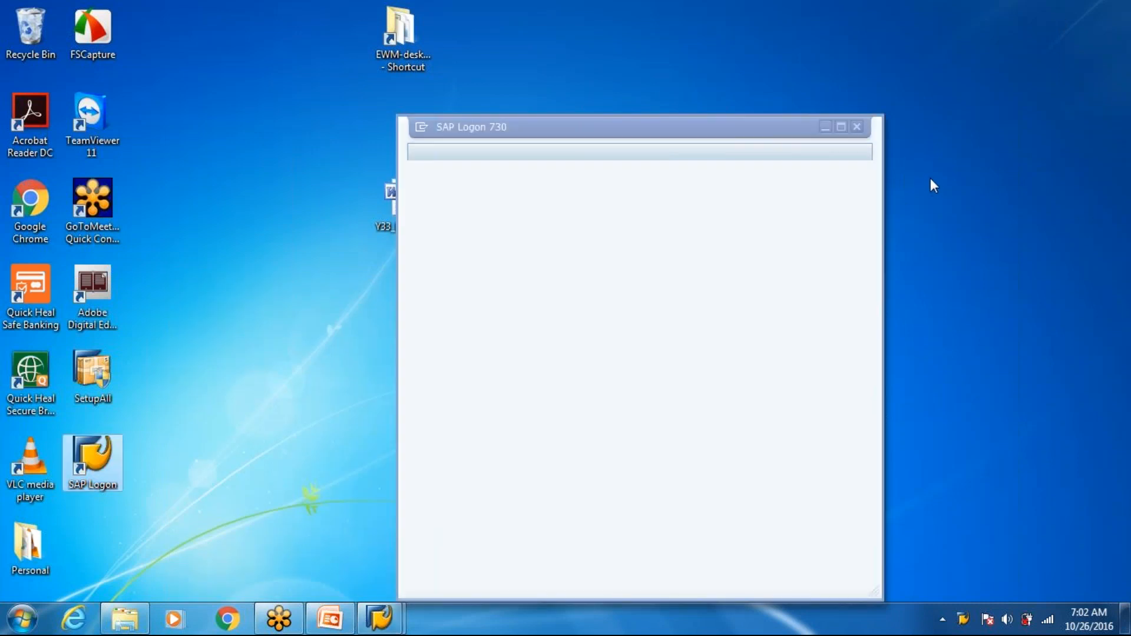
pyautogui.rightClick(964, 215)
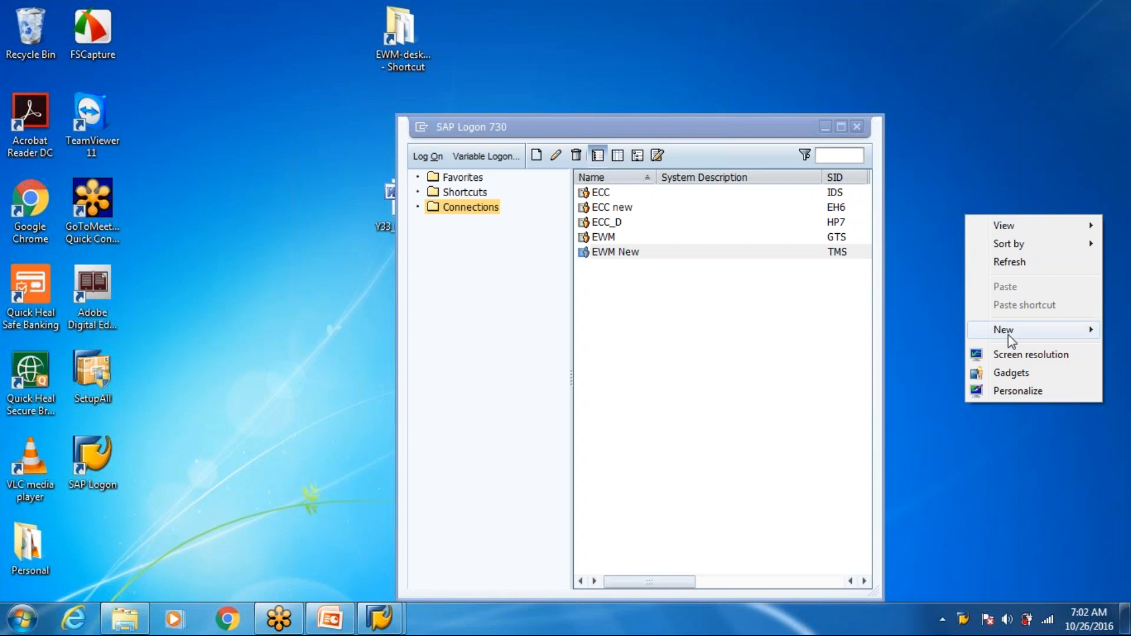
pyautogui.moveTo(1009, 335)
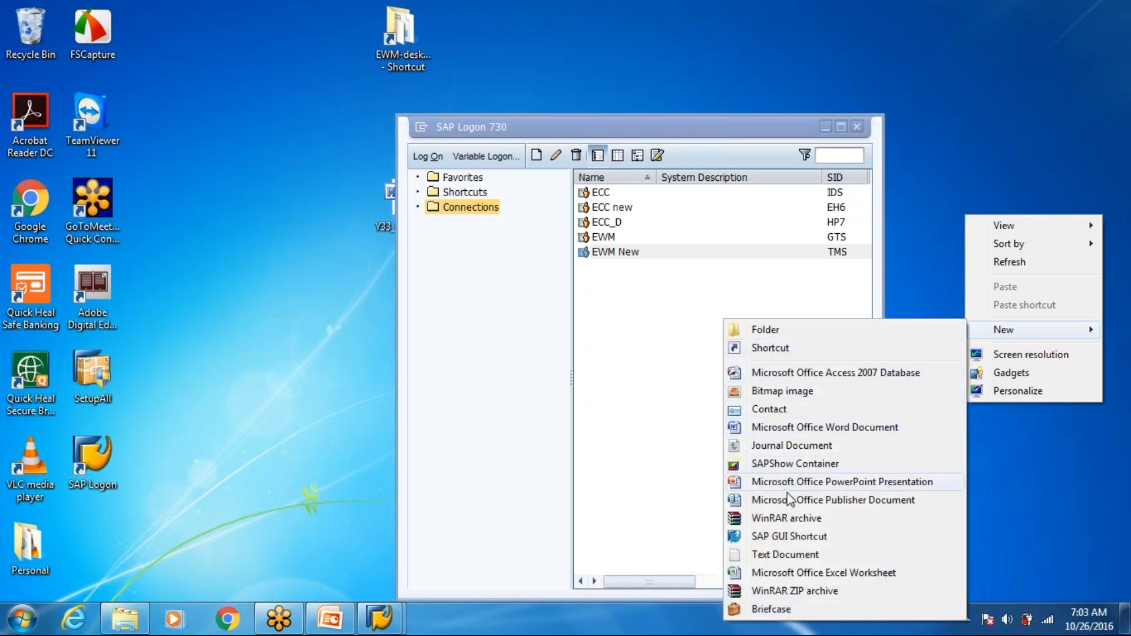
pyautogui.click(810, 573)
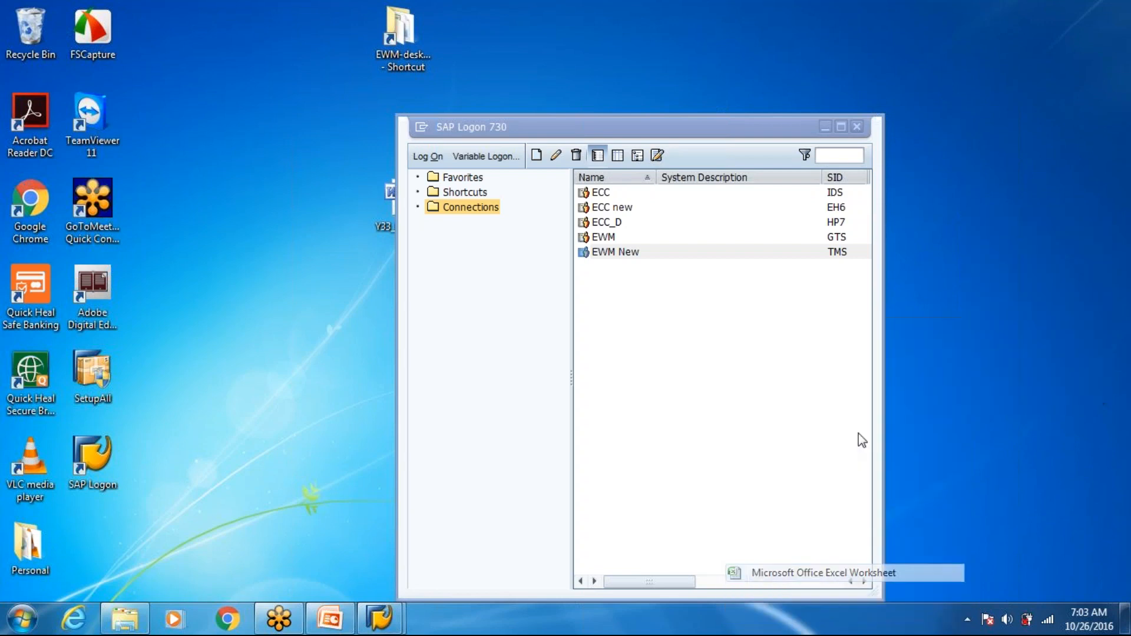
pyautogui.press('Return')
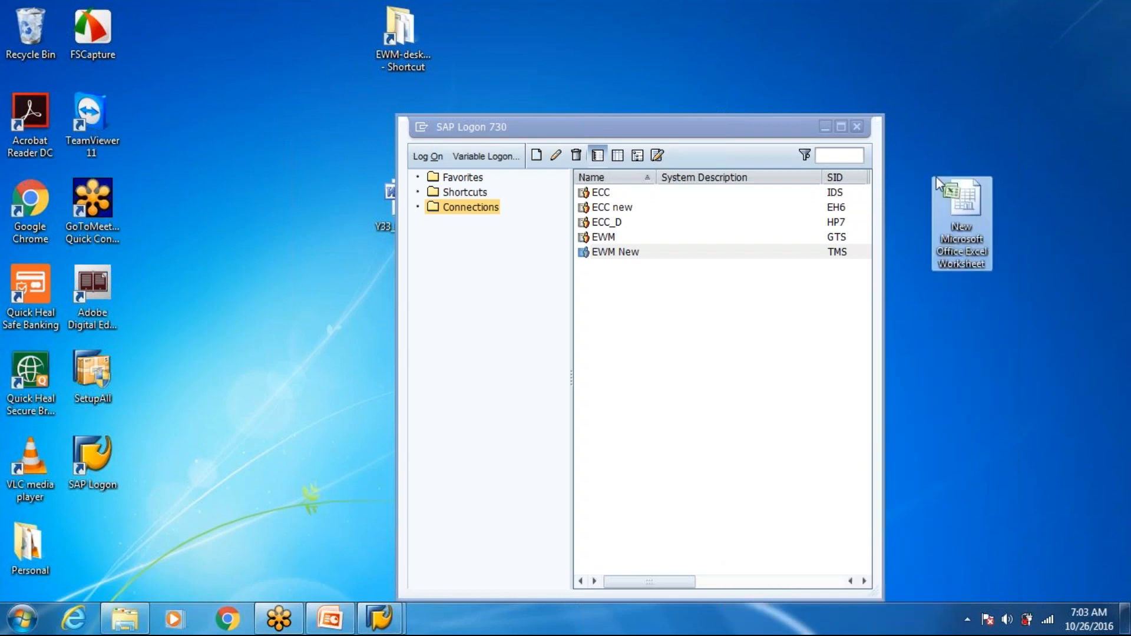
pyautogui.doubleClick(966, 203)
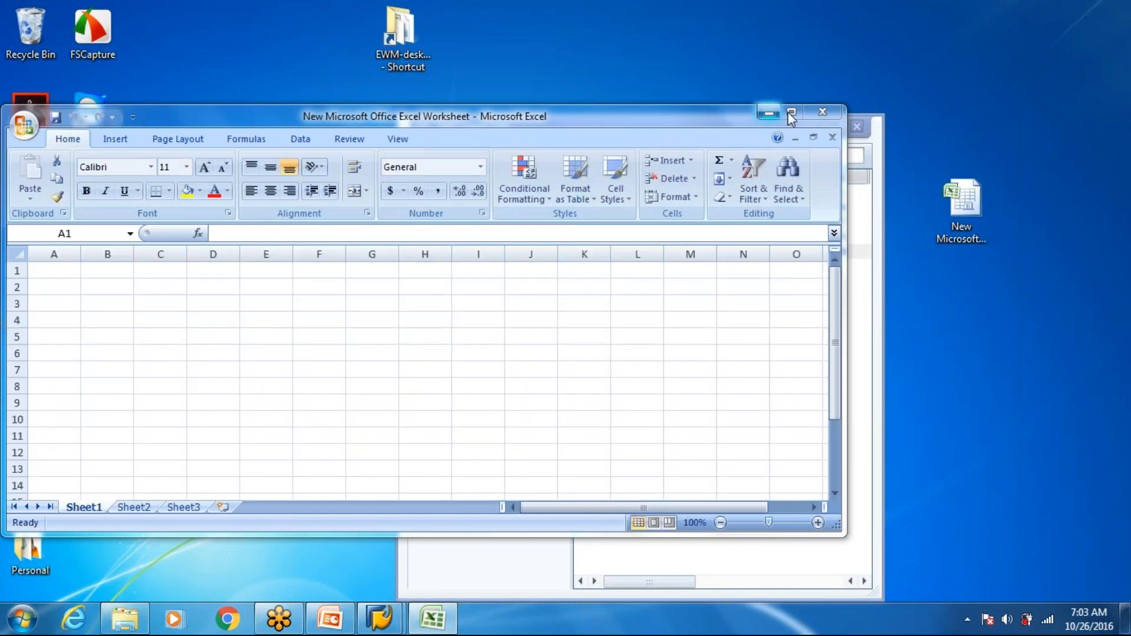
pyautogui.click(821, 113)
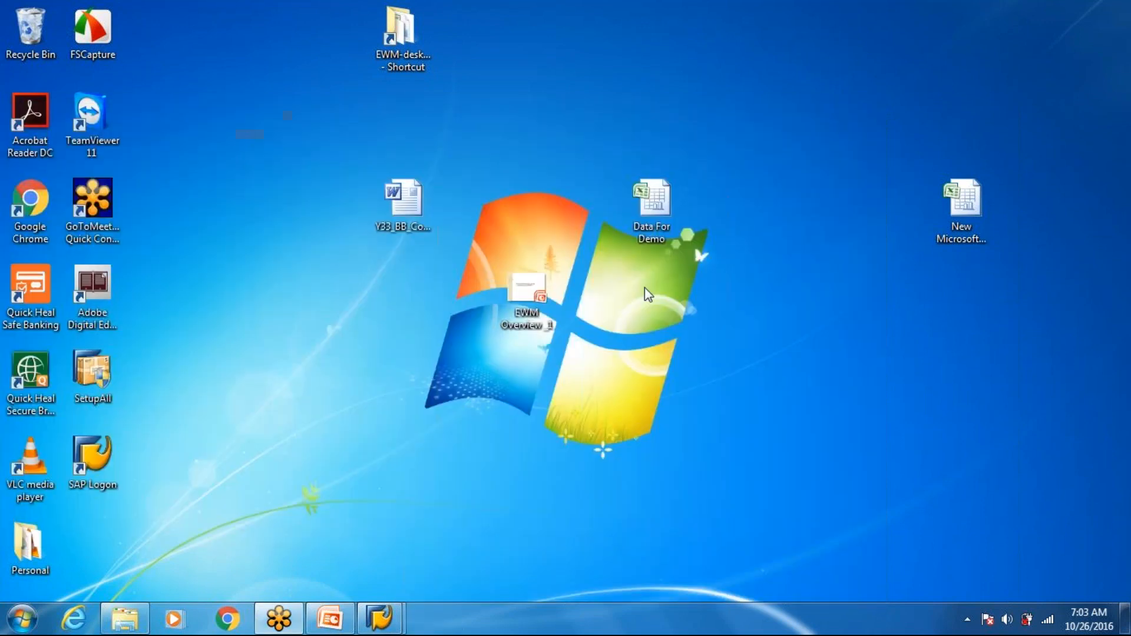
# - Open the Data For Demo workbook maximized and add a new blank worksheet after Packaging Material
pyautogui.doubleClick(672, 223)
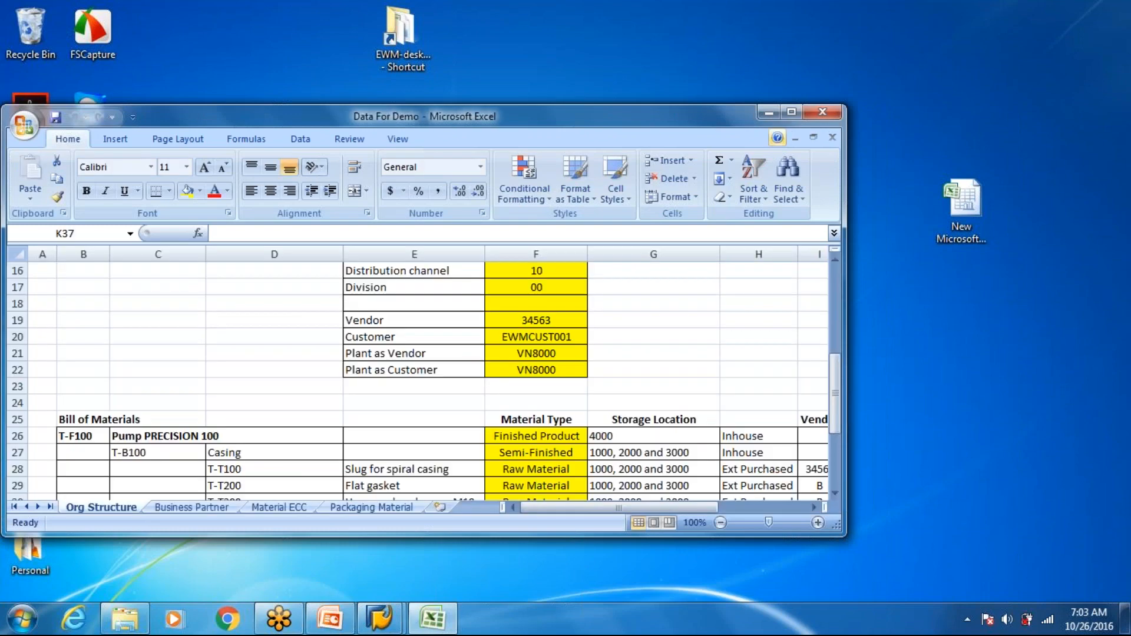
pyautogui.click(791, 113)
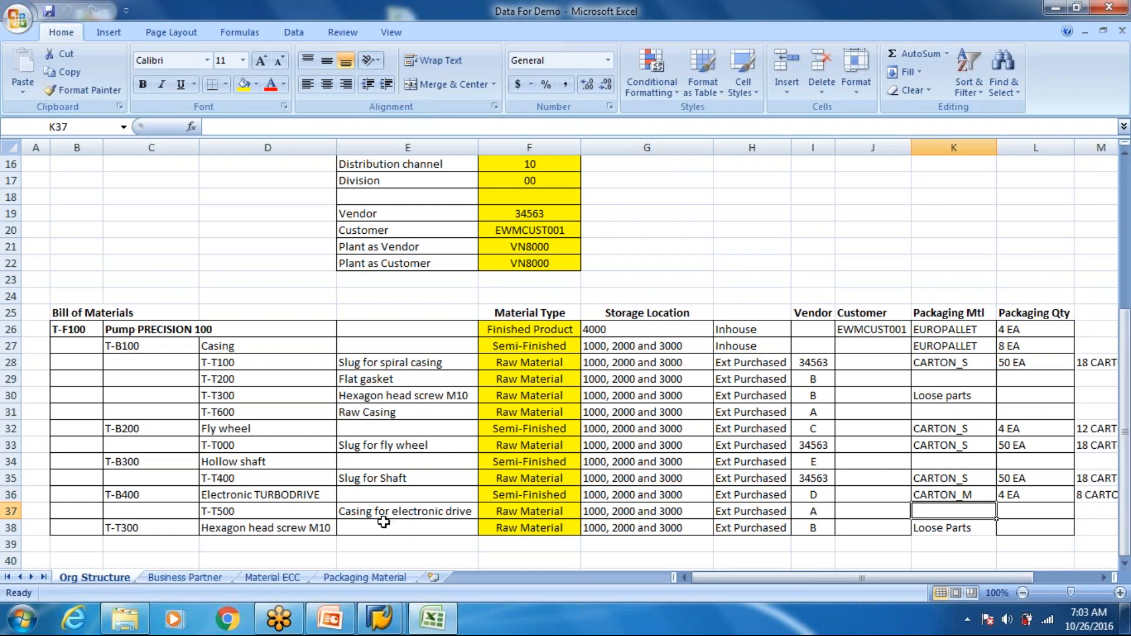
pyautogui.click(434, 577)
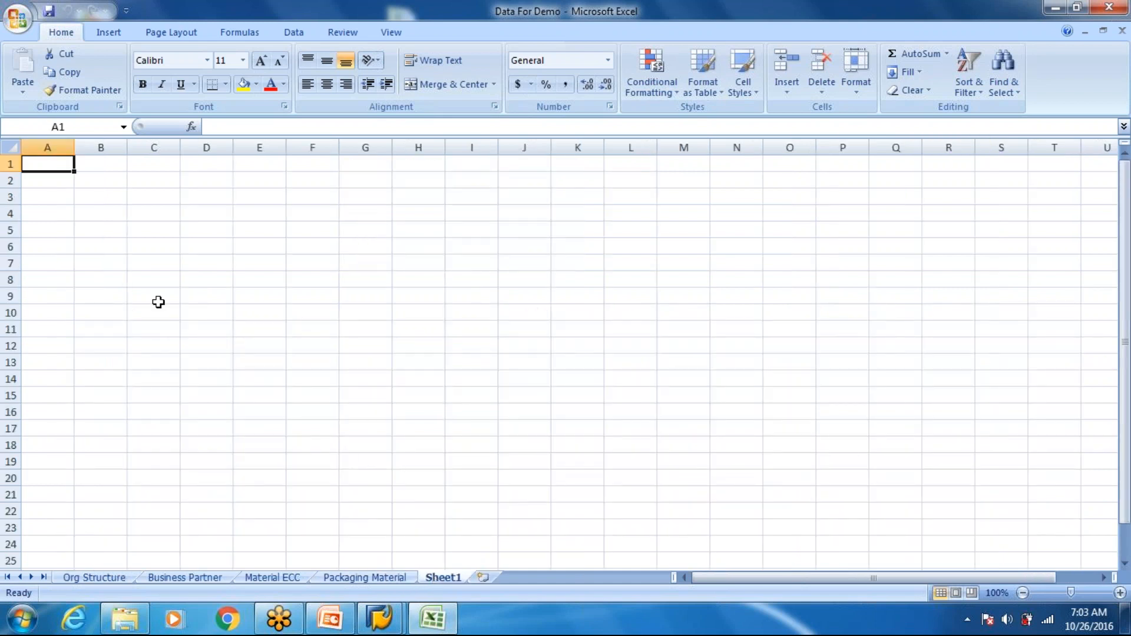
# - Enter the list numbers 1 and 2 in cells E8 and E9 of the new sheet
pyautogui.click(259, 280)
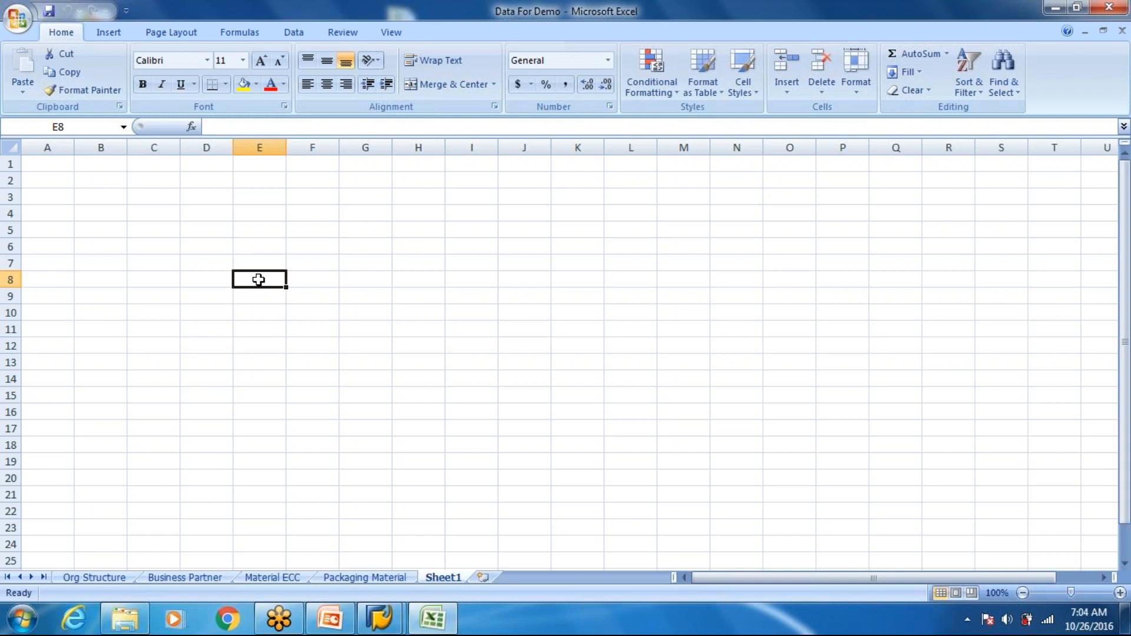
pyautogui.write('1')
pyautogui.press('Tab')
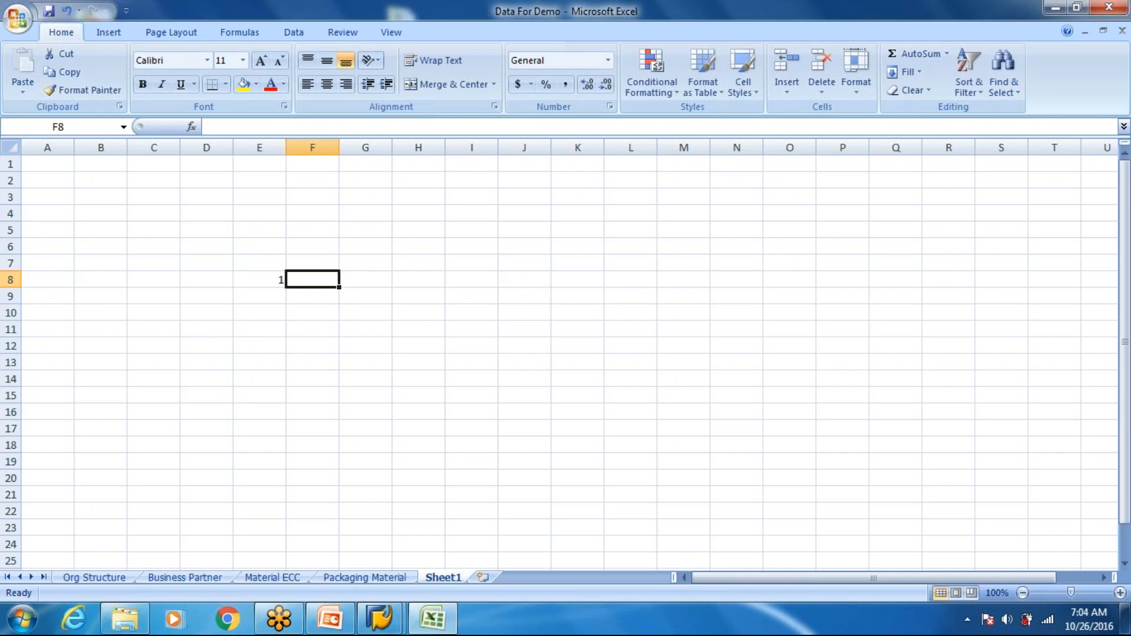
pyautogui.press('Return')
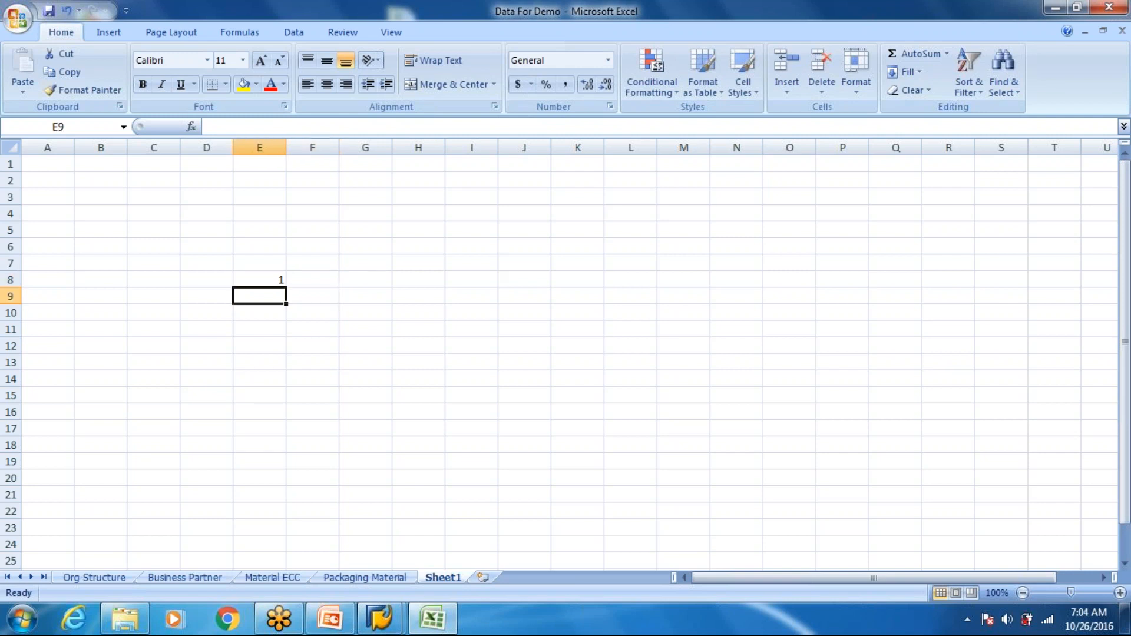
pyautogui.write('2')
pyautogui.press('Tab')
# - Enter "Packing in ECC" in cell F8 beside list number 1
pyautogui.press('Up')
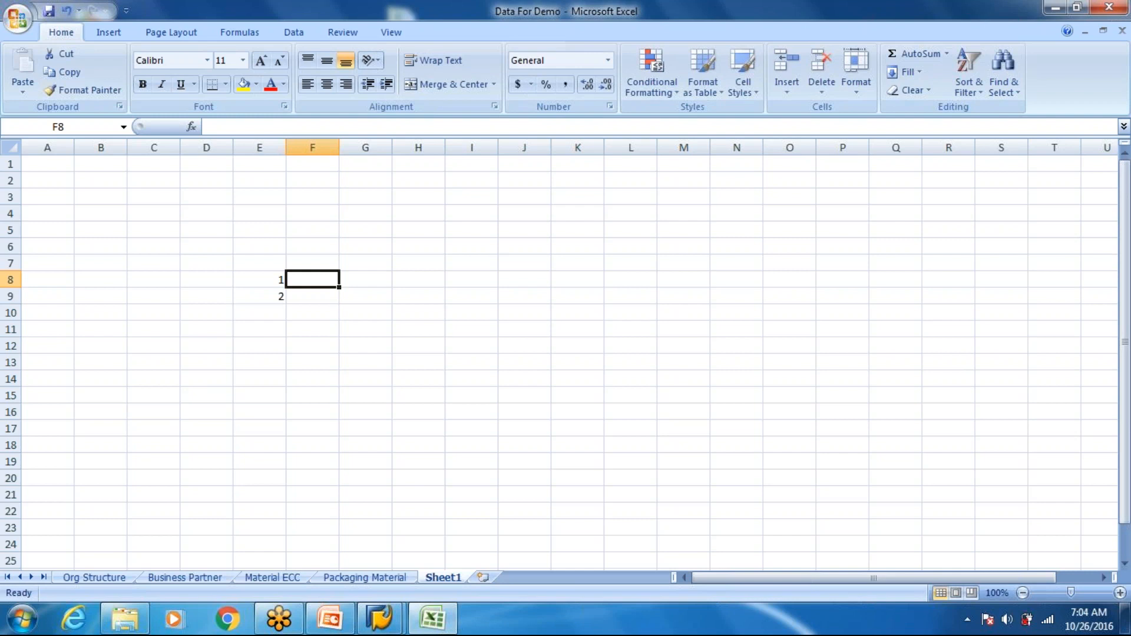
pyautogui.write('Pack')
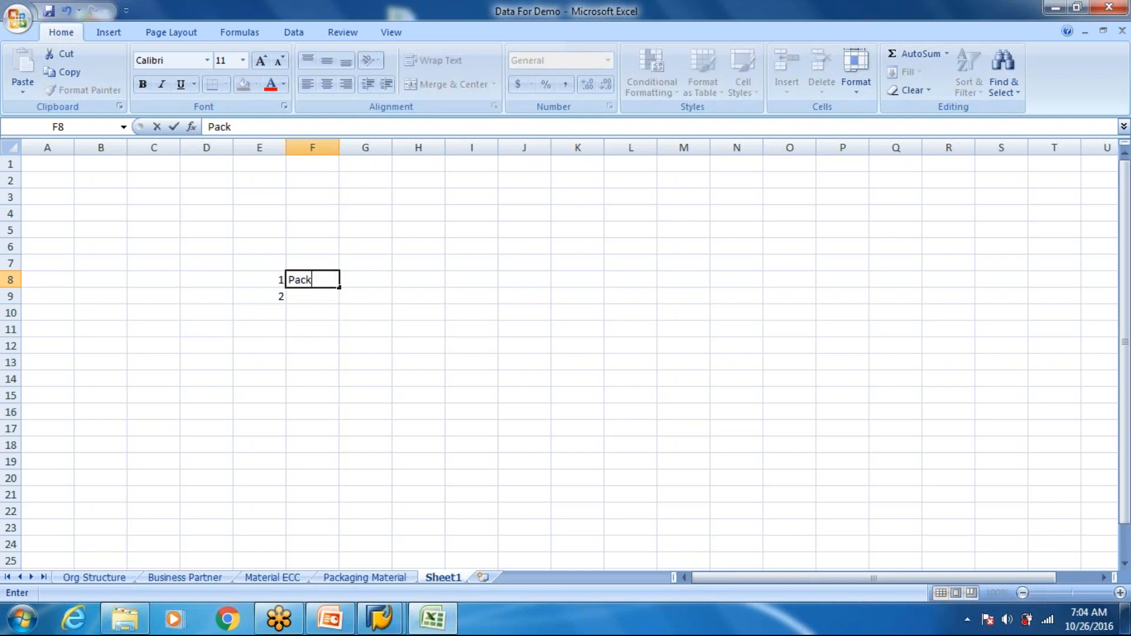
pyautogui.write('ing in ECC')
pyautogui.press('Return')
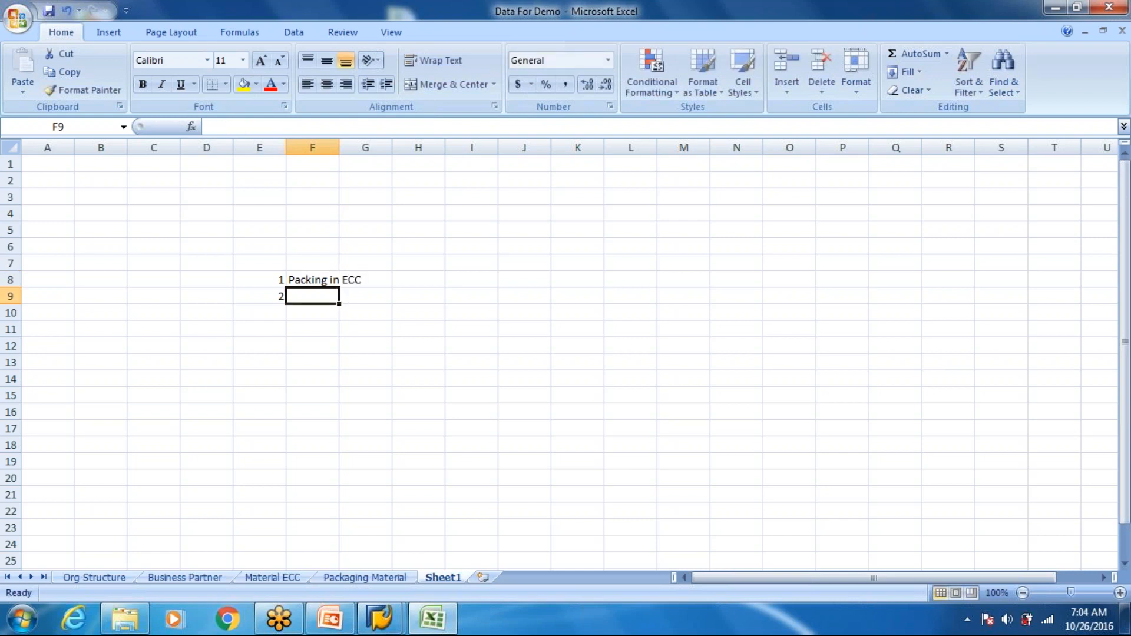
# - Widen column F to about eight standard column widths to make room for longer text
pyautogui.write('P')
pyautogui.press('BackSpace')
pyautogui.press('BackSpace')
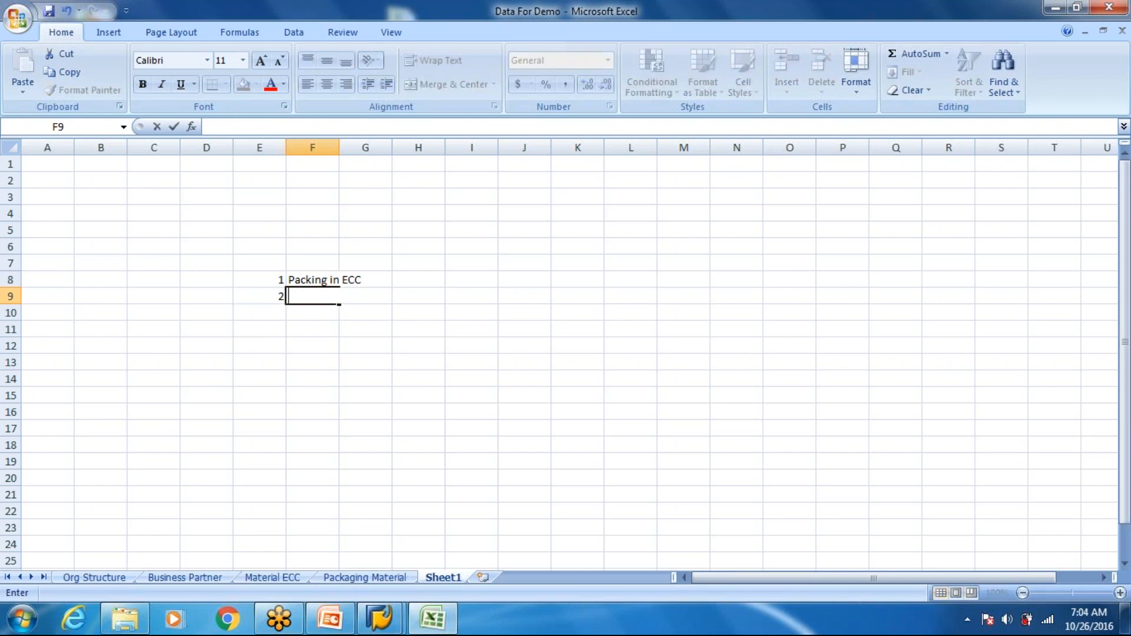
pyautogui.click(333, 148)
pyautogui.moveTo(339, 150); pyautogui.dragTo(718, 171)
# - Extend the text in F8 to read "Packing in ECC. Handling unit are moved from ECC delivery to EWM"
pyautogui.click(386, 278)
pyautogui.doubleClick(386, 278)
pyautogui.write('.')
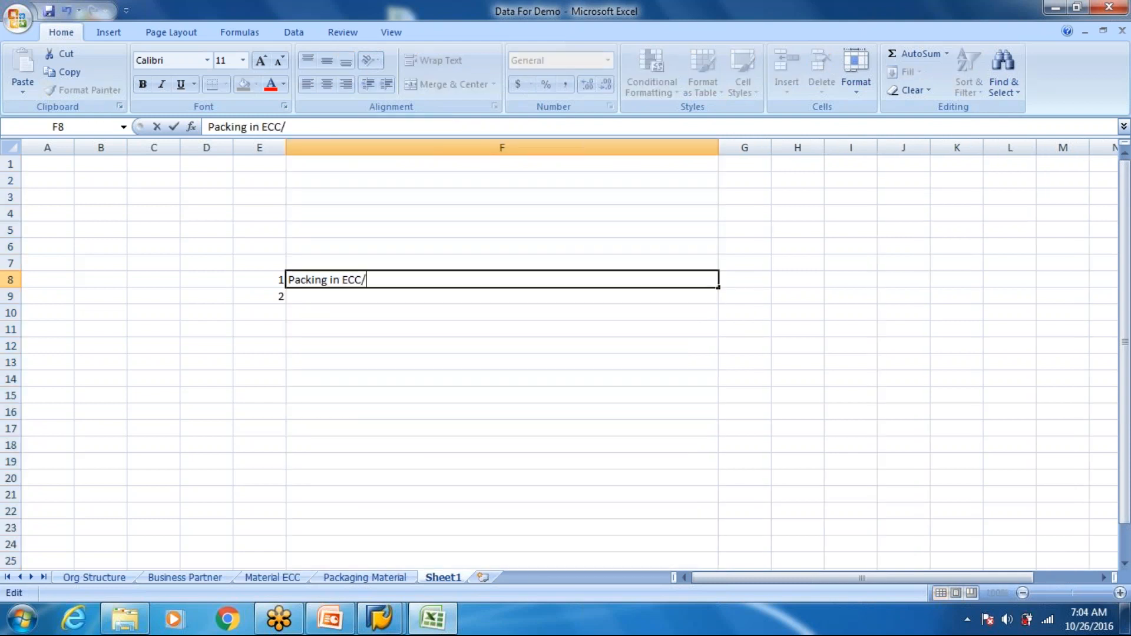
pyautogui.write(' Handling u')
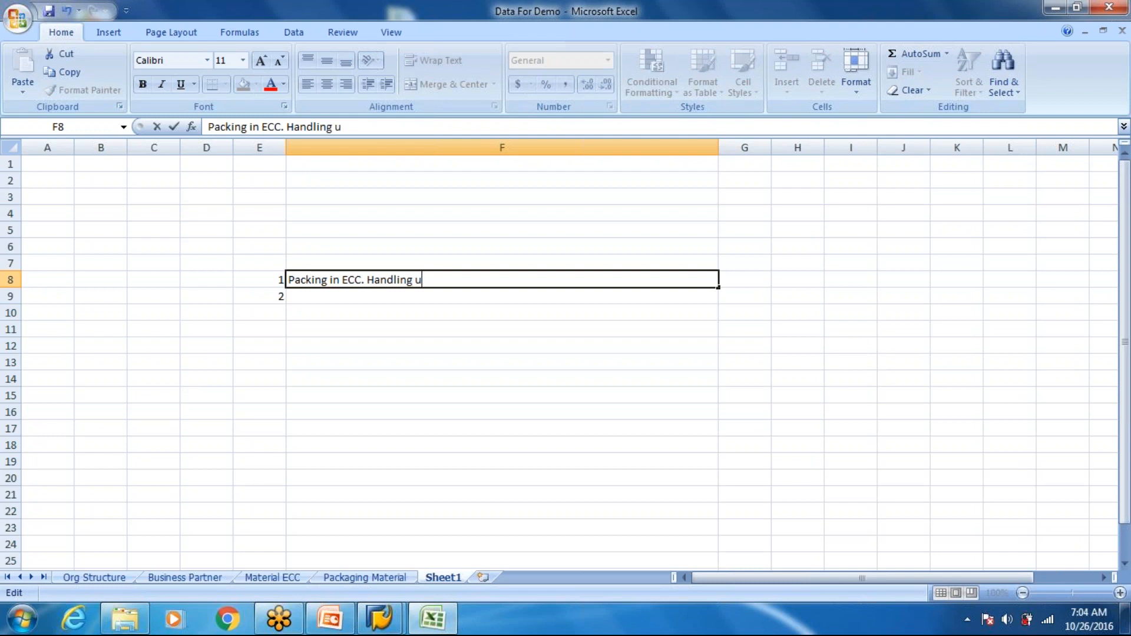
pyautogui.write('nit are moved')
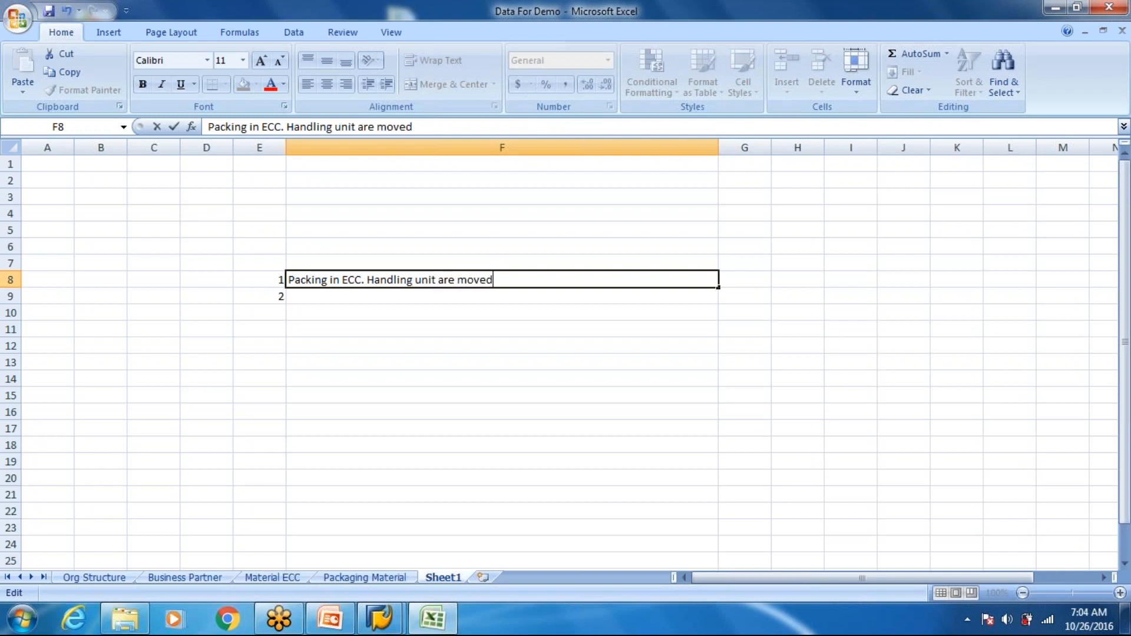
pyautogui.write(' from ECC')
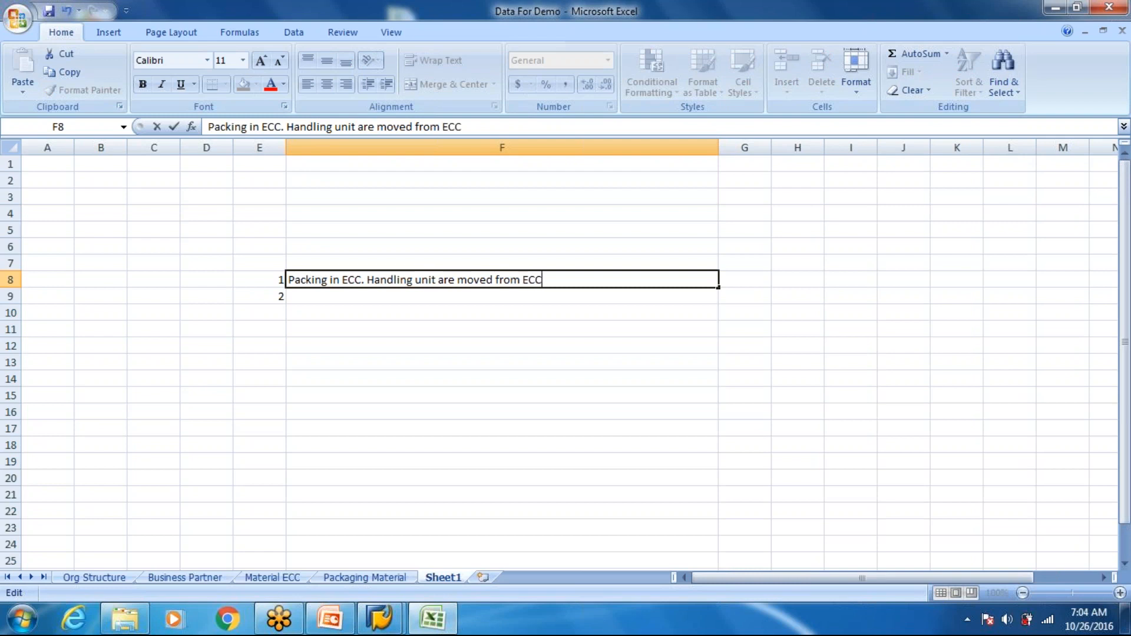
pyautogui.write(' delivery to EWM')
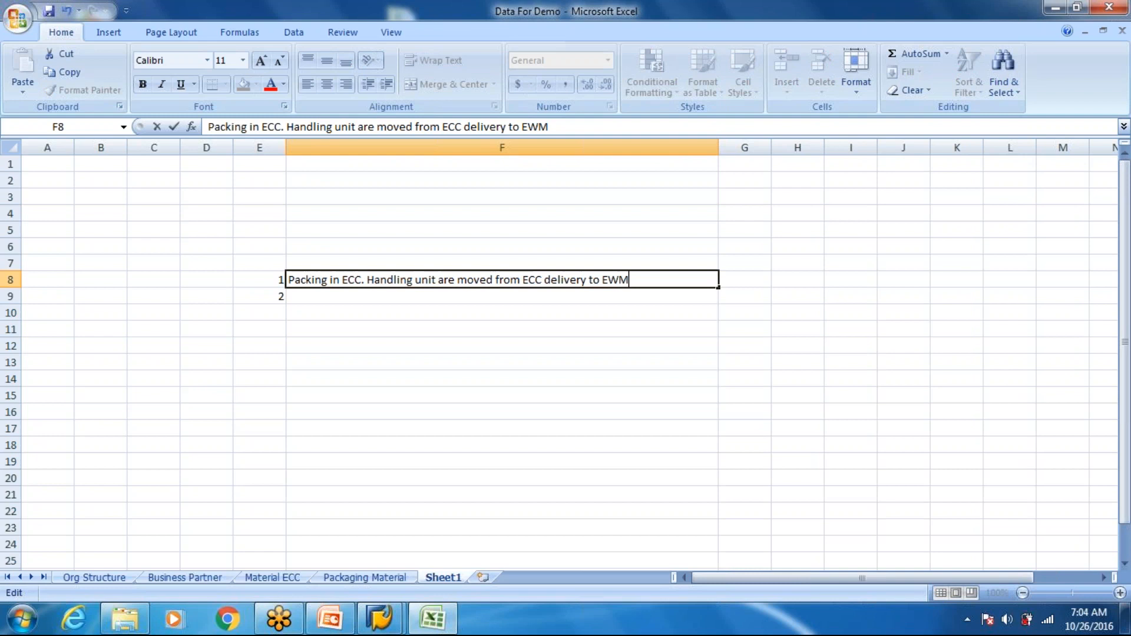
pyautogui.press('Return')
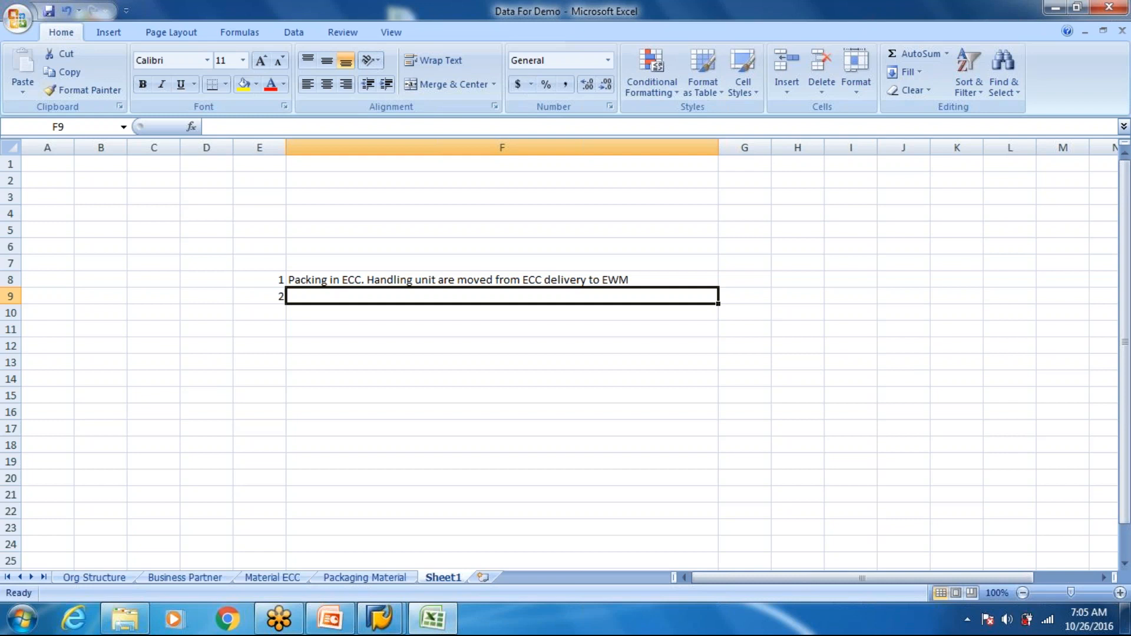
# - Enter "Manually" in G8 and "EDI" in H8 as the methods for the first packing option
pyautogui.click(751, 277)
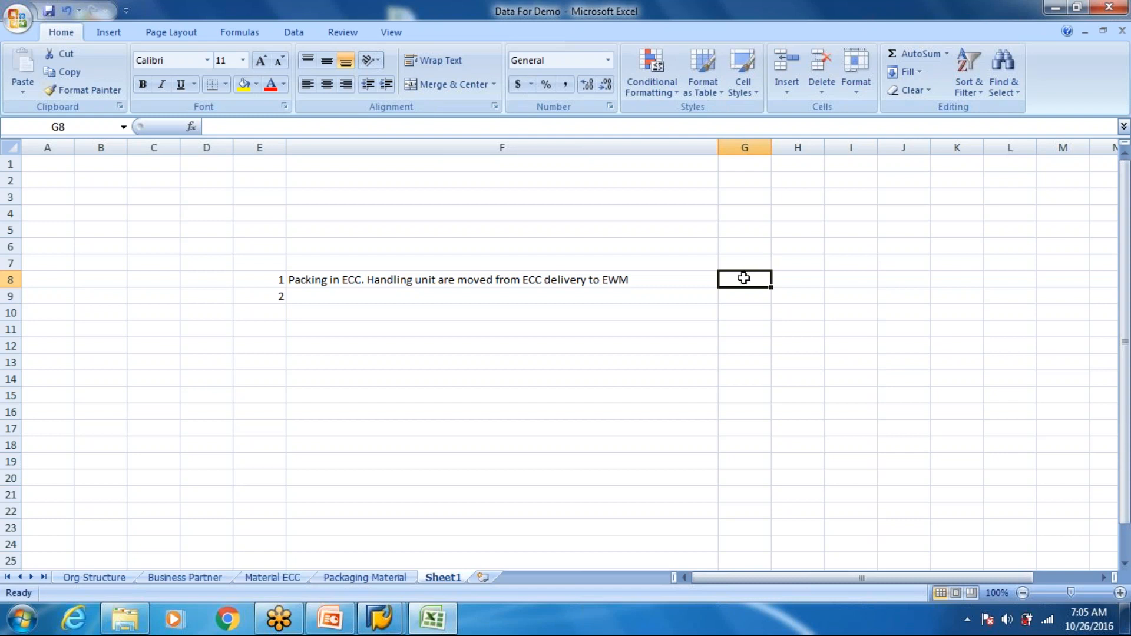
pyautogui.press('Return')
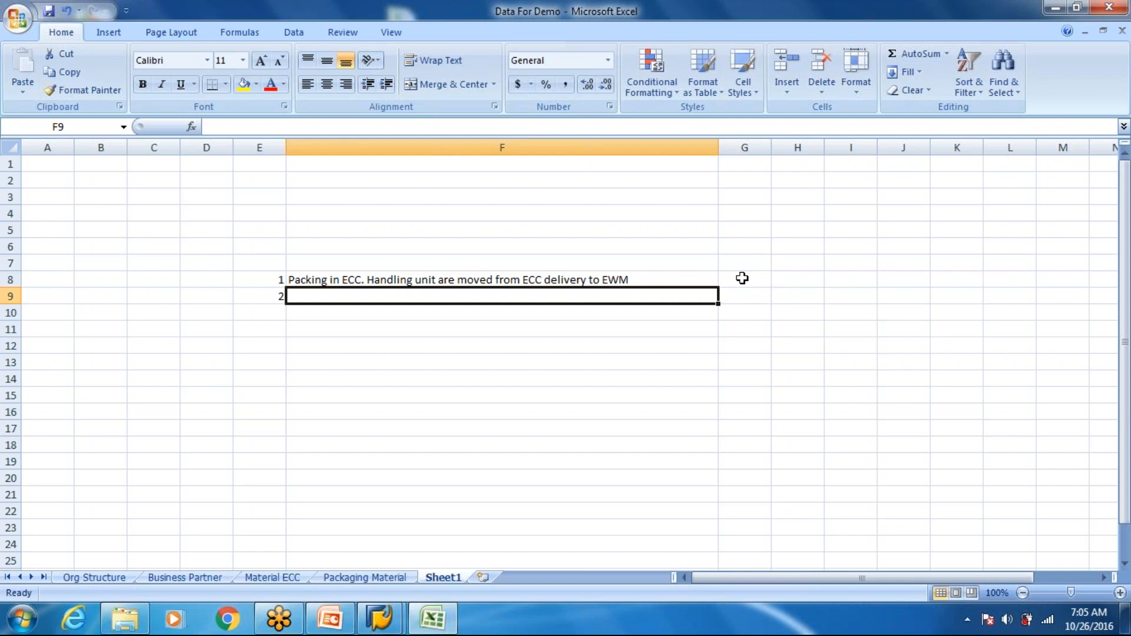
pyautogui.click(742, 279)
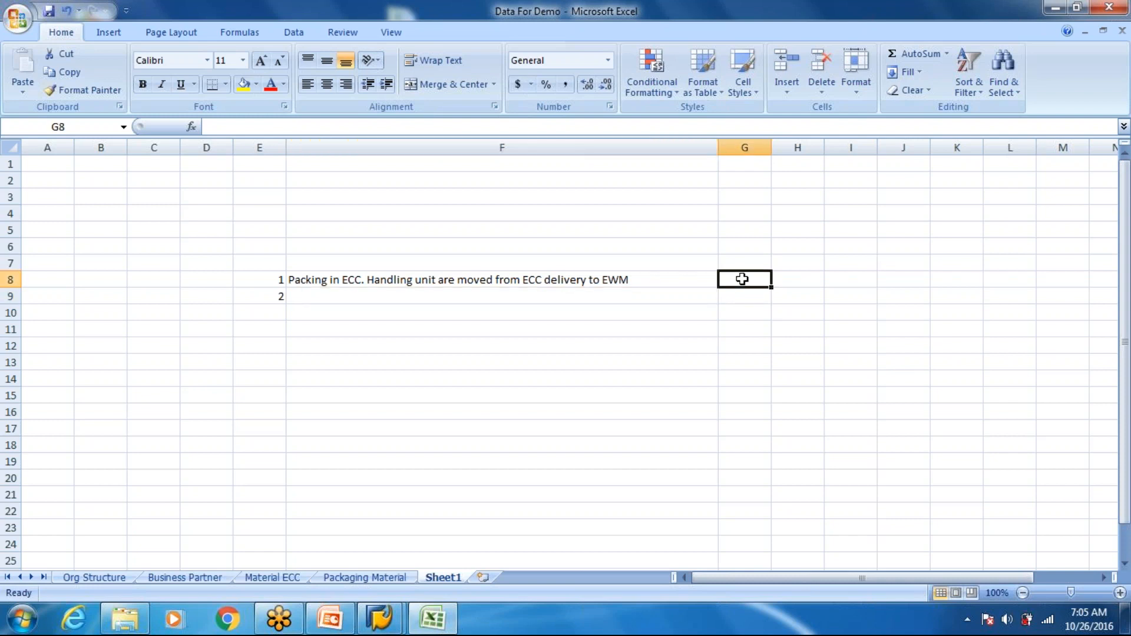
pyautogui.write('Packing')
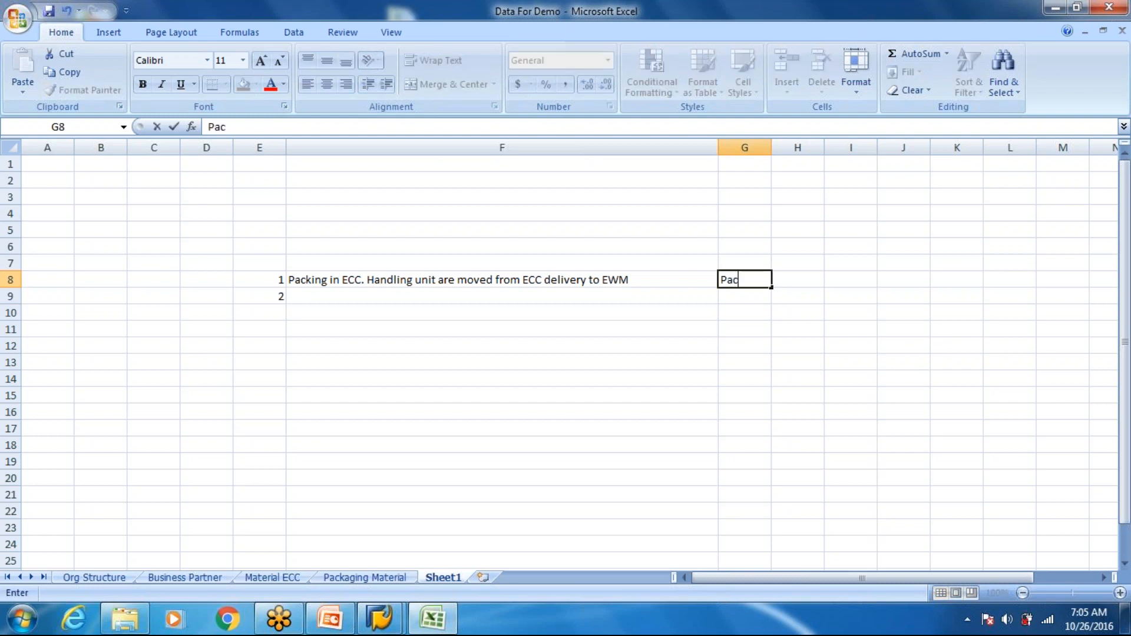
pyautogui.press('BackSpace')
pyautogui.press('BackSpace')
pyautogui.press('BackSpace')
pyautogui.press('BackSpace')
pyautogui.press('BackSpace')
pyautogui.press('BackSpace')
pyautogui.press('BackSpace')
pyautogui.press('BackSpace')
pyautogui.write('Manually')
pyautogui.press('Tab')
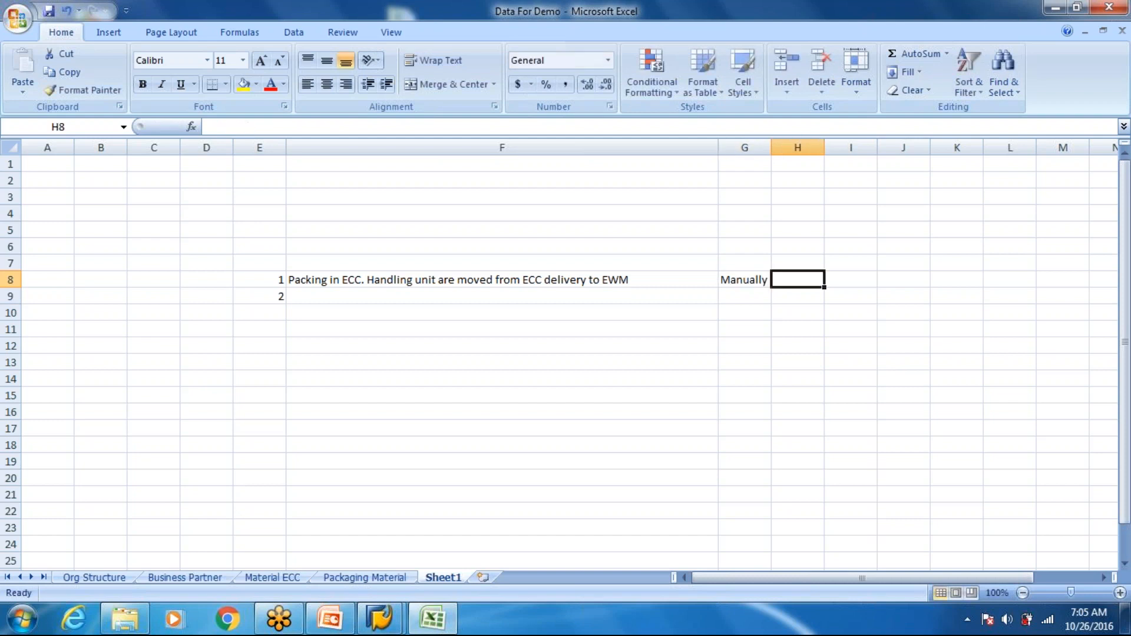
pyautogui.write('EDI')
pyautogui.press('Return')
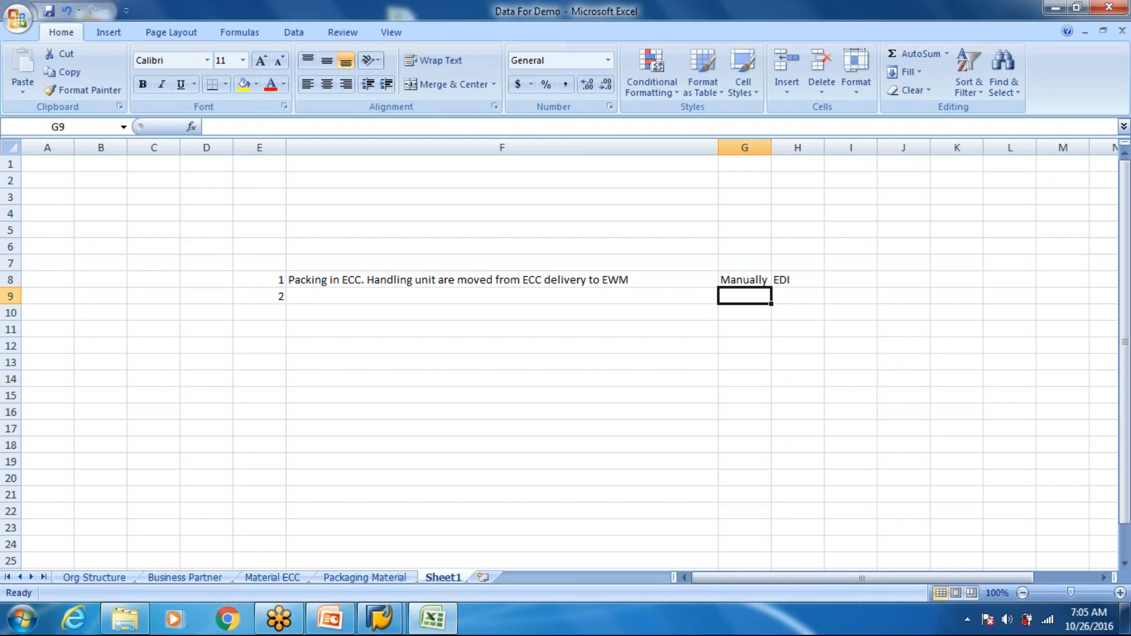
# - Enter "Packing done manually in EWM" in cell F9 as the second packing option
pyautogui.press('Left')
pyautogui.write('Pac')
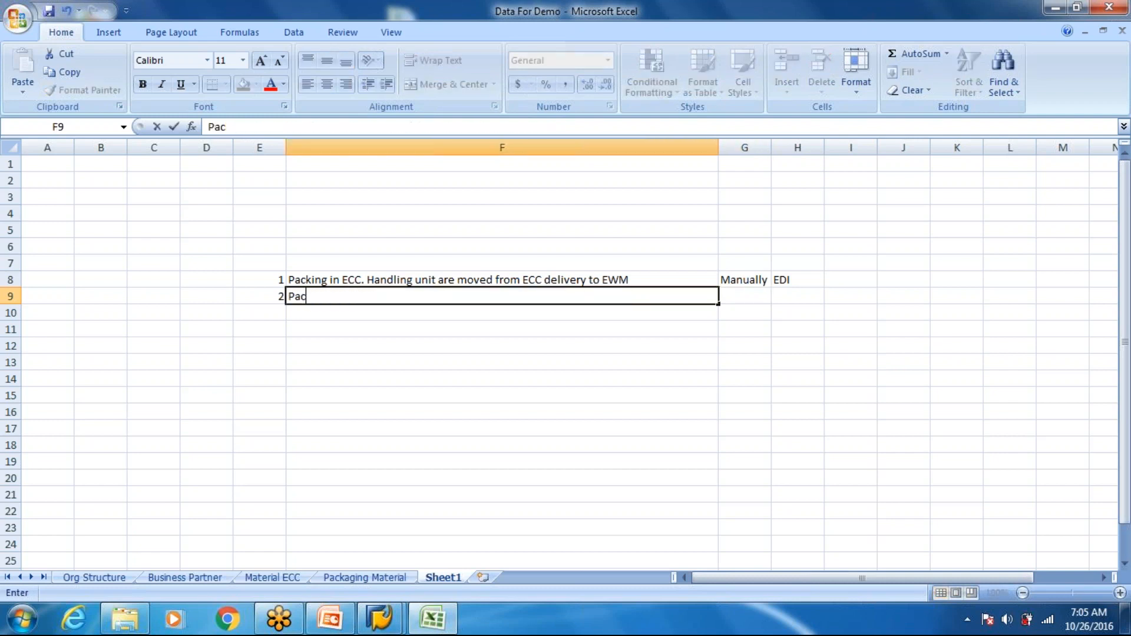
pyautogui.write('king done manuall')
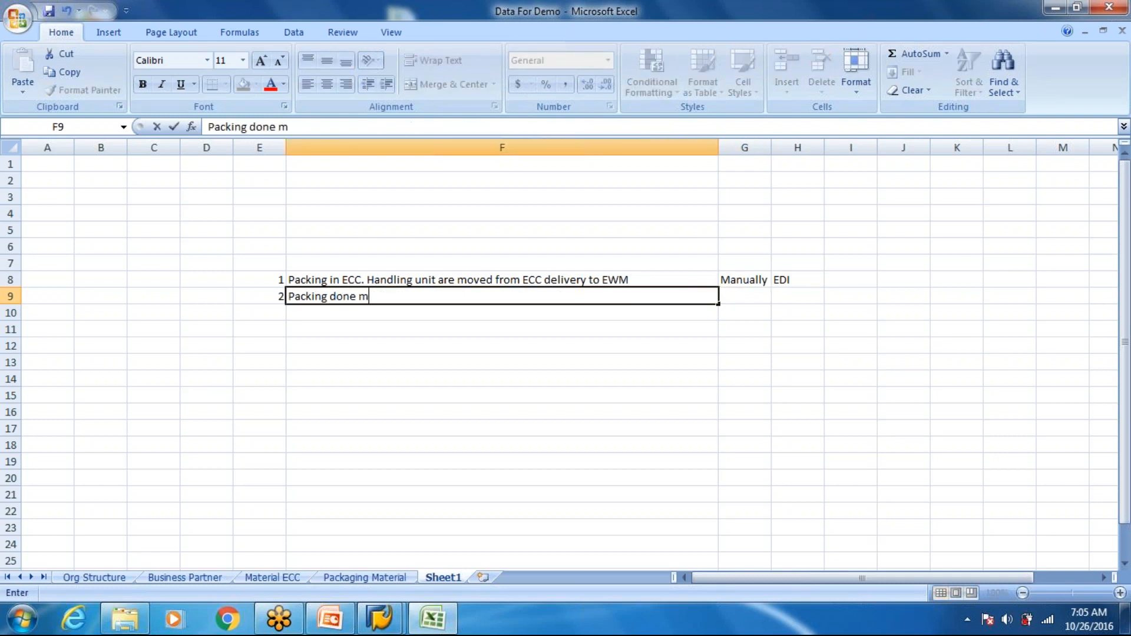
pyautogui.press('BackSpace')
pyautogui.press('BackSpace')
pyautogui.write('y in EWM')
pyautogui.press('Return')
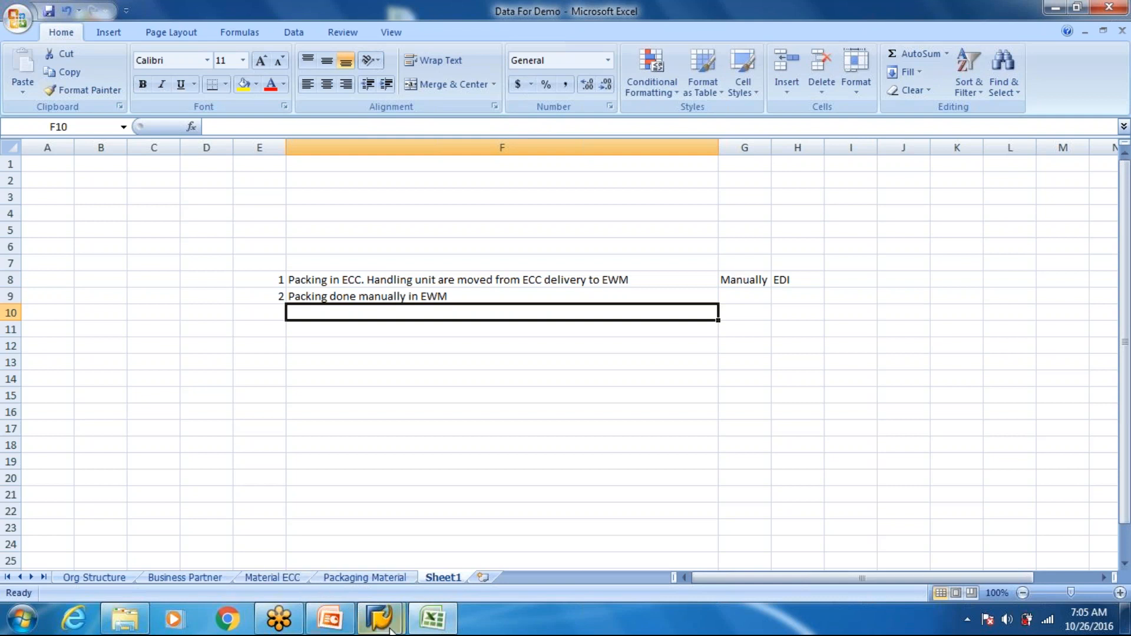
# - Switch to SAP, open inbound delivery maintenance with transaction /n/scwm/prdi and view its follow-on functions
pyautogui.click(443, 527)
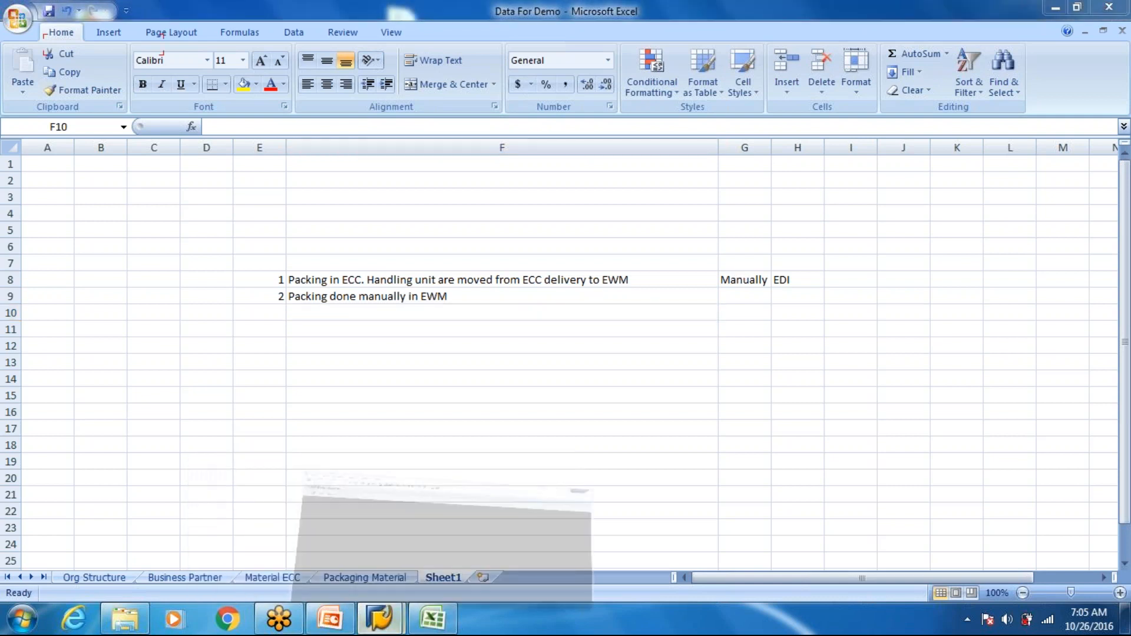
pyautogui.write('/n/scwm/pr')
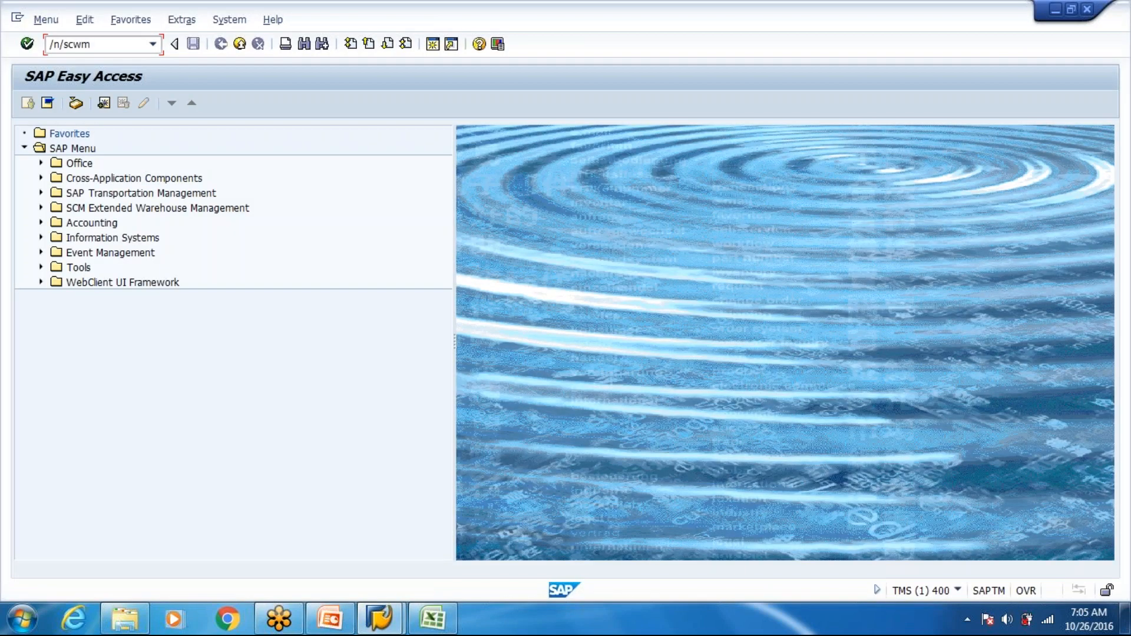
pyautogui.write('di')
pyautogui.press('Return')
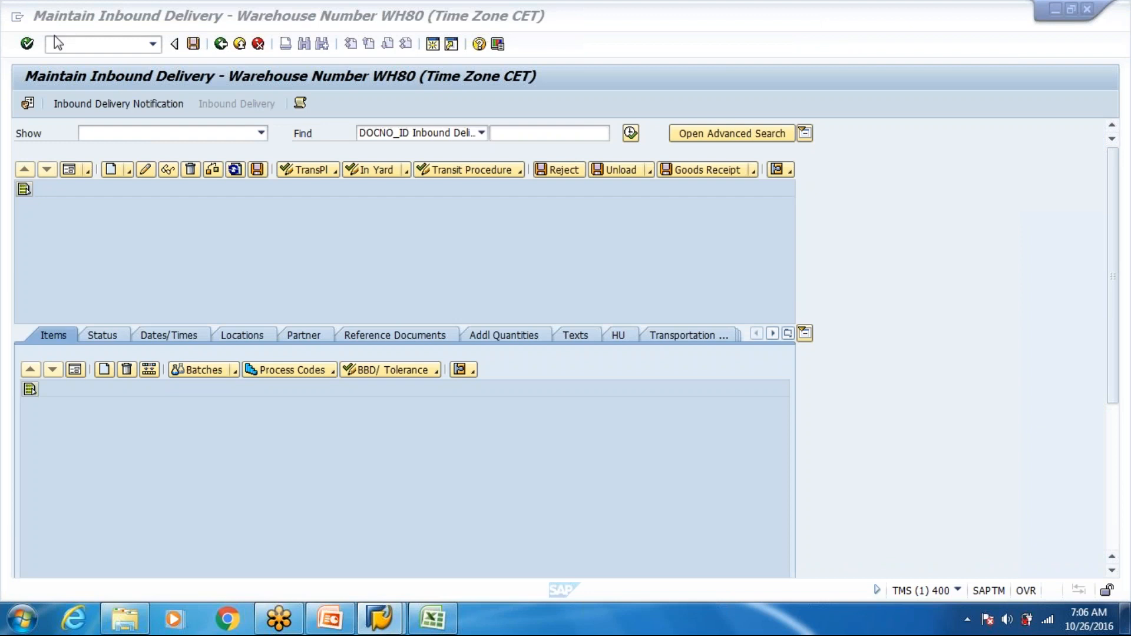
pyautogui.click(72, 20)
pyautogui.moveTo(94, 60)
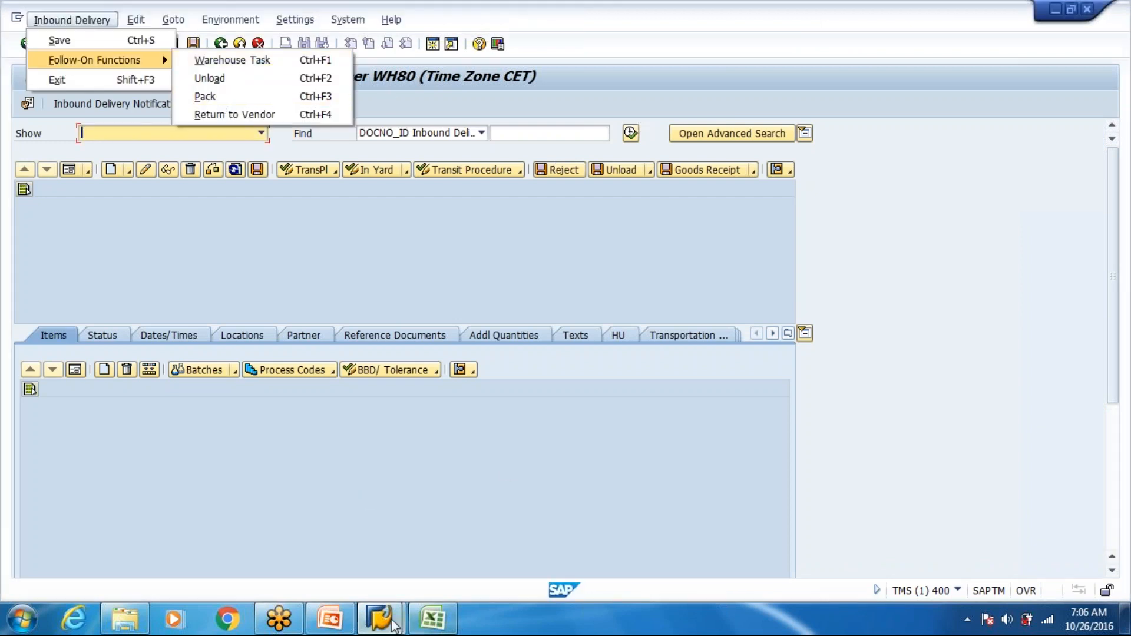
# - Switch back to the Data For Demo workbook in Excel and select cell E10 below list number 2
pyautogui.click(432, 619)
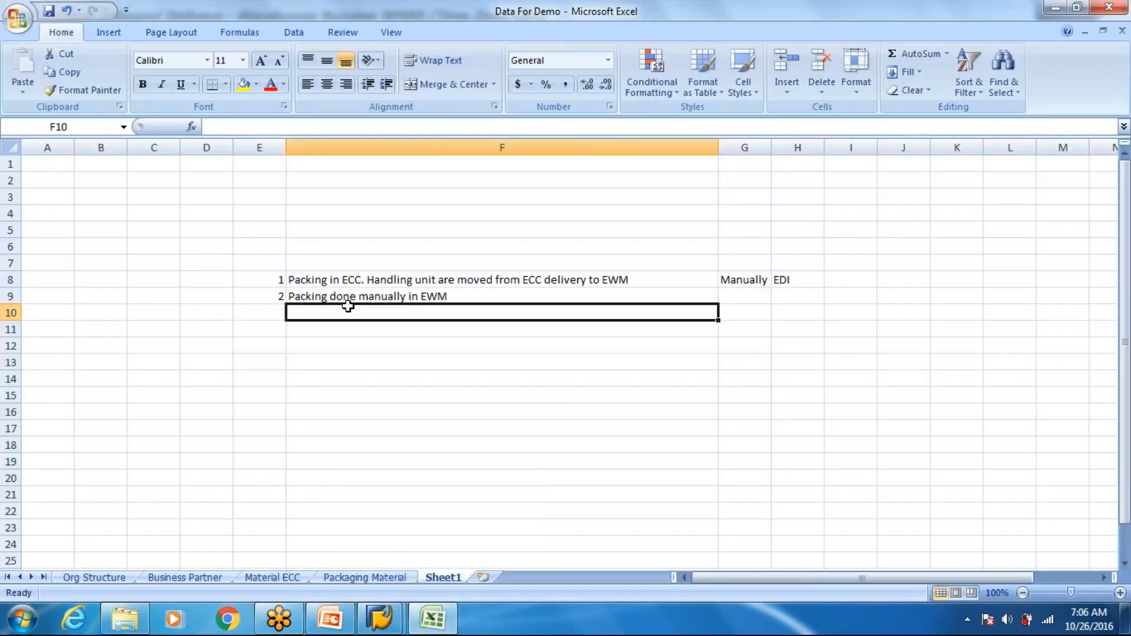
pyautogui.click(282, 310)
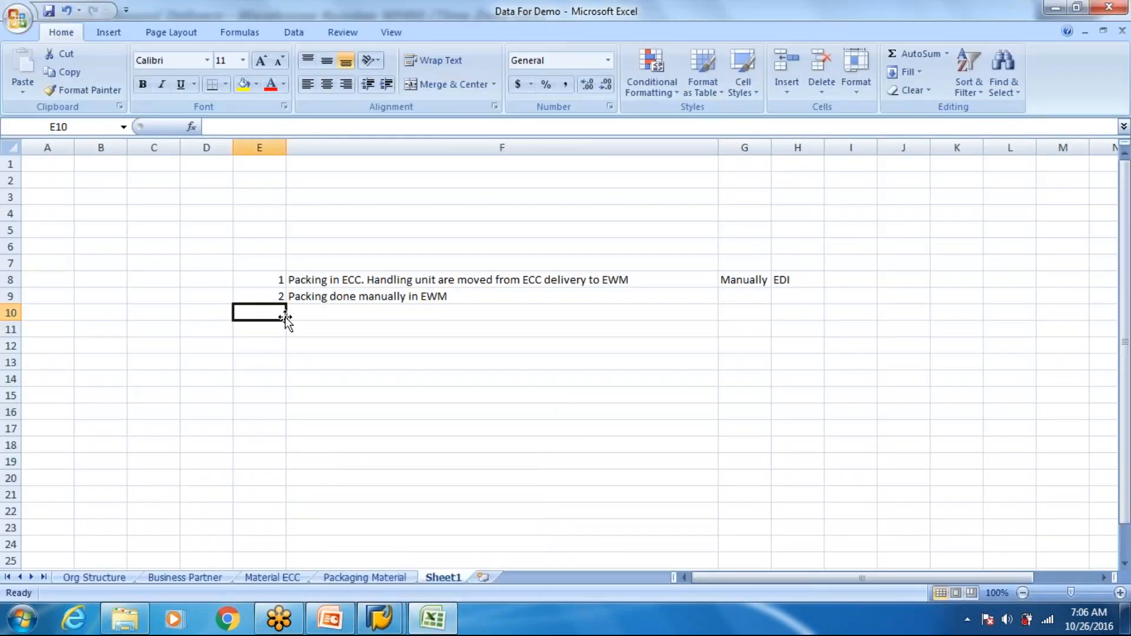
pyautogui.press('Down')
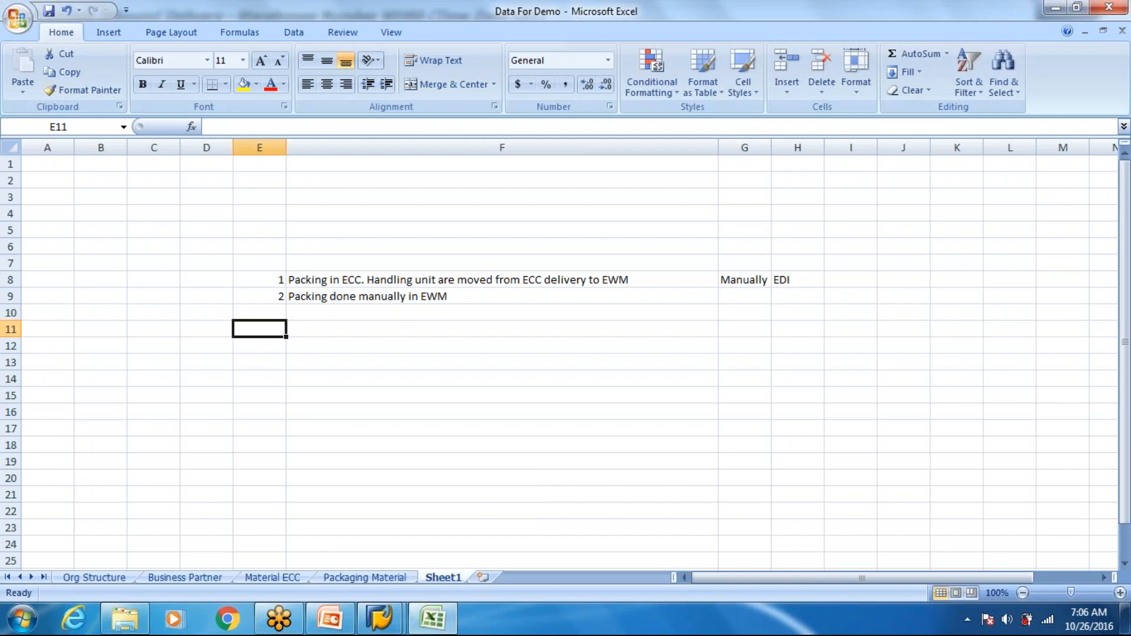
pyautogui.press('Left')
pyautogui.press('Down')
pyautogui.press('Left')
pyautogui.press('Down')
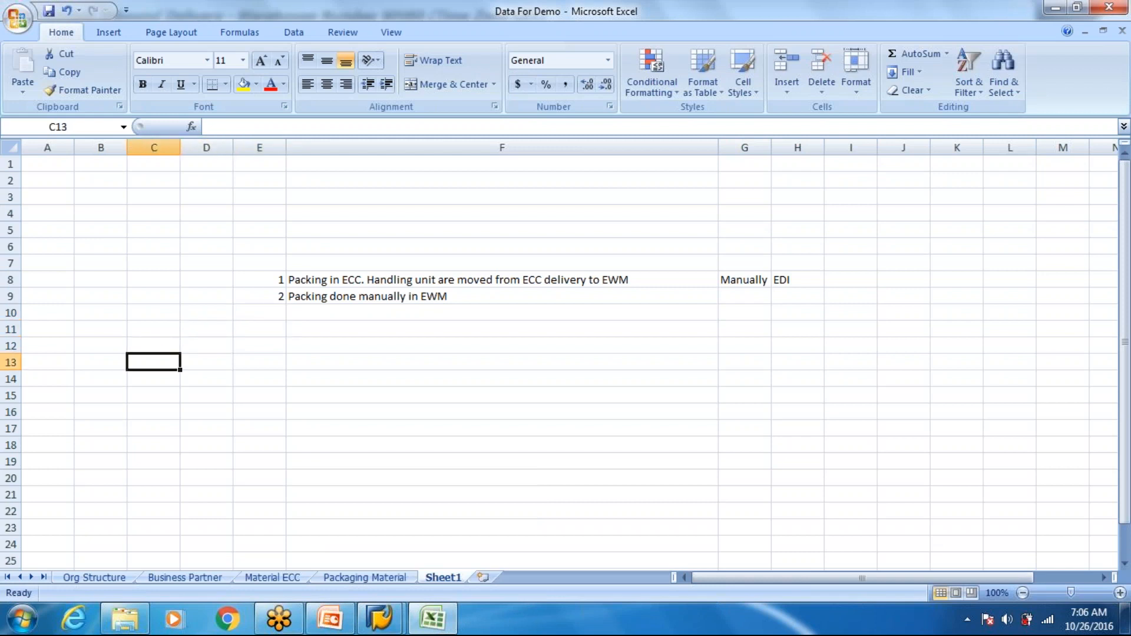
pyautogui.press('Right')
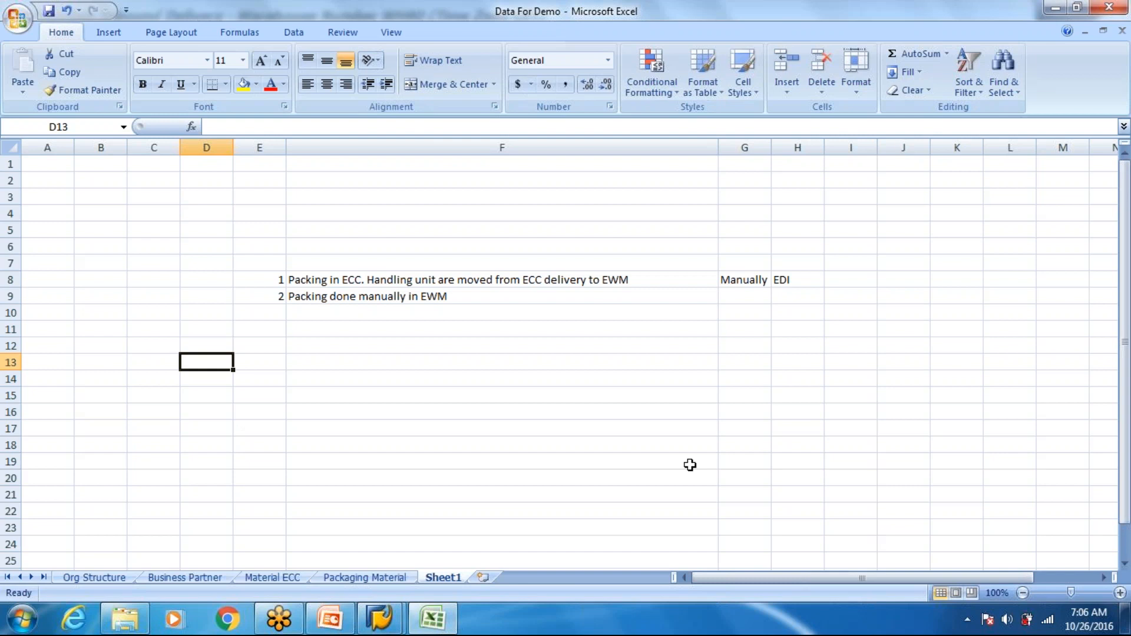
# - Widen column C to about one and a half standard widths and enter "M-01" in C5 and "CARTON_S" in D5
pyautogui.moveTo(176, 148); pyautogui.dragTo(205, 176)
pyautogui.click(158, 228)
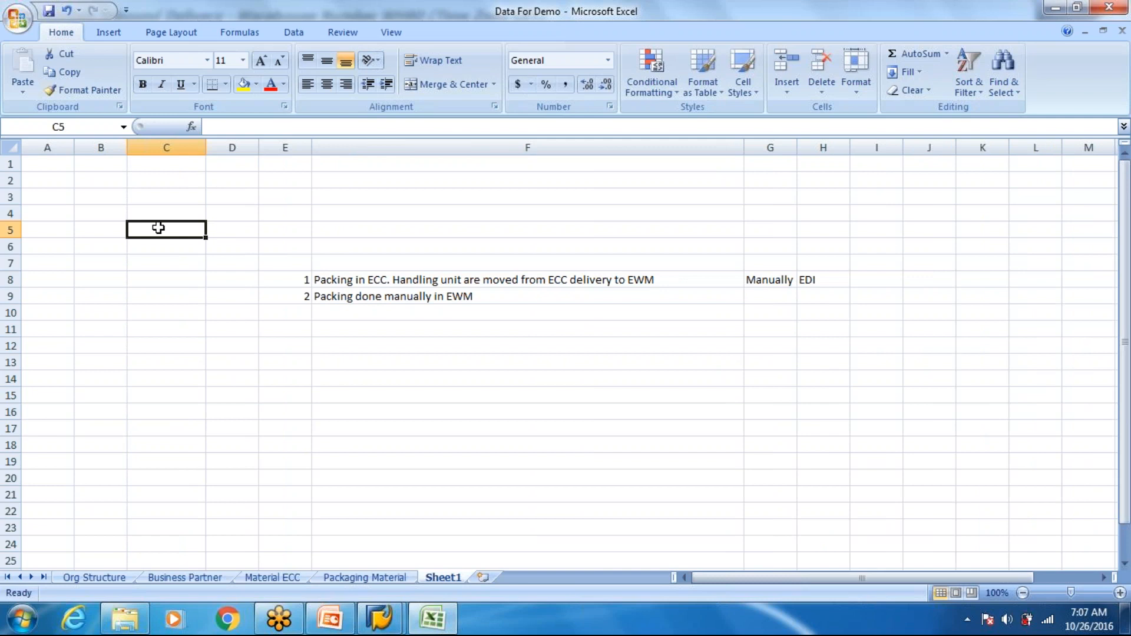
pyautogui.write('M-01')
pyautogui.press('Tab')
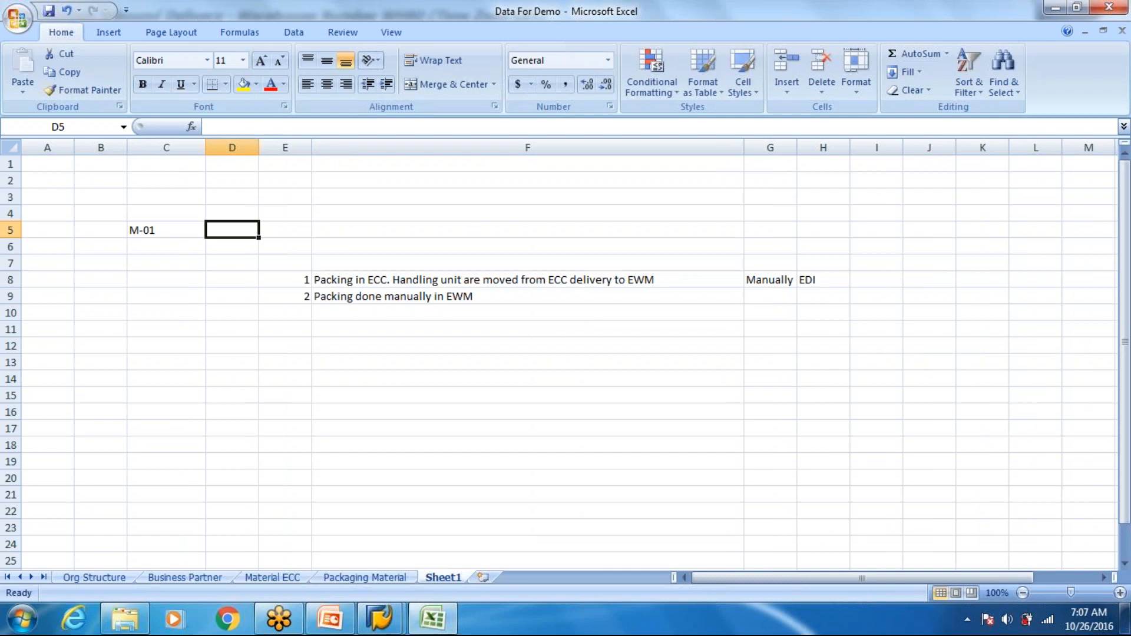
pyautogui.write('CARTO')
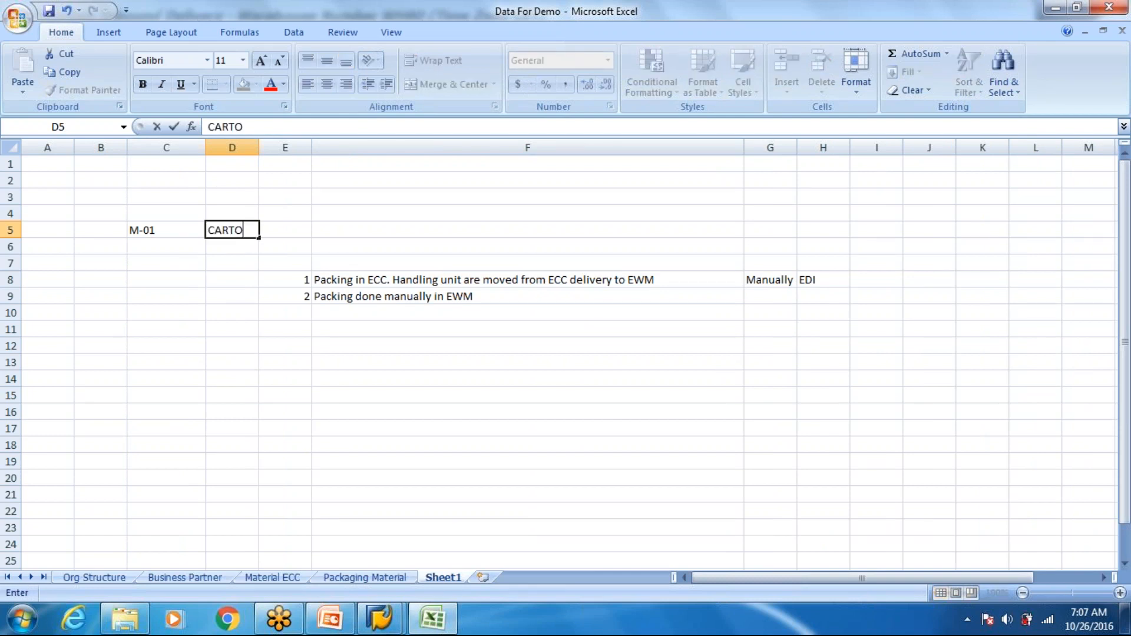
pyautogui.write('N_S')
pyautogui.press('Return')
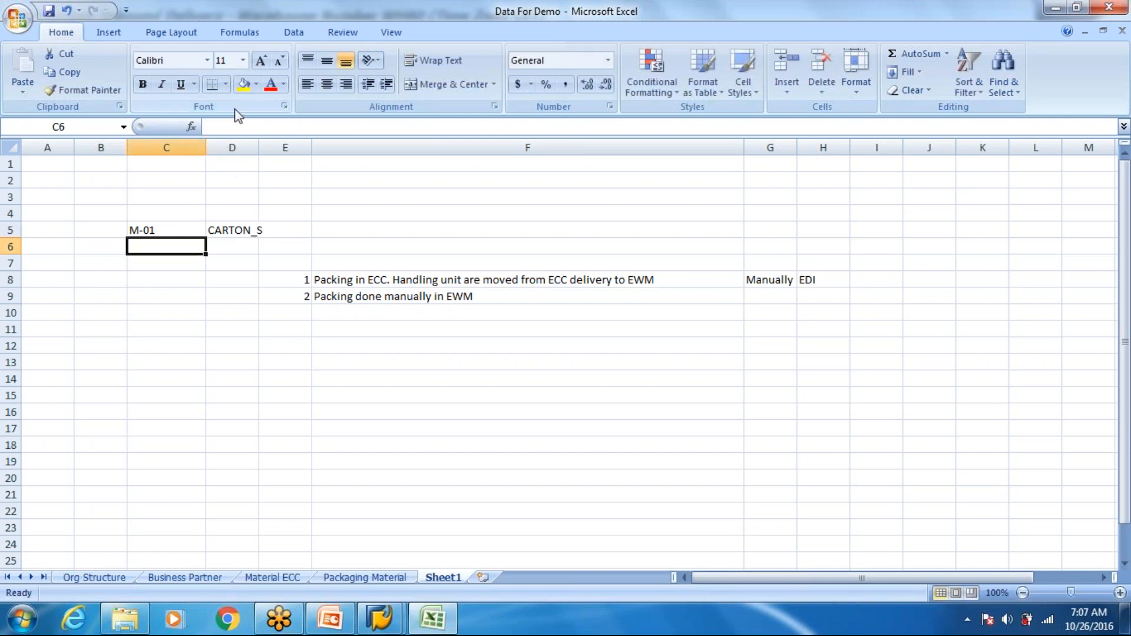
# - Widen column D and change the text in D5 to read "1 CARTON_S = 10 EA"
pyautogui.moveTo(258, 148); pyautogui.dragTo(297, 147)
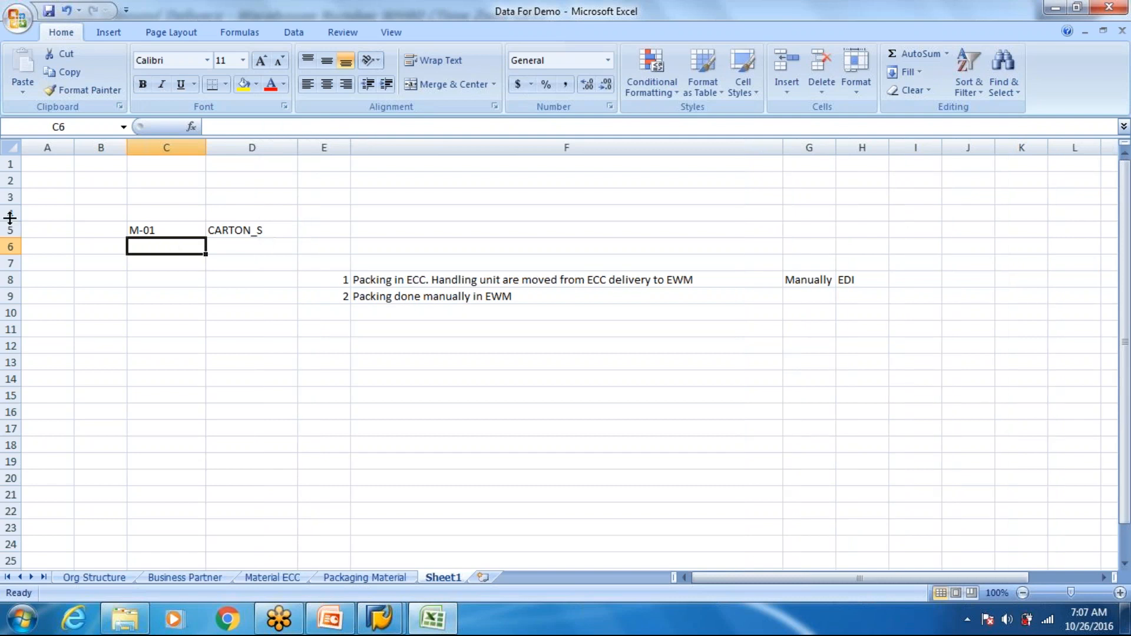
pyautogui.click(268, 232)
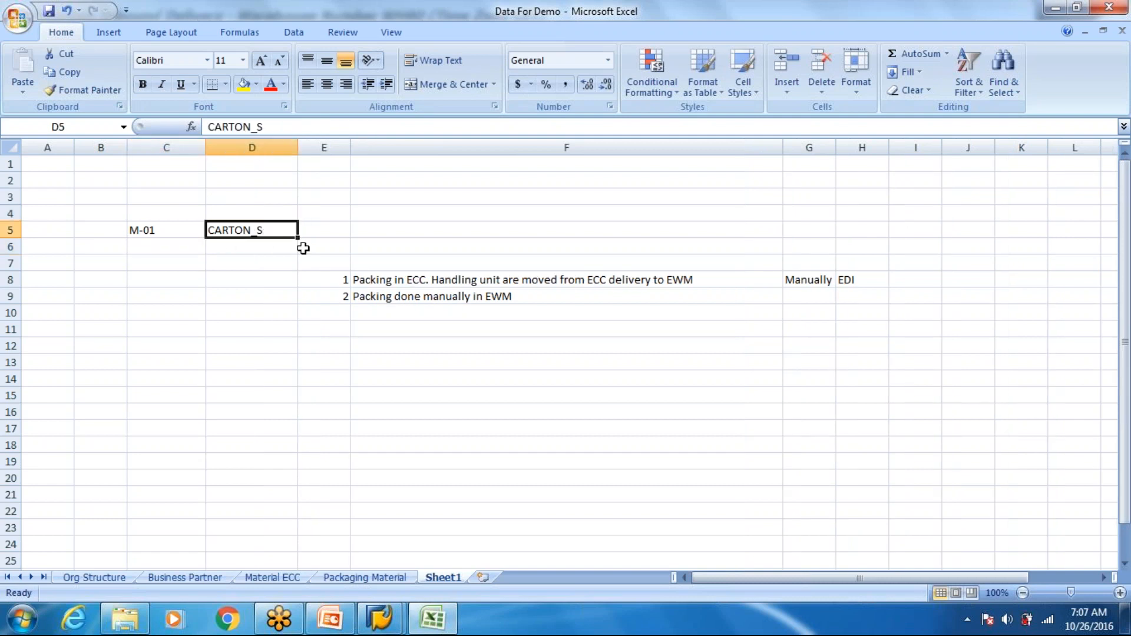
pyautogui.click(211, 127)
pyautogui.write('1')
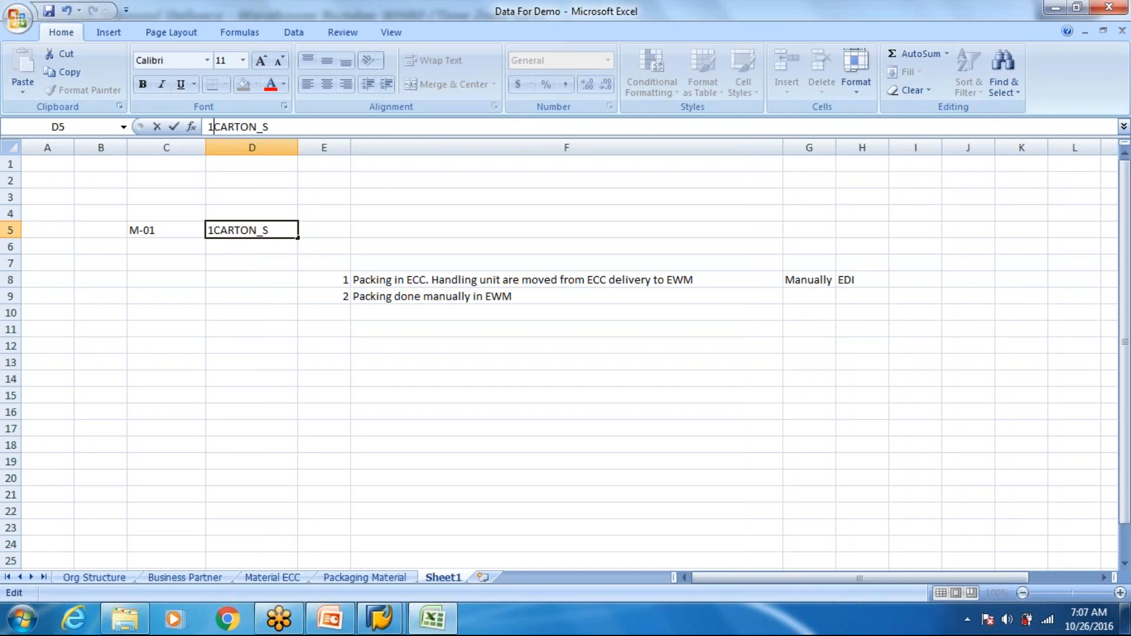
pyautogui.click(288, 126)
pyautogui.write('= 10')
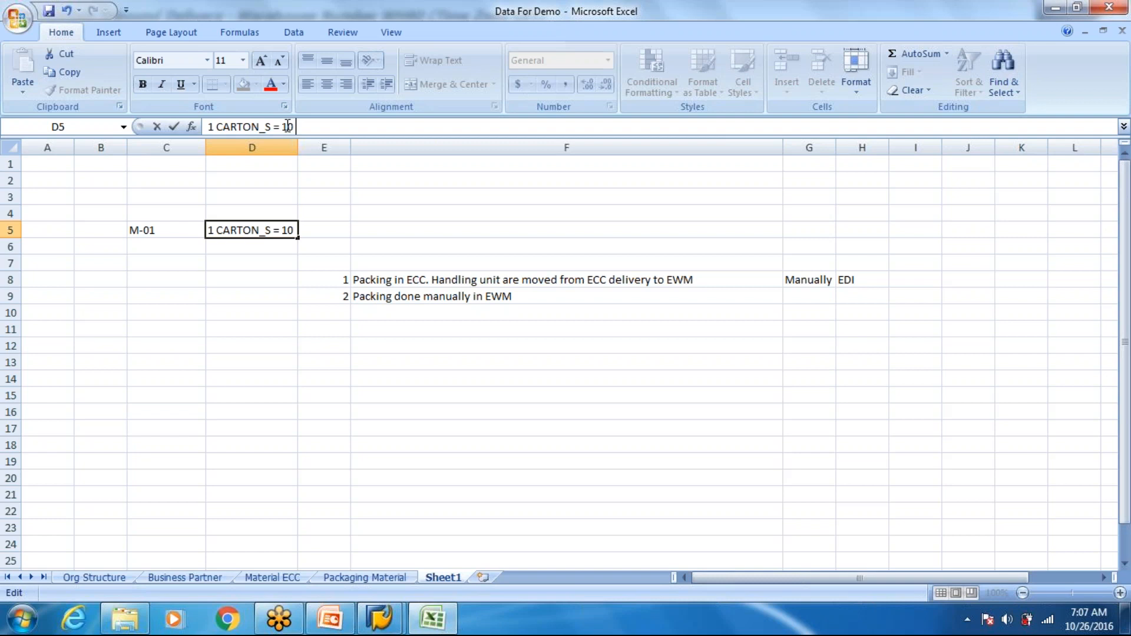
pyautogui.write(' EA')
pyautogui.press('Return')
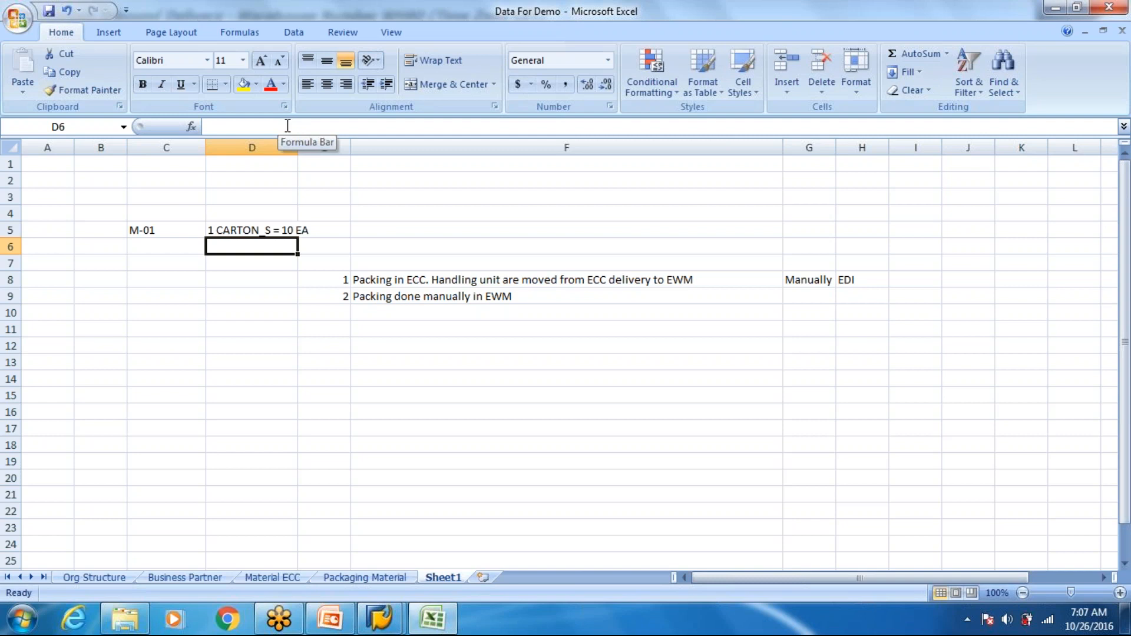
# - Add the headings "Product" in C4 and "Packaging material" in D4, and fit column D to its contents
pyautogui.click(176, 215)
pyautogui.write('Product')
pyautogui.press('Tab')
pyautogui.write('Packaginh')
pyautogui.press('BackSpace')
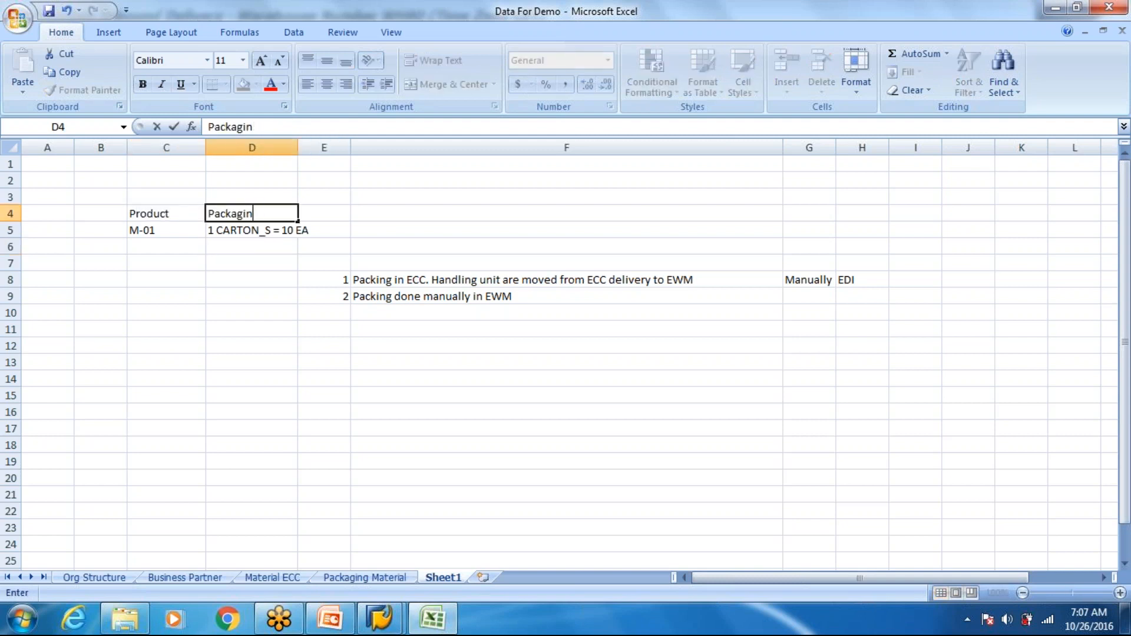
pyautogui.write('g material')
pyautogui.press('Return')
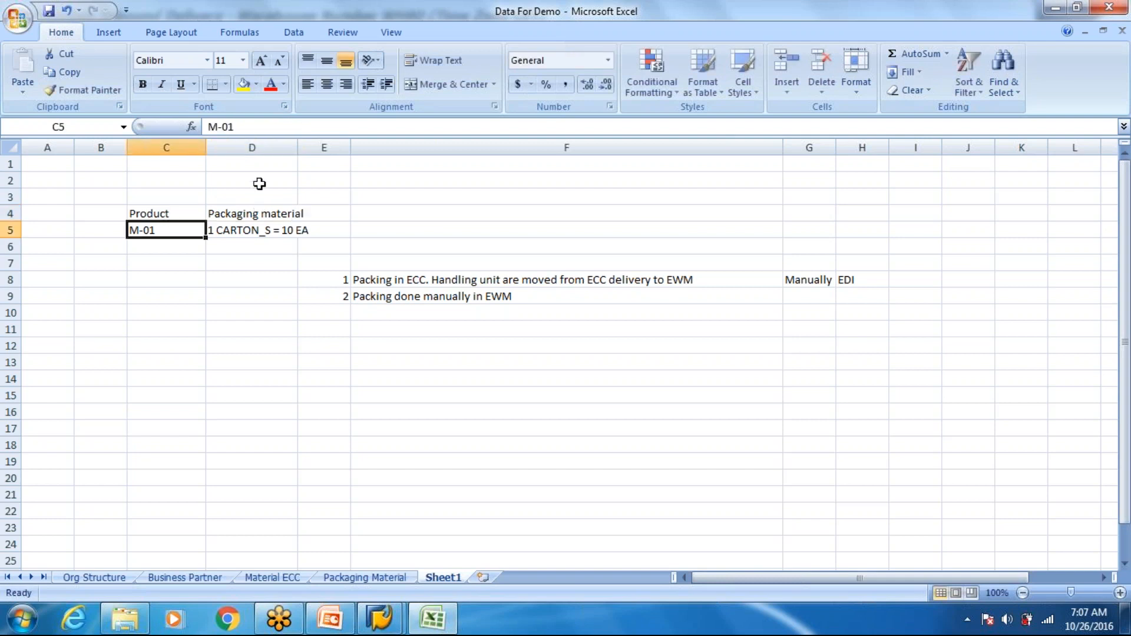
pyautogui.doubleClick(298, 149)
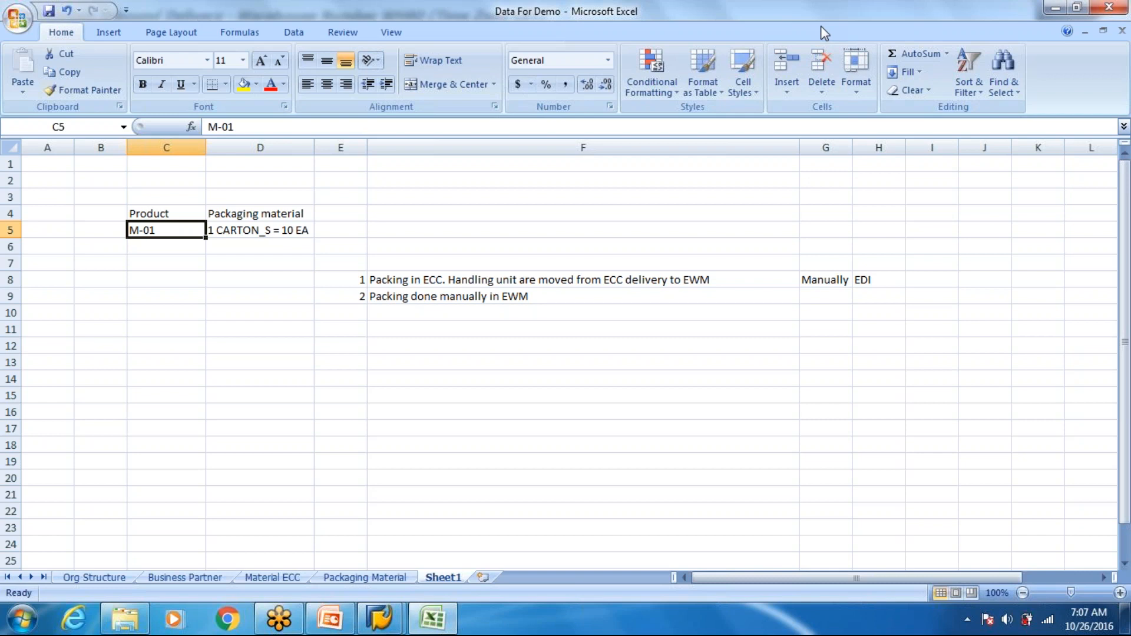
pyautogui.hotkey('alt', 'Tab')
pyautogui.click(176, 211)
pyautogui.click(223, 218)
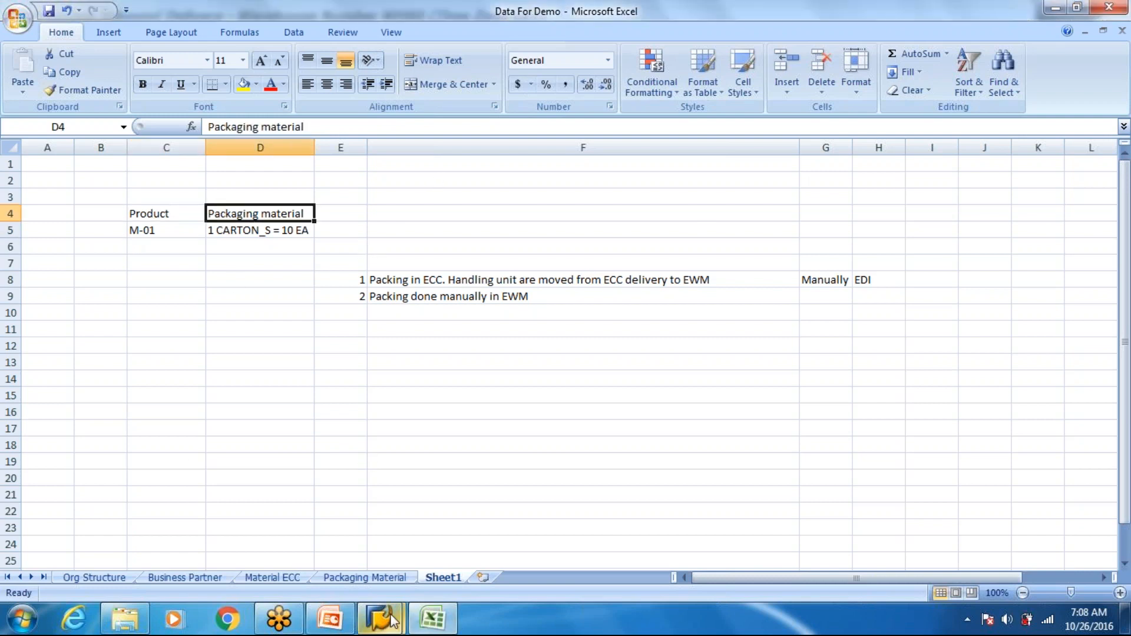
# - Switch to SAP and open the warehouse monitor with transaction /n/scwm/MON for warehouse WH80 using monitor SAP
pyautogui.moveTo(389, 620)
pyautogui.click(471, 473)
pyautogui.click(533, 132)
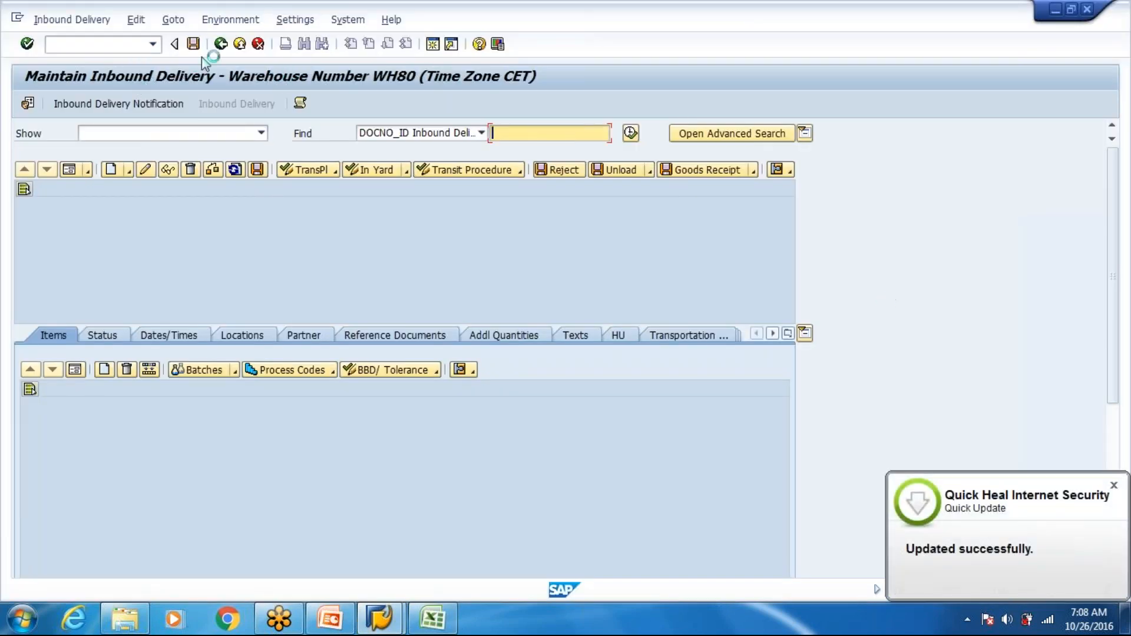
pyautogui.click(153, 44)
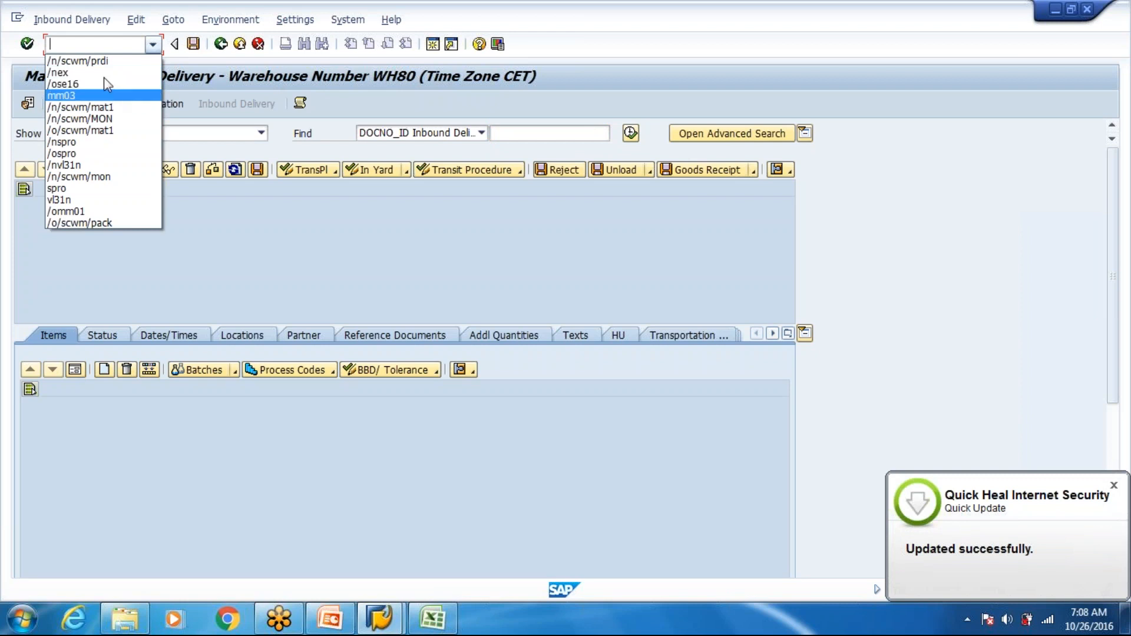
pyautogui.click(117, 119)
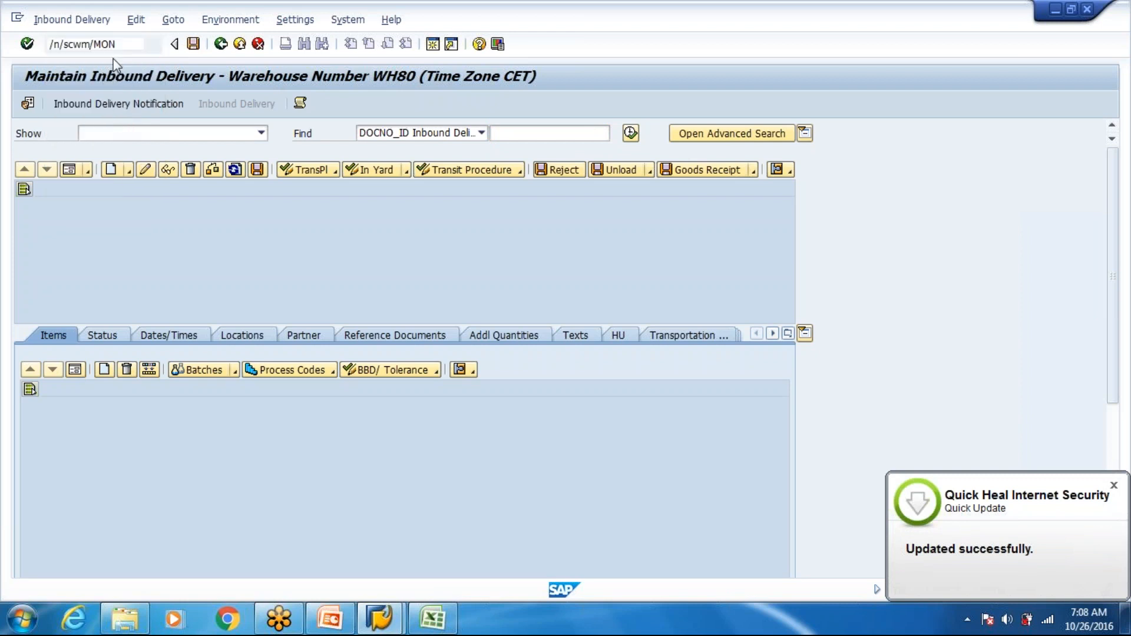
pyautogui.press('Return')
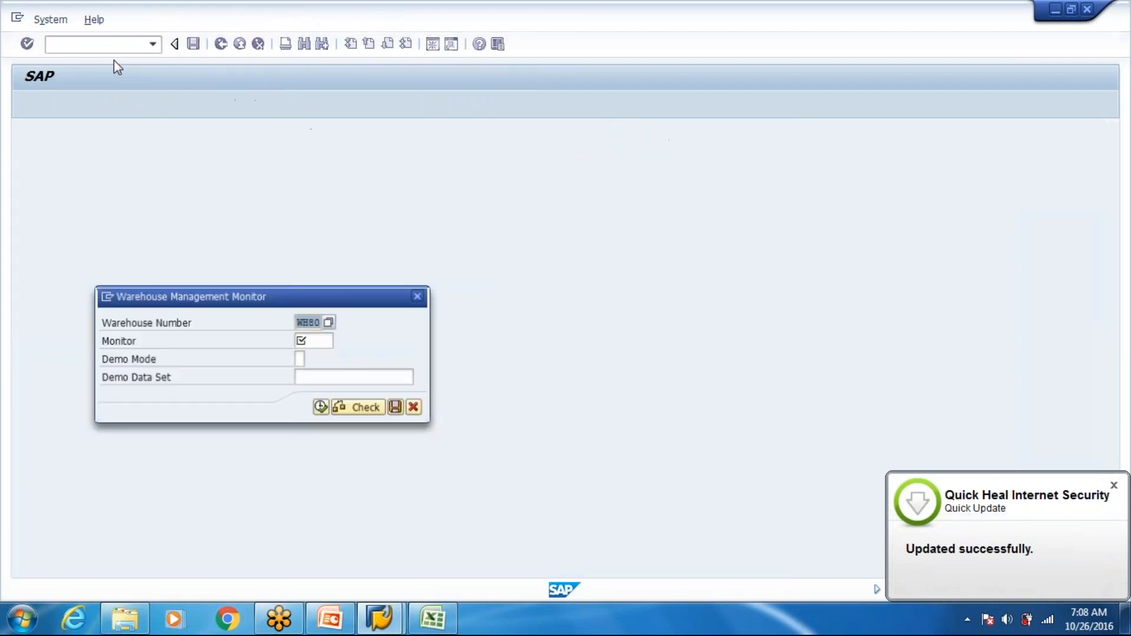
pyautogui.write('SAP')
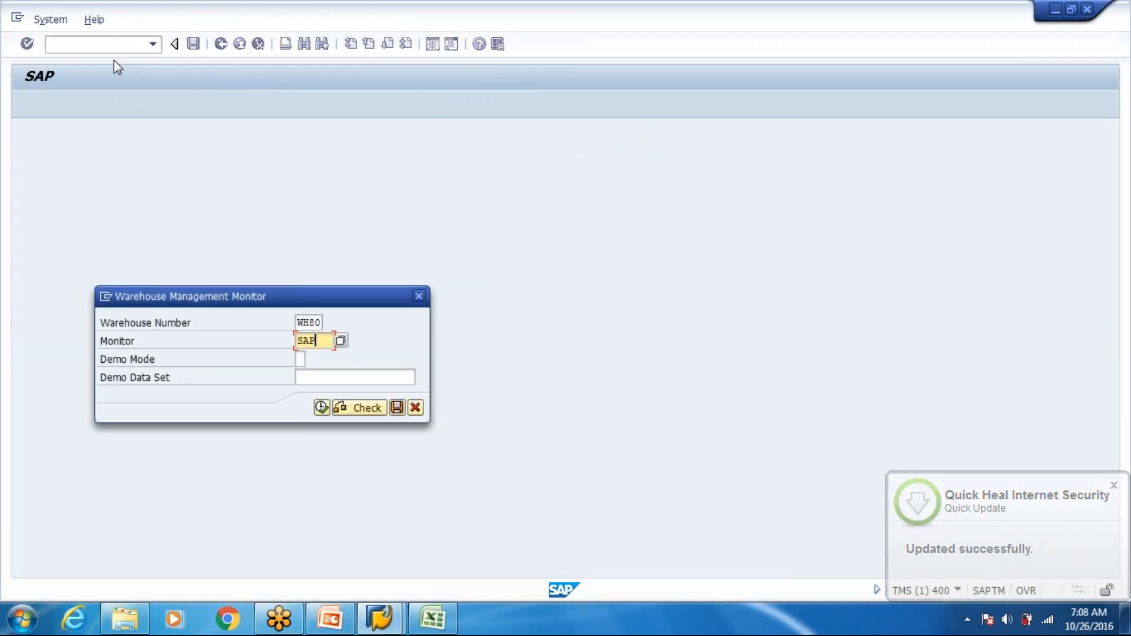
pyautogui.click(321, 407)
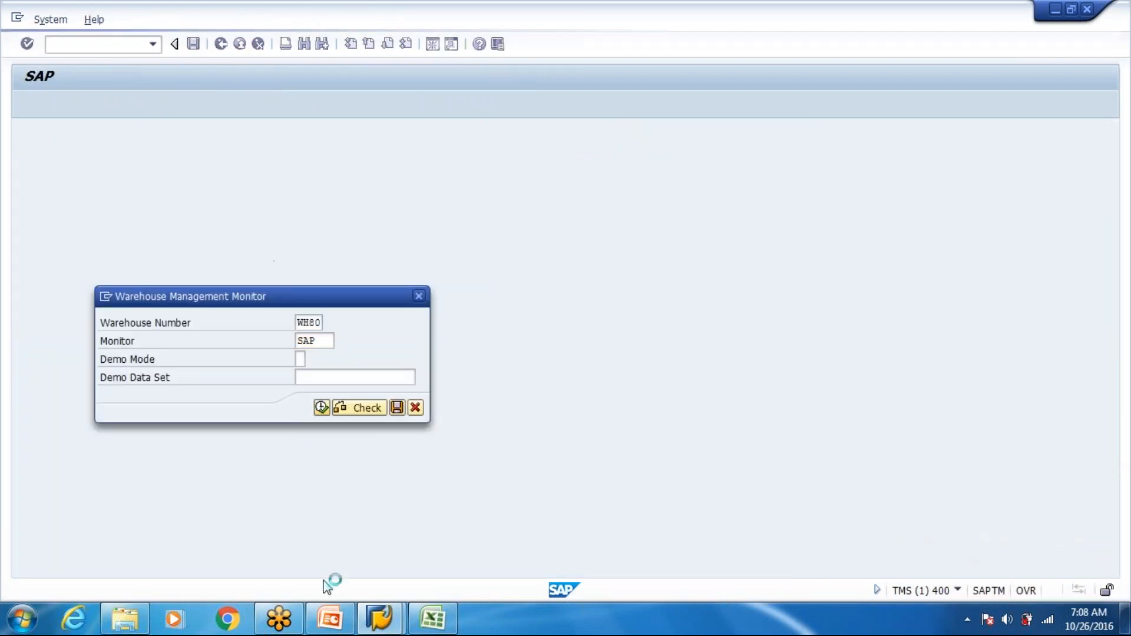
# - Revisit the packaging entry in D5 of the Excel workbook, and open the Handling Unit selection under Stock and Bin in the SAP monitor
pyautogui.hotkey('alt', 'Tab')
pyautogui.click(278, 229)
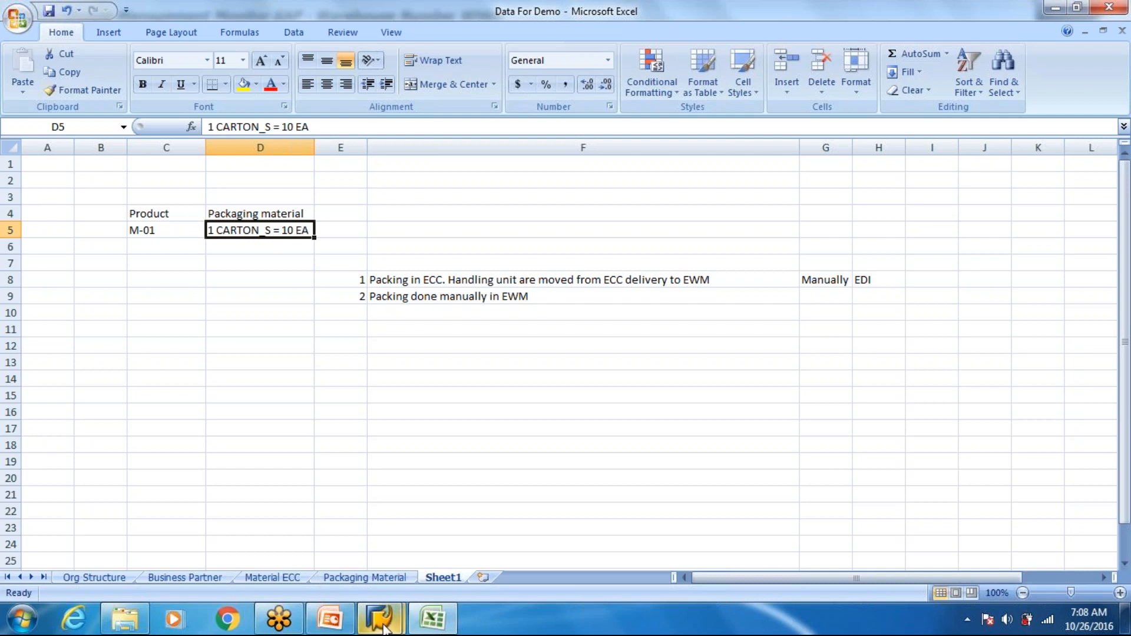
pyautogui.moveTo(380, 618)
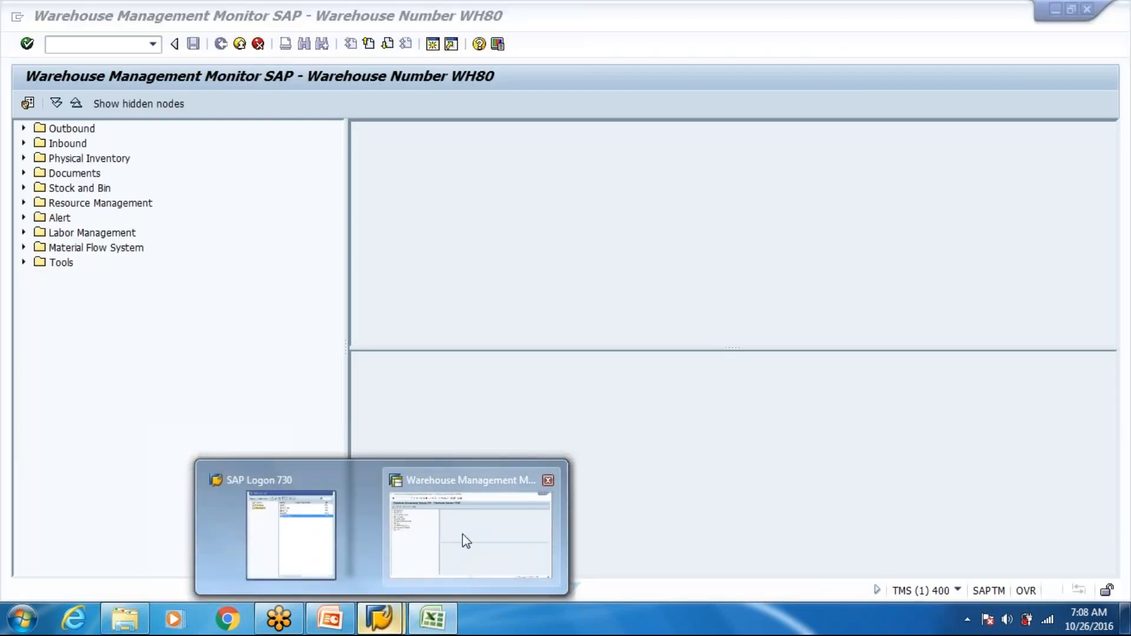
pyautogui.click(464, 540)
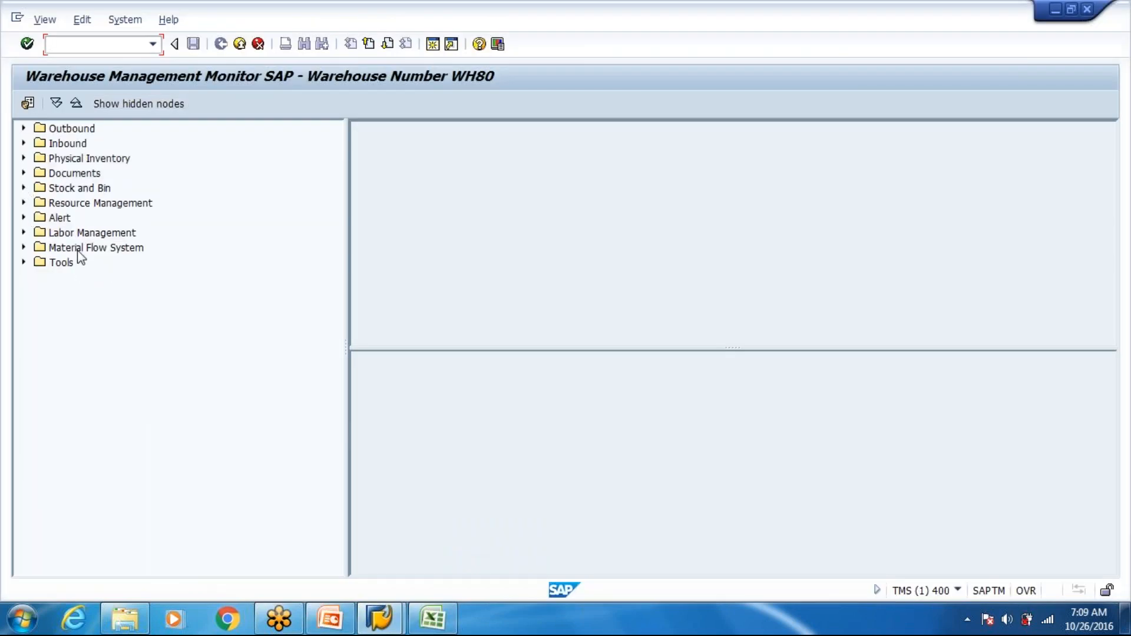
pyautogui.click(23, 188)
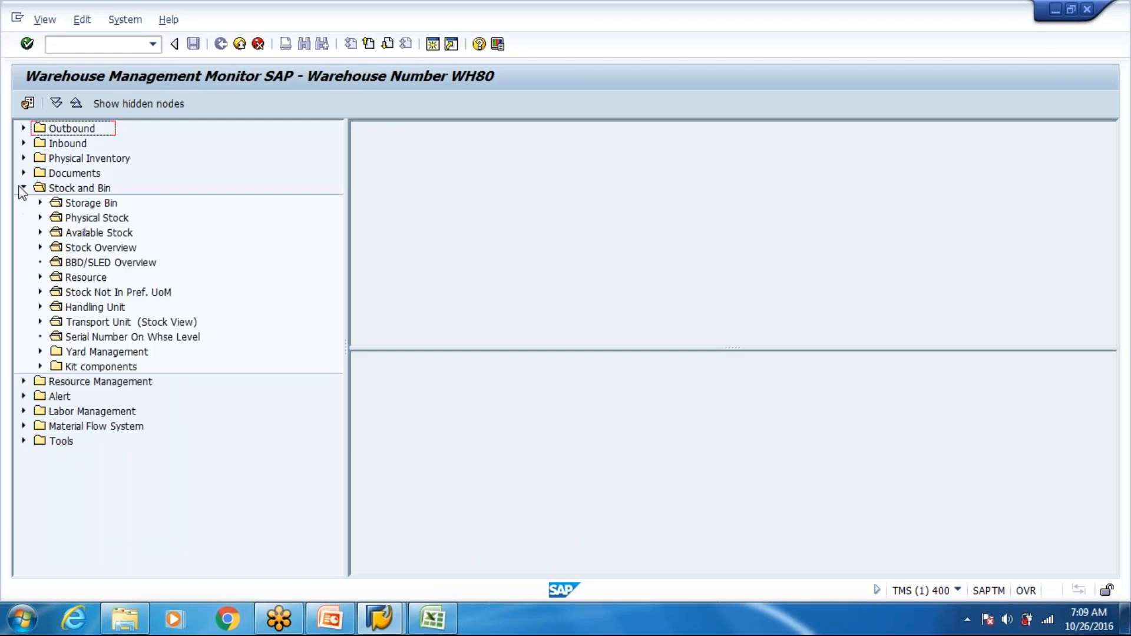
pyautogui.doubleClick(96, 309)
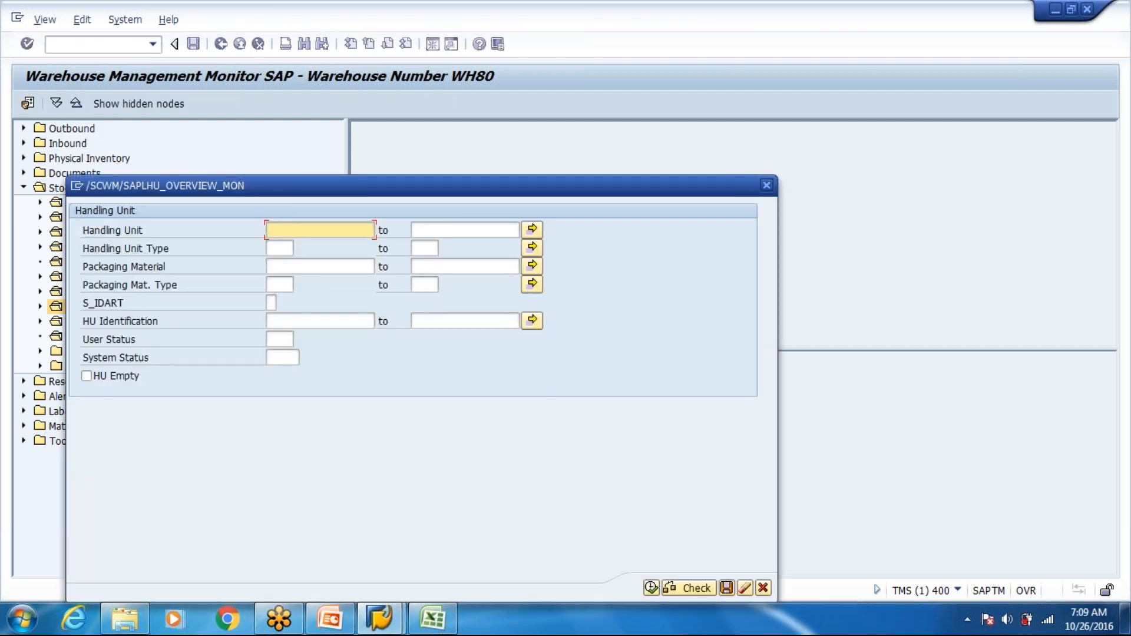
# - Search the handling units for M-01, and rerun the selection without a handling unit restriction
pyautogui.write('-01')
pyautogui.click(654, 590)
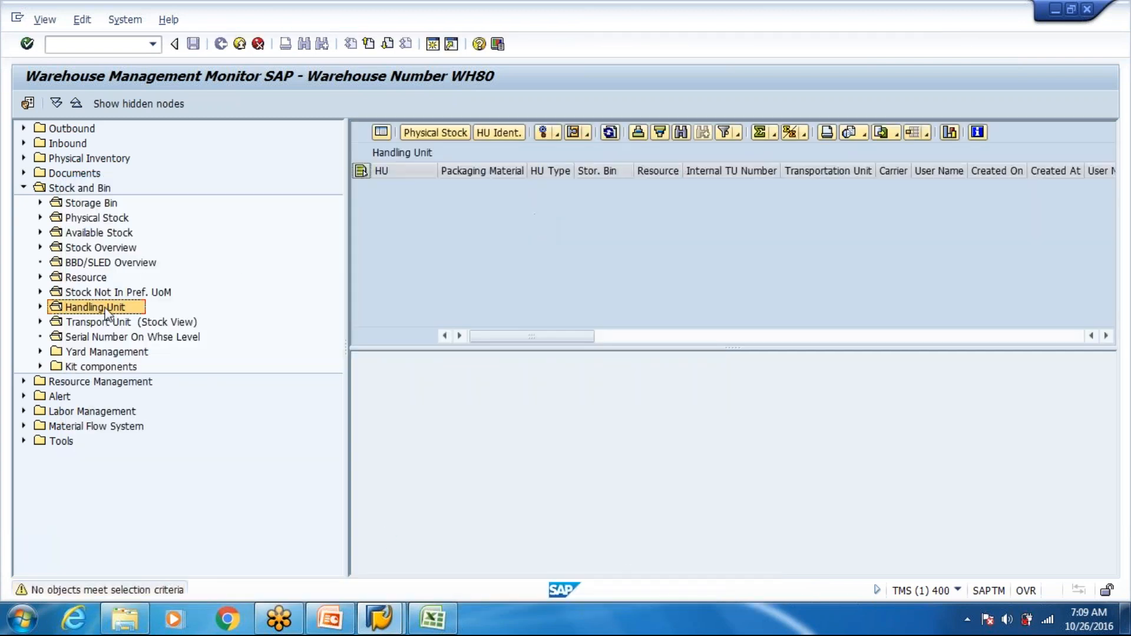
pyautogui.doubleClick(108, 309)
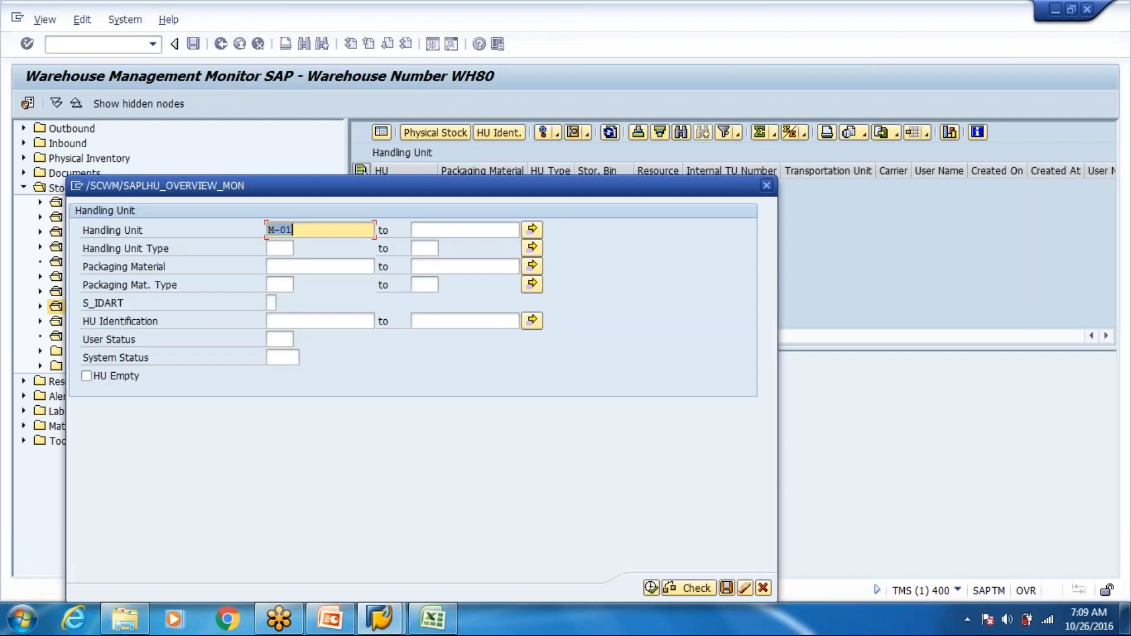
pyautogui.click(651, 587)
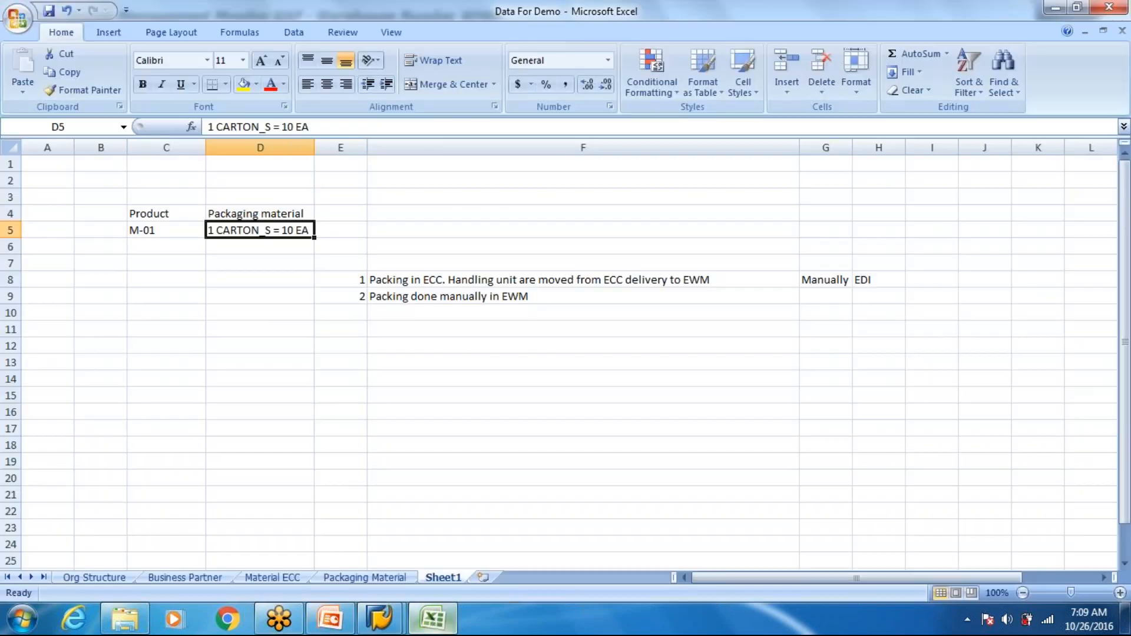
# - Switch to the Excel workbook and highlight the M-01 entries in C5:D5 in yellow
pyautogui.click(431, 618)
pyautogui.moveTo(144, 228); pyautogui.dragTo(226, 230)
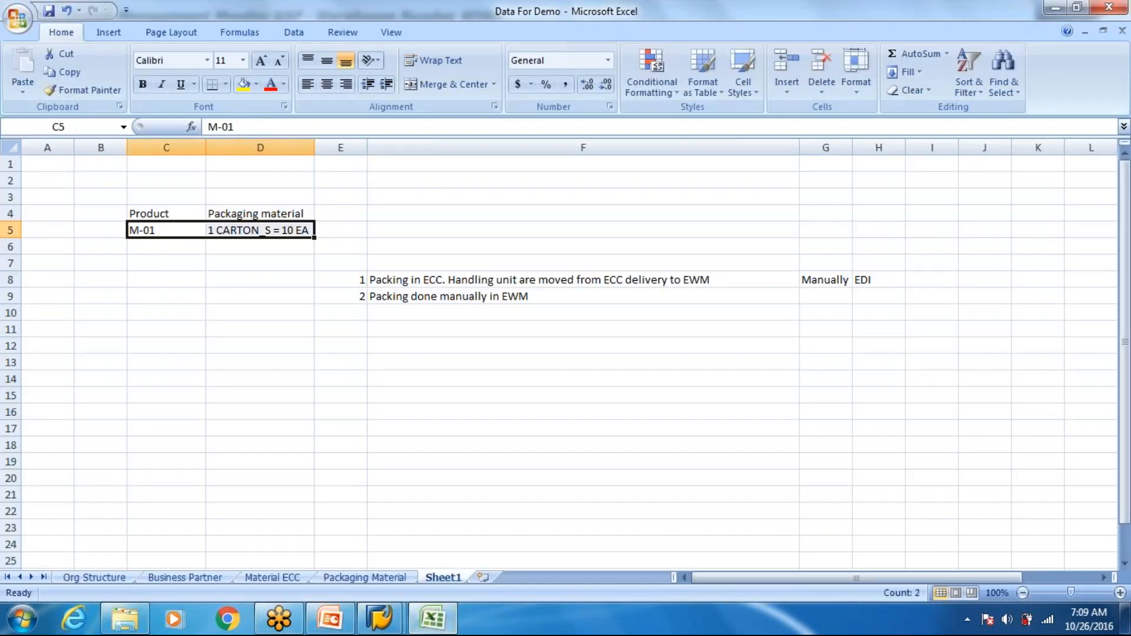
pyautogui.click(243, 84)
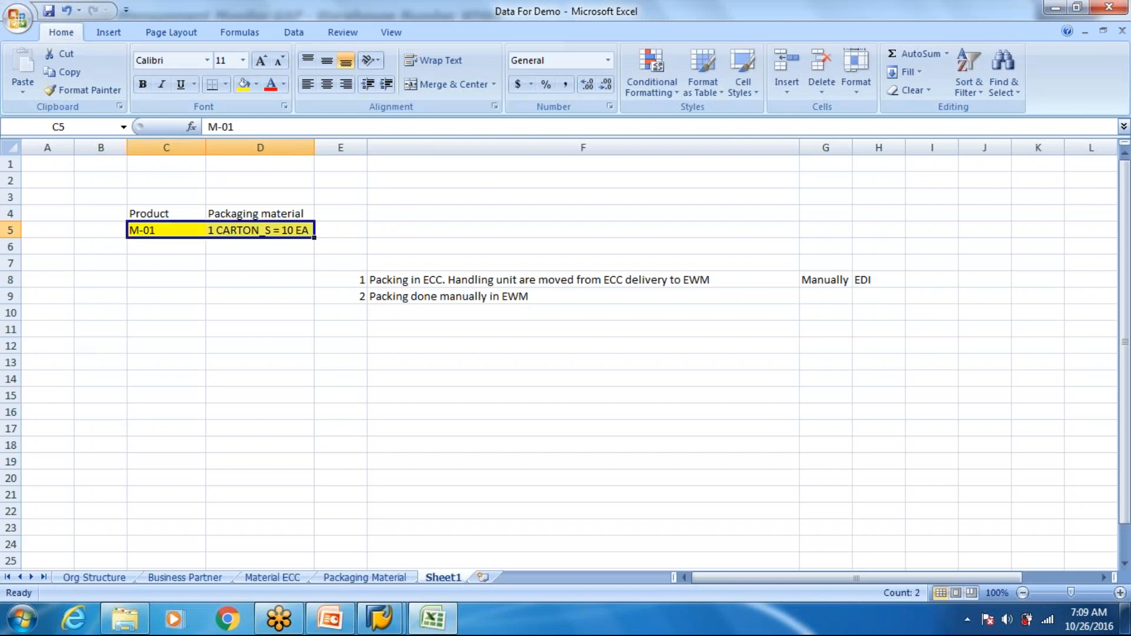
# - Add the heading "HU" in B4 and enter handling unit 901 in B5
pyautogui.click(98, 215)
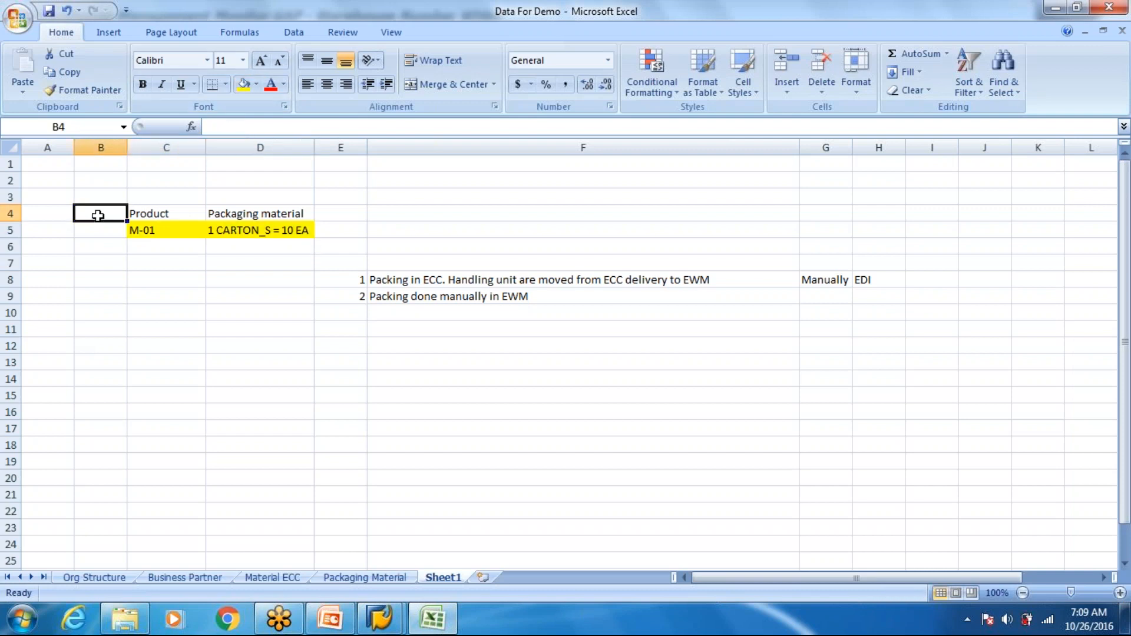
pyautogui.write('HU')
pyautogui.press('Right')
pyautogui.press('Down')
pyautogui.press('Left')
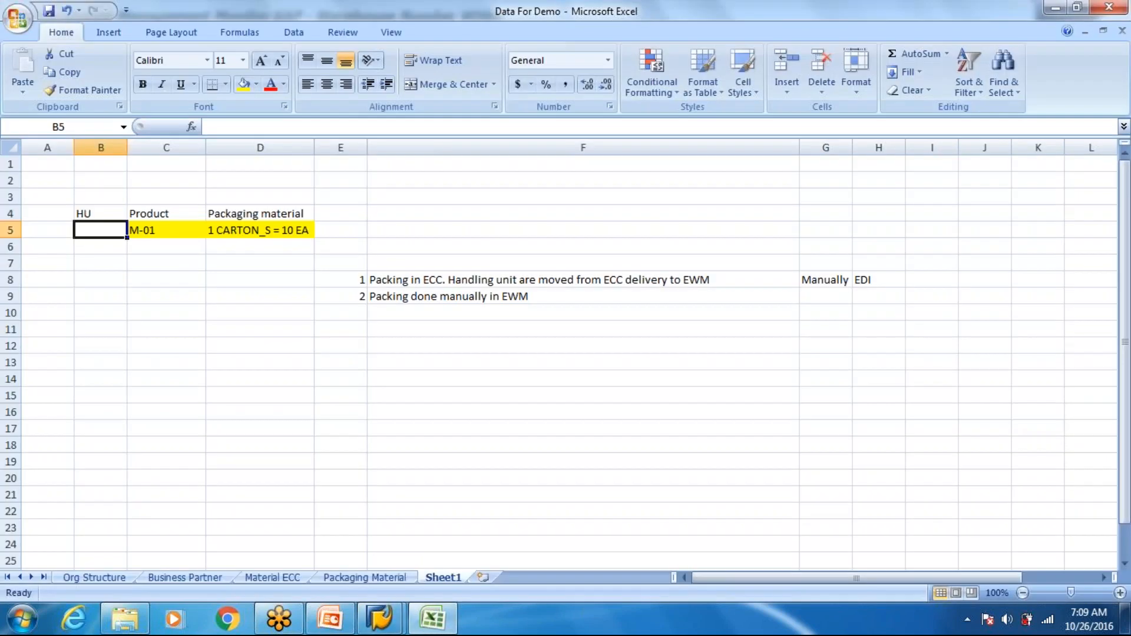
pyautogui.write('901')
pyautogui.press('Right')
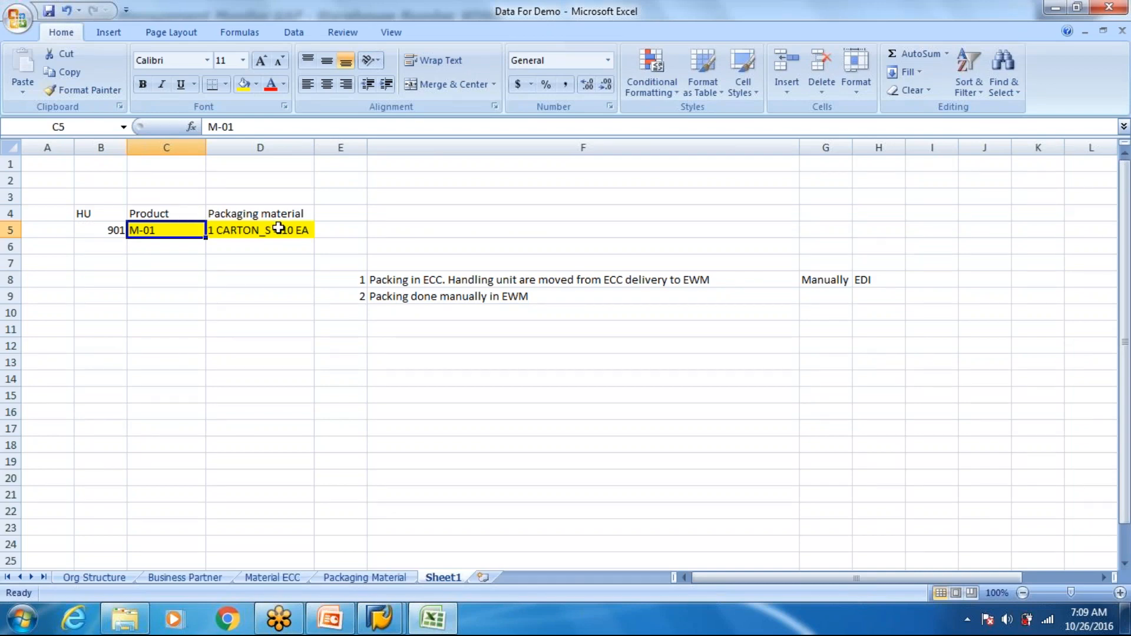
# - Switch to SAP, display the physical stock of handling unit 901, and examine its product and quantity details
pyautogui.hotkey('alt', 'Tab')
pyautogui.click(362, 187)
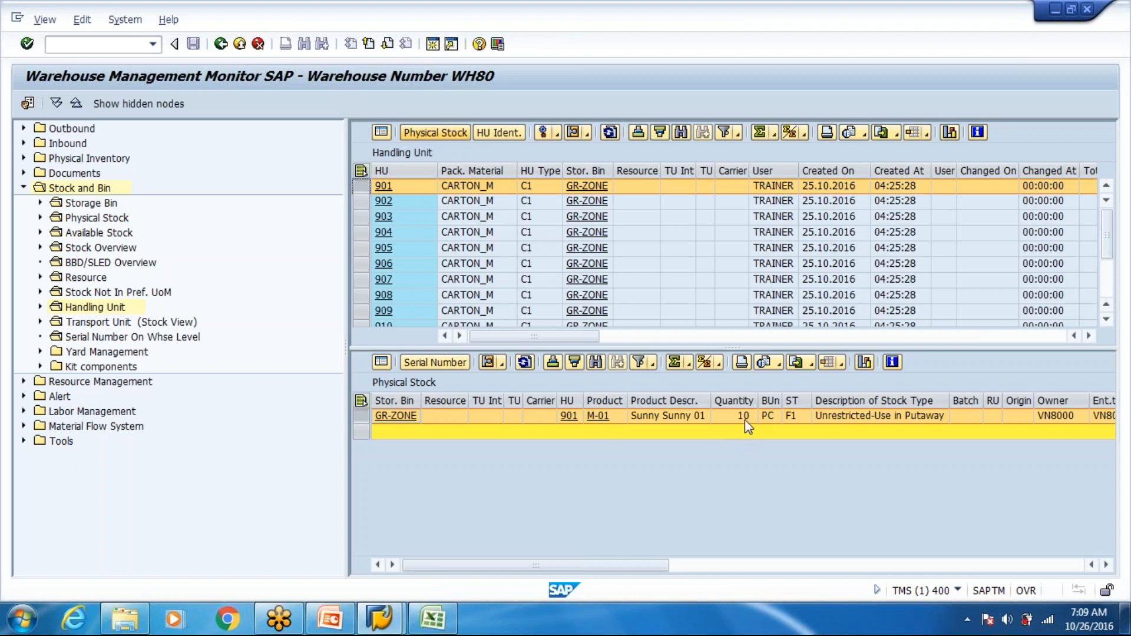
pyautogui.click(1106, 565)
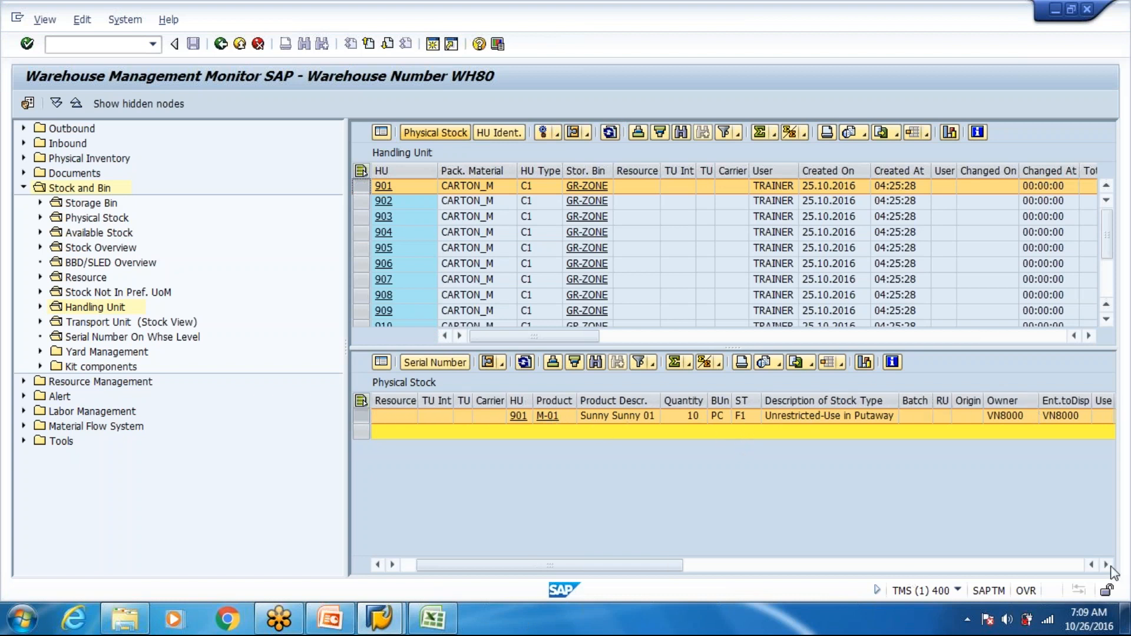
pyautogui.click(1106, 564)
pyautogui.click(1105, 564)
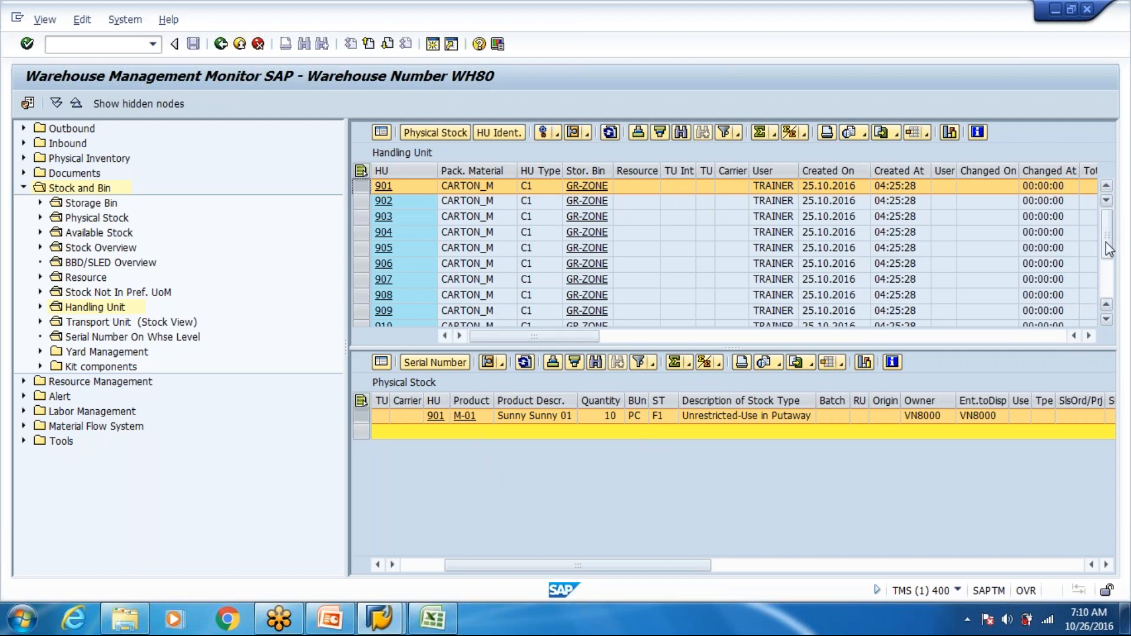
pyautogui.scroll(-2, 1070, 313)
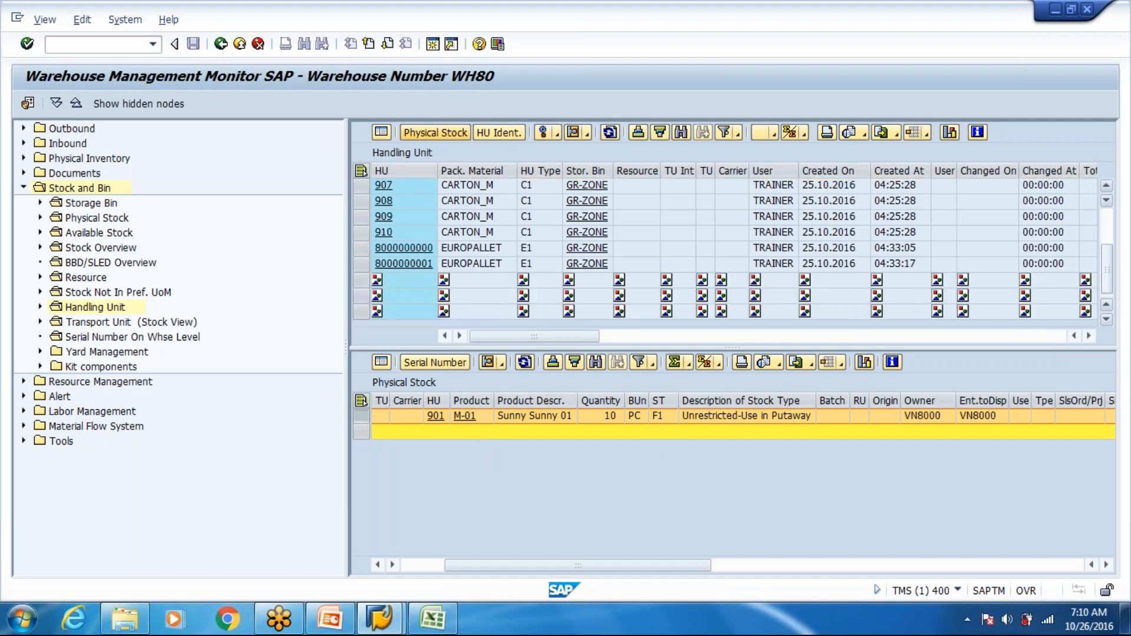
pyautogui.click(361, 248)
pyautogui.click(438, 132)
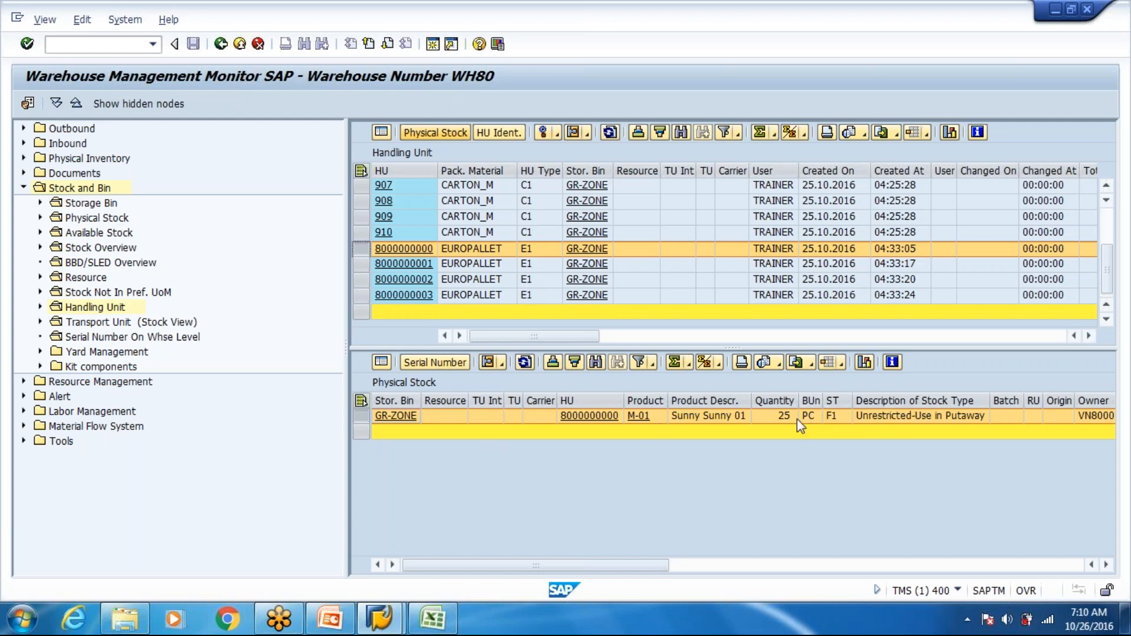
# - Switch back to the Excel workbook and review the handling unit and packaging entries for M-01 in row 5
pyautogui.hotkey('alt', 'Tab')
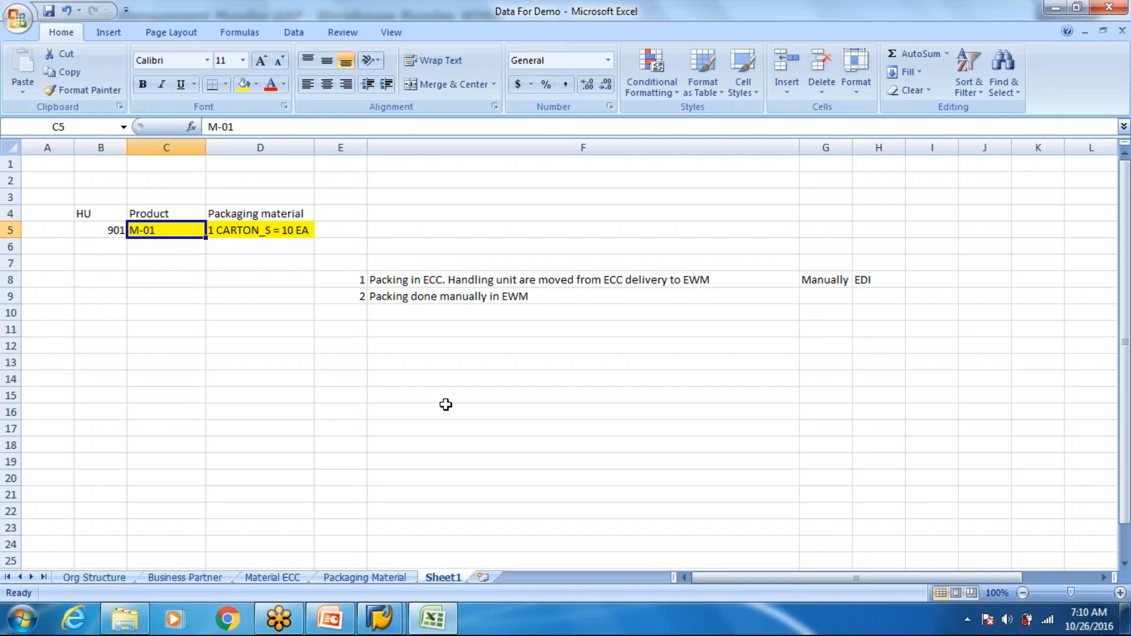
pyautogui.hotkey('alt', 'Tab')
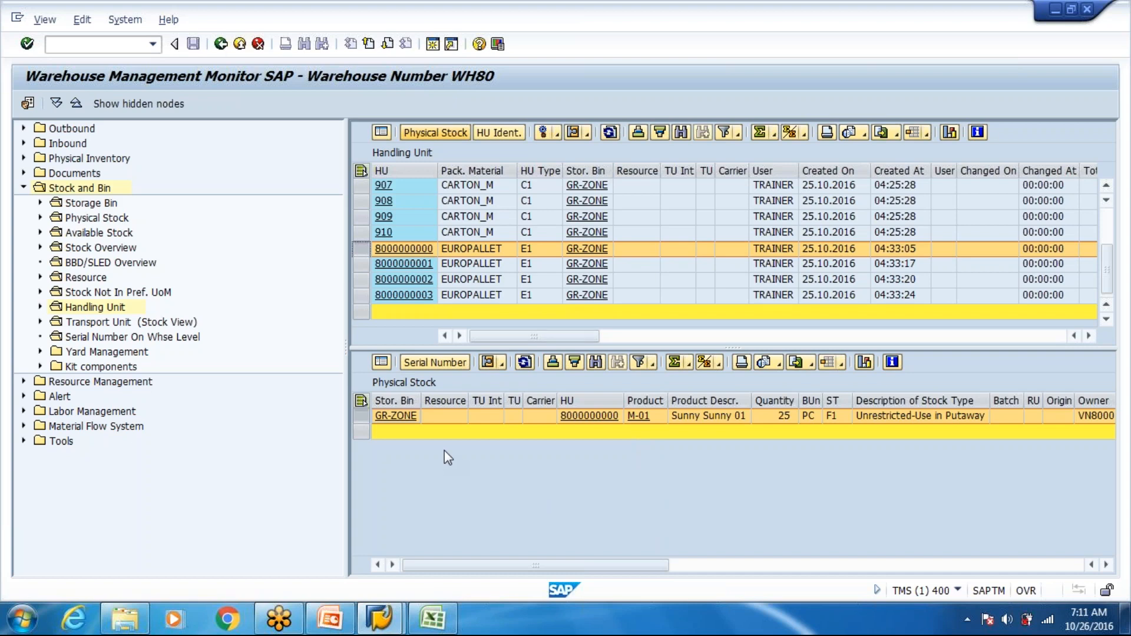
pyautogui.moveTo(443, 622)
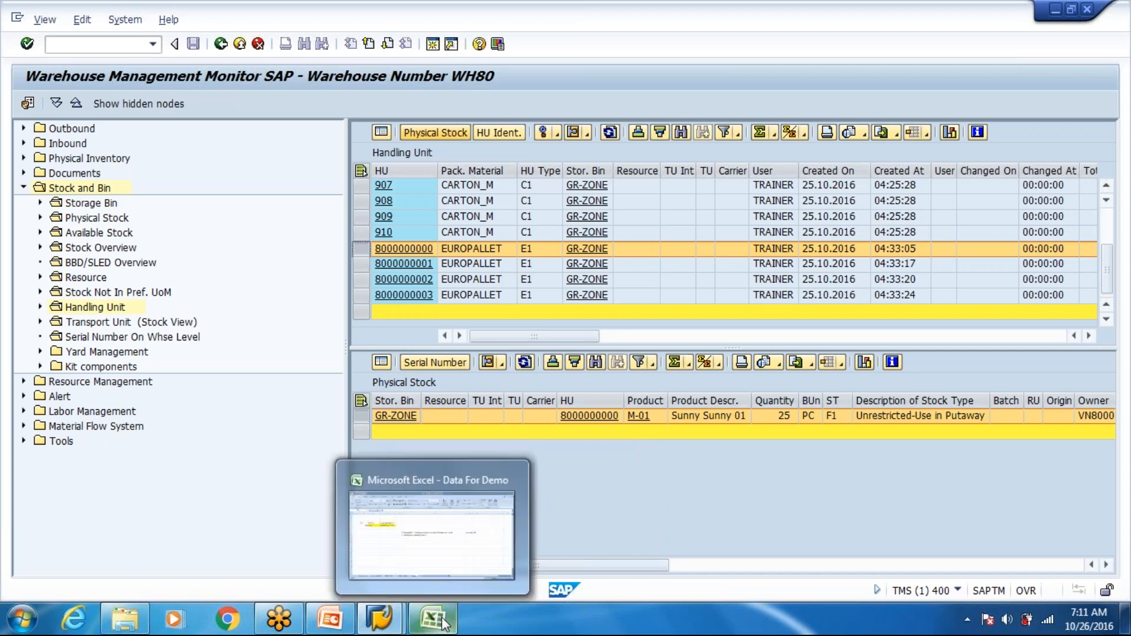
pyautogui.click(417, 542)
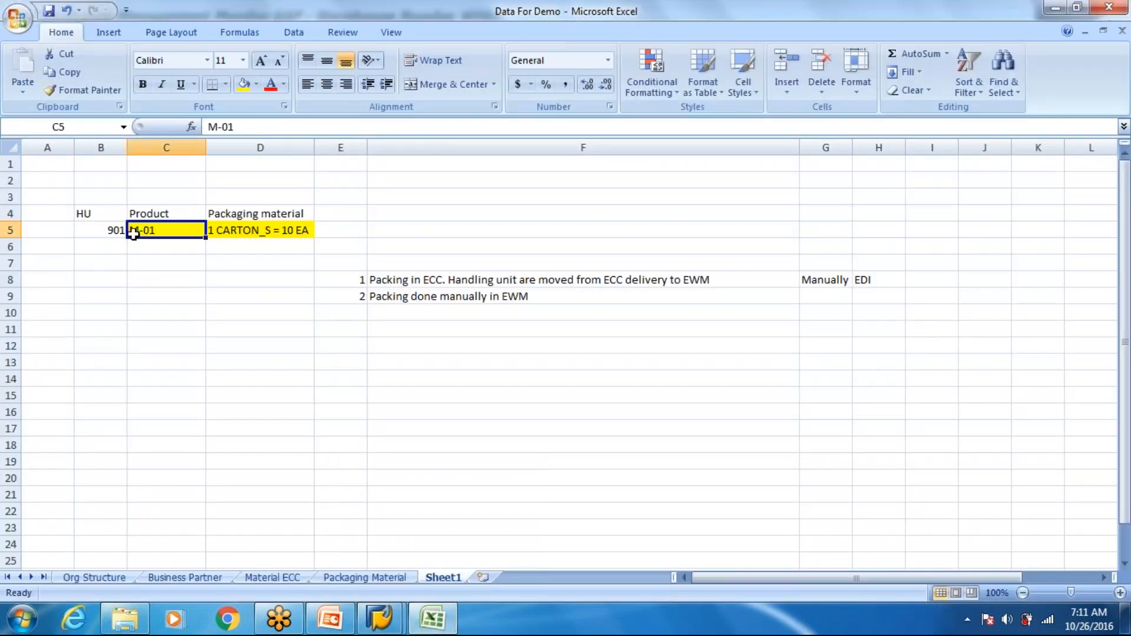
pyautogui.click(156, 284)
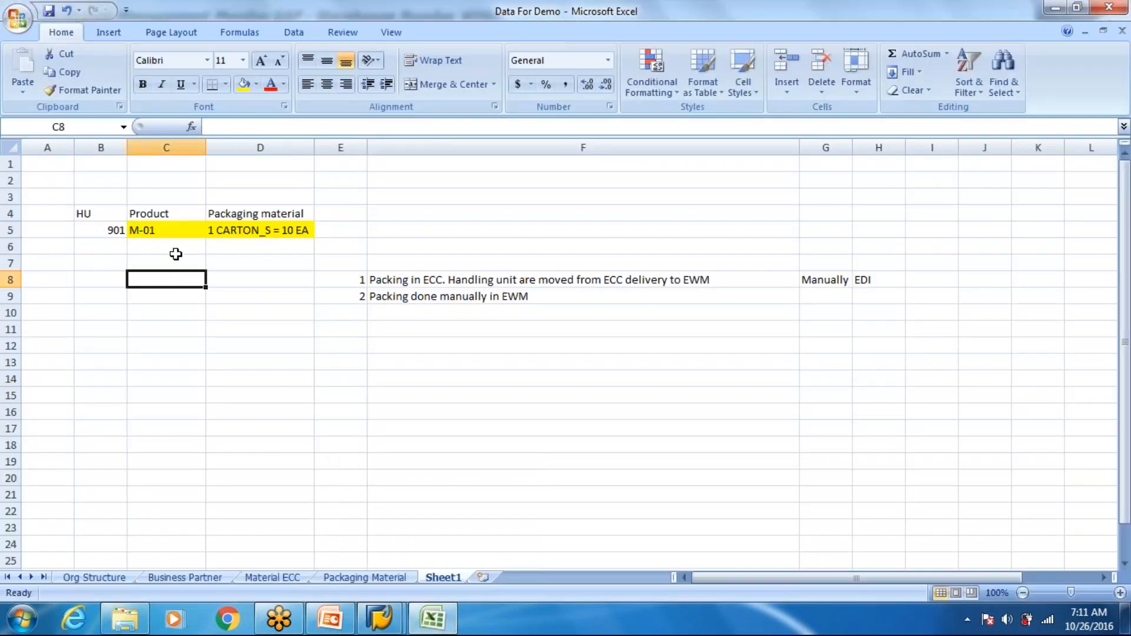
pyautogui.click(261, 231)
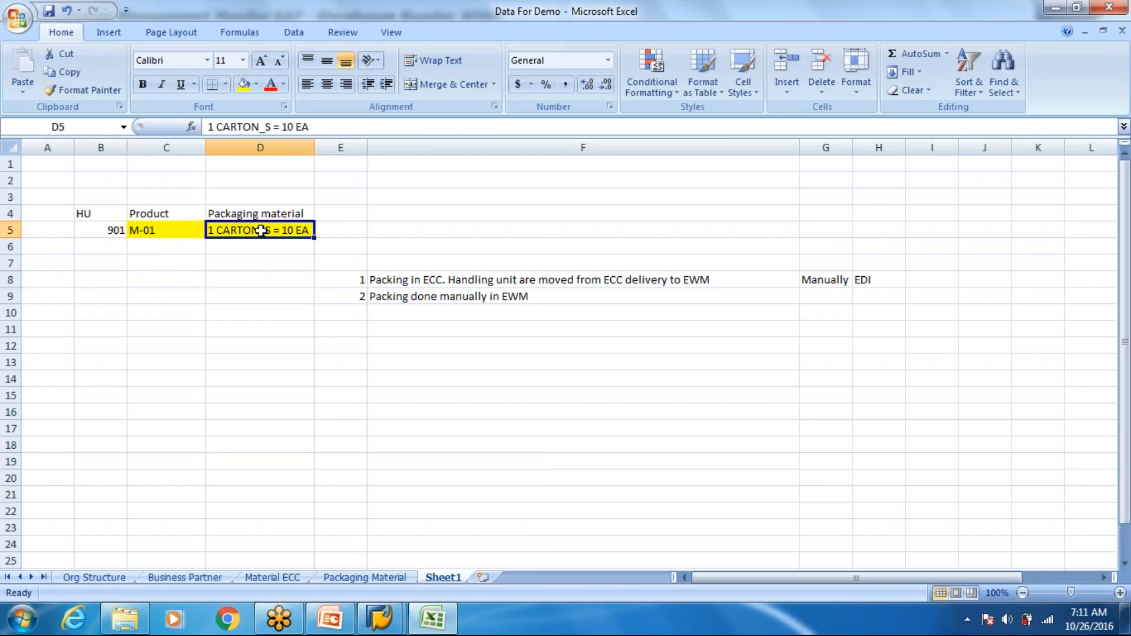
pyautogui.click(112, 233)
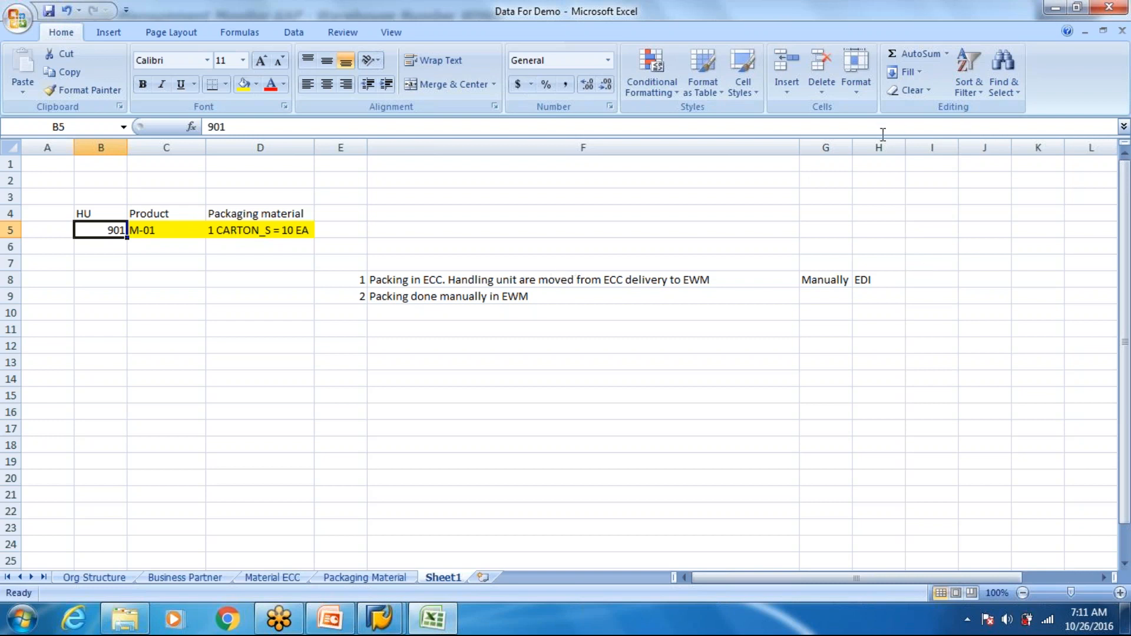
# - Narrow column F and enter the heading "Product Group" in C7
pyautogui.moveTo(800, 148); pyautogui.dragTo(722, 148)
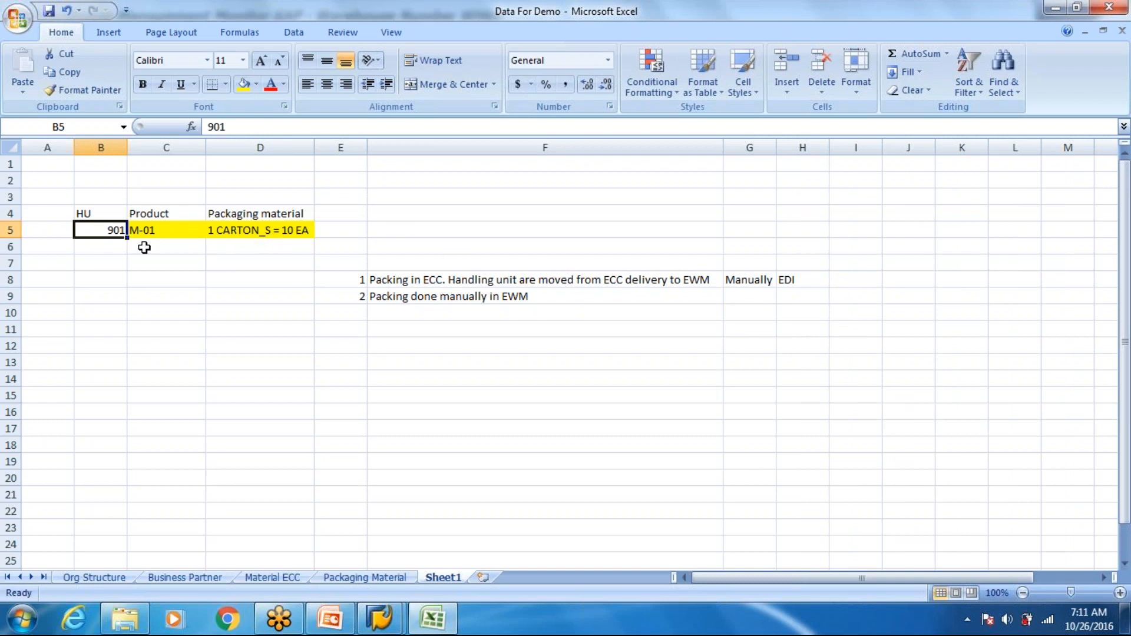
pyautogui.click(144, 247)
pyautogui.click(146, 269)
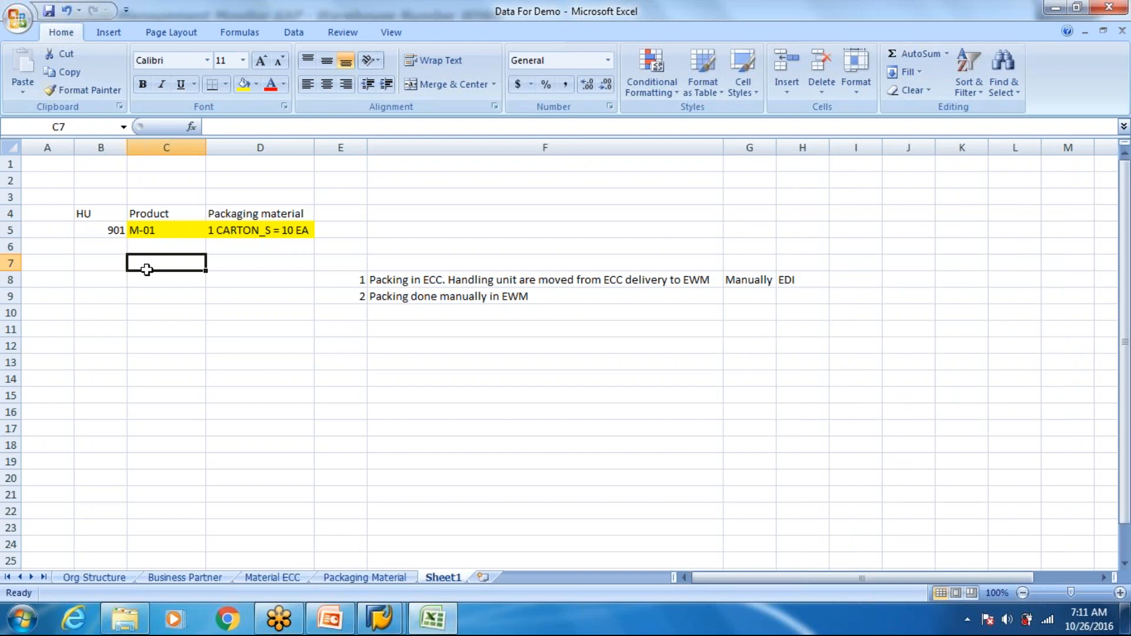
pyautogui.write('Product')
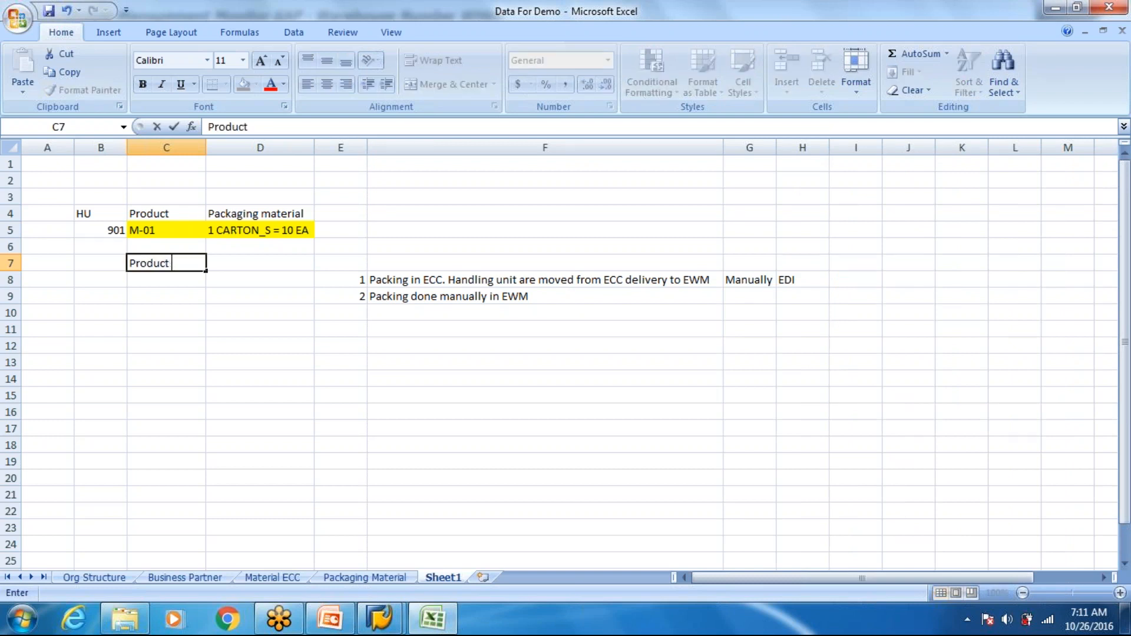
pyautogui.write(' Group:')
pyautogui.press('Tab')
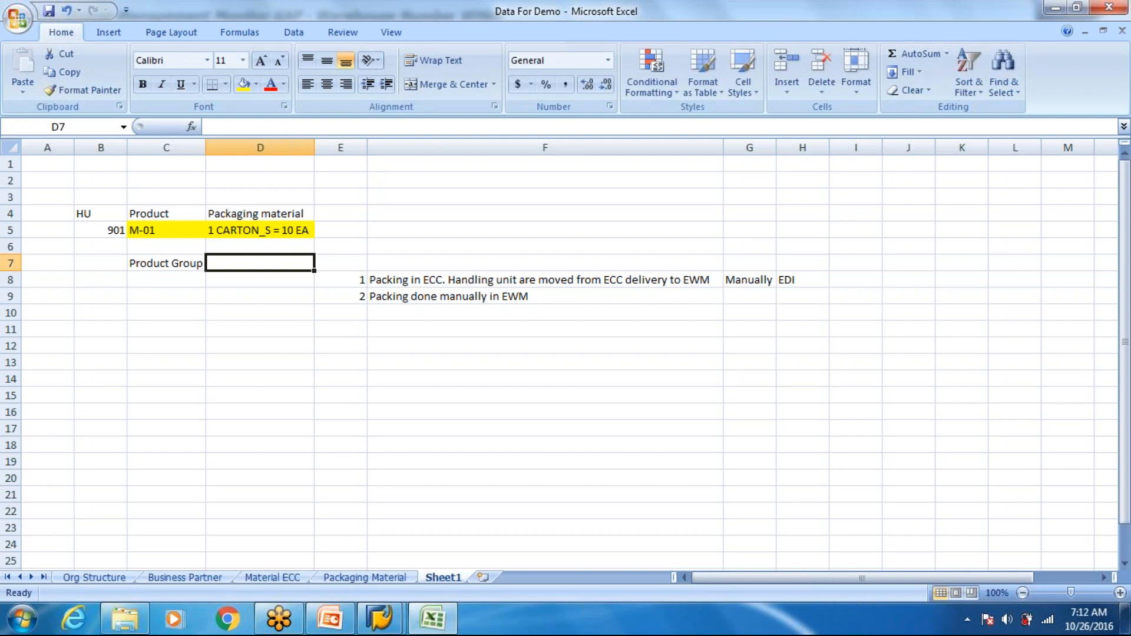
# - Enter the heading "Pakaging Material type" in D7 and fit column D to its contents
pyautogui.press('Up')
pyautogui.press('Left')
pyautogui.press('Up')
pyautogui.press('Up')
pyautogui.press('Down')
pyautogui.press('Down')
pyautogui.press('Down')
pyautogui.press('Right')
pyautogui.write('Pakagin')
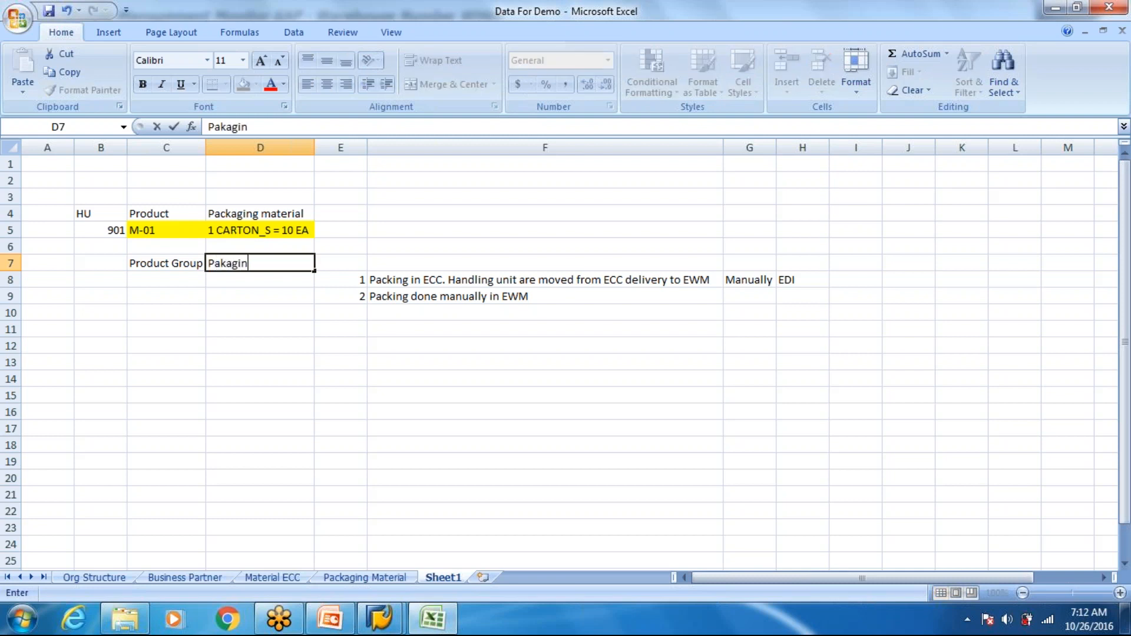
pyautogui.write('g Mate')
pyautogui.press('BackSpace')
pyautogui.press('BackSpace')
pyautogui.write('terial ')
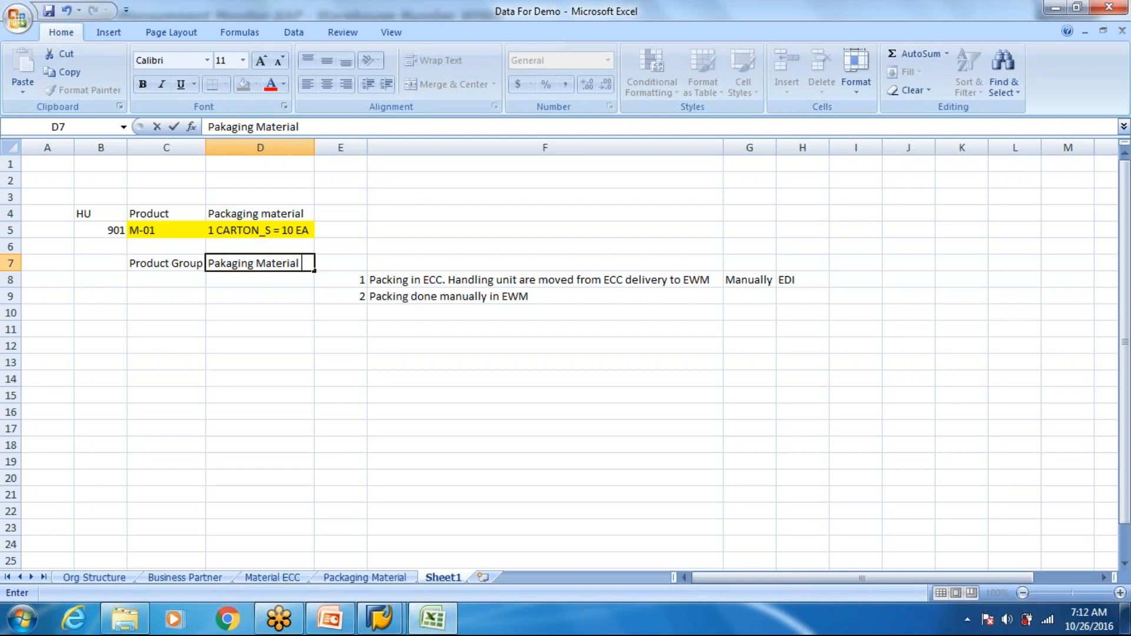
pyautogui.write('type')
pyautogui.press('Return')
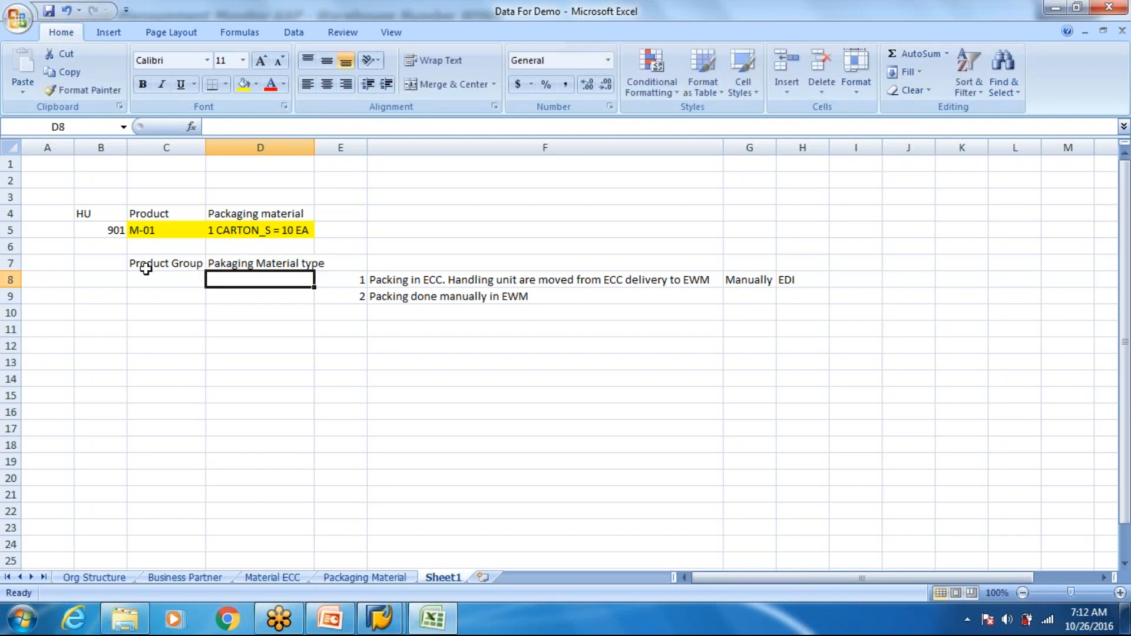
pyautogui.doubleClick(313, 147)
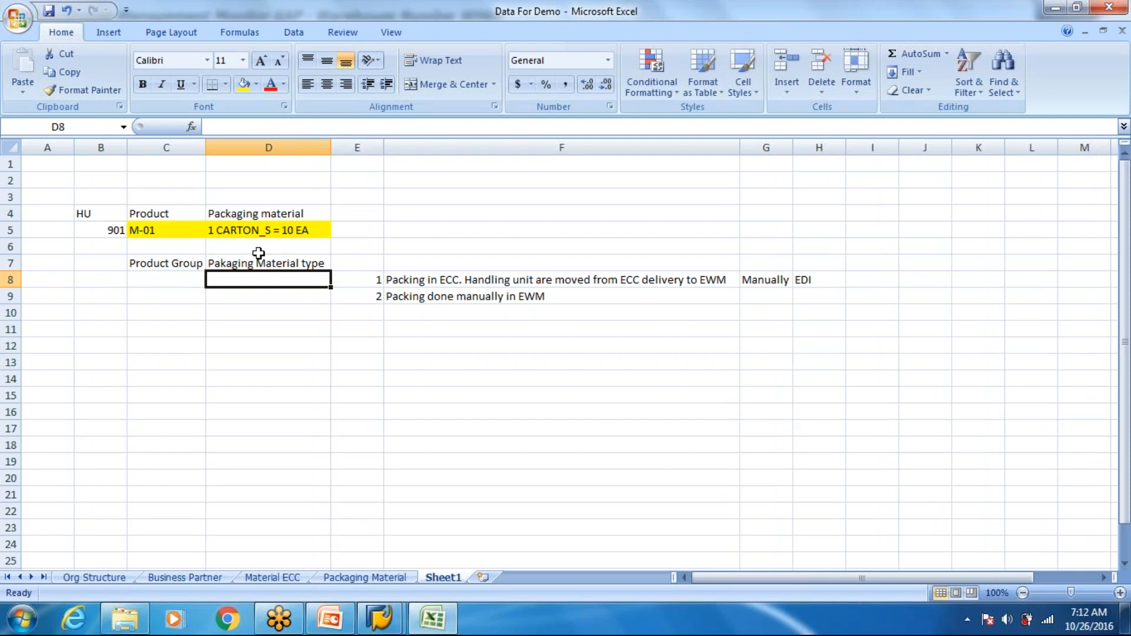
# - Enter product group M020 in C8 and packaging material type PG03 in D8
pyautogui.press('Left')
pyautogui.write('M020')
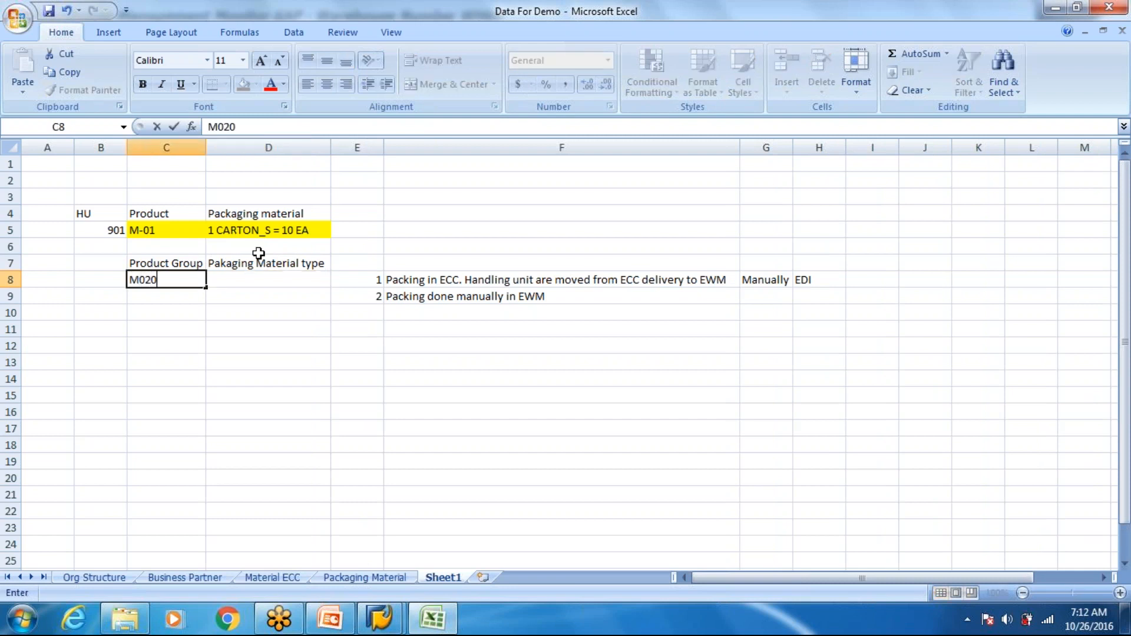
pyautogui.press('Tab')
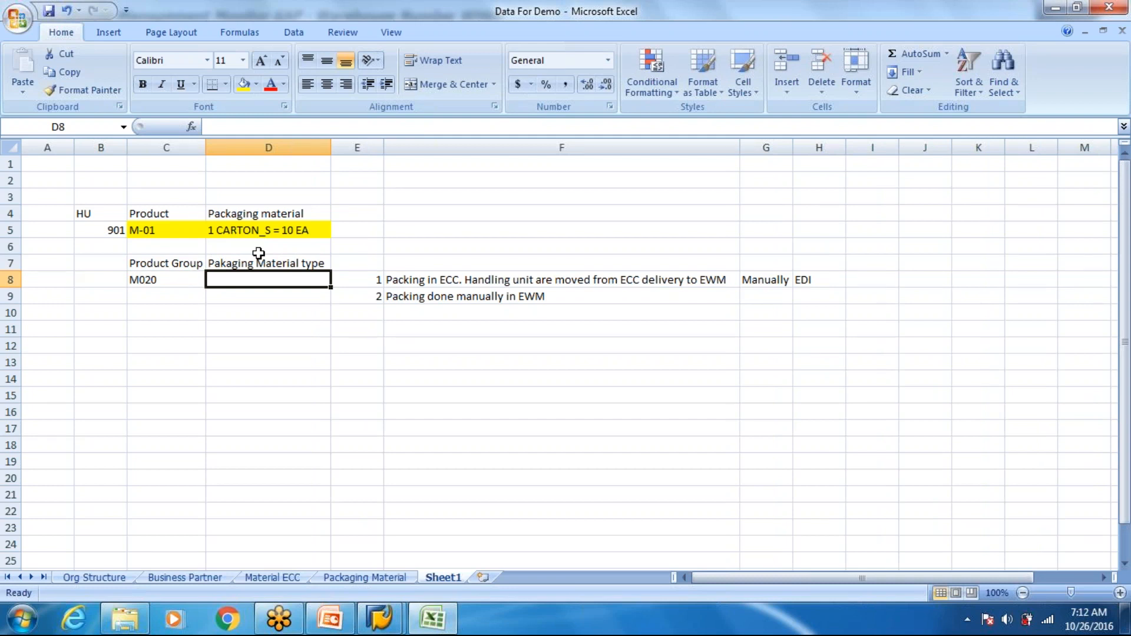
pyautogui.write('P')
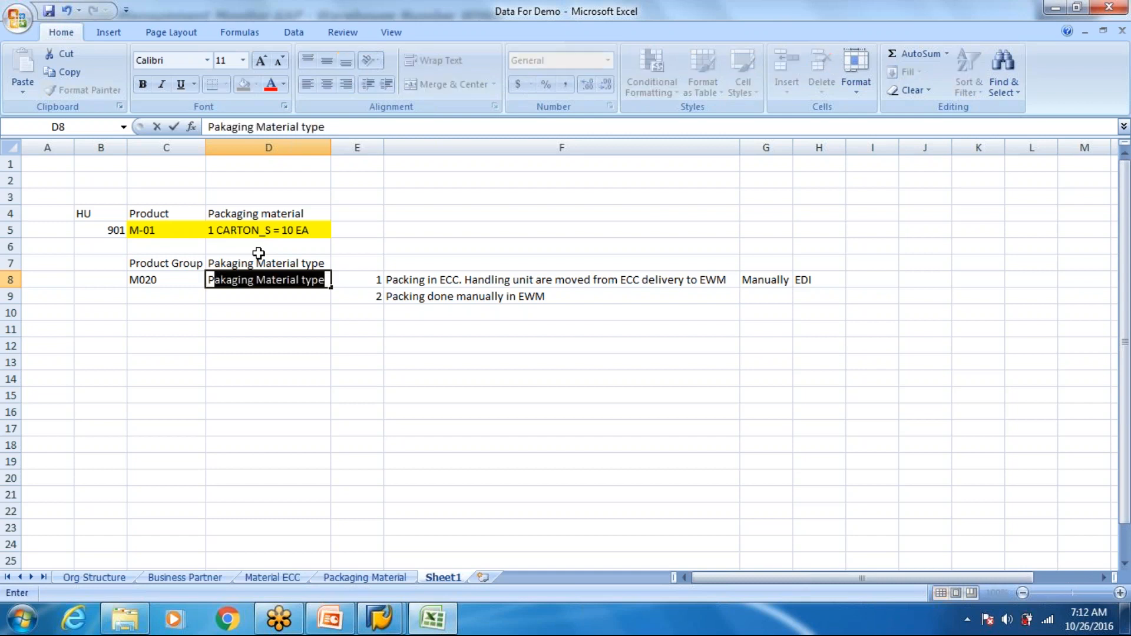
pyautogui.write('T02')
pyautogui.press('BackSpace')
pyautogui.press('BackSpace')
pyautogui.press('BackSpace')
pyautogui.write('G03')
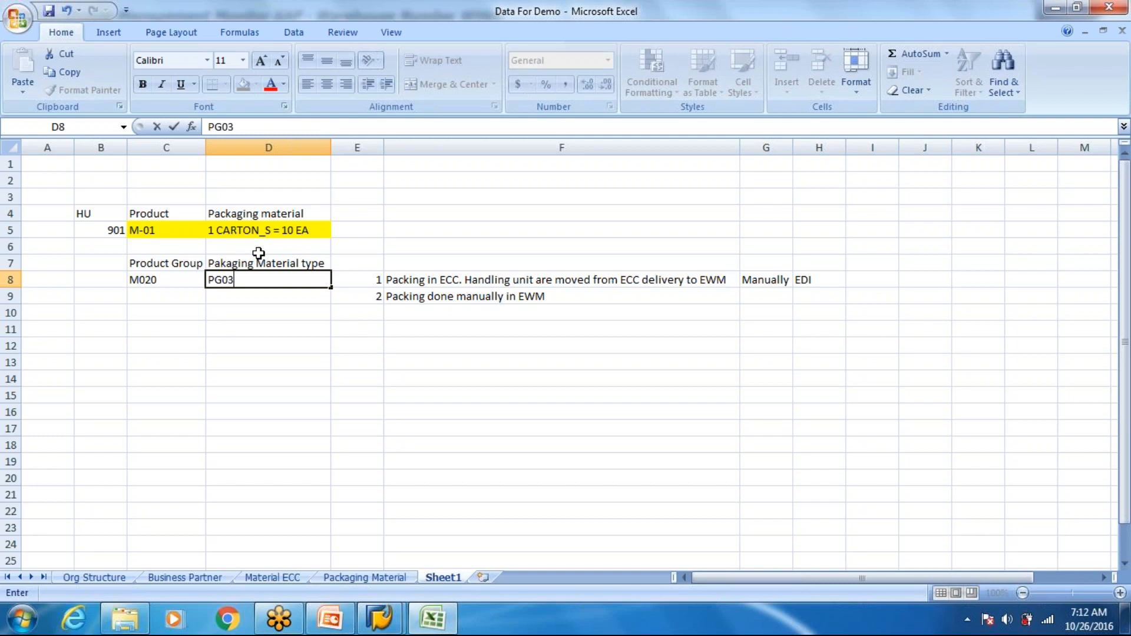
pyautogui.press('Return')
# - Switch to SAP and open the Customizing project screen in a new session with transaction /ospro
pyautogui.hotkey('alt', 'Tab')
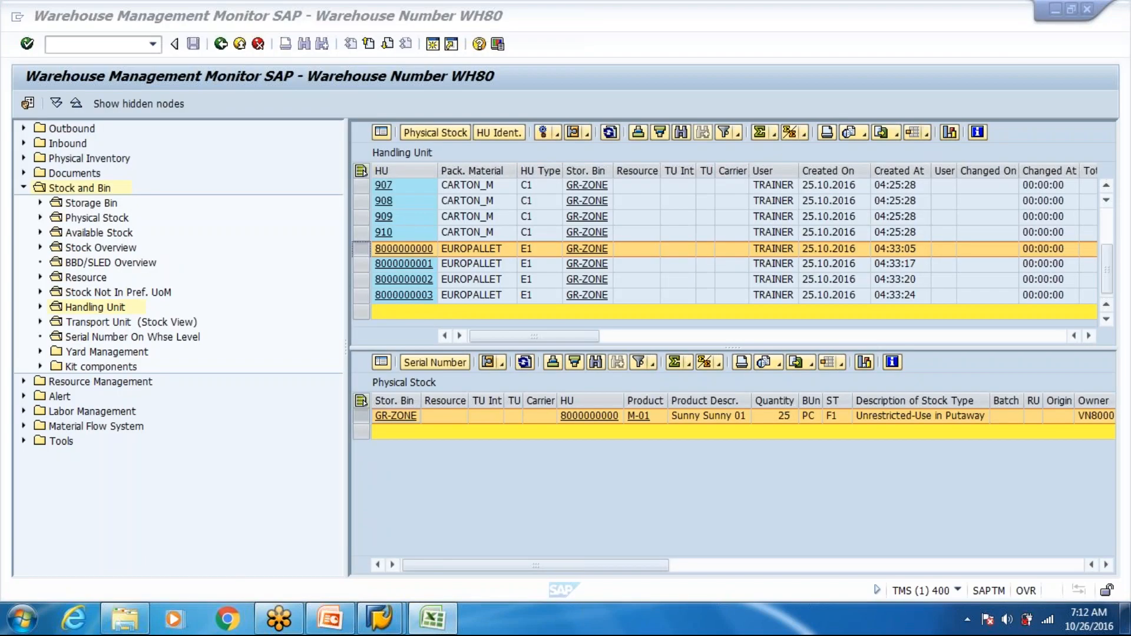
pyautogui.click(124, 43)
pyautogui.write('/ospro')
pyautogui.press('Return')
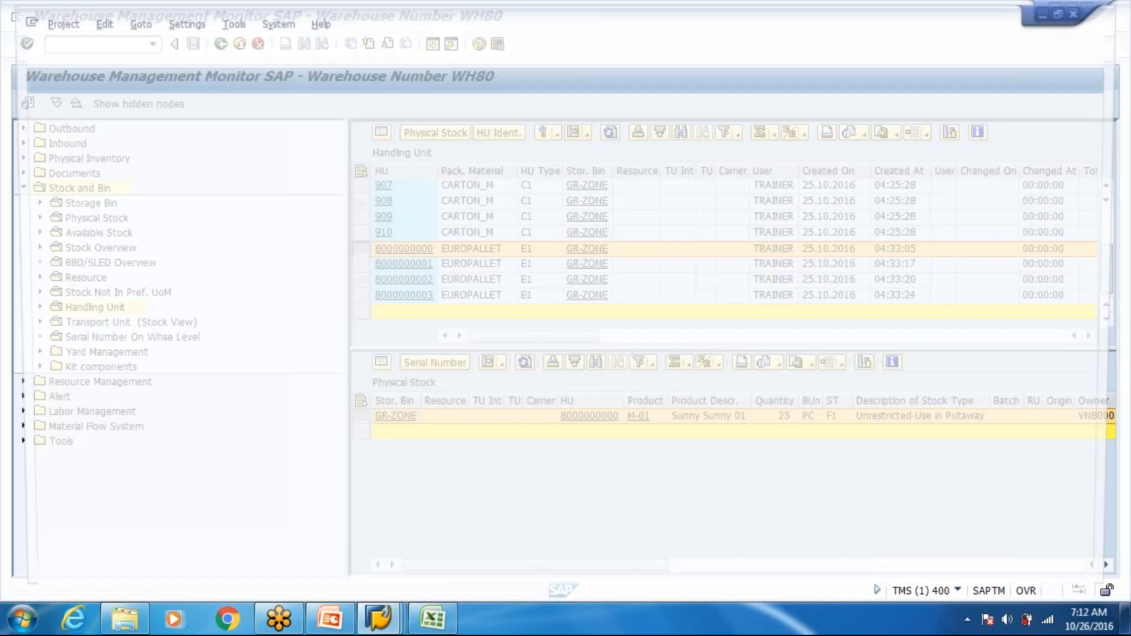
# - Open the warehouse product maintenance screen in a new session with transaction /o/scwm/mat1
pyautogui.write('/o')
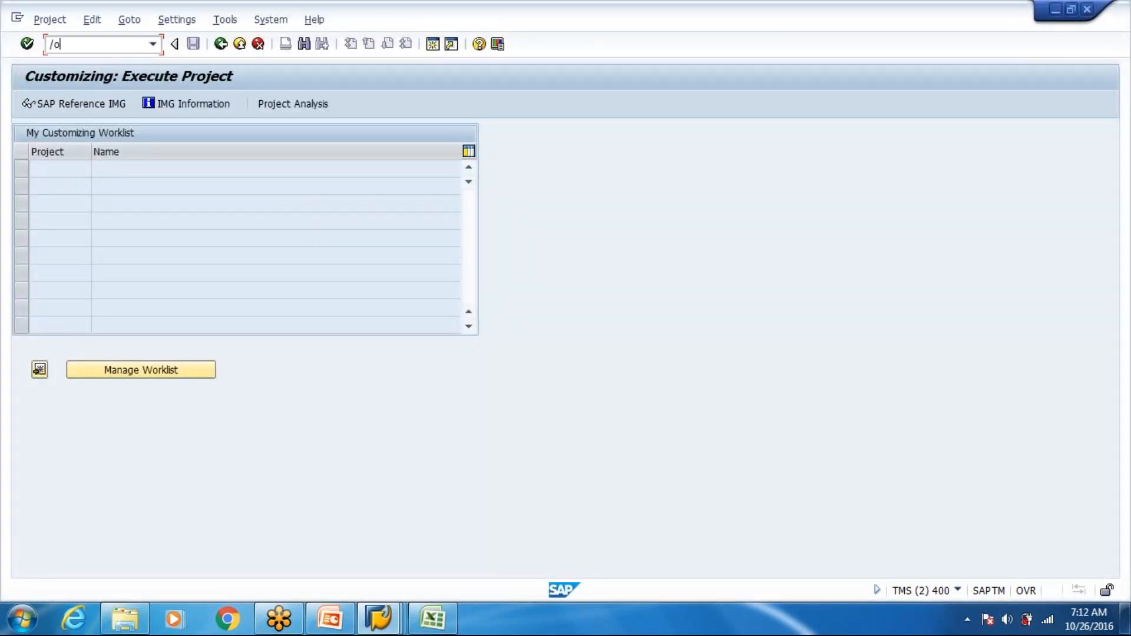
pyautogui.write('/scwm/mat1')
pyautogui.press('Return')
pyautogui.click(233, 134)
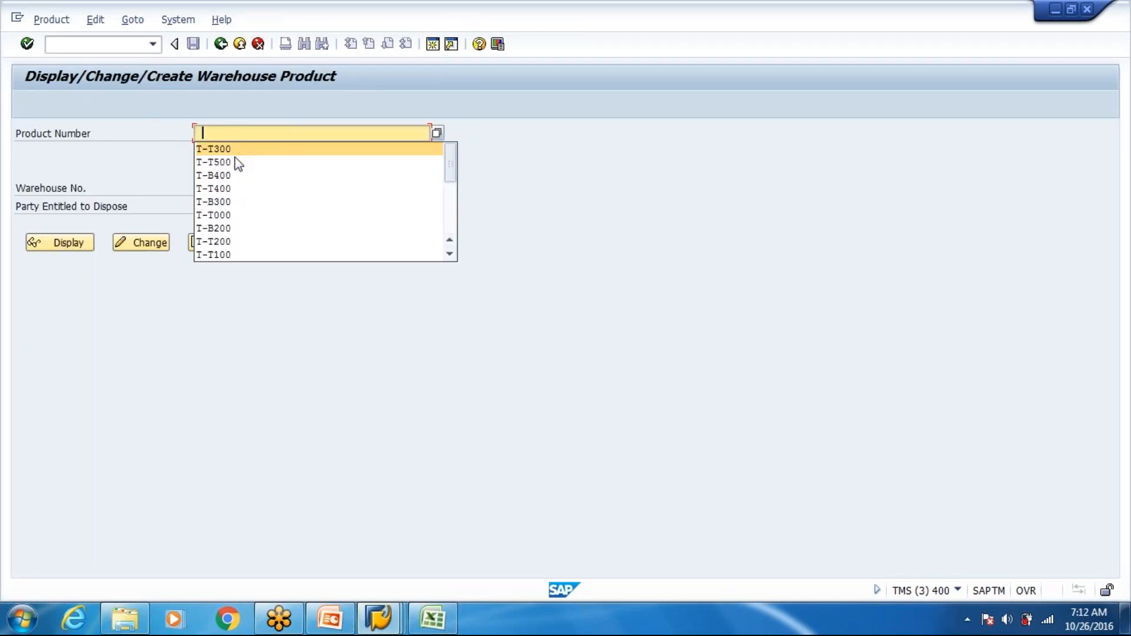
pyautogui.scroll(-4, 238, 164)
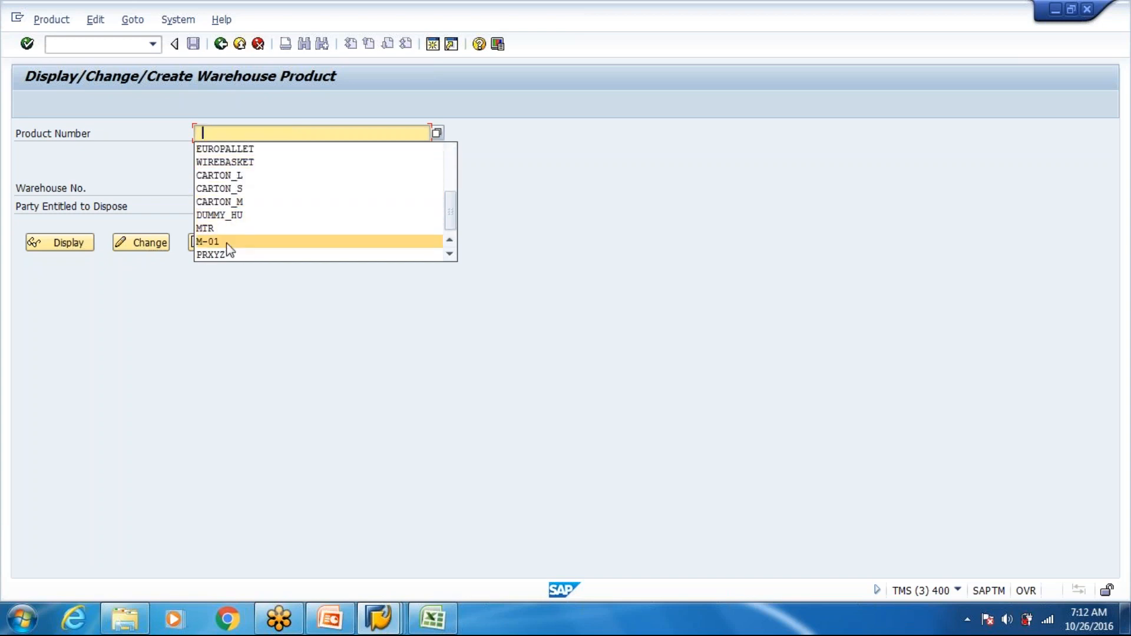
pyautogui.click(222, 239)
pyautogui.click(223, 208)
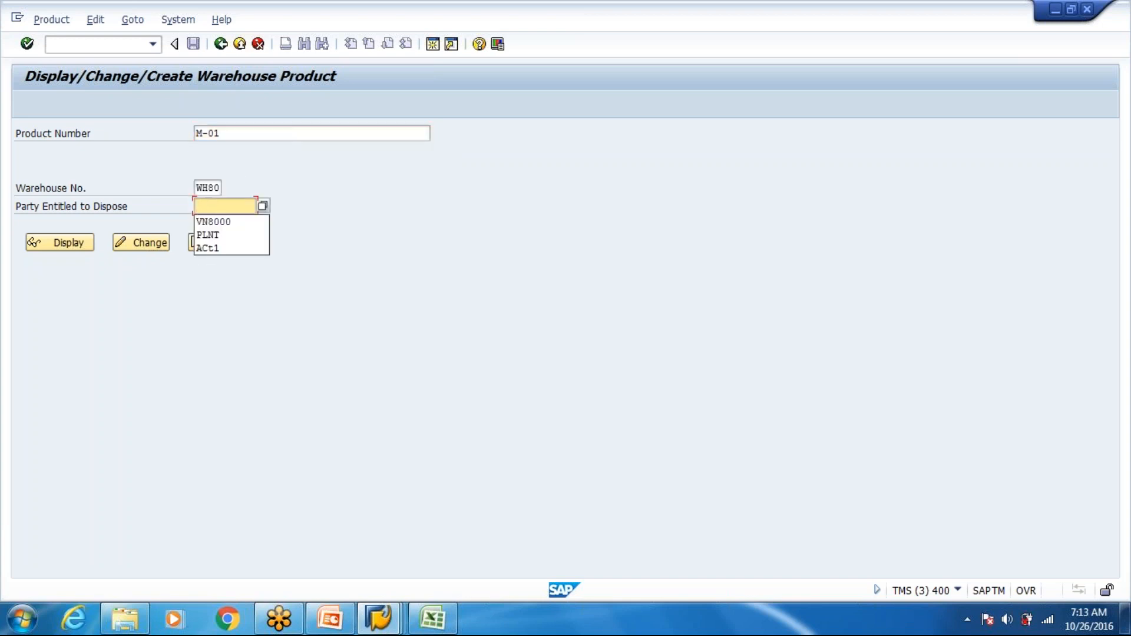
pyautogui.hotkey('shift', 'Tab')
pyautogui.hotkey('shift', 'Tab')
pyautogui.press('Delete')
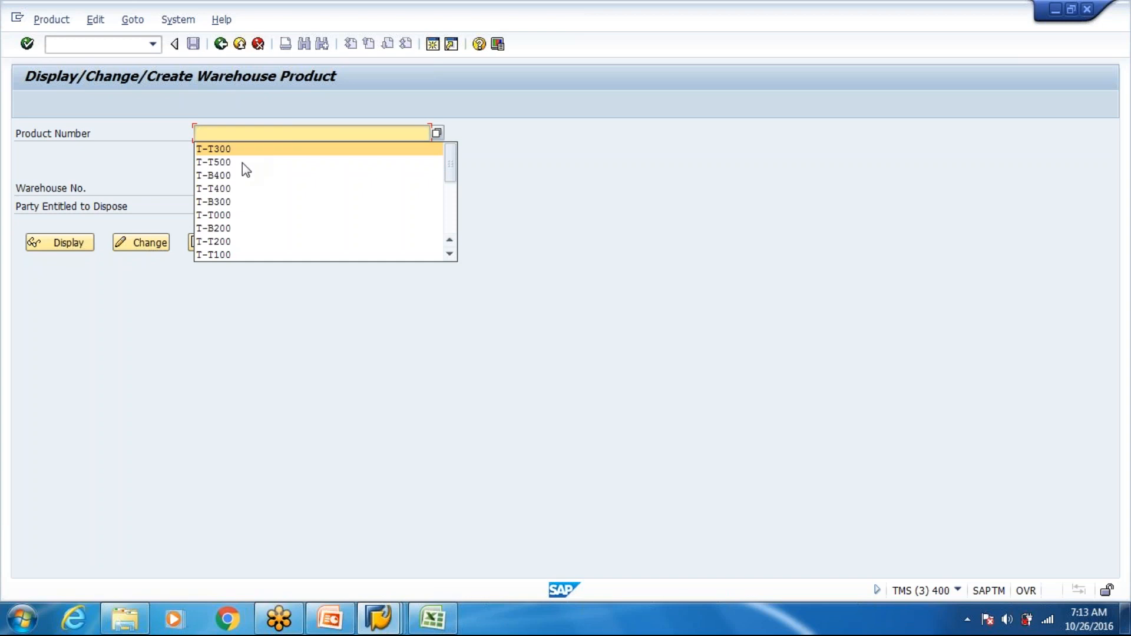
# - Display warehouse product EUROPALLET for party entitled to dispose VN8000 and view its packaging data
pyautogui.scroll(-4, 242, 171)
pyautogui.click(224, 149)
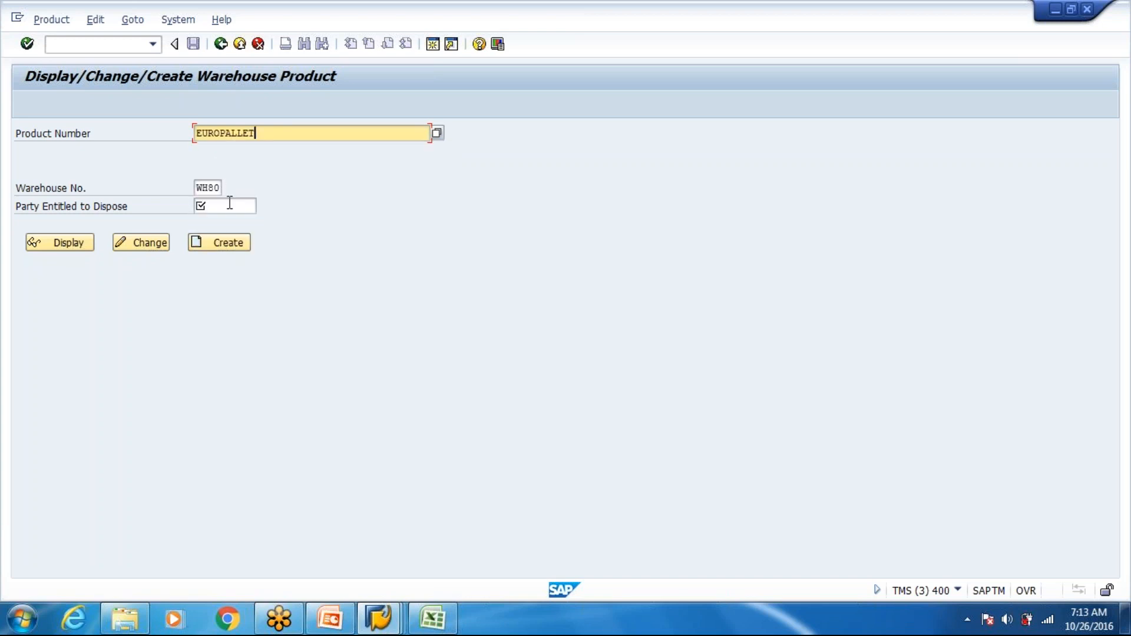
pyautogui.click(229, 210)
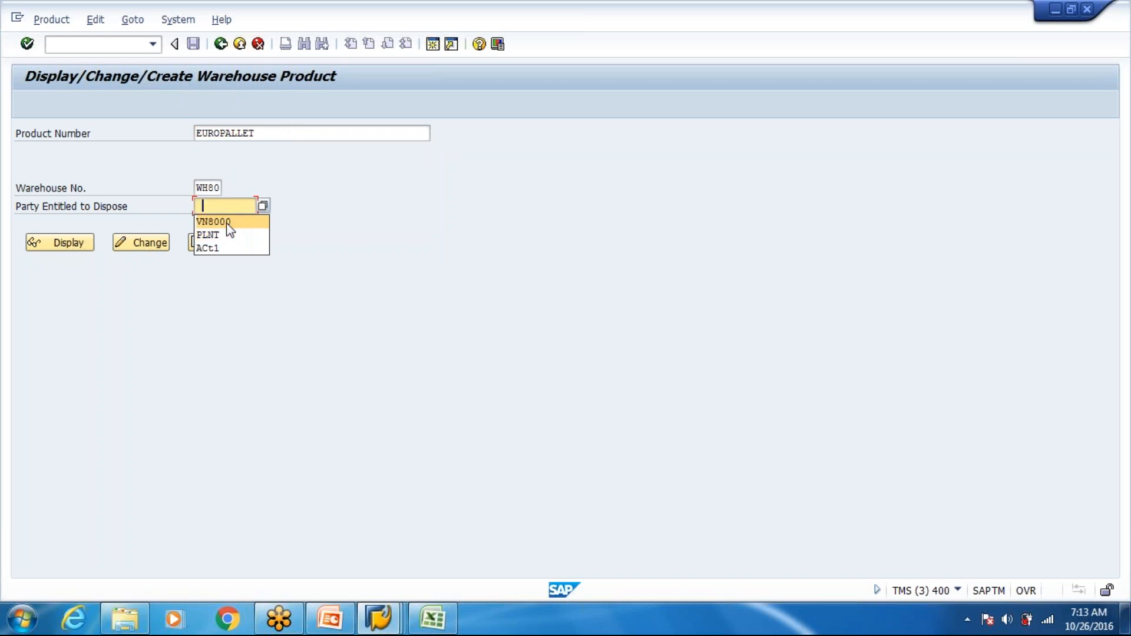
pyautogui.click(213, 222)
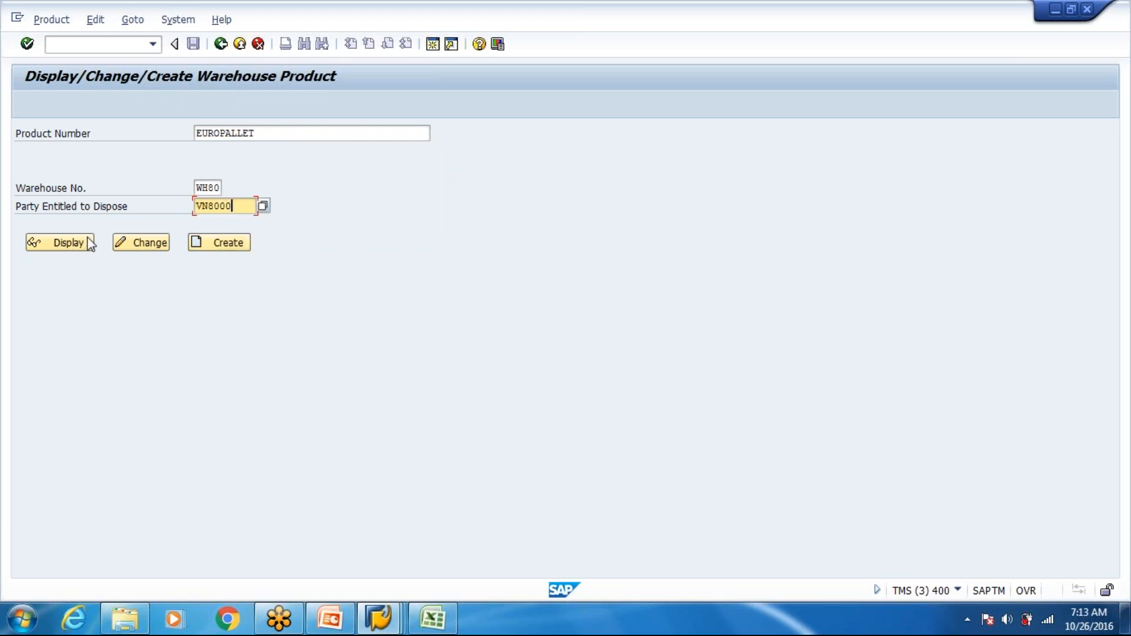
pyautogui.click(88, 245)
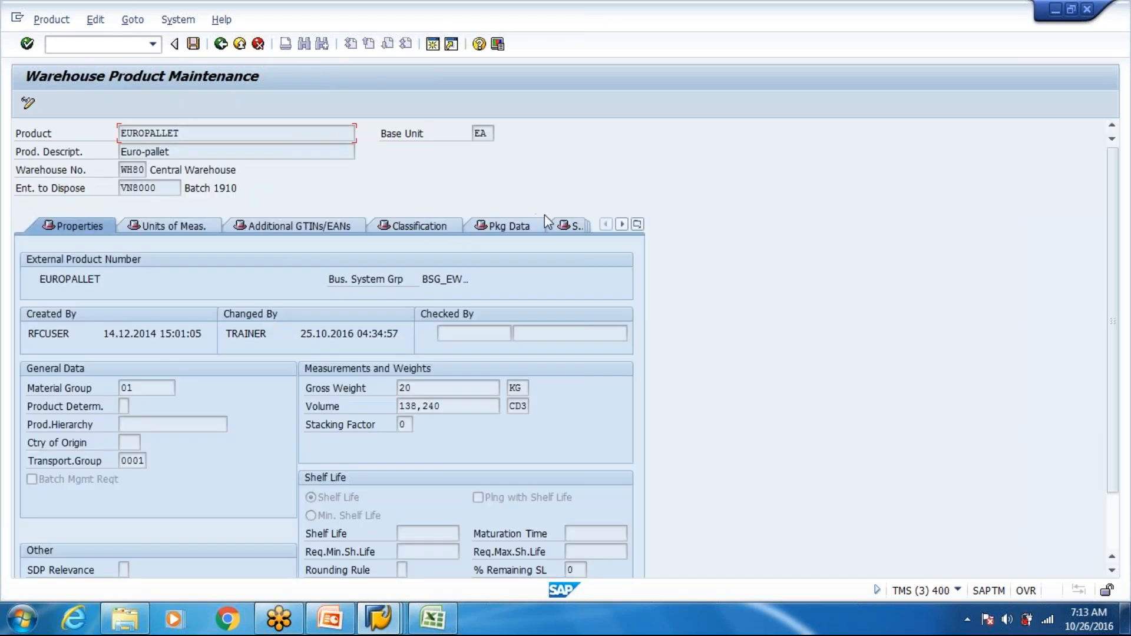
pyautogui.click(494, 226)
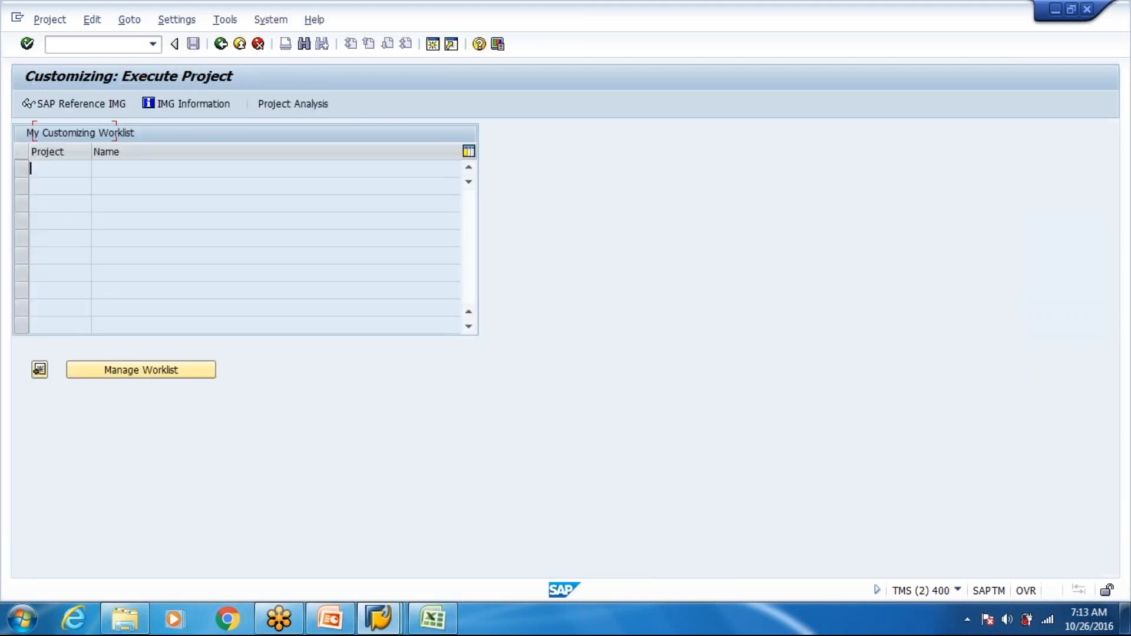
# - Switch to Excel and change the packaging material type in D8 to PT01
pyautogui.hotkey('alt', 'Tab')
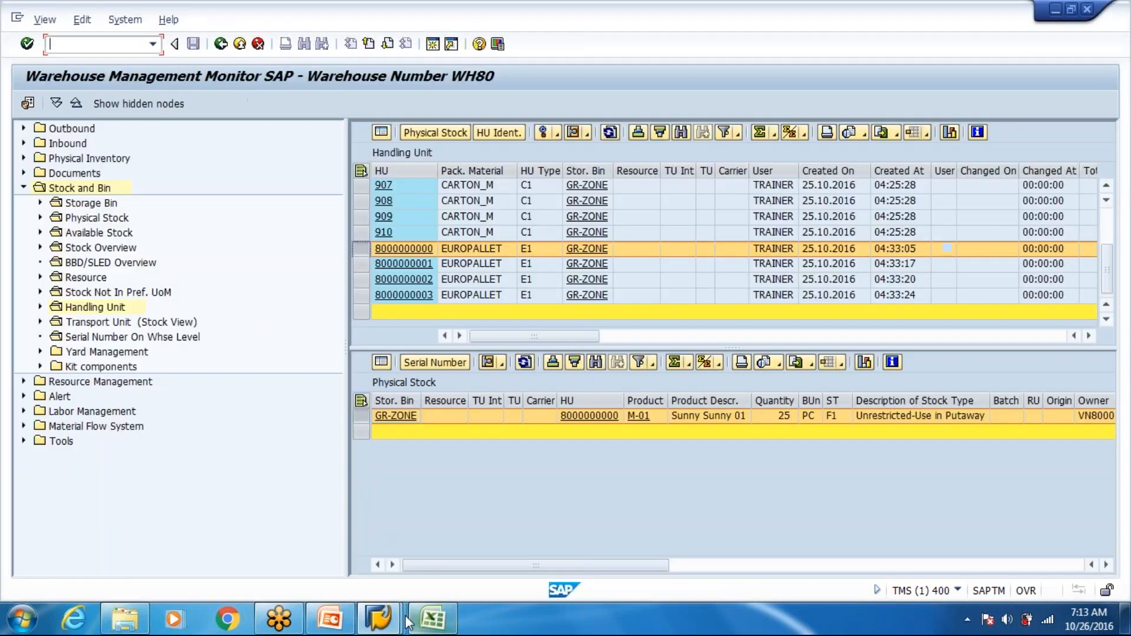
pyautogui.click(401, 624)
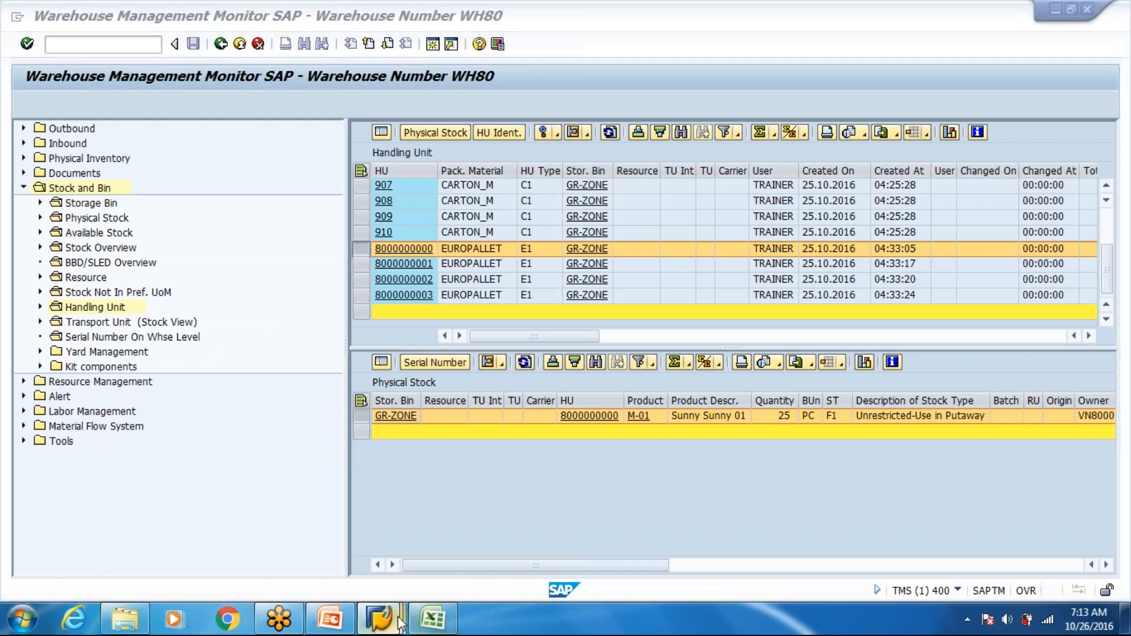
pyautogui.click(432, 618)
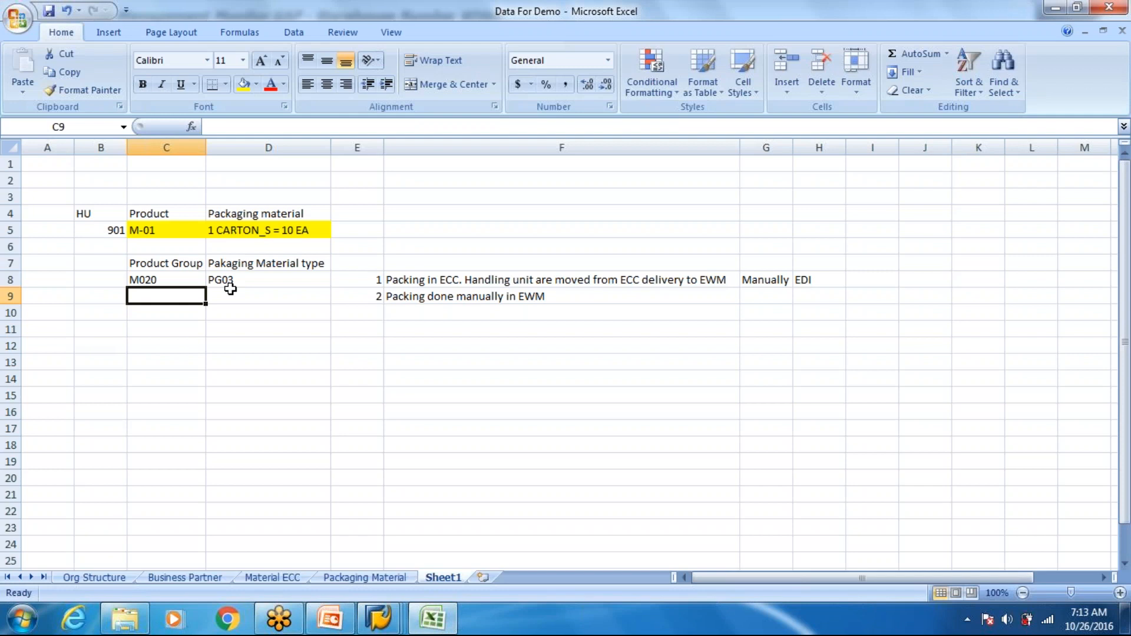
pyautogui.click(242, 274)
# - Enter "Europallet" in B8 and fit column B to its contents
pyautogui.write('Ruropal')
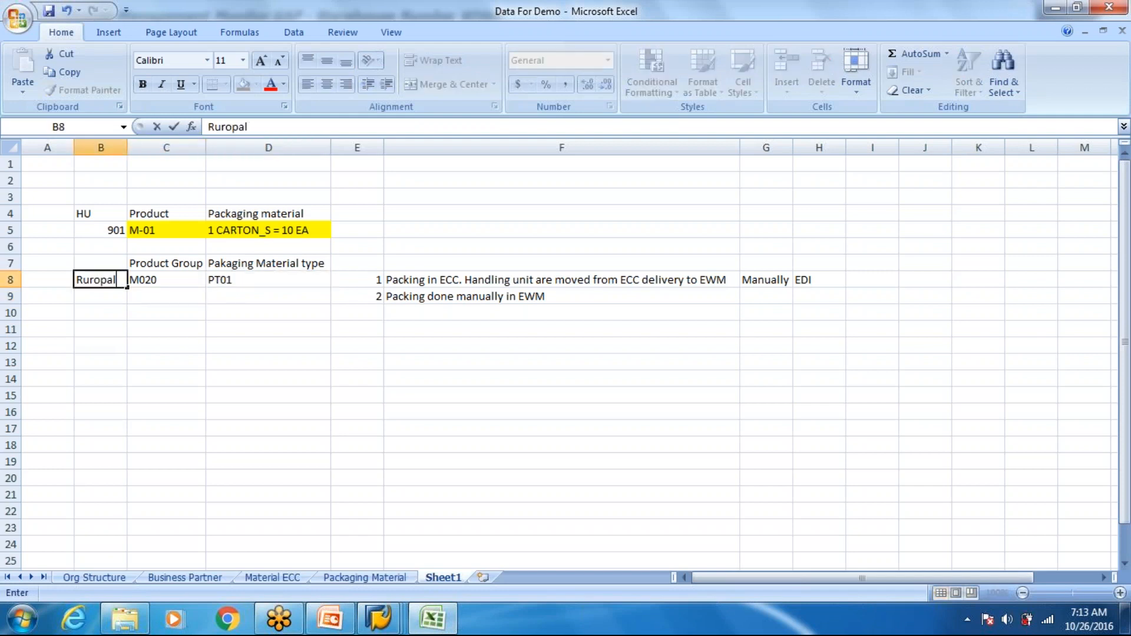
pyautogui.press('BackSpace')
pyautogui.press('BackSpace')
pyautogui.press('BackSpace')
pyautogui.press('BackSpace')
pyautogui.press('BackSpace')
pyautogui.press('BackSpace')
pyautogui.press('BackSpace')
pyautogui.write('Europallet')
pyautogui.press('Return')
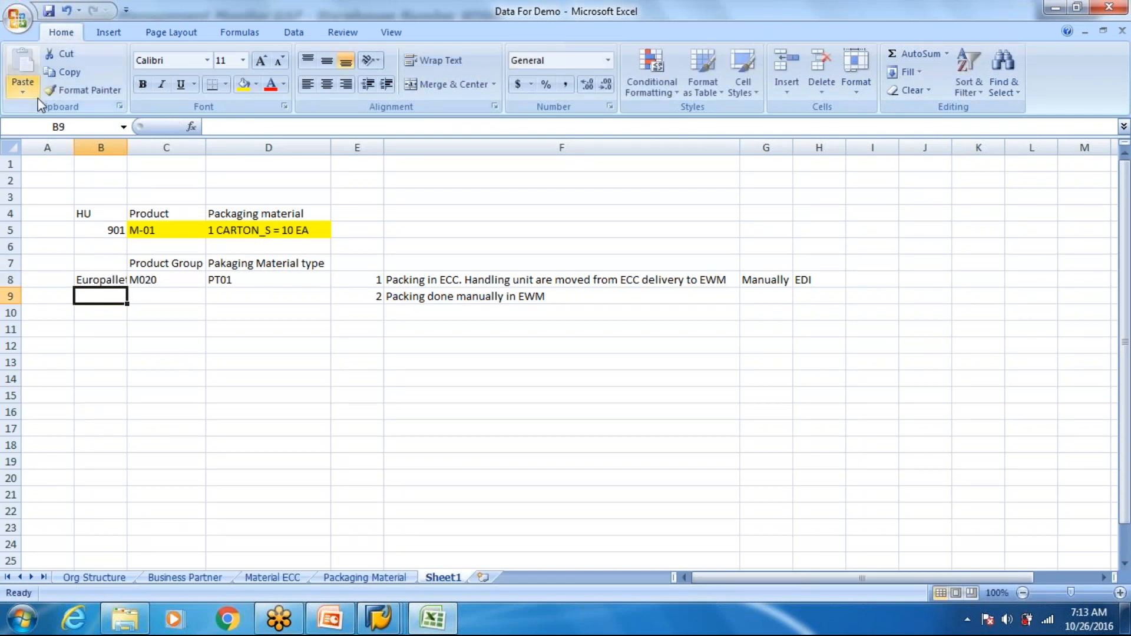
pyautogui.doubleClick(128, 156)
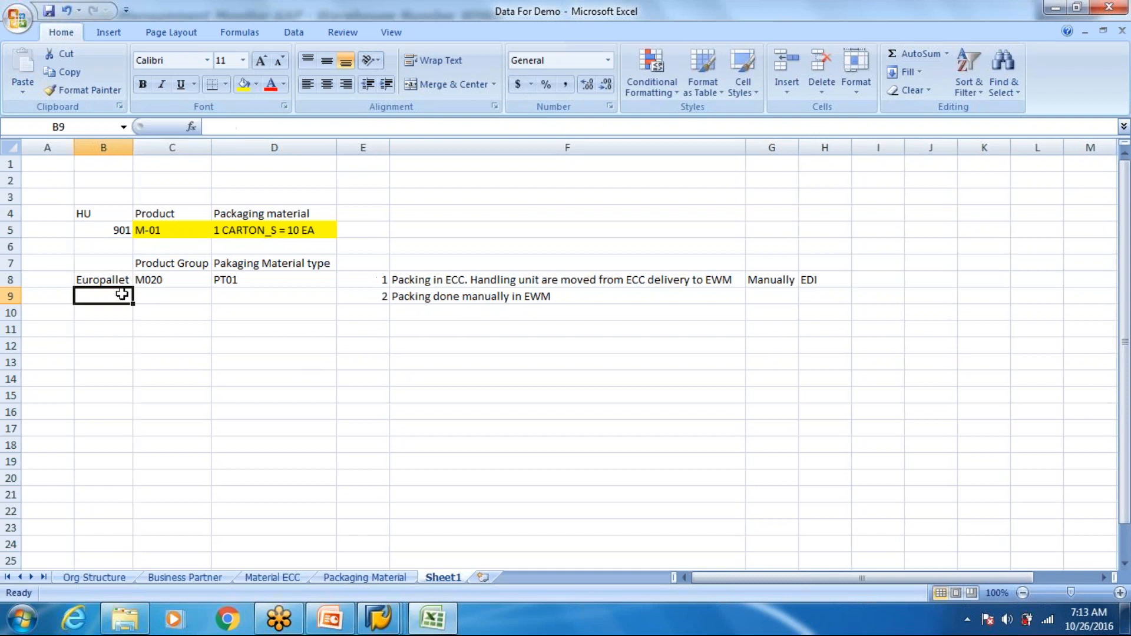
# - Extend the text in D8 to "PT01 - Europallet" and clear cell B8
pyautogui.click(110, 279)
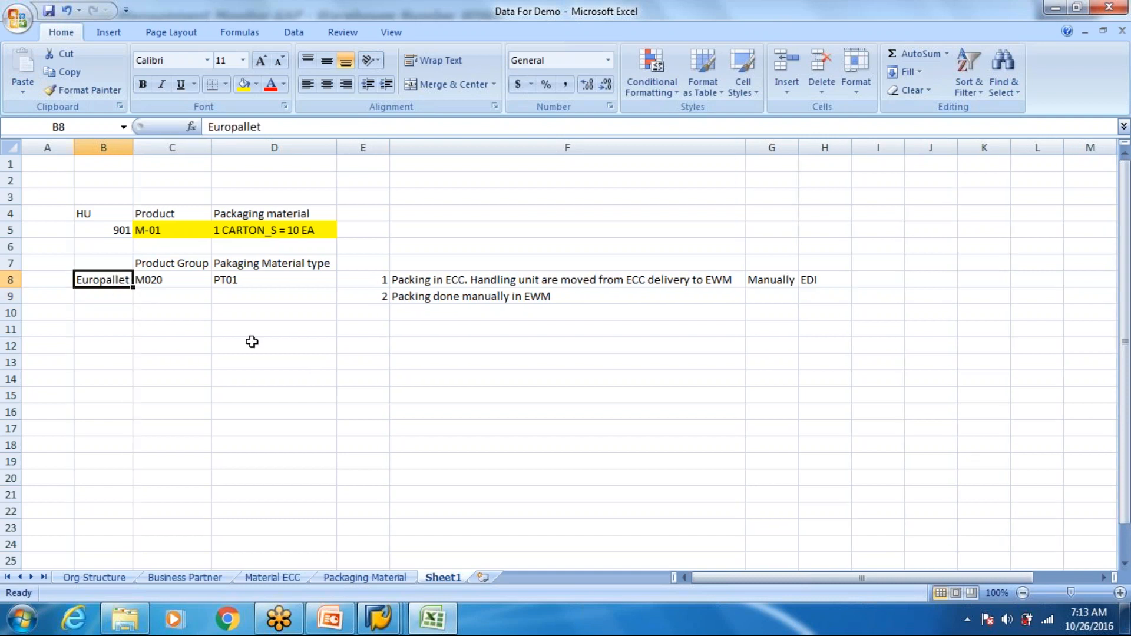
pyautogui.hotkey('ctrl', 'c')
pyautogui.click(261, 282)
pyautogui.doubleClick(257, 281)
pyautogui.write('- ')
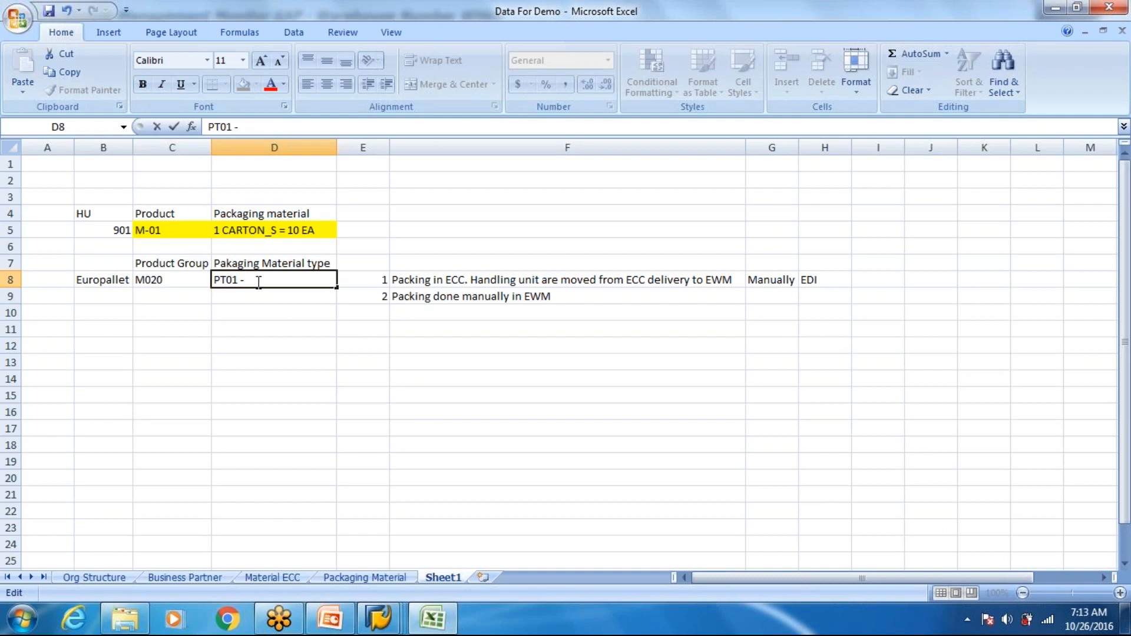
pyautogui.write('Europallet')
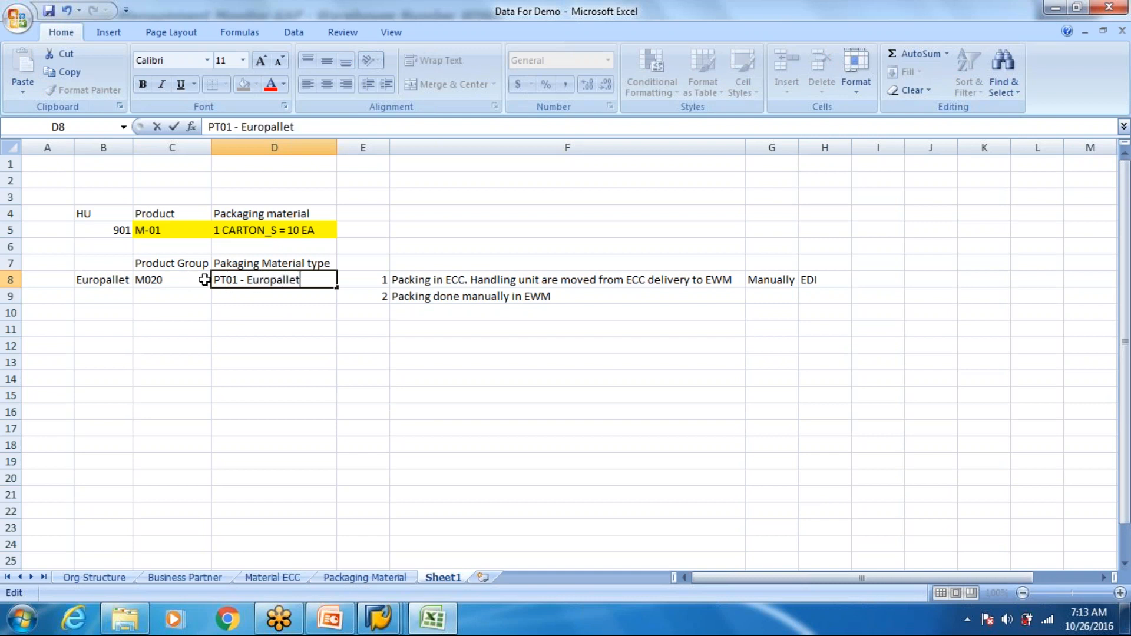
pyautogui.press('Return')
pyautogui.click(113, 284)
pyautogui.press('Delete')
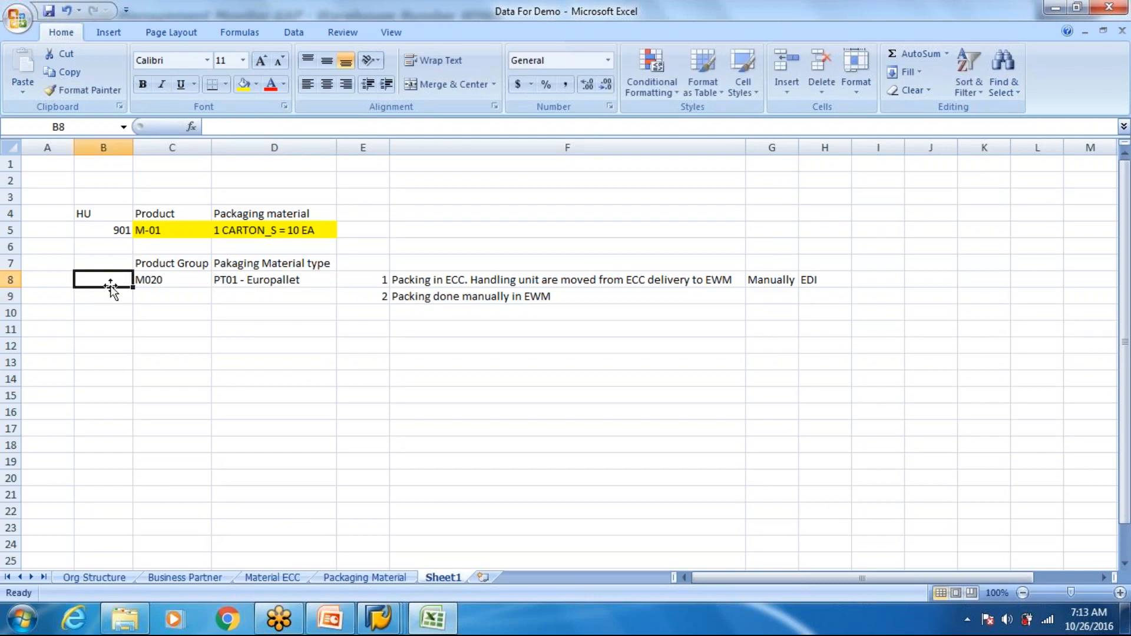
# - Switch back to SAP and display the packaging data of warehouse product CARTON_S
pyautogui.hotkey('alt', 'Tab')
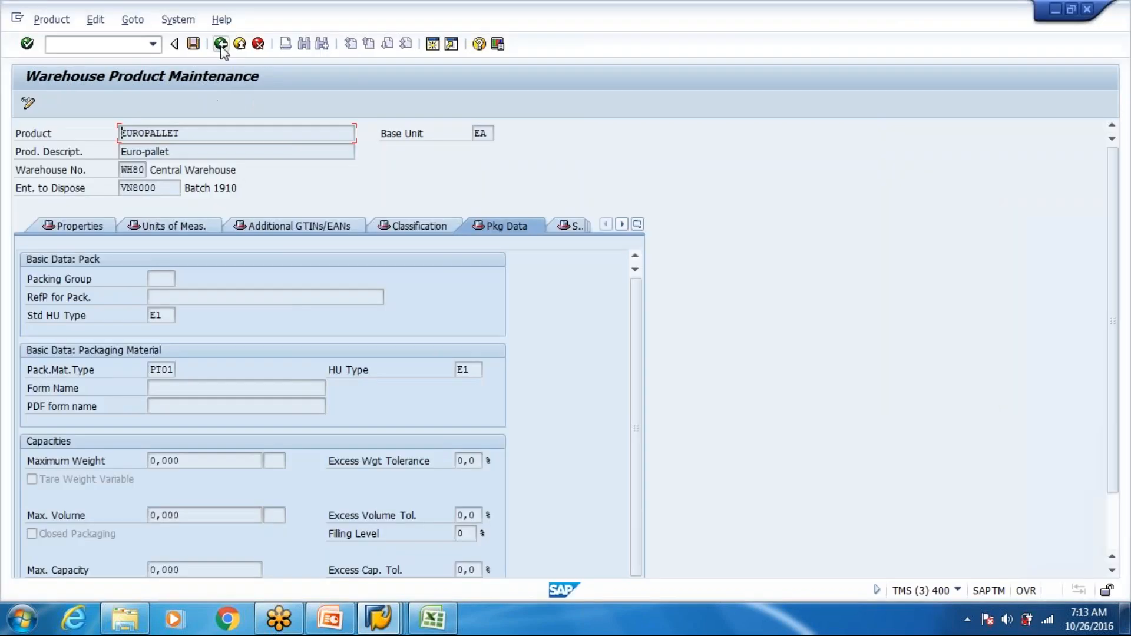
pyautogui.click(221, 45)
pyautogui.press('Delete')
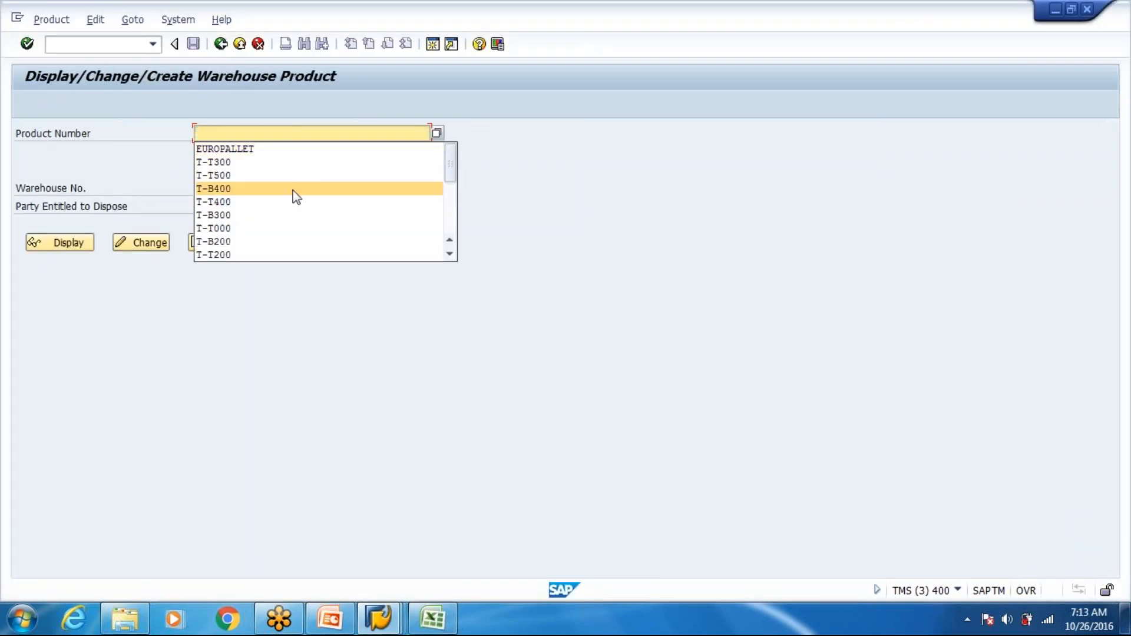
pyautogui.scroll(-4, 292, 198)
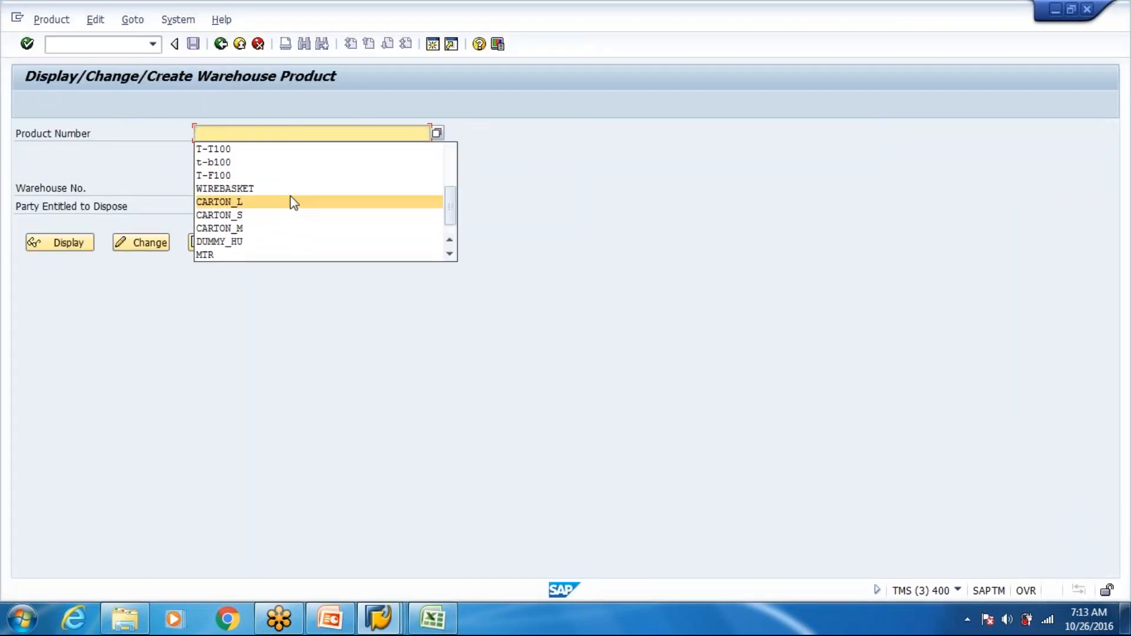
pyautogui.click(235, 215)
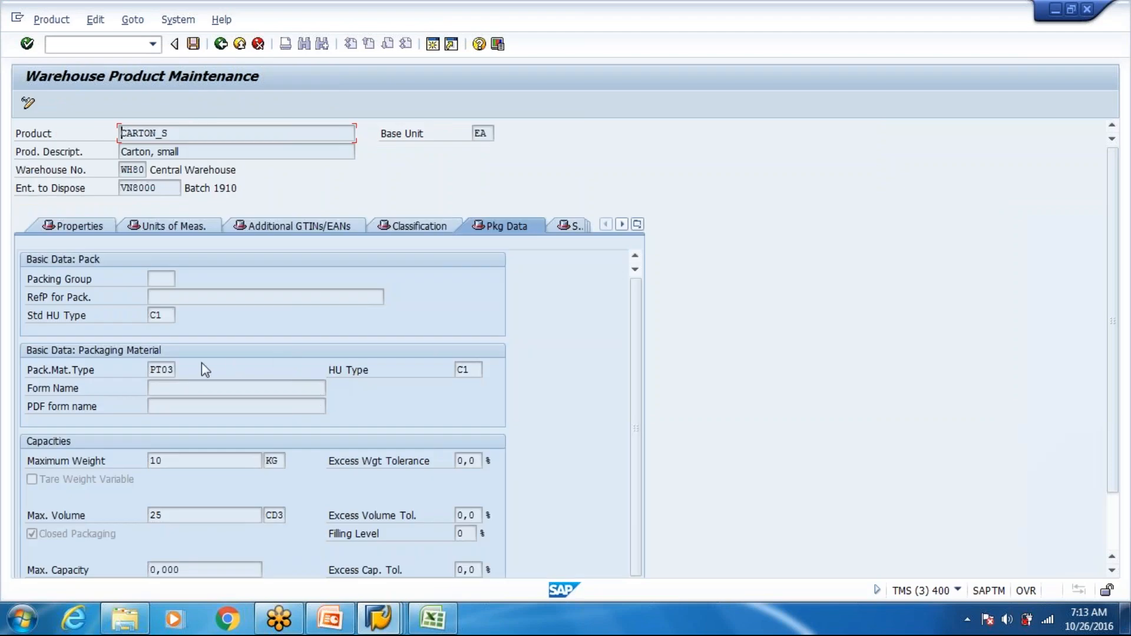
# - Switch to Excel and enter "PT03- CARTON_S" in D9 as a second packaging material type
pyautogui.hotkey('alt', 'Tab')
pyautogui.hotkey('alt', 'Tab')
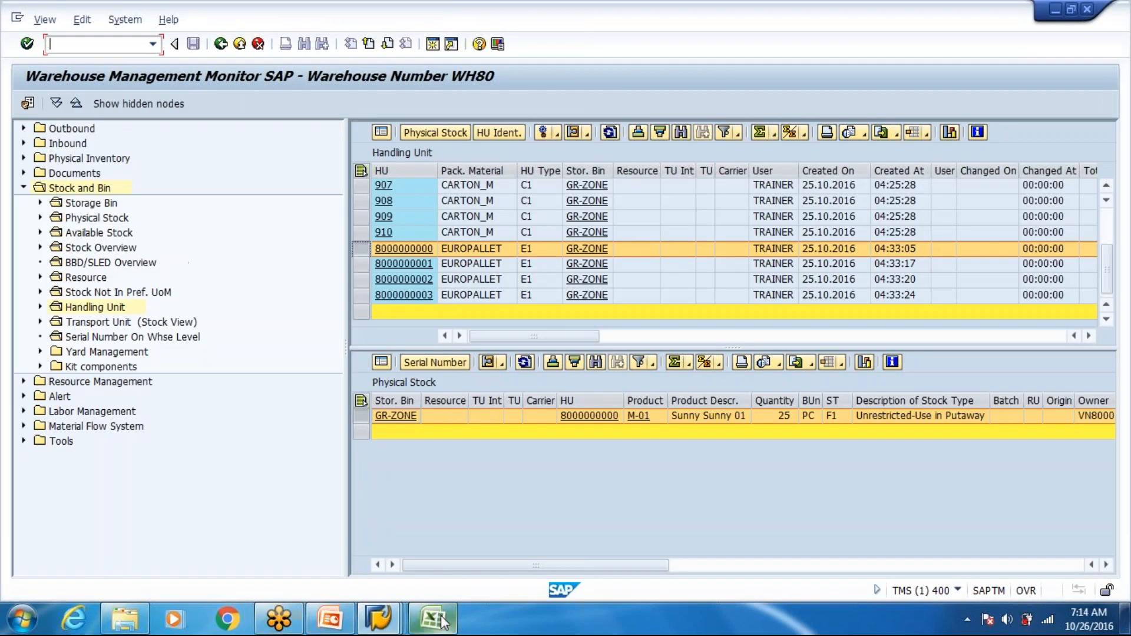
pyautogui.click(443, 621)
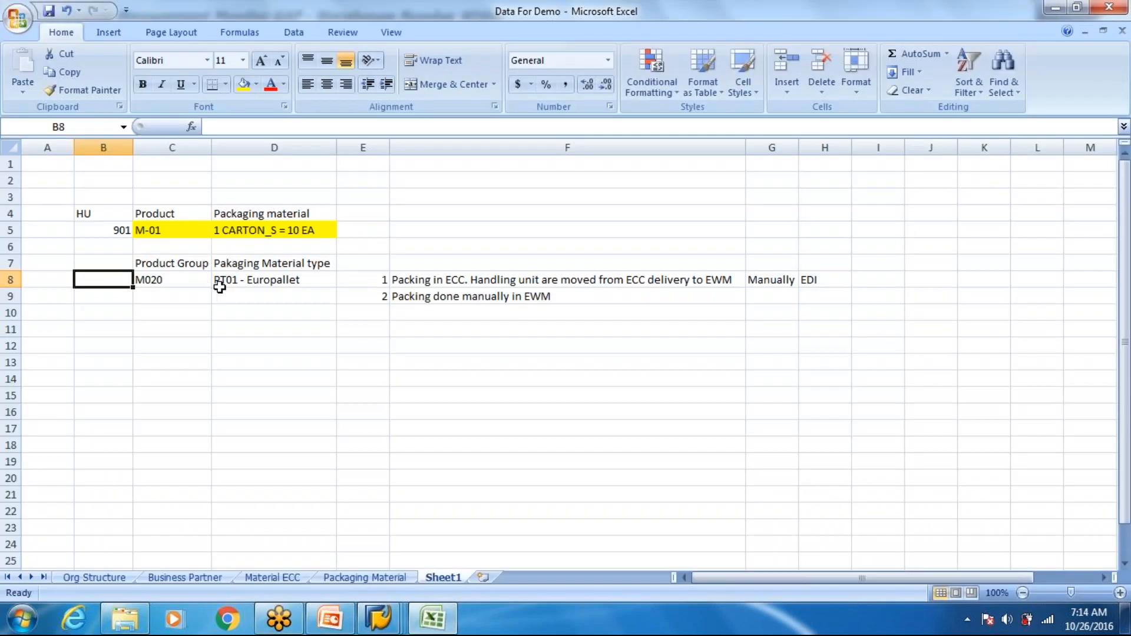
pyautogui.click(243, 296)
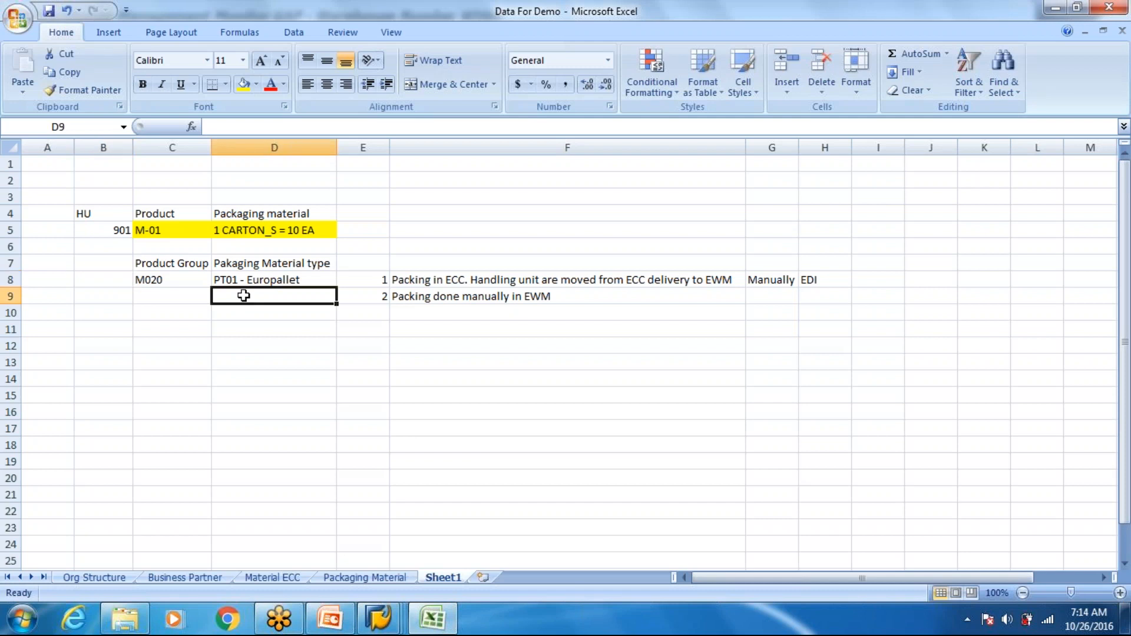
pyautogui.write('PT03- CARTON_S')
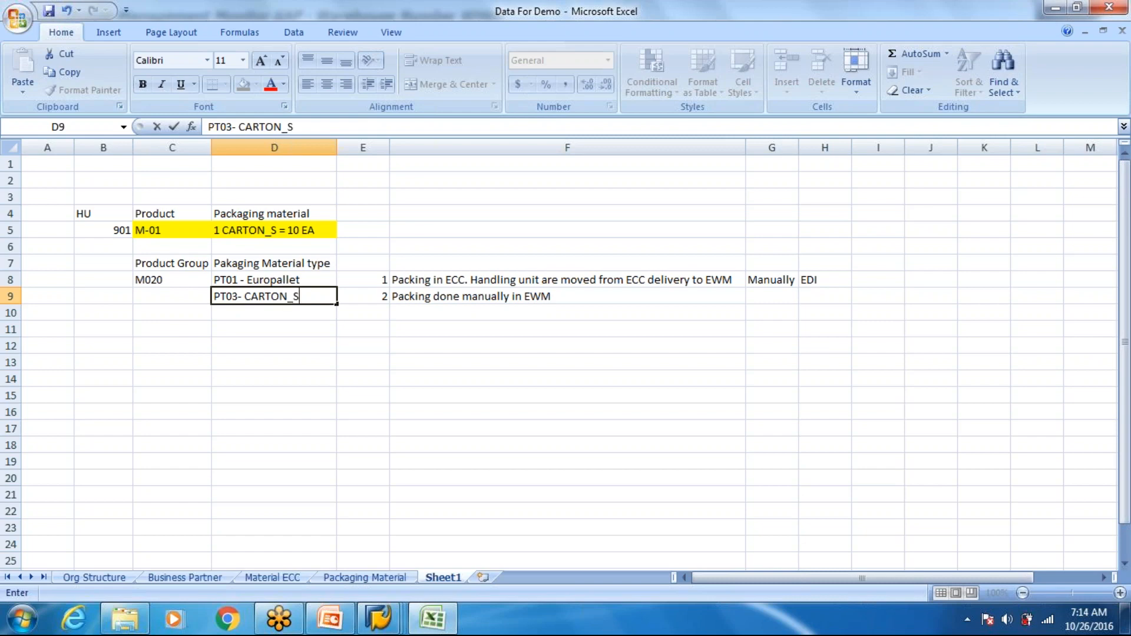
pyautogui.press('Return')
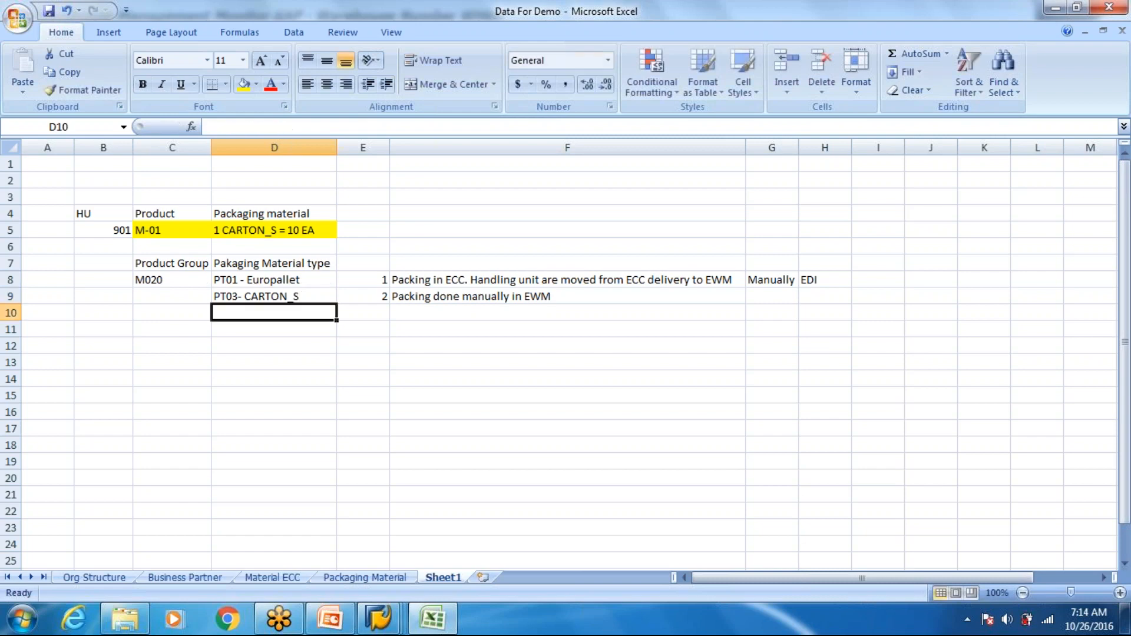
# - Switch to the SAP warehouse product session and try to display product M-01 for party entitled to dispose VN8000
pyautogui.hotkey('alt', 'Tab')
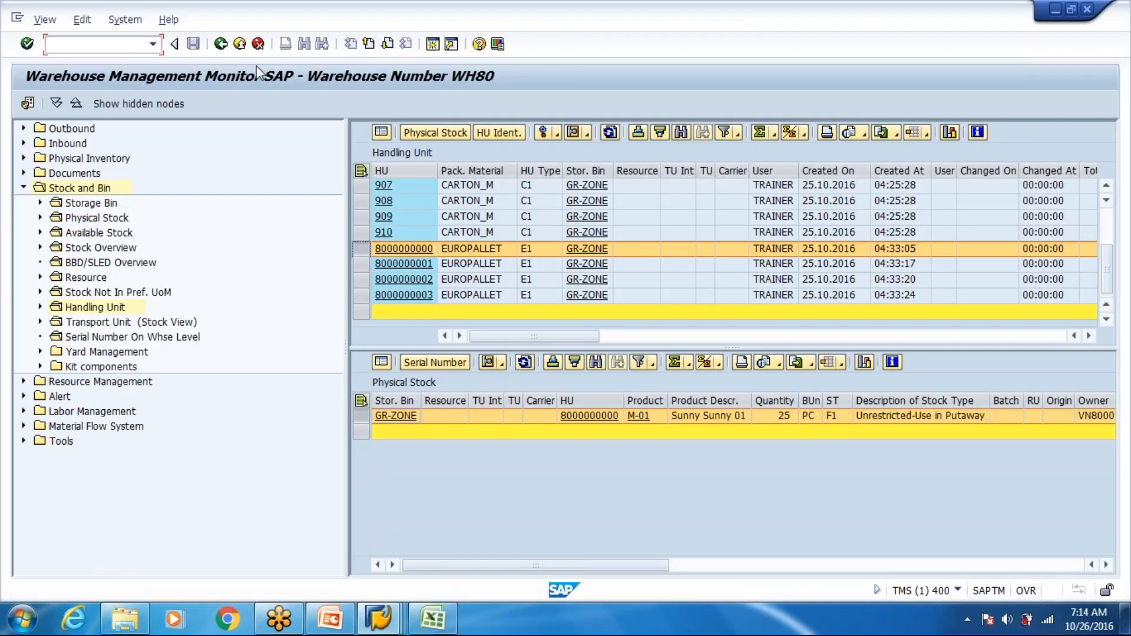
pyautogui.hotkey('alt', 'Tab')
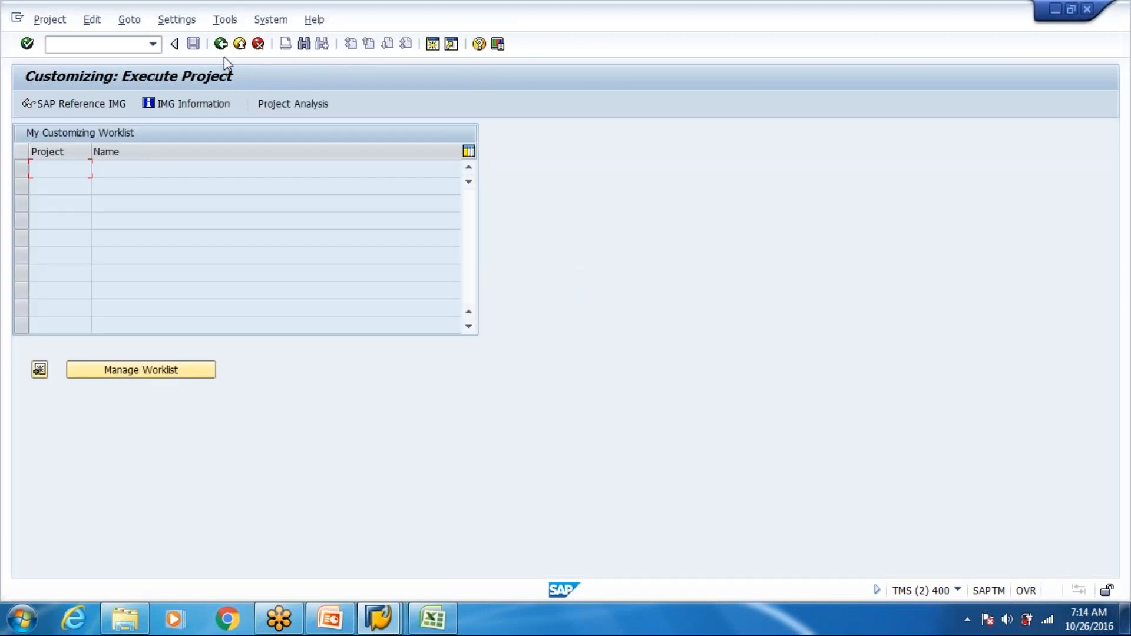
pyautogui.hotkey('alt', 'Tab')
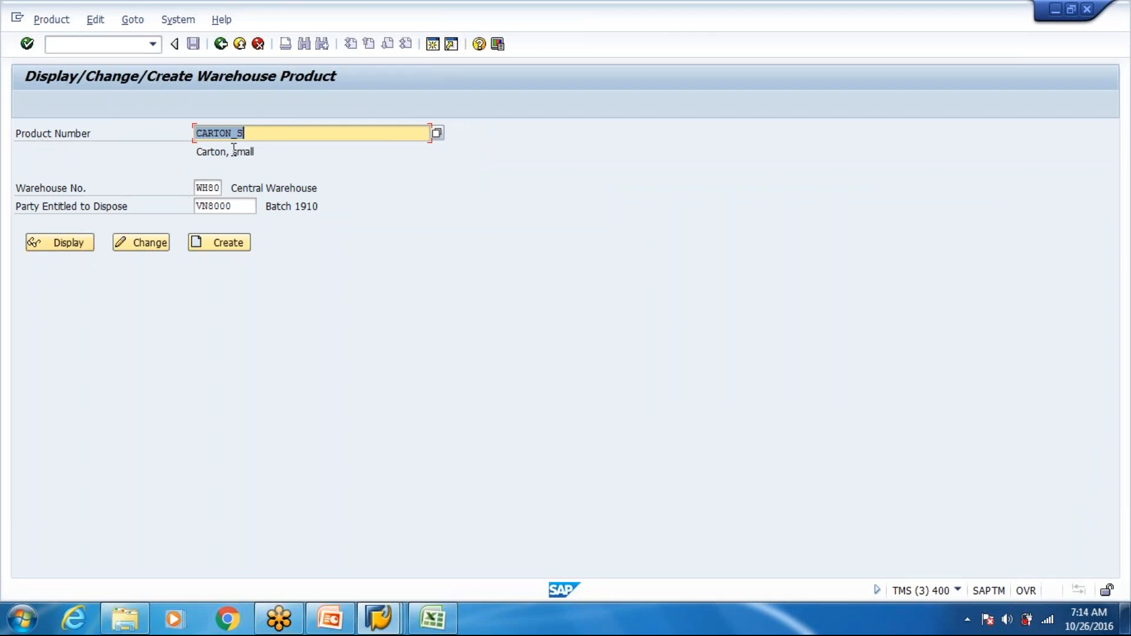
pyautogui.press('Delete')
pyautogui.scroll(-5, 224, 177)
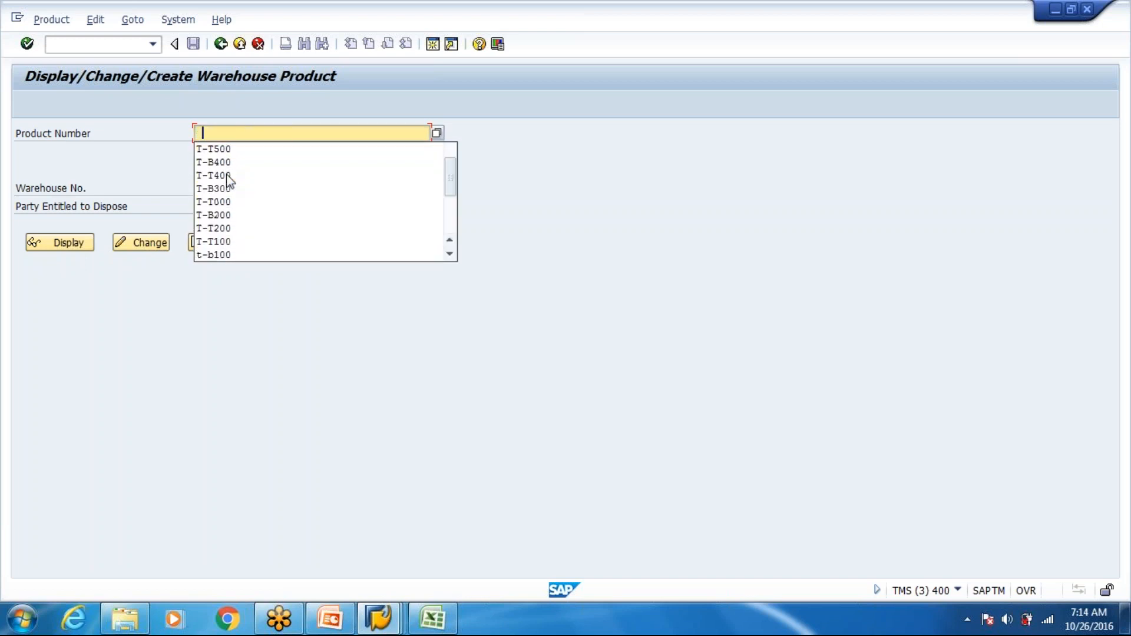
pyautogui.scroll(-2, 240, 198)
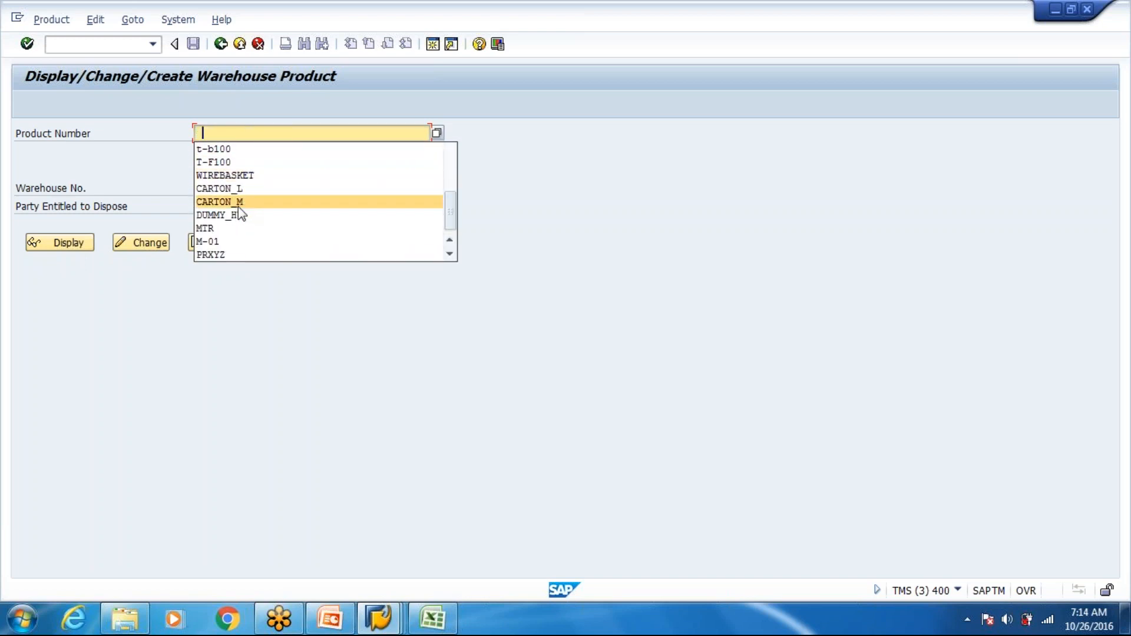
pyautogui.click(227, 242)
pyautogui.click(61, 243)
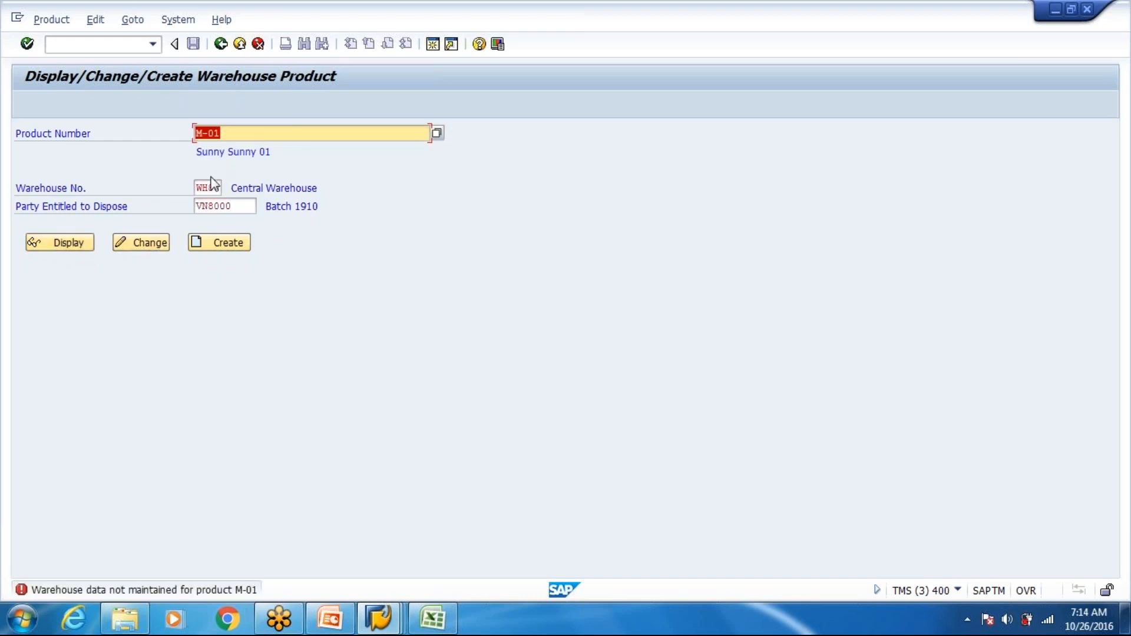
# - Retry displaying warehouse product M-01 in warehouse WH80 for party entitled to dispose VN8000
pyautogui.click(69, 251)
pyautogui.click(258, 133)
pyautogui.press('Tab')
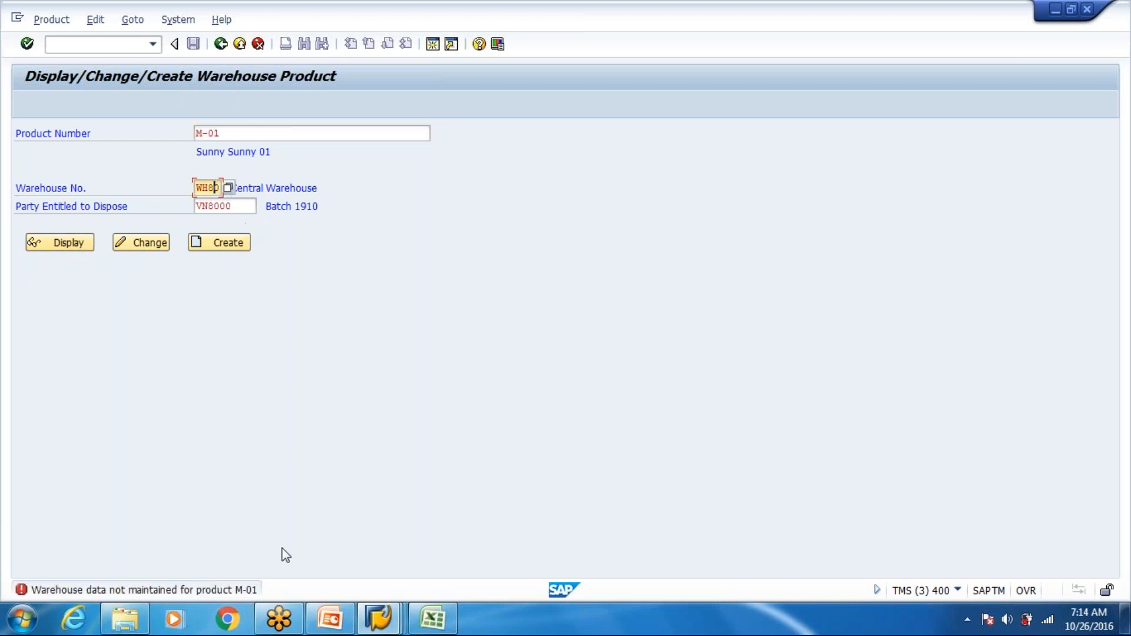
pyautogui.click(386, 631)
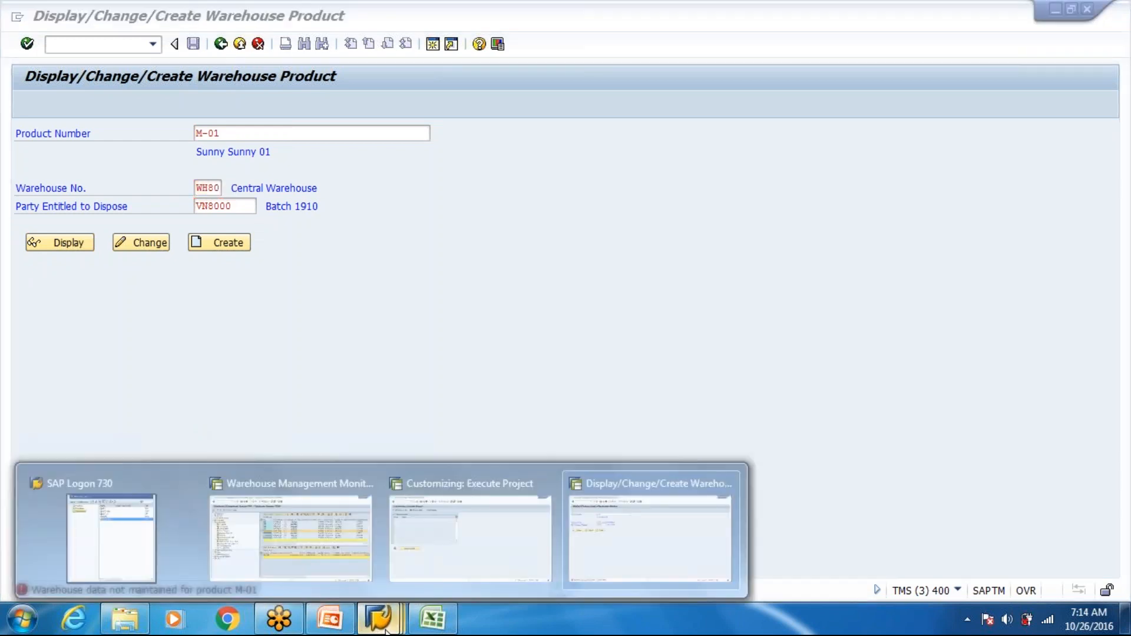
pyautogui.click(444, 557)
pyautogui.write('/n/')
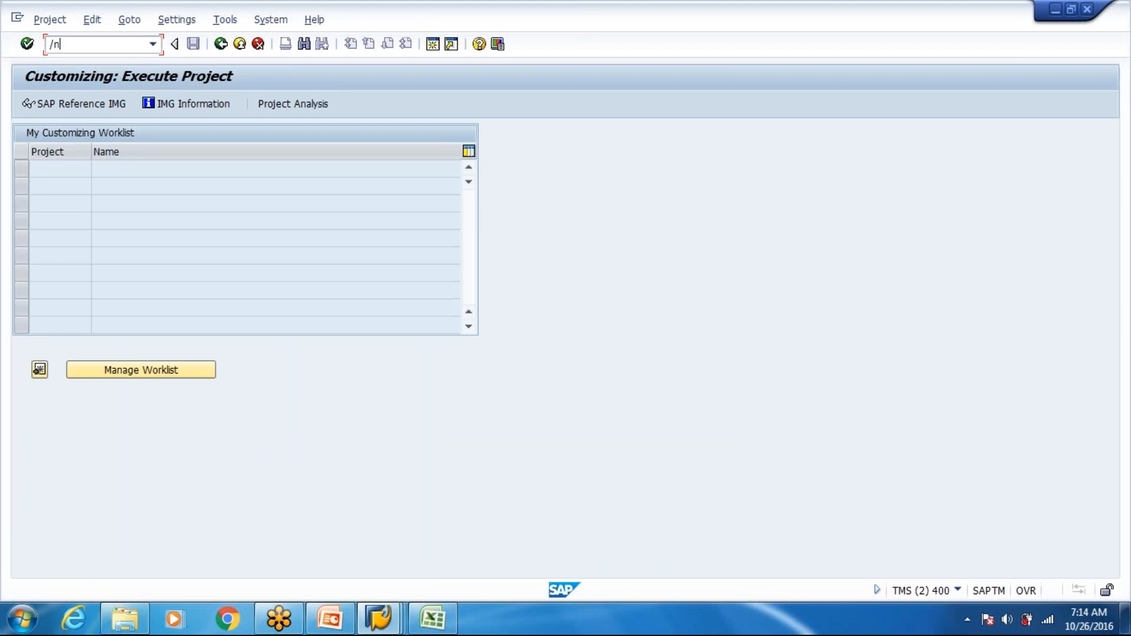
pyautogui.press('BackSpace')
pyautogui.press('BackSpace')
pyautogui.press('BackSpace')
# - Open SAP Logon and try to log on to the ECC new connection, entering the user name and password
pyautogui.click(378, 618)
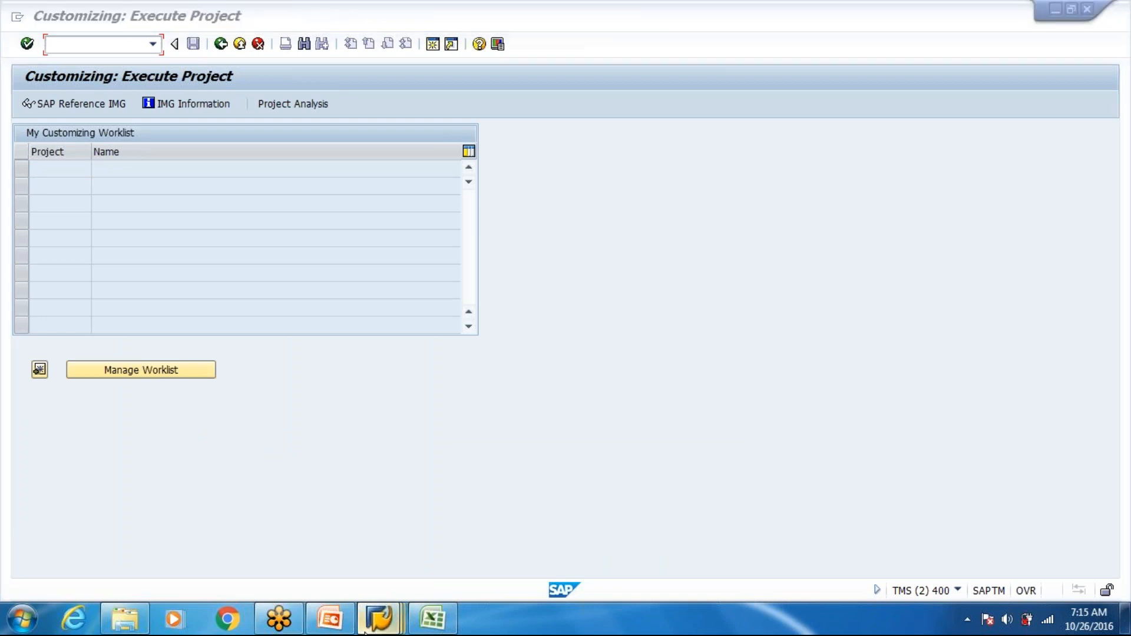
pyautogui.click(135, 565)
pyautogui.click(720, 219)
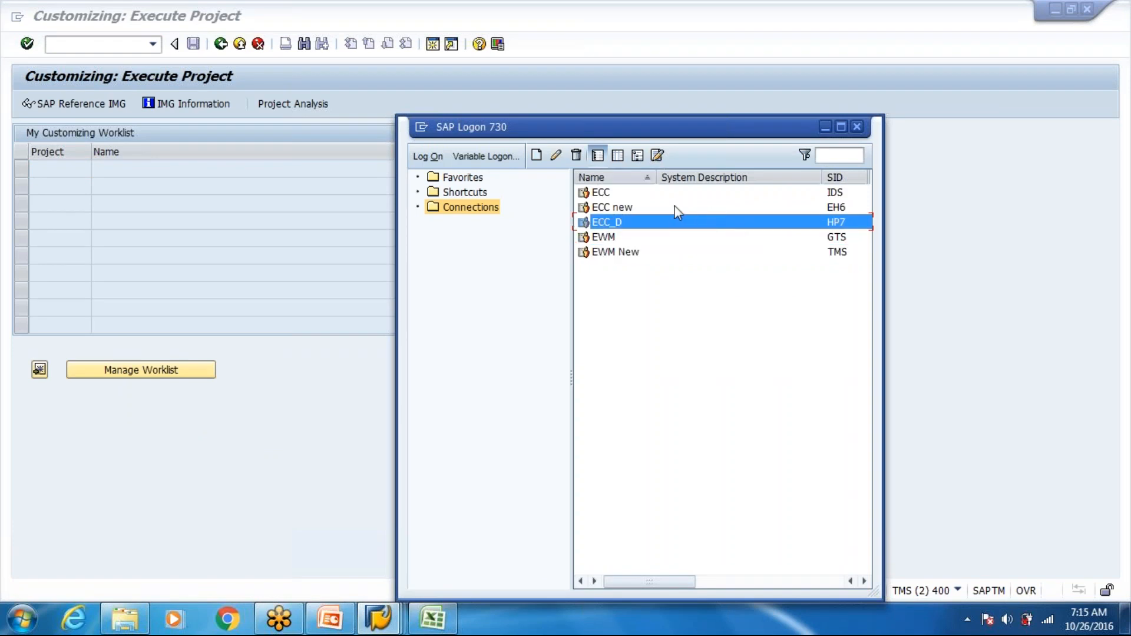
pyautogui.click(671, 208)
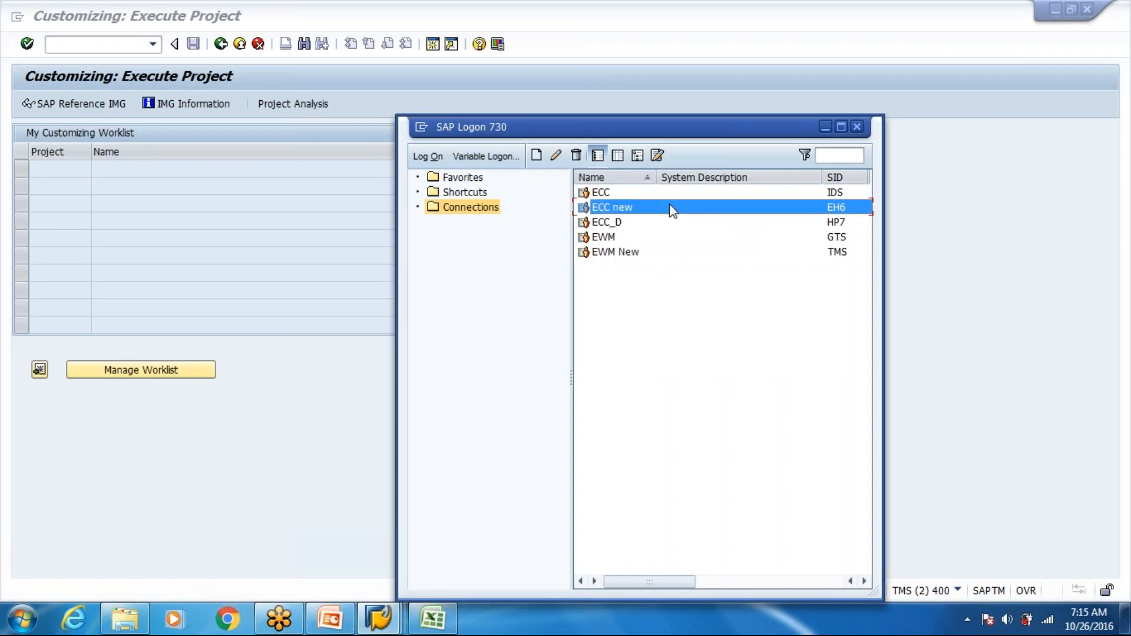
pyautogui.doubleClick(671, 208)
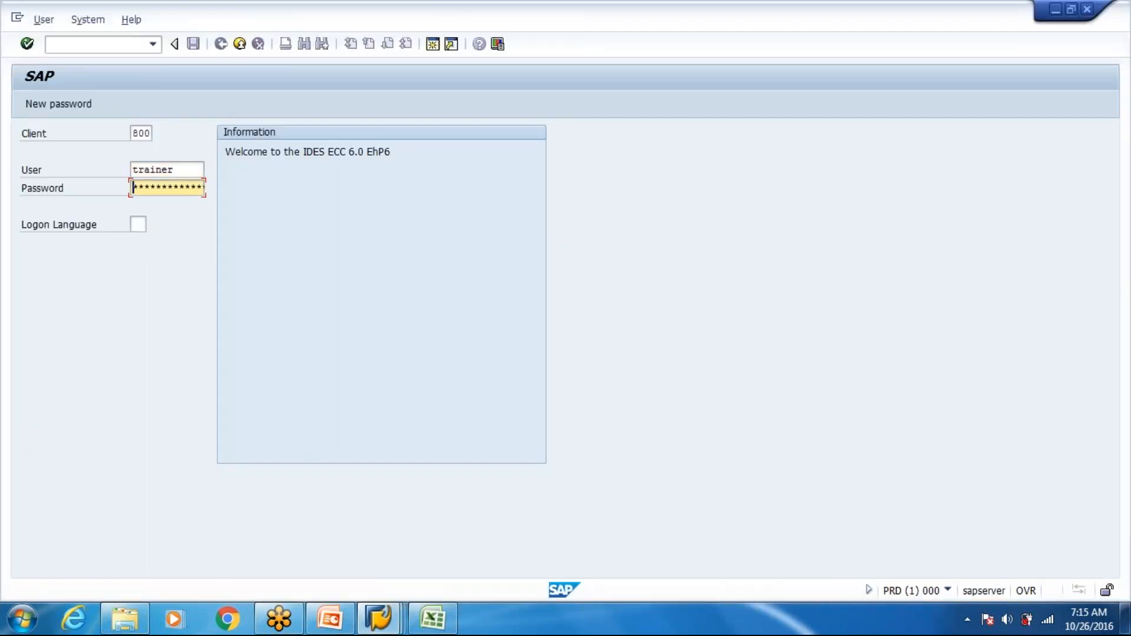
pyautogui.write('*******')
pyautogui.press('Return')
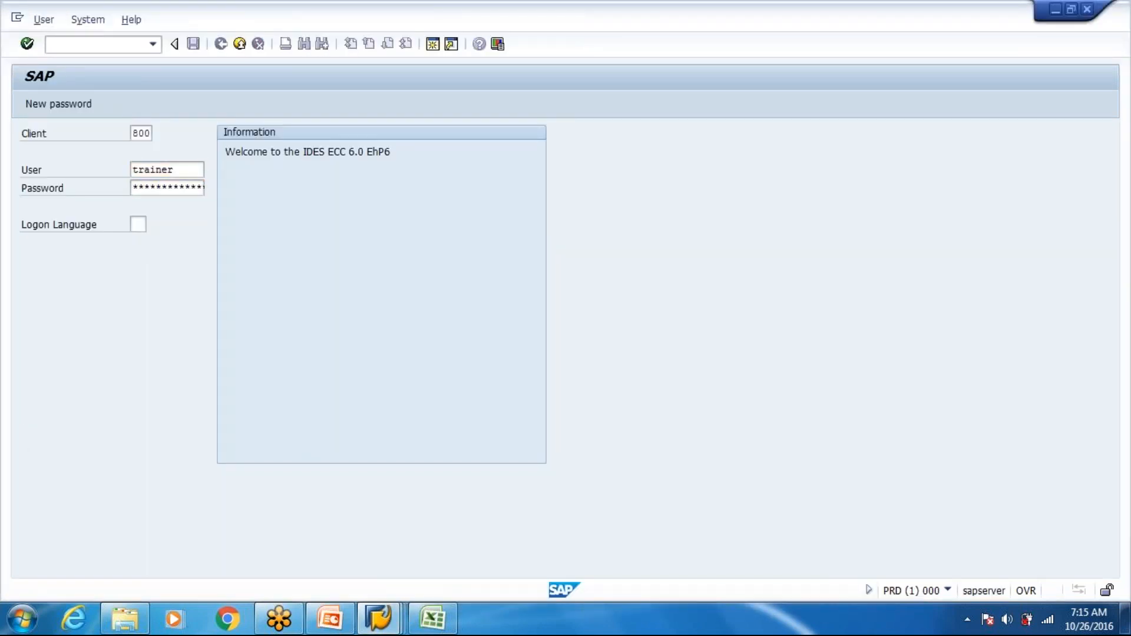
# - Switch to Excel and examine the CARTON_S material master fields on the Packaging Material sheet
pyautogui.click(433, 618)
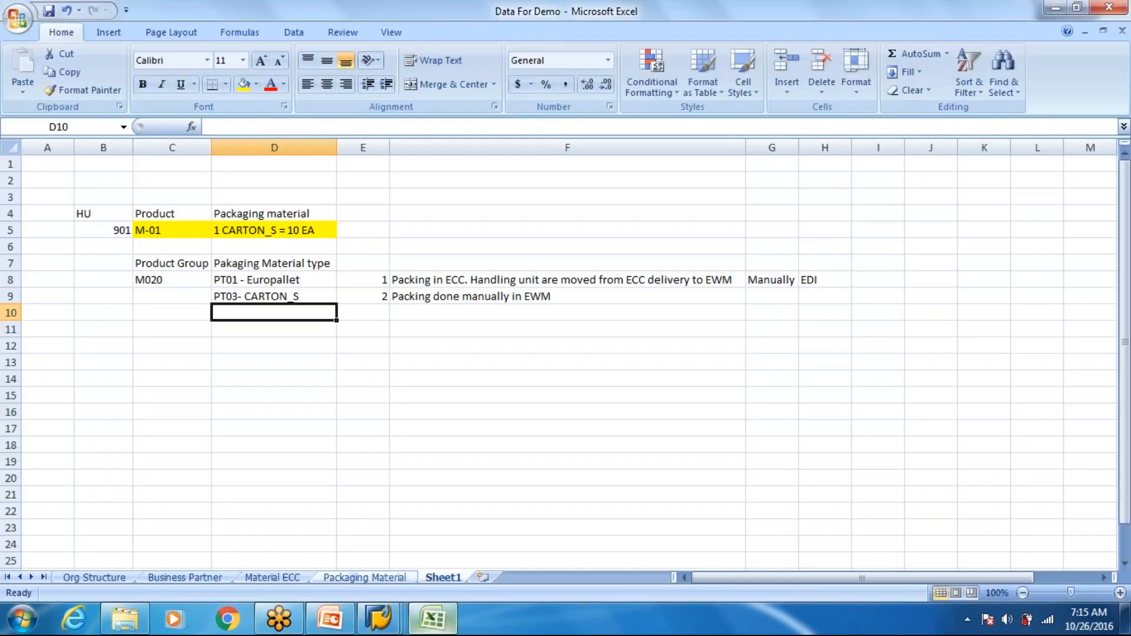
pyautogui.click(360, 578)
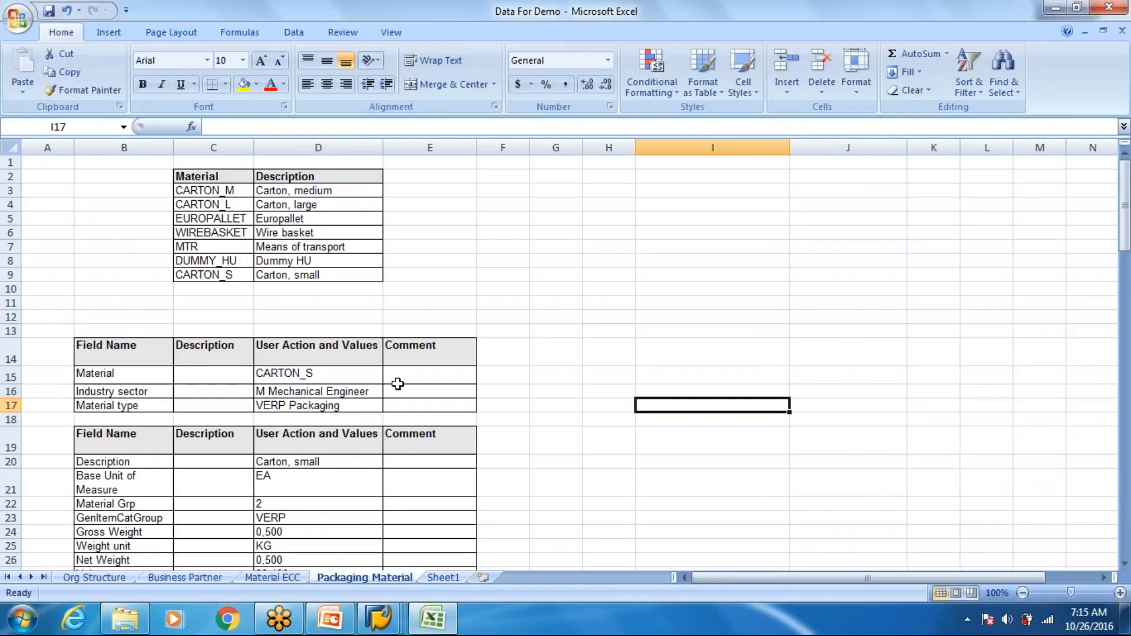
pyautogui.scroll(-5, 397, 383)
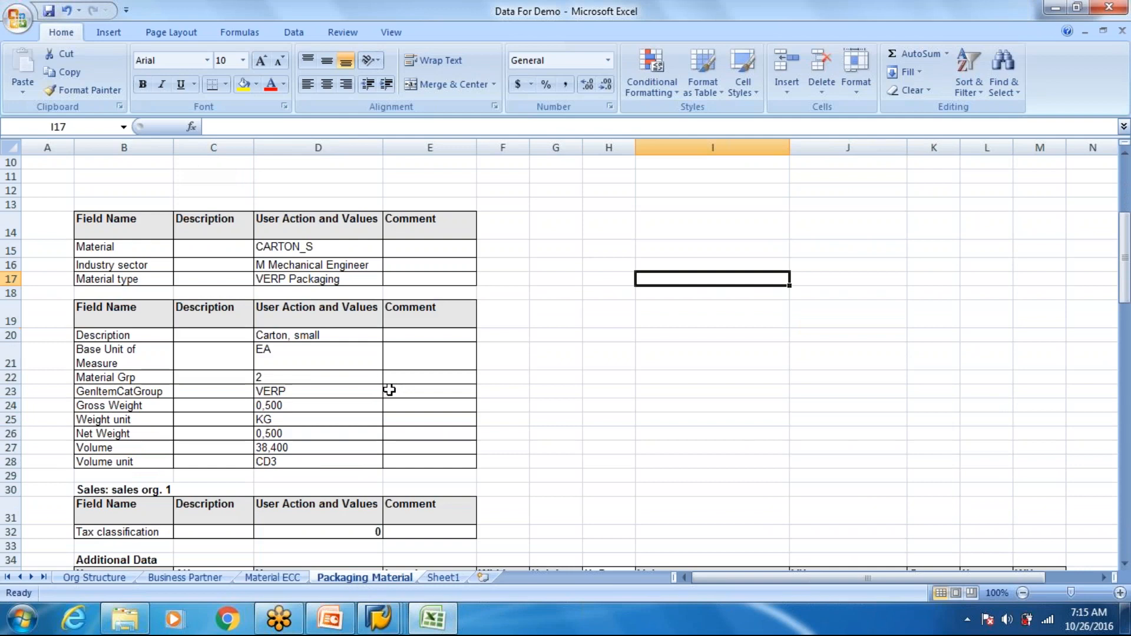
pyautogui.scroll(-8, 383, 394)
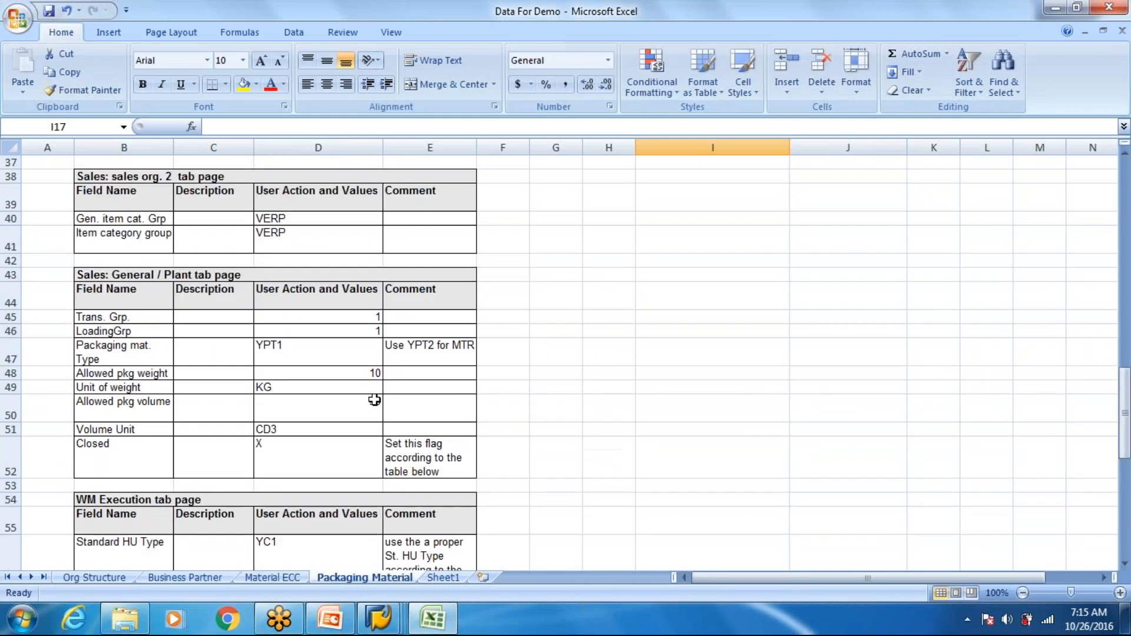
pyautogui.scroll(-7, 374, 398)
pyautogui.scroll(1, 368, 396)
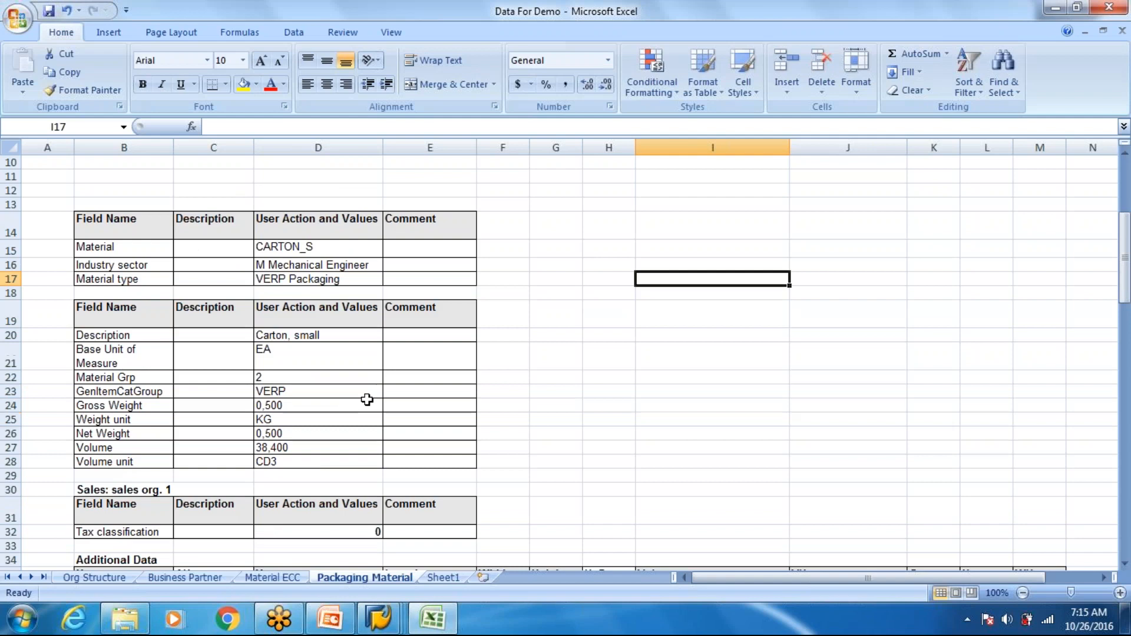
pyautogui.scroll(-1, 151, 252)
pyautogui.scroll(3, 151, 252)
pyautogui.scroll(-2, 147, 285)
pyautogui.scroll(-4, 148, 291)
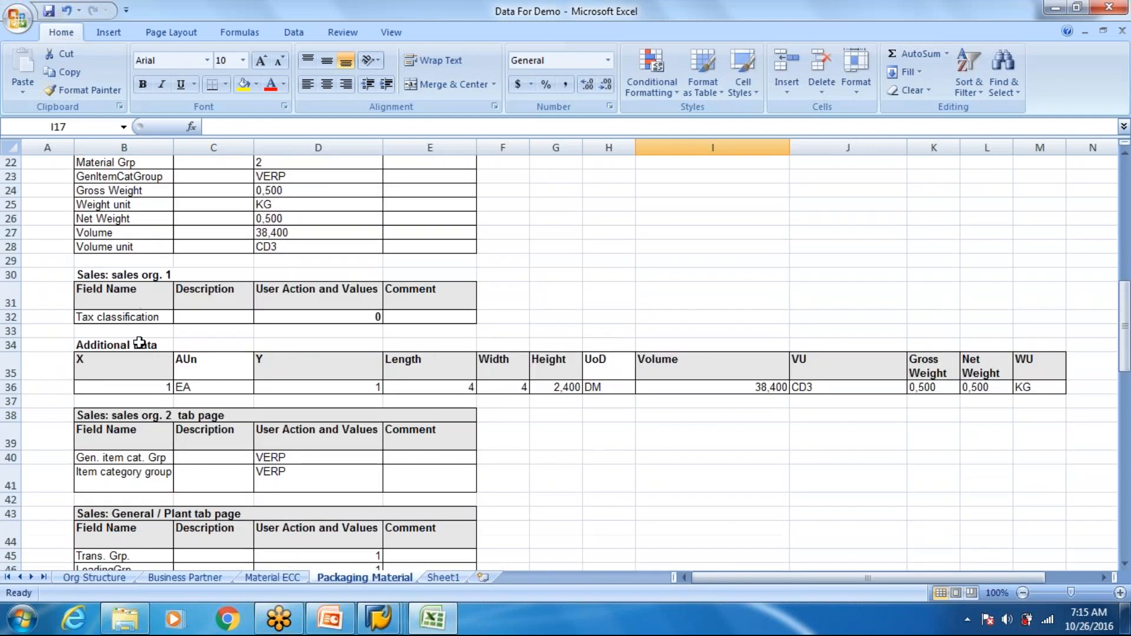
pyautogui.scroll(-2, 139, 345)
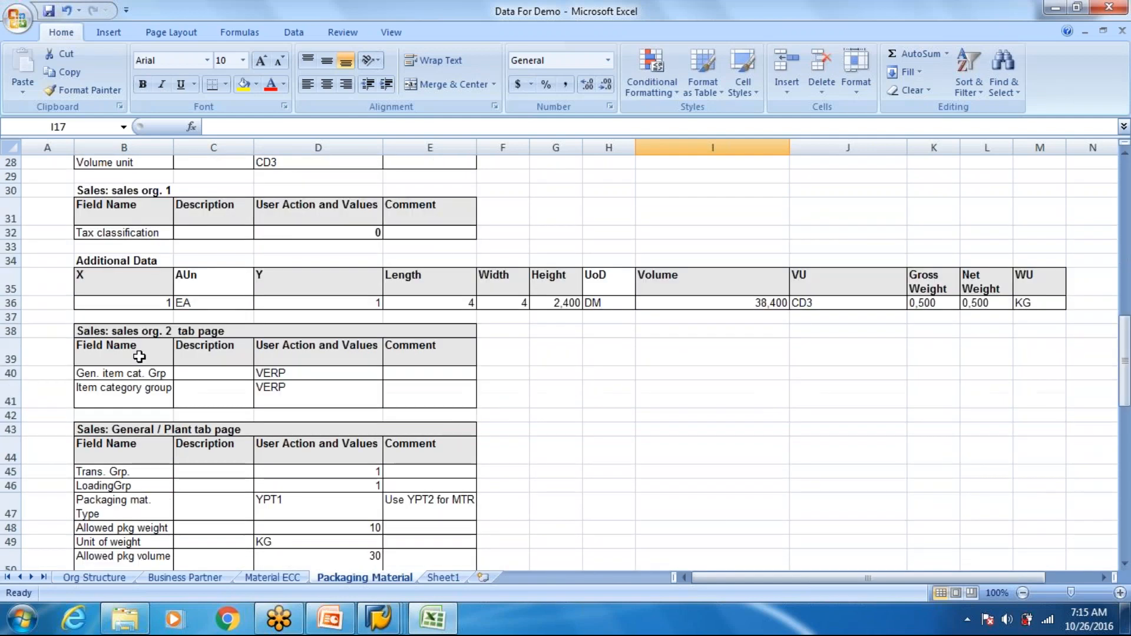
# - Examine the Sales: General / Plant, WM Execution and WM Packaging sections of the packaging material data
pyautogui.scroll(-1, 165, 413)
pyautogui.click(177, 462)
pyautogui.scroll(-1, 200, 460)
pyautogui.scroll(-1, 565, 353)
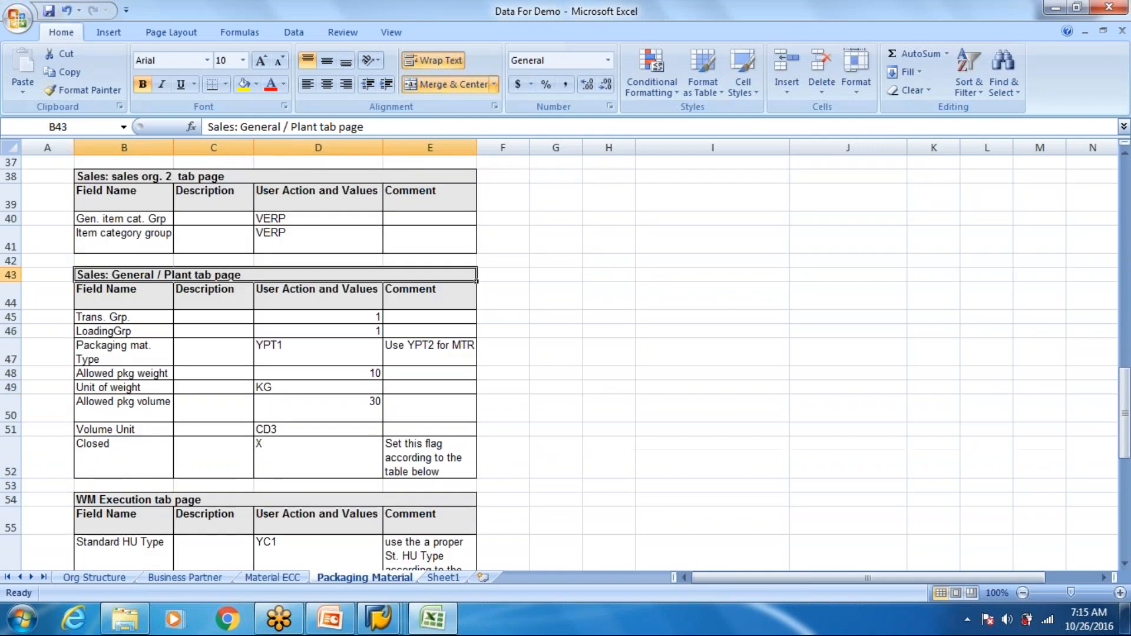
pyautogui.scroll(-2, 235, 387)
pyautogui.click(236, 387)
pyautogui.scroll(-3, 236, 387)
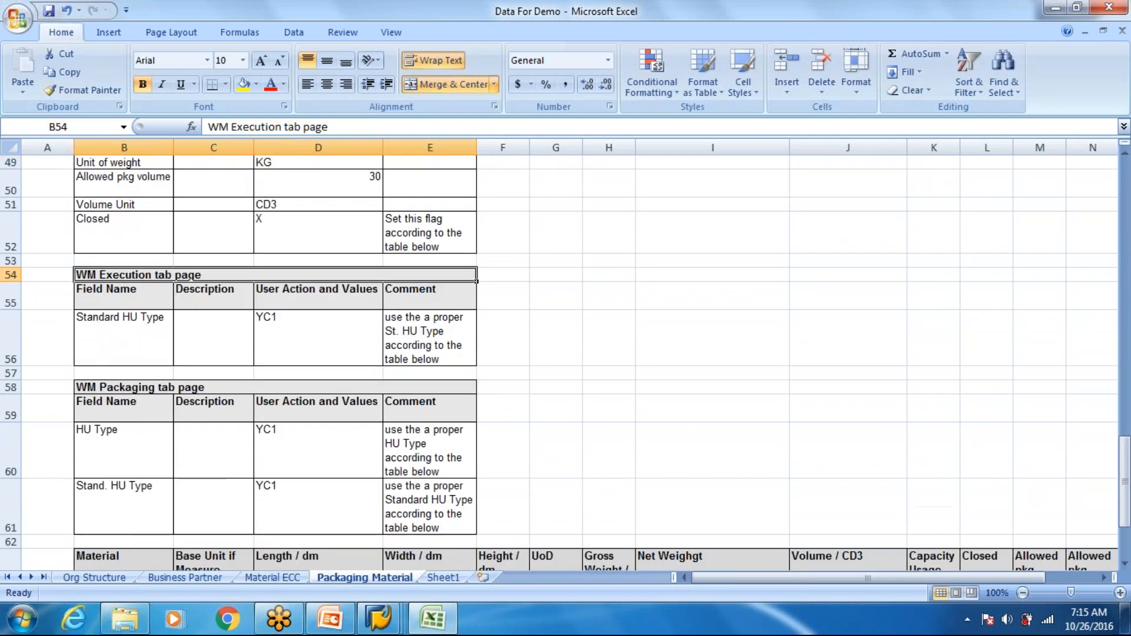
pyautogui.click(157, 411)
pyautogui.scroll(-2, 255, 391)
# - Check the CARTON_S material entry and the material table listing CARTON_M through DUMMY_HU
pyautogui.scroll(3, 313, 508)
pyautogui.scroll(4, 367, 320)
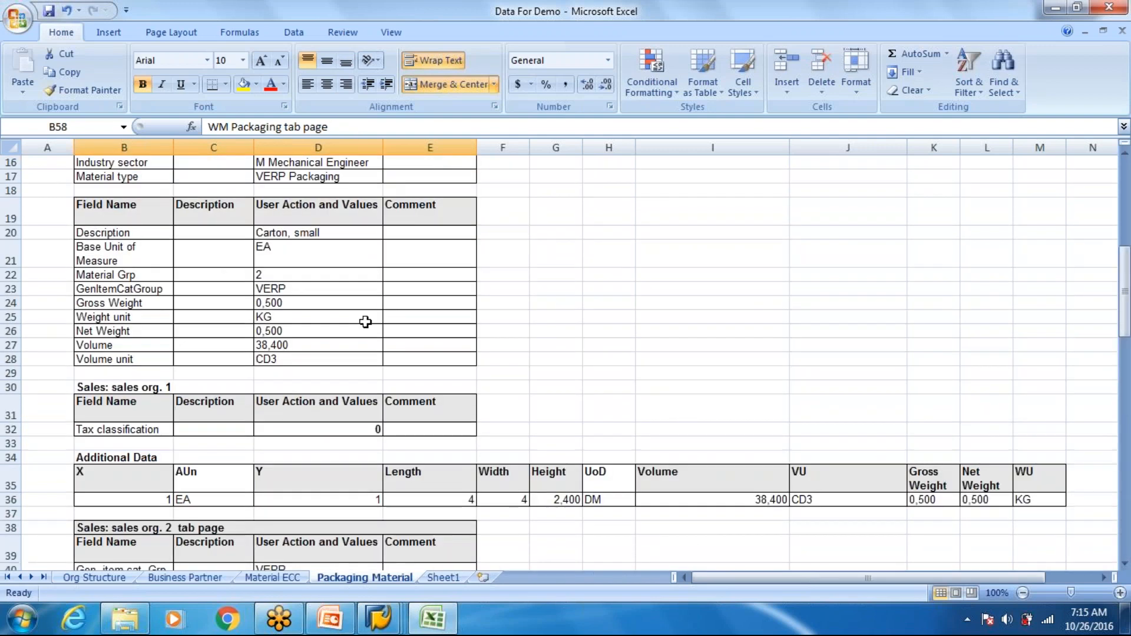
pyautogui.scroll(12, 366, 321)
pyautogui.click(294, 373)
pyautogui.scroll(-14, 295, 373)
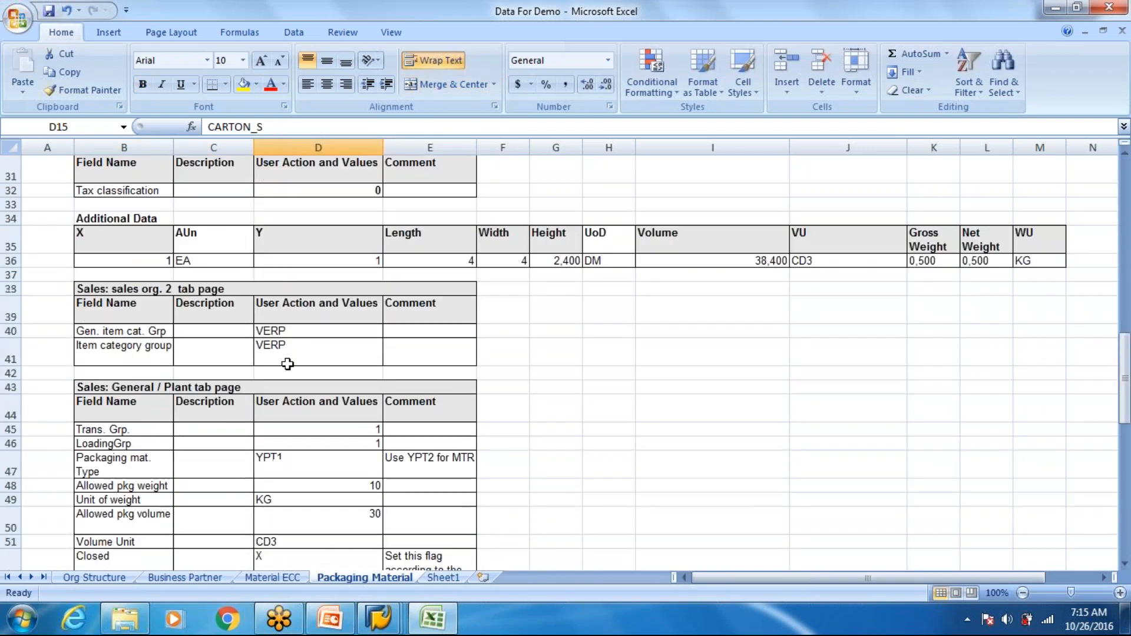
pyautogui.scroll(-4, 278, 359)
pyautogui.moveTo(145, 472); pyautogui.dragTo(145, 540)
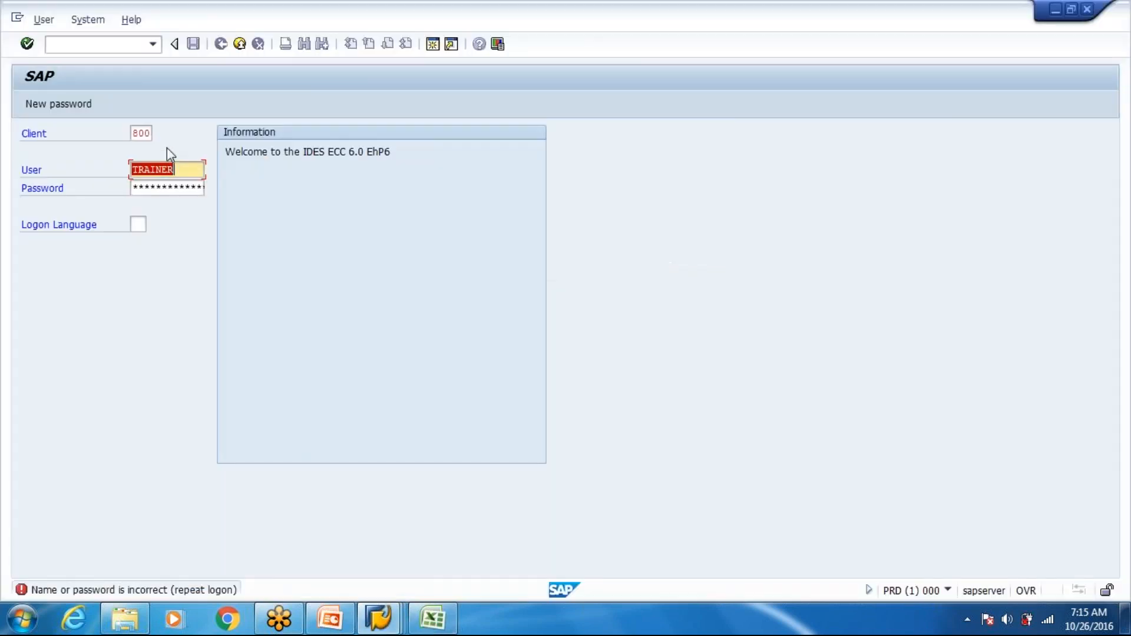
# - Switch back to the SAP ECC logon, log on with the account password and close the information message
pyautogui.press('Tab')
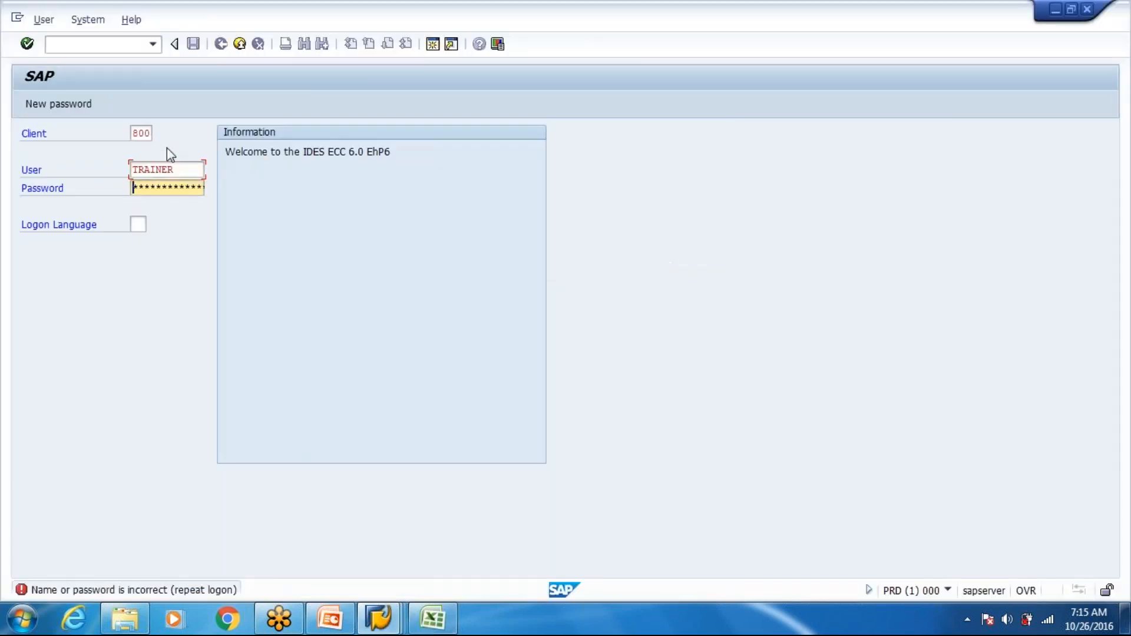
pyautogui.write('******')
pyautogui.press('Return')
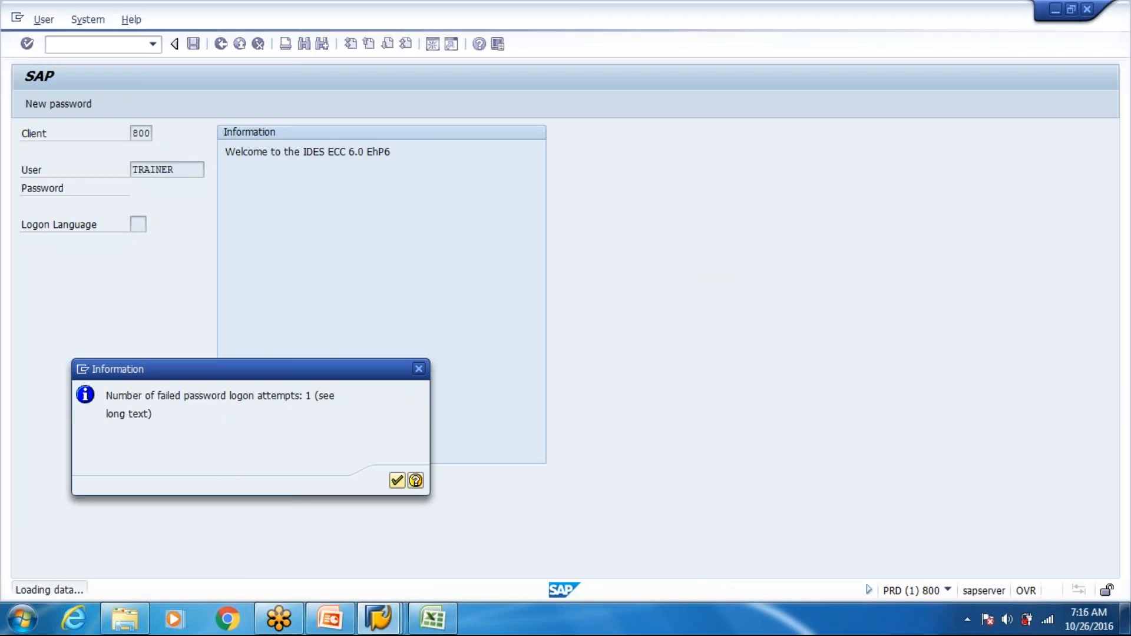
pyautogui.press('Return')
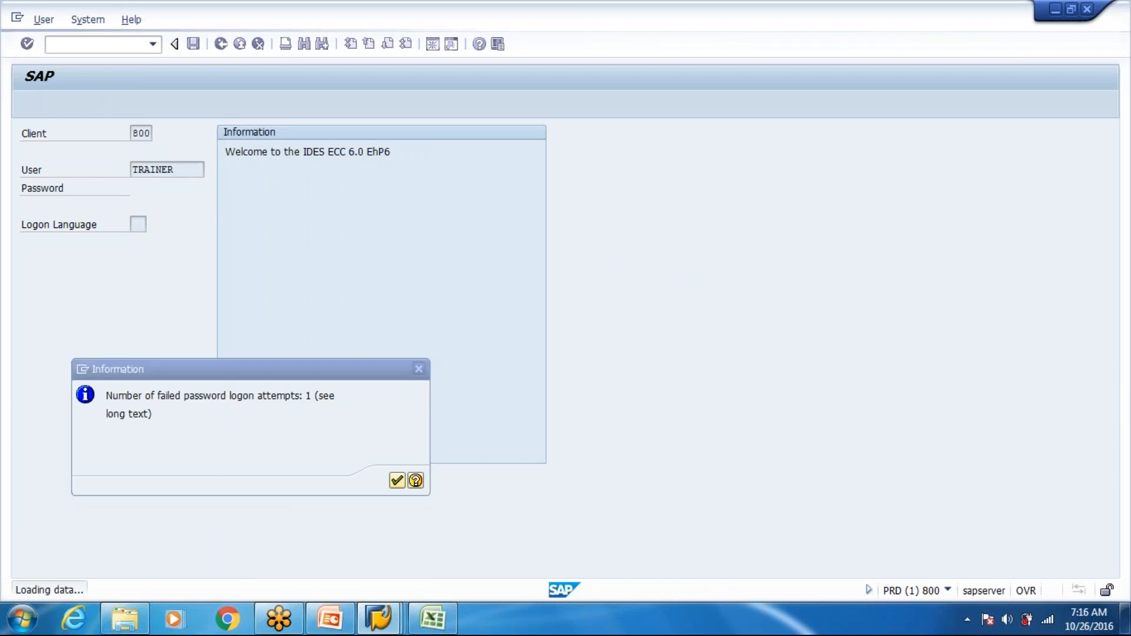
# - Run transaction SPRO in the ECC system and display the SAP Reference IMG
pyautogui.write('spro')
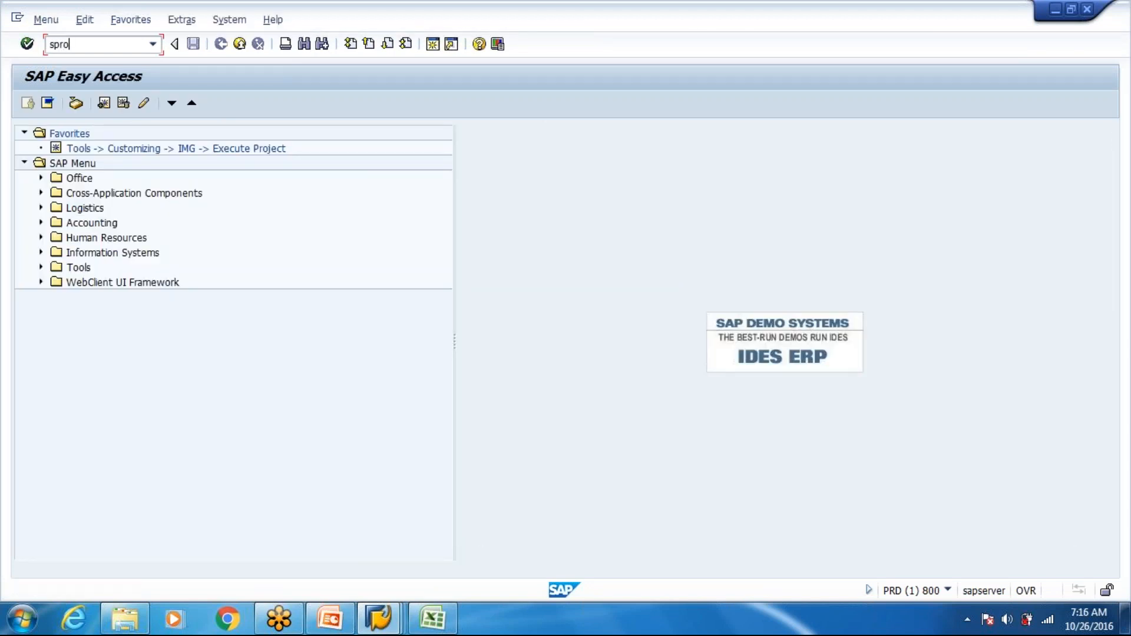
pyautogui.press('Return')
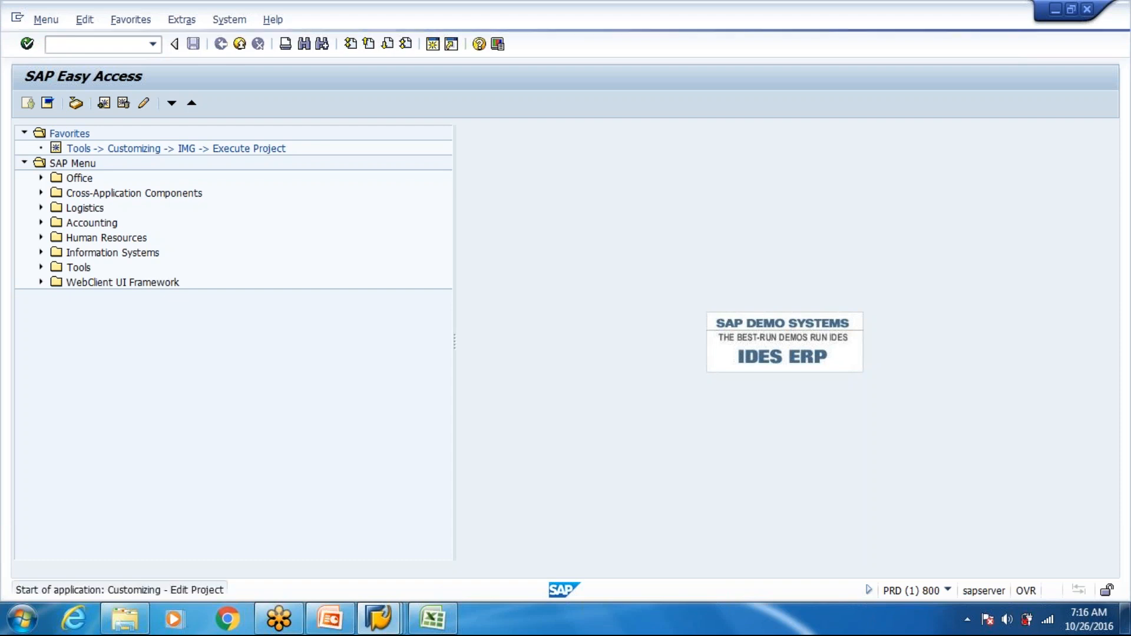
pyautogui.click(83, 107)
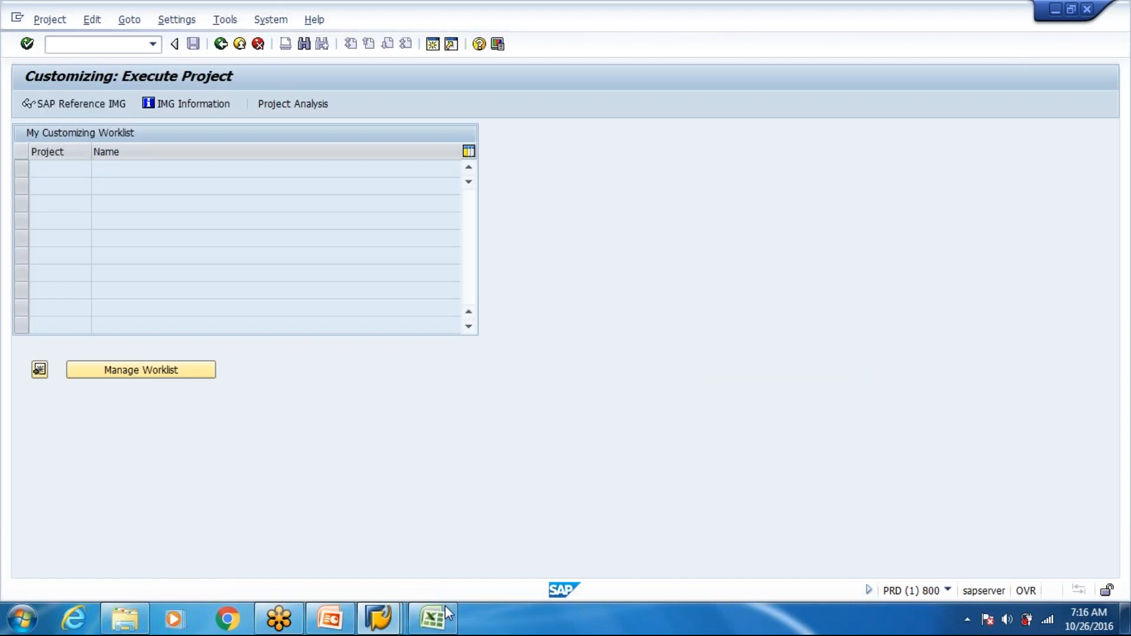
# - Switch to Excel and check the product group and packaging material type mapping on Sheet1
pyautogui.click(433, 619)
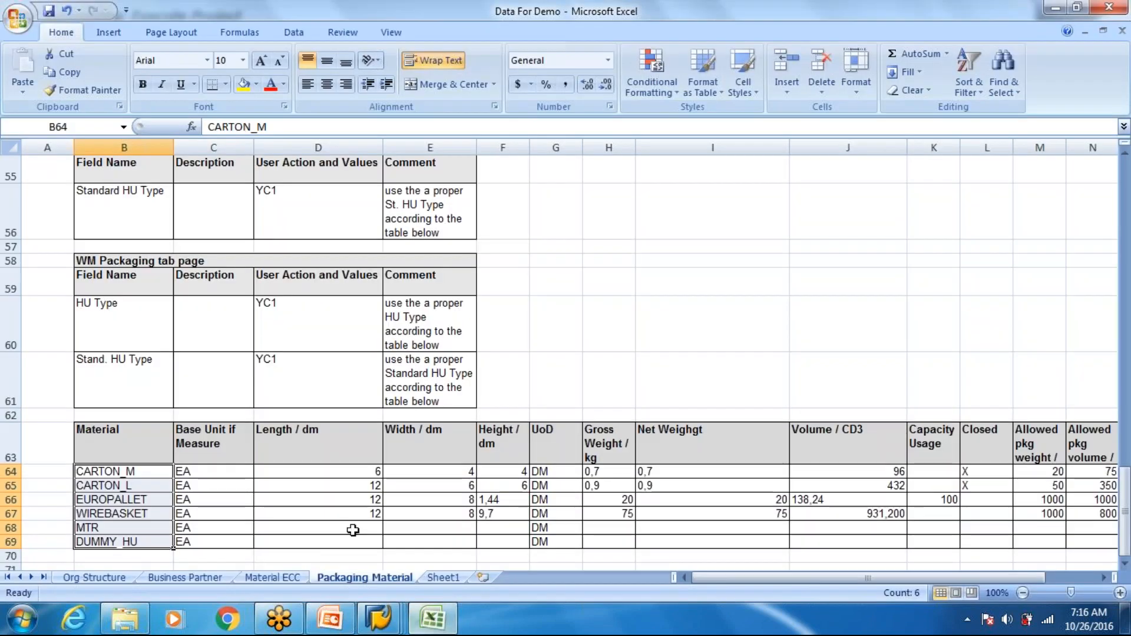
pyautogui.click(442, 578)
pyautogui.click(202, 294)
# - Switch to the SAP warehouse product session, open M-01 in create mode, check its packing group, and exit the transaction
pyautogui.click(379, 616)
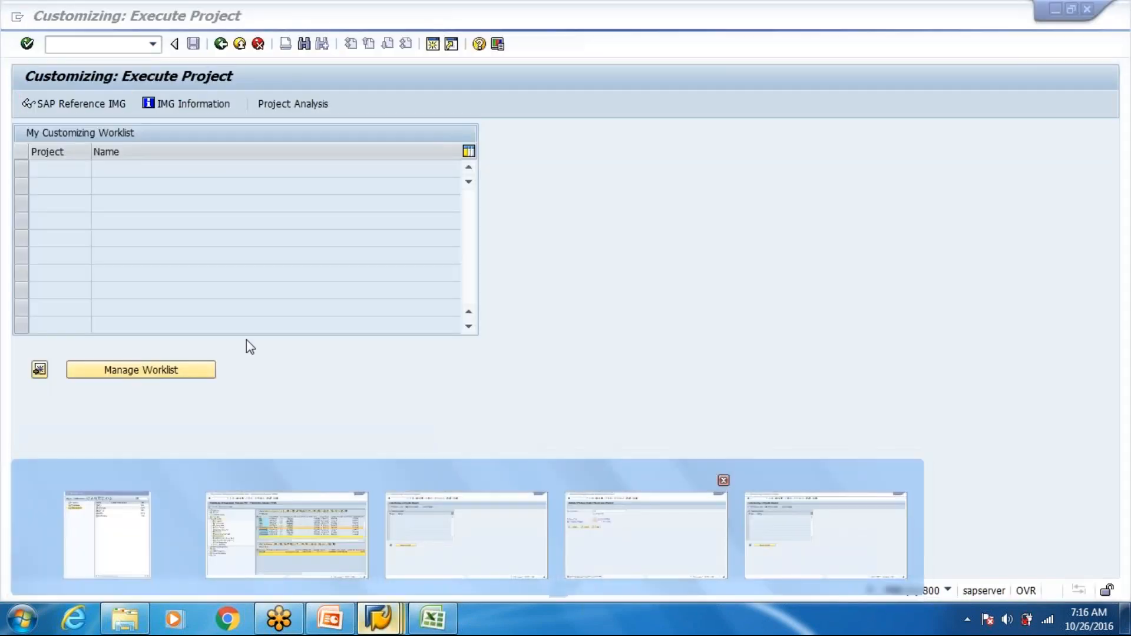
pyautogui.click(606, 521)
pyautogui.click(67, 244)
pyautogui.click(145, 245)
pyautogui.click(198, 242)
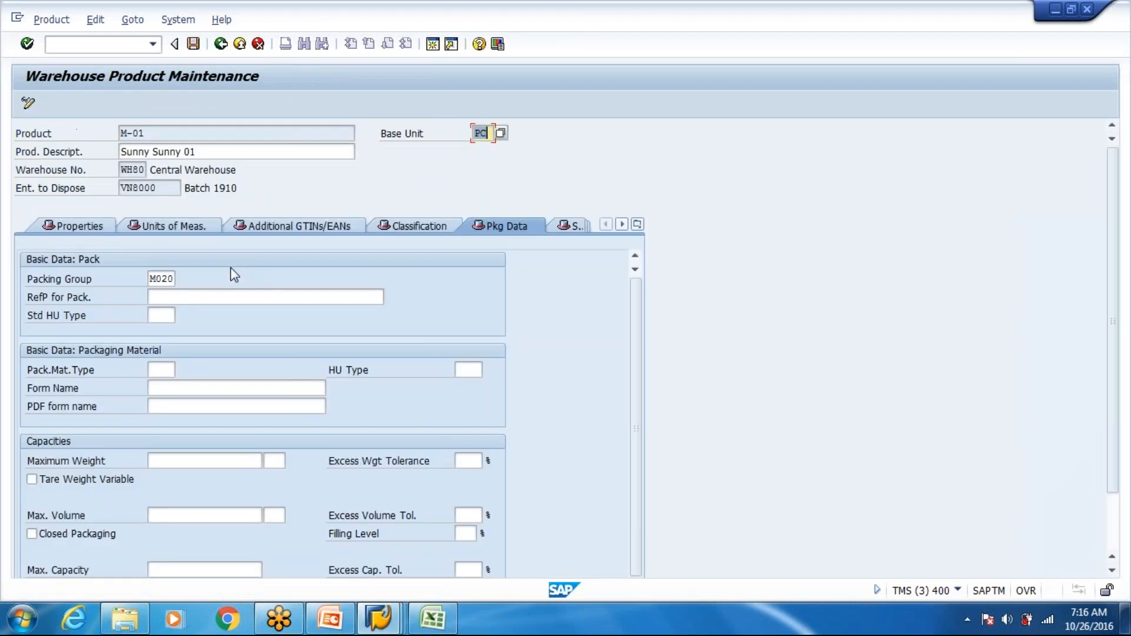
pyautogui.doubleClick(152, 280)
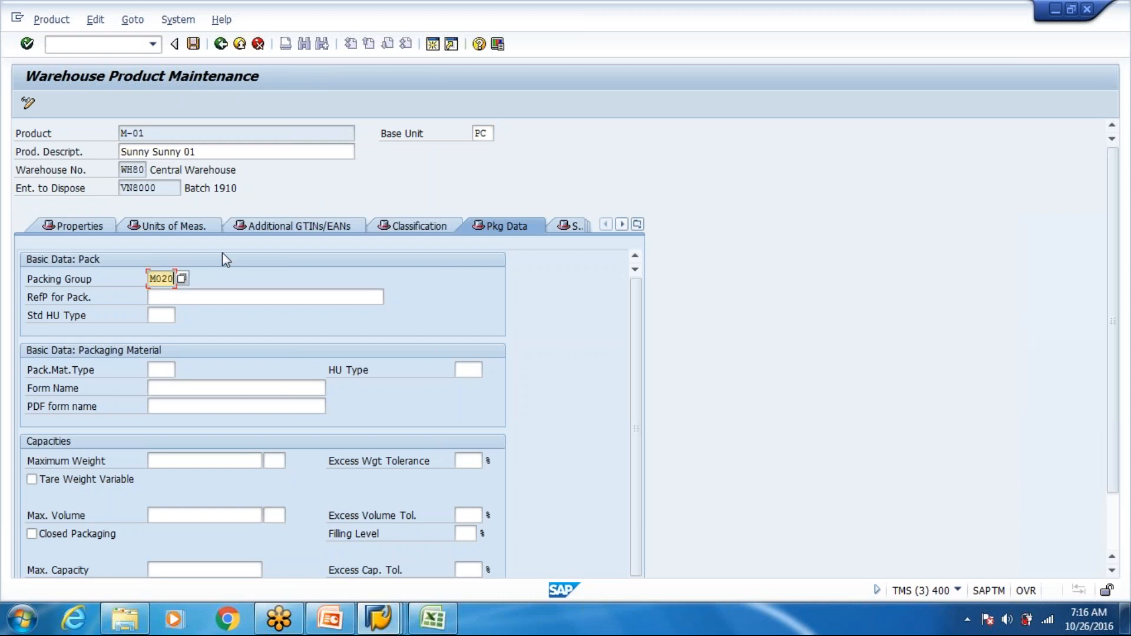
pyautogui.press('Return')
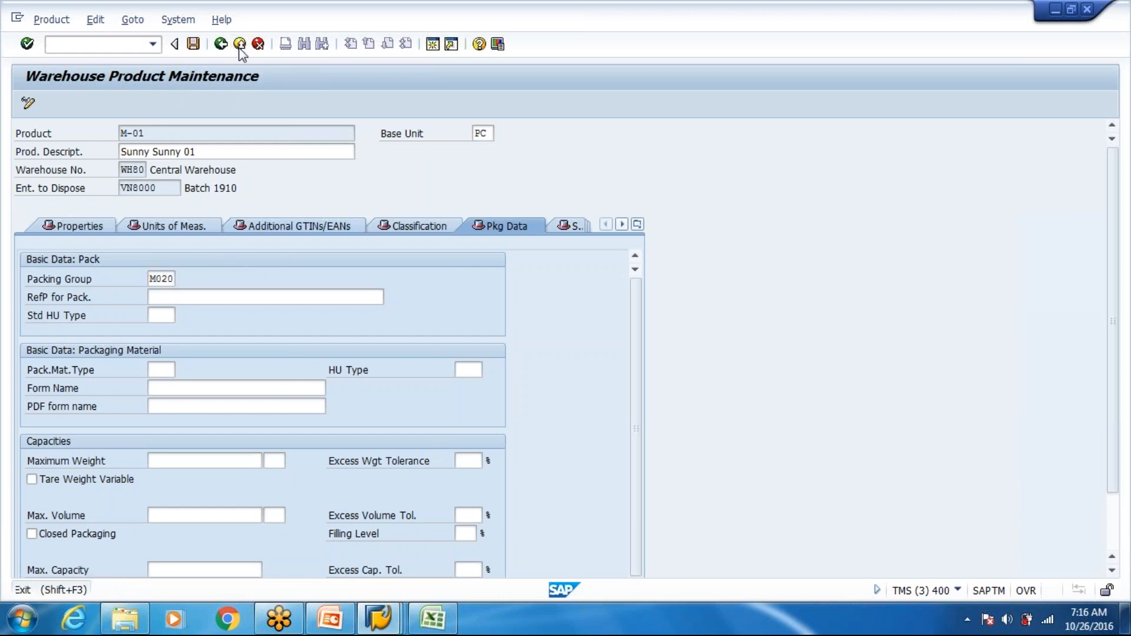
pyautogui.click(240, 44)
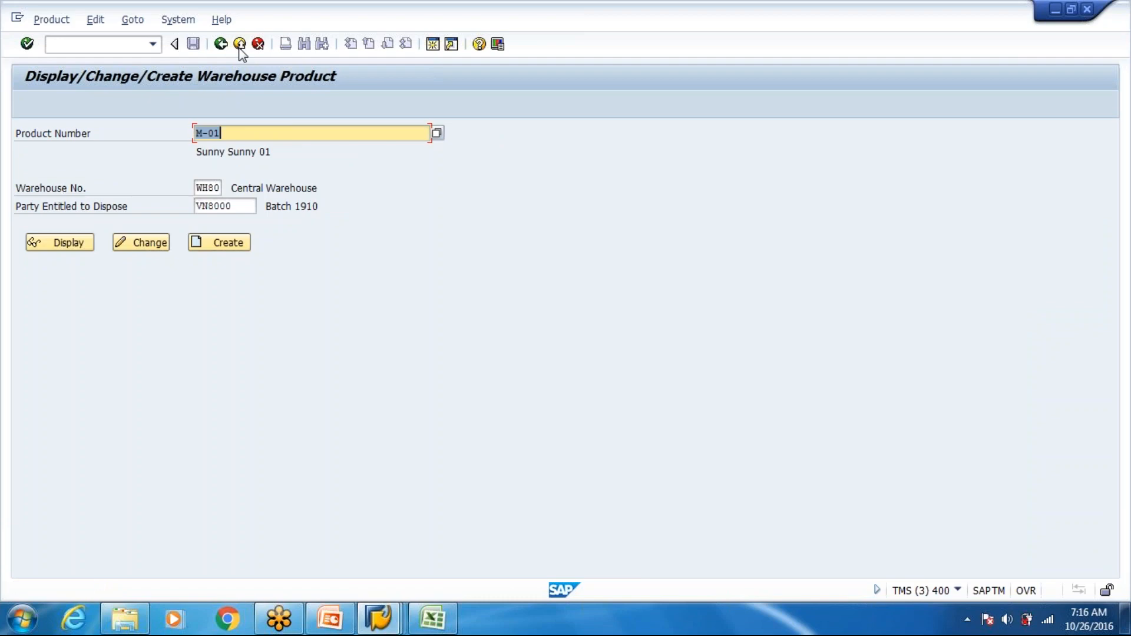
pyautogui.click(239, 47)
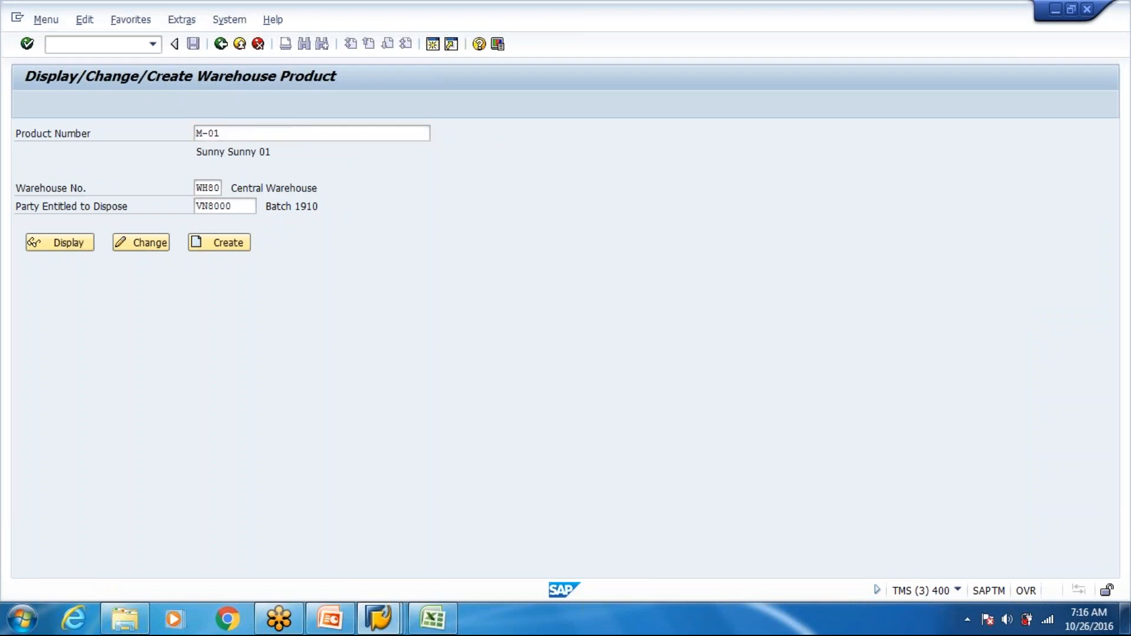
# - Switch to Excel to check product group M020 in C8, and return to the ECC Display IMG session
pyautogui.hotkey('alt', 'Tab')
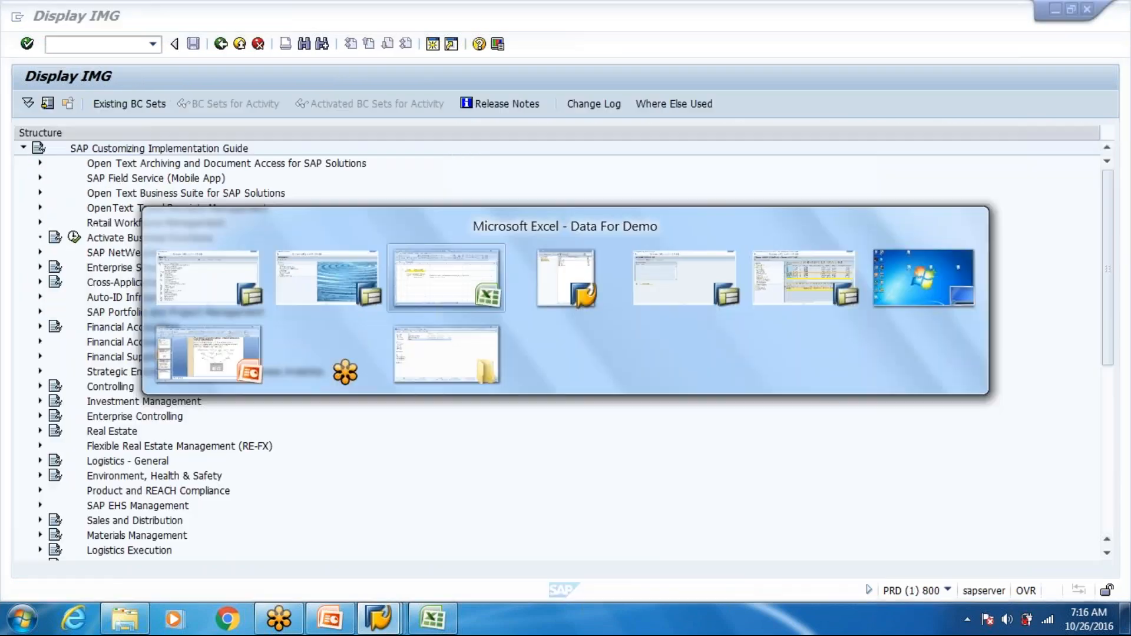
pyautogui.press('Up')
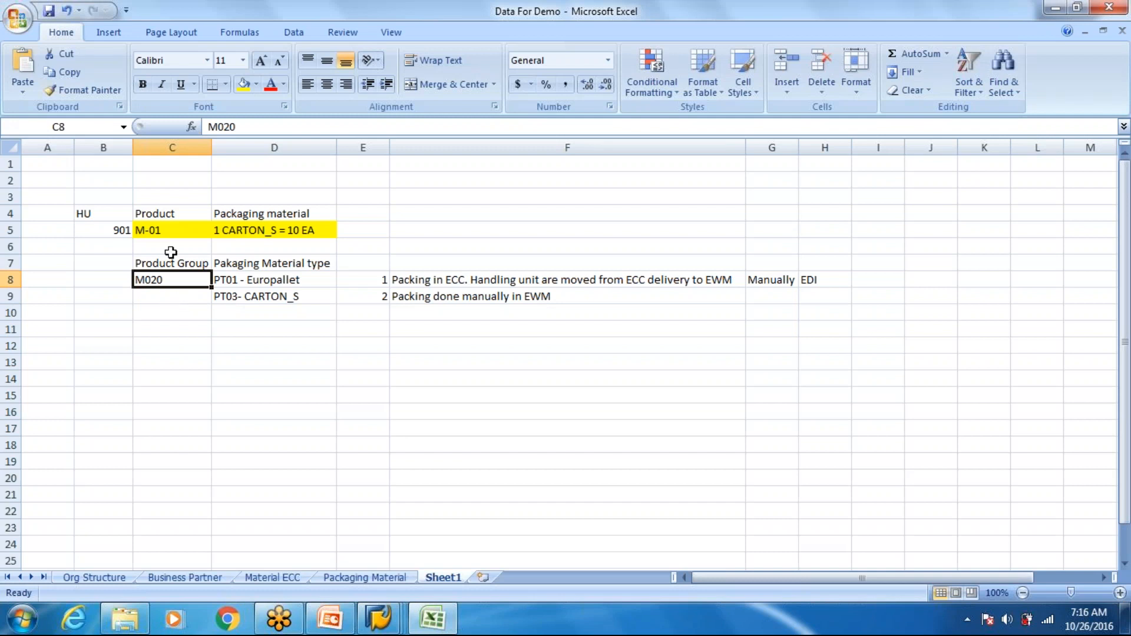
pyautogui.hotkey('alt', 'Tab')
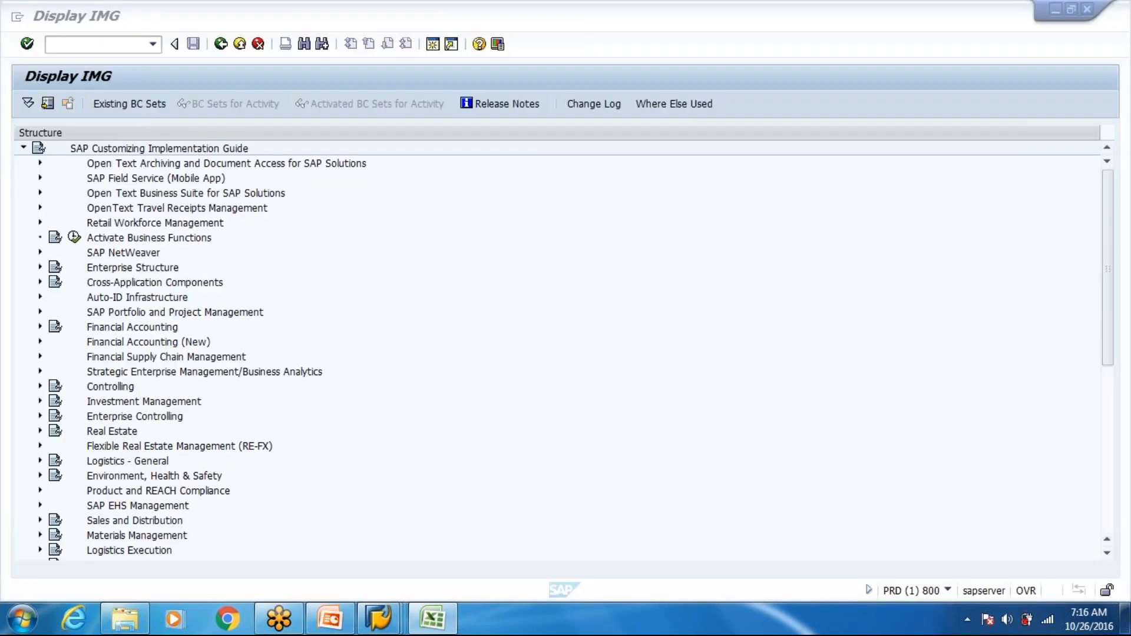
# - From the ECC Display IMG session, open the Create Material transaction in a new session
pyautogui.rightClick(378, 617)
pyautogui.click(557, 623)
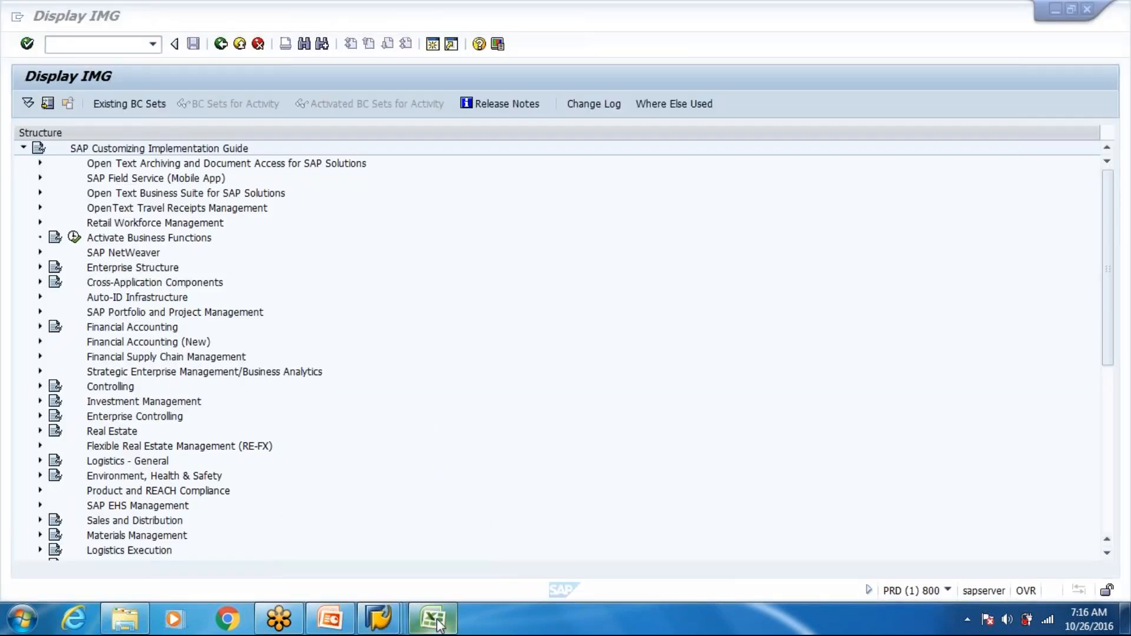
pyautogui.moveTo(382, 628)
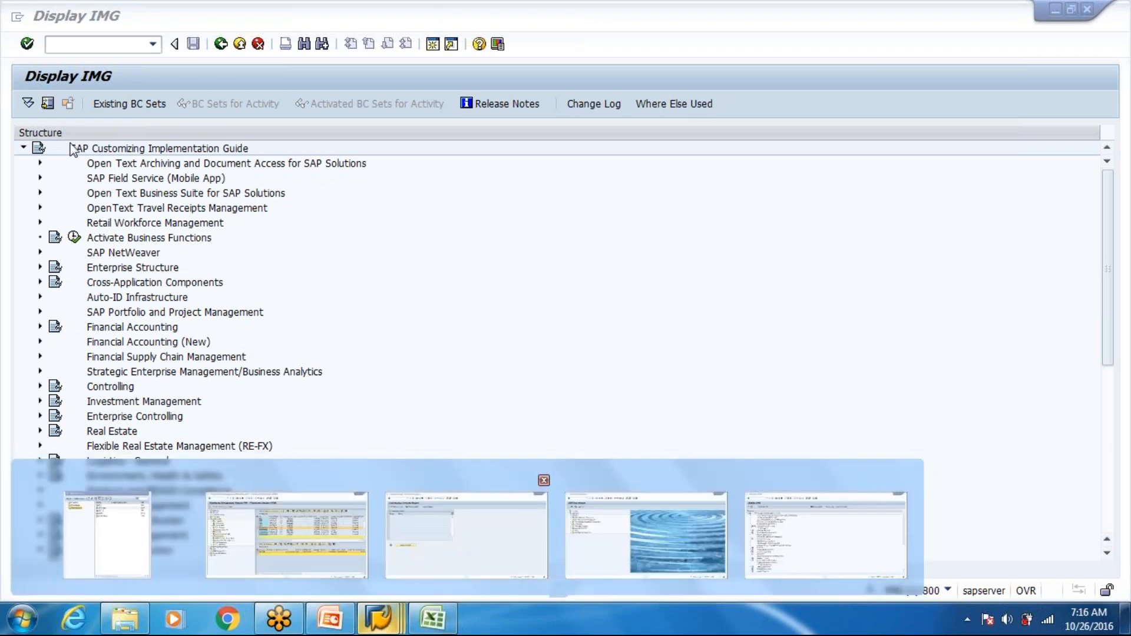
pyautogui.click(439, 543)
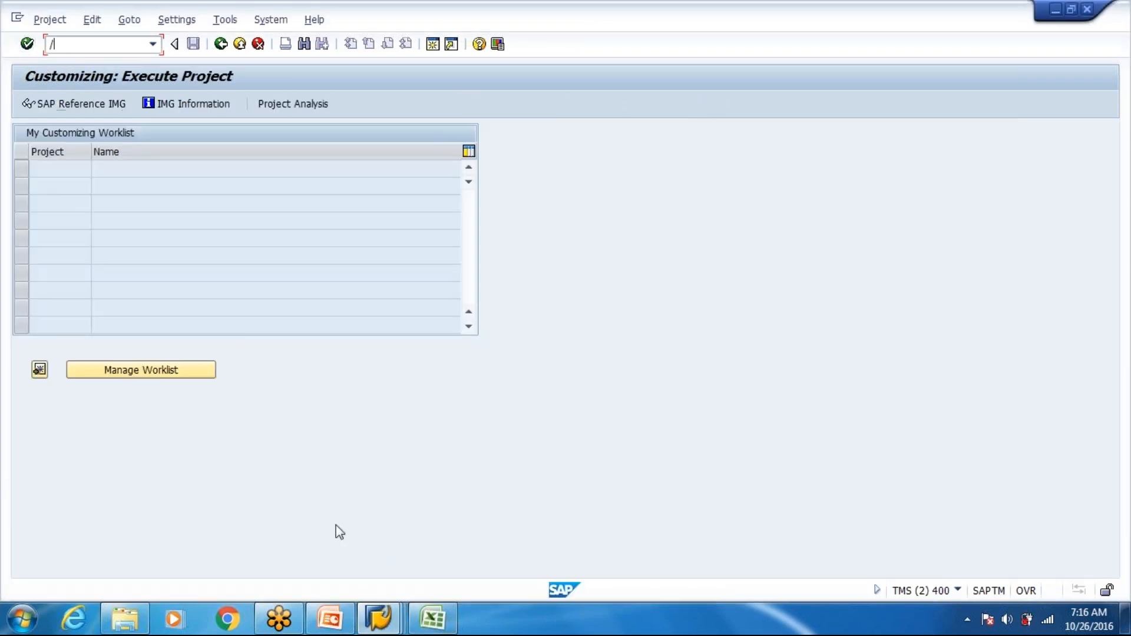
pyautogui.moveTo(380, 618)
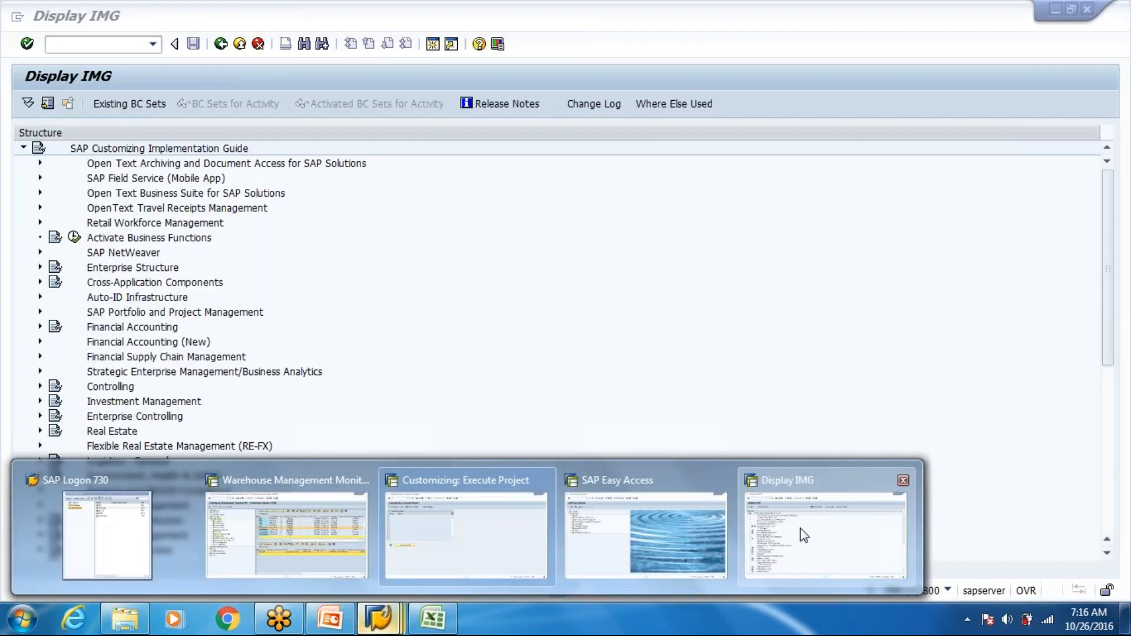
pyautogui.click(802, 534)
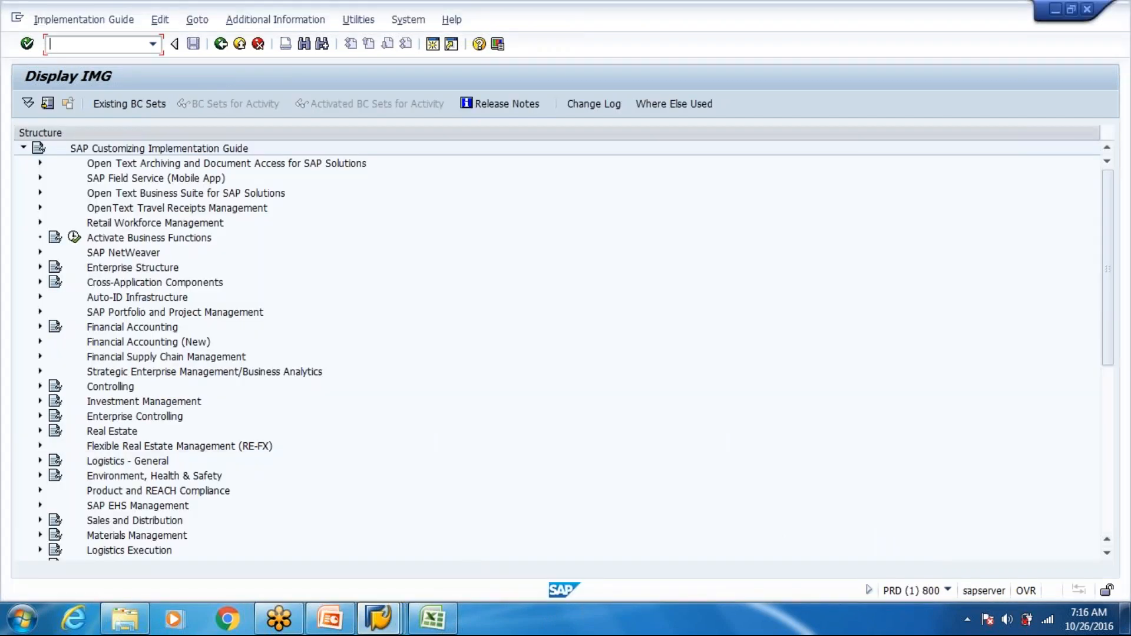
pyautogui.write('/nsm30')
pyautogui.press('Return')
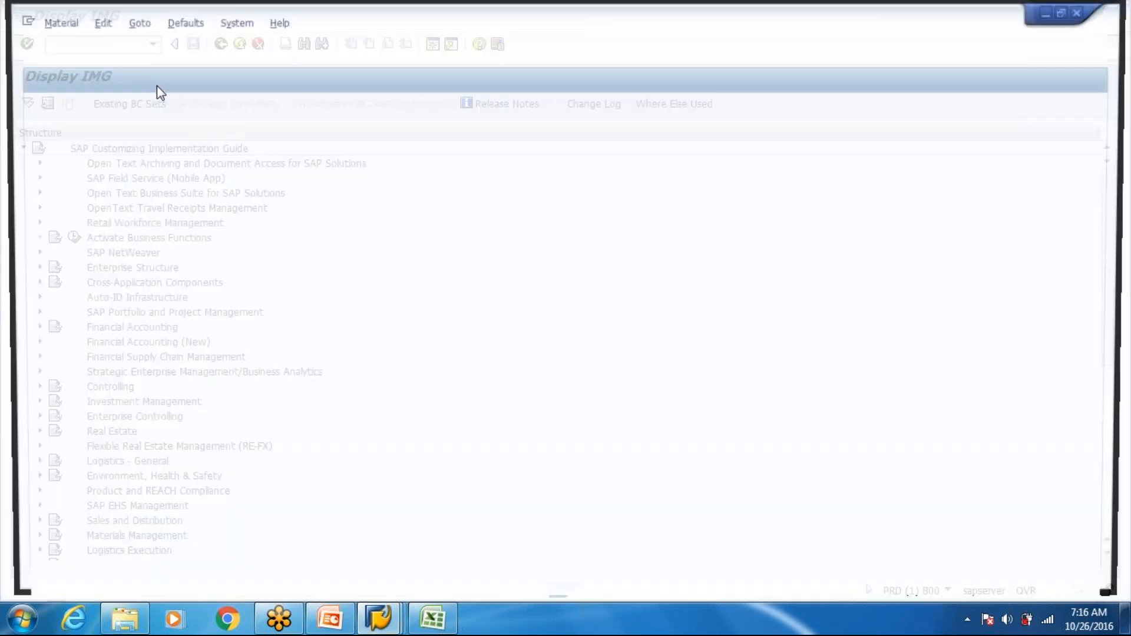
# - Check the packaging materials in the Warehouse Management Monitor session, and enter CARTON_S as the new material in the Create Material session
pyautogui.press('Down')
pyautogui.press('Down')
pyautogui.press('Down')
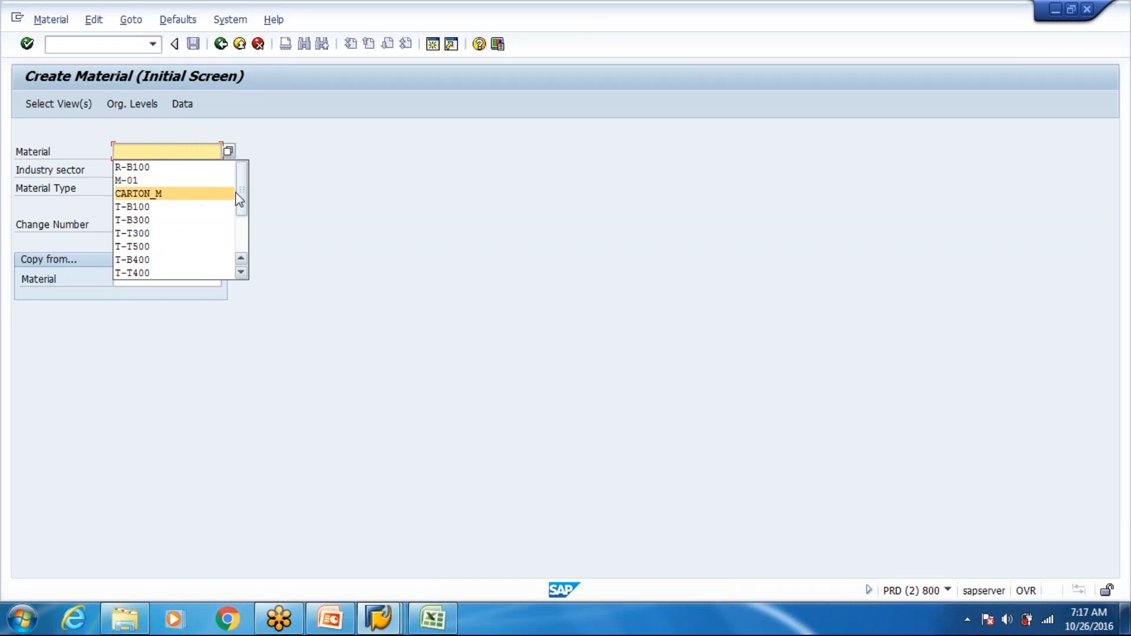
pyautogui.moveTo(246, 204); pyautogui.dragTo(251, 200)
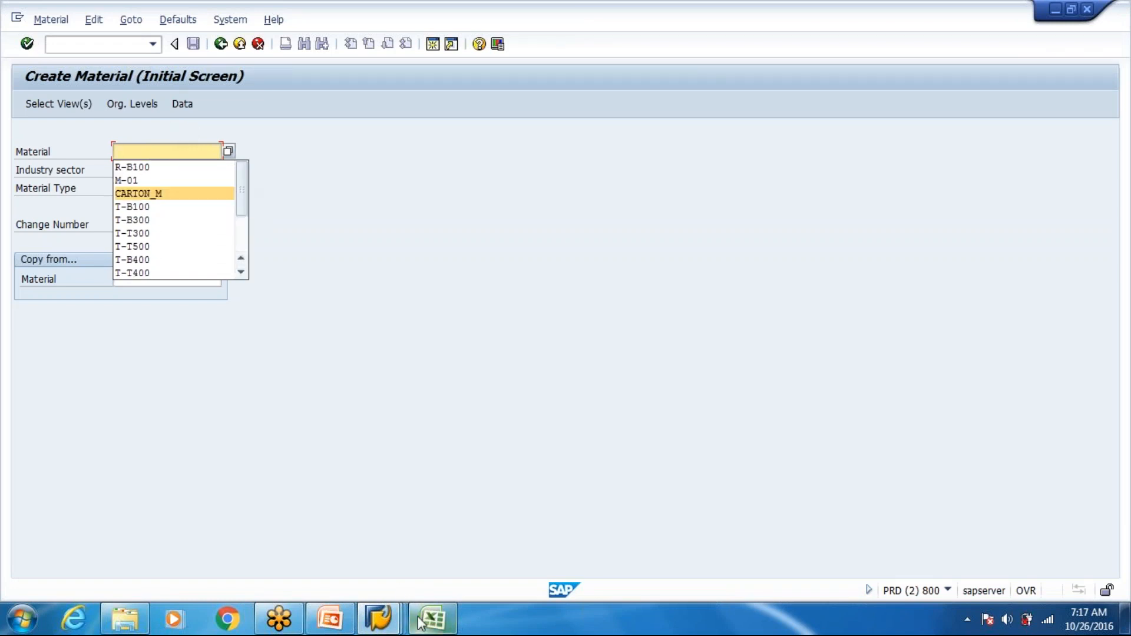
pyautogui.click(396, 623)
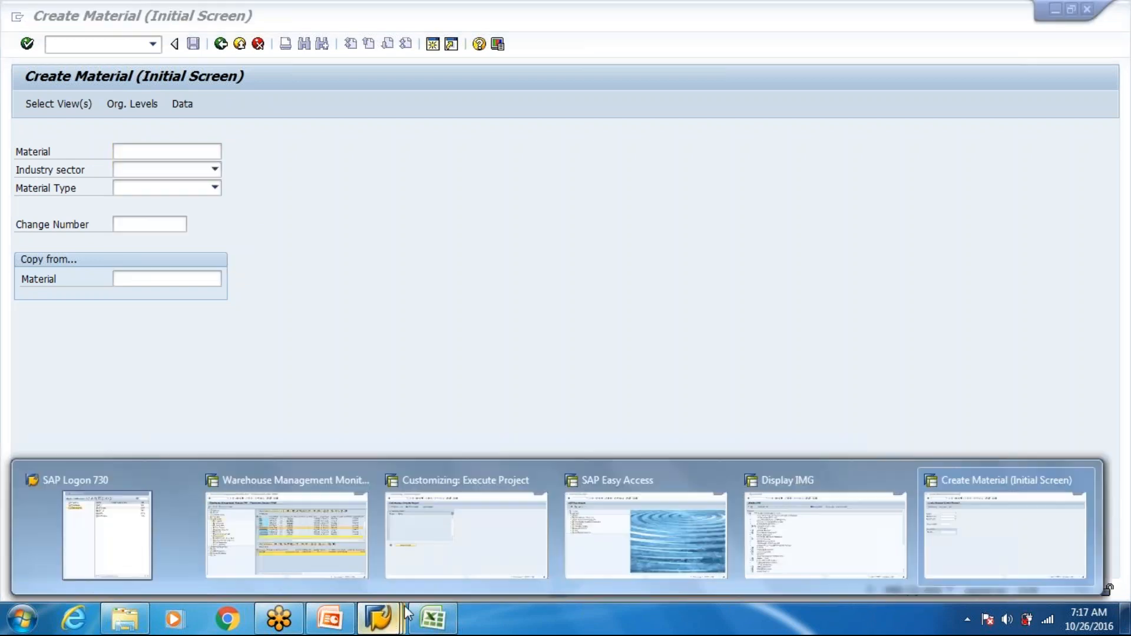
pyautogui.click(317, 553)
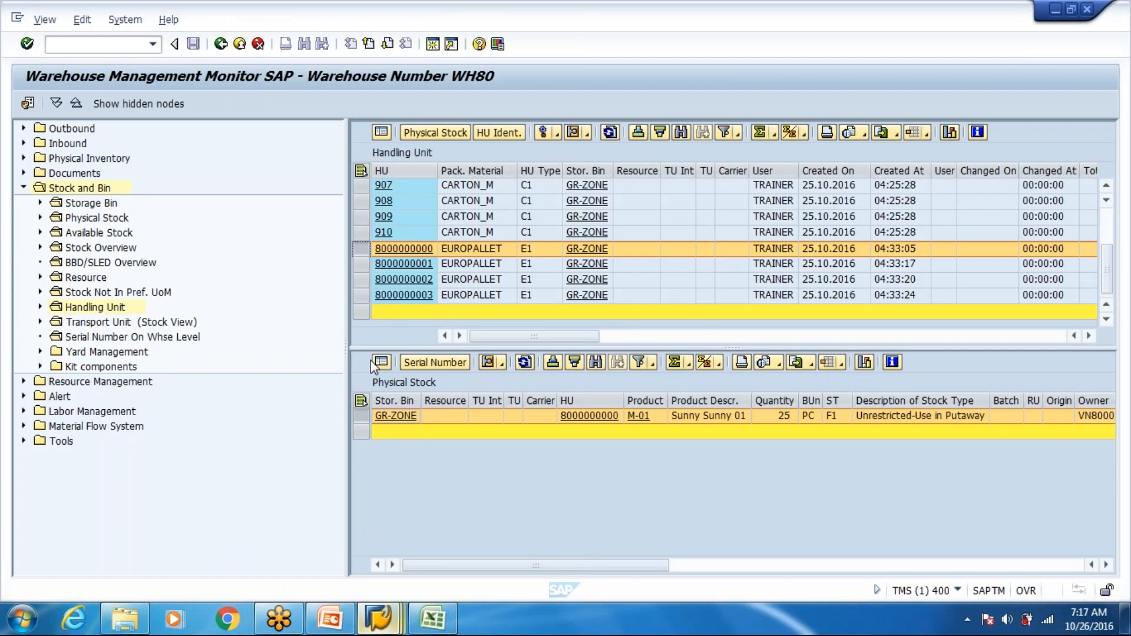
pyautogui.hotkey('alt', 'Tab')
pyautogui.press('BackSpace')
pyautogui.write('S')
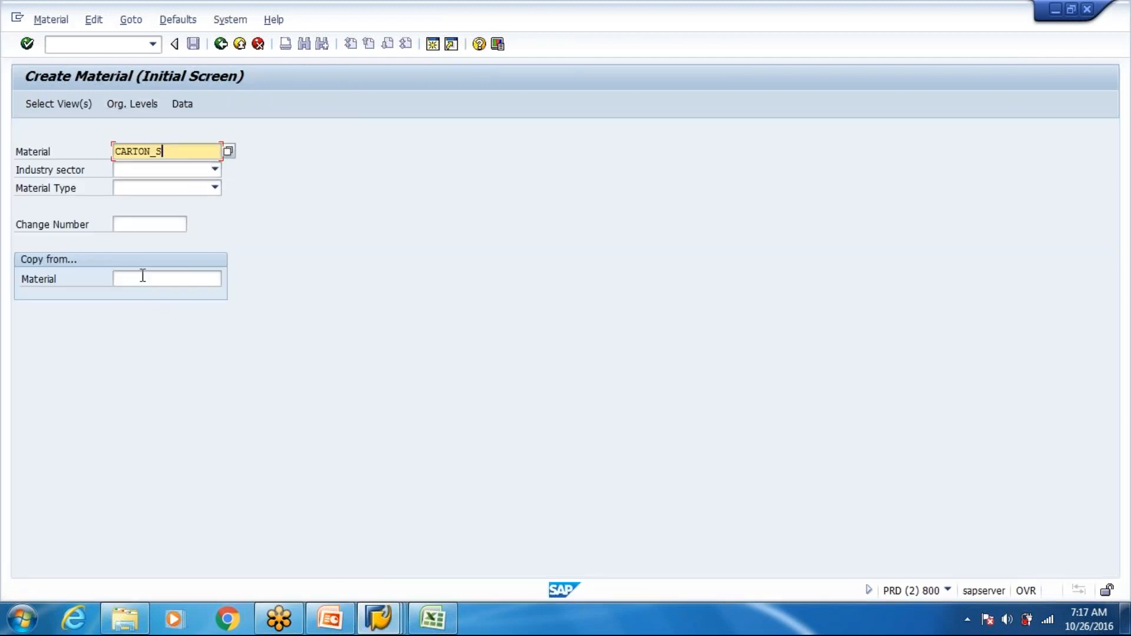
# - Set CARTON_M as the material to copy from for CARTON_S
pyautogui.click(143, 276)
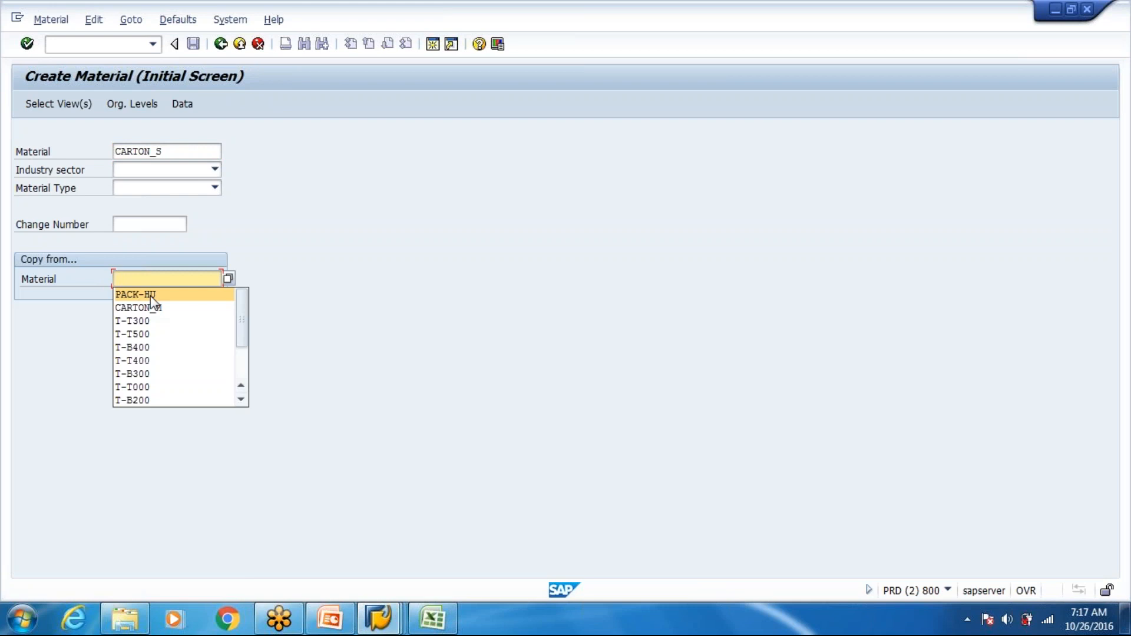
pyautogui.write('CARTON_')
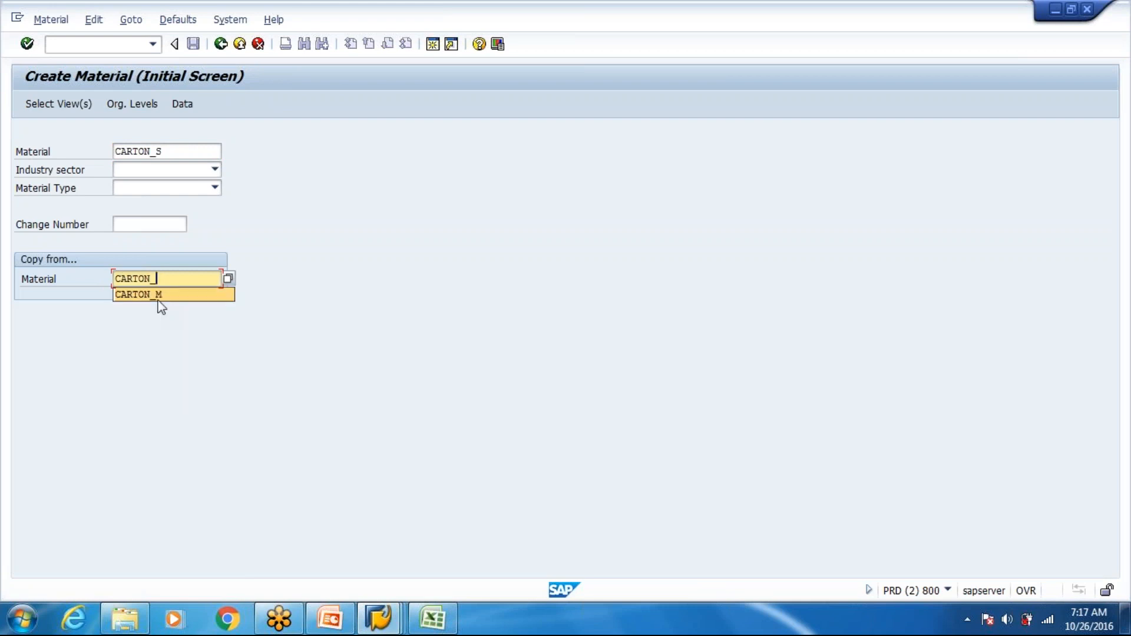
pyautogui.click(158, 297)
pyautogui.press('Return')
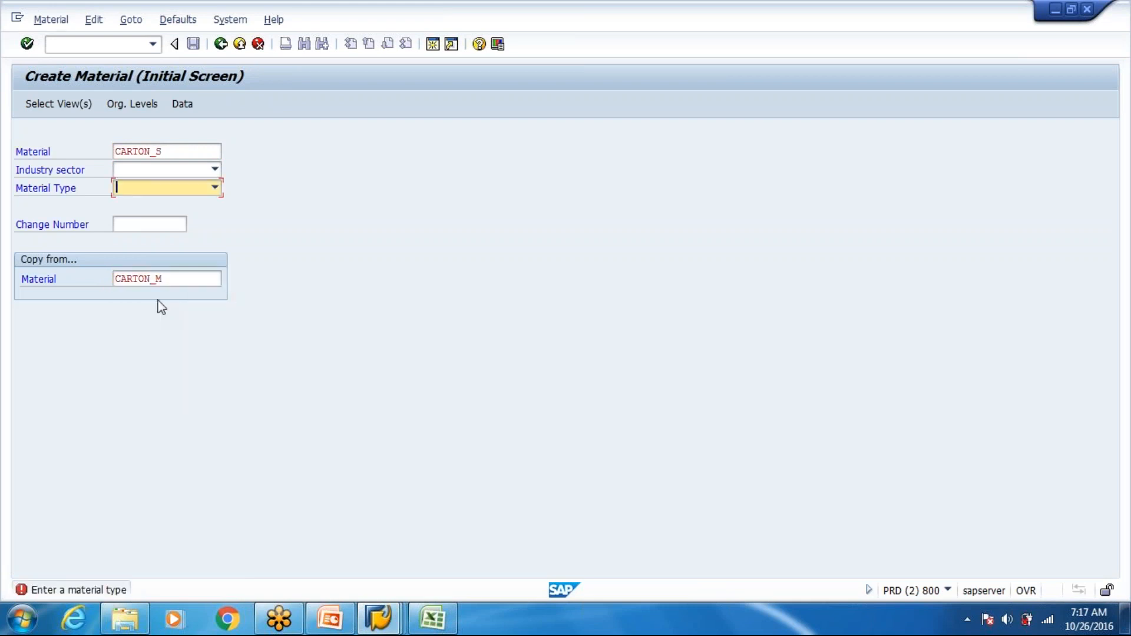
# - Set the material type of CARTON_S to VERP Packaging
pyautogui.click(132, 184)
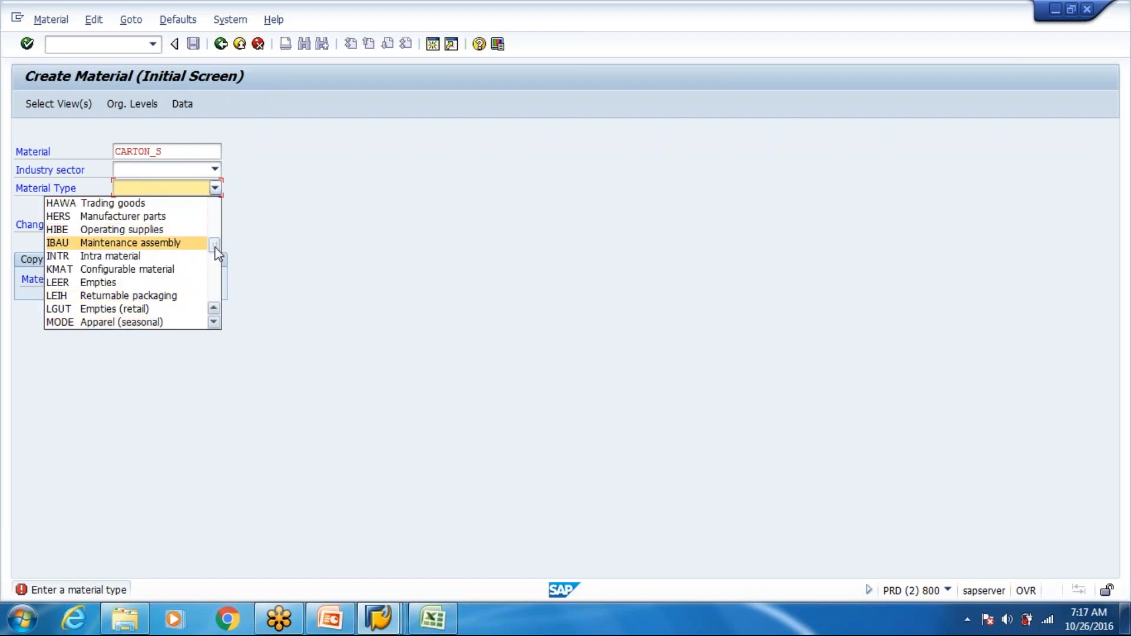
pyautogui.moveTo(218, 253); pyautogui.dragTo(216, 290)
pyautogui.click(243, 207)
pyautogui.click(216, 189)
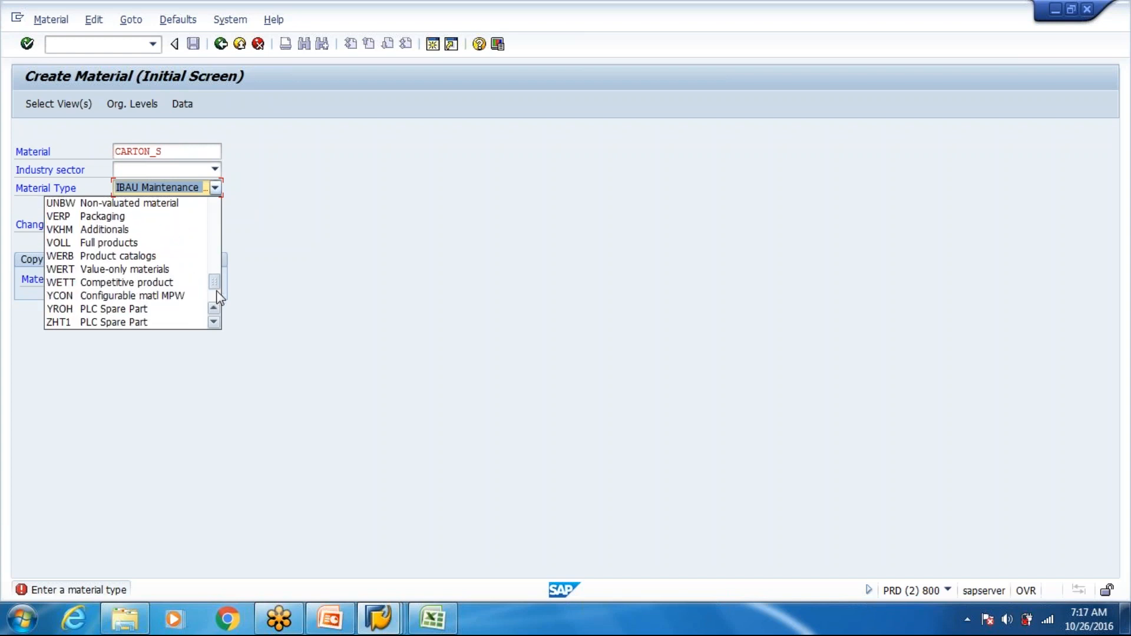
pyautogui.click(102, 216)
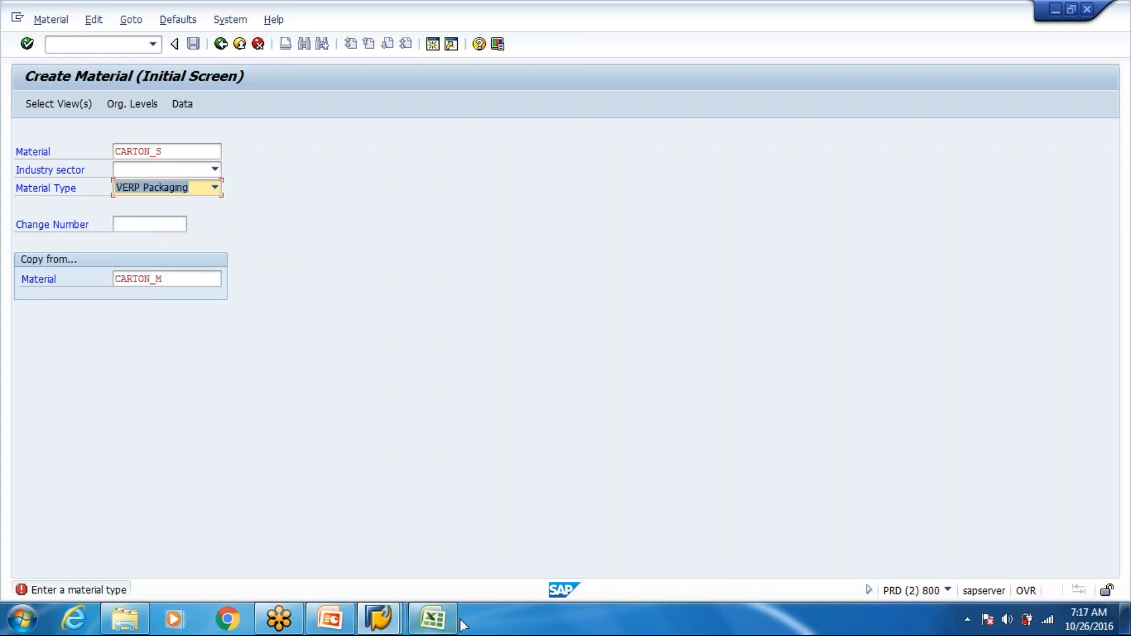
# - Consult the Packaging Material sheet in Excel, and set the industry sector of CARTON_S to M Mechanical Engineering in Create Material
pyautogui.click(428, 626)
pyautogui.click(365, 577)
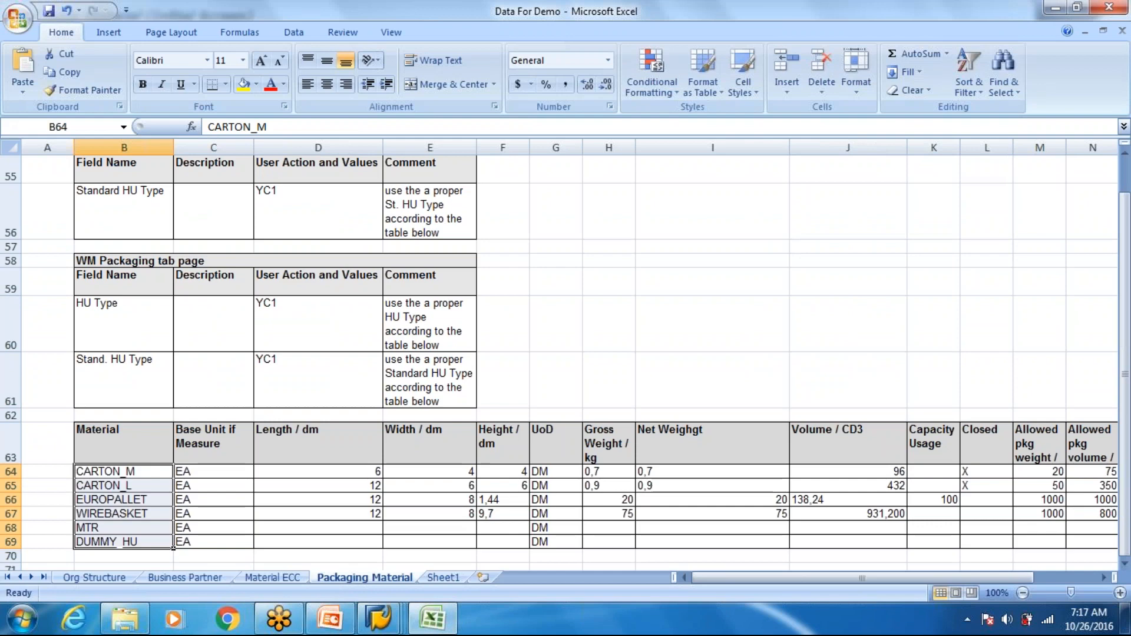
pyautogui.scroll(18, 559, 418)
pyautogui.click(311, 405)
pyautogui.click(310, 389)
pyautogui.hotkey('alt', 'Tab')
pyautogui.click(215, 171)
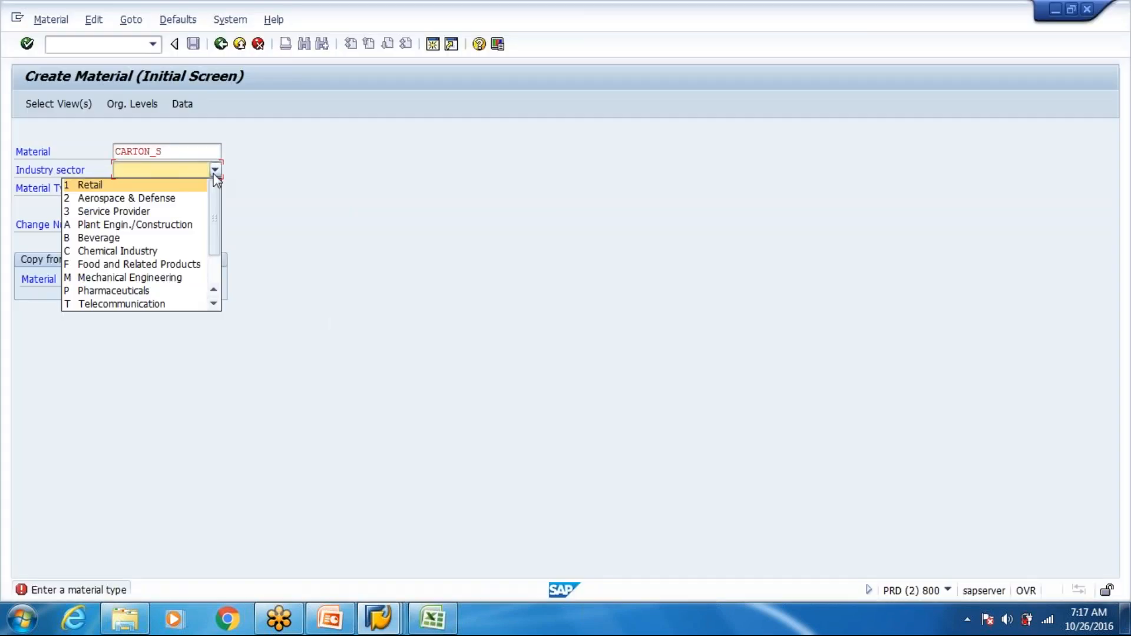
pyautogui.scroll(-1, 220, 235)
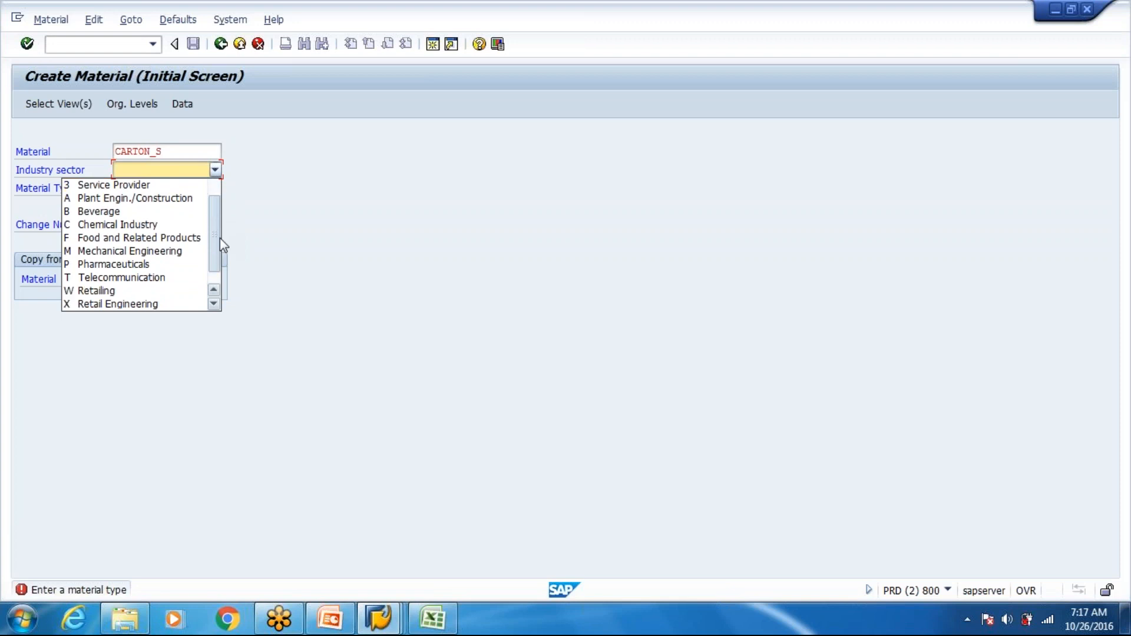
pyautogui.click(154, 249)
pyautogui.press('Return')
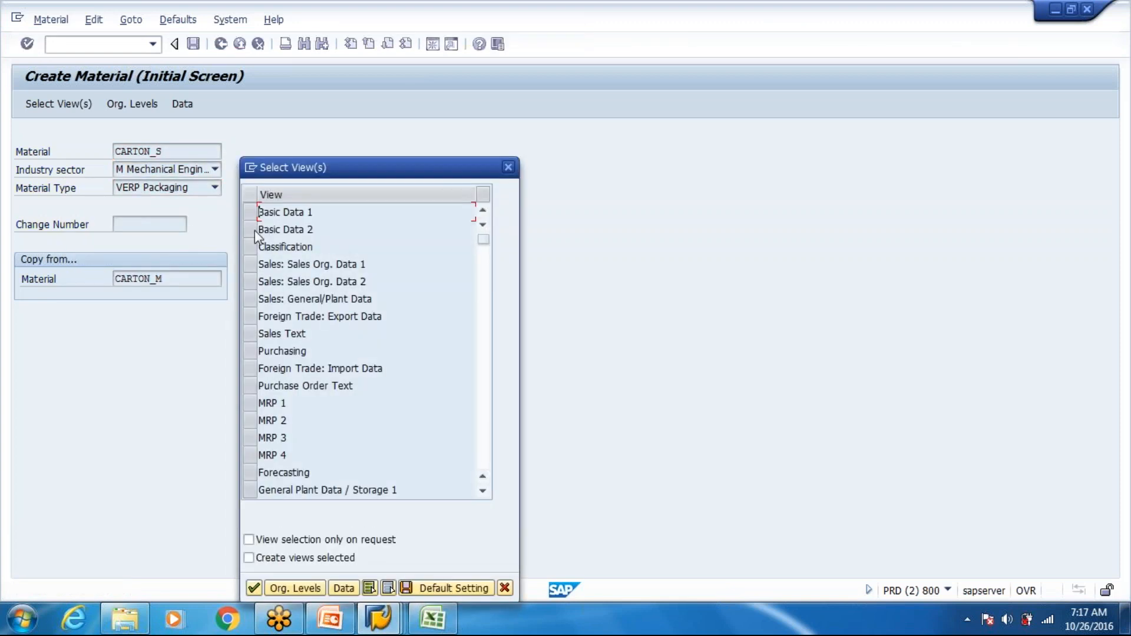
# - Select the views Basic Data 1, Sales Org. Data 1, Sales General/Plant Data, General Plant Data / Storage 1 and 2, WM Execution and WM Packaging
pyautogui.click(250, 213)
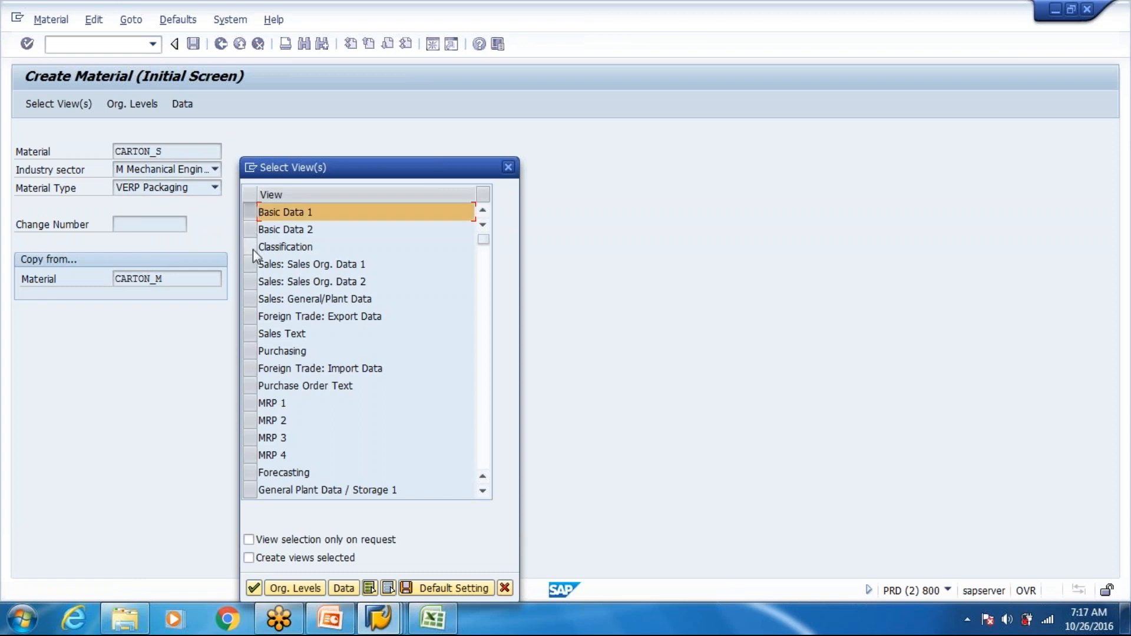
pyautogui.click(250, 299)
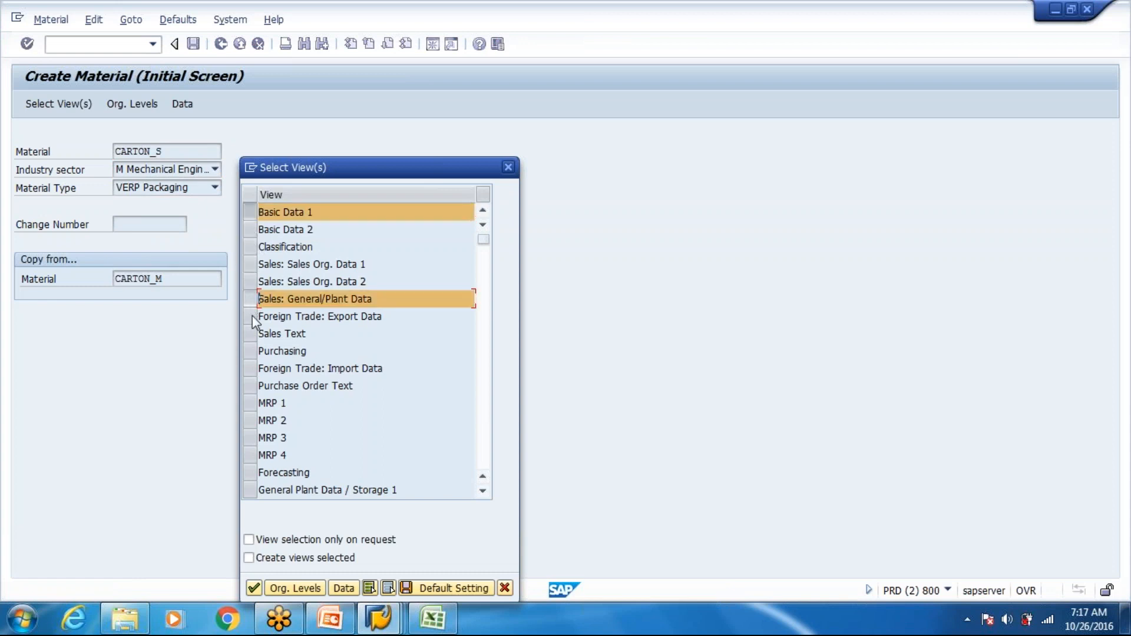
pyautogui.click(249, 265)
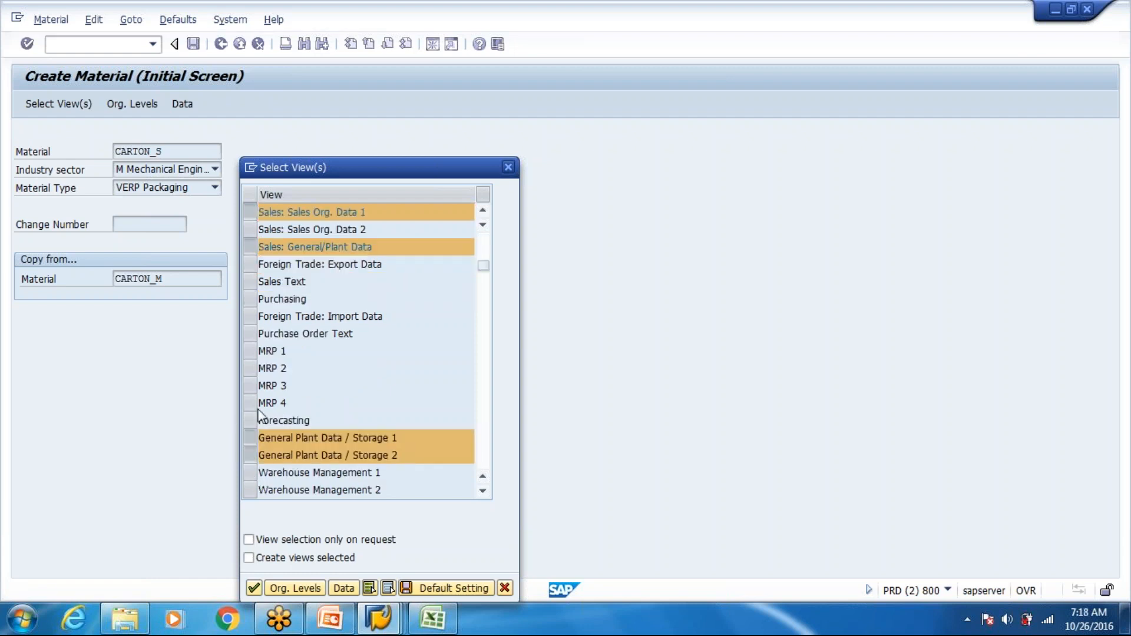
pyautogui.scroll(-1, 260, 407)
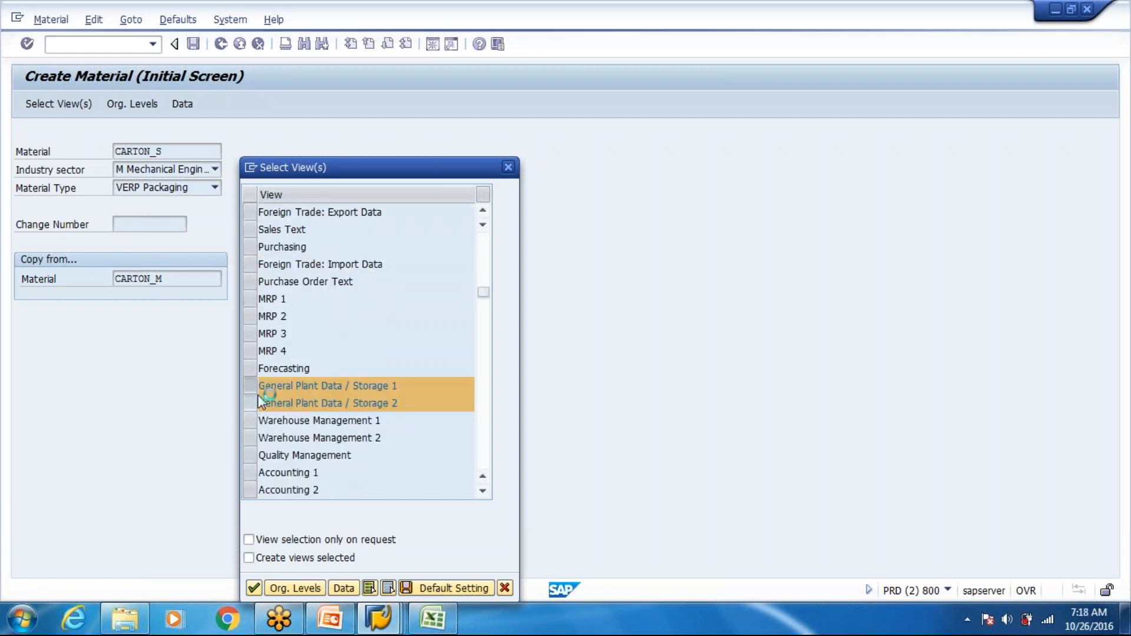
pyautogui.scroll(-1, 365, 348)
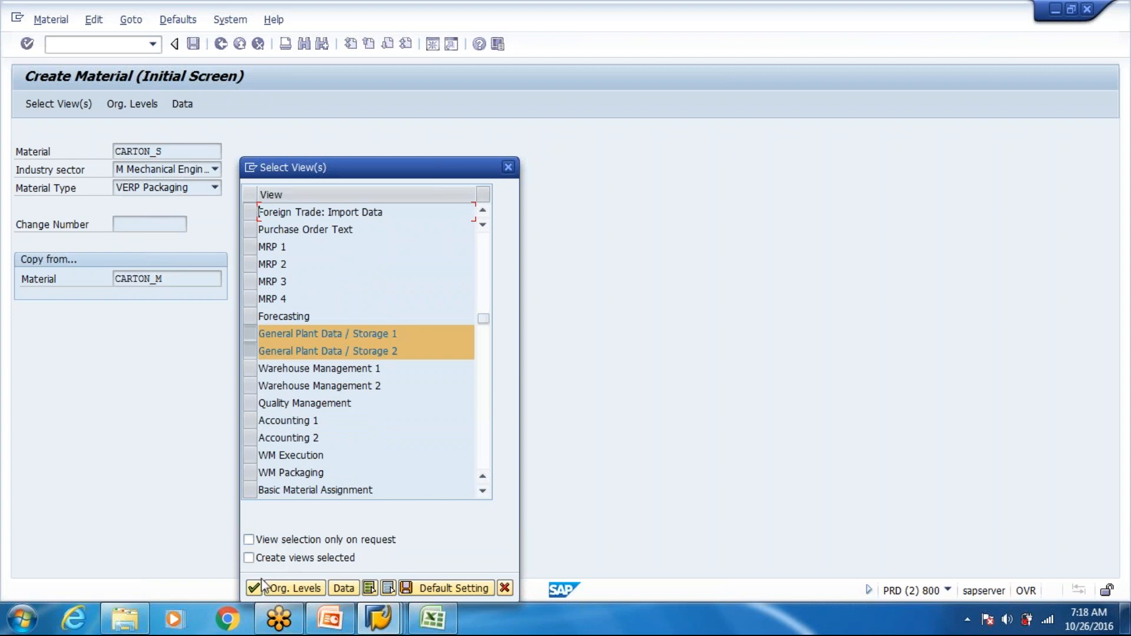
pyautogui.click(248, 455)
pyautogui.click(253, 473)
# - Confirm the view selection and fill in the organizational levels from earlier entries to open the CARTON_S material data
pyautogui.press('Return')
pyautogui.press('Down')
pyautogui.press('Return')
pyautogui.press('Tab')
pyautogui.press('Down')
pyautogui.press('Return')
pyautogui.press('Return')
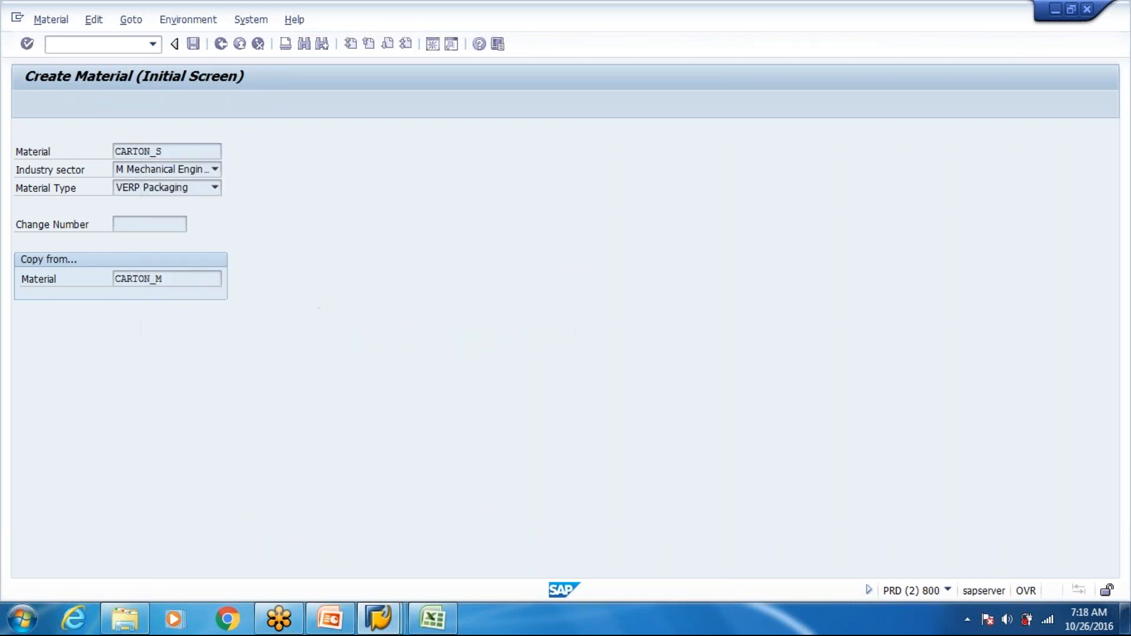
# - Review Basic data 1 of CARTON_S, and go past Classification without assigning a class to the Sales: sales org. 1 view
pyautogui.scroll(-3, 196, 274)
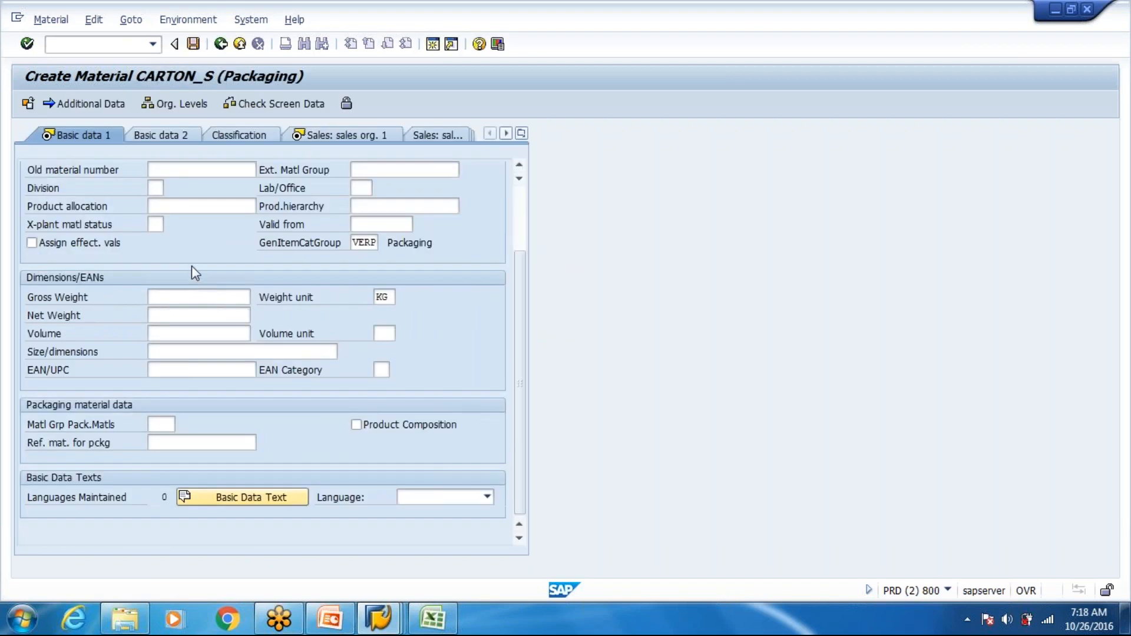
pyautogui.scroll(-3, 192, 266)
pyautogui.scroll(3, 192, 267)
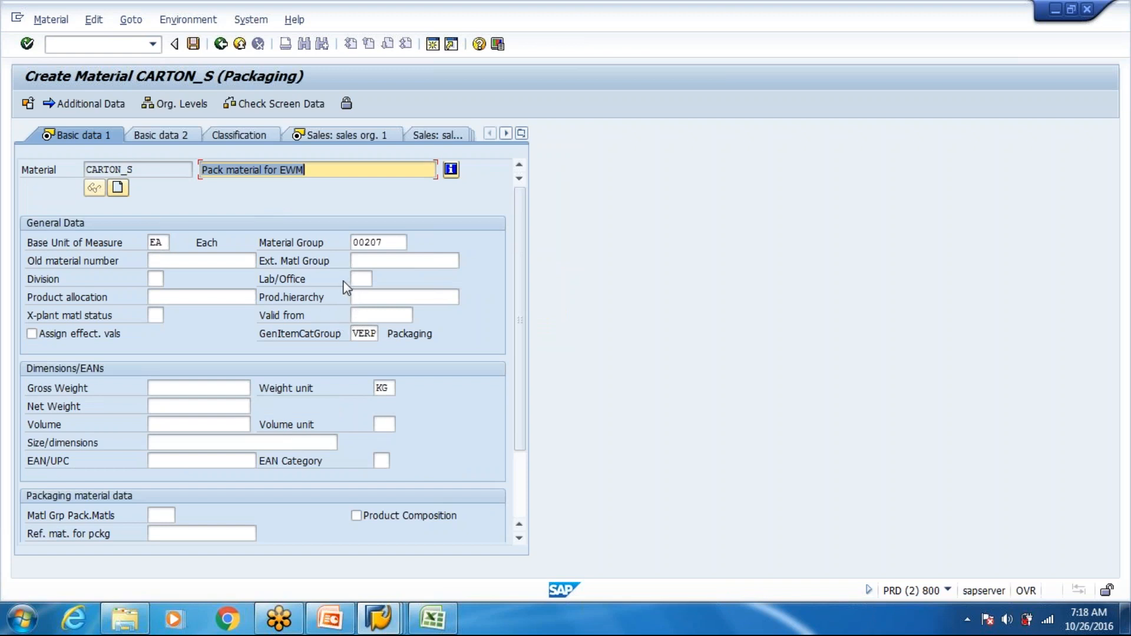
pyautogui.click(341, 135)
pyautogui.click(87, 133)
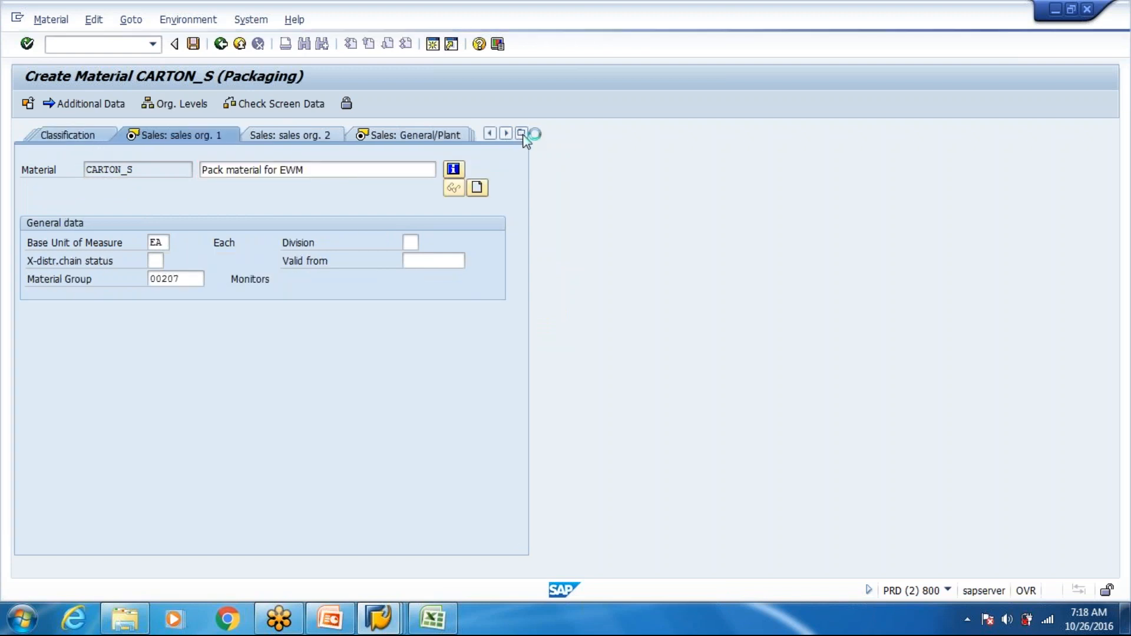
pyautogui.click(221, 44)
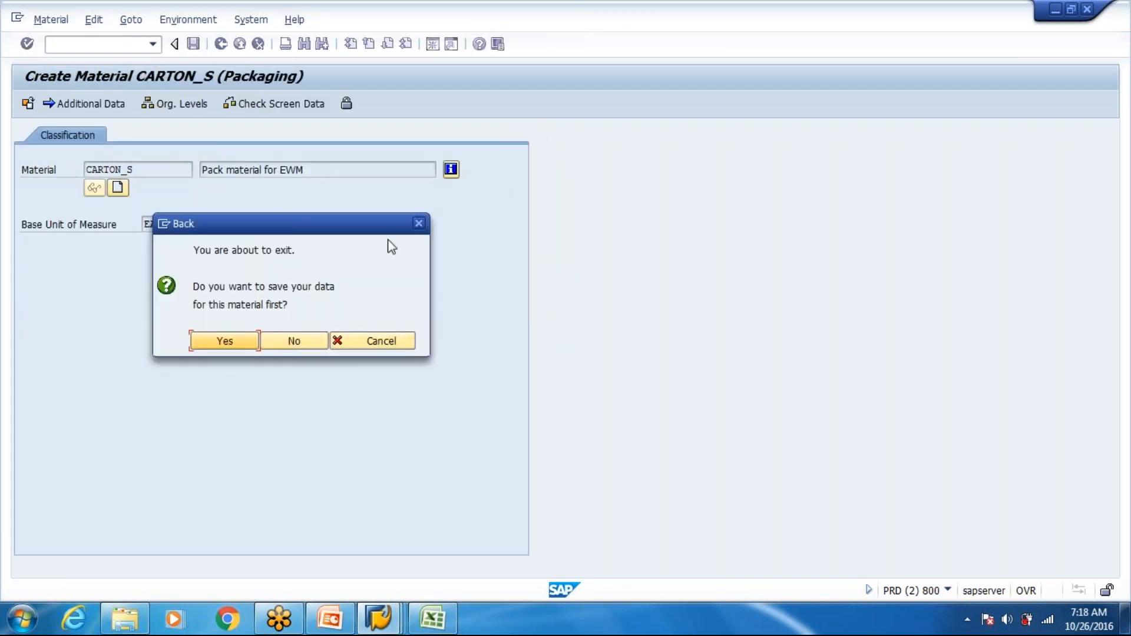
pyautogui.click(396, 343)
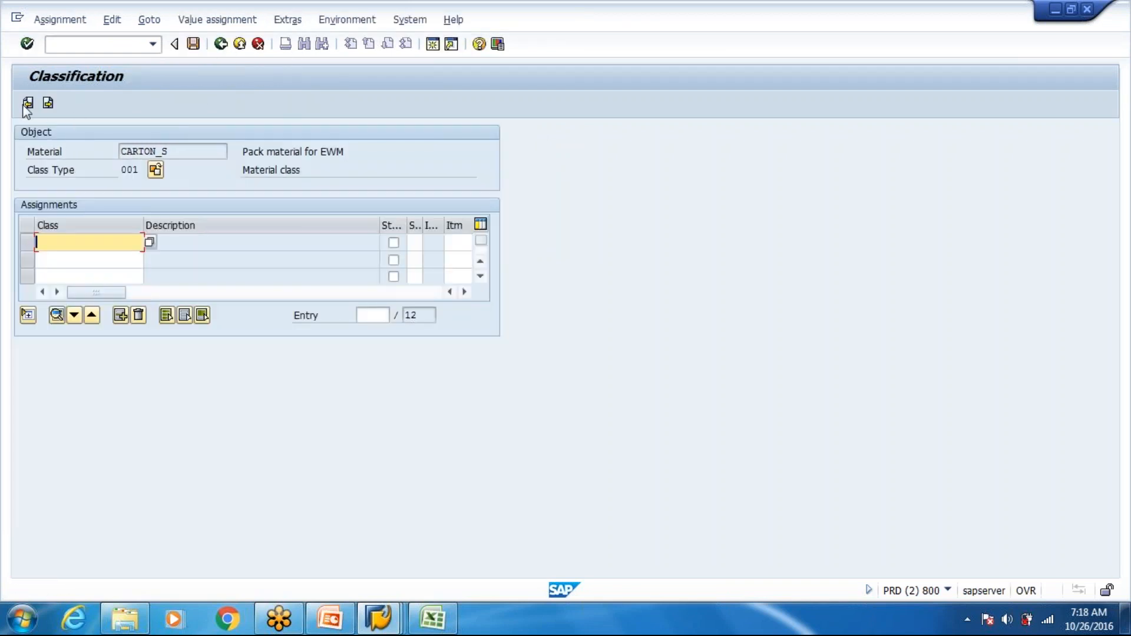
pyautogui.click(27, 104)
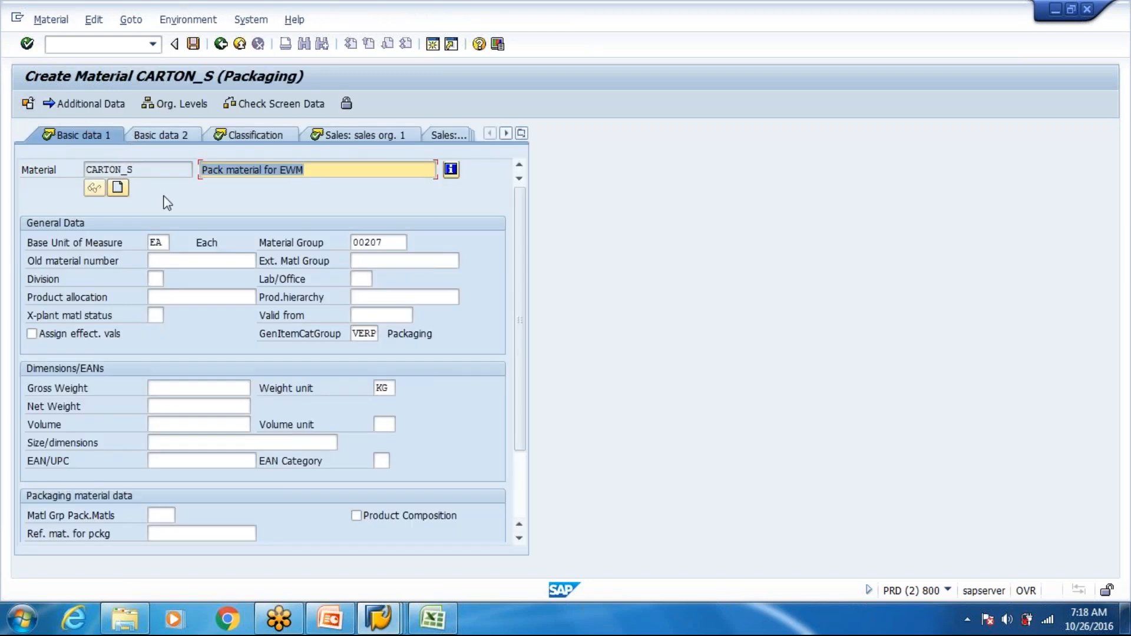
pyautogui.click(400, 246)
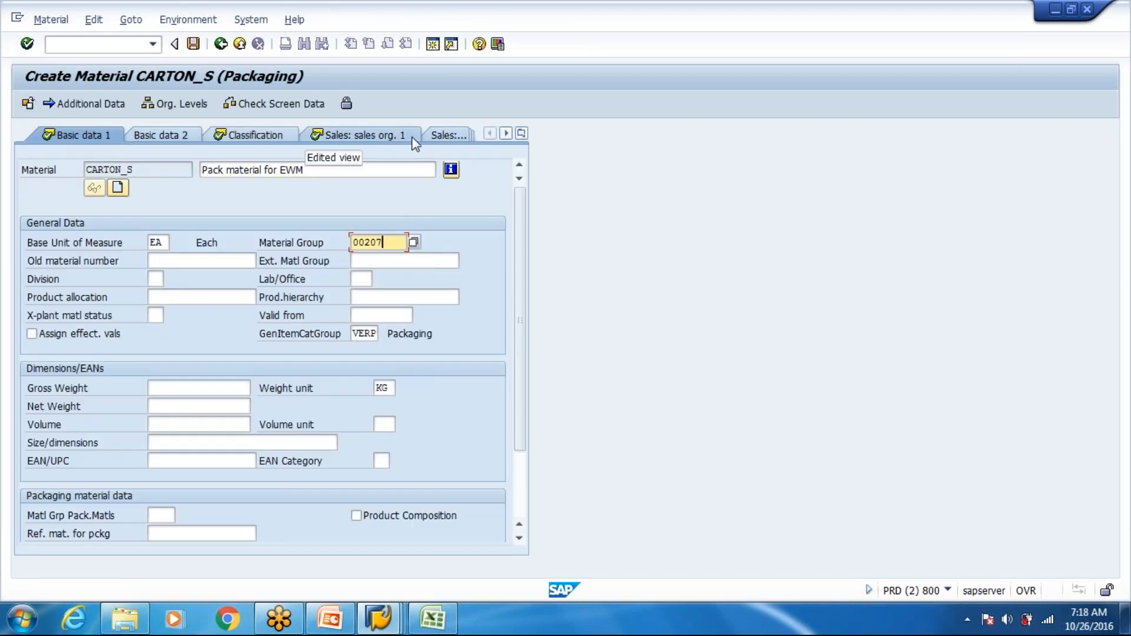
pyautogui.click(347, 138)
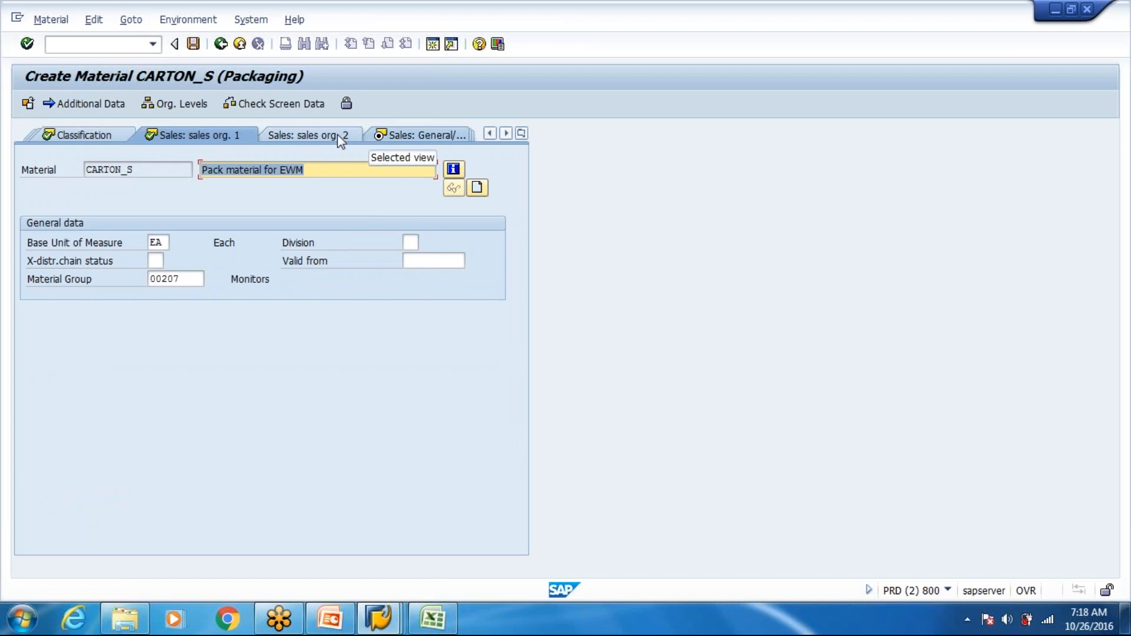
# - In the Sales: General/Plant view of CARTON_S, set the availability check to 01 and the loading group to 0002
pyautogui.click(404, 138)
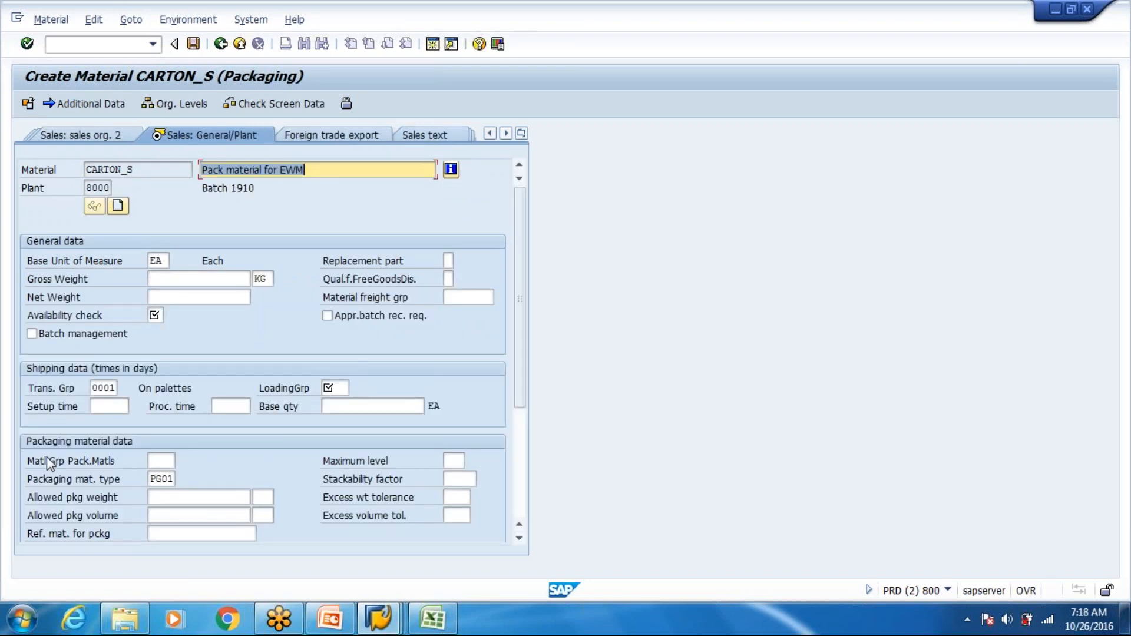
pyautogui.click(154, 460)
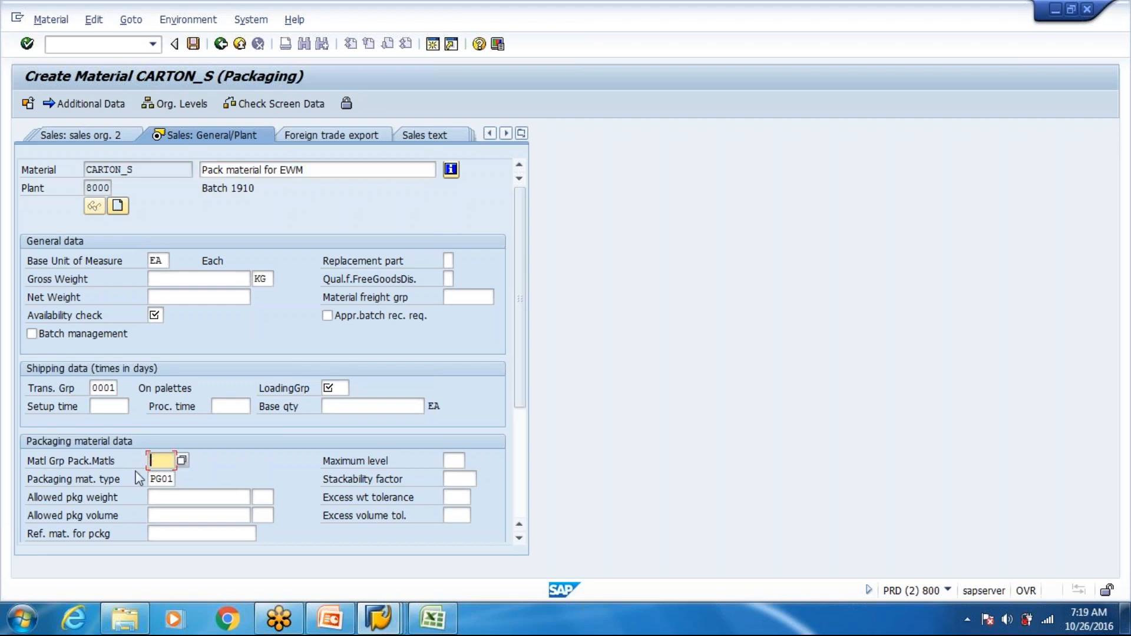
pyautogui.click(156, 481)
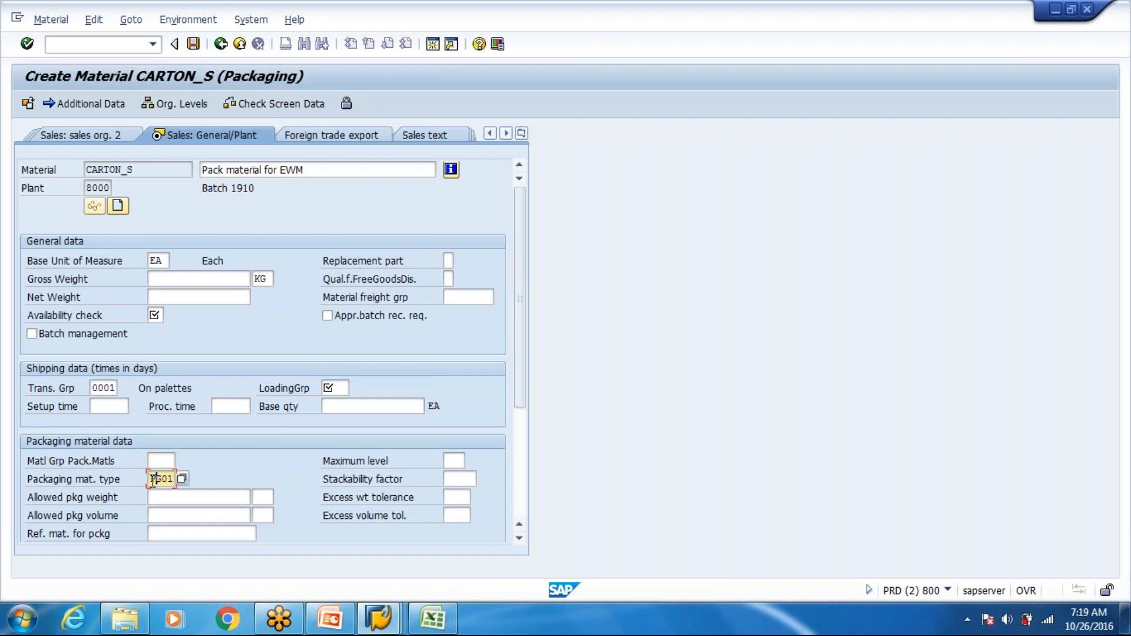
pyautogui.click(36, 483)
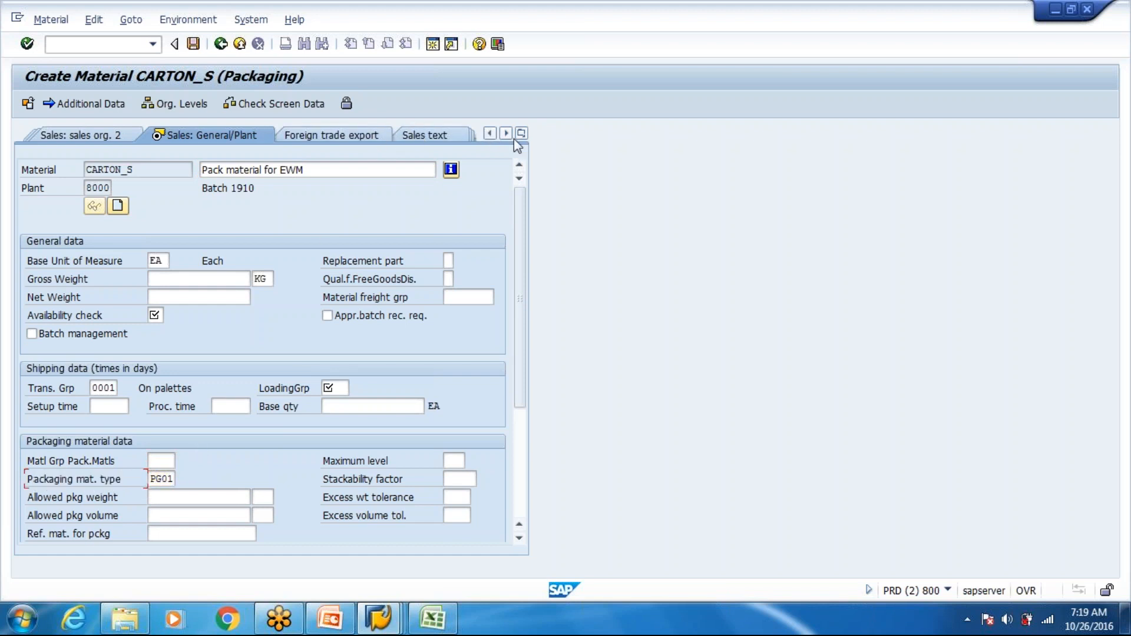
pyautogui.click(708, 141)
pyautogui.press('Return')
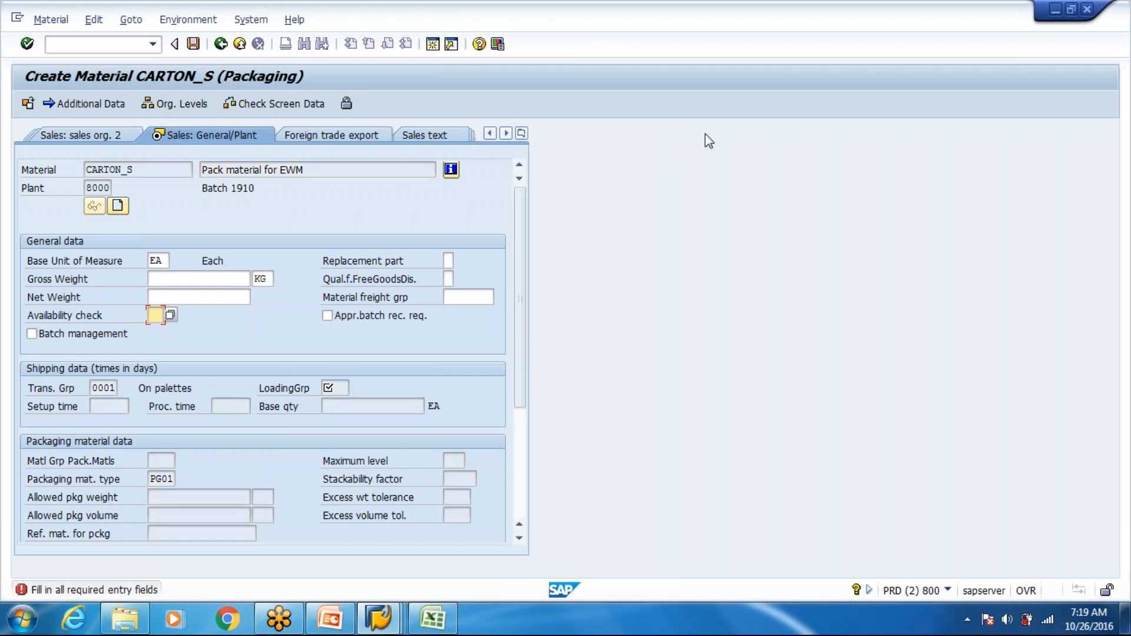
pyautogui.write('01')
pyautogui.press('Return')
pyautogui.write('0002')
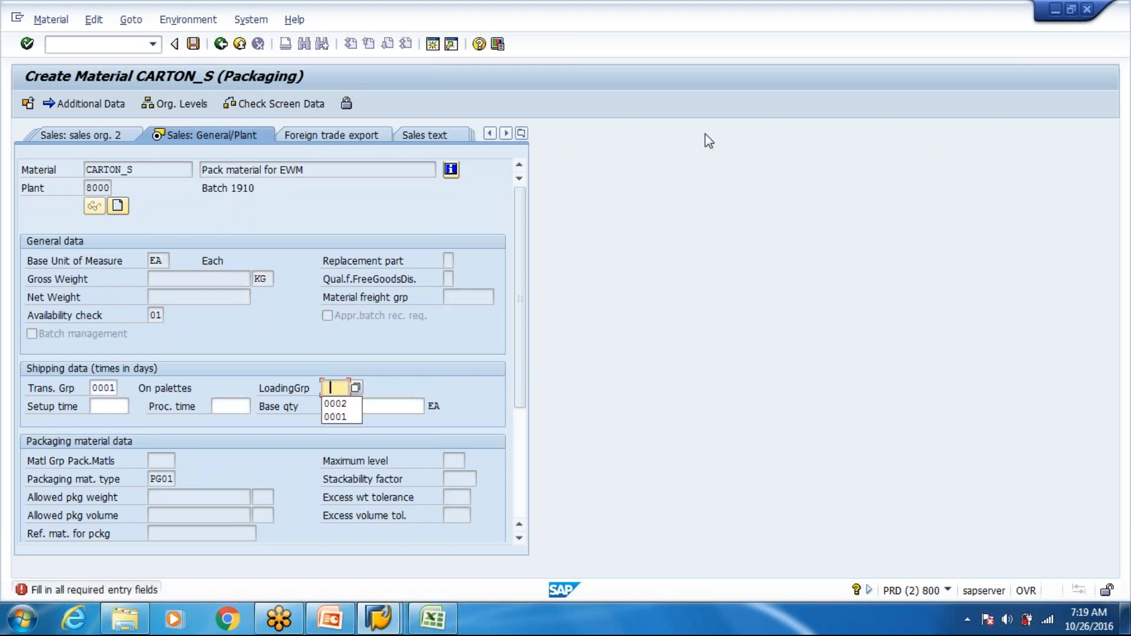
pyautogui.press('Return')
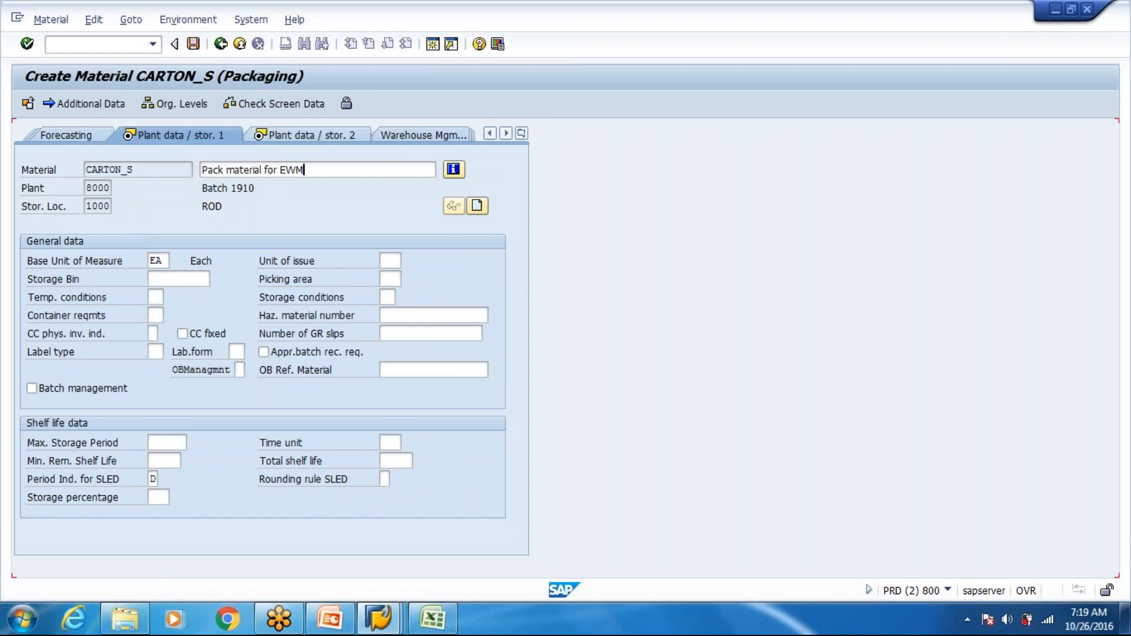
# - Go through the plant data / storage, WM Execution and WM Packaging views without making entries, and save material CARTON_S
pyautogui.press('Return')
pyautogui.press('Return')
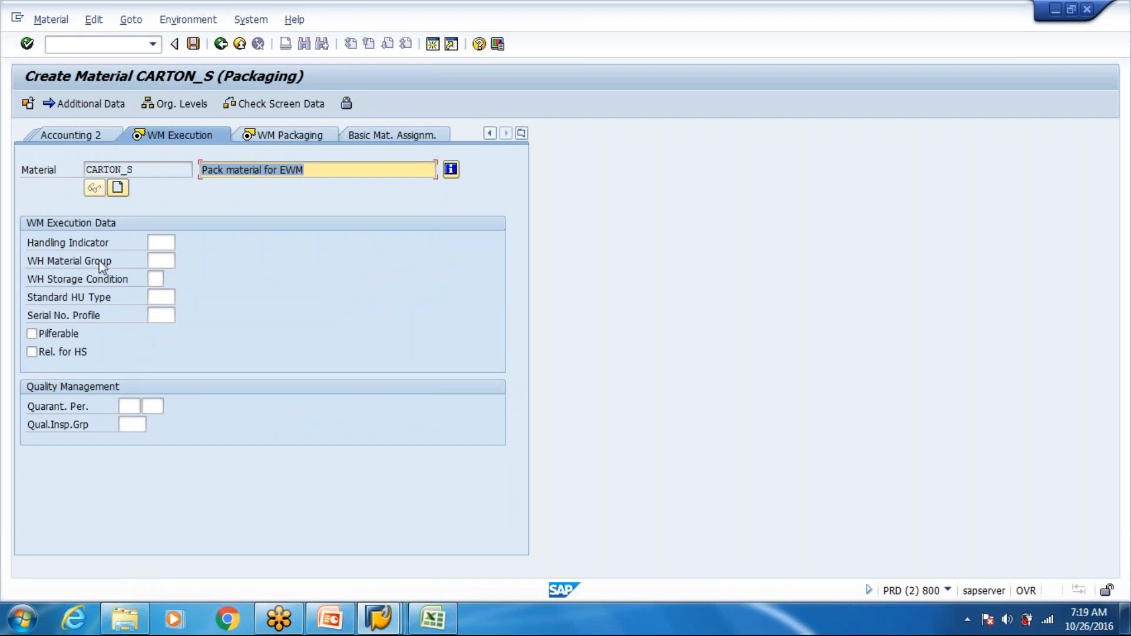
pyautogui.press('Return')
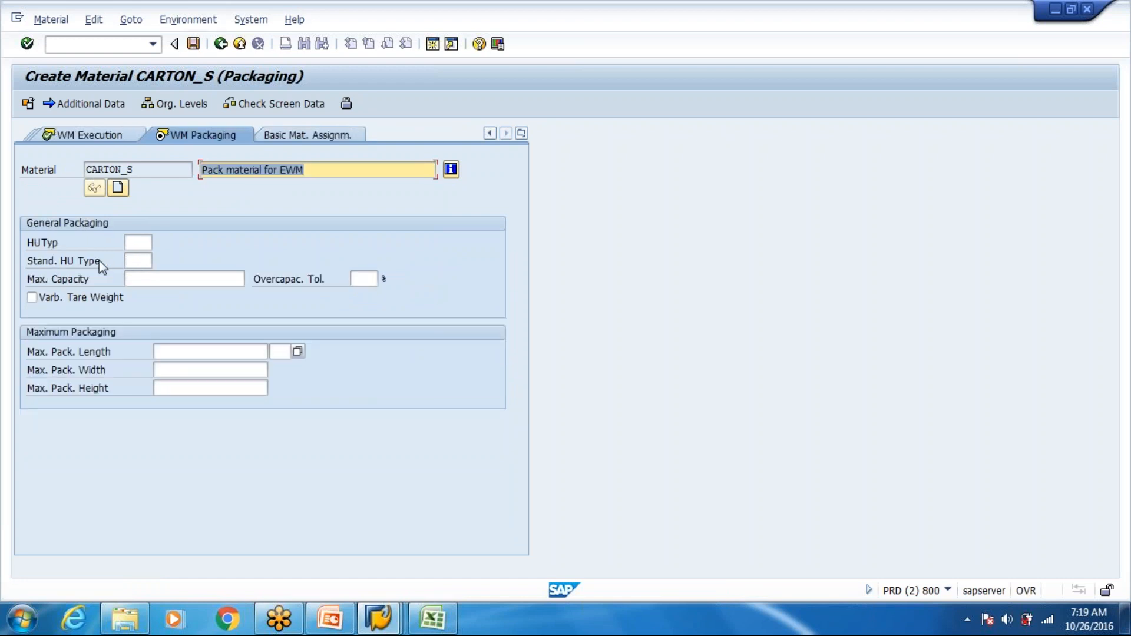
pyautogui.press('Return')
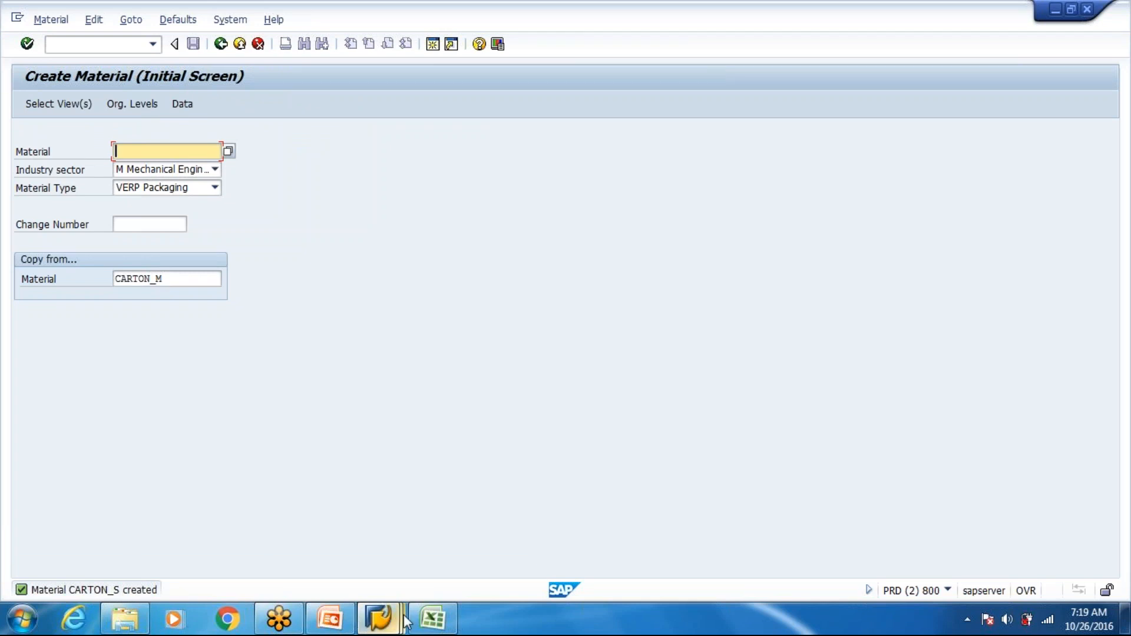
# - Switch to the Customizing: Execute Project window, exit to SAP Easy Access and close that session
pyautogui.click(386, 626)
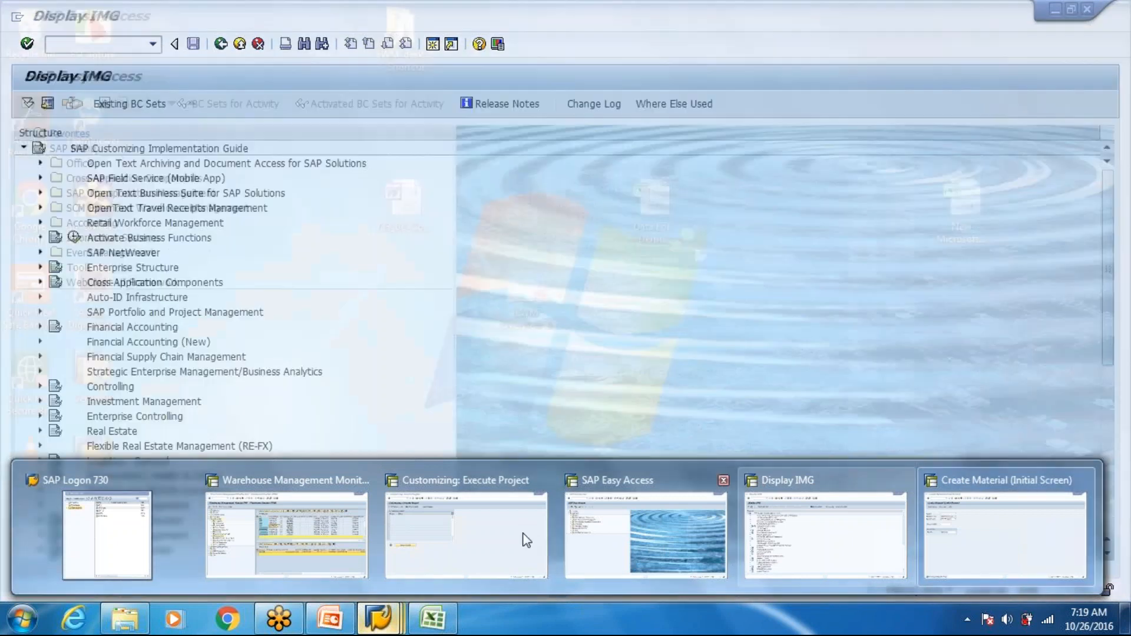
pyautogui.click(524, 538)
pyautogui.click(239, 43)
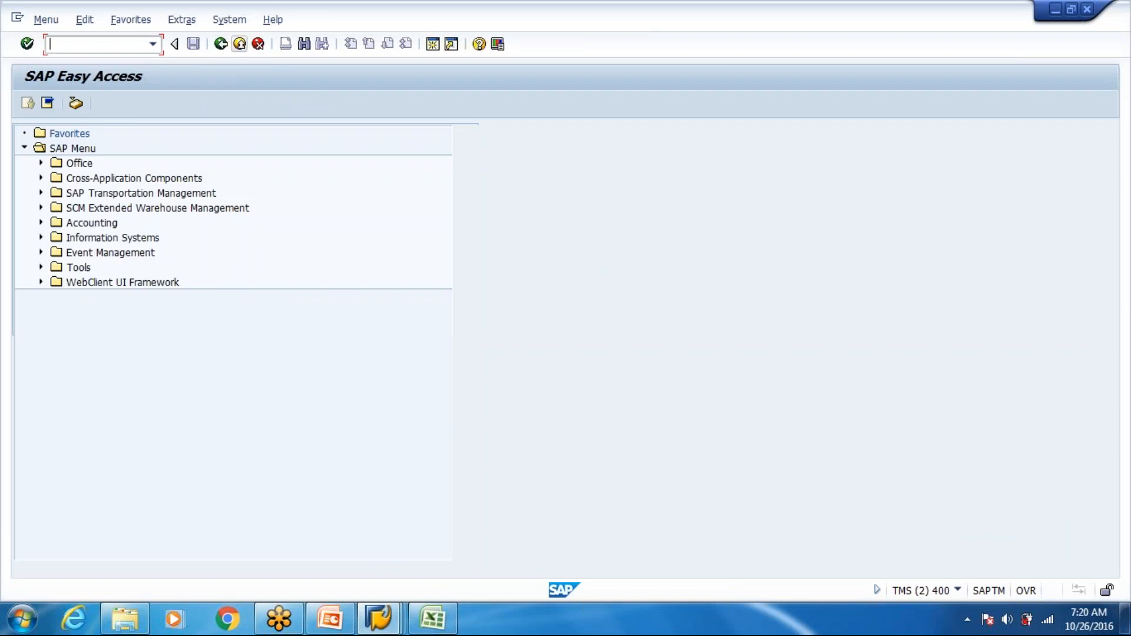
pyautogui.click(239, 44)
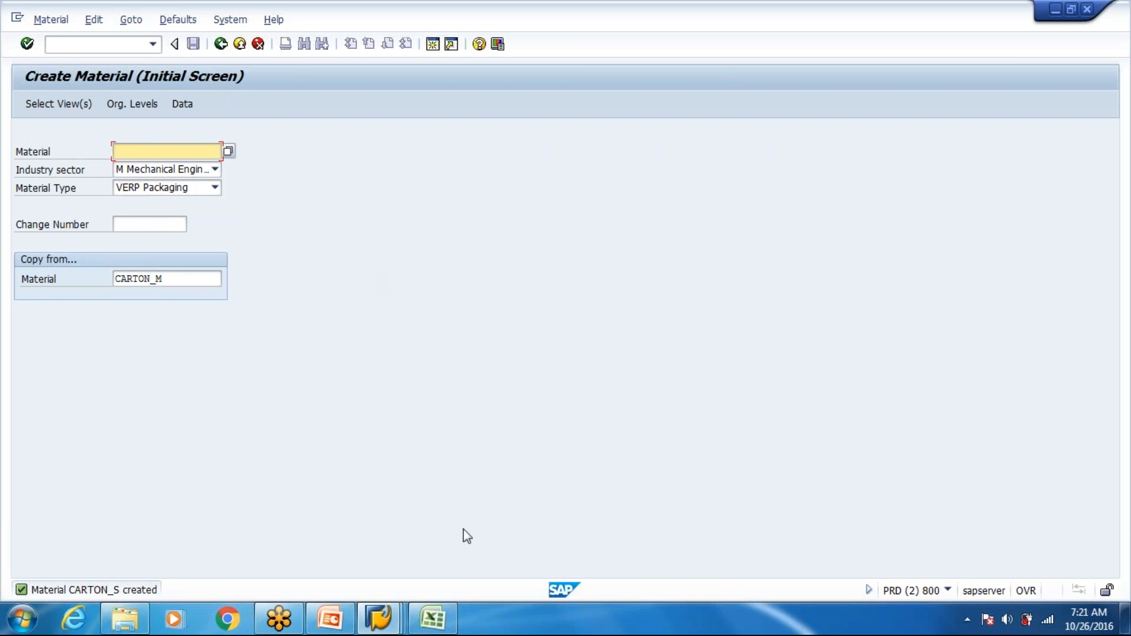
# - Switch to the Data For Demo workbook in Excel and bring up Sheet1 with the product group mapping
pyautogui.click(431, 618)
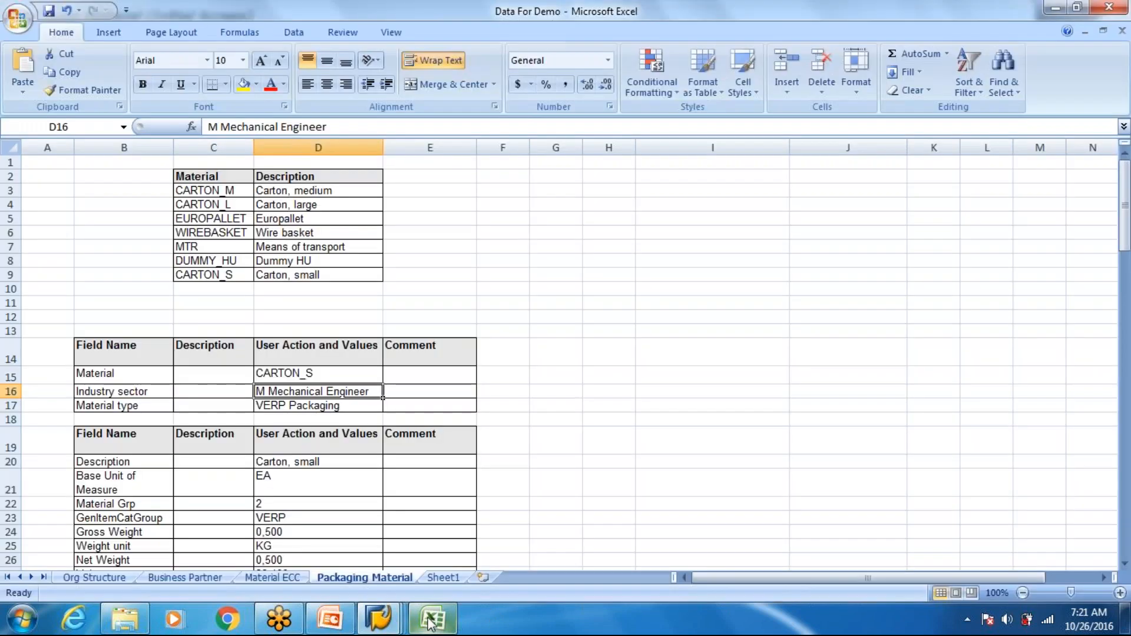
pyautogui.click(443, 577)
pyautogui.press('Up')
pyautogui.press('Right')
pyautogui.click(186, 286)
pyautogui.click(244, 281)
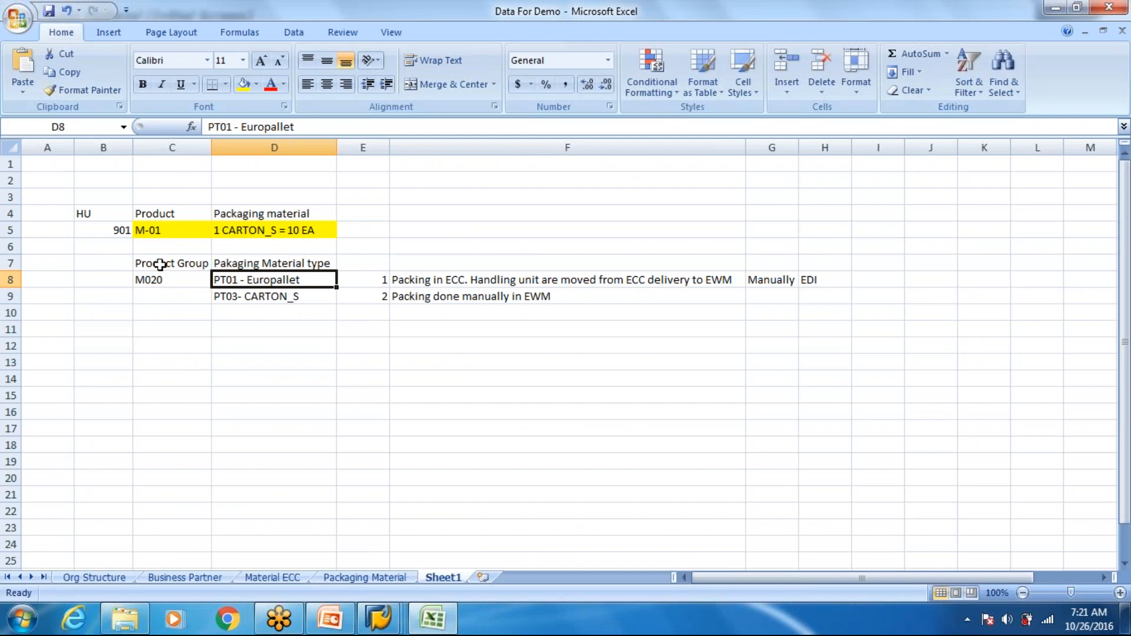
# - Examine how product group M020 maps to packaging material types PT01 - Europallet and PT03- CARTON_S
pyautogui.click(240, 267)
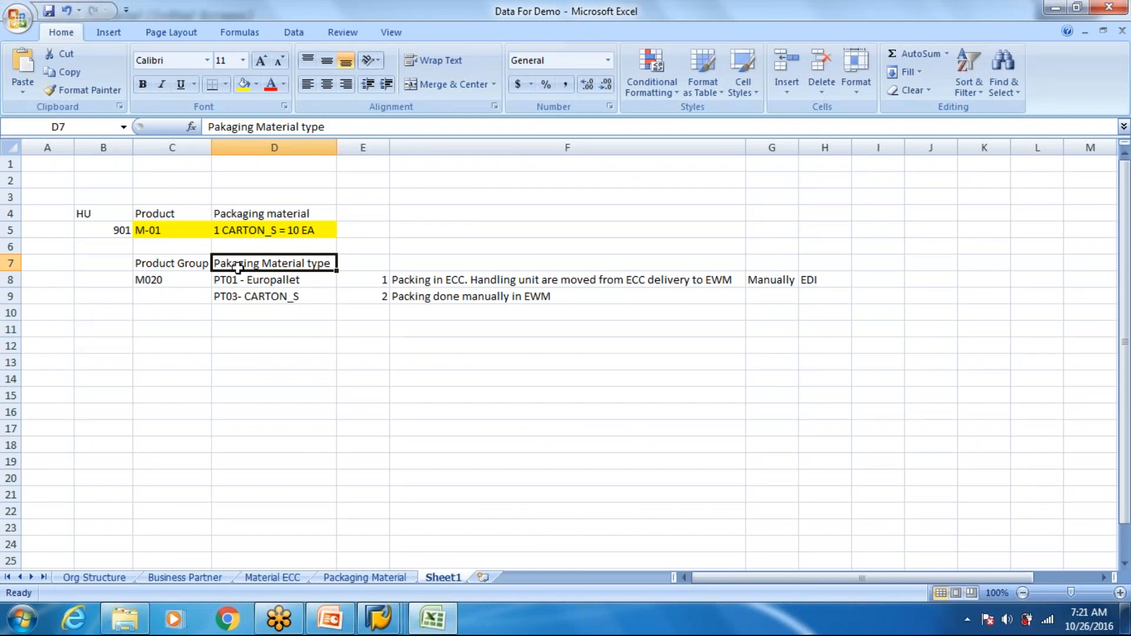
pyautogui.click(227, 280)
pyautogui.click(251, 296)
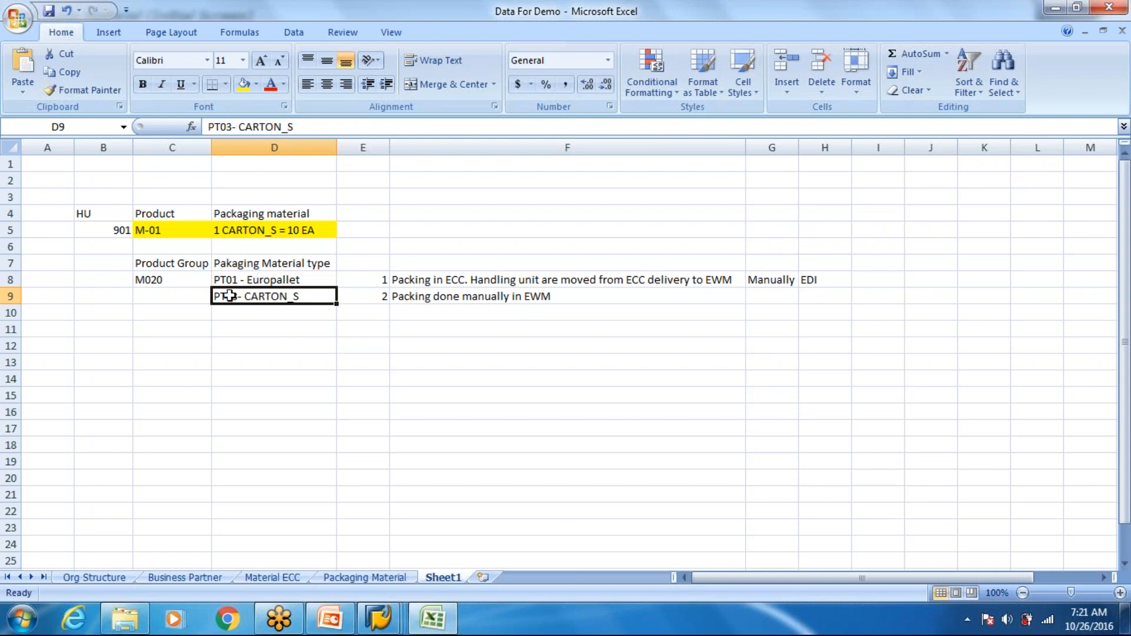
pyautogui.moveTo(229, 283); pyautogui.dragTo(232, 295)
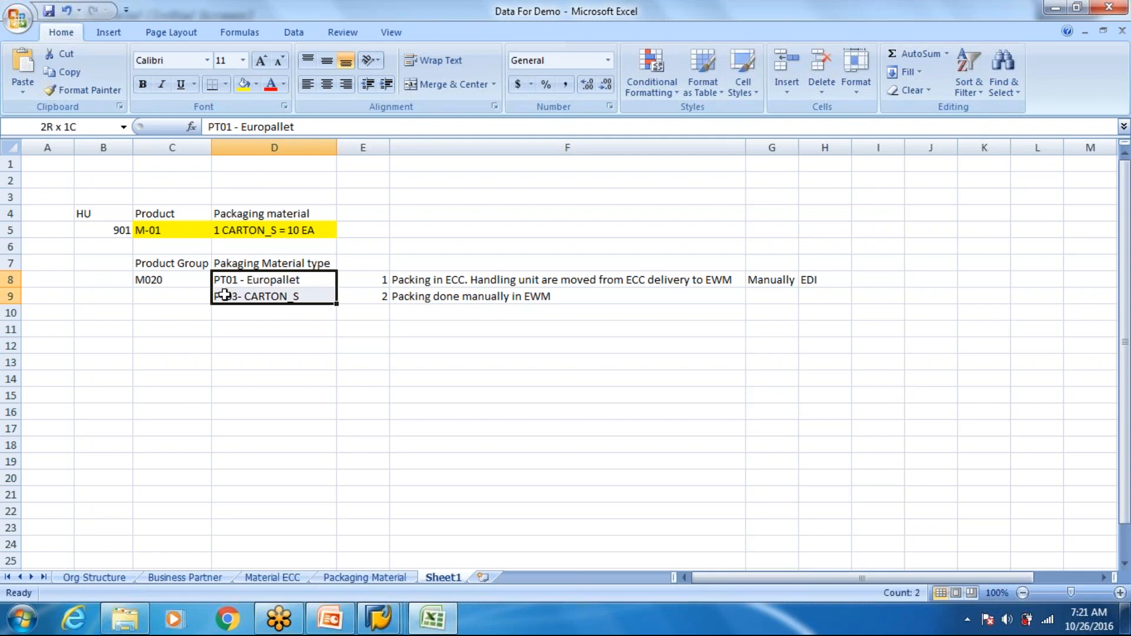
pyautogui.click(228, 283)
pyautogui.press('Down')
pyautogui.press('Up')
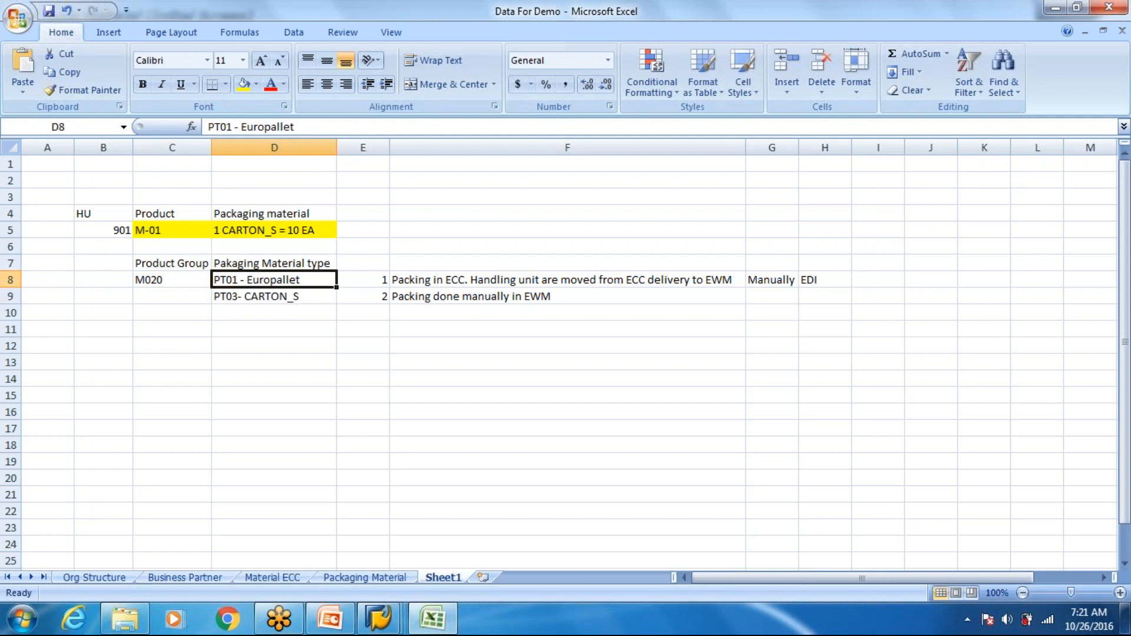
pyautogui.press('Down')
pyautogui.press('Up')
pyautogui.press('Down')
pyautogui.click(233, 279)
pyautogui.click(233, 362)
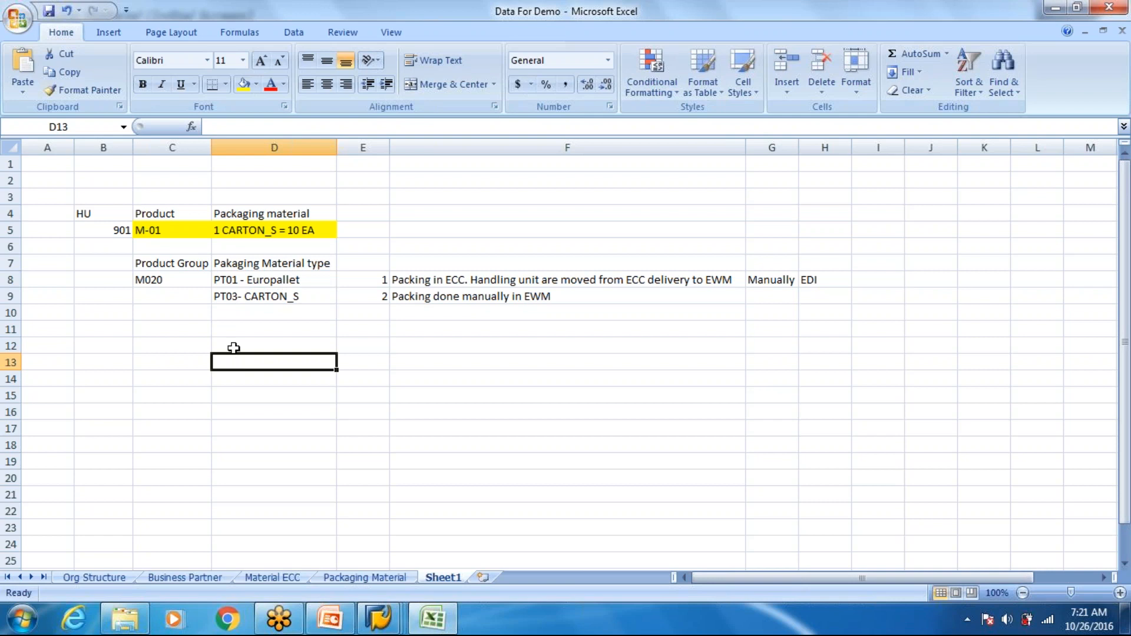
pyautogui.click(170, 281)
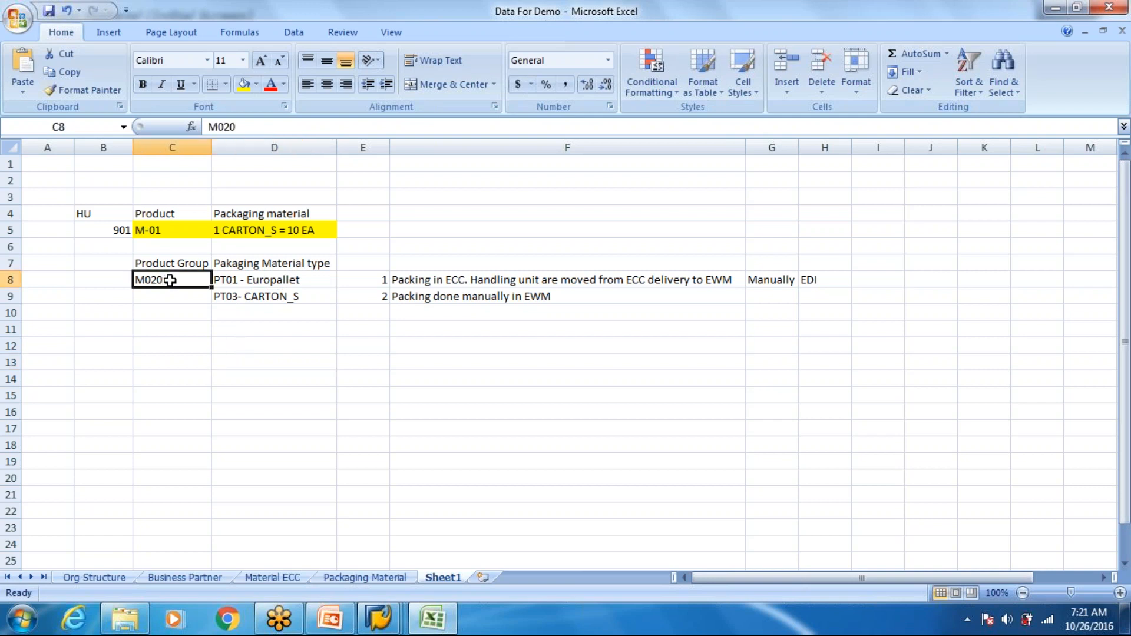
pyautogui.click(253, 282)
pyautogui.click(250, 299)
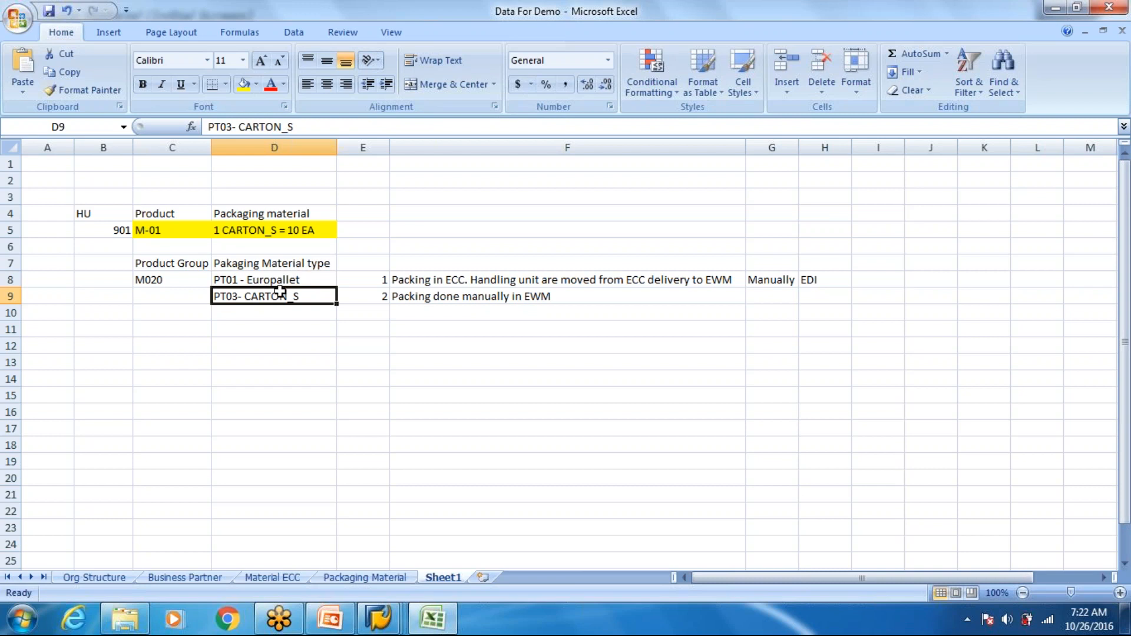
# - Enter "Config" in B11 and "Assign Packaging material Group to Packaging material type" in C11
pyautogui.click(92, 329)
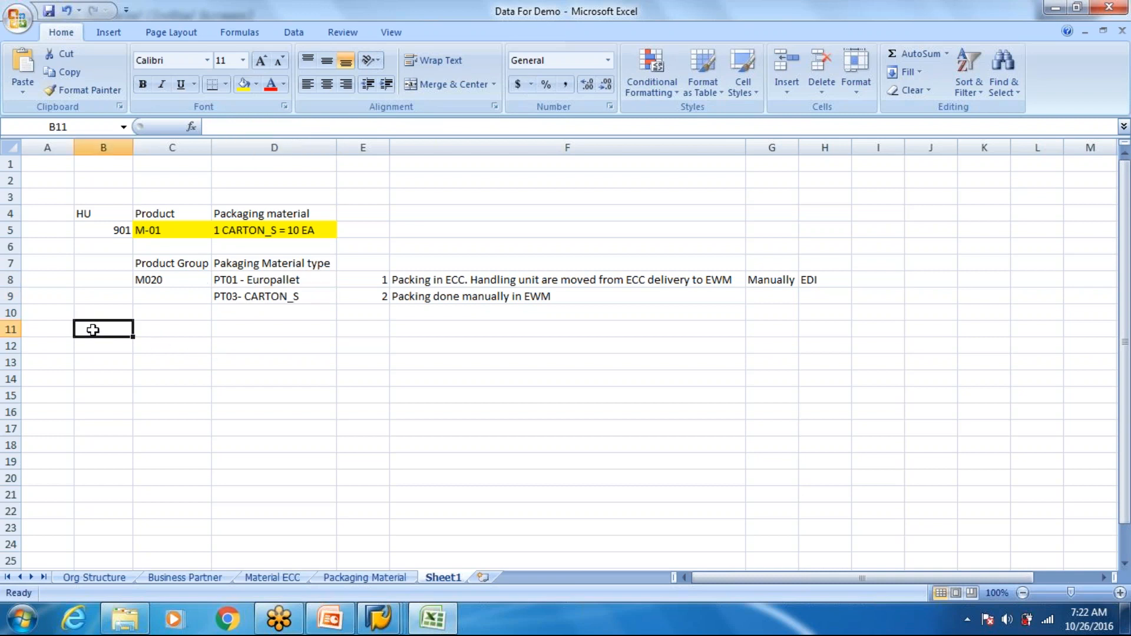
pyautogui.write('Config')
pyautogui.press('Tab')
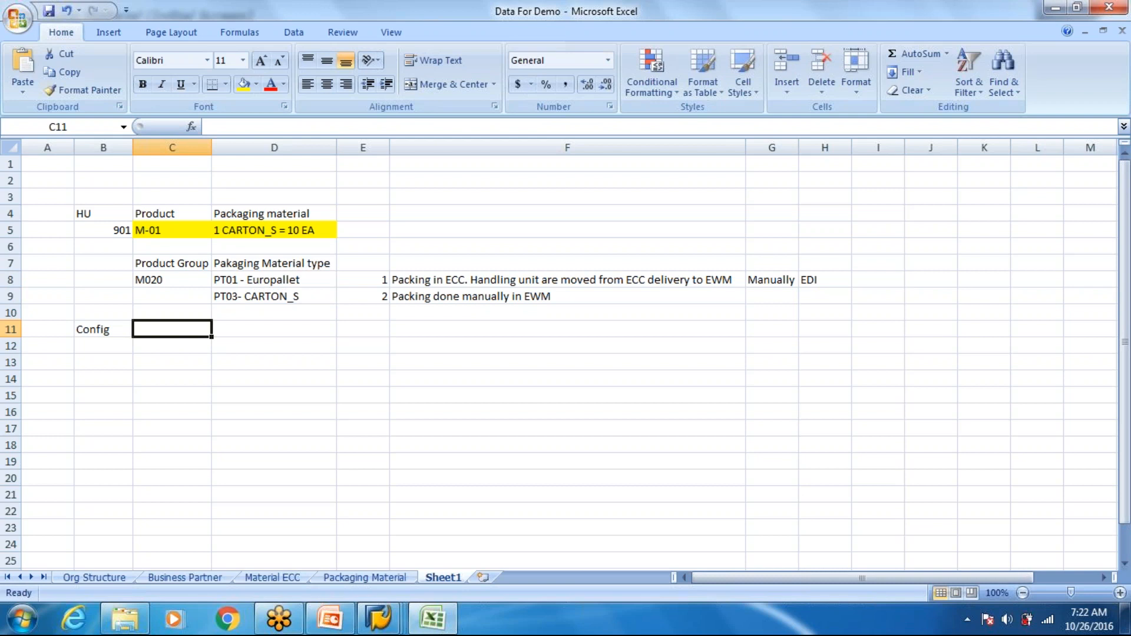
pyautogui.write('Assign Packaging material Group to')
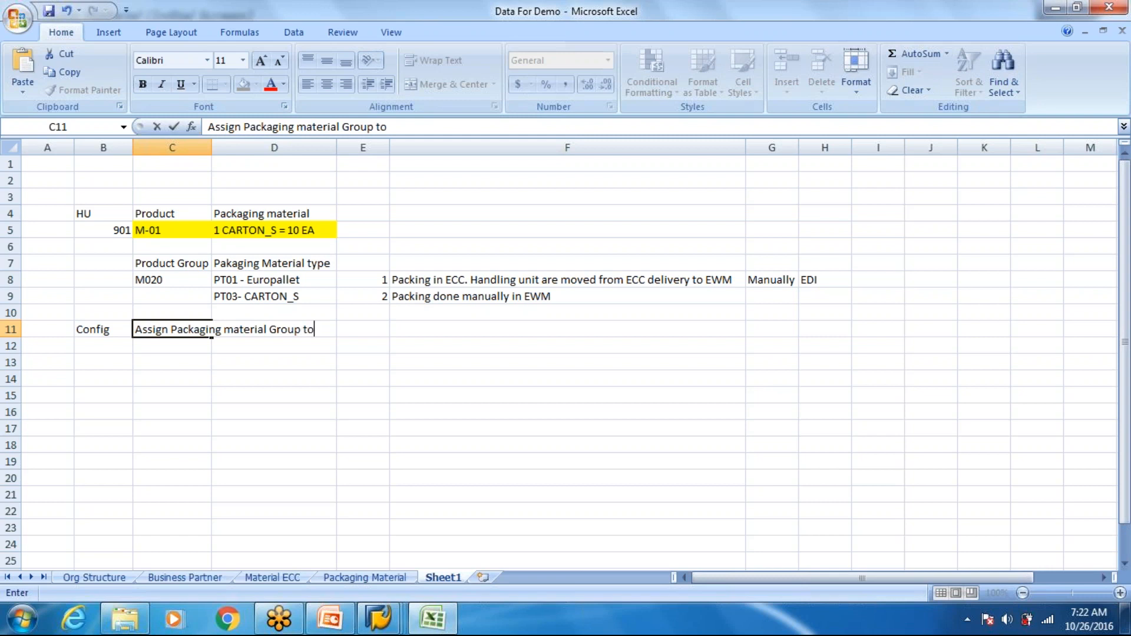
pyautogui.write(' Ma')
pyautogui.write('atera')
pyautogui.press('BackSpace')
pyautogui.write('i')
pyautogui.press('BackSpace')
pyautogui.press('BackSpace')
pyautogui.press('BackSpace')
pyautogui.press('BackSpace')
pyautogui.press('BackSpace')
pyautogui.press('BackSpace')
pyautogui.write('Packaging material type')
pyautogui.press('Return')
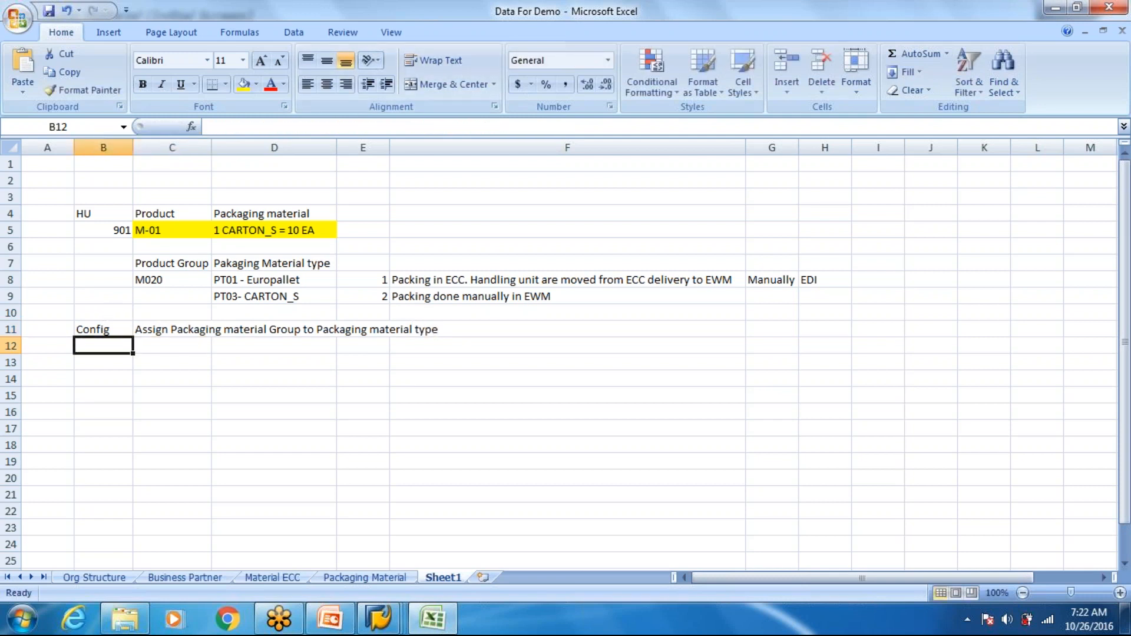
# - Widen column D and make the "Config" label in B11 bold
pyautogui.moveTo(336, 147); pyautogui.dragTo(436, 151)
pyautogui.click(175, 279)
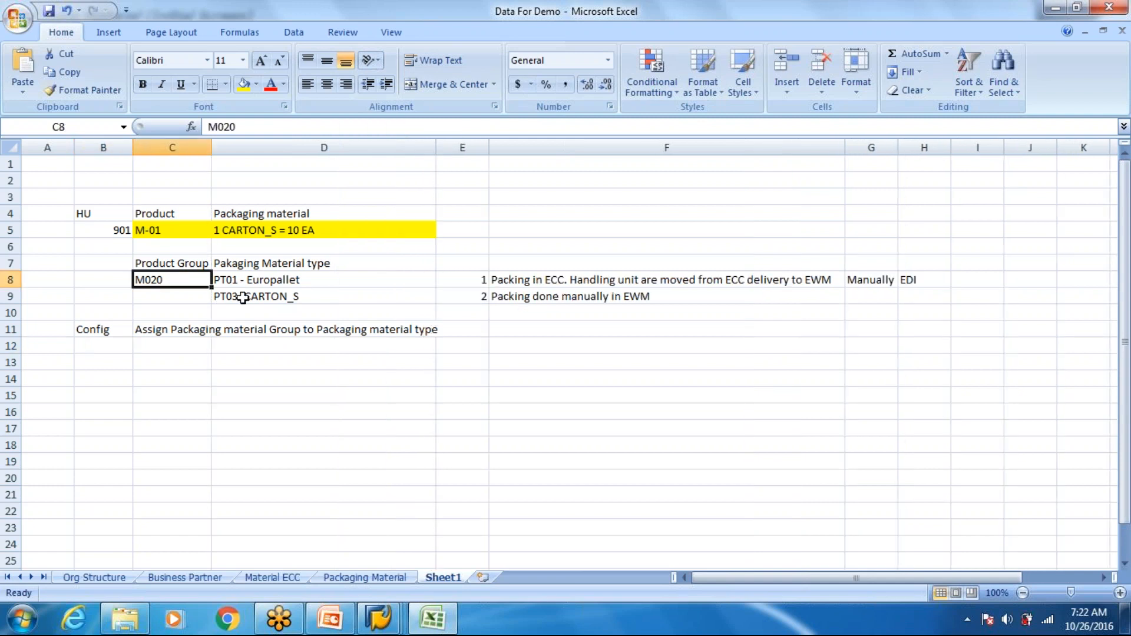
pyautogui.click(169, 328)
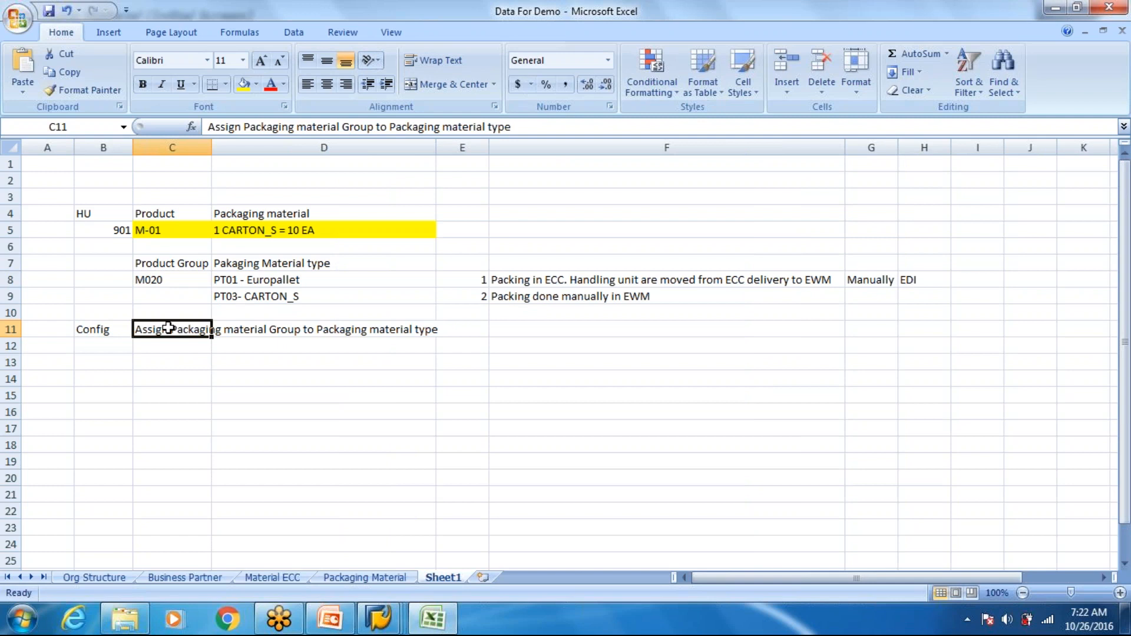
pyautogui.click(171, 380)
pyautogui.click(104, 333)
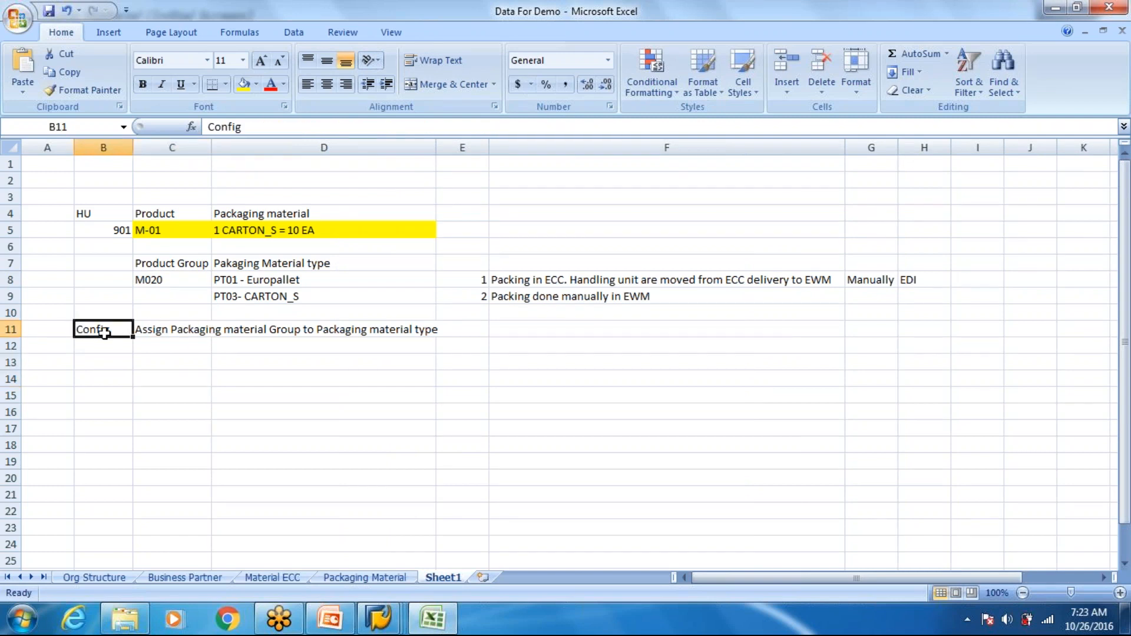
pyautogui.hotkey('ctrl', 'b')
# - Enter "Height 3M" in B17 and "EUROPALLET" in C17
pyautogui.click(121, 427)
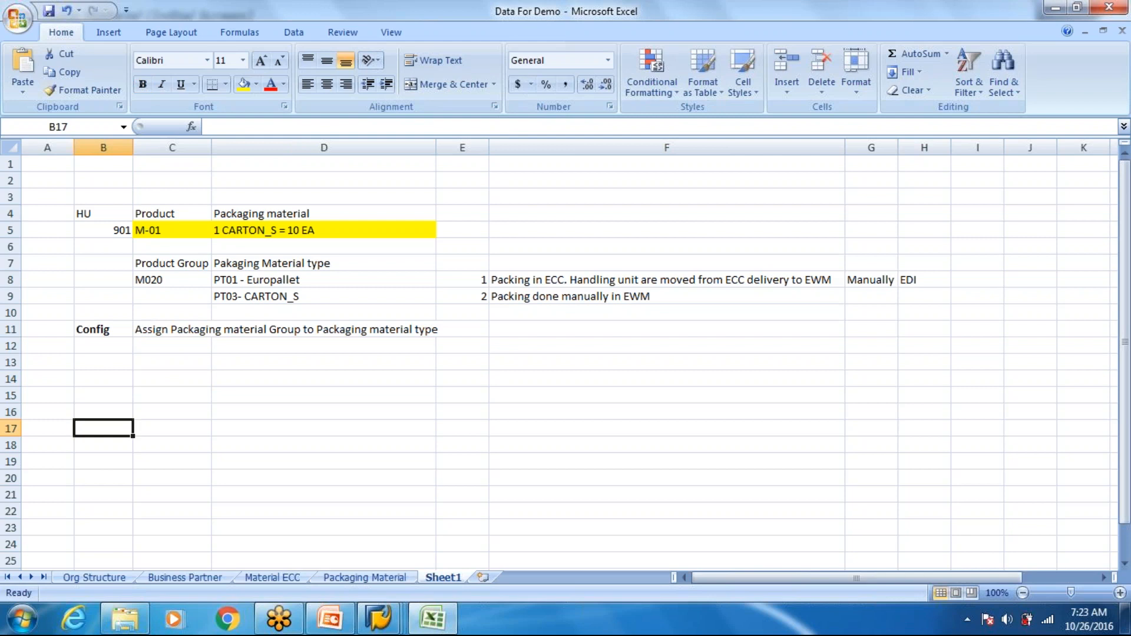
pyautogui.write('Height 3M')
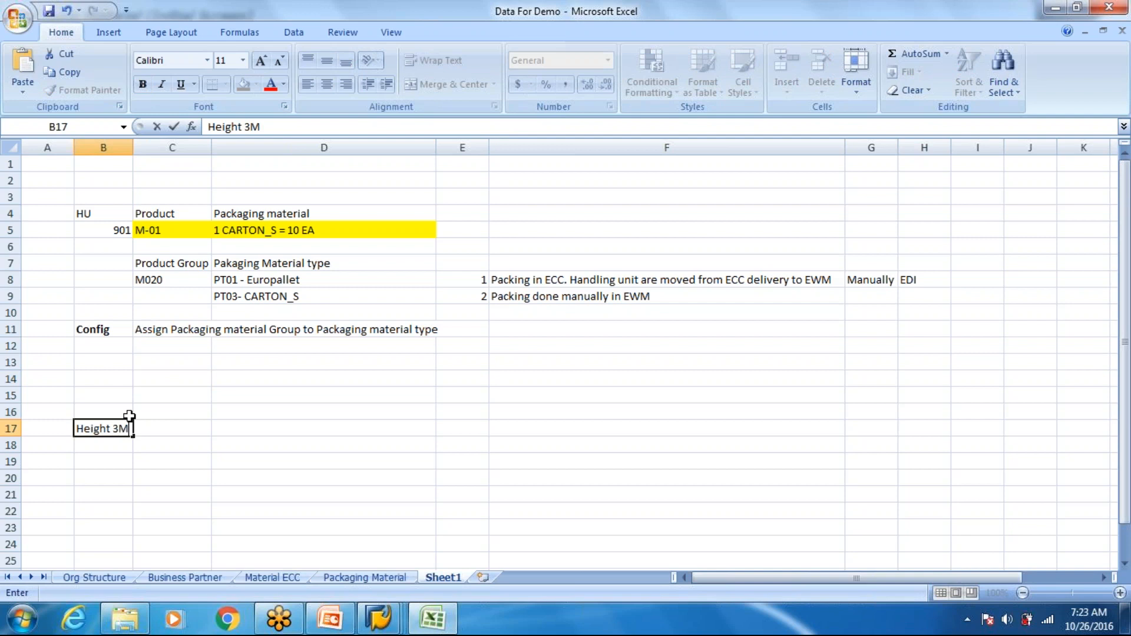
pyautogui.press('Tab')
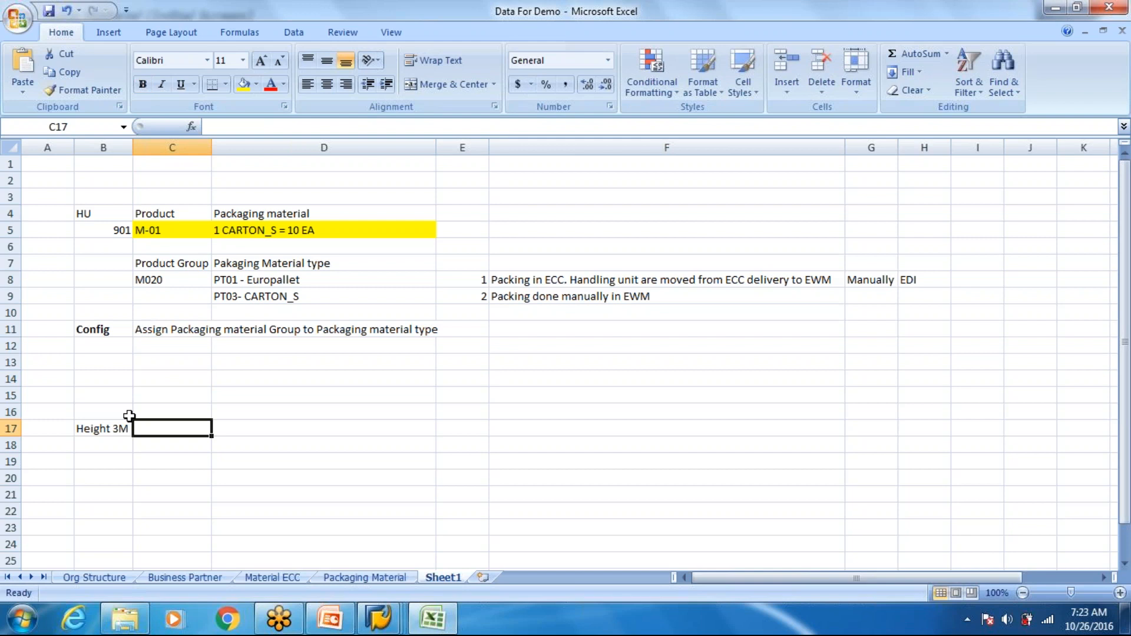
pyautogui.write('EUROPALLET')
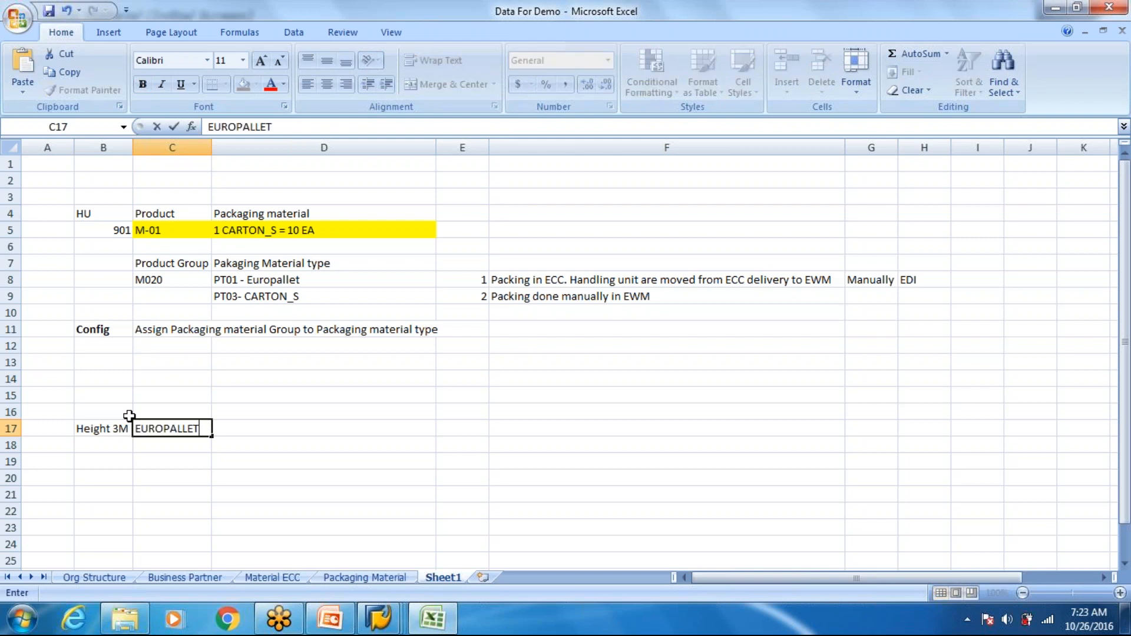
pyautogui.press('Return')
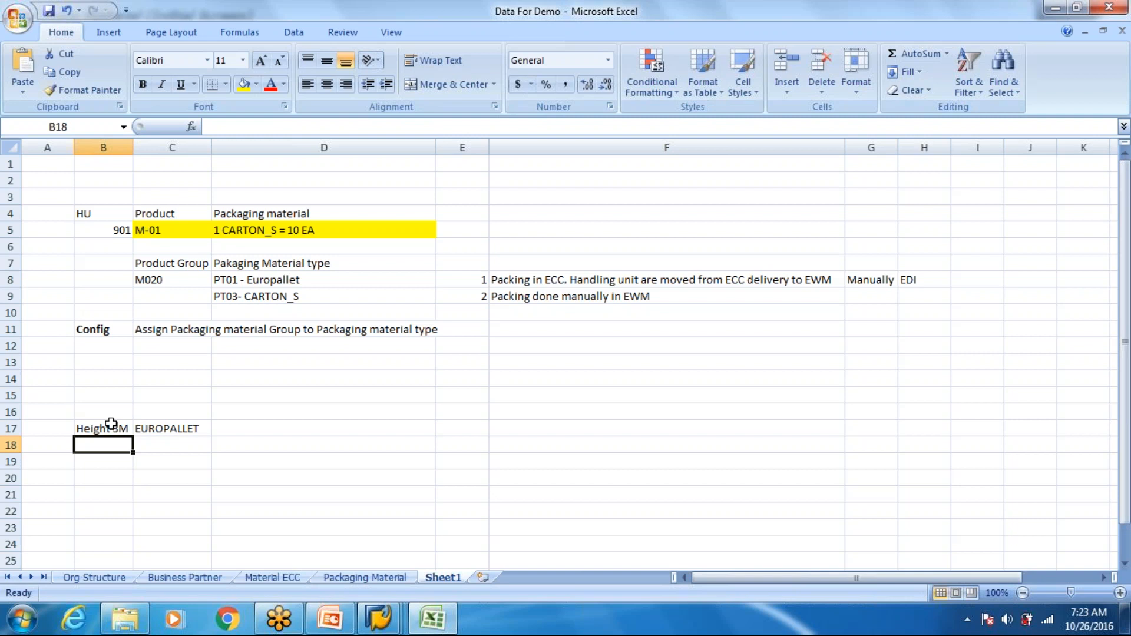
# - Label the example rows A, B, C, D, E and F in cells A17 to A22
pyautogui.click(63, 430)
pyautogui.write('A')
pyautogui.press('Return')
pyautogui.write('B')
pyautogui.press('Return')
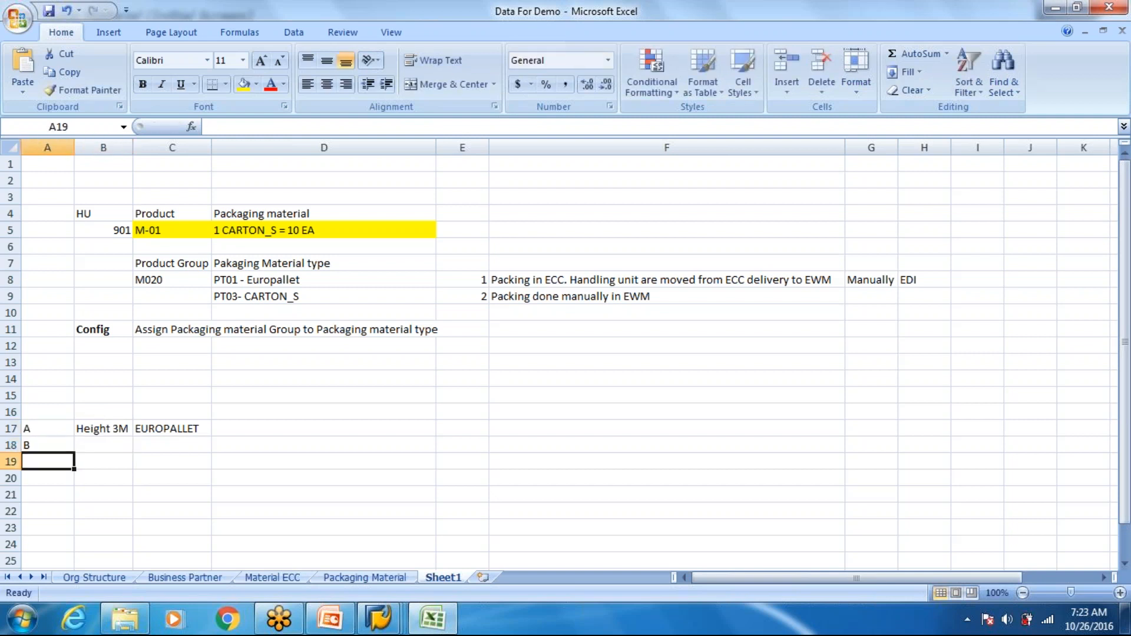
pyautogui.write('C')
pyautogui.press('Return')
pyautogui.write('D')
pyautogui.press('Return')
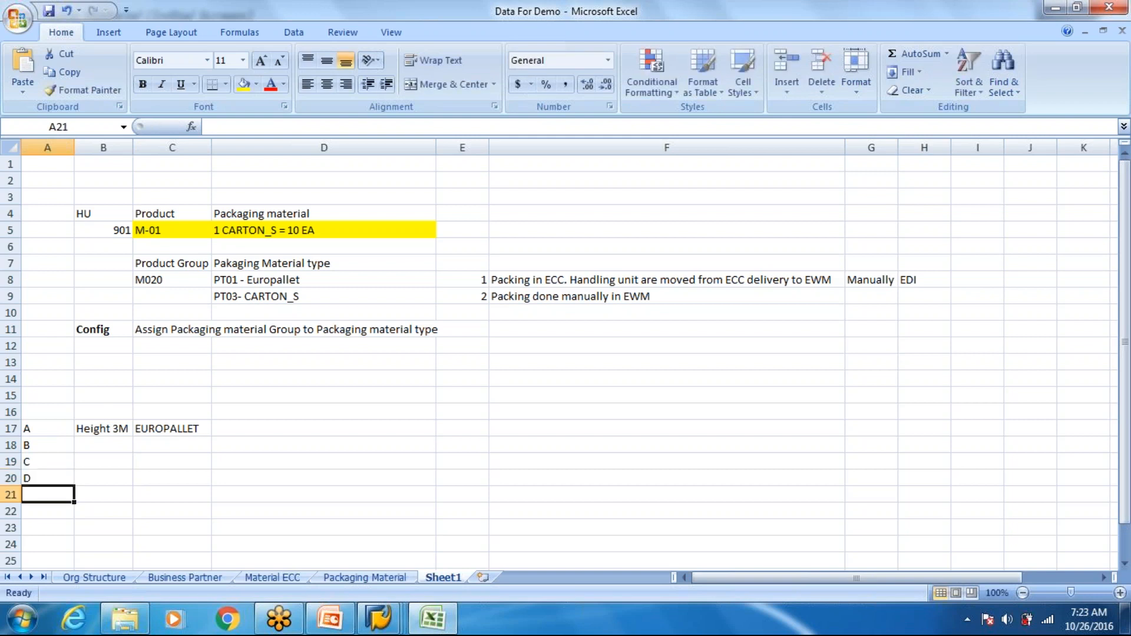
# - Copy the Height 3M and EUROPALLET entries from B17:C17 into rows 18 to 22
pyautogui.moveTo(103, 429); pyautogui.dragTo(156, 431)
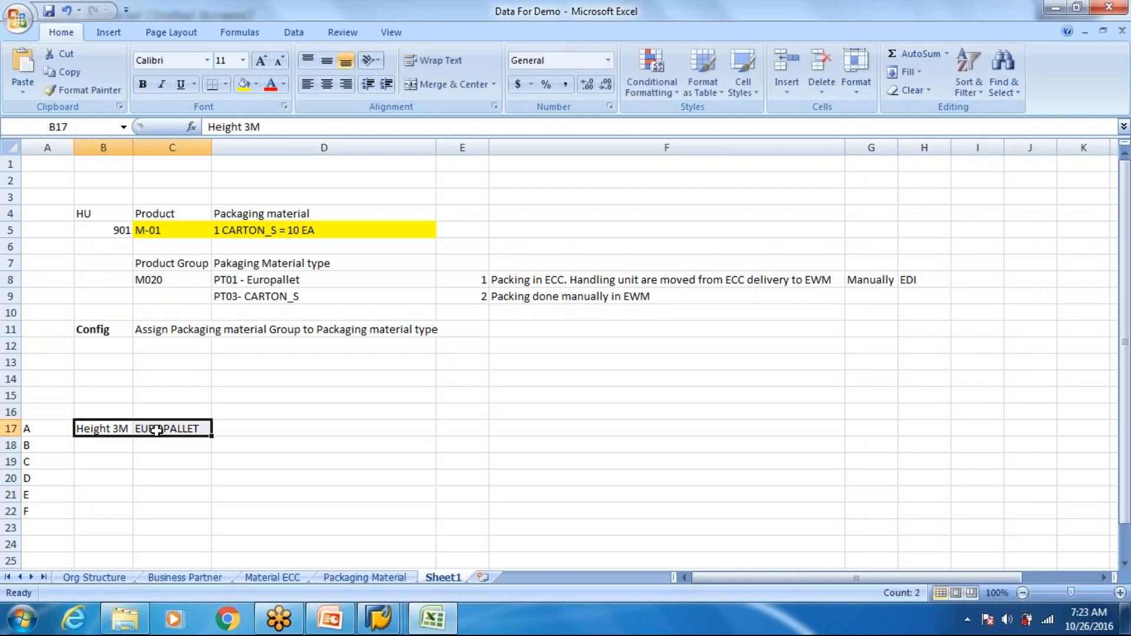
pyautogui.hotkey('ctrl', 'c')
pyautogui.press('Down')
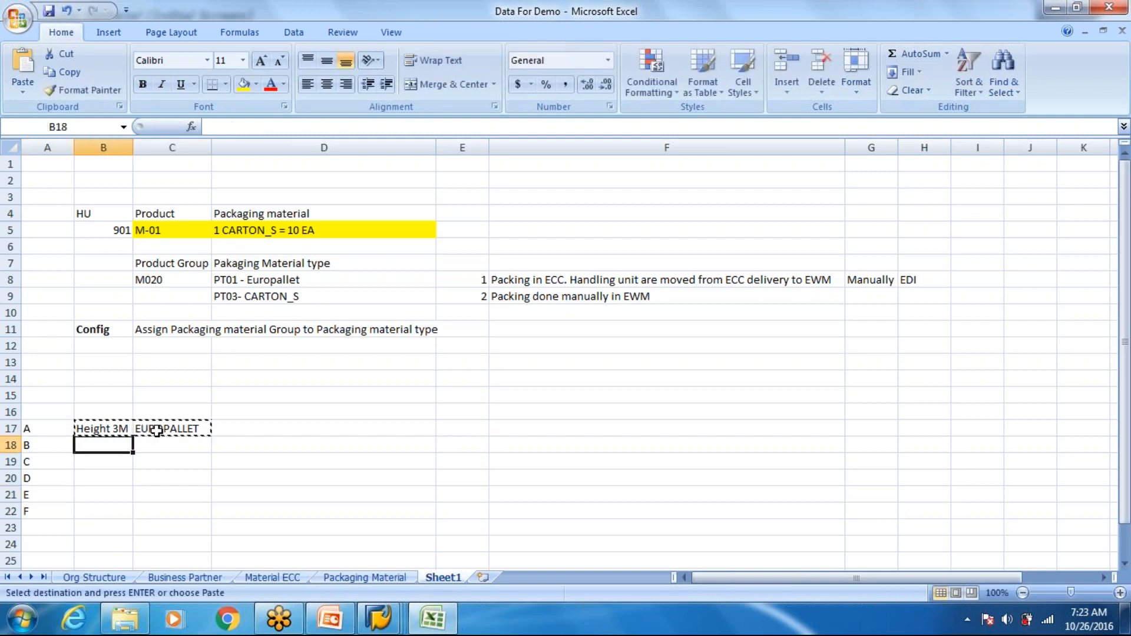
pyautogui.hotkey('shift', 'Down')
pyautogui.hotkey('shift', 'Down')
pyautogui.hotkey('shift', 'Down')
pyautogui.hotkey('shift', 'Down')
pyautogui.hotkey('ctrl', 'v')
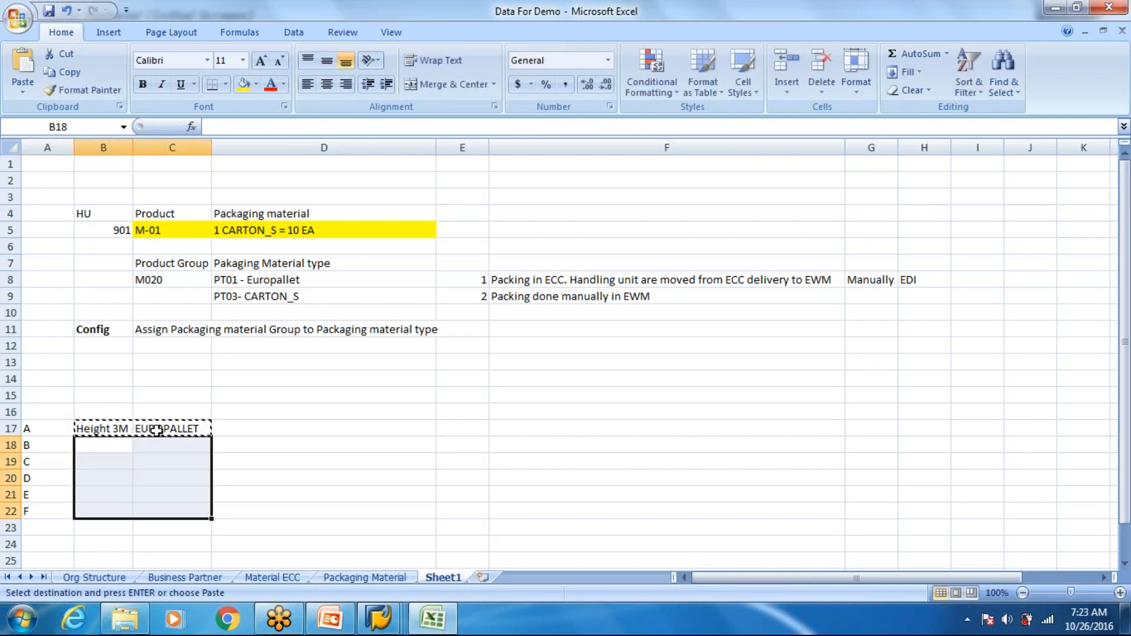
pyautogui.click(235, 438)
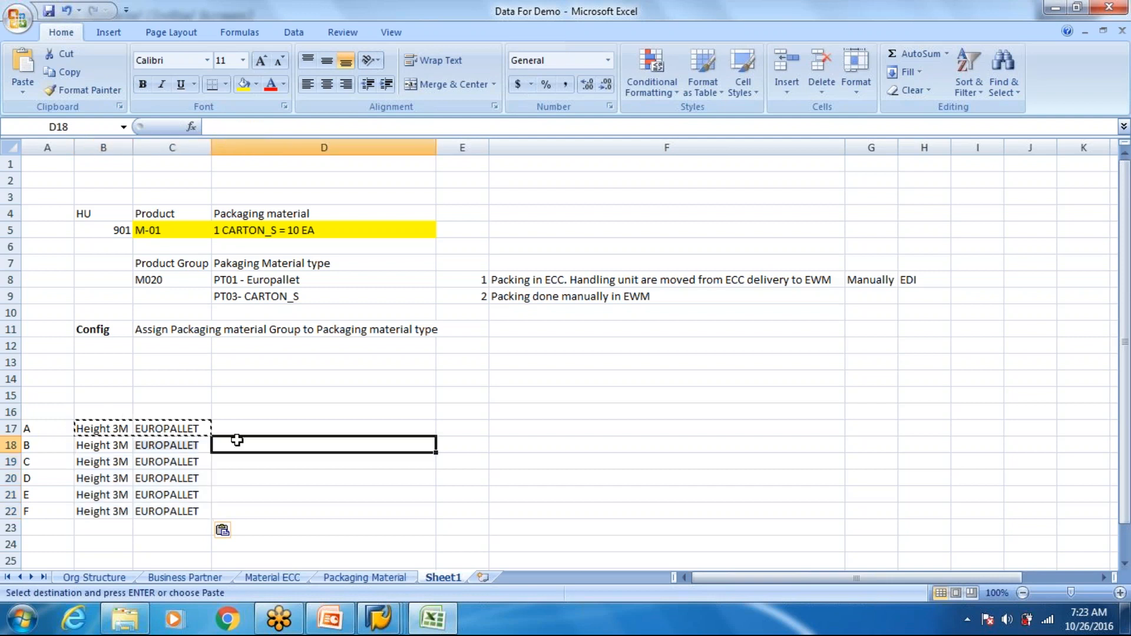
# - Enter "CARTON- 1M" in C24, correcting the misspelled word CARTON
pyautogui.click(151, 562)
pyautogui.doubleClick(136, 538)
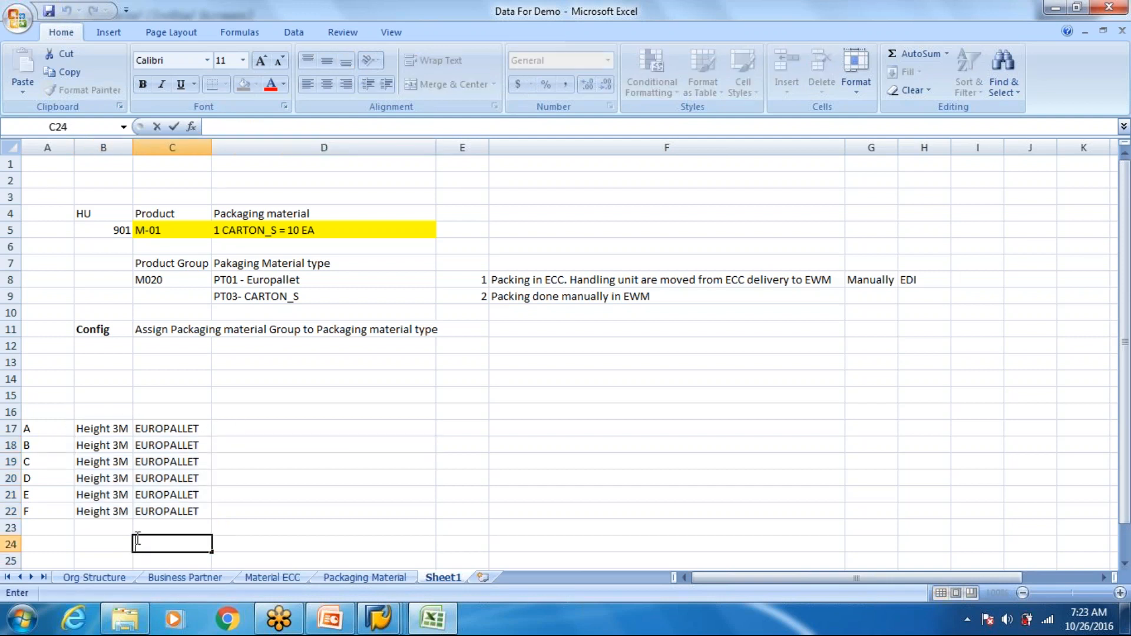
pyautogui.write('CAROON- 1')
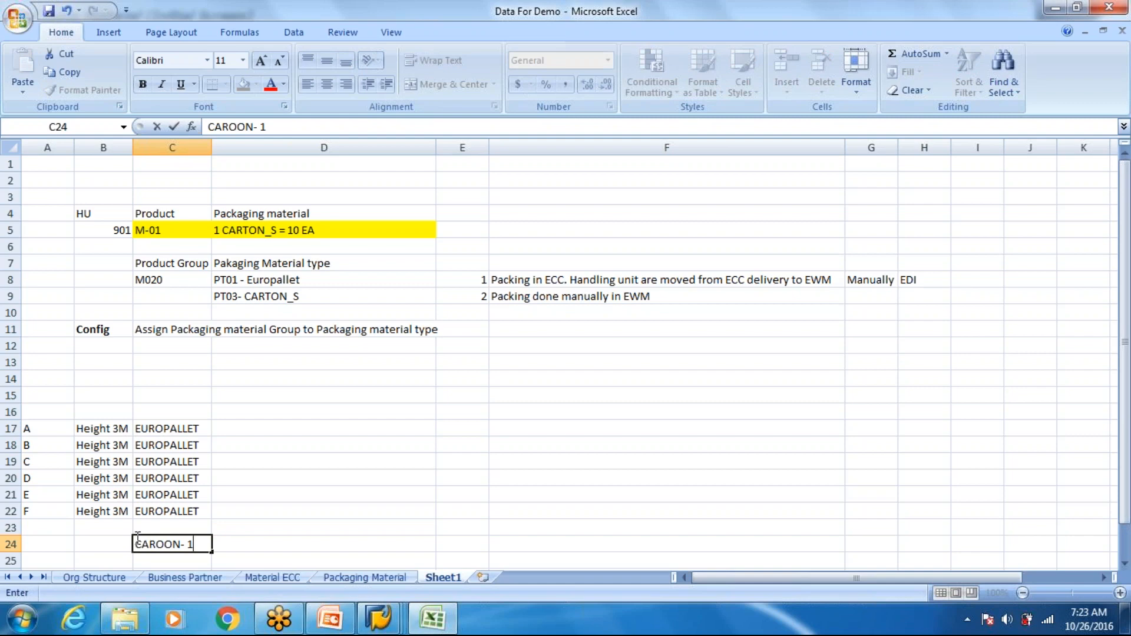
pyautogui.write('M')
pyautogui.click(217, 415)
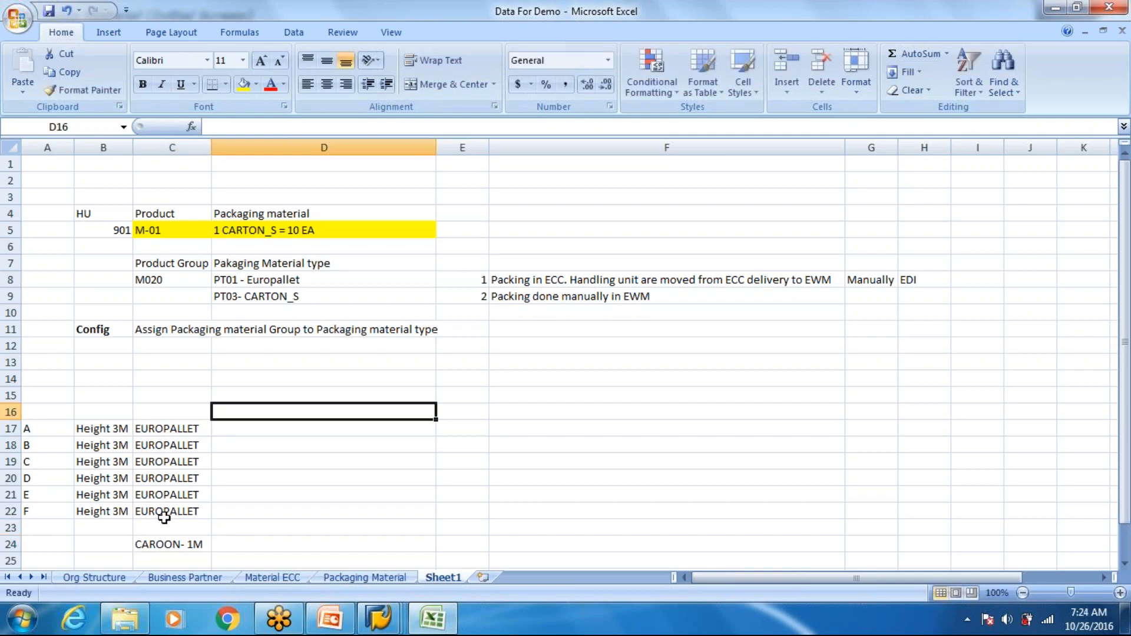
pyautogui.doubleClick(161, 543)
pyautogui.press('BackSpace')
pyautogui.write('T')
pyautogui.click(277, 491)
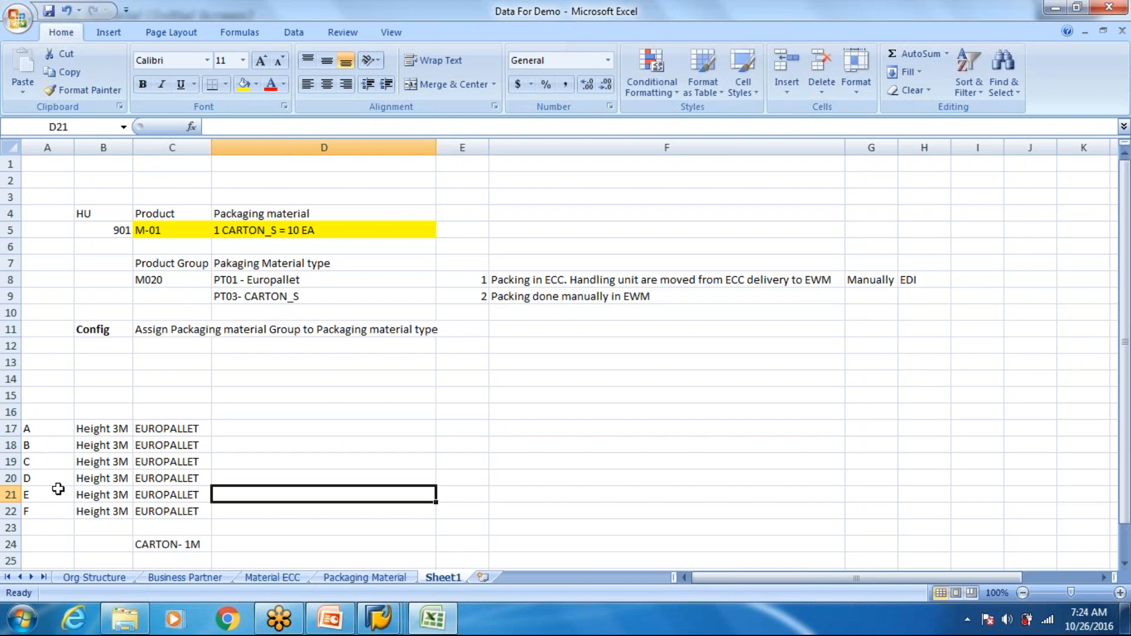
# - Enter "PT01" in C16 as the packaging material type above the EUROPALLET entries
pyautogui.click(462, 429)
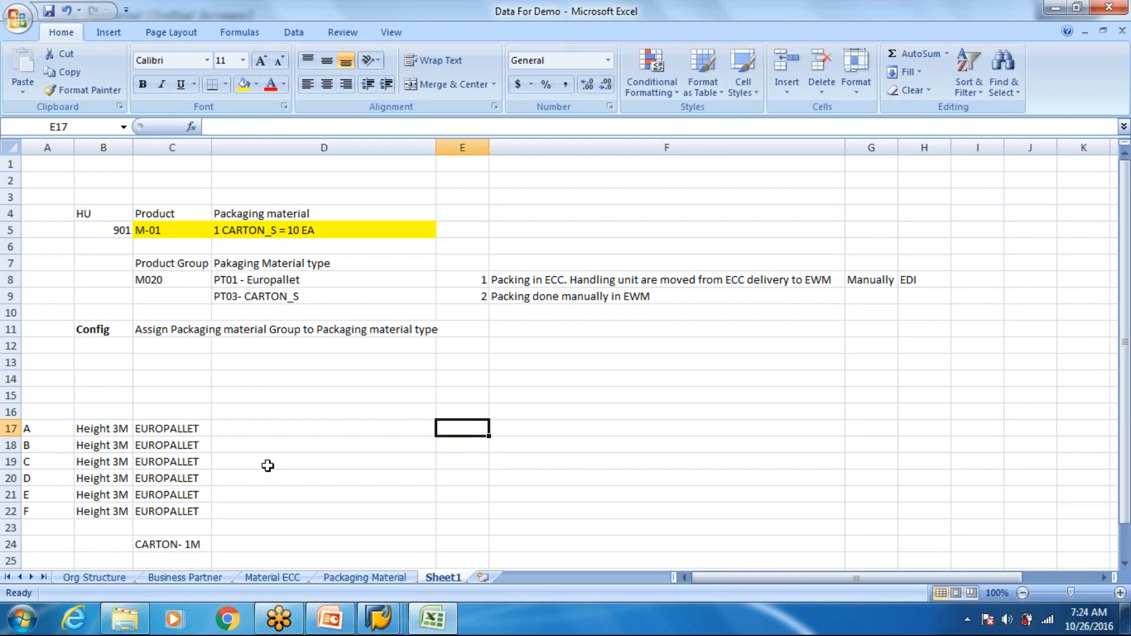
pyautogui.moveTo(180, 445); pyautogui.dragTo(183, 412)
pyautogui.click(183, 412)
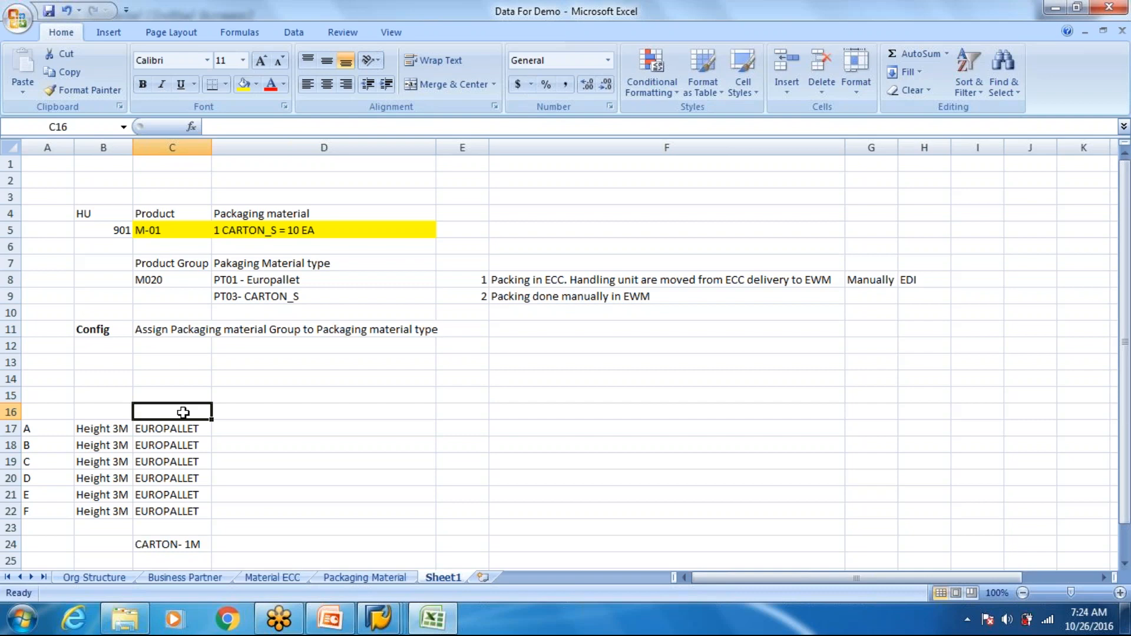
pyautogui.write('PT01')
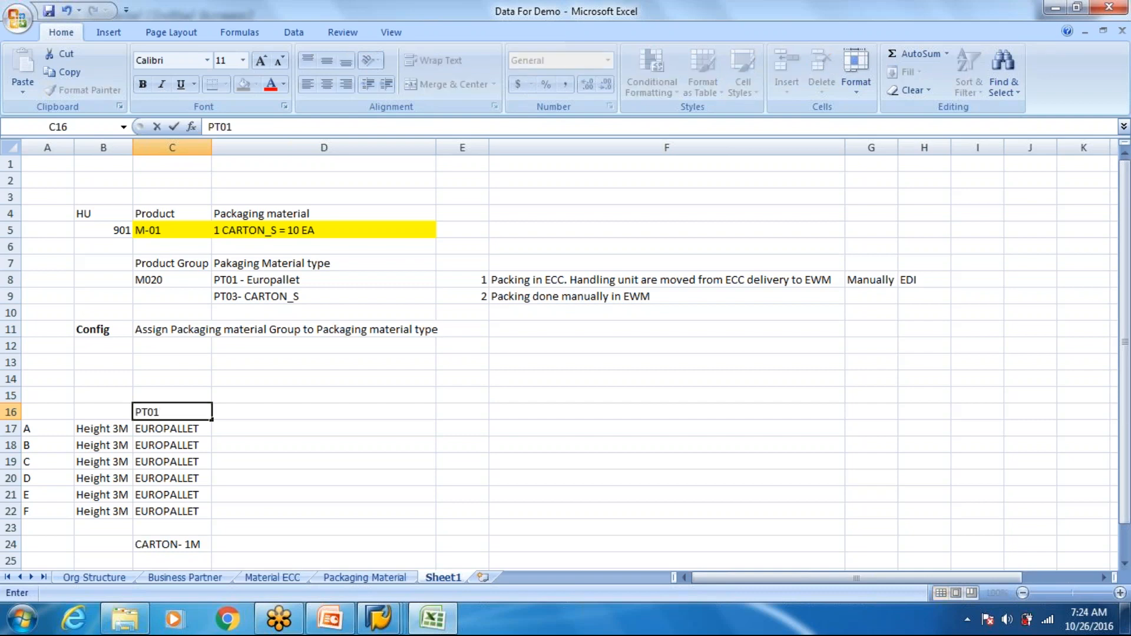
pyautogui.press('Return')
pyautogui.press('Down')
pyautogui.press('Down')
pyautogui.press('Down')
pyautogui.press('Down')
pyautogui.press('Down')
pyautogui.press('Down')
pyautogui.press('Down')
pyautogui.press('Down')
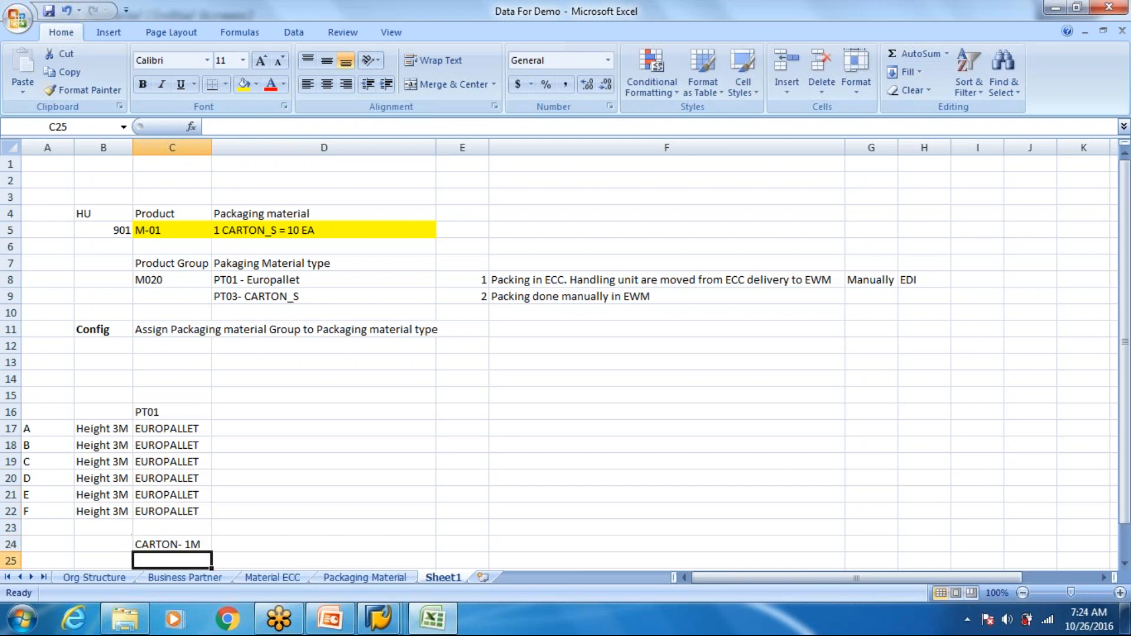
# - Enter "PG03" in C25 directly below the CARTON- 1M entry
pyautogui.write('PG03')
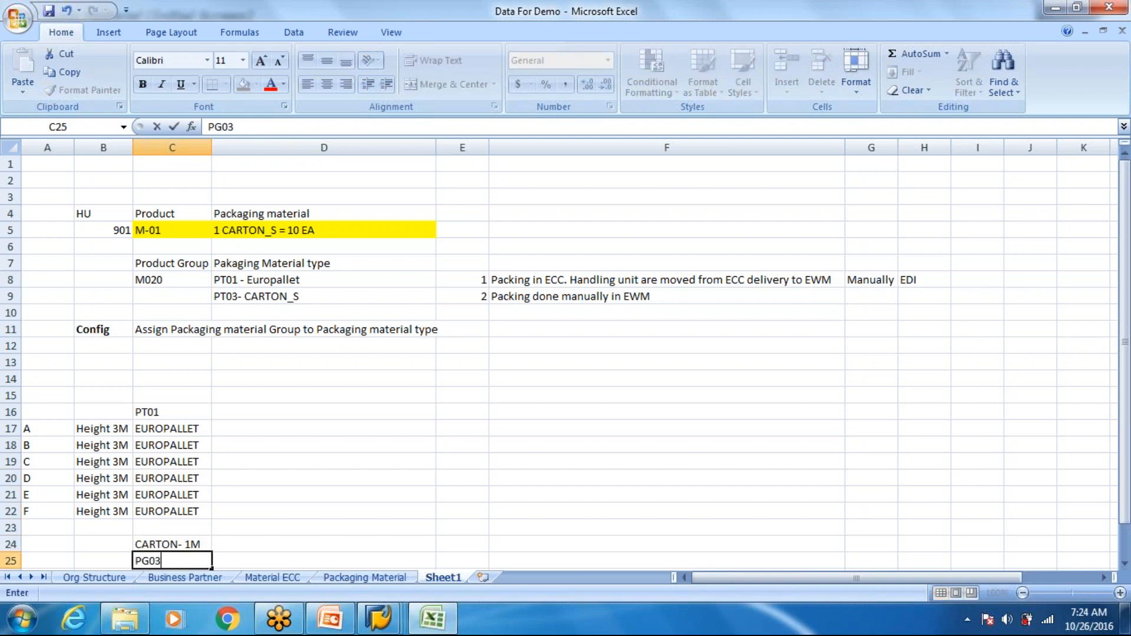
pyautogui.press('Return')
pyautogui.moveTo(185, 410); pyautogui.dragTo(187, 486)
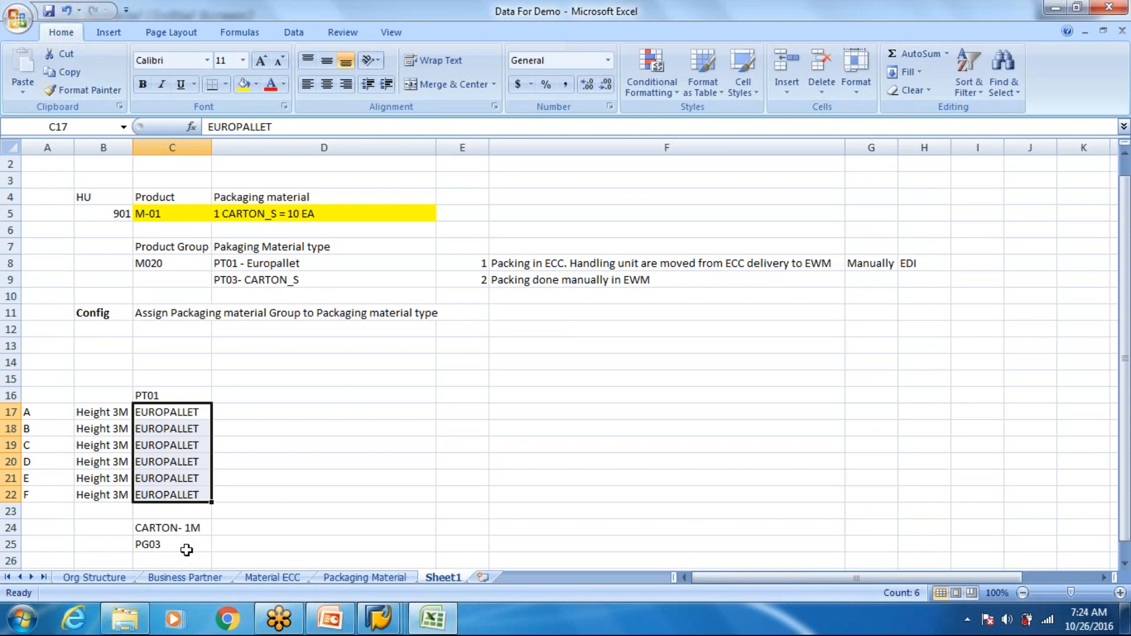
pyautogui.click(157, 526)
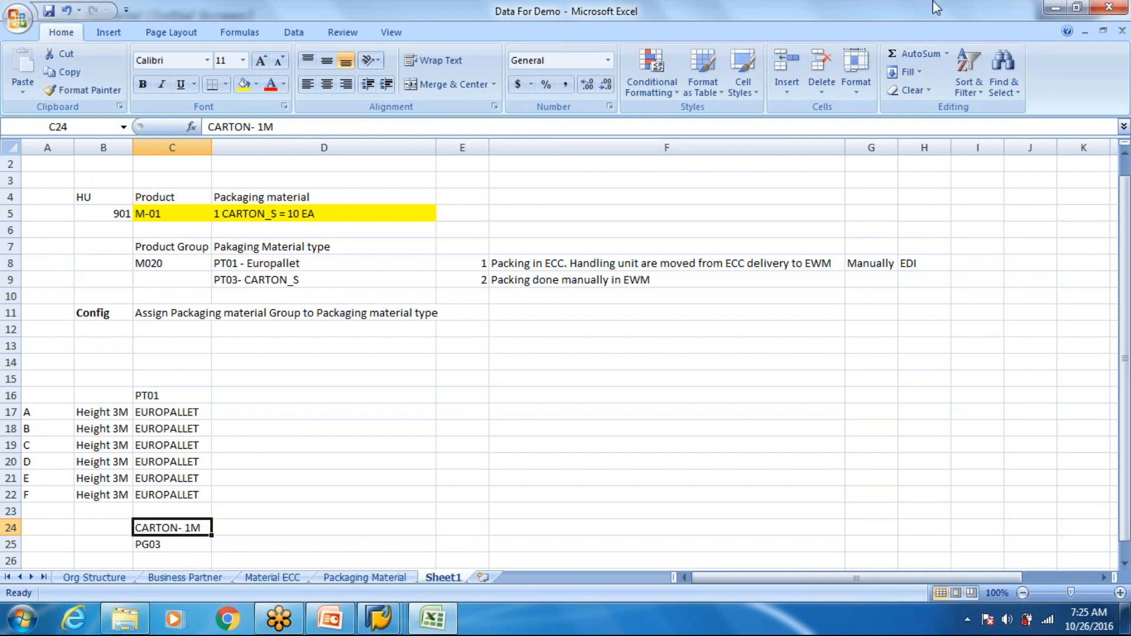
pyautogui.hotkey('alt', 'Tab')
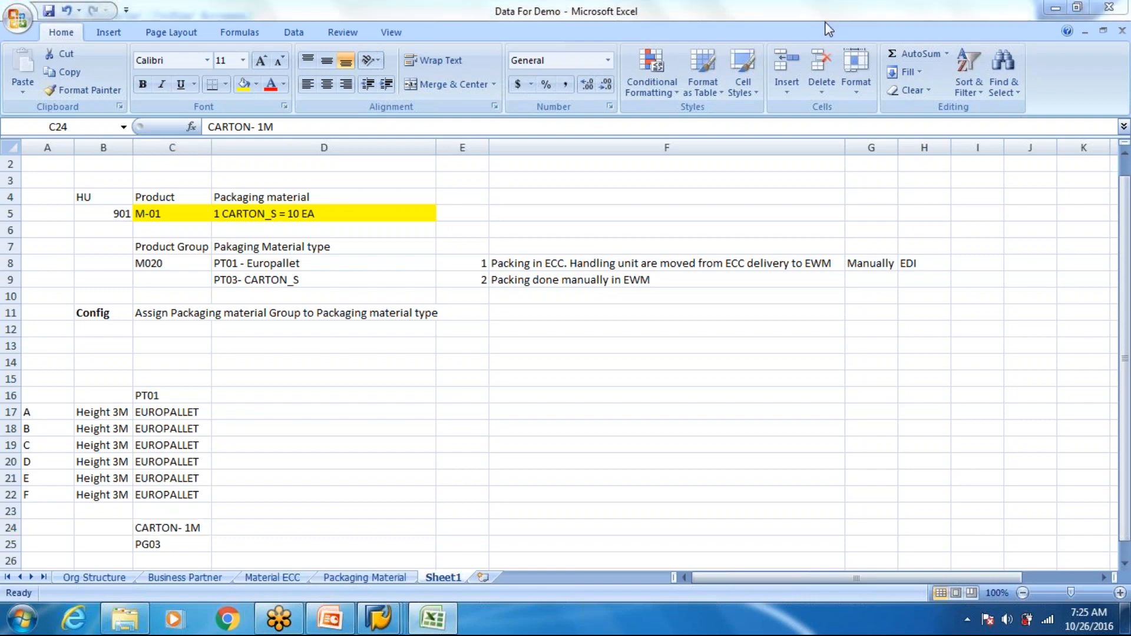
pyautogui.click(180, 527)
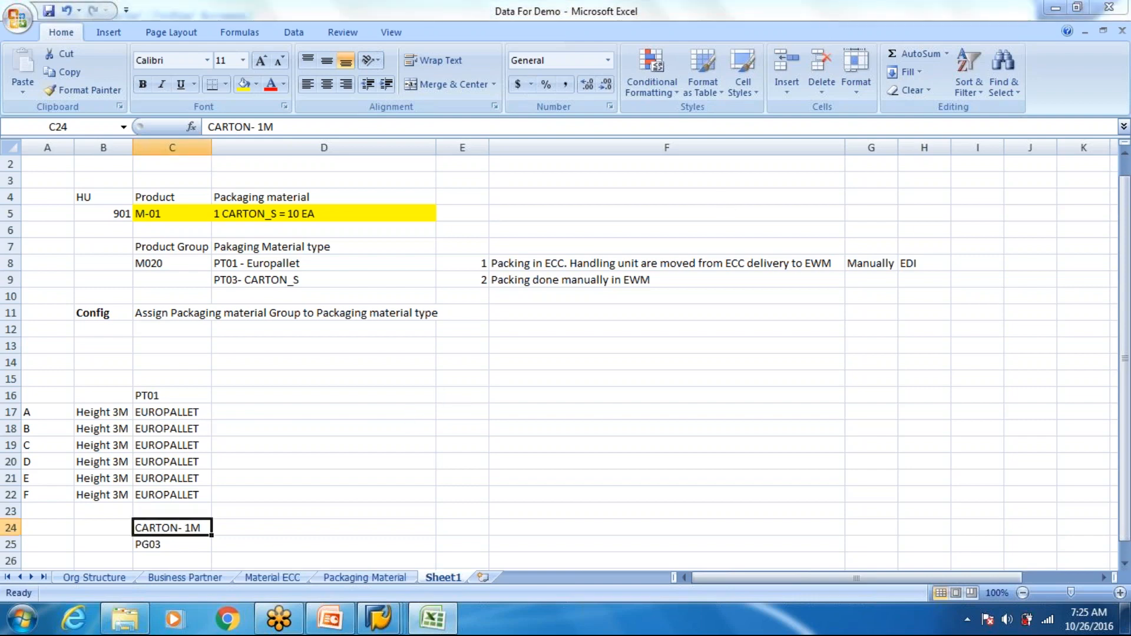
pyautogui.click(169, 544)
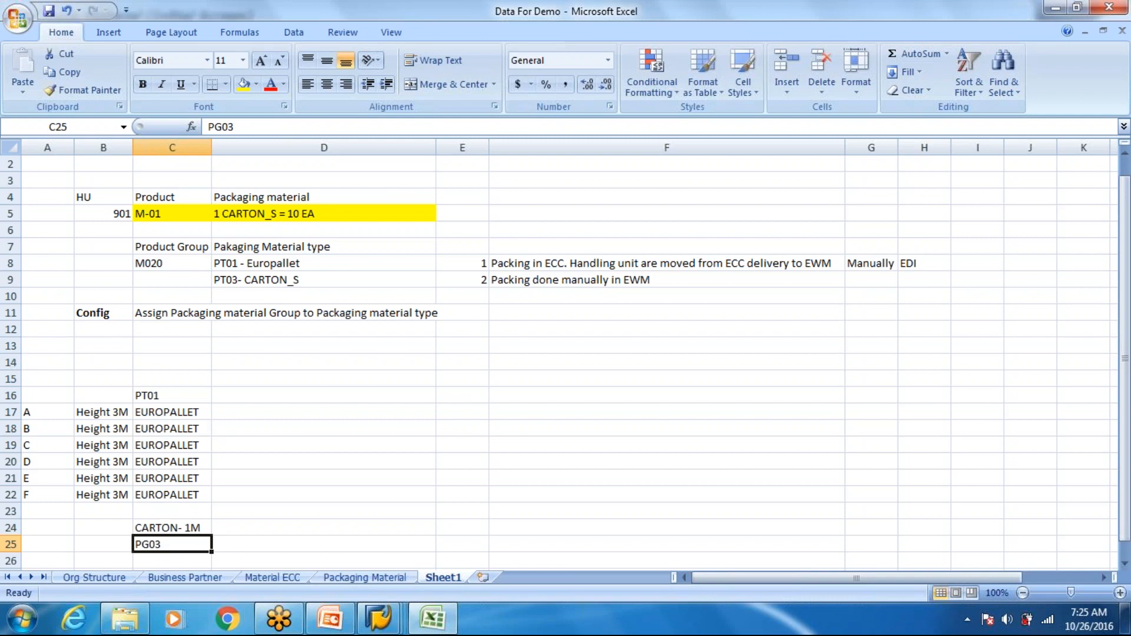
# - Delete the empty rows 13 and 14 above the packing example
pyautogui.moveTo(11, 362); pyautogui.dragTo(11, 346)
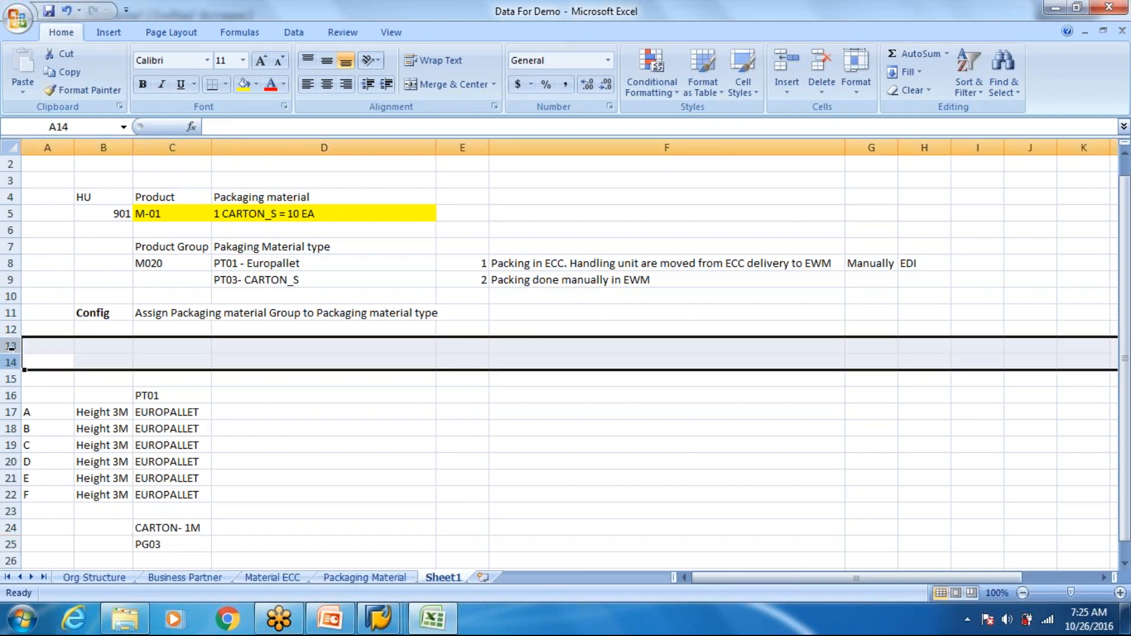
pyautogui.rightClick(11, 347)
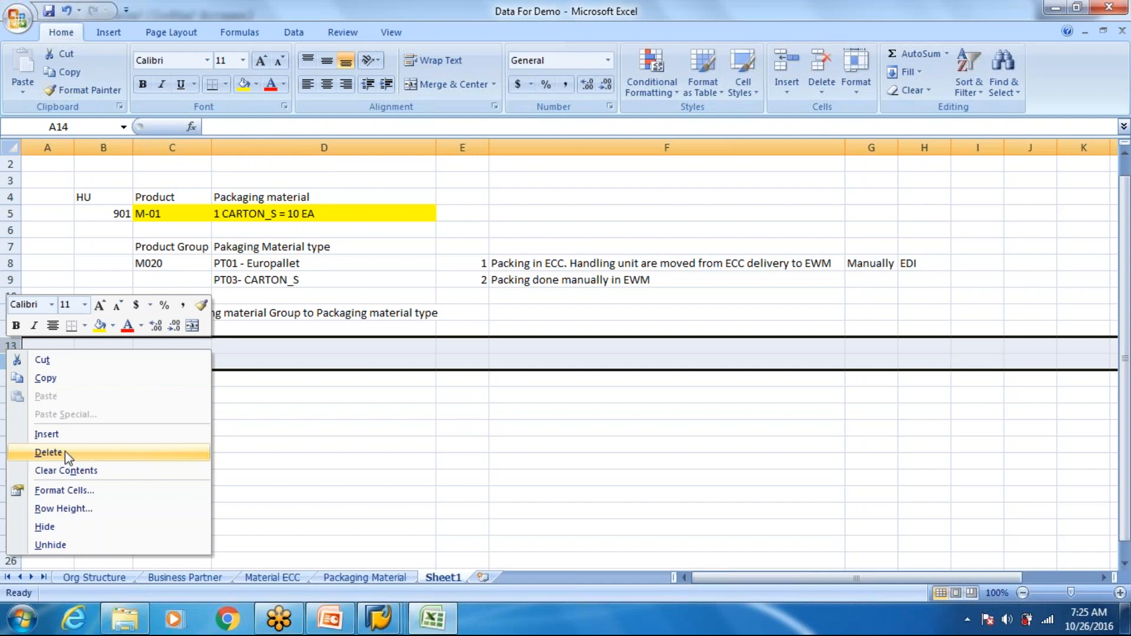
pyautogui.click(65, 452)
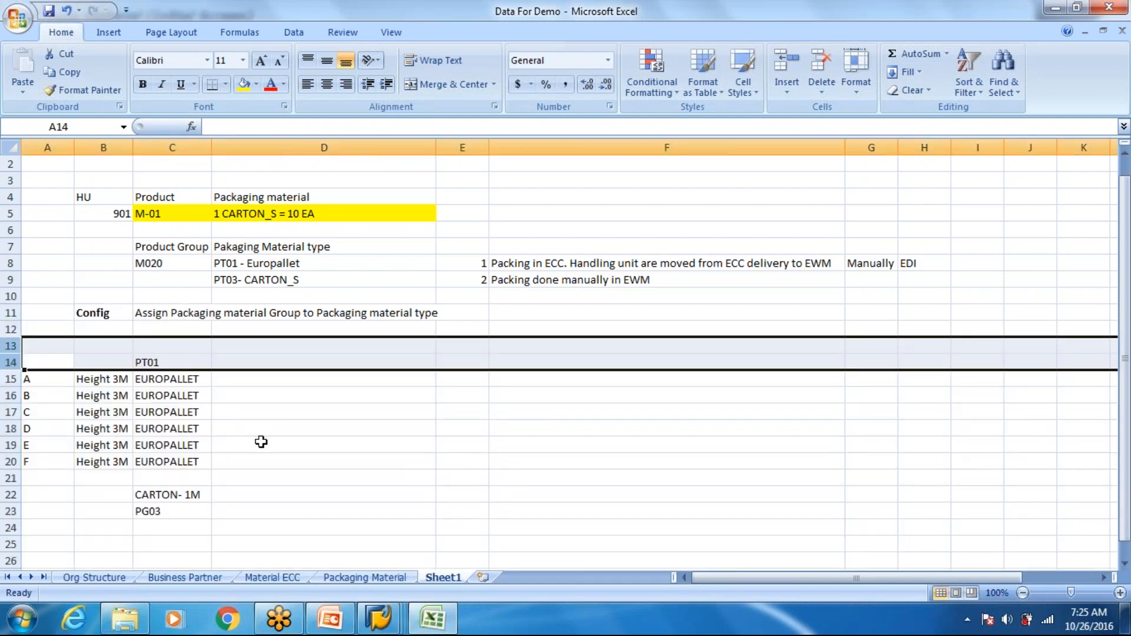
pyautogui.click(144, 398)
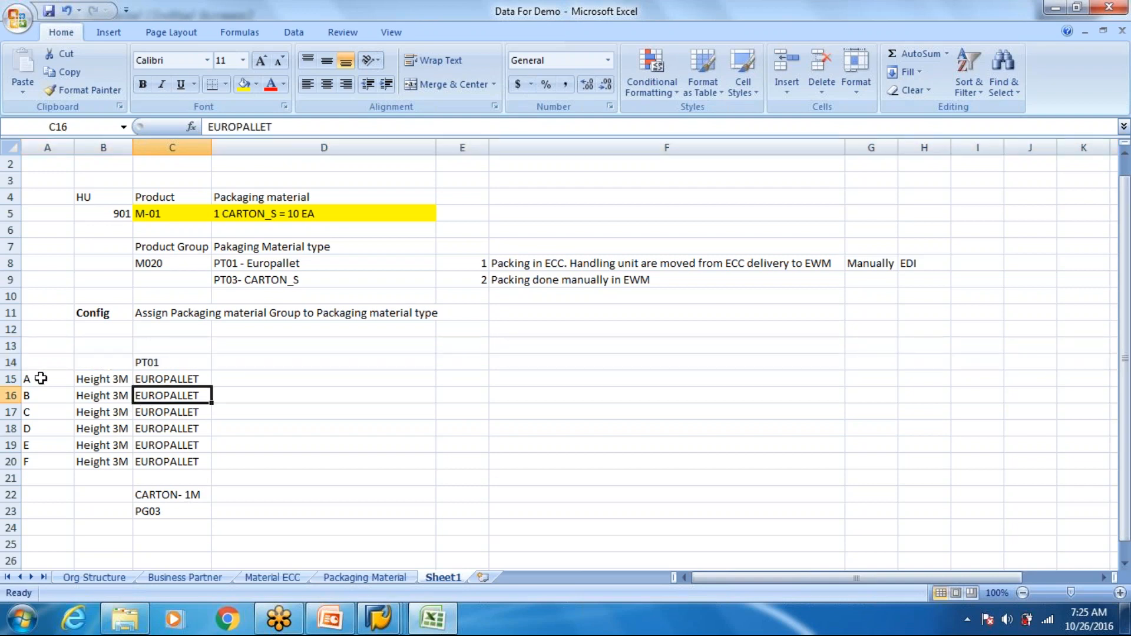
# - Enter "MO20" in D15 as the product group beside the first EUROPALLET entry
pyautogui.moveTo(36, 379); pyautogui.dragTo(39, 466)
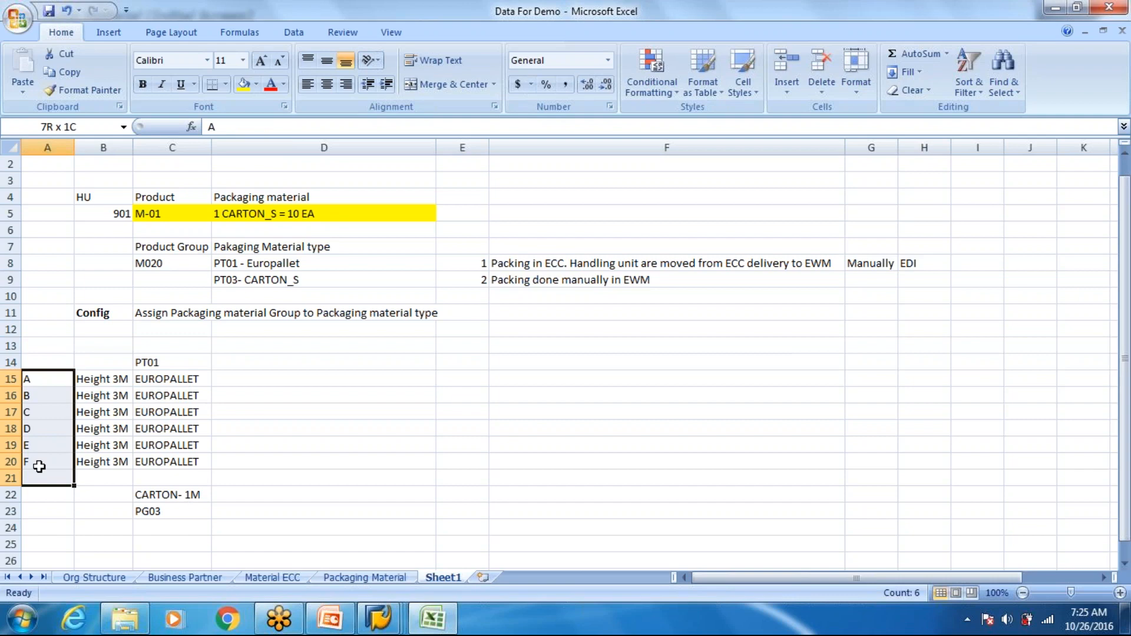
pyautogui.click(171, 361)
pyautogui.click(219, 379)
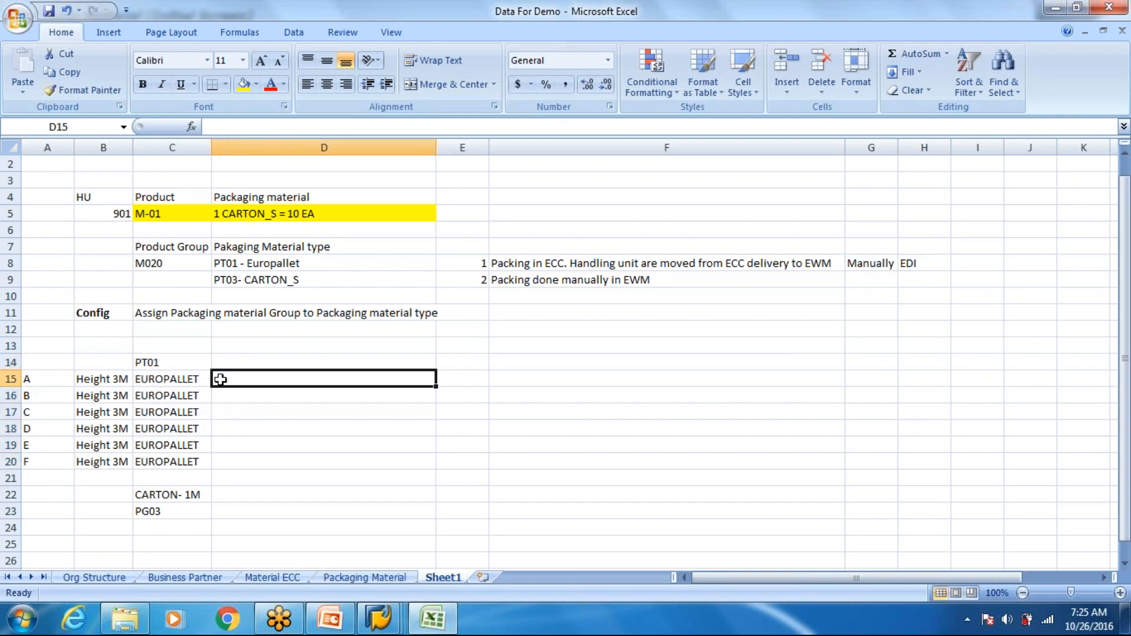
pyautogui.write('MO')
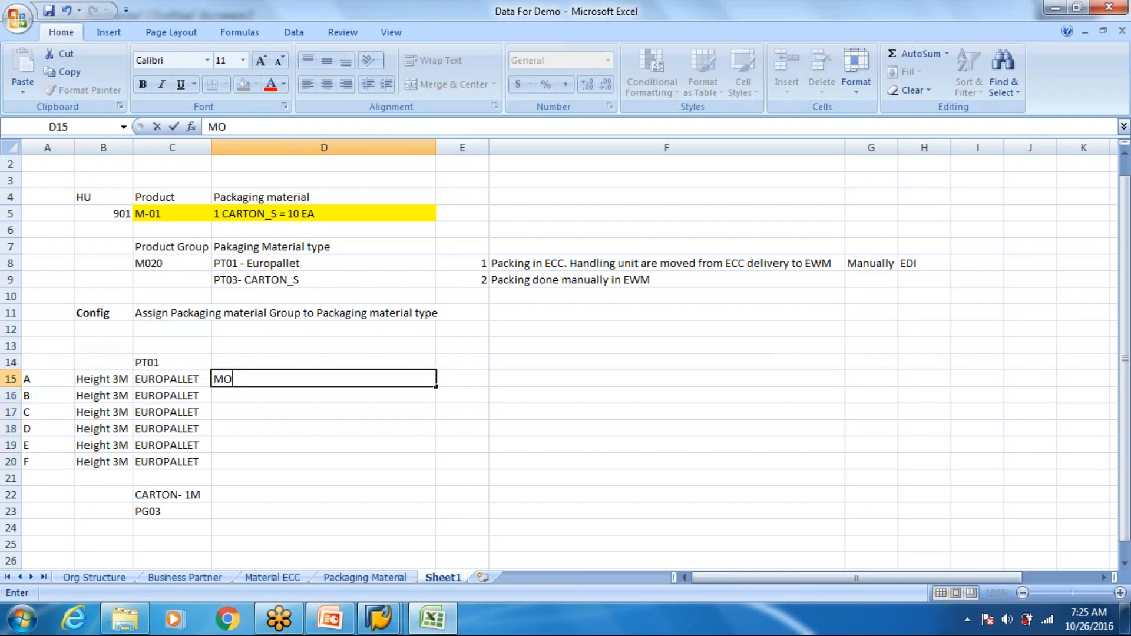
pyautogui.write('20')
pyautogui.click(241, 398)
pyautogui.click(237, 380)
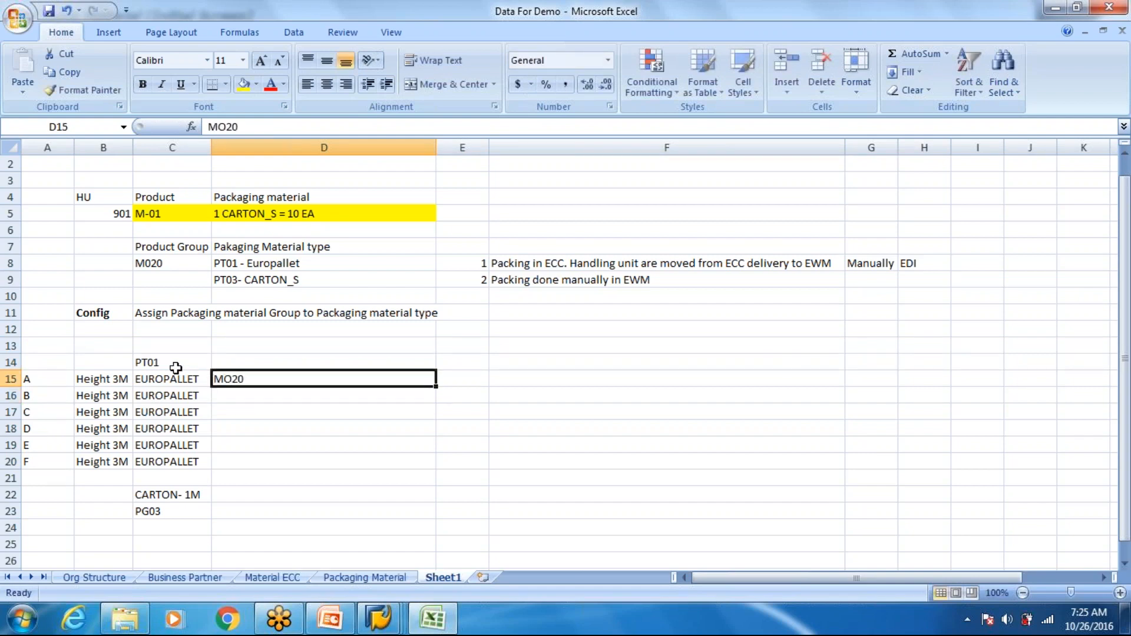
pyautogui.click(173, 362)
pyautogui.moveTo(177, 379); pyautogui.dragTo(176, 430)
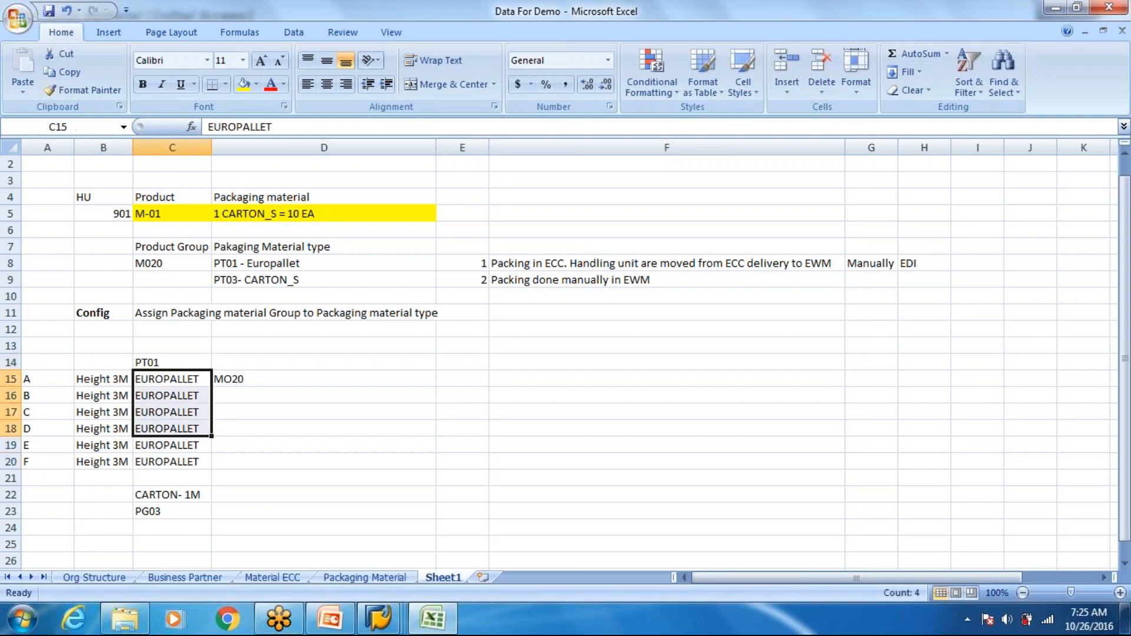
pyautogui.click(172, 462)
pyautogui.click(180, 379)
pyautogui.click(218, 379)
pyautogui.click(165, 363)
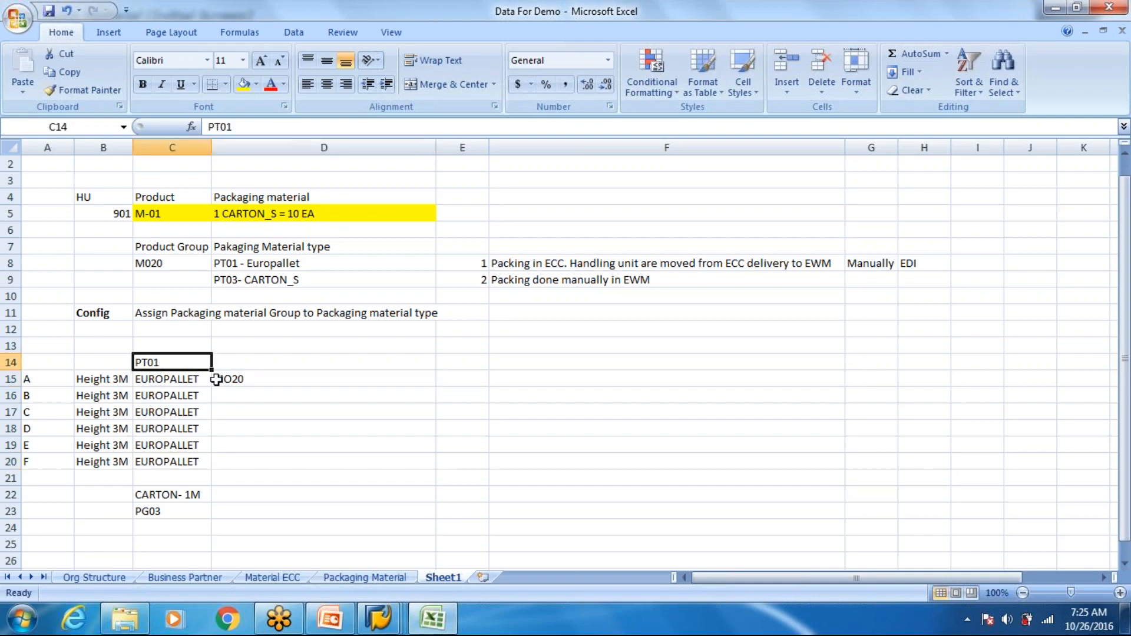
pyautogui.click(244, 376)
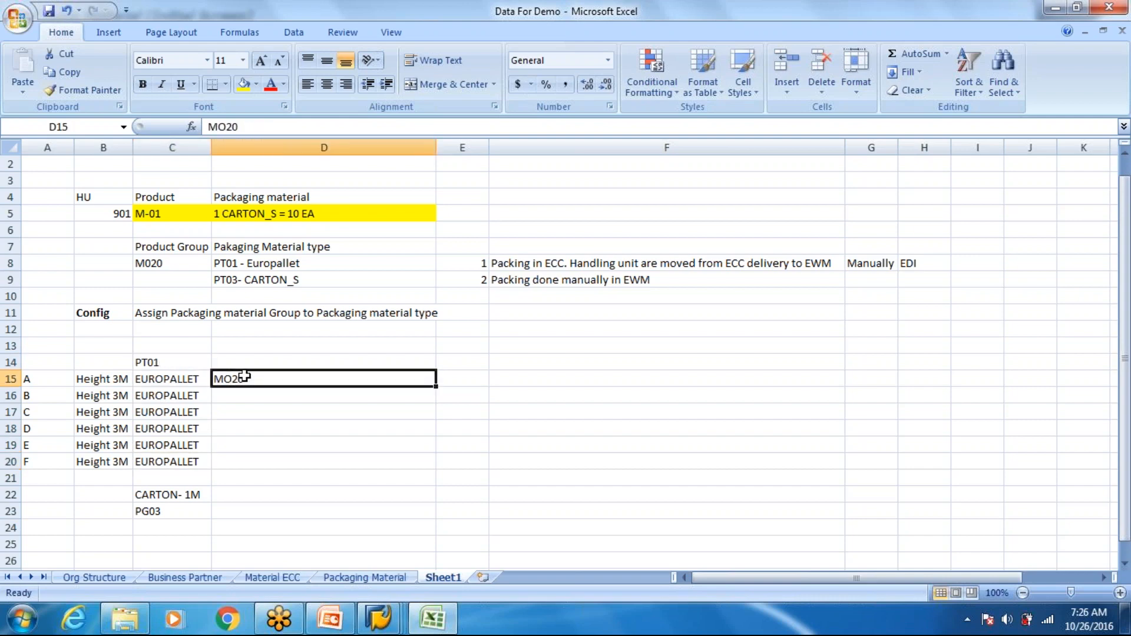
# - Correct the packaging material type in C23 below CARTON- 1M to "PT03"
pyautogui.click(172, 516)
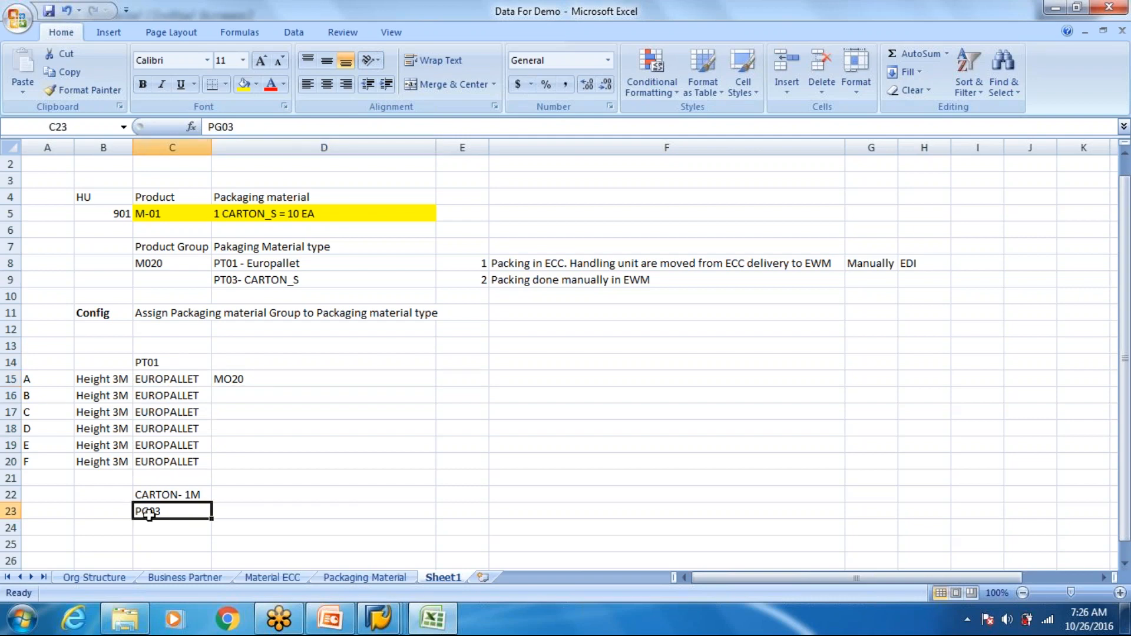
pyautogui.doubleClick(149, 514)
pyautogui.press('BackSpace')
pyautogui.write('T')
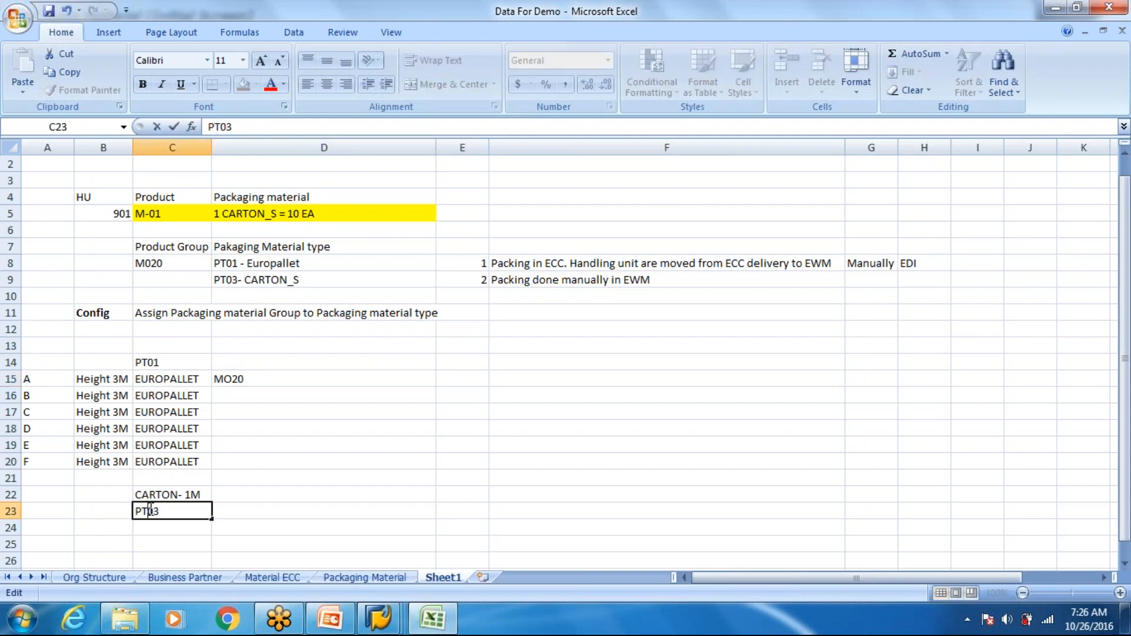
pyautogui.click(270, 430)
pyautogui.click(230, 382)
pyautogui.click(178, 359)
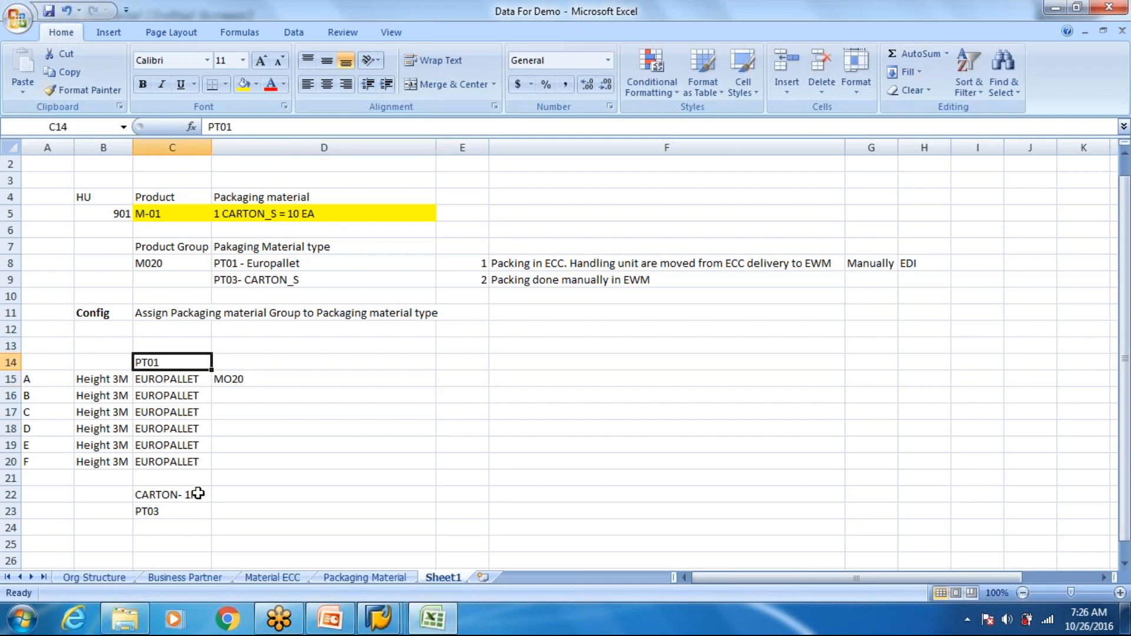
pyautogui.click(247, 364)
pyautogui.click(254, 380)
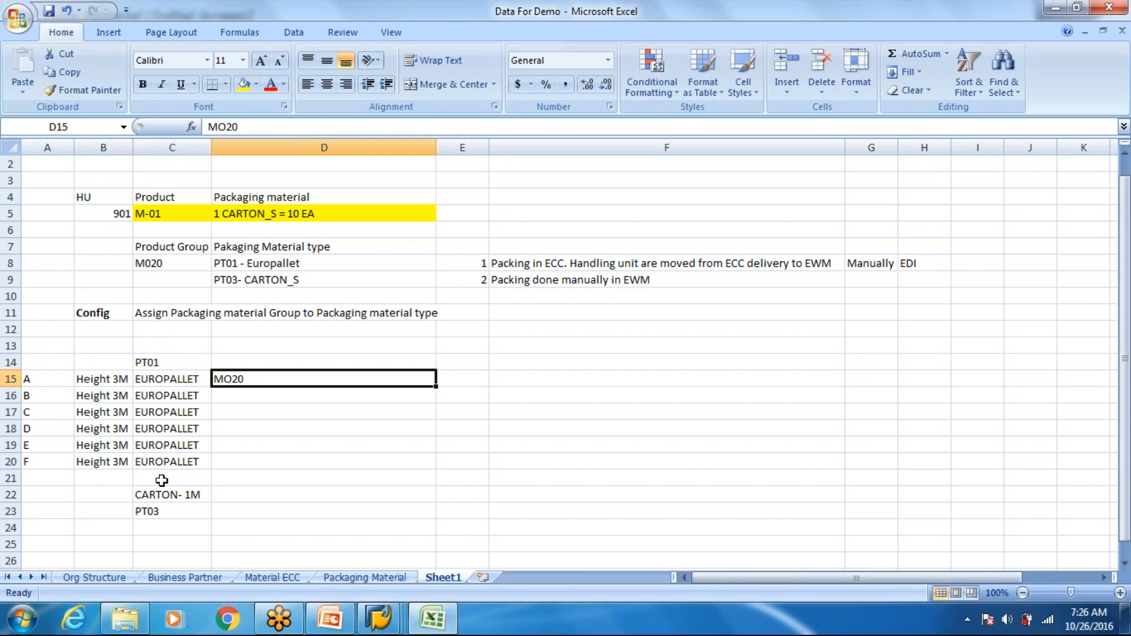
# - Switch to the SAP Display IMG session and expand the Logistics - General node
pyautogui.click(381, 630)
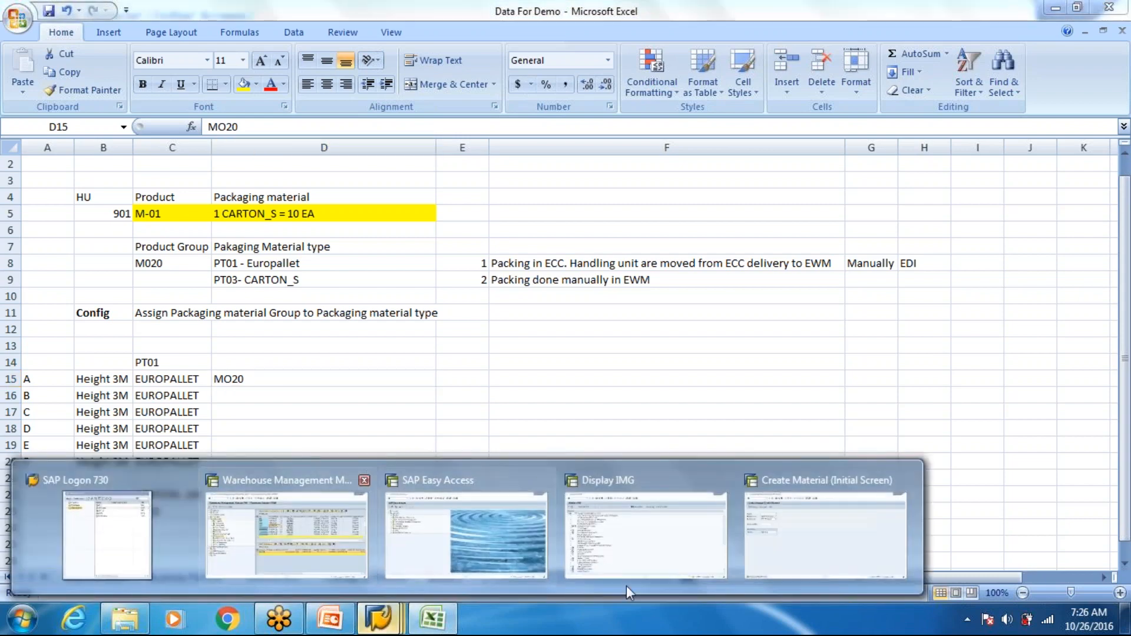
pyautogui.click(636, 569)
pyautogui.click(122, 356)
pyautogui.scroll(-2, 158, 373)
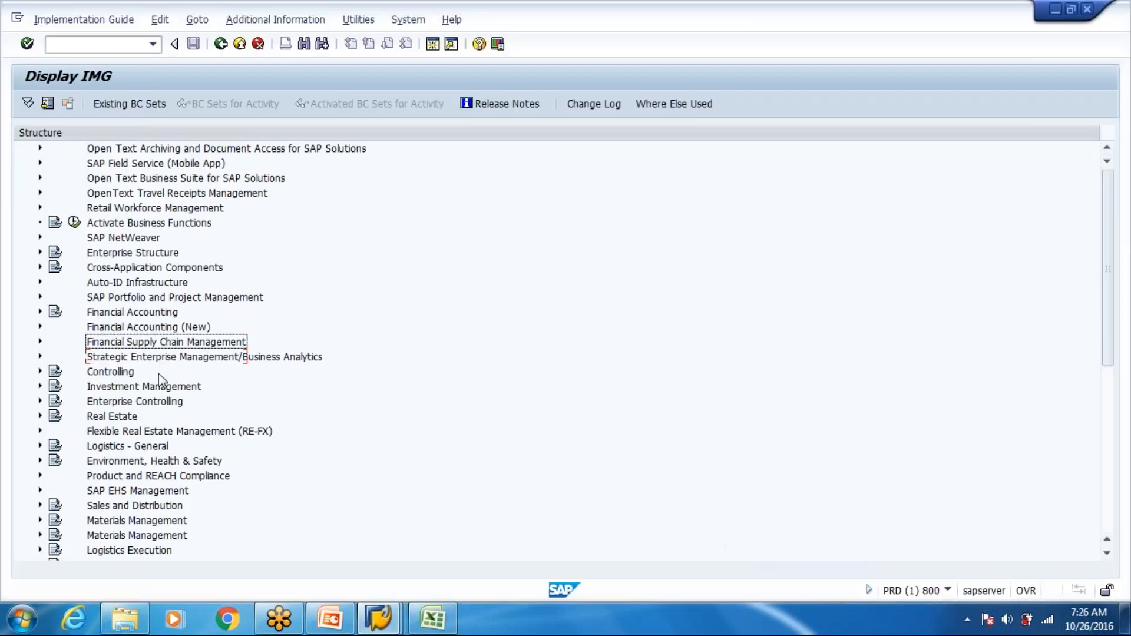
pyautogui.click(40, 476)
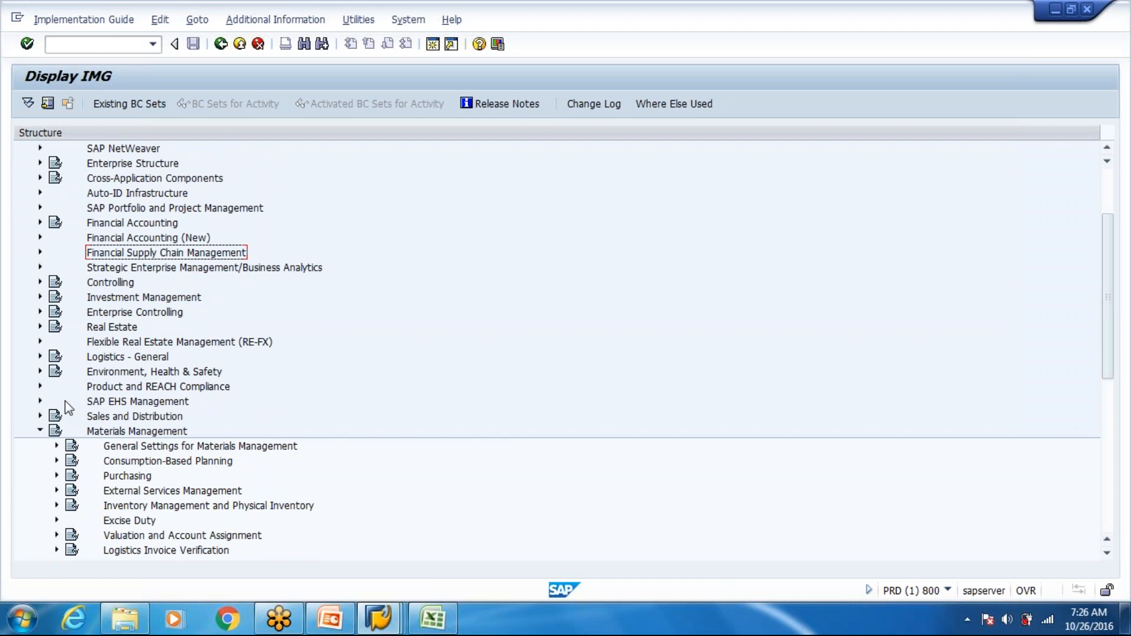
pyautogui.click(39, 357)
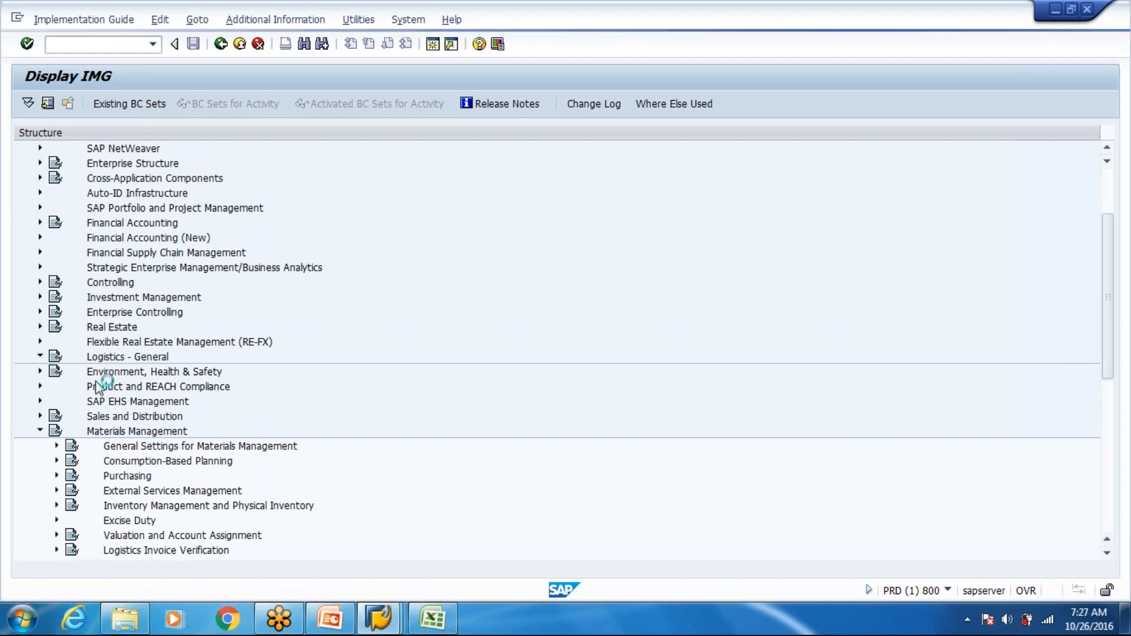
# - Switch to the Excel workbook and append "(Number Range)" to the Pakaging Material type heading in D7
pyautogui.click(433, 620)
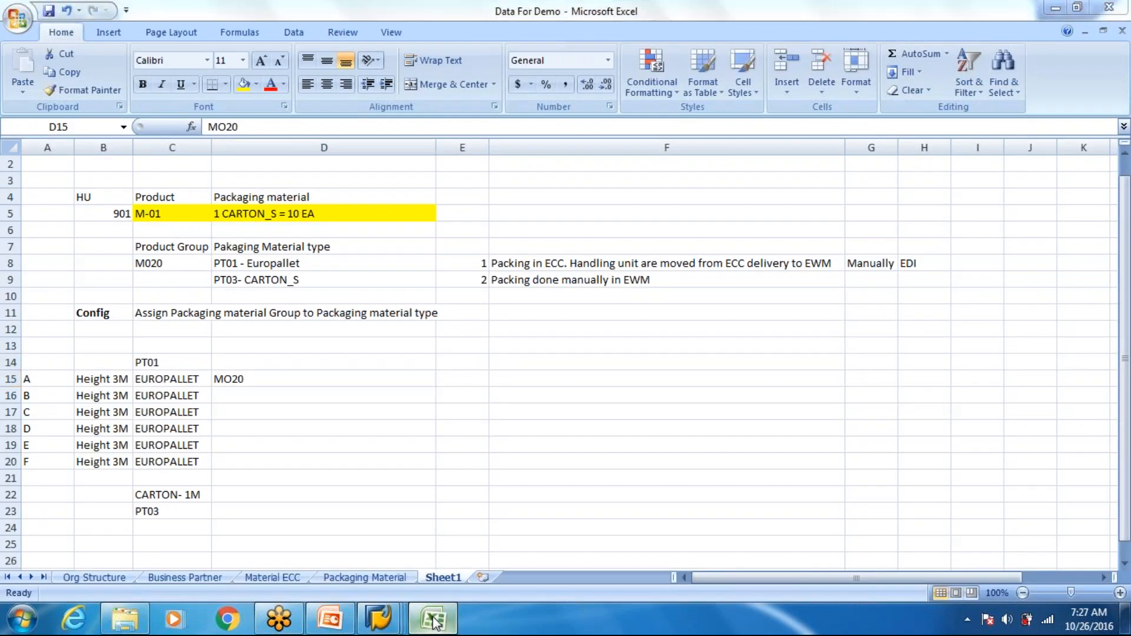
pyautogui.click(432, 619)
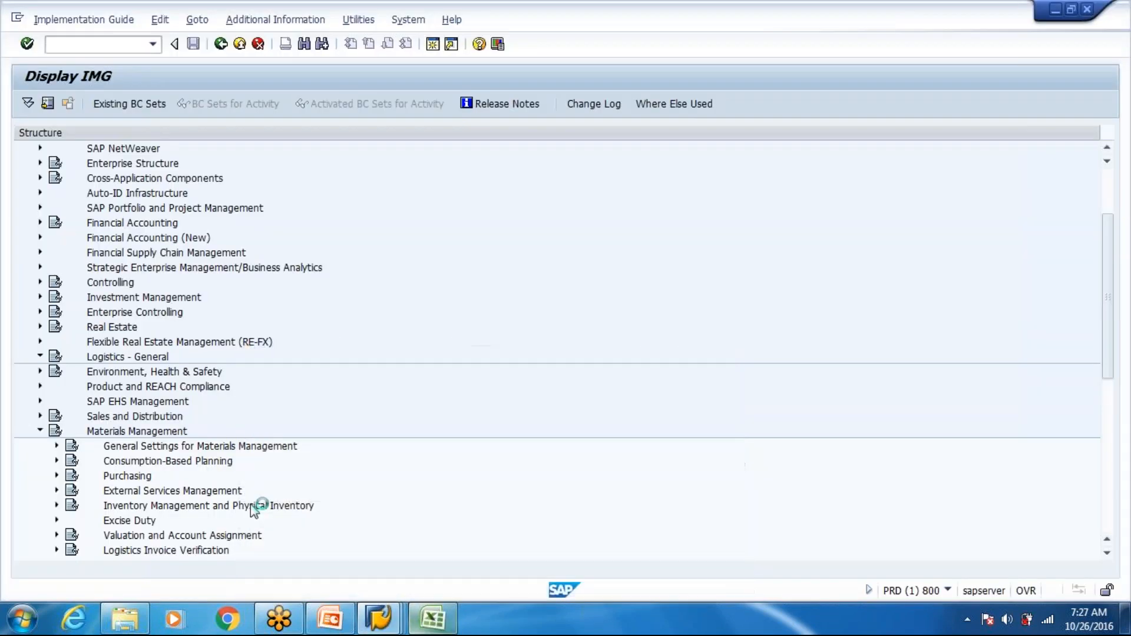
pyautogui.click(418, 620)
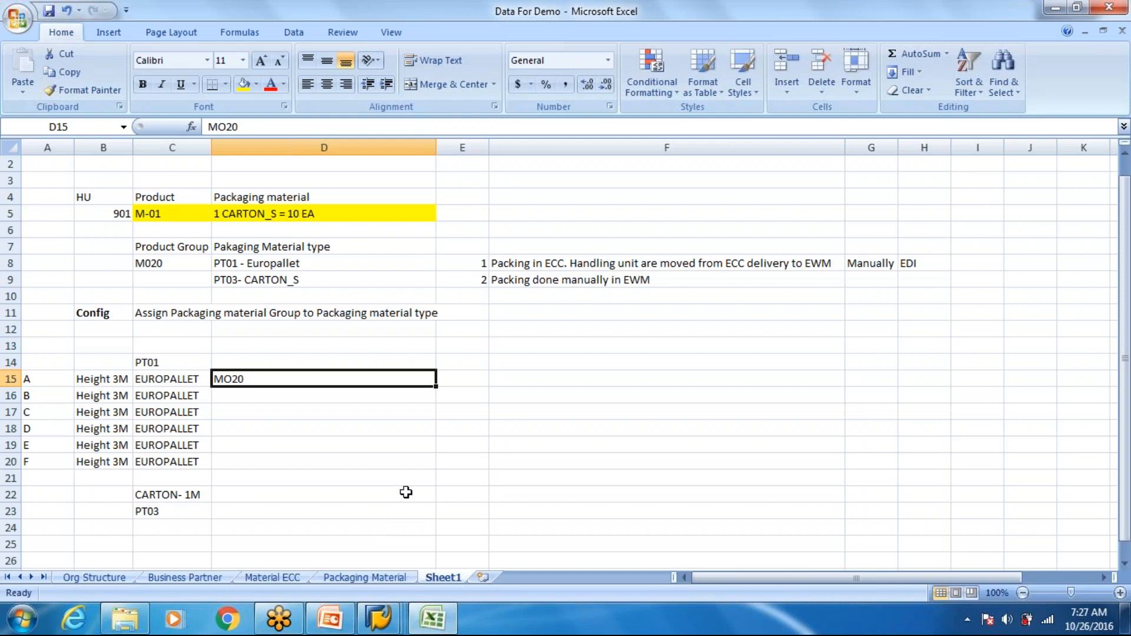
pyautogui.click(326, 242)
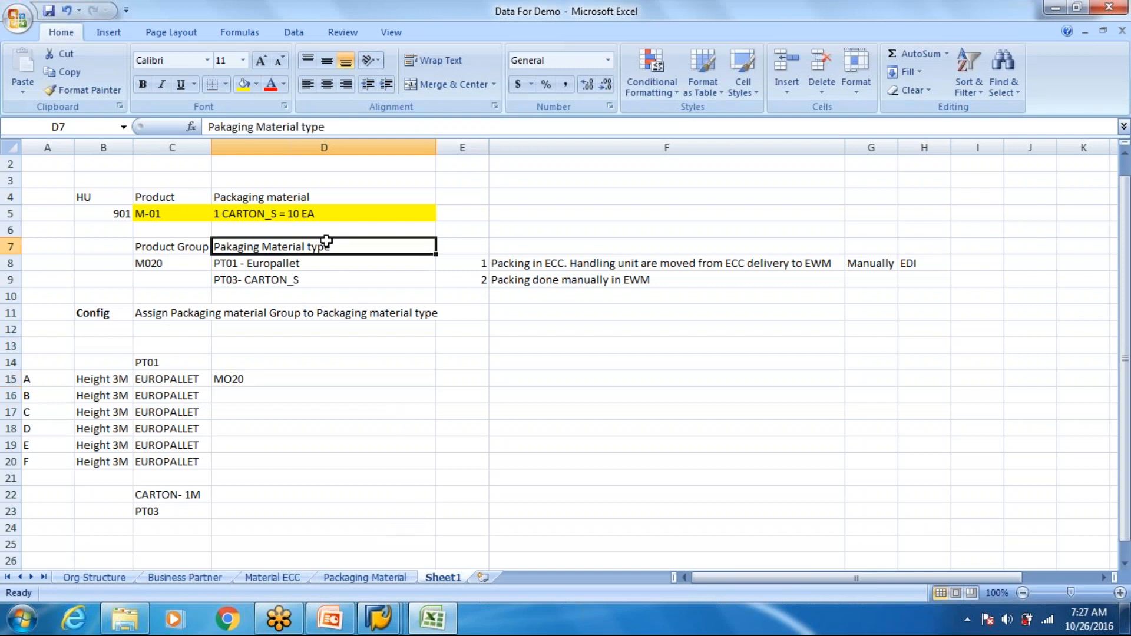
pyautogui.doubleClick(326, 241)
pyautogui.write('(')
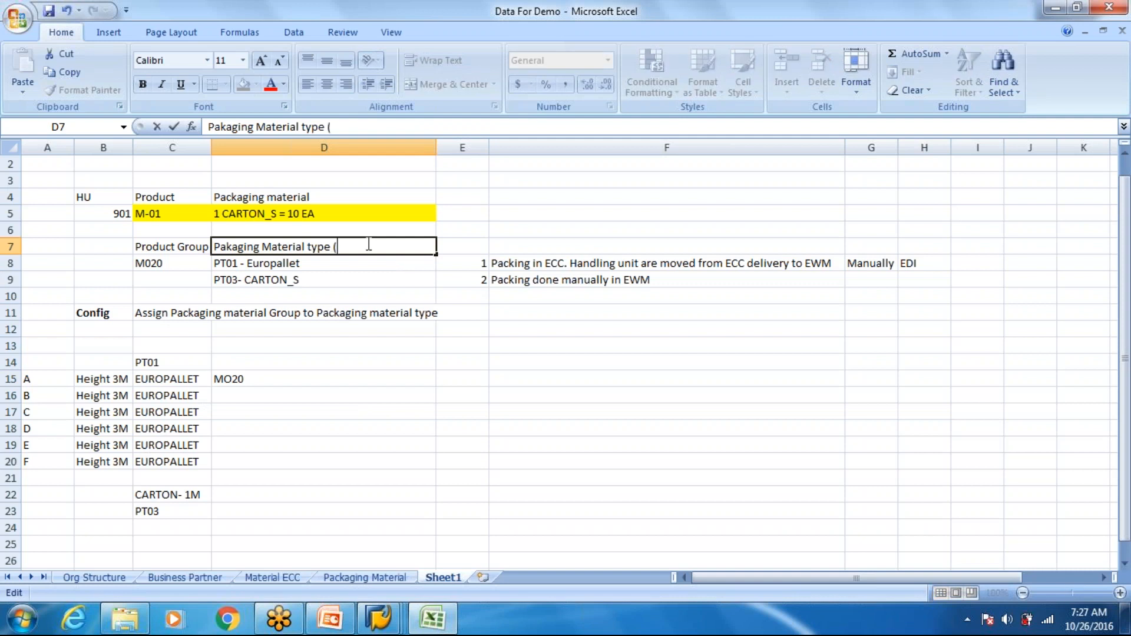
pyautogui.write(')')
pyautogui.press('Left')
pyautogui.write('Number Range')
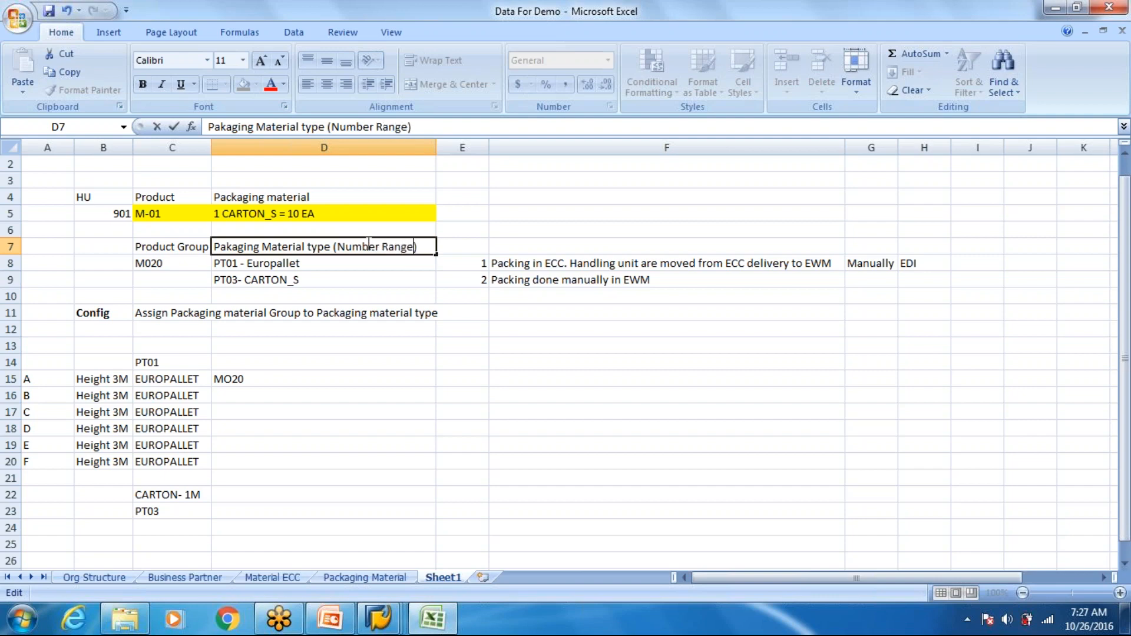
pyautogui.hotkey('ctrl', 'Return')
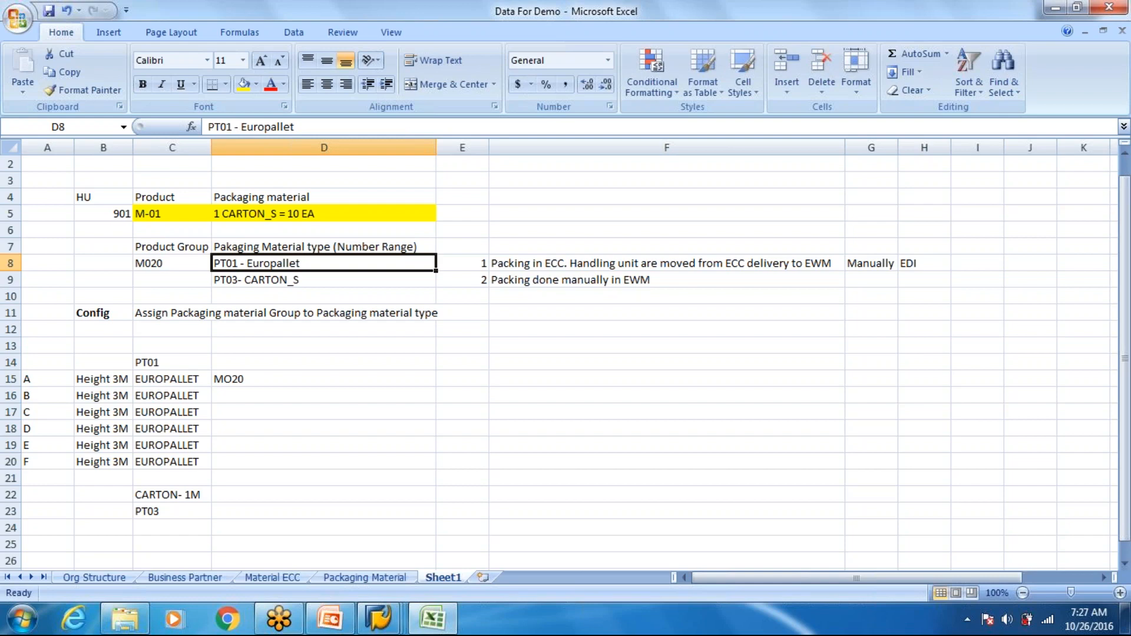
# - Return to SAP Display IMG, expand Handling Unit Management under Logistics - General, and switch back to the Excel notes
pyautogui.hotkey('alt', 'Tab')
pyautogui.click(138, 288)
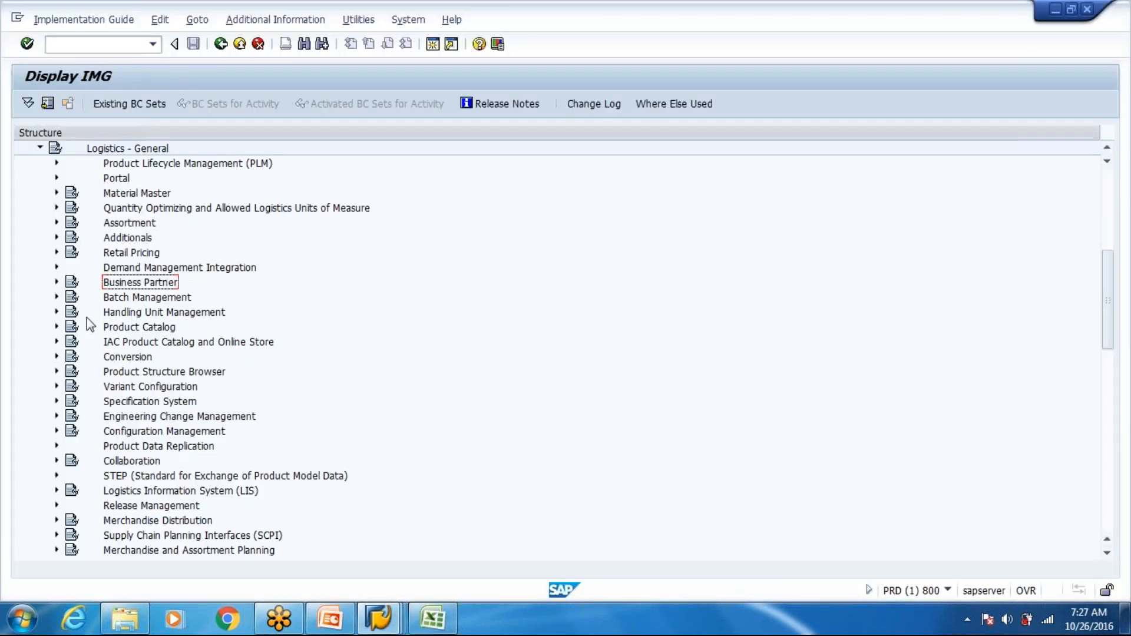
pyautogui.click(57, 312)
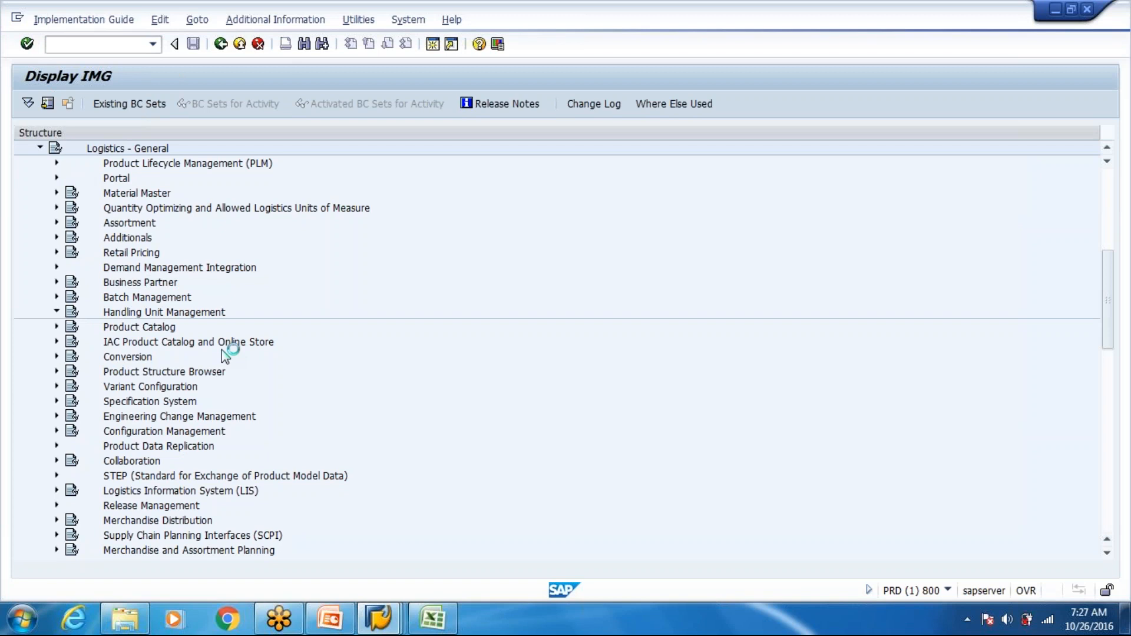
pyautogui.hotkey('alt', 'Tab')
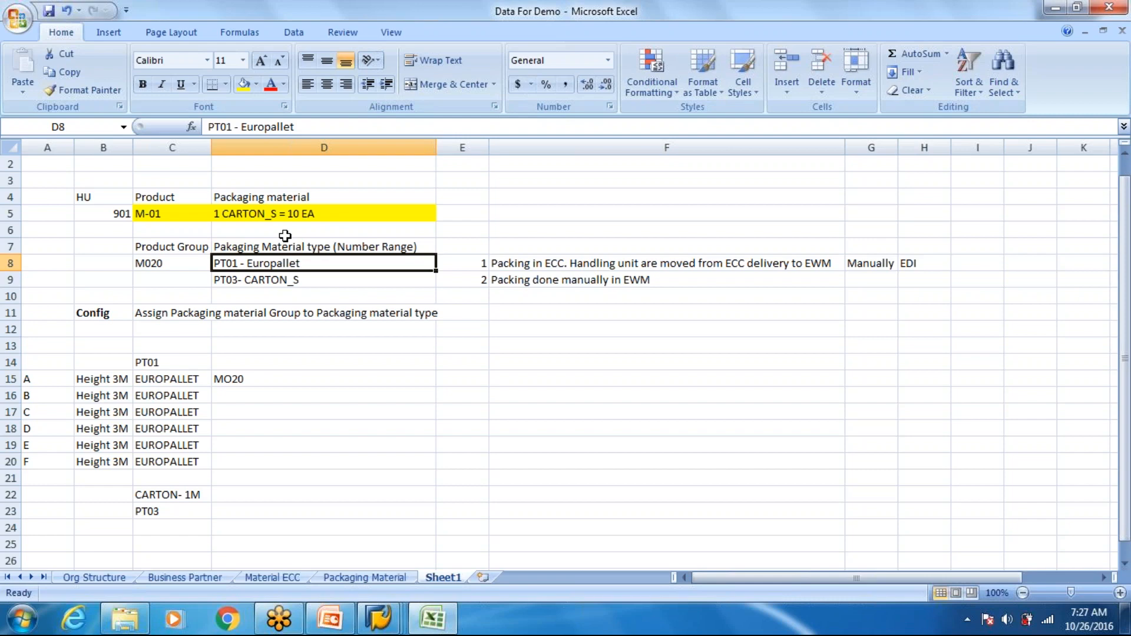
# - Switch to SAP Display IMG, expand Basics under Handling Unit Management, and select the Define Packaging Material Types activity
pyautogui.hotkey('alt', 'Tab')
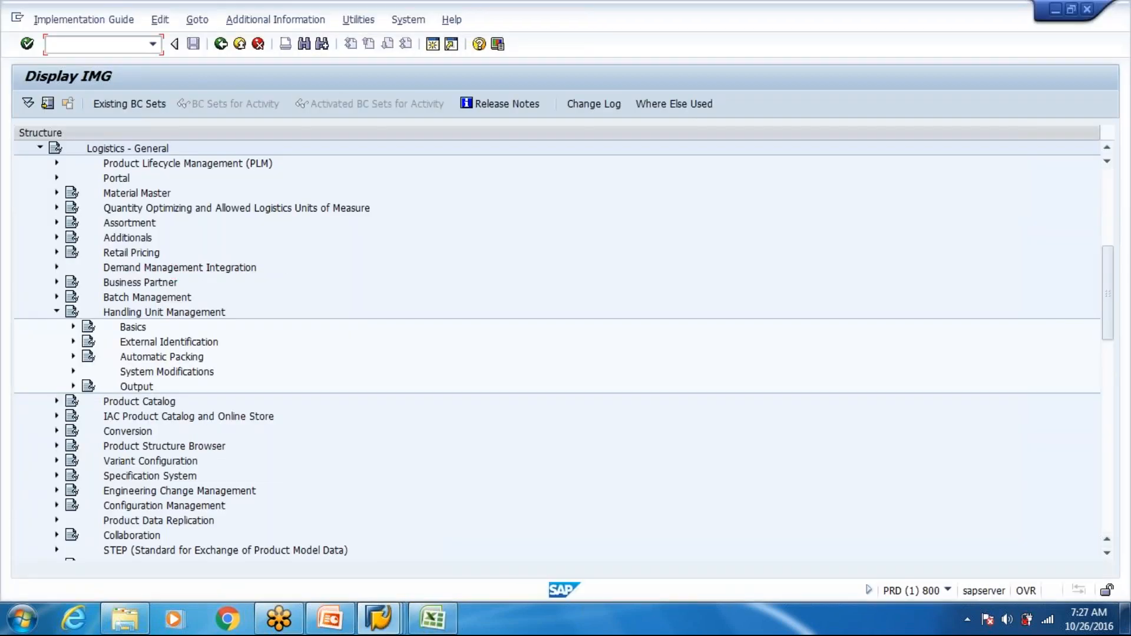
pyautogui.click(72, 328)
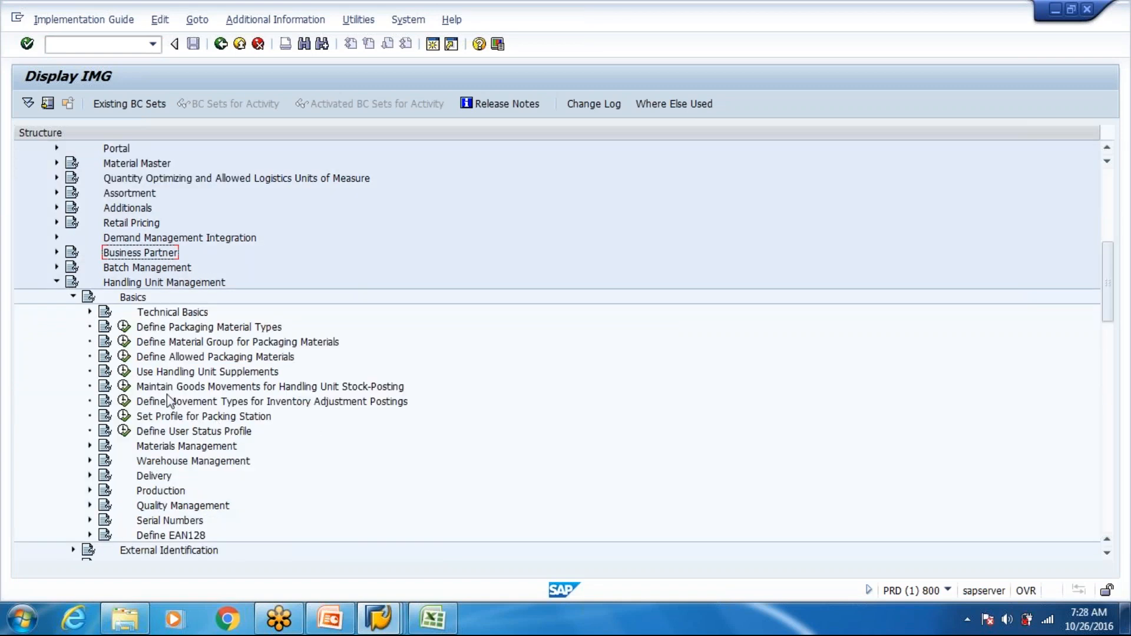
pyautogui.click(179, 330)
pyautogui.click(140, 284)
pyautogui.click(175, 328)
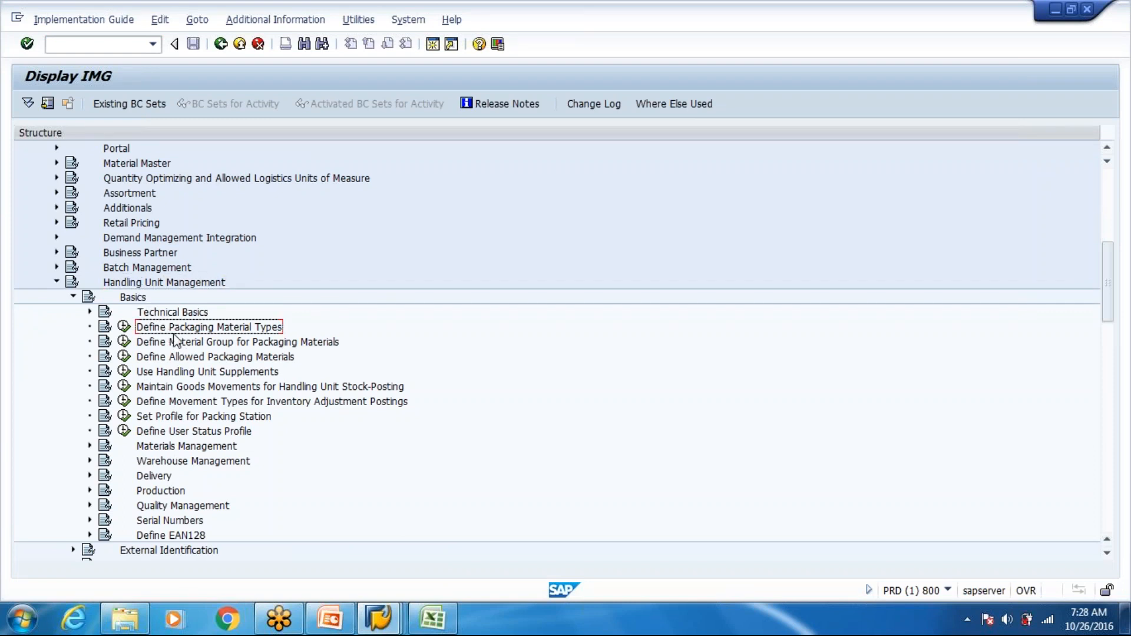
# - View the Define Allowed Packaging Materials activity under Basics and return to the IMG structure
pyautogui.click(176, 344)
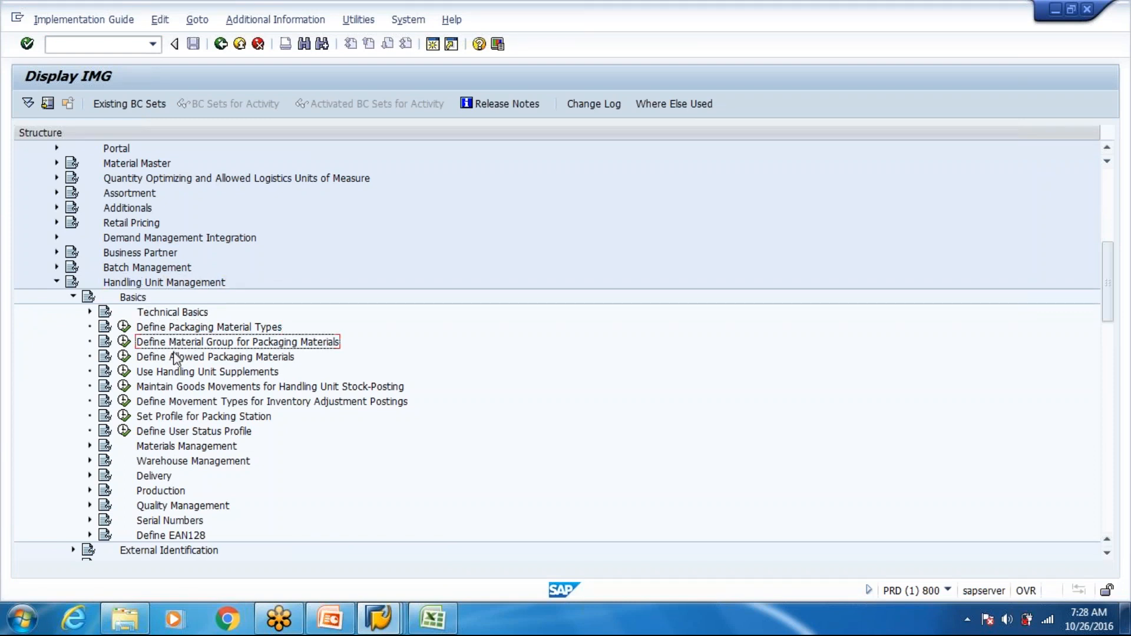
pyautogui.click(176, 357)
pyautogui.click(124, 357)
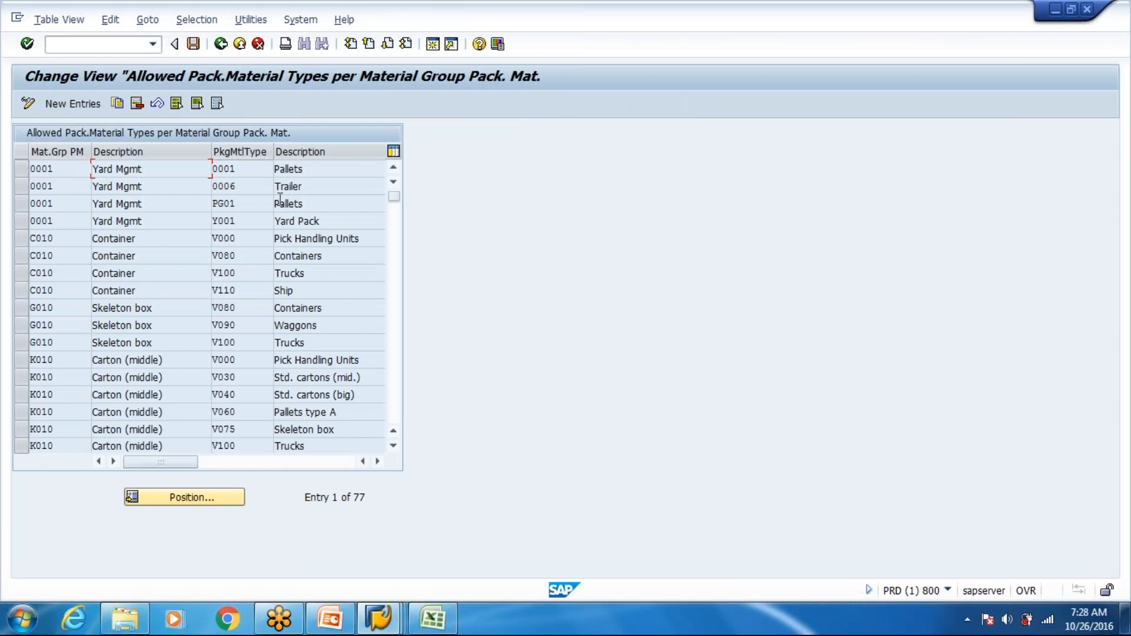
pyautogui.click(221, 45)
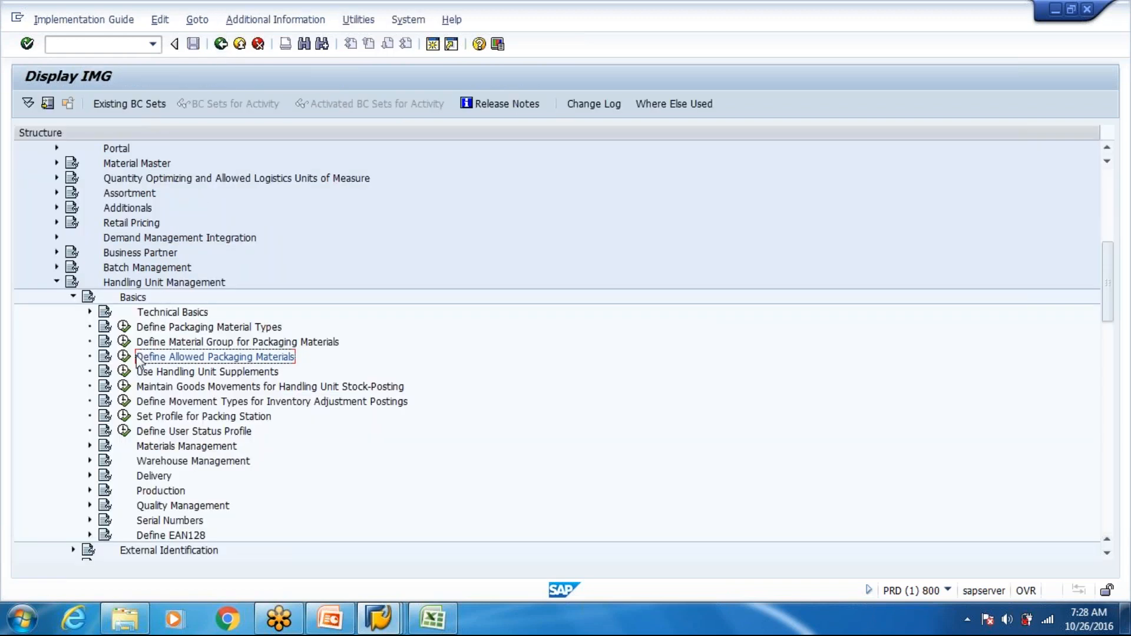
# - Compare the Define Material Group for Packaging Materials and Define Packaging Material Types activities with the packaging notes in Excel
pyautogui.click(201, 341)
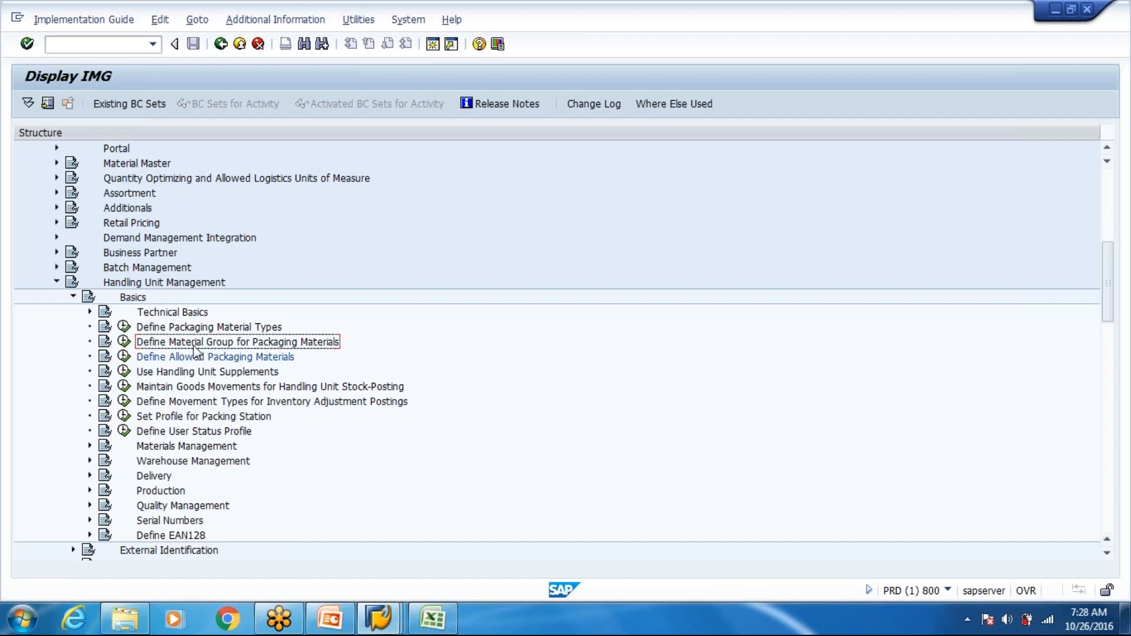
pyautogui.click(174, 328)
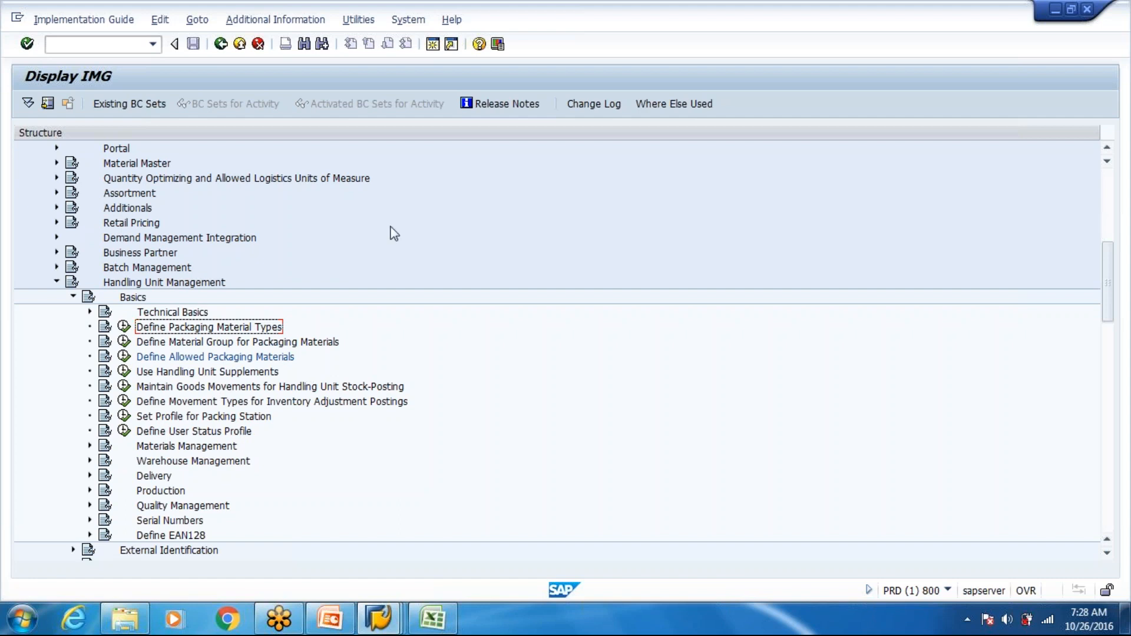
pyautogui.hotkey('alt', 'Tab')
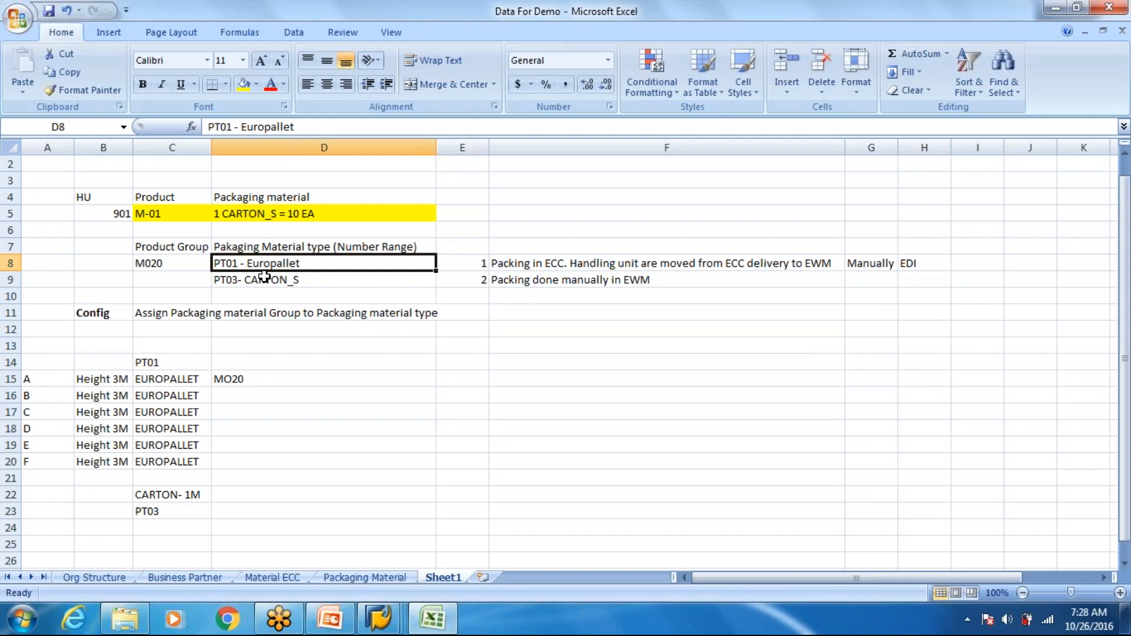
pyautogui.hotkey('alt', 'Tab')
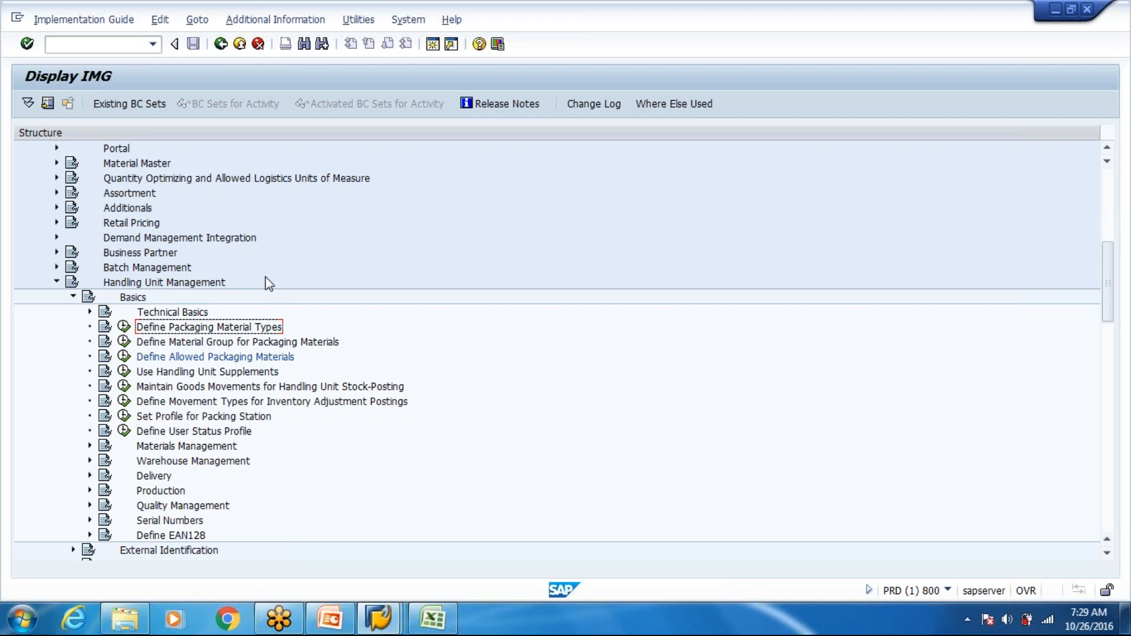
pyautogui.hotkey('alt', 'Tab')
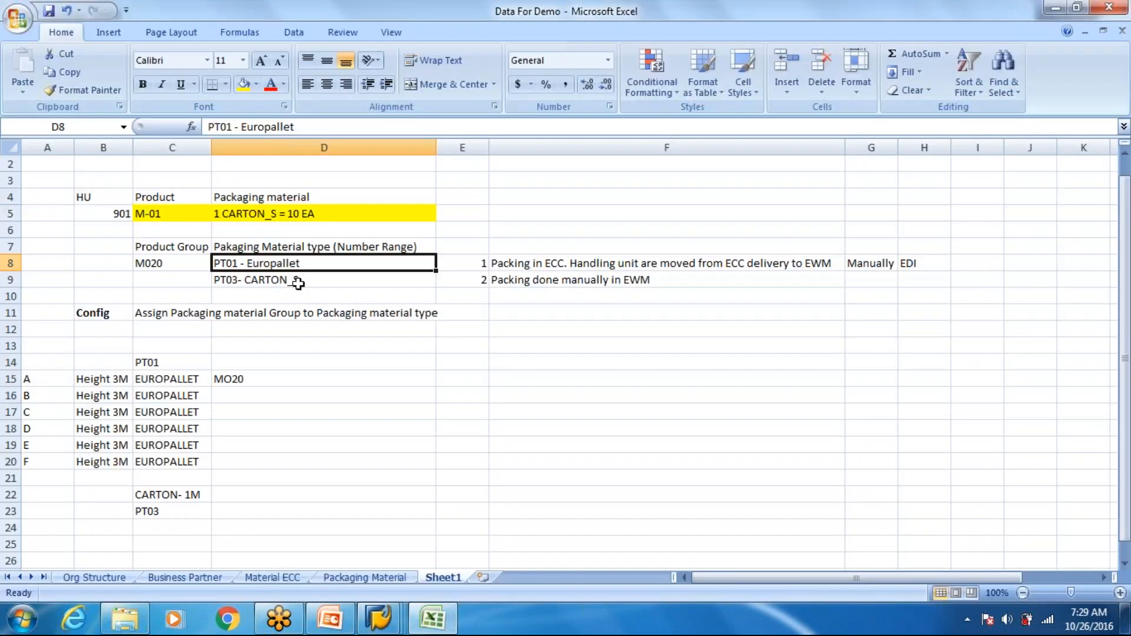
pyautogui.hotkey('alt', 'Tab')
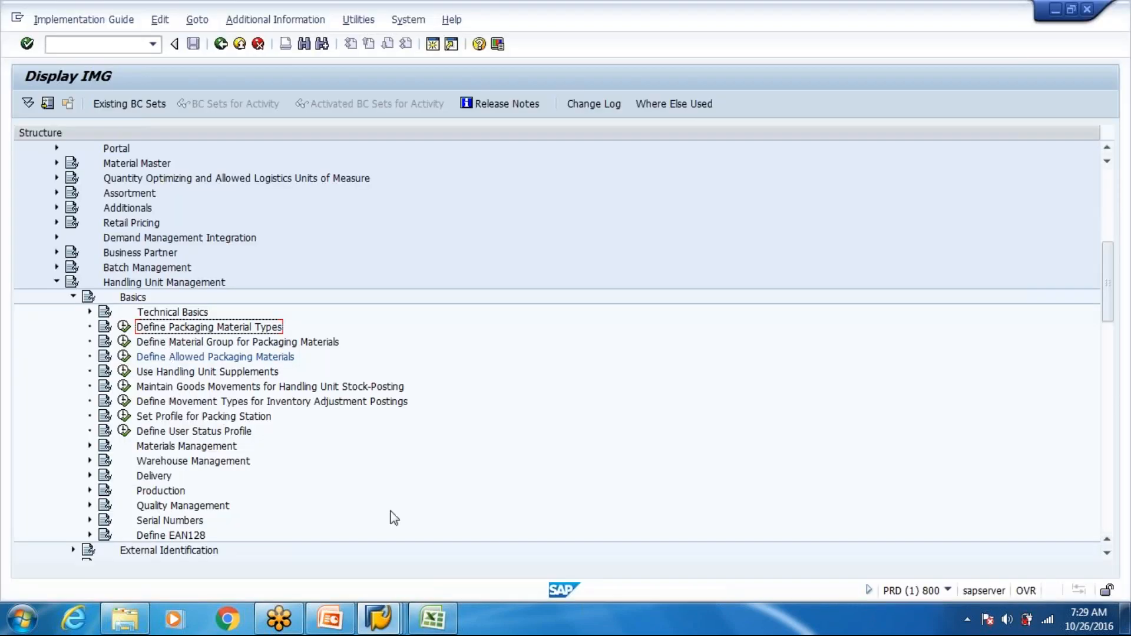
# - Switch to the Create Material session and start the customizing transaction with /nspro
pyautogui.click(377, 618)
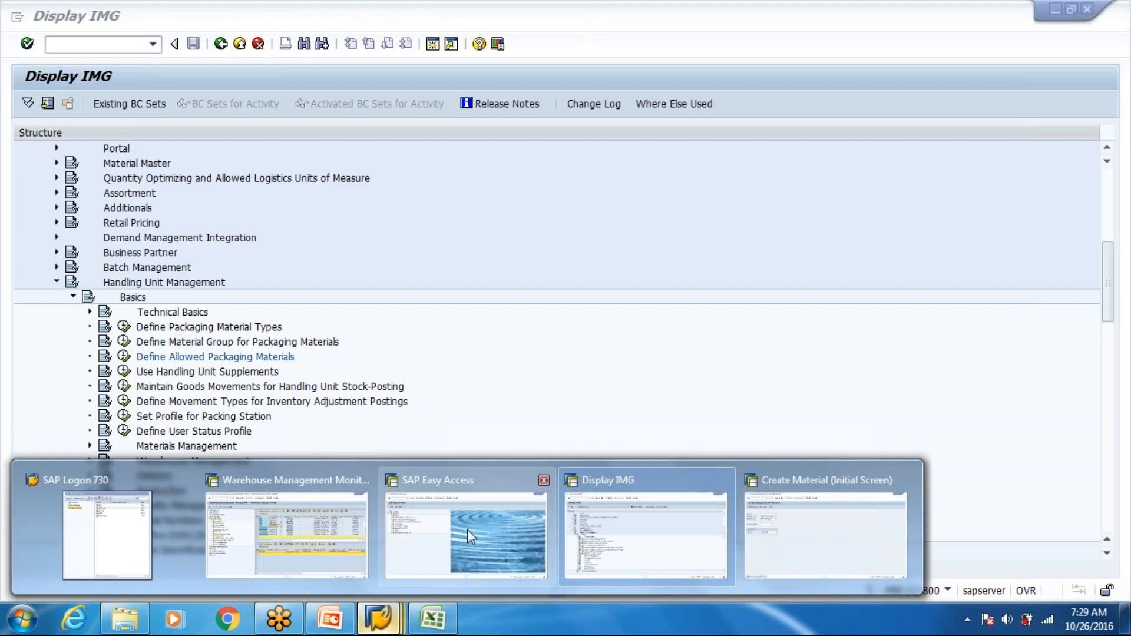
pyautogui.click(824, 533)
pyautogui.click(85, 44)
pyautogui.write('/nspro')
pyautogui.press('Return')
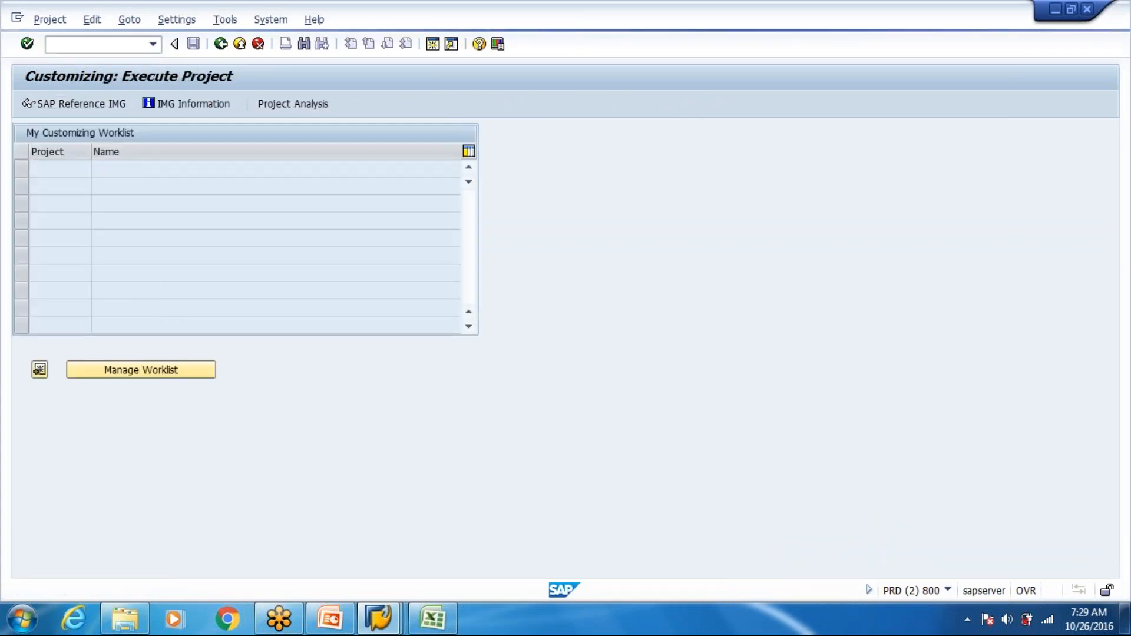
pyautogui.scroll(-3, 114, 403)
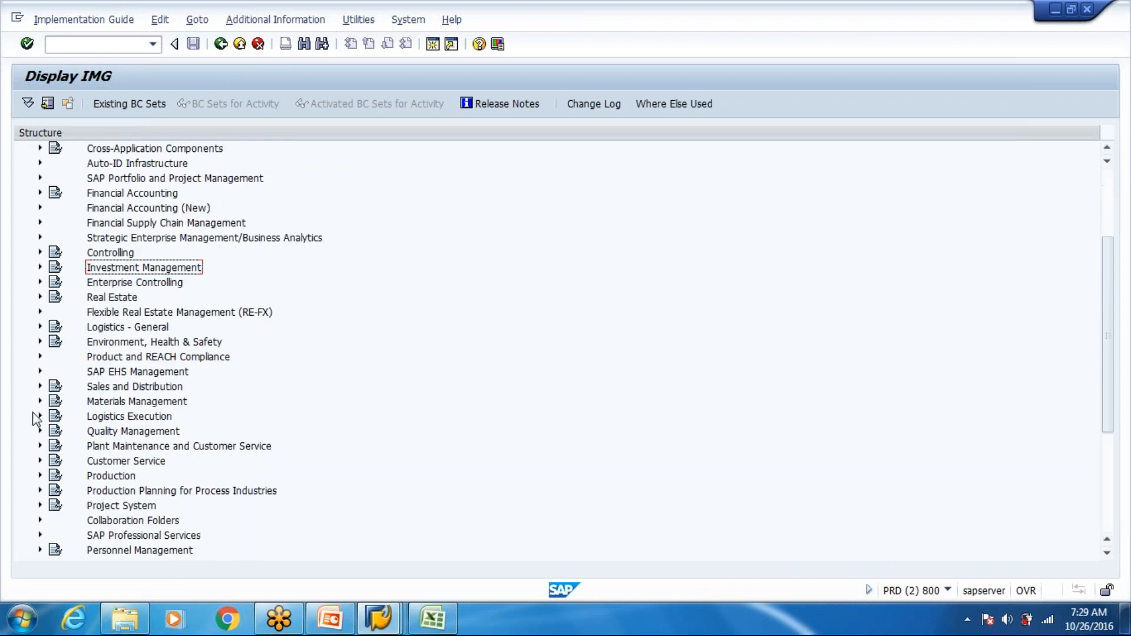
pyautogui.click(39, 419)
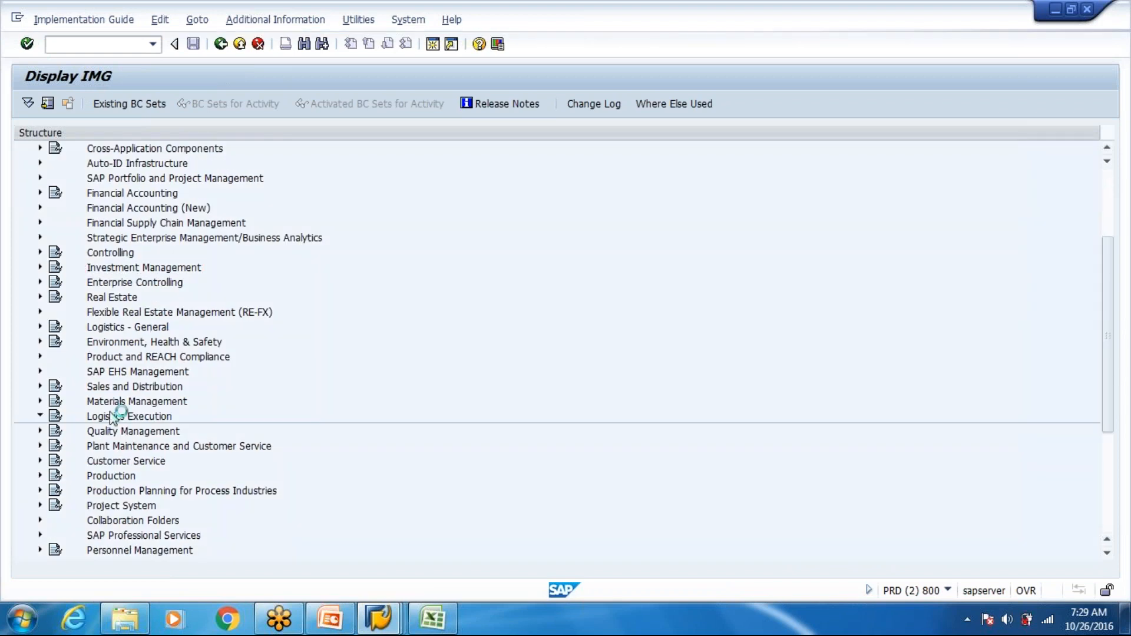
pyautogui.scroll(-1, 109, 417)
pyautogui.click(135, 299)
pyautogui.click(56, 297)
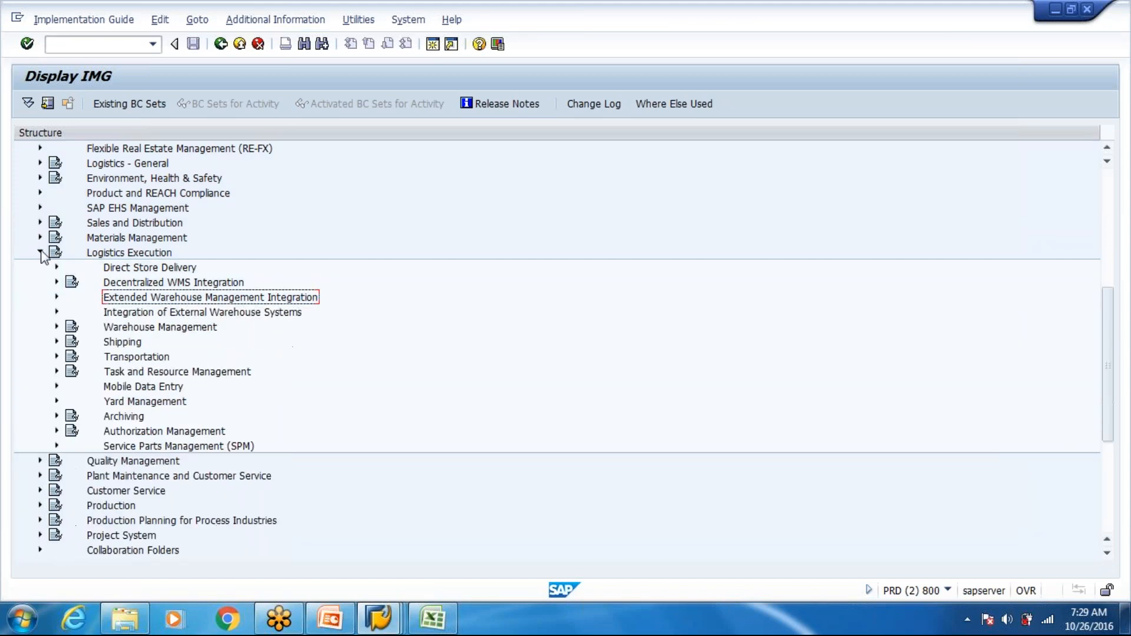
pyautogui.click(40, 252)
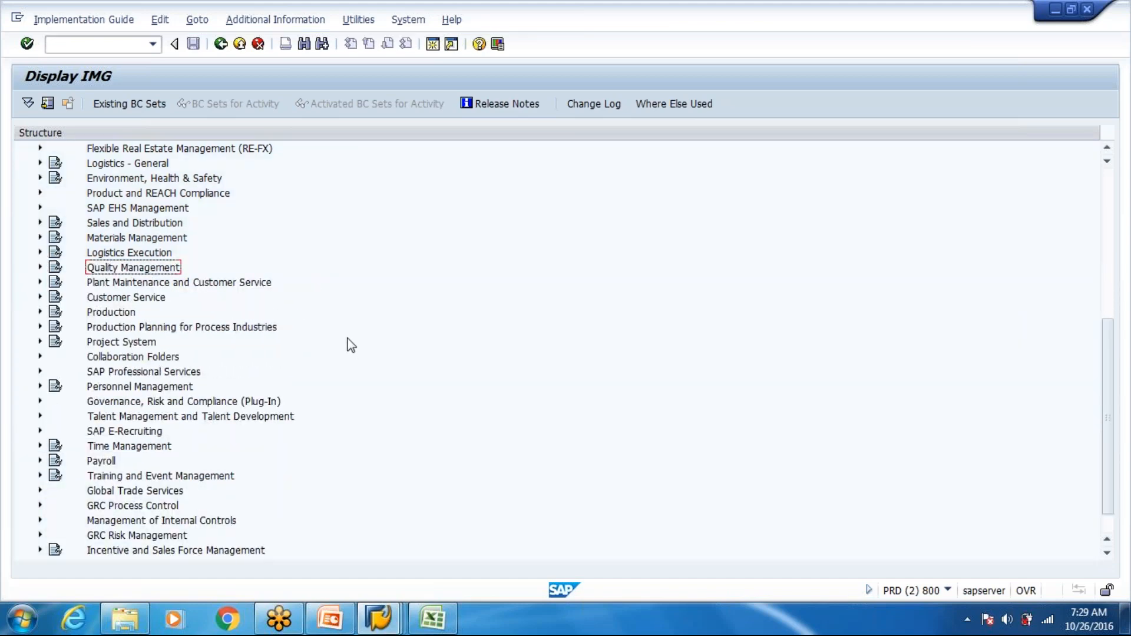
# - Switch to the SAP Easy Access session of system TMS and open the SAP Reference IMG through transaction spro
pyautogui.hotkey('alt', 'Tab')
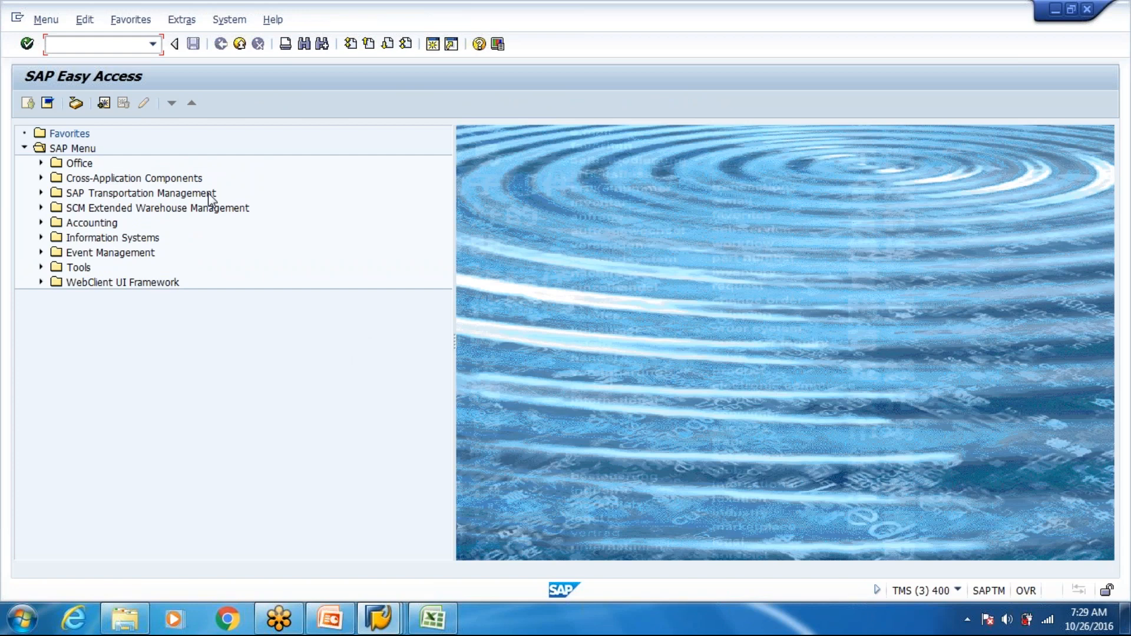
pyautogui.hotkey('alt', 'Tab')
pyautogui.moveTo(379, 618)
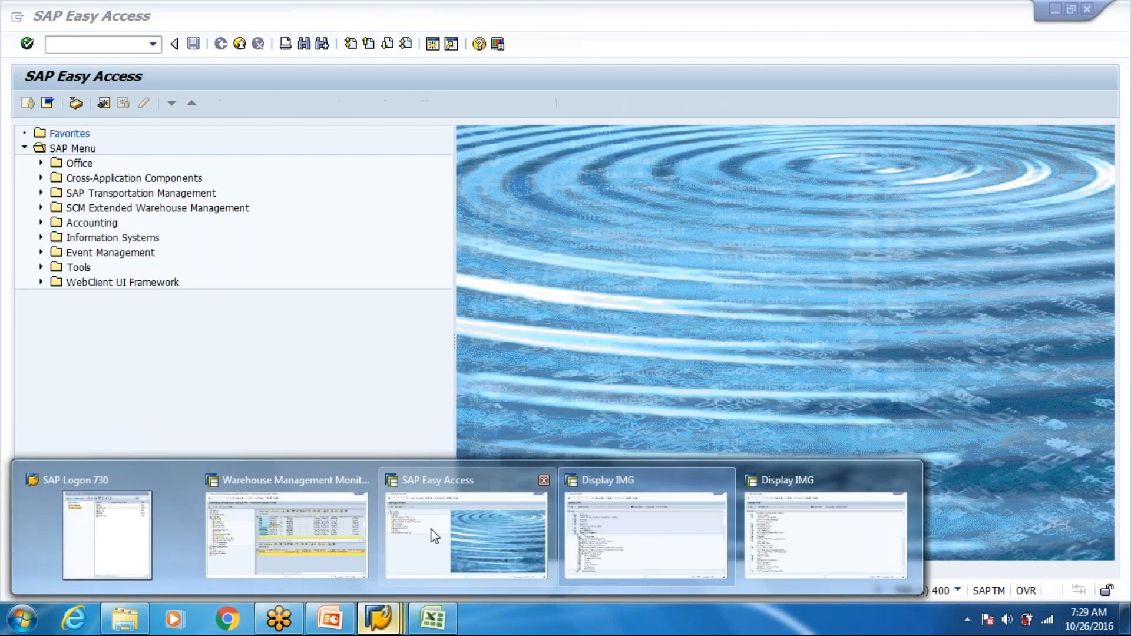
pyautogui.click(433, 533)
pyautogui.write('spro')
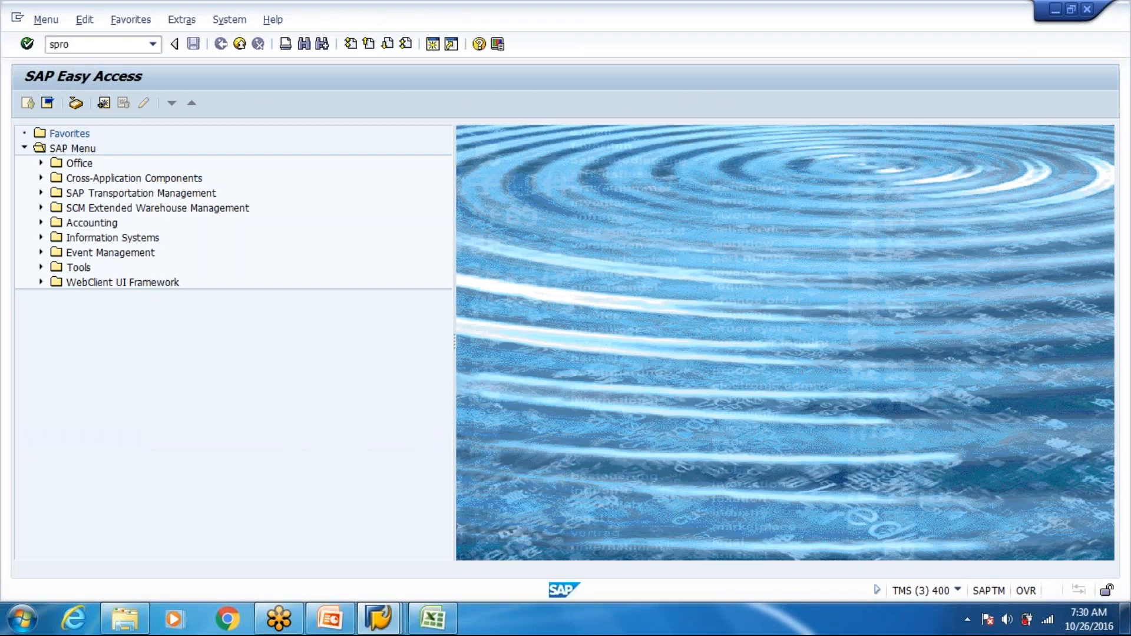
pyautogui.press('Return')
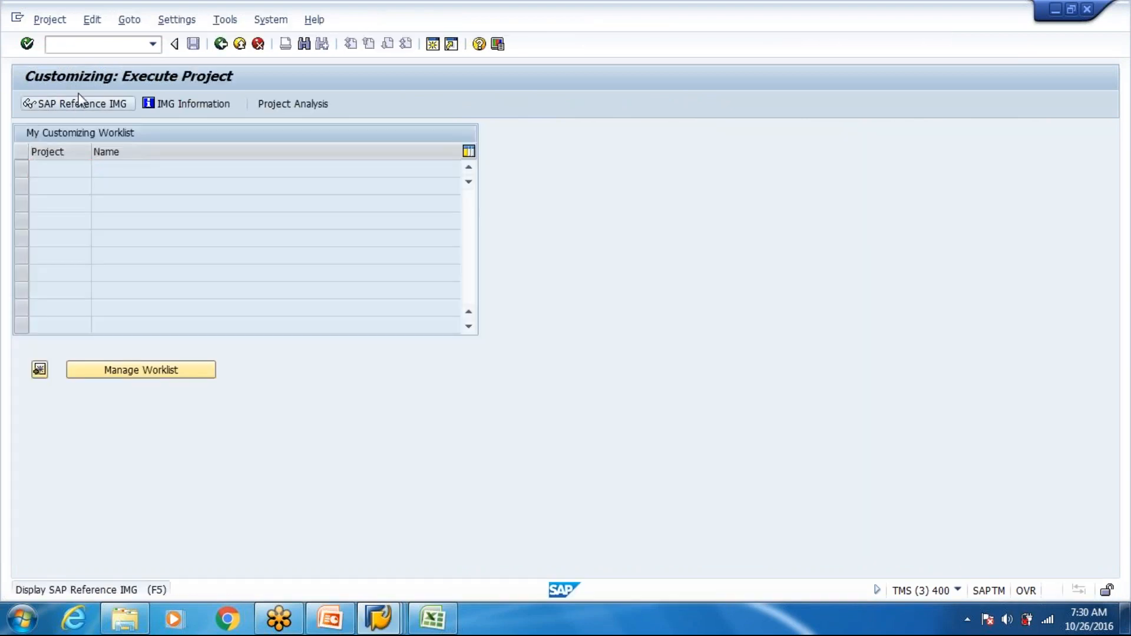
pyautogui.press('F5')
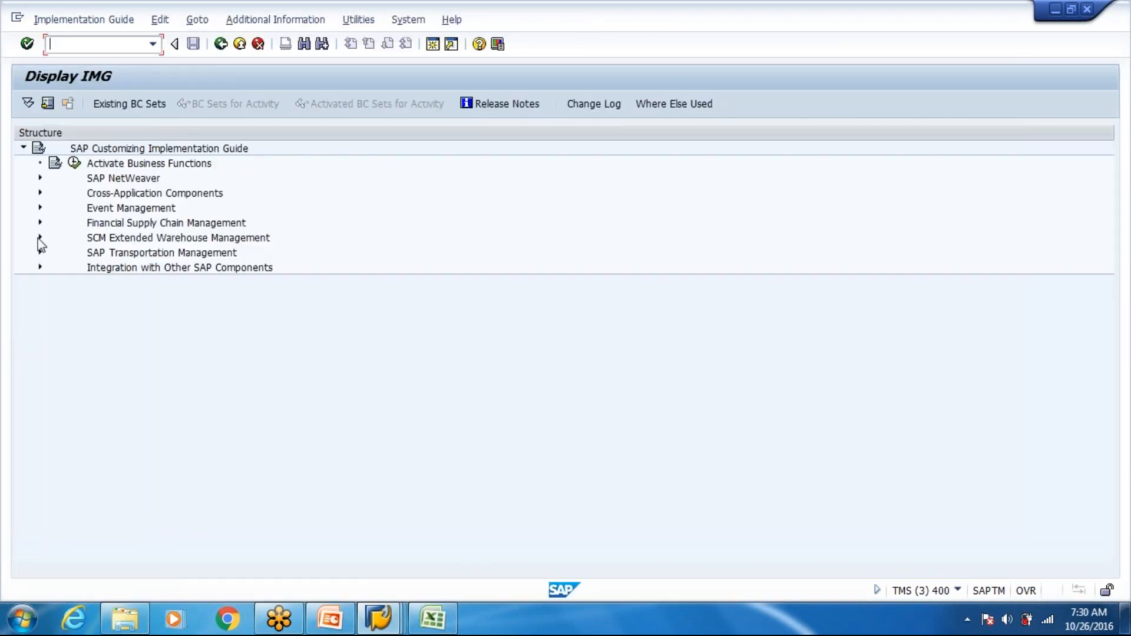
# - Expand SCM Extended Warehouse Management down to Cross-Process Settings > Handling Units > Basics and select Maintain Allowed Packaging Material Types for Packing Group
pyautogui.click(39, 238)
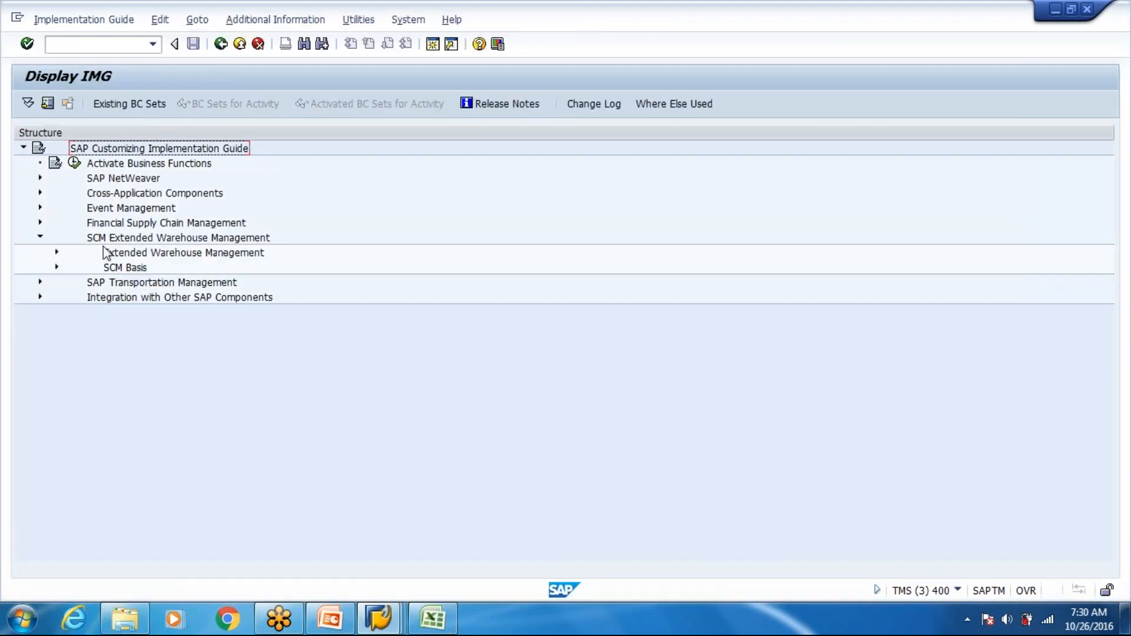
pyautogui.click(57, 252)
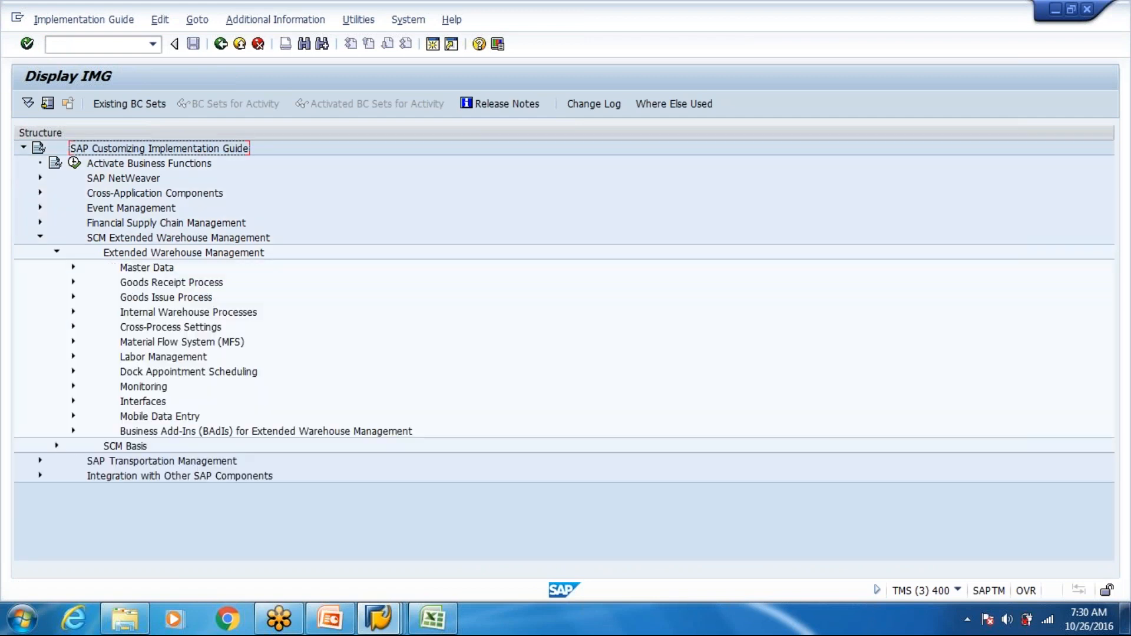
pyautogui.click(73, 327)
pyautogui.click(90, 371)
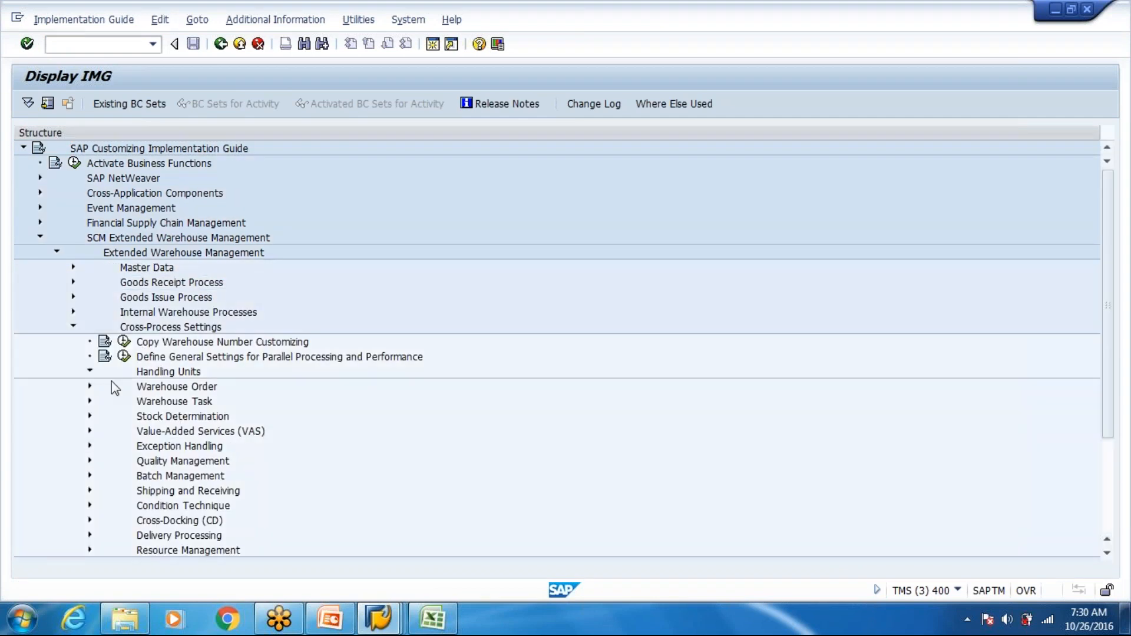
pyautogui.click(107, 387)
pyautogui.click(213, 403)
pyautogui.click(216, 419)
pyautogui.click(215, 433)
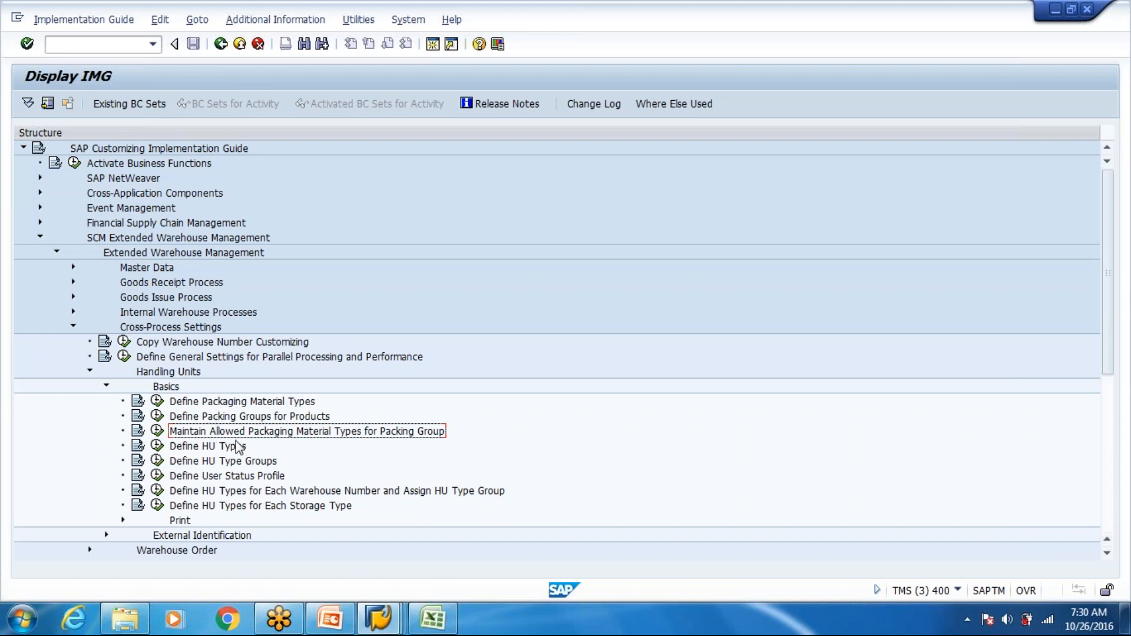
# - Switch to the Warehouse Management Monitor session and check the HU types of the CARTON_M and EUROPALLET handling units
pyautogui.moveTo(371, 629)
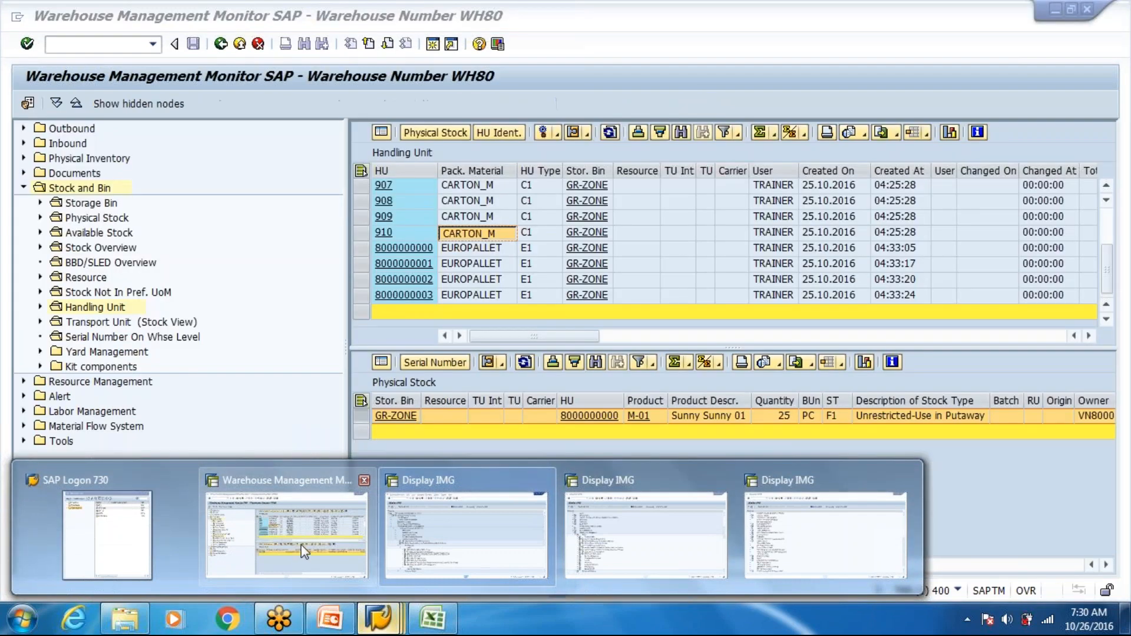
pyautogui.click(304, 552)
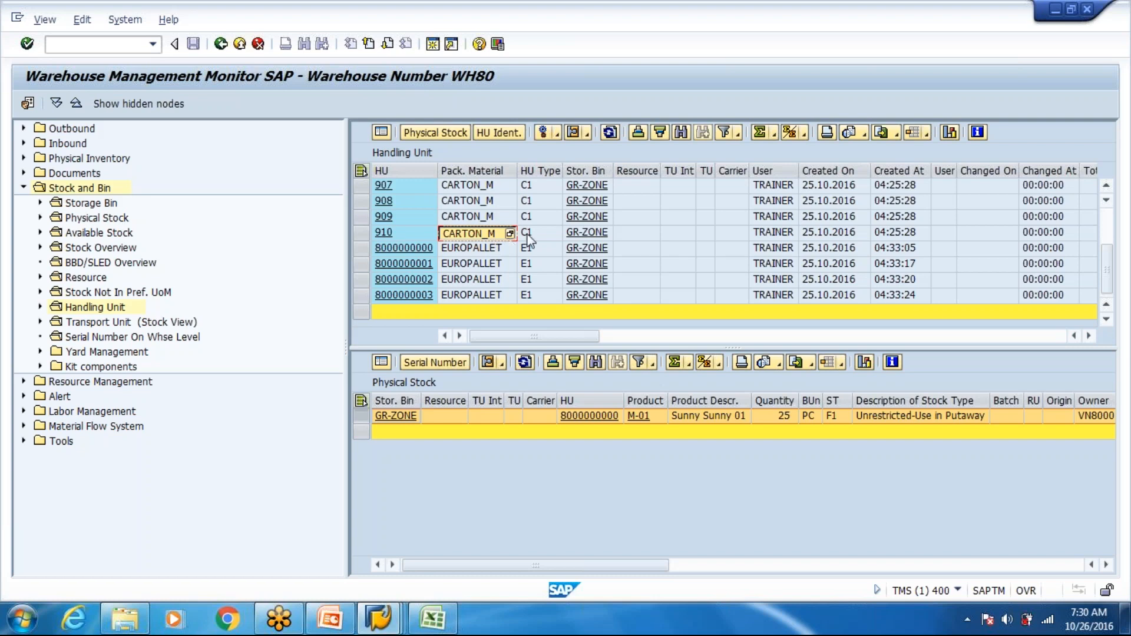
pyautogui.hotkey('alt', 'Tab')
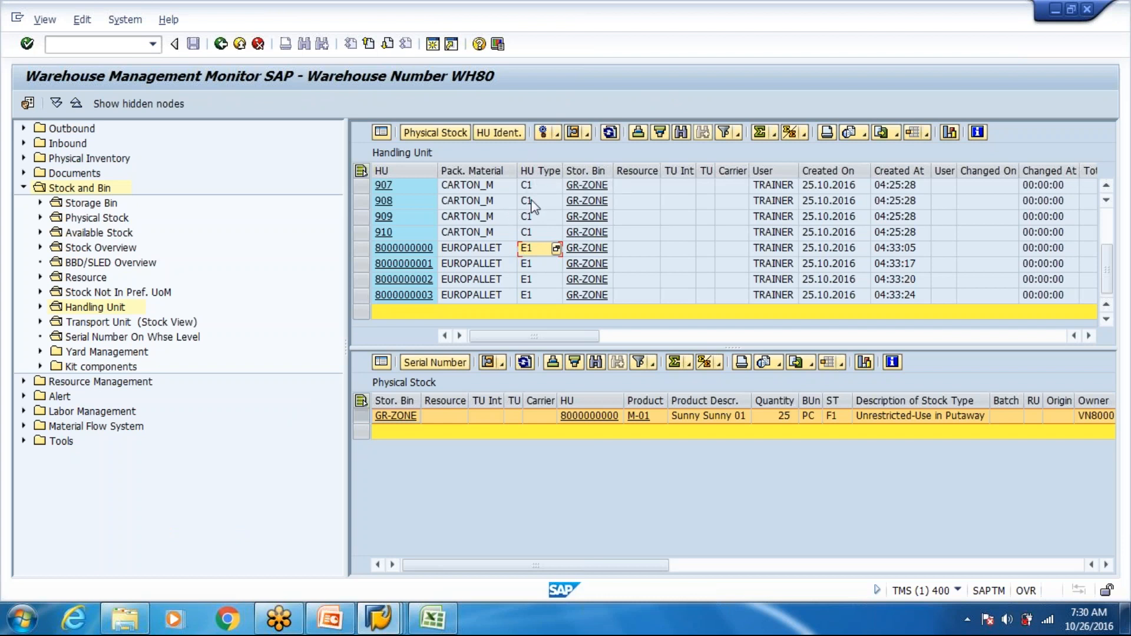
pyautogui.hotkey('alt', 'Tab')
# - Open the warehouse product EUROPALLET for changing with transaction /n/scwm/mat1
pyautogui.click(129, 45)
pyautogui.write('/n/scwm/mat1')
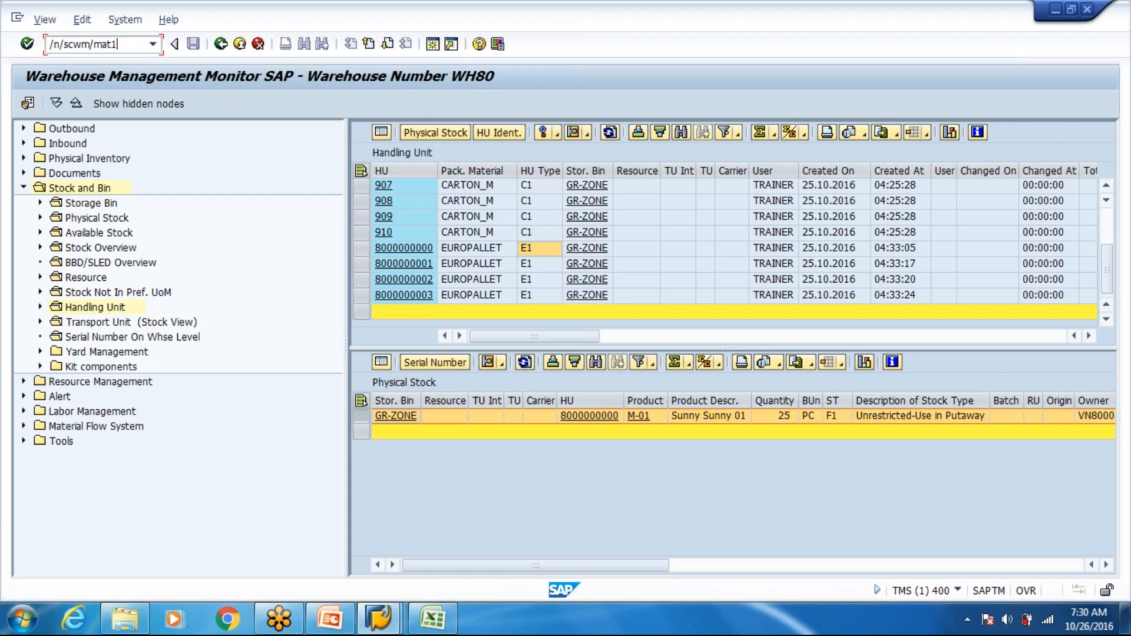
pyautogui.press('Return')
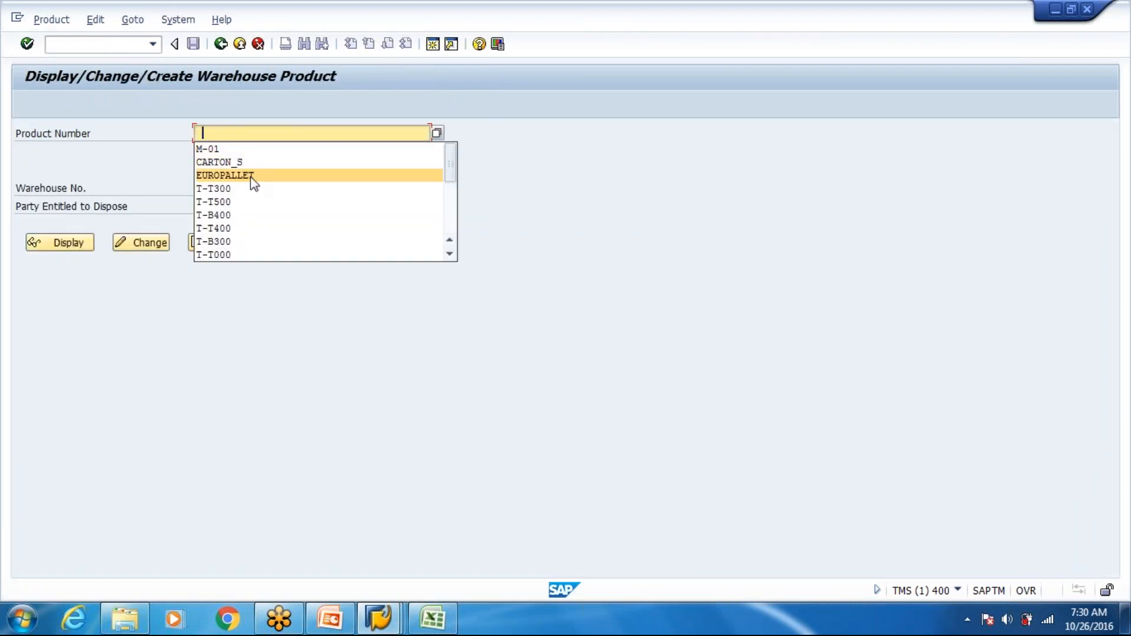
pyautogui.click(250, 177)
pyautogui.click(141, 242)
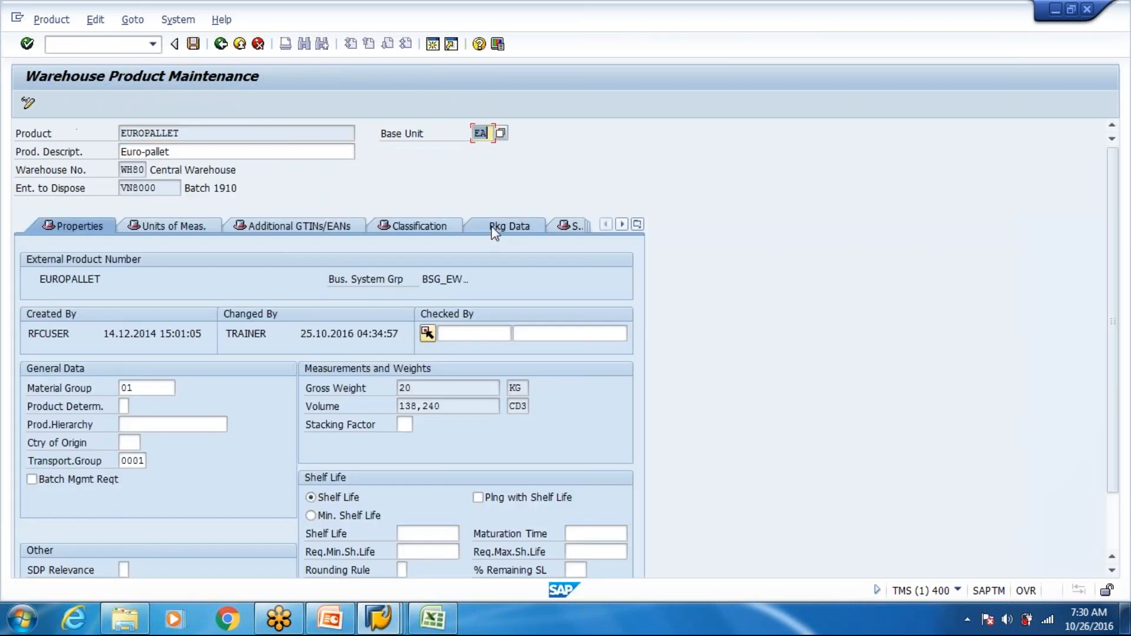
# - Examine the packaging material type and HU type in EUROPALLET's packaging data
pyautogui.click(494, 227)
pyautogui.click(171, 369)
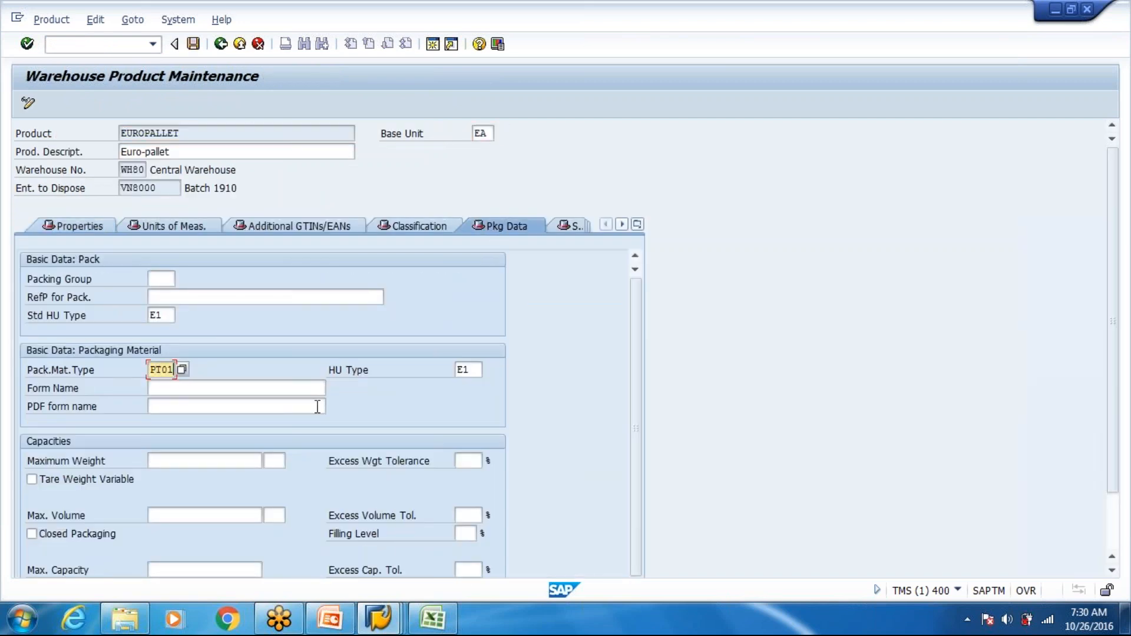
pyautogui.moveTo(472, 370); pyautogui.dragTo(449, 376)
pyautogui.click(463, 369)
pyautogui.click(459, 373)
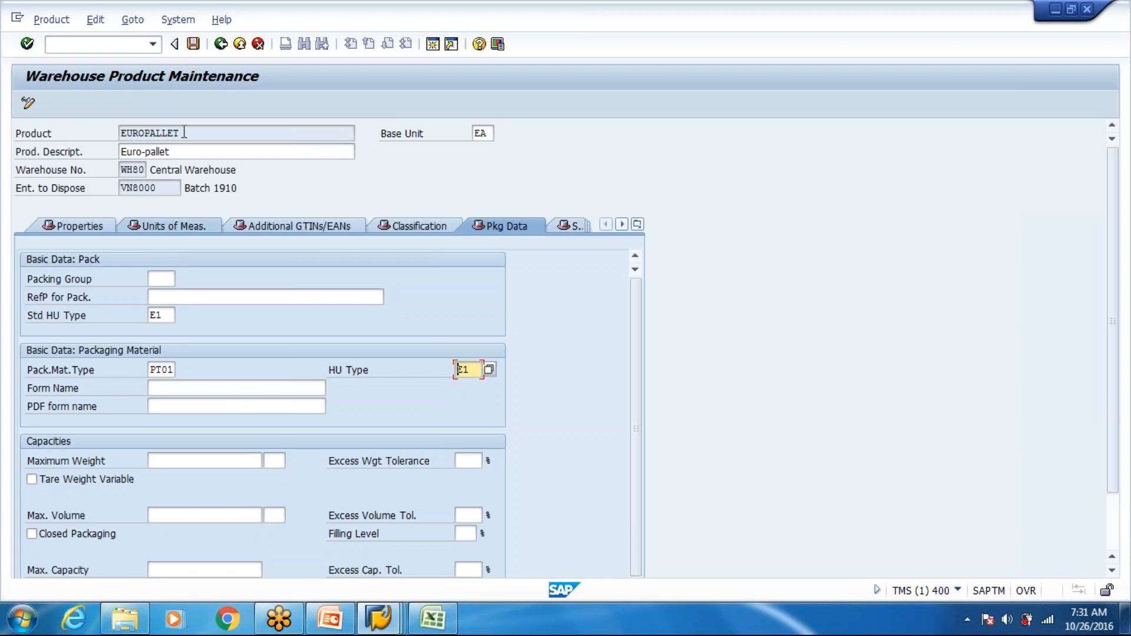
# - Compare the EUROPALLET product number with its assigned packaging material type and HU type
pyautogui.moveTo(183, 133); pyautogui.dragTo(110, 137)
pyautogui.click(122, 133)
pyautogui.click(170, 370)
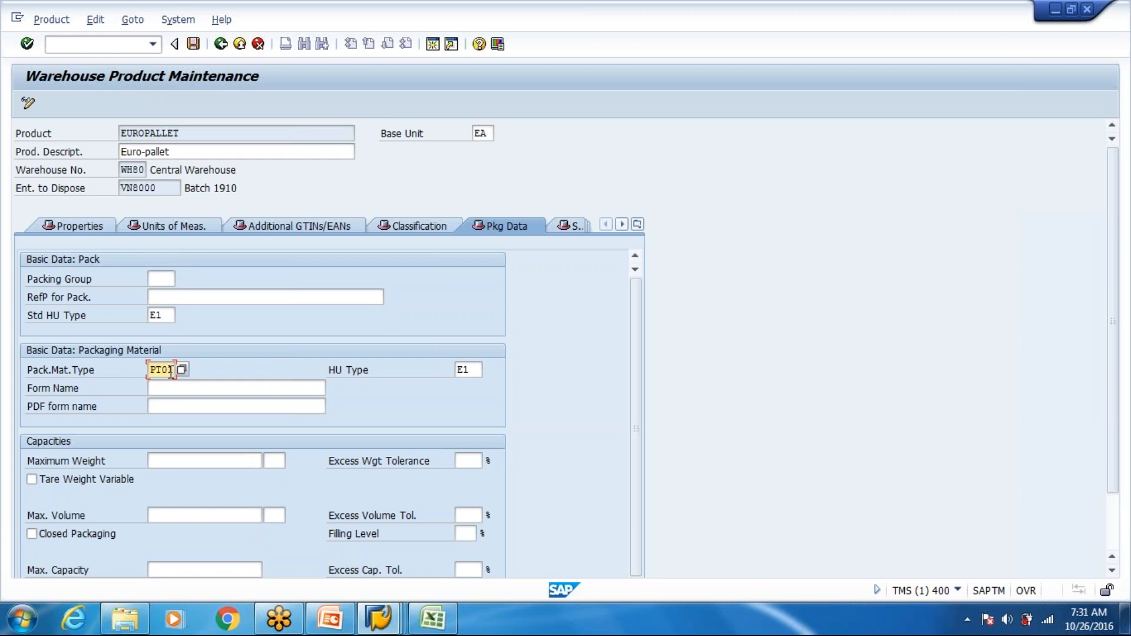
pyautogui.click(462, 368)
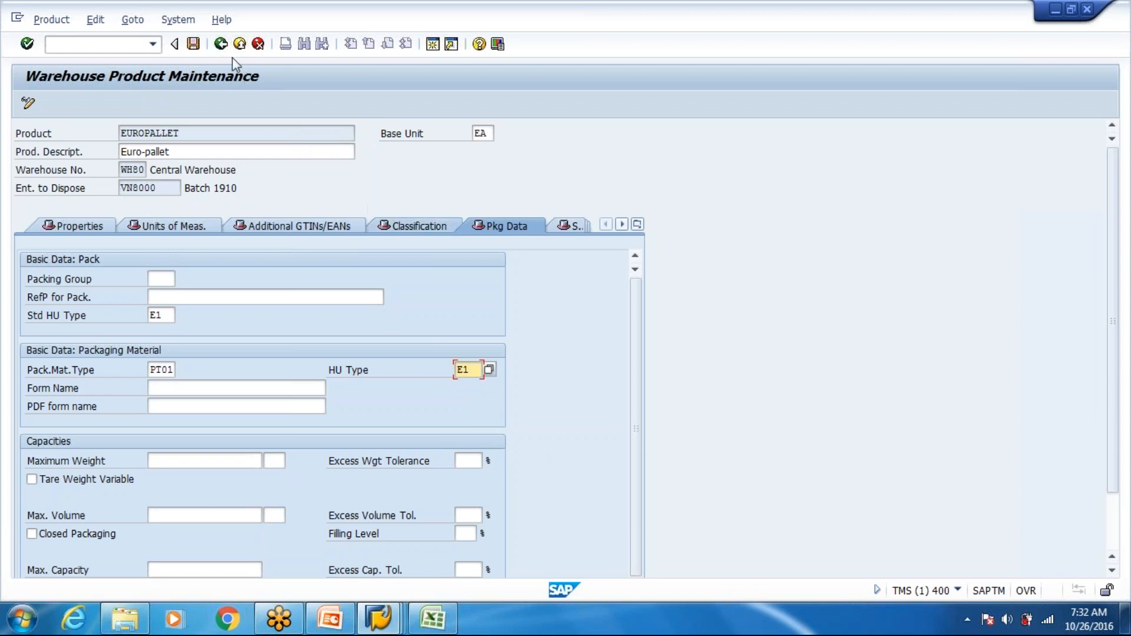
# - Leave the EUROPALLET warehouse product maintenance and switch to the Data For Demo workbook in Excel
pyautogui.hotkey('alt', 'Tab')
pyautogui.hotkey('alt', 'Tab')
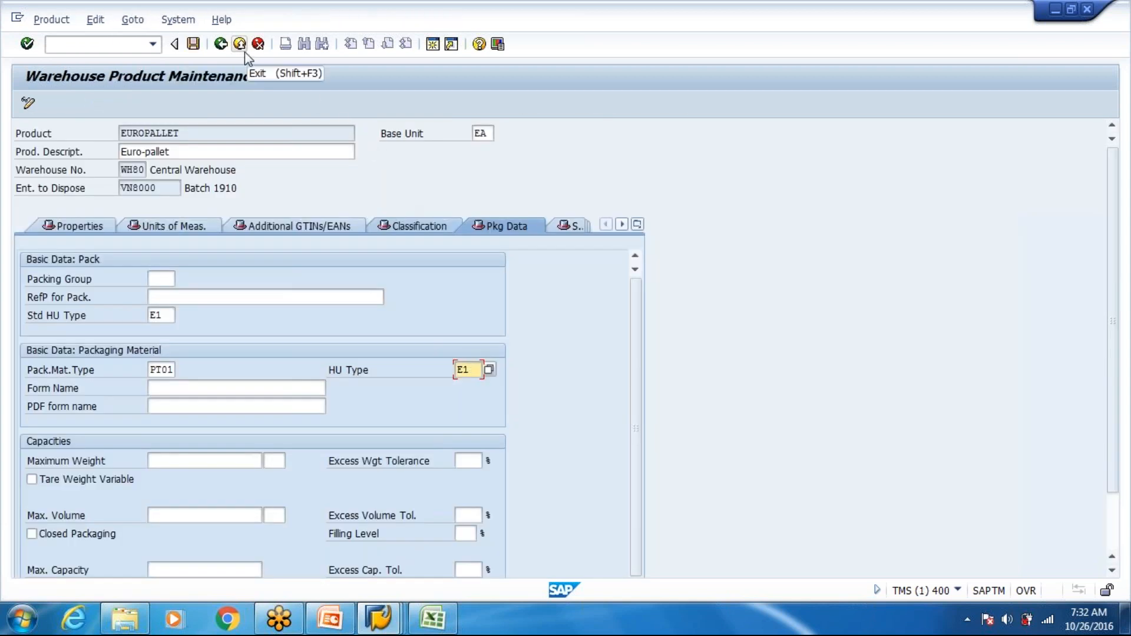
pyautogui.click(245, 52)
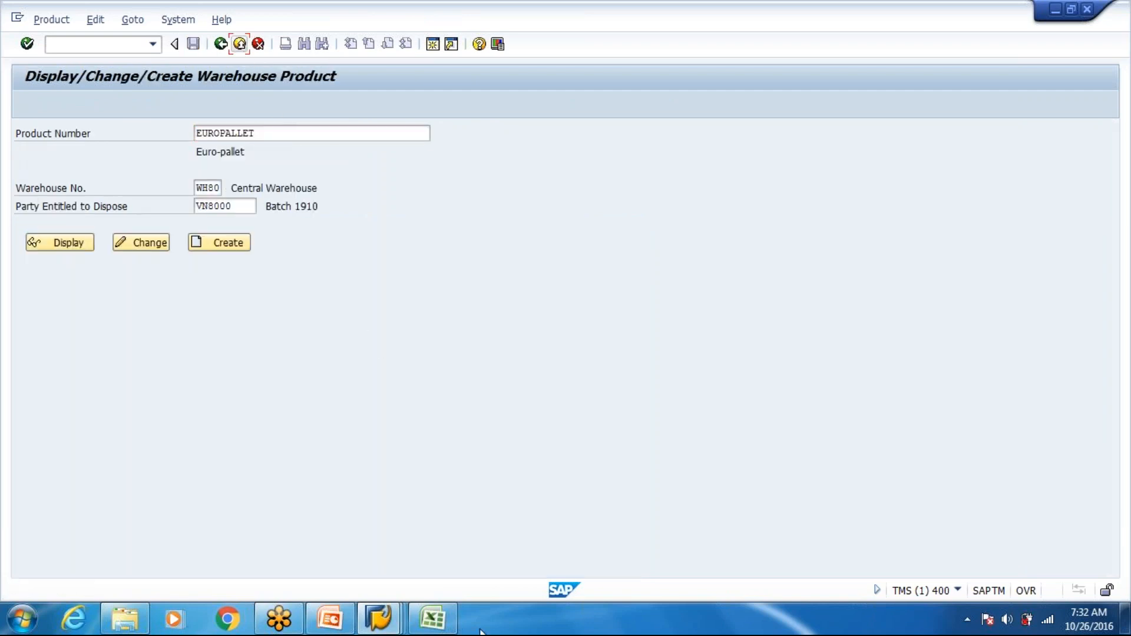
pyautogui.hotkey('alt', 'Tab')
pyautogui.click(449, 618)
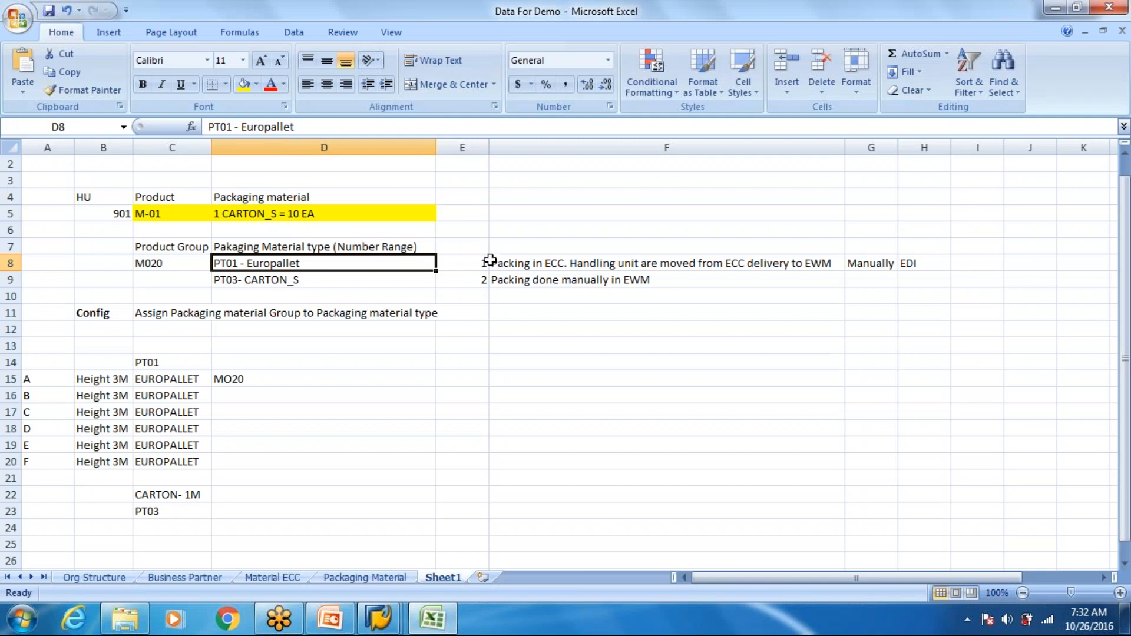
# - Move the two packing scenario rows from E8:H9 to the area starting at cell E23
pyautogui.moveTo(482, 263); pyautogui.dragTo(919, 280)
pyautogui.hotkey('ctrl', 'c')
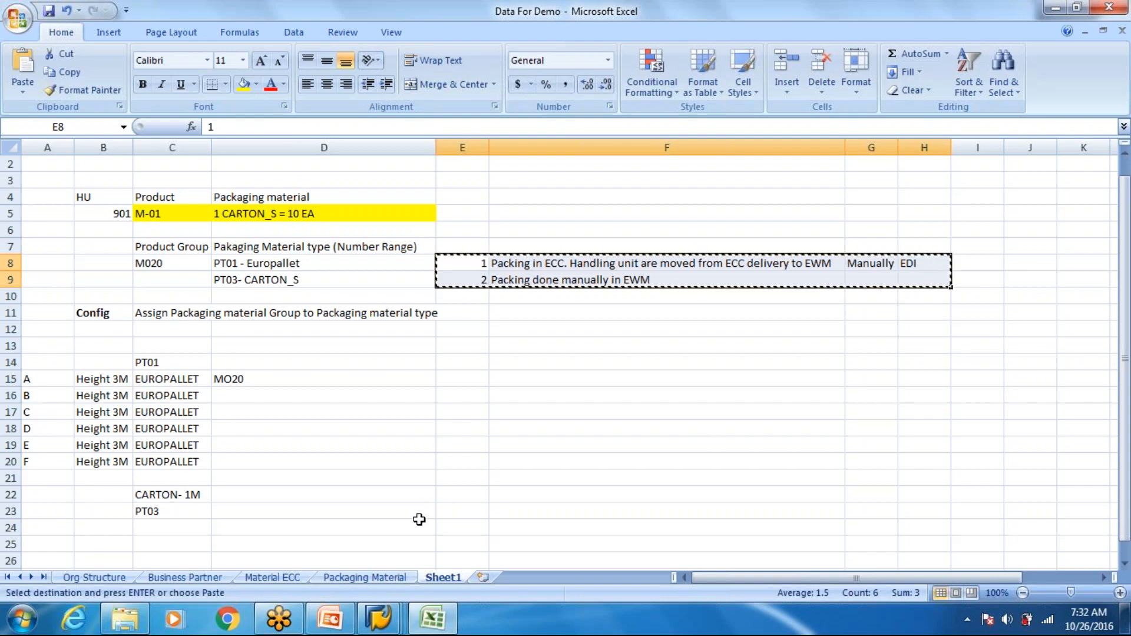
pyautogui.click(454, 507)
pyautogui.press('Return')
pyautogui.scroll(-2, 553, 487)
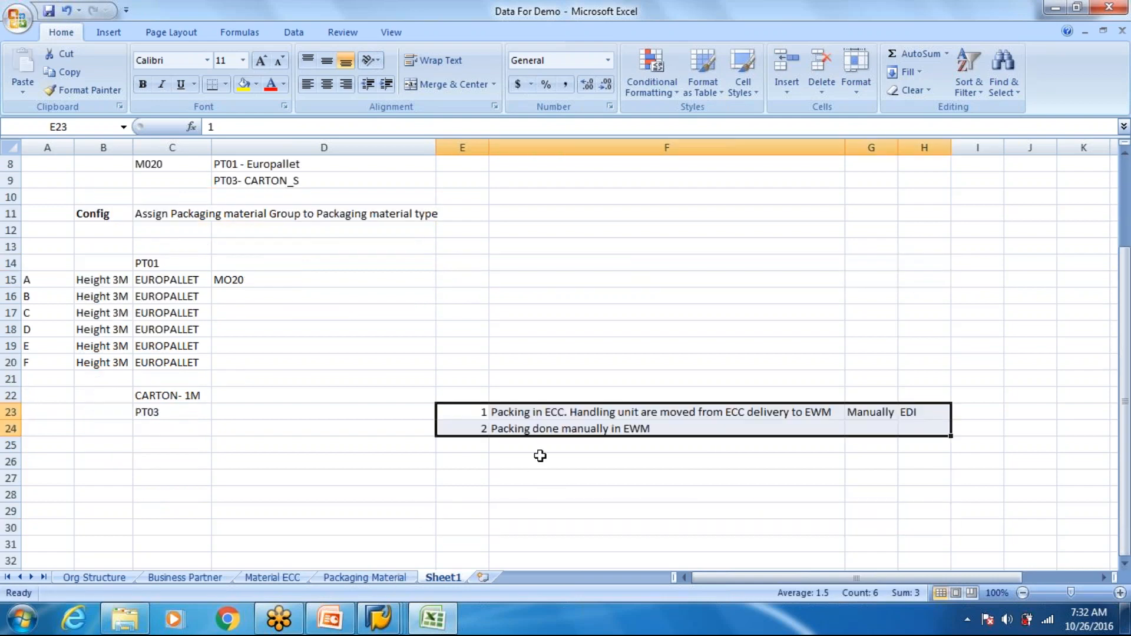
pyautogui.click(550, 412)
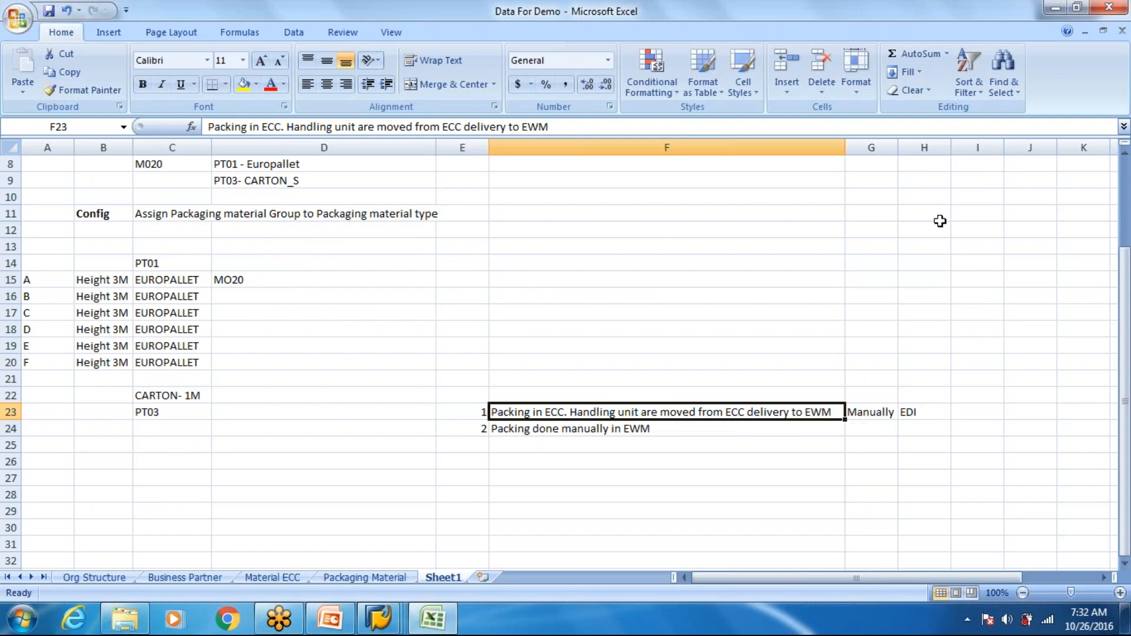
pyautogui.click(978, 412)
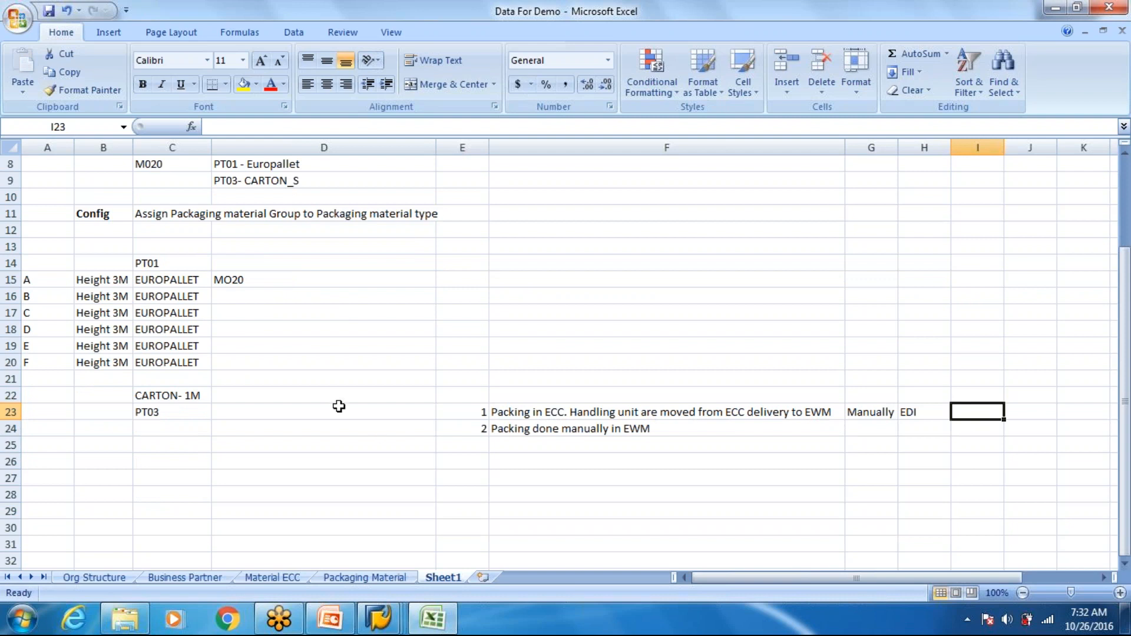
pyautogui.click(374, 412)
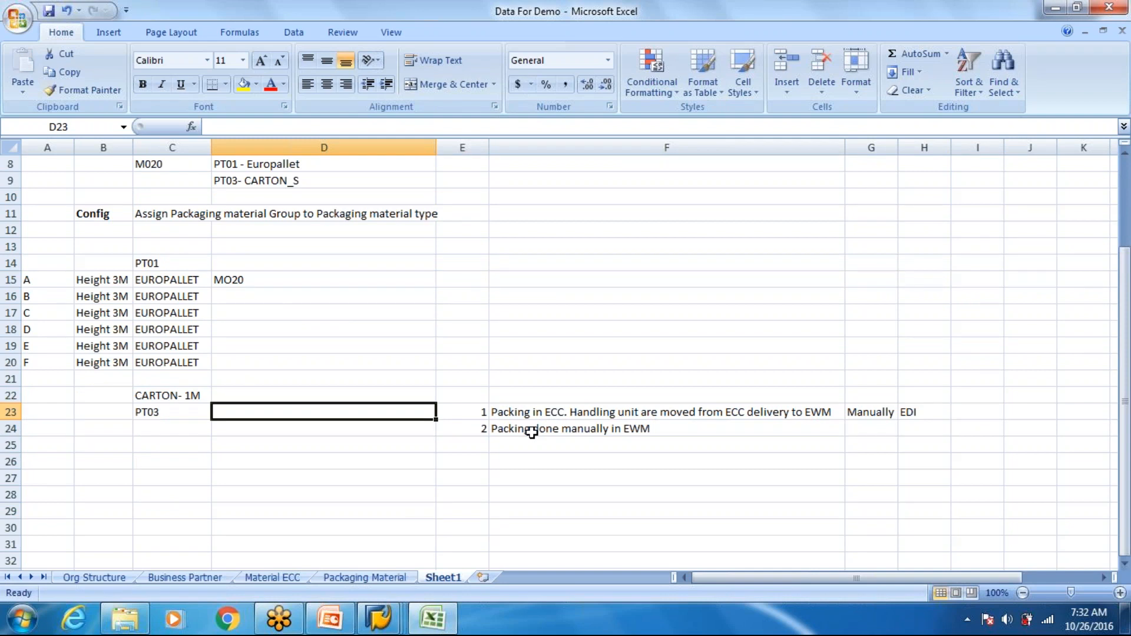
pyautogui.press('Down')
pyautogui.press('Down')
pyautogui.press('Down')
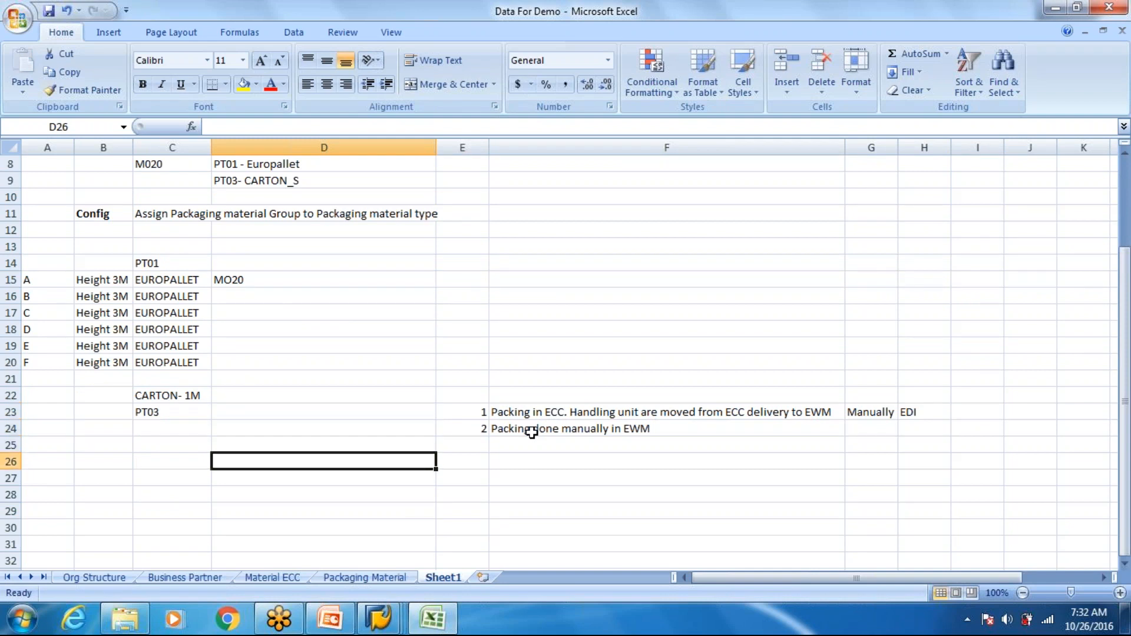
pyautogui.press('Right')
pyautogui.press('Right')
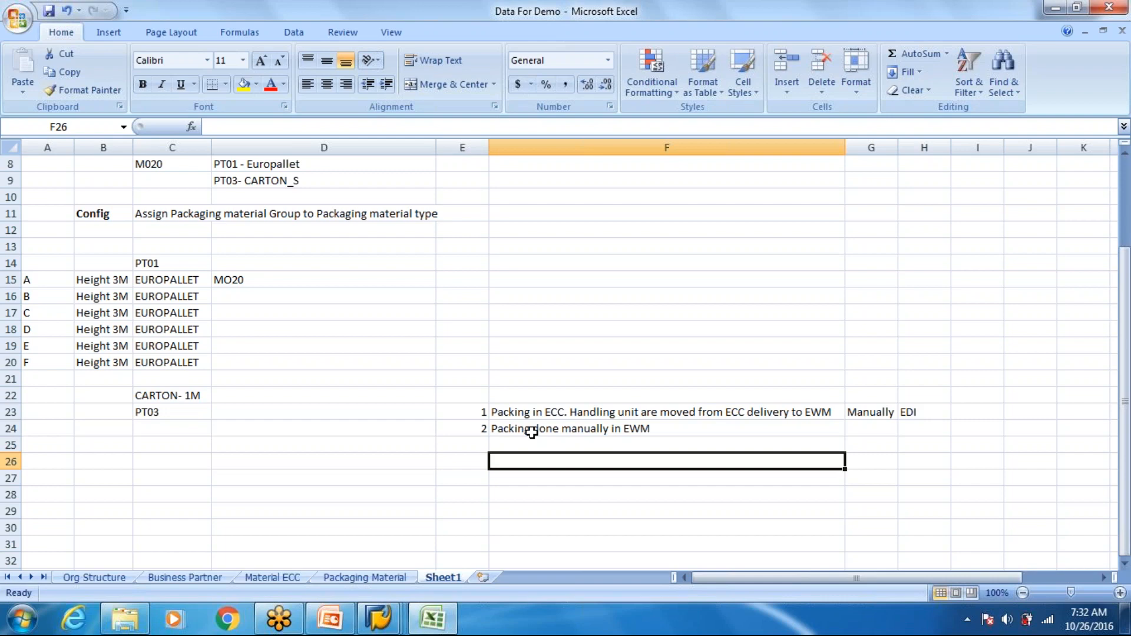
pyautogui.click(412, 414)
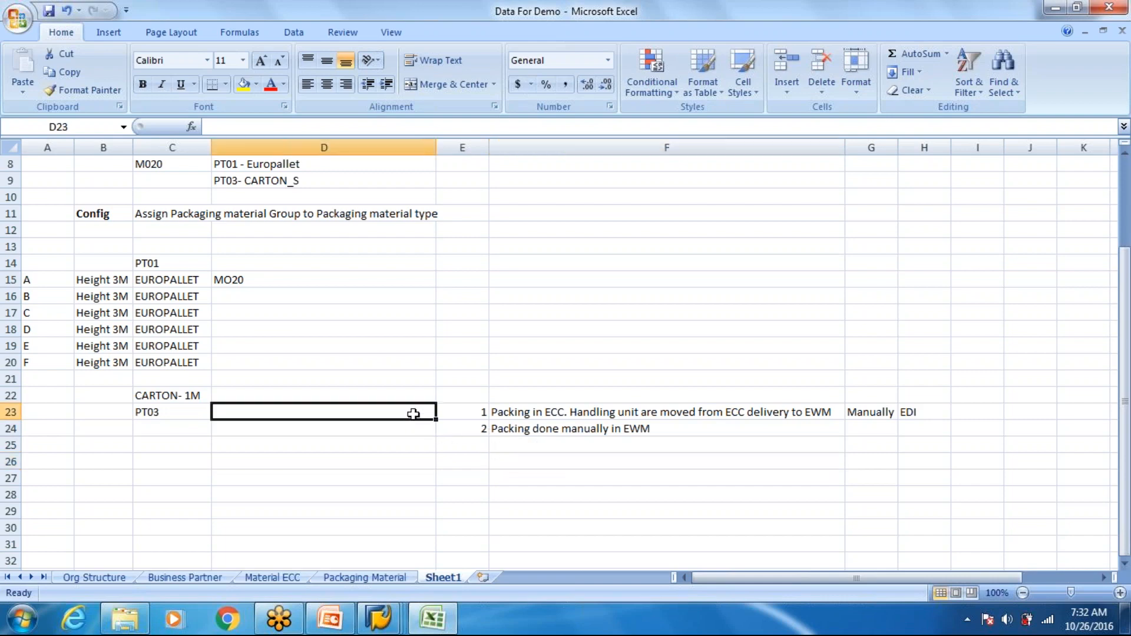
pyautogui.write('HU are creaed')
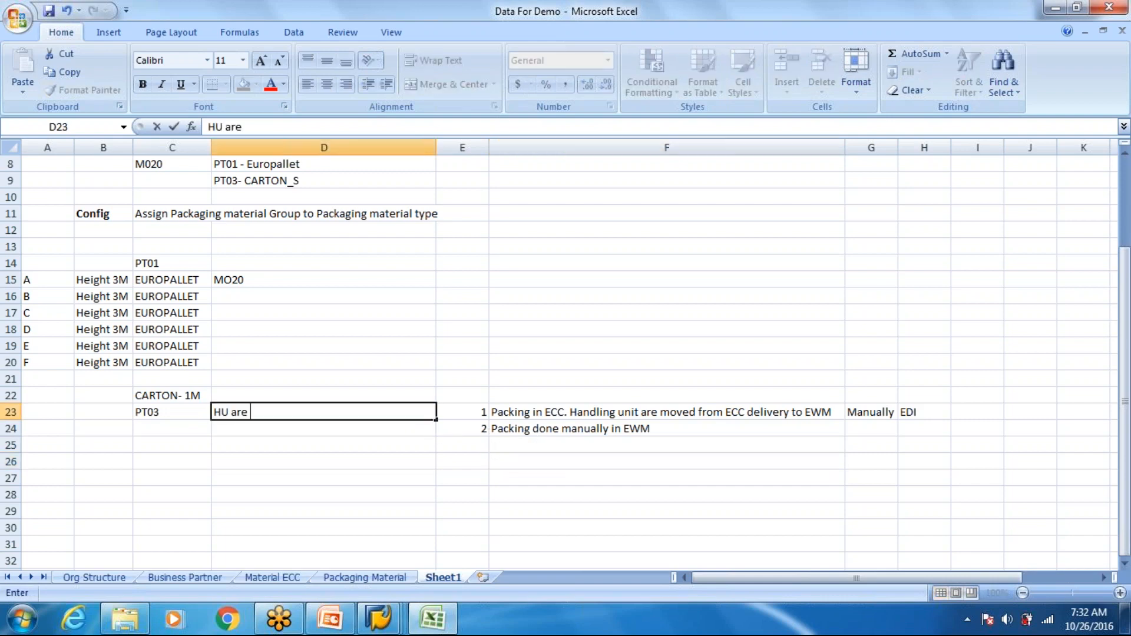
pyautogui.press('BackSpace')
pyautogui.press('BackSpace')
pyautogui.write('ted')
pyautogui.press('BackSpace')
pyautogui.press('BackSpace')
pyautogui.press('BackSpace')
pyautogui.press('BackSpace')
pyautogui.press('BackSpace')
pyautogui.press('BackSpace')
pyautogui.press('BackSpace')
pyautogui.press('BackSpace')
pyautogui.press('BackSpace')
pyautogui.press('BackSpace')
pyautogui.press('BackSpace')
pyautogui.press('BackSpace')
pyautogui.press('BackSpace')
pyautogui.press('BackSpace')
# - Enter the heading "HU creation" in cell D22 and narrow column D
pyautogui.click(386, 391)
pyautogui.write('HU creation')
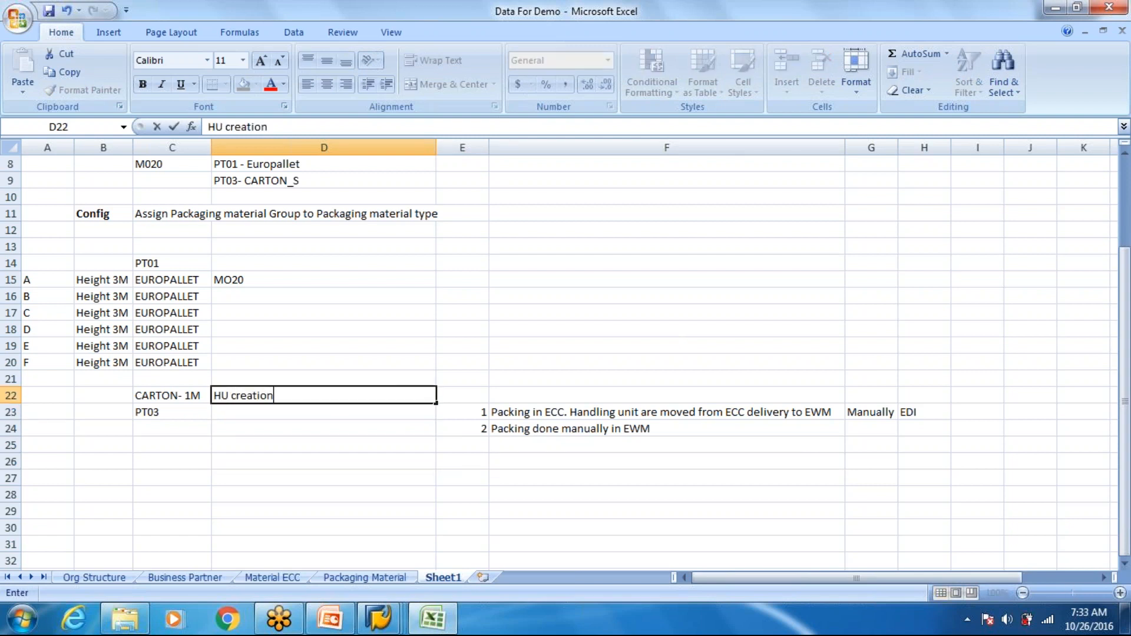
pyautogui.press('Return')
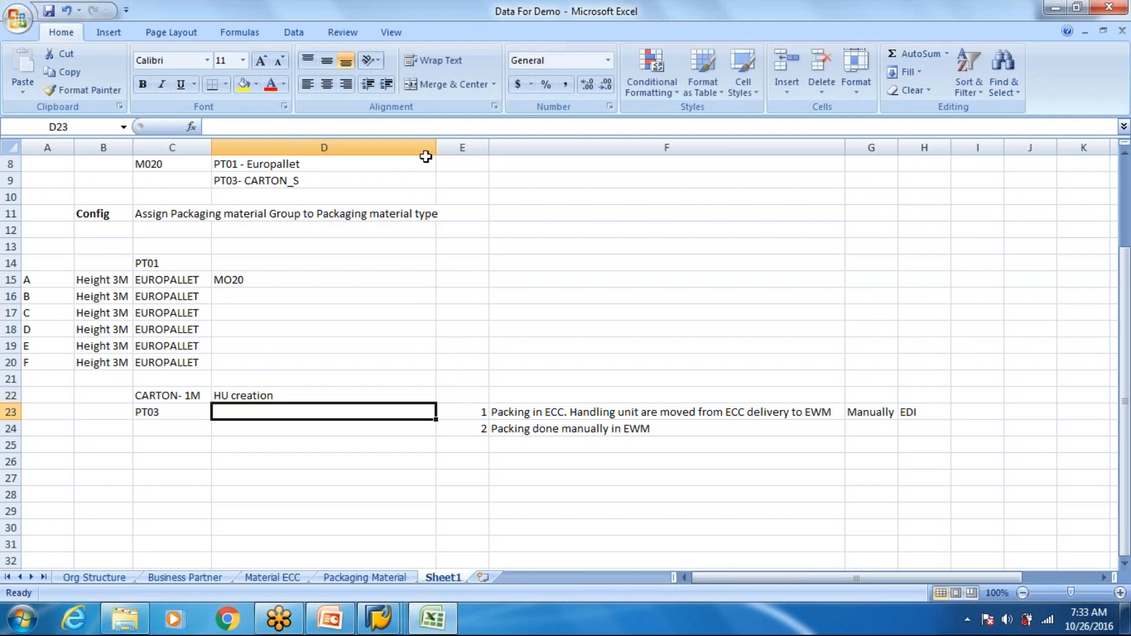
pyautogui.moveTo(434, 147); pyautogui.dragTo(291, 165)
pyautogui.click(369, 412)
pyautogui.click(271, 415)
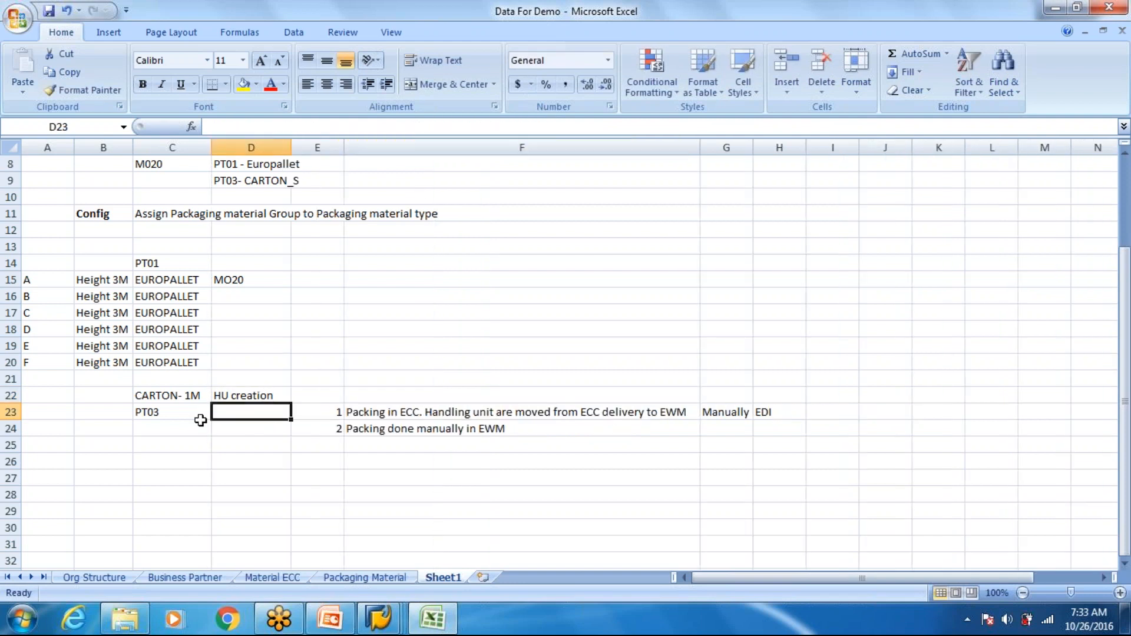
# - Move the CARTON- 1M and PT03 entries from C22:C23 to the area starting at cell E15
pyautogui.moveTo(157, 393); pyautogui.dragTo(167, 428)
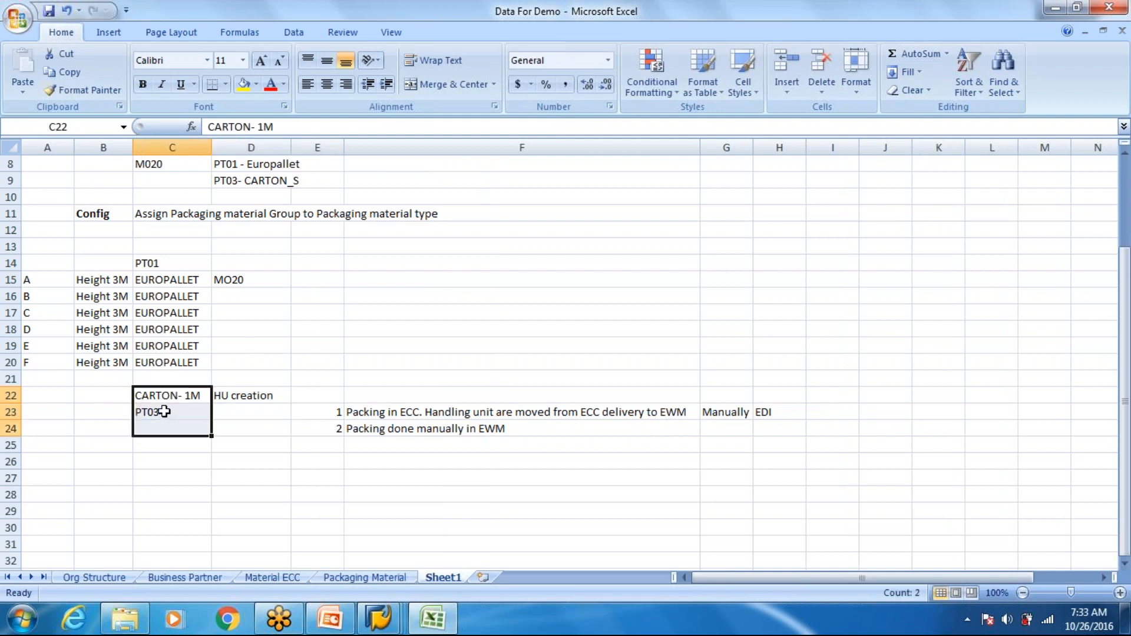
pyautogui.hotkey('ctrl', 'x')
pyautogui.click(336, 277)
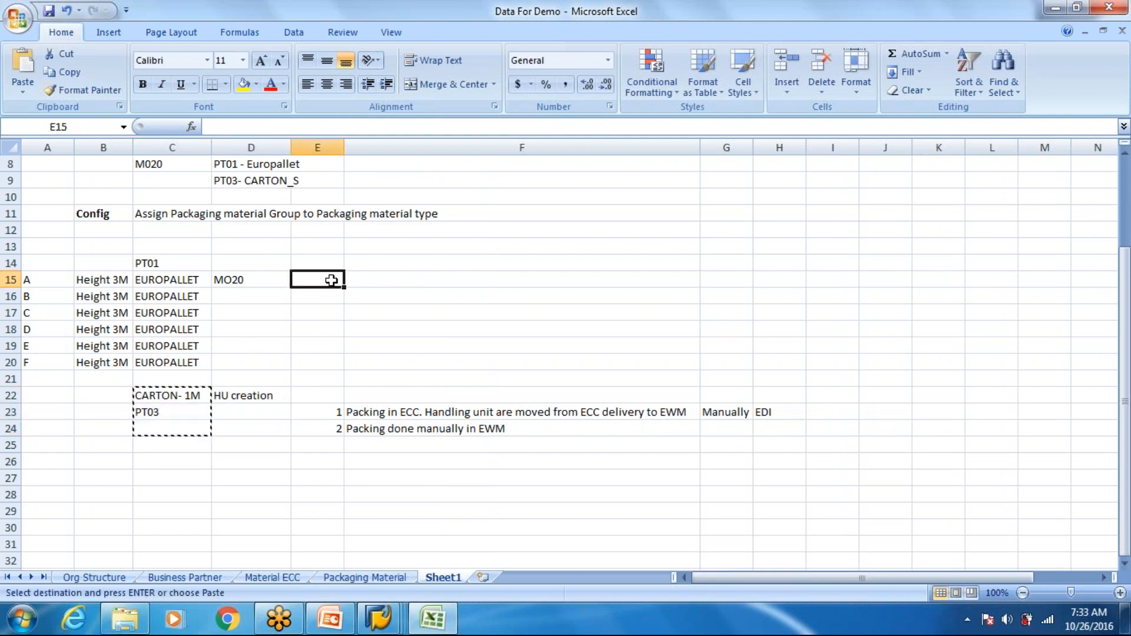
pyautogui.hotkey('ctrl', 'v')
# - Label the two packing scenarios under HU creation with ECC in D23 and EWM in D24
pyautogui.click(266, 410)
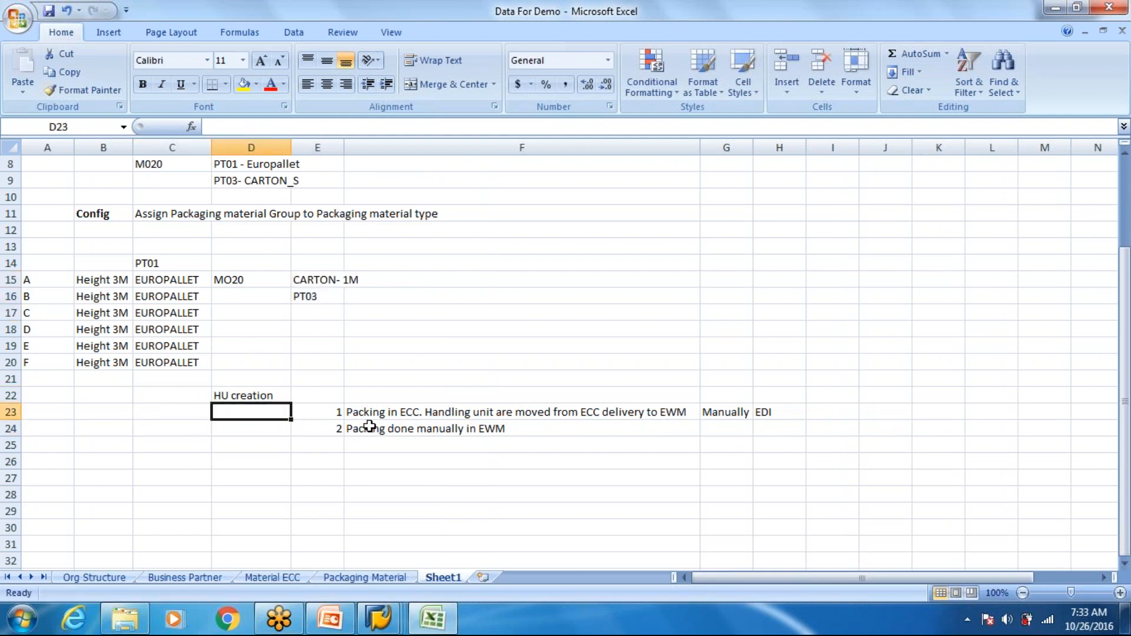
pyautogui.write('ECC')
pyautogui.press('Return')
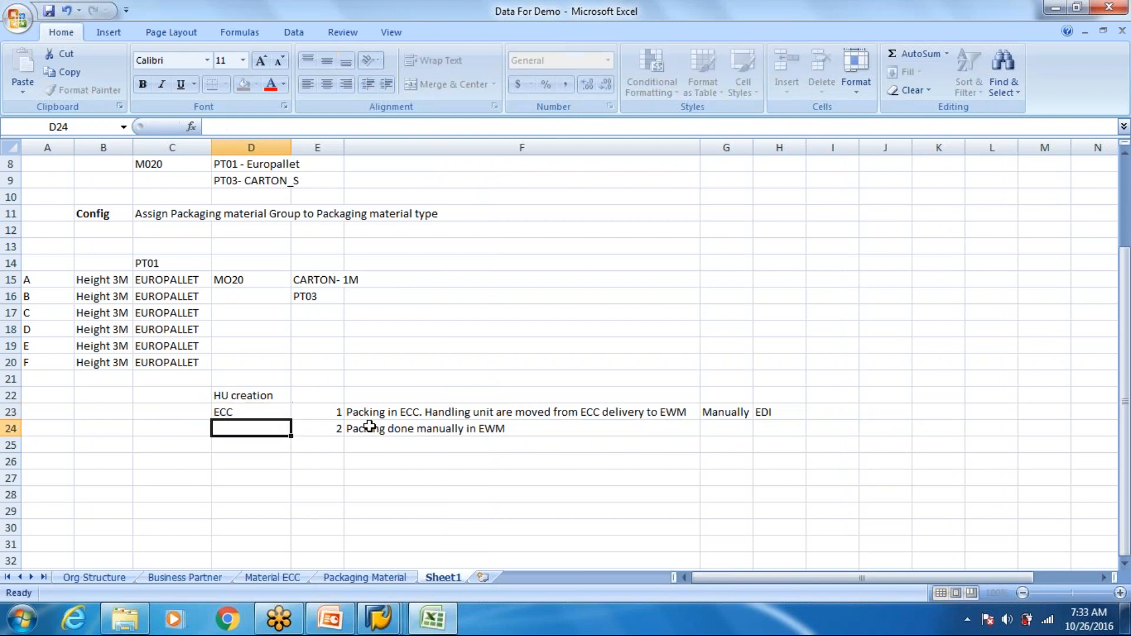
pyautogui.write('EWM')
pyautogui.press('Return')
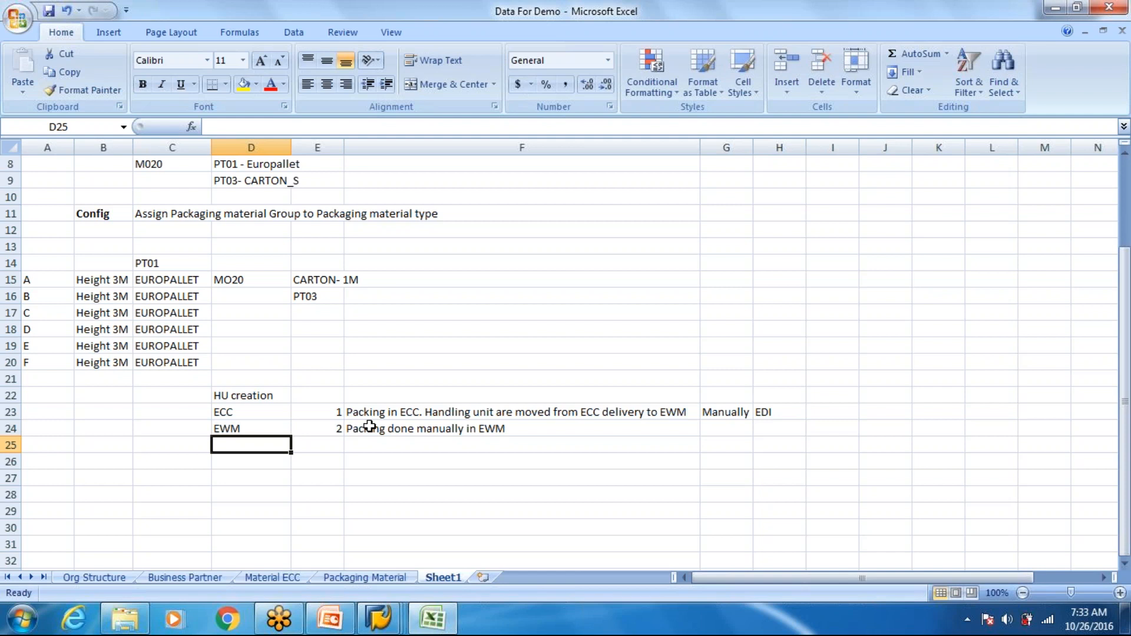
pyautogui.click(369, 427)
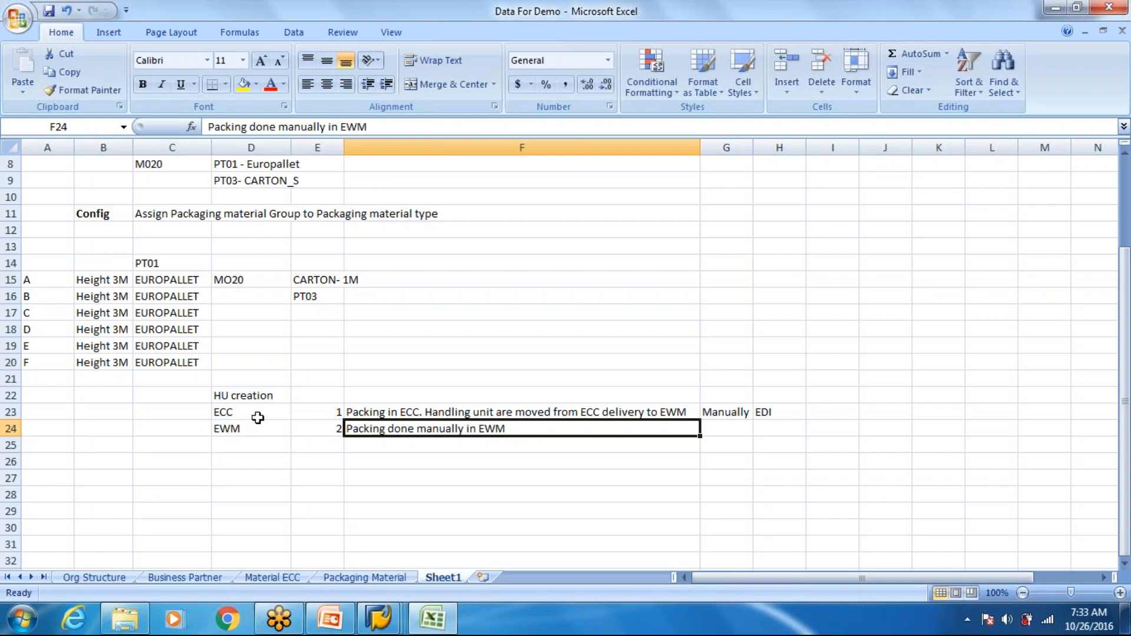
pyautogui.click(253, 419)
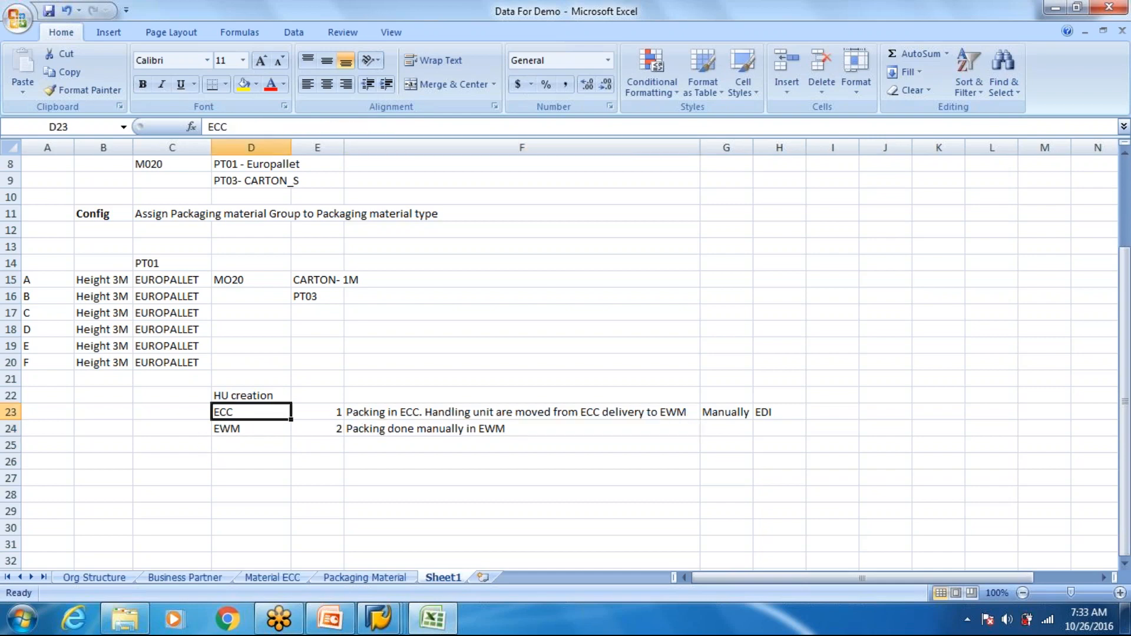
pyautogui.click(179, 424)
pyautogui.write('Number R')
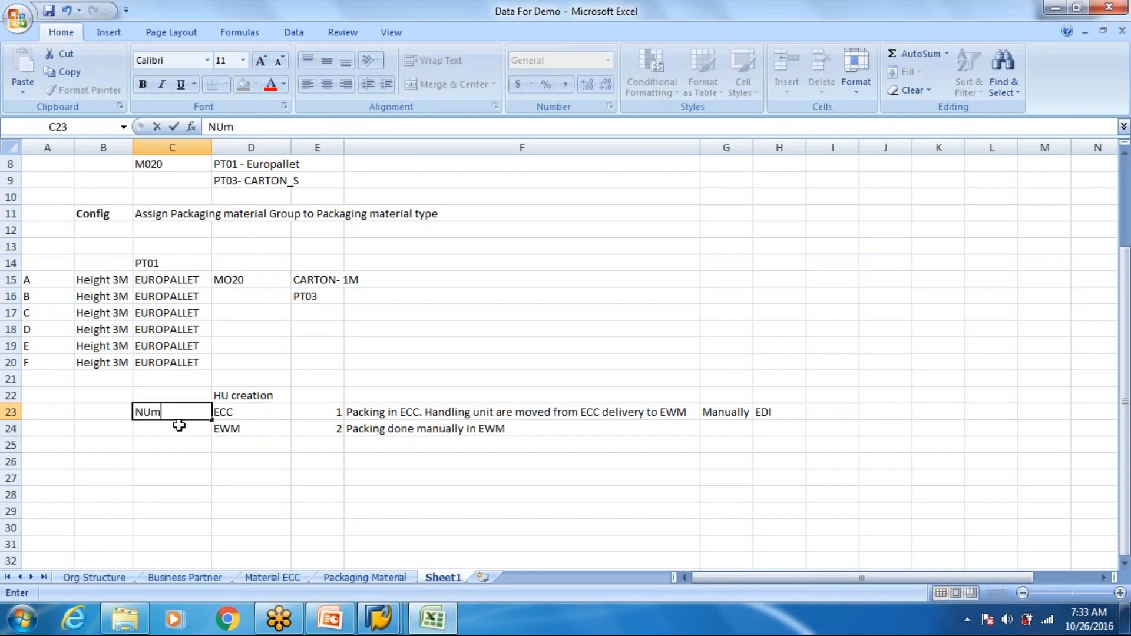
pyautogui.write('a')
pyautogui.press('BackSpace')
pyautogui.press('BackSpace')
pyautogui.write('Range')
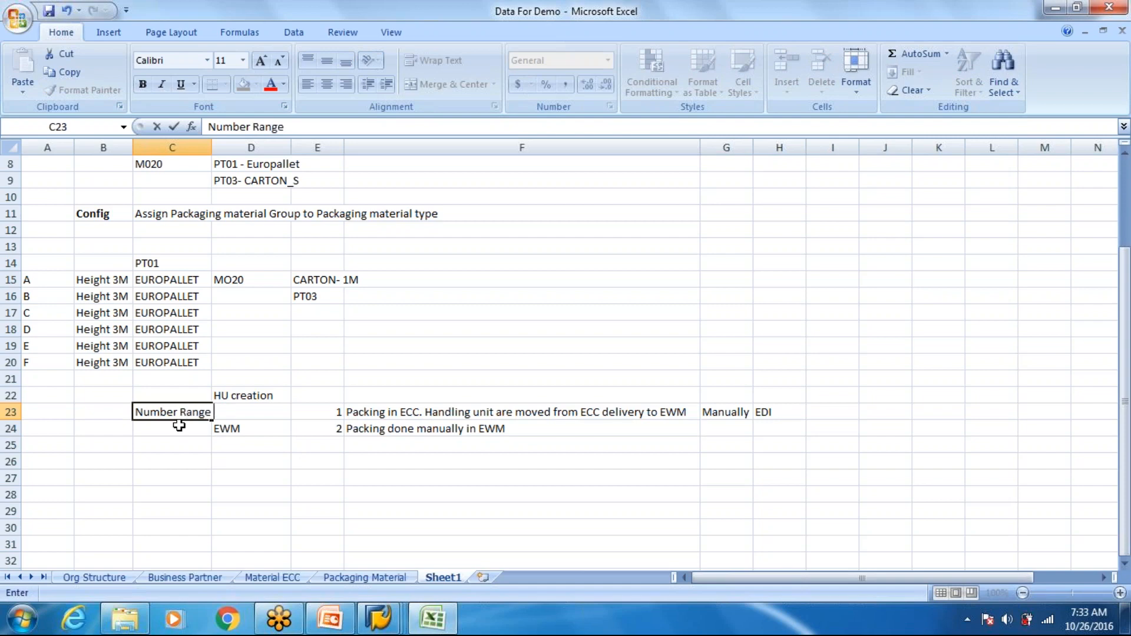
pyautogui.click(197, 448)
pyautogui.click(174, 412)
pyautogui.press('Delete')
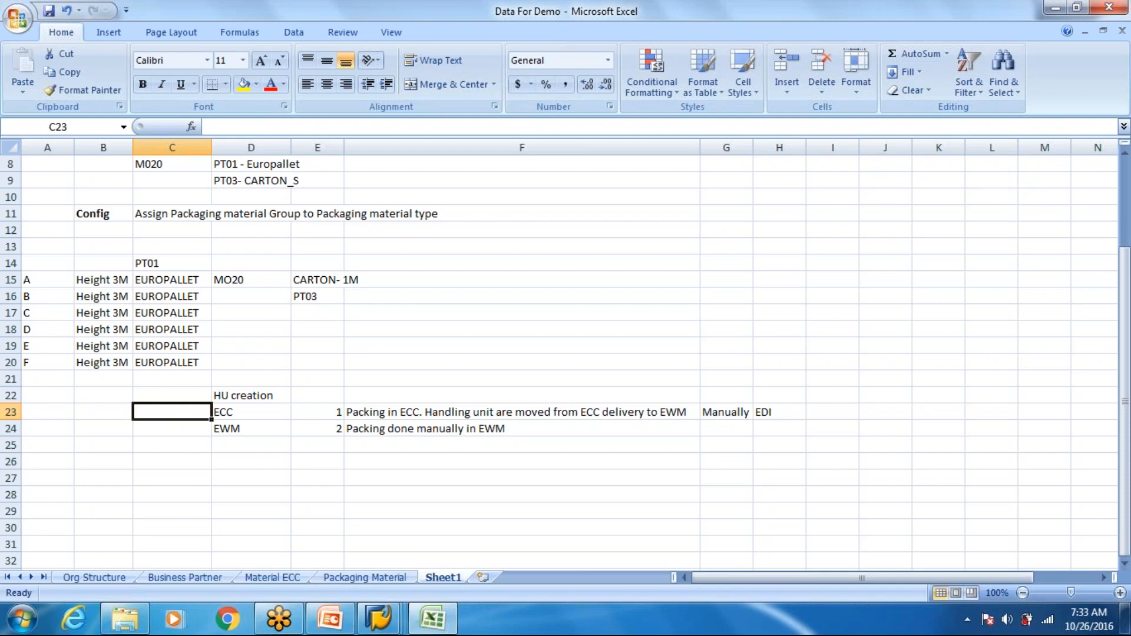
# - Enter the heading "Number Range" in cell C28, below the HU creation notes
pyautogui.click(232, 413)
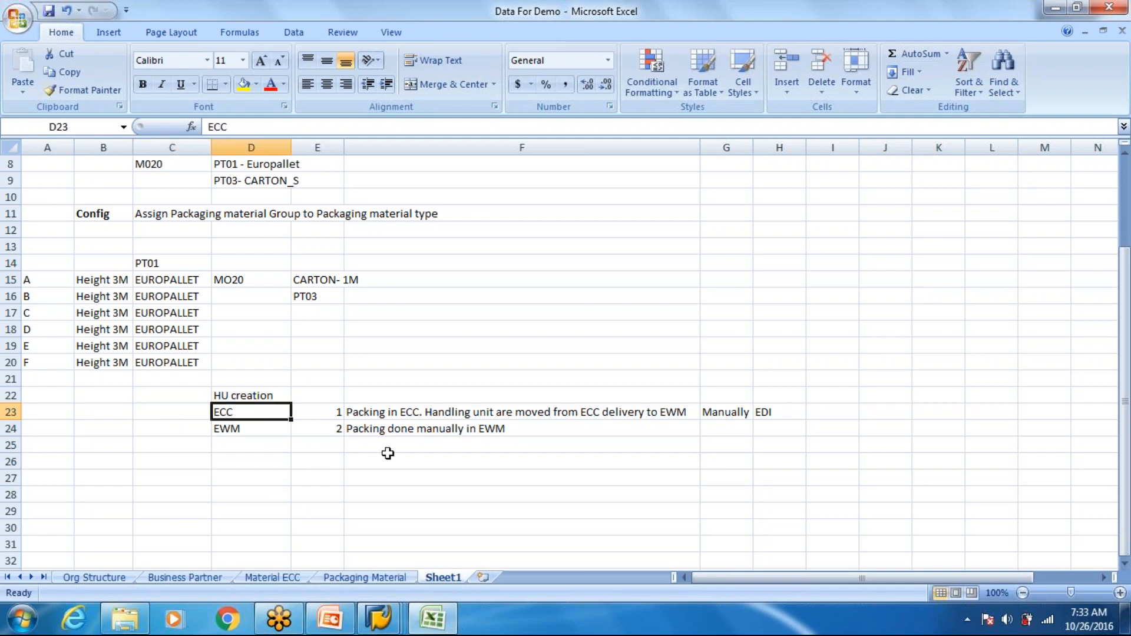
pyautogui.click(251, 487)
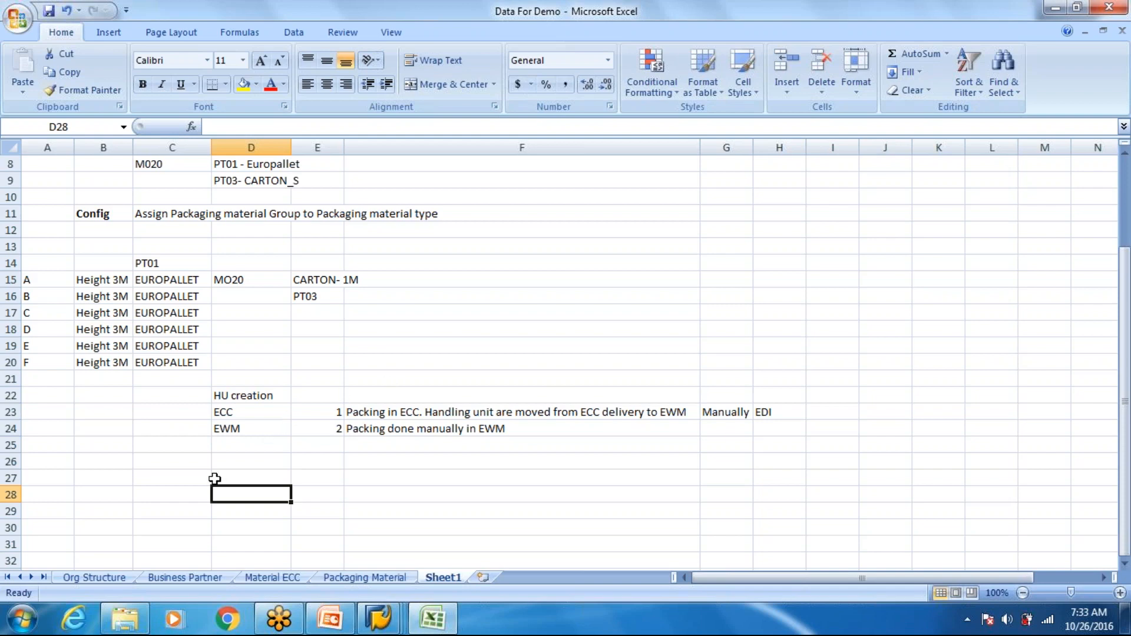
pyautogui.click(200, 490)
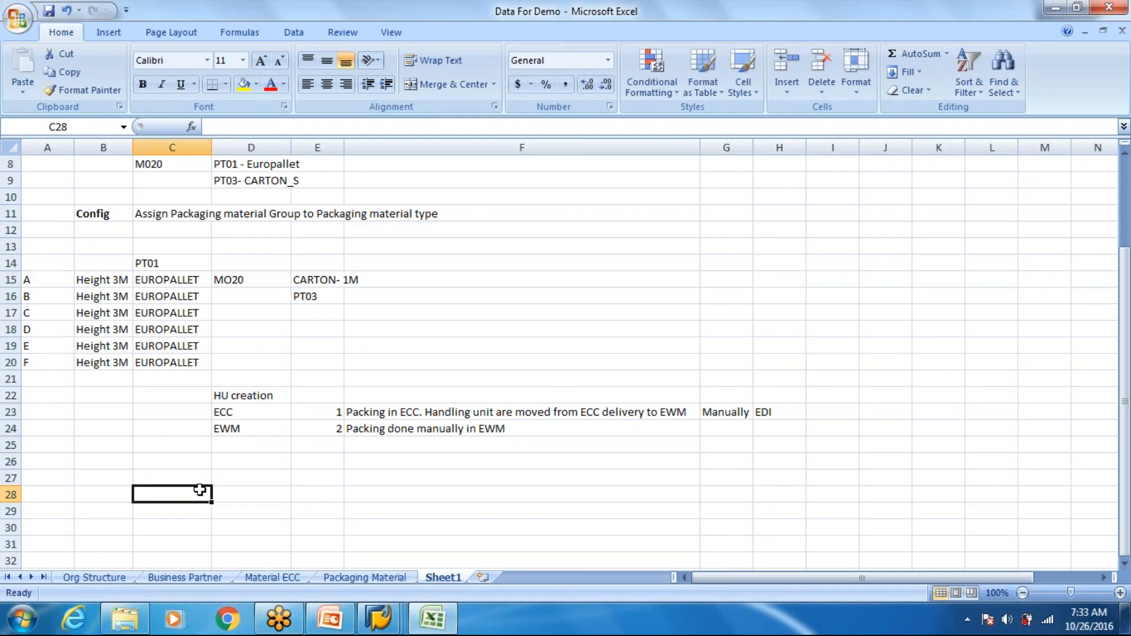
pyautogui.write('Number')
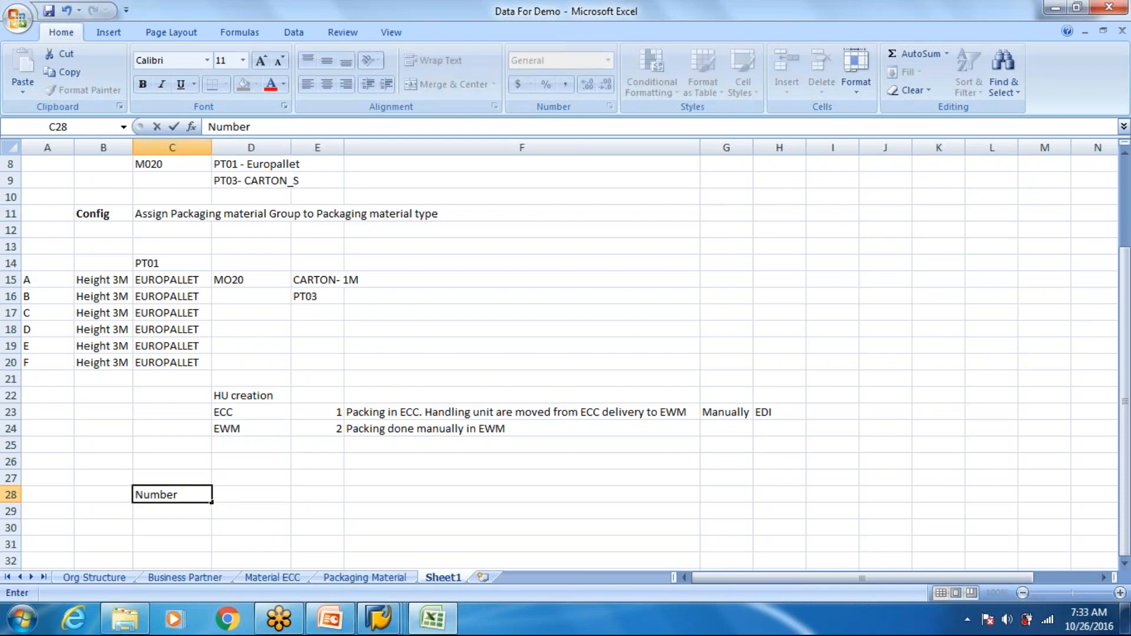
pyautogui.write(' Range')
pyautogui.press('Return')
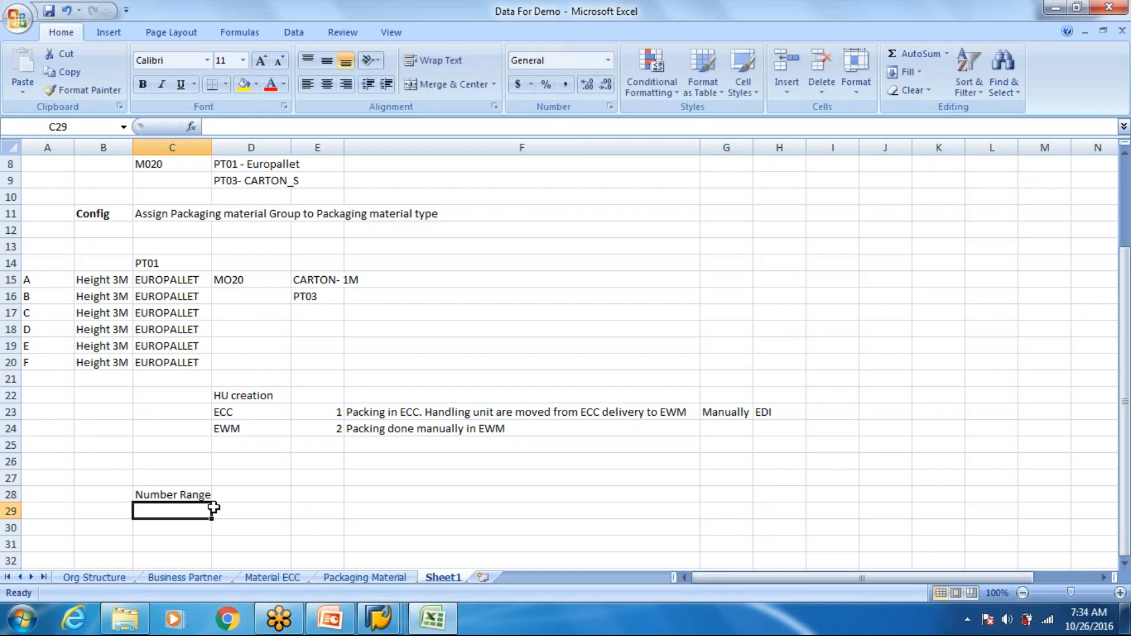
# - Add the column headings ECC in D28 and EWM in E28, and number the rows 1 and 2 in C29:C30
pyautogui.click(242, 500)
pyautogui.write('ECC')
pyautogui.click(187, 512)
pyautogui.write('1')
pyautogui.click(168, 530)
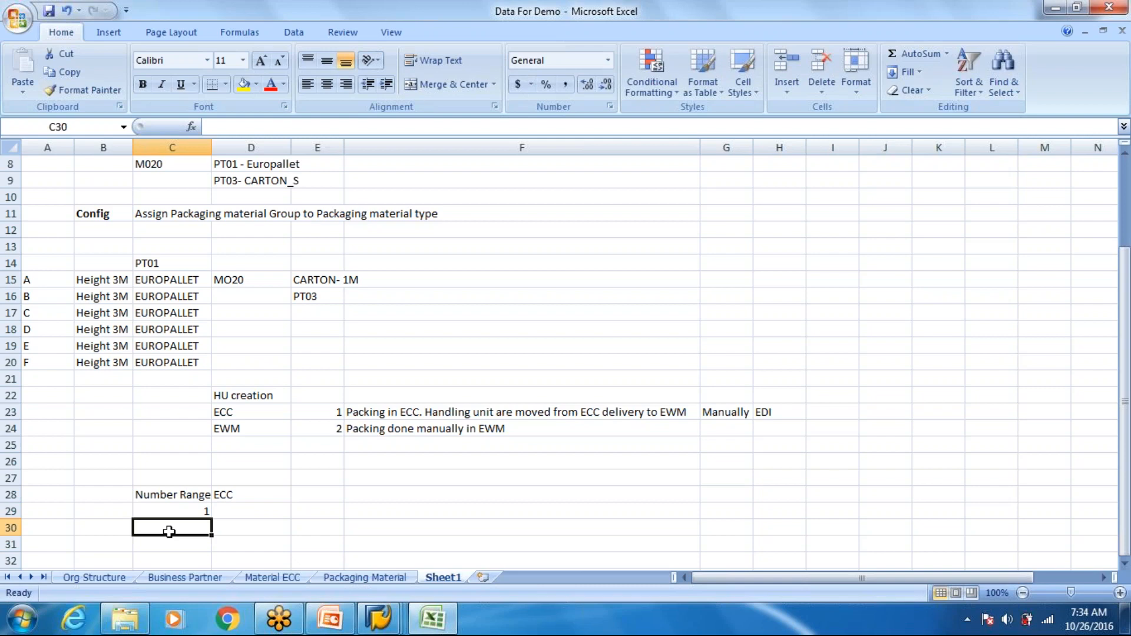
pyautogui.write('2')
pyautogui.click(316, 495)
pyautogui.write('EWM')
pyautogui.press('Return')
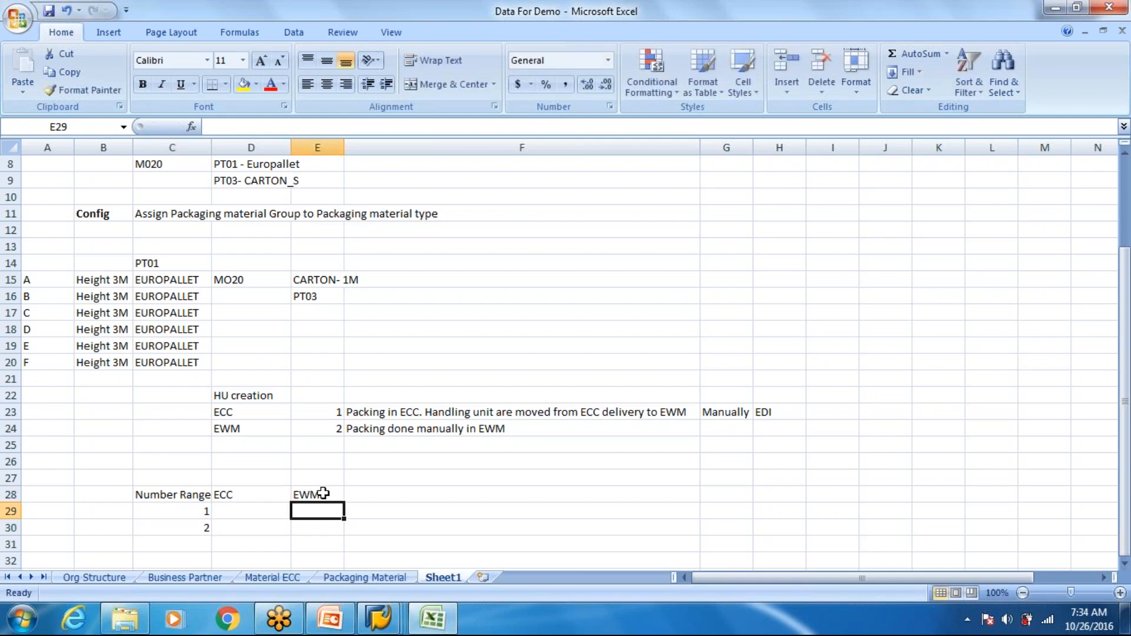
pyautogui.press('Up')
pyautogui.press('Up')
pyautogui.press('Up')
pyautogui.press('Up')
pyautogui.press('Up')
pyautogui.press('Up')
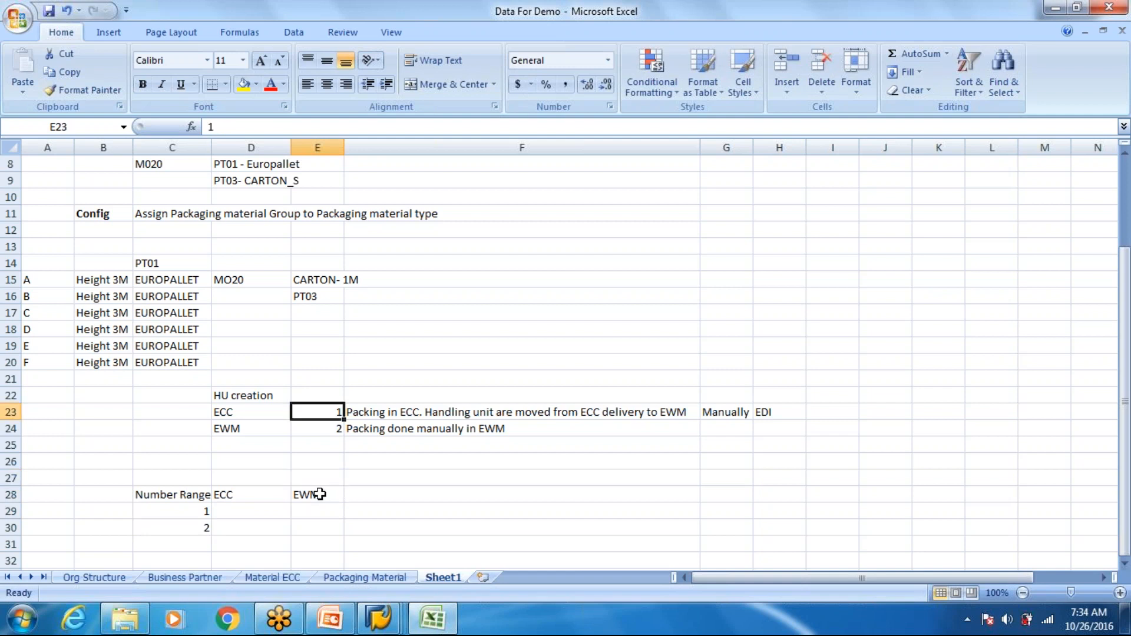
# - Enter "Internal" in cell D29 as the ECC entry for number range row 1
pyautogui.press('Down')
pyautogui.press('Down')
pyautogui.press('Down')
pyautogui.press('Down')
pyautogui.press('Down')
pyautogui.press('Down')
pyautogui.press('Left')
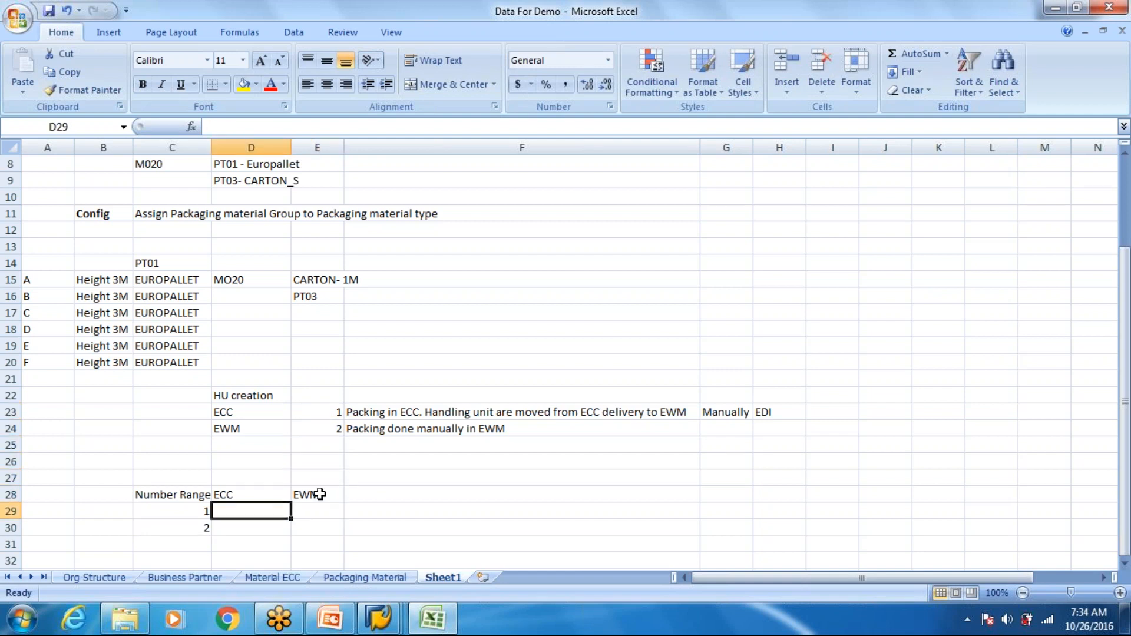
pyautogui.write('Internal')
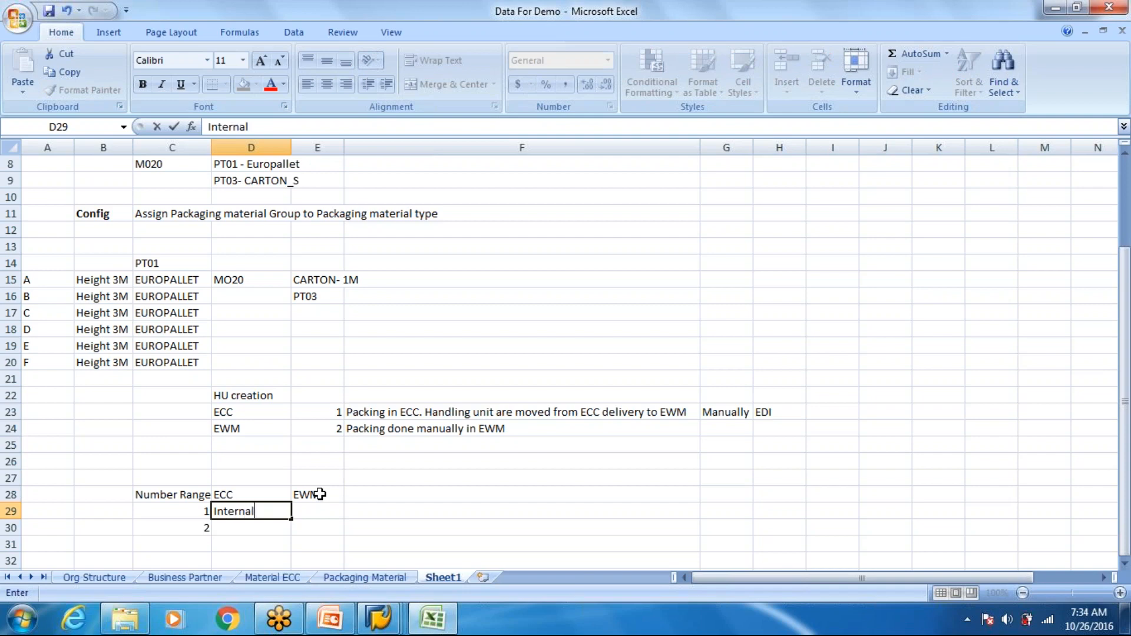
pyautogui.press('Return')
# - Switch to the SAP EWM customizing and view the details of packaging material type PT01, including its number assignment
pyautogui.hotkey('alt', 'Tab')
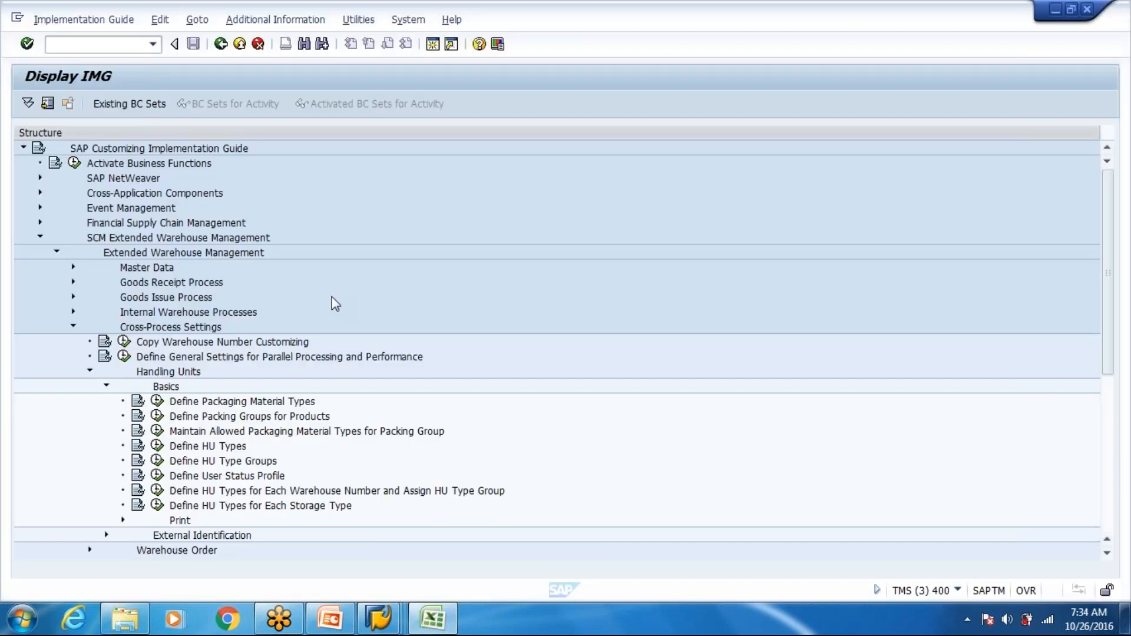
pyautogui.click(176, 431)
pyautogui.click(156, 401)
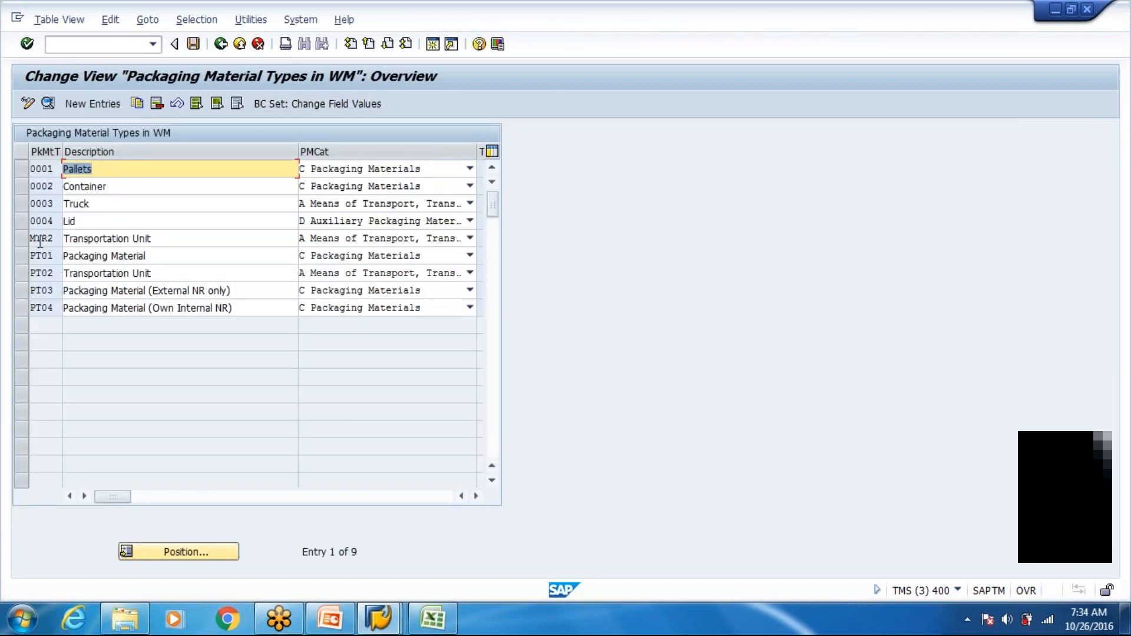
pyautogui.doubleClick(44, 255)
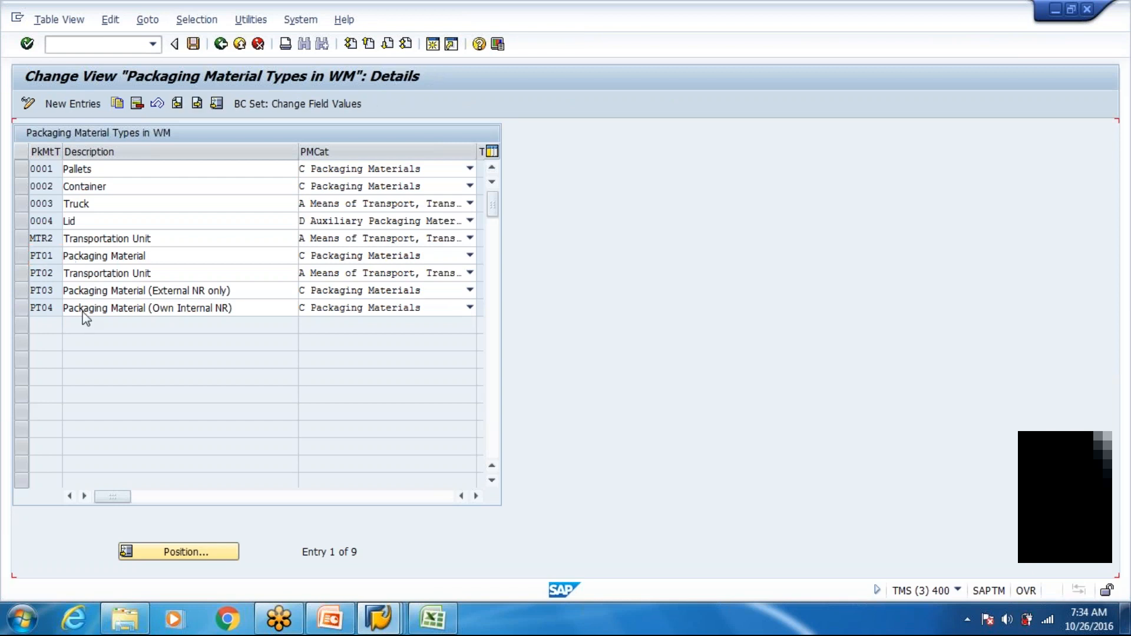
pyautogui.click(221, 44)
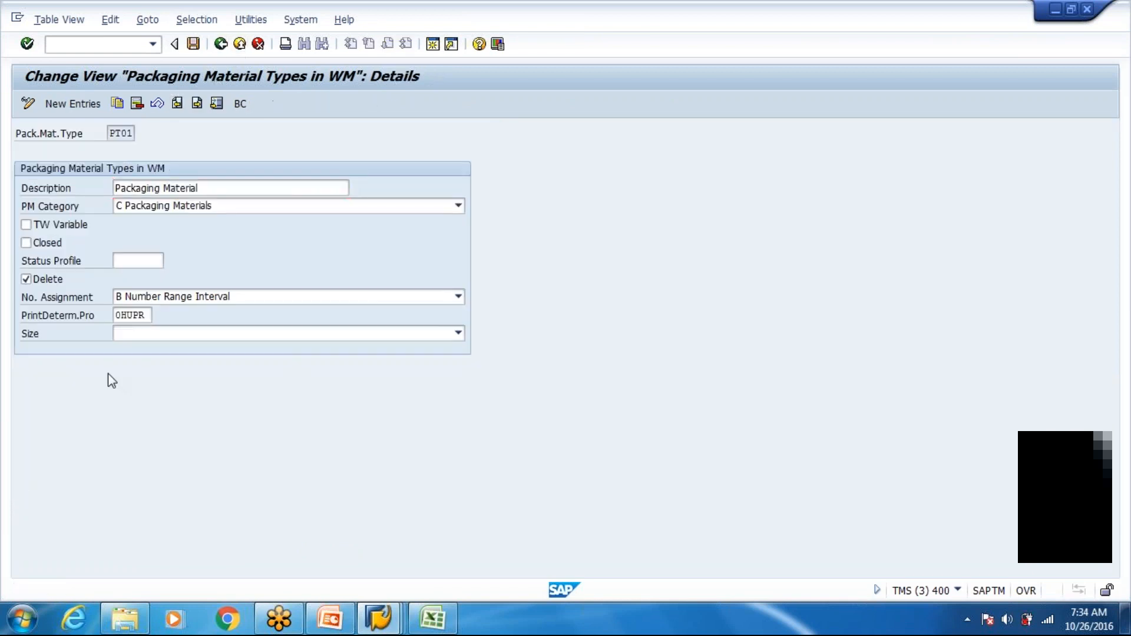
pyautogui.click(220, 44)
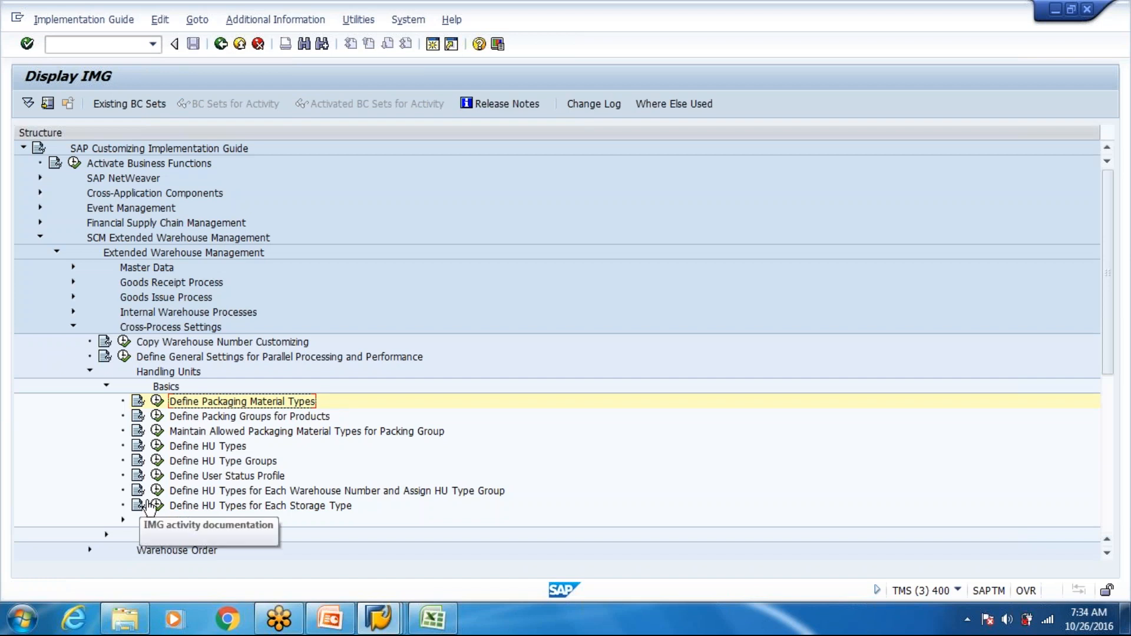
# - View the assignment of number range intervals to packaging material types under External Identification, then return to the customizing structure
pyautogui.click(123, 520)
pyautogui.scroll(-1, 103, 500)
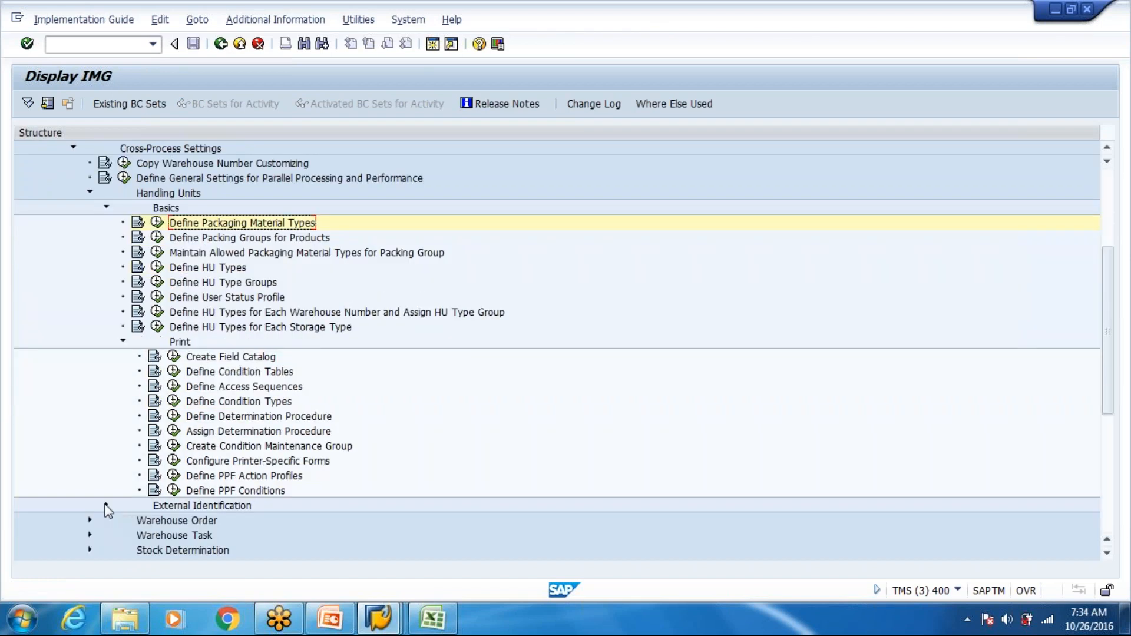
pyautogui.click(105, 502)
pyautogui.scroll(-1, 158, 468)
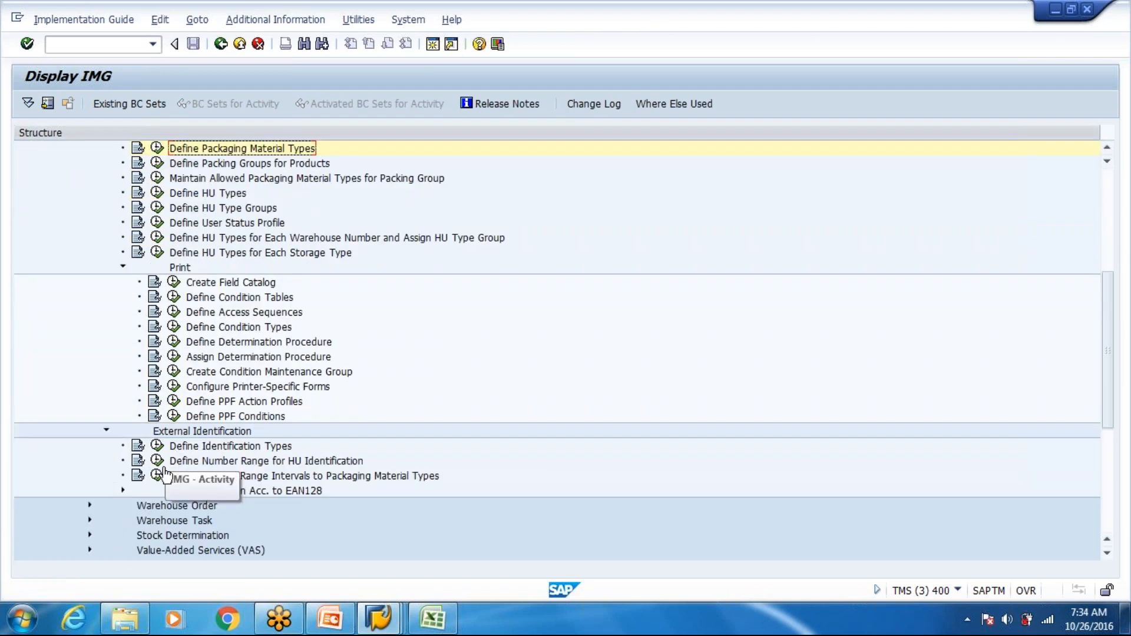
pyautogui.click(157, 476)
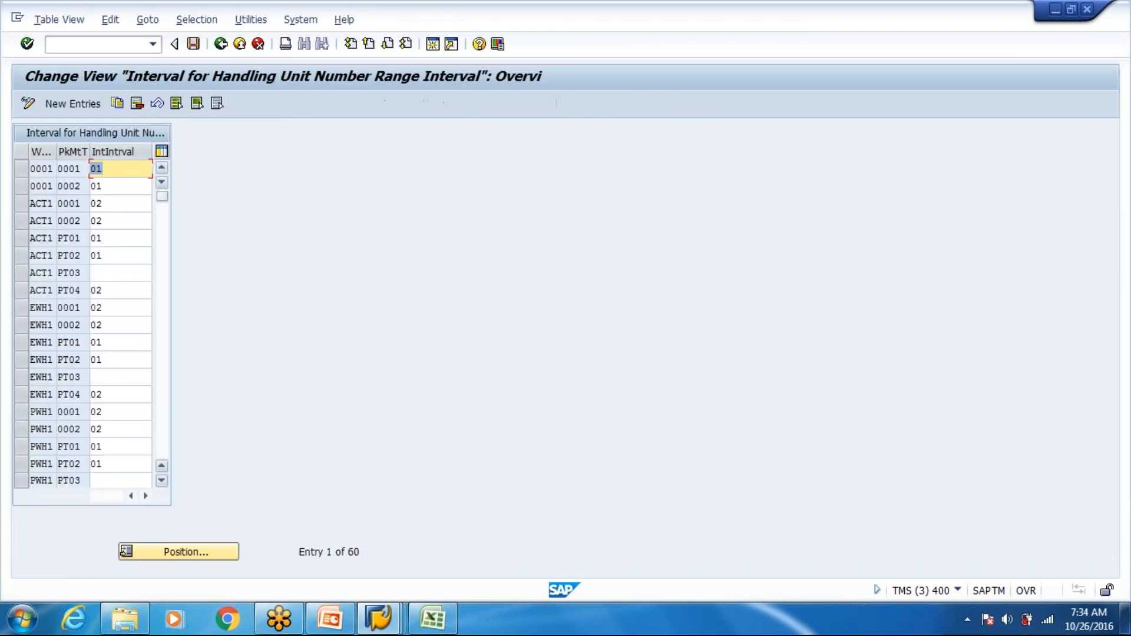
pyautogui.doubleClick(128, 357)
pyautogui.click(223, 47)
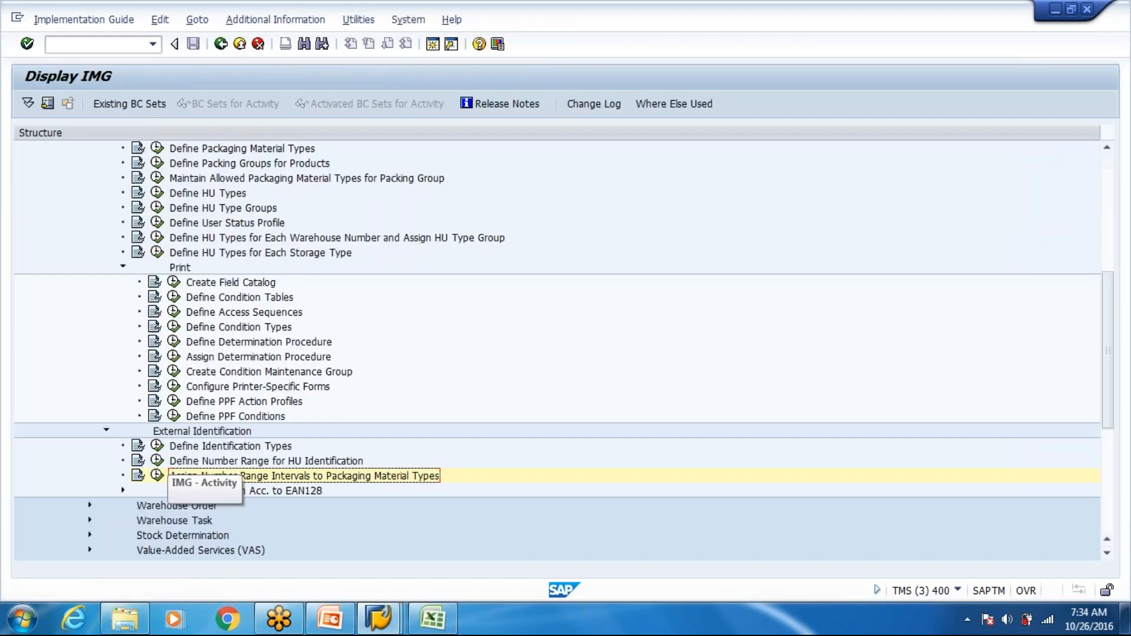
# - Display the HU identification number range intervals for warehouse WH80
pyautogui.click(158, 460)
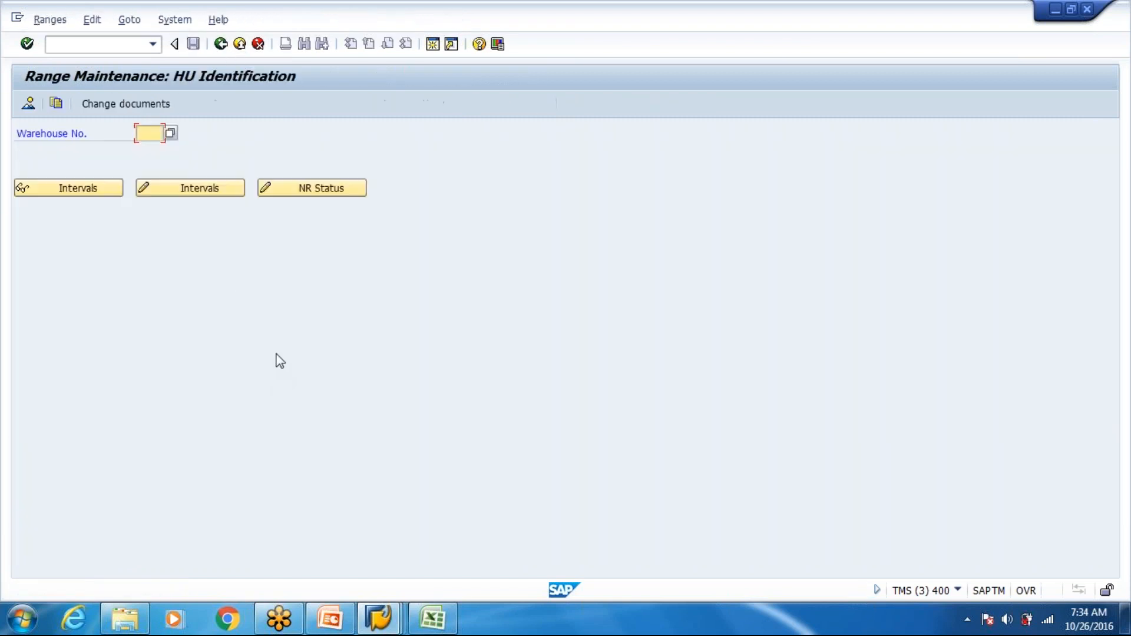
pyautogui.click(150, 148)
pyautogui.click(85, 190)
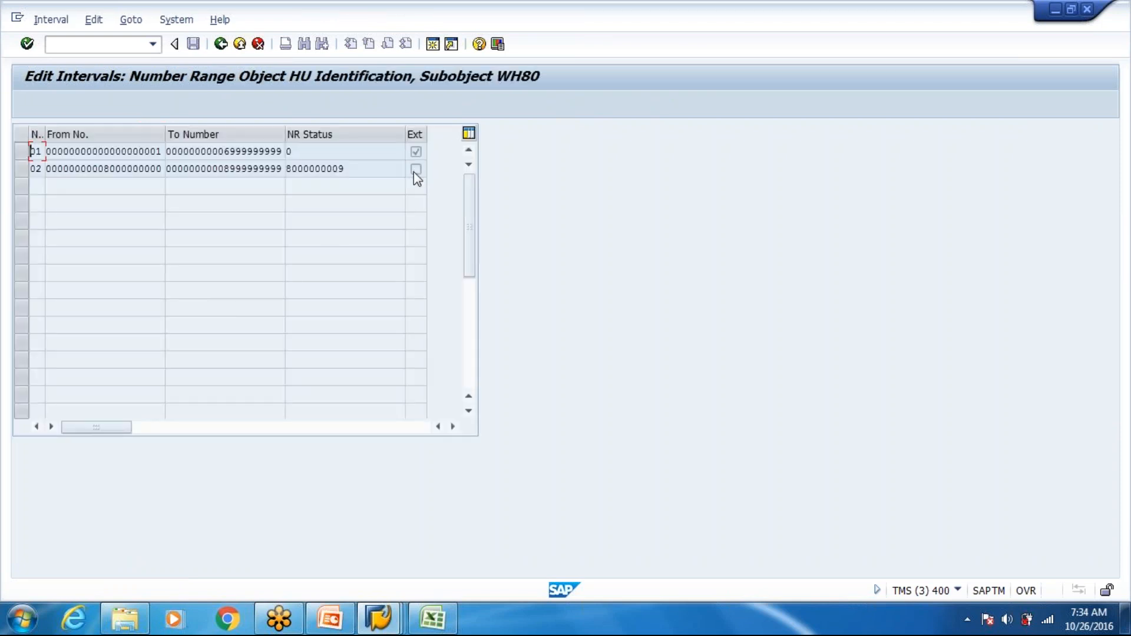
# - Switch back to the Excel sheet and enter "External" in cell E29 under EWM
pyautogui.hotkey('alt', 'Tab')
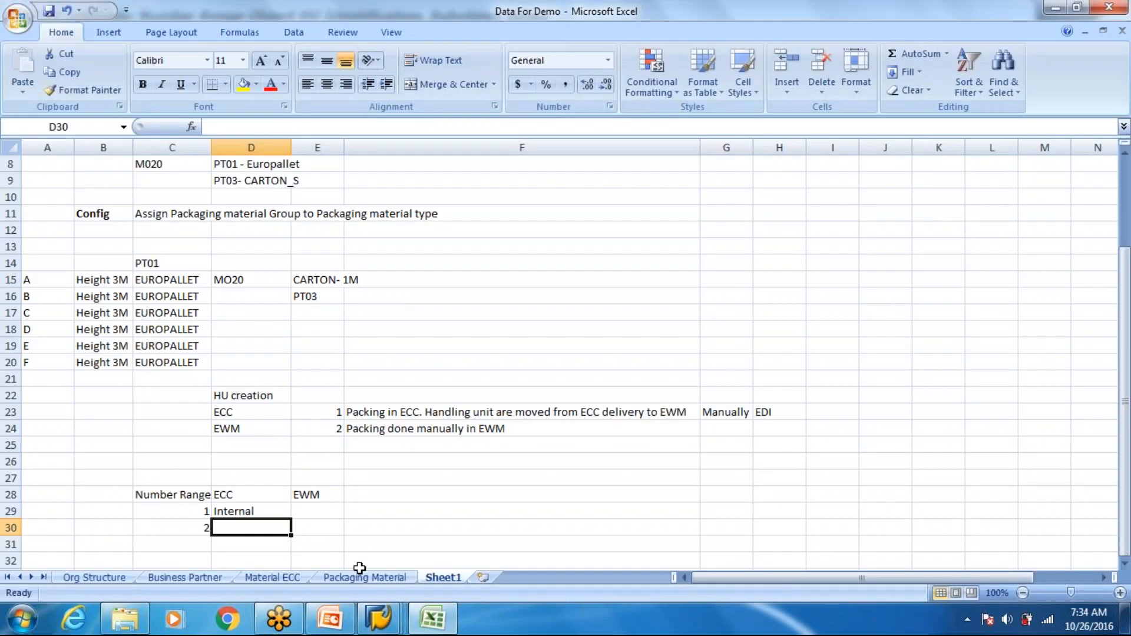
pyautogui.click(249, 513)
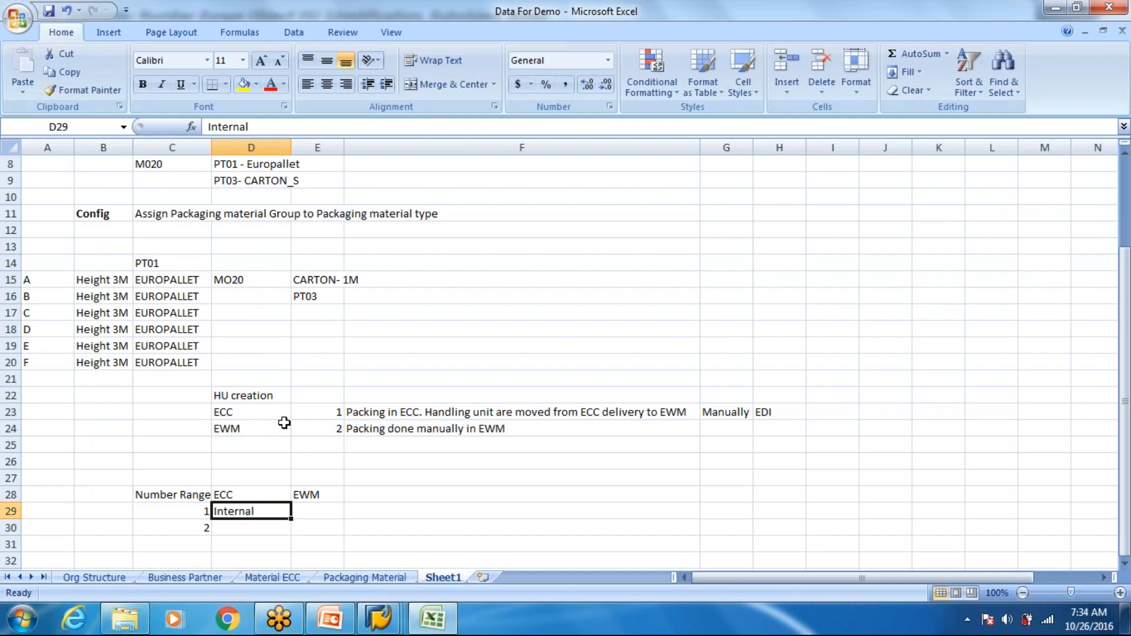
pyautogui.press('Tab')
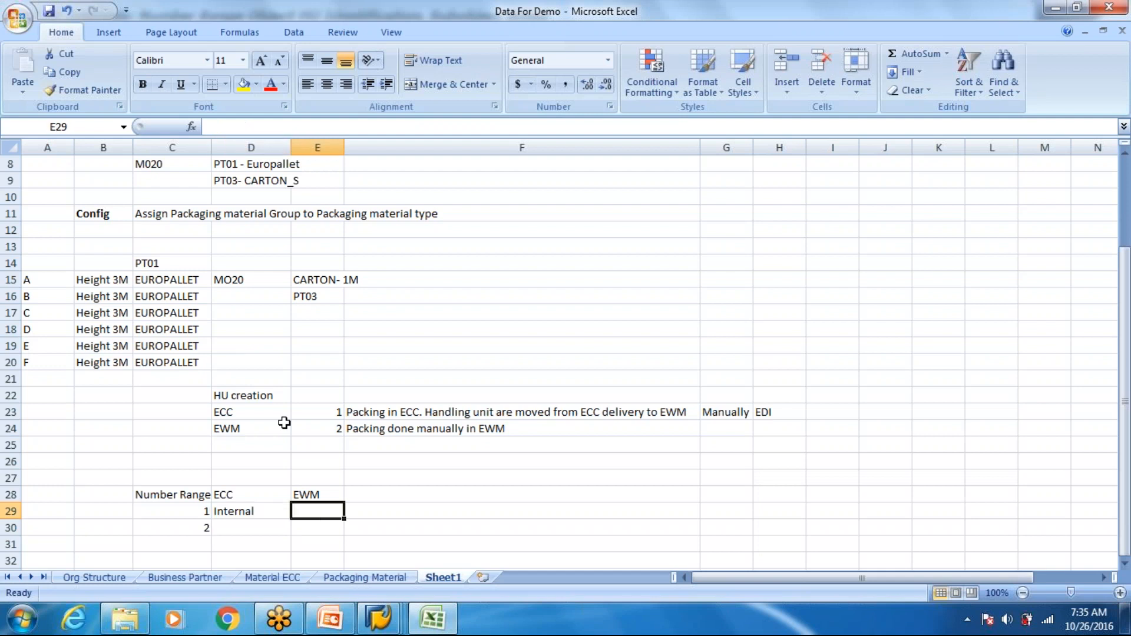
pyautogui.press('Left')
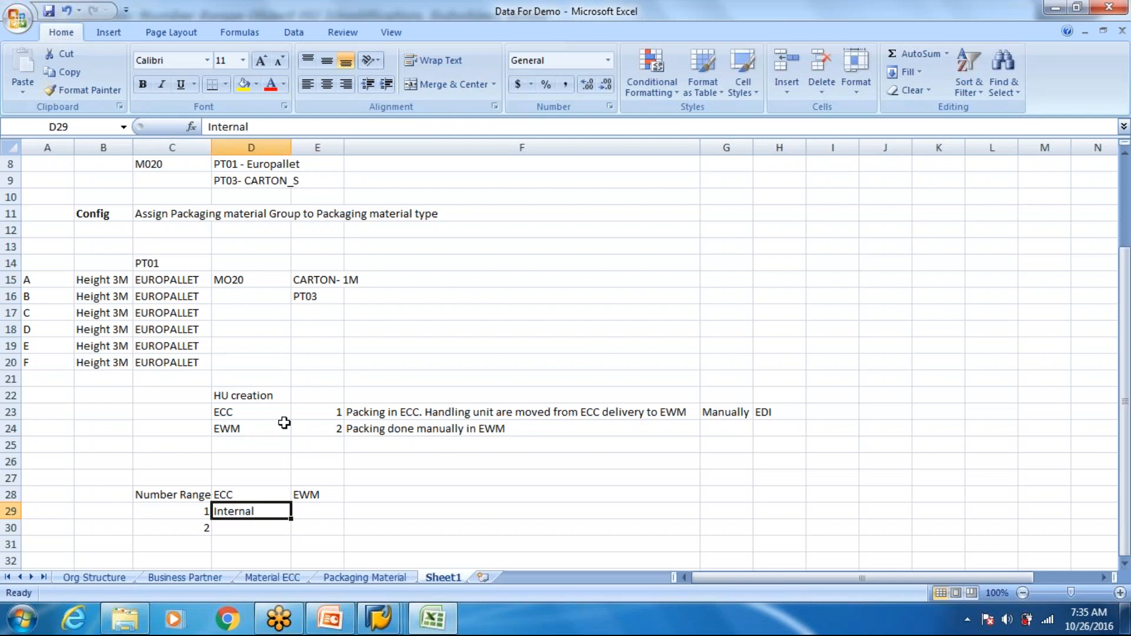
pyautogui.press('Tab')
pyautogui.write('Externak')
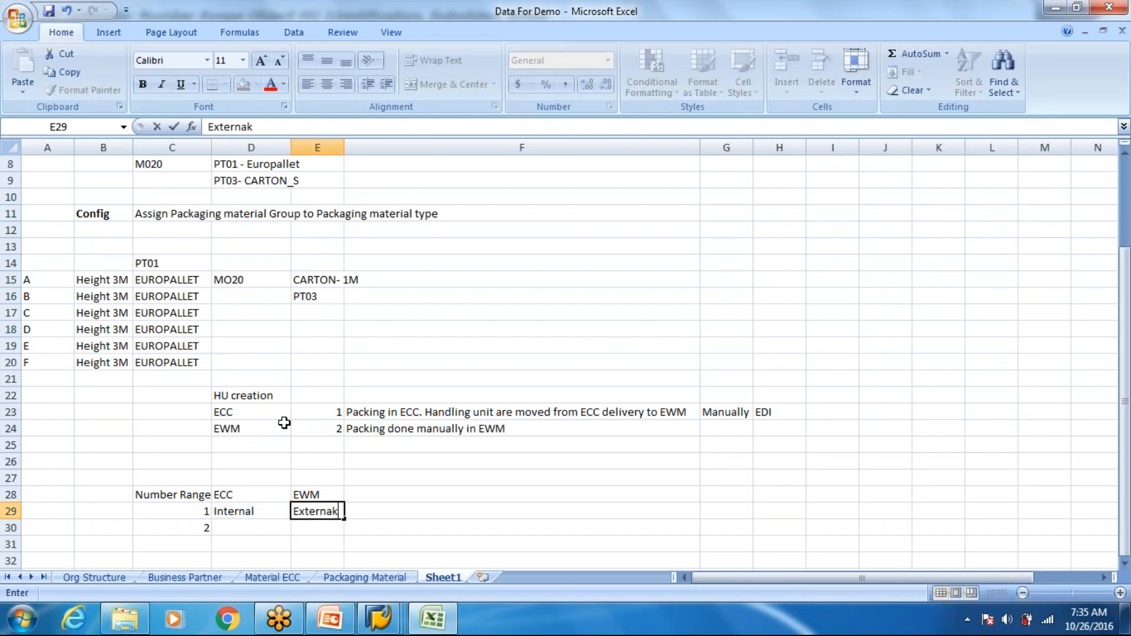
pyautogui.press('BackSpace')
pyautogui.write('l')
# - Label the two number range rows with packaging material types PT03 in B29 and PT01 in B30
pyautogui.click(110, 514)
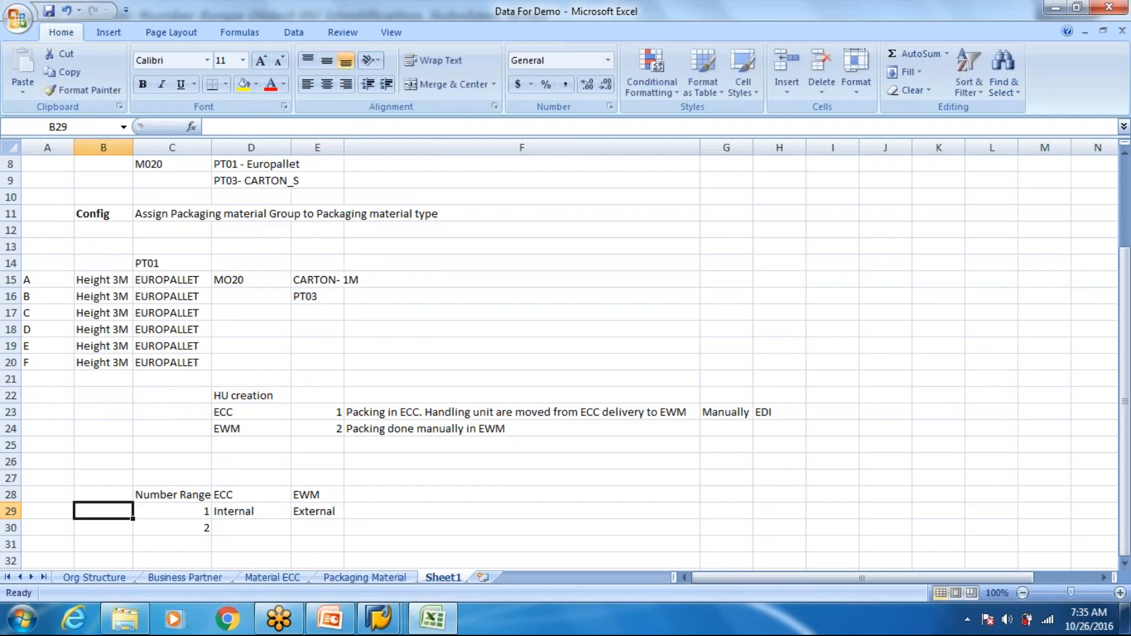
pyautogui.write('PT03')
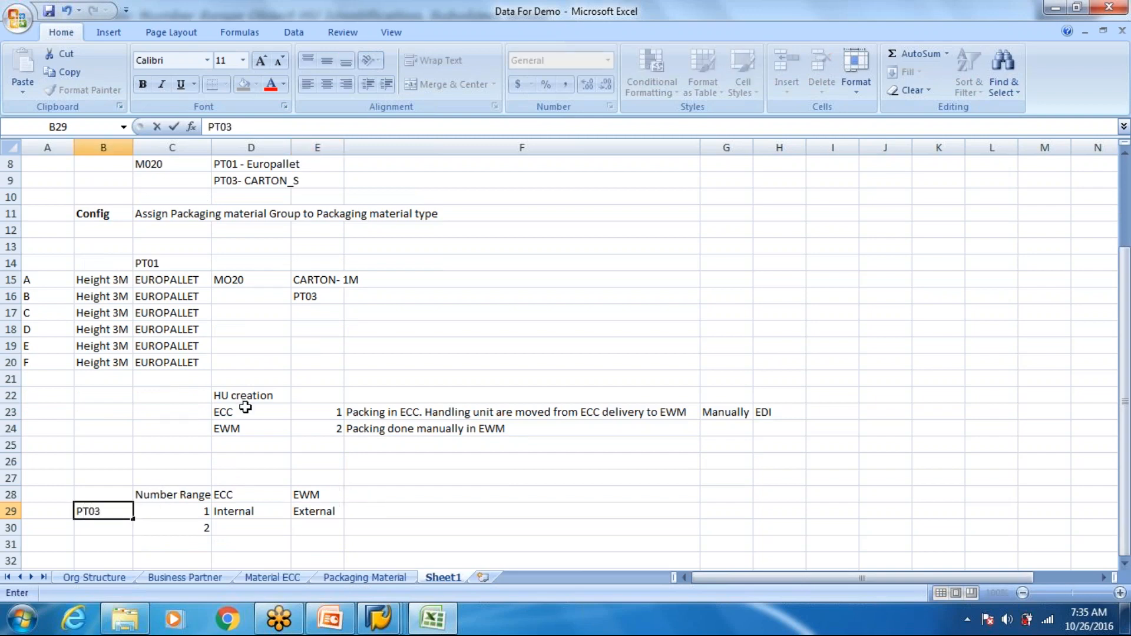
pyautogui.scroll(1, 255, 377)
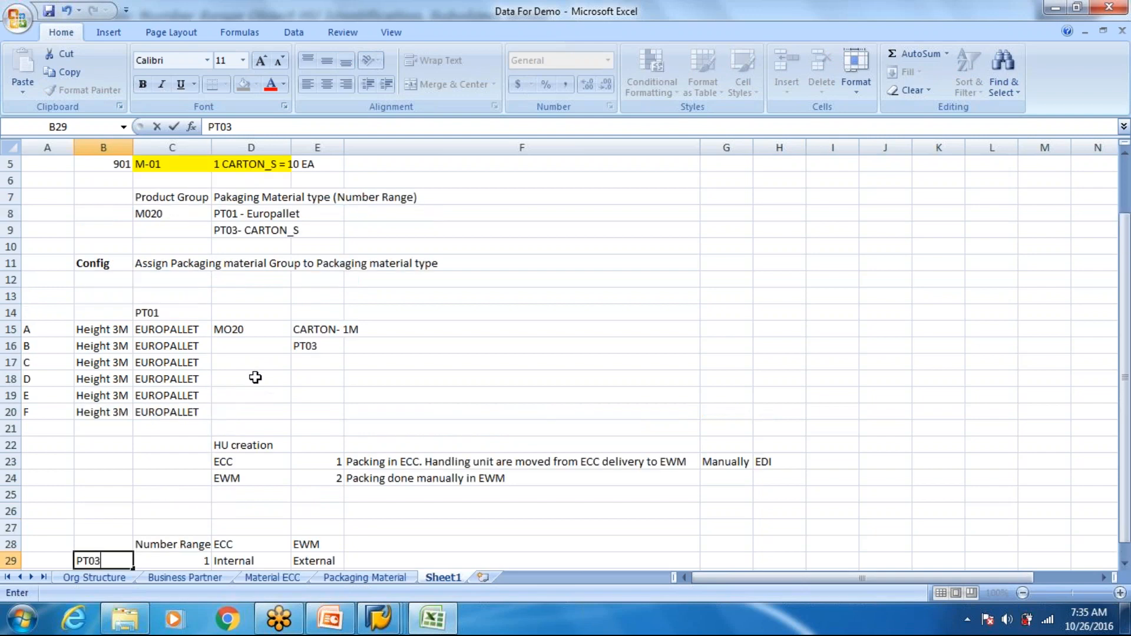
pyautogui.scroll(1, 255, 377)
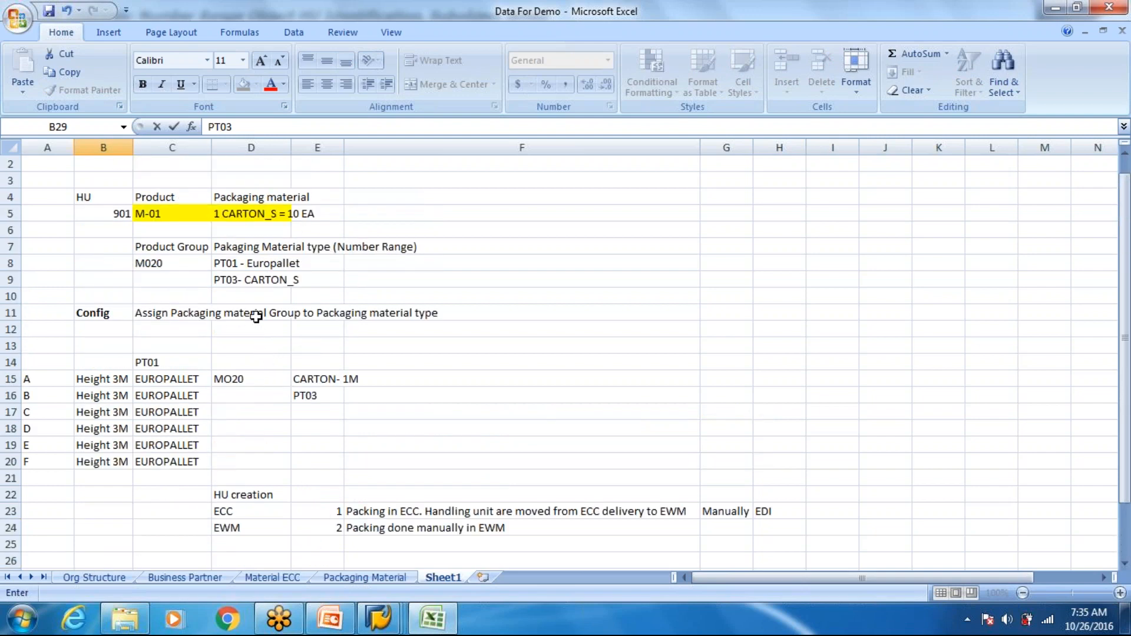
pyautogui.scroll(-1, 253, 306)
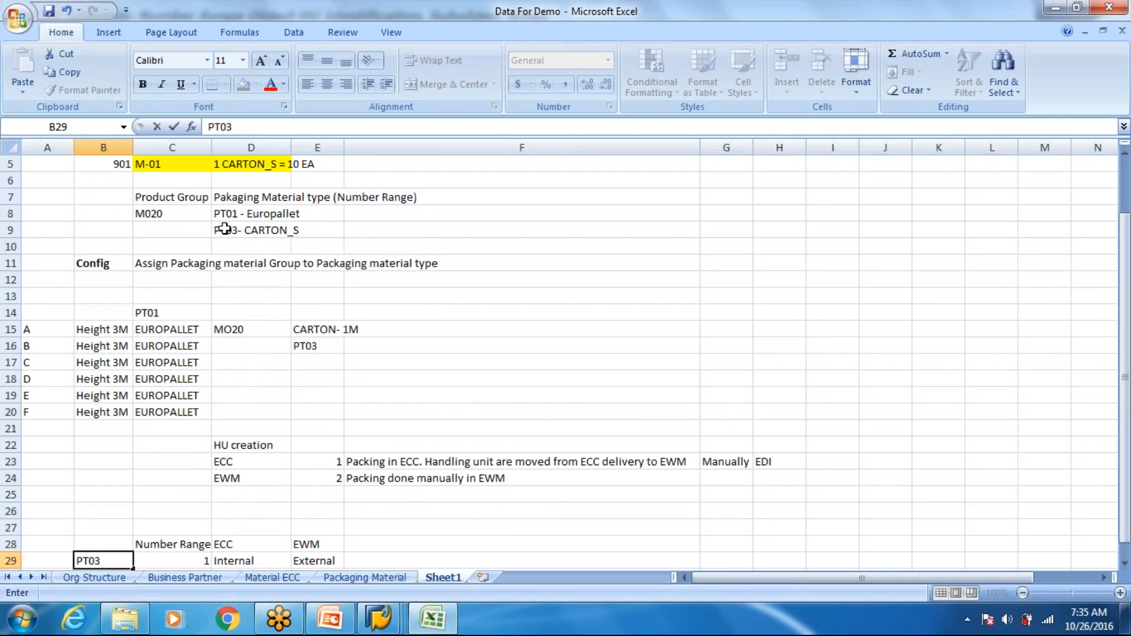
pyautogui.click(224, 230)
pyautogui.scroll(-2, 234, 265)
pyautogui.click(101, 461)
pyautogui.click(104, 477)
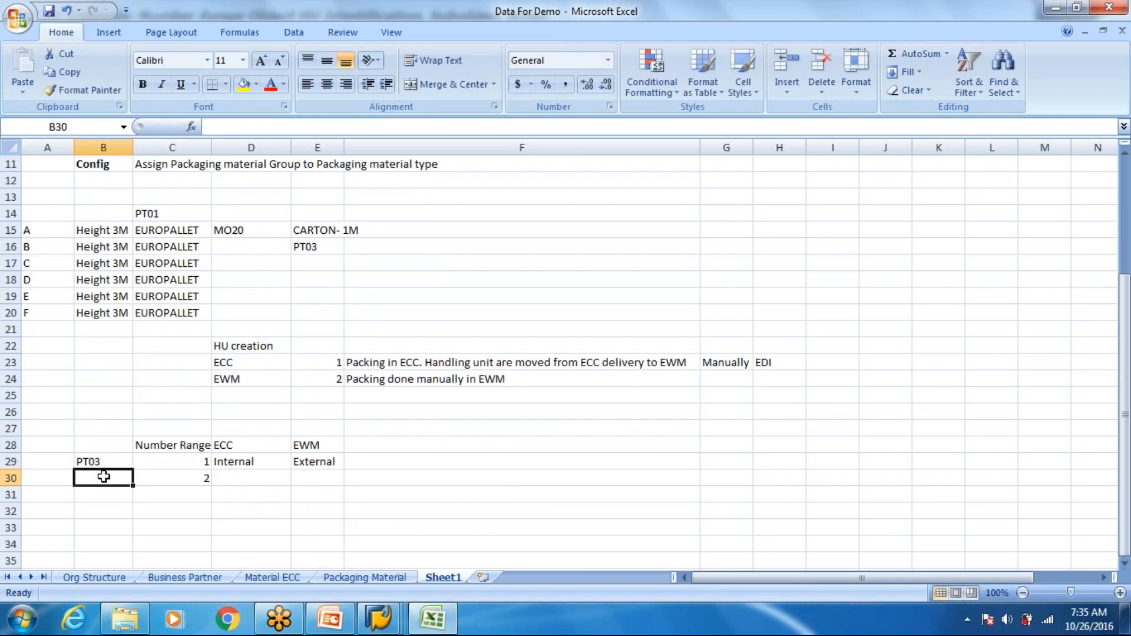
pyautogui.write('PT01')
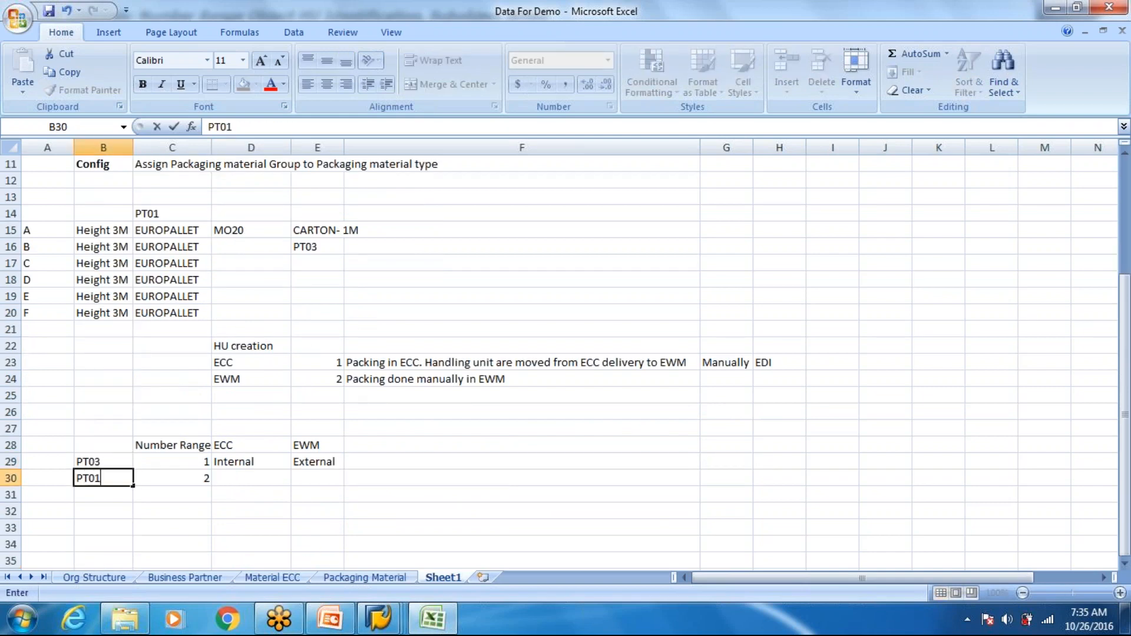
# - Enter "Internal" in cell E30 as the EWM number range for PT01
pyautogui.press('Tab')
pyautogui.press('Tab')
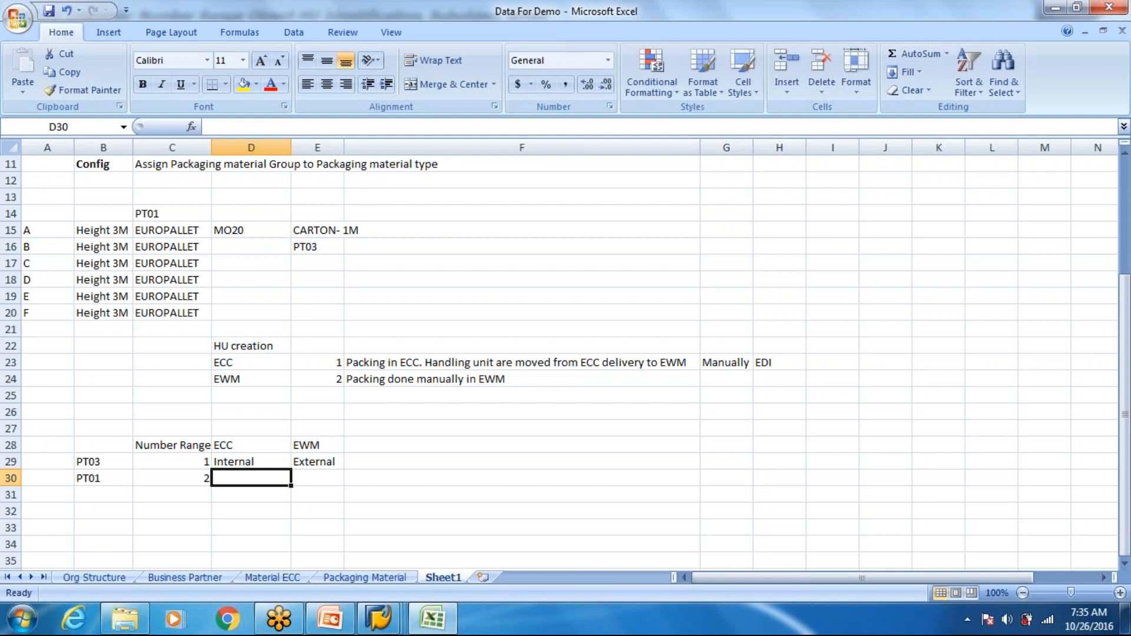
pyautogui.press('Right')
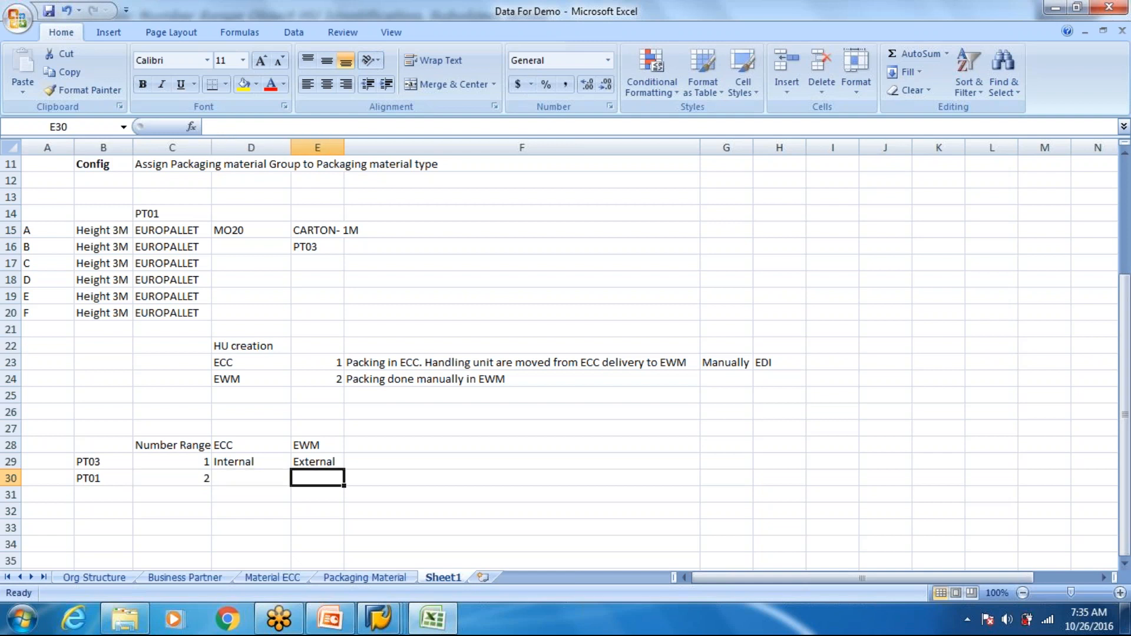
pyautogui.write('In')
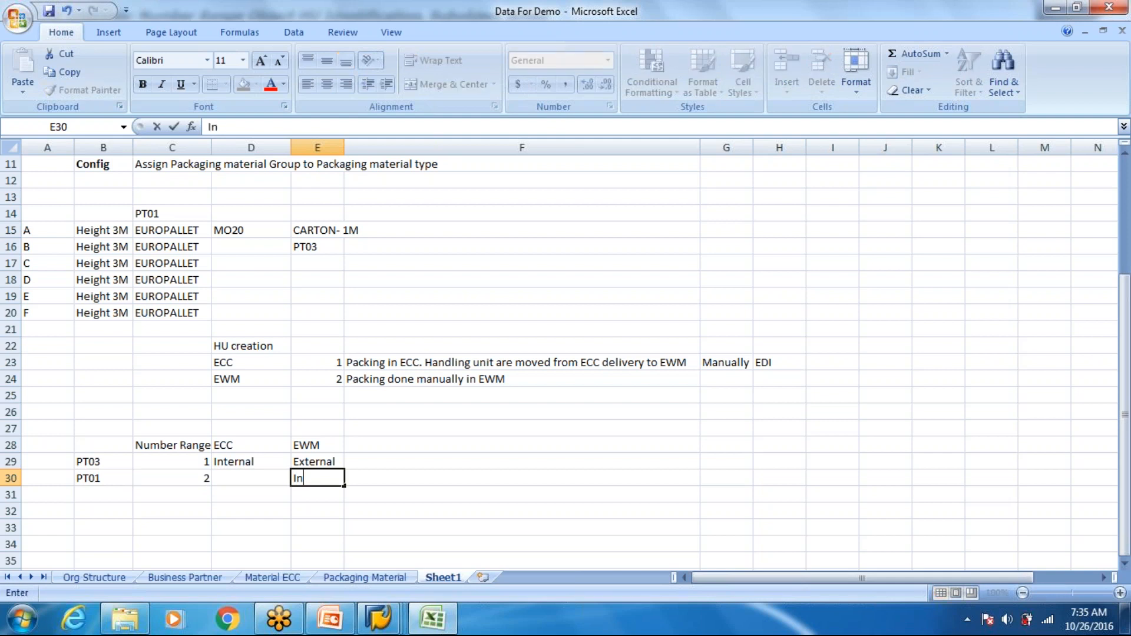
pyautogui.write('ternal')
pyautogui.press('Return')
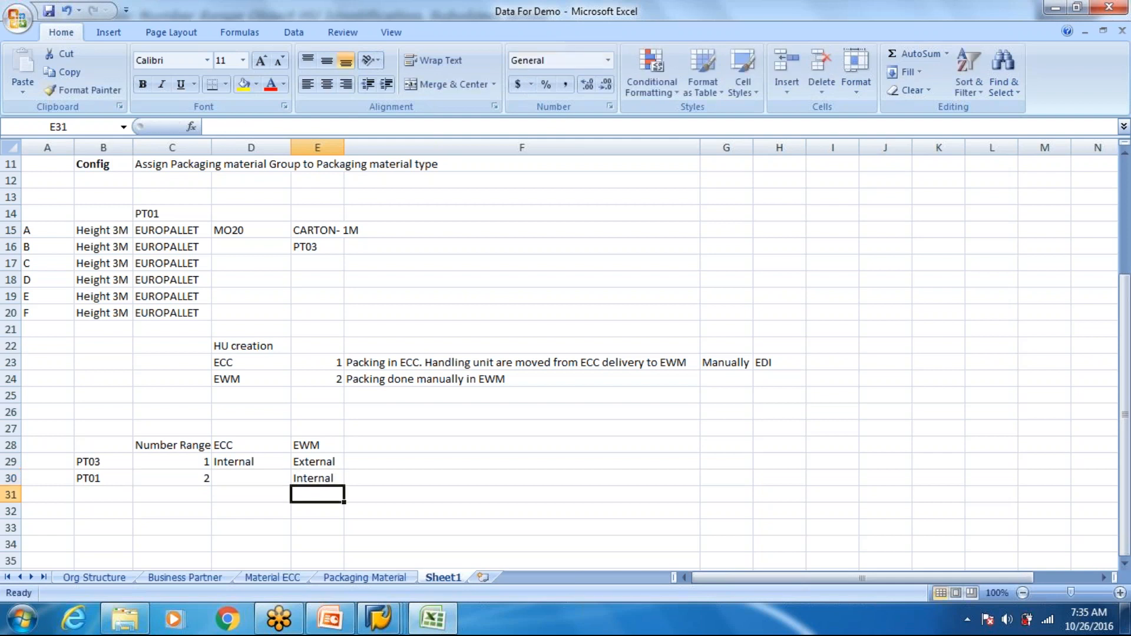
# - Enter "External" in cell D30 as the ECC number range for PT01
pyautogui.press('Up')
pyautogui.press('Left')
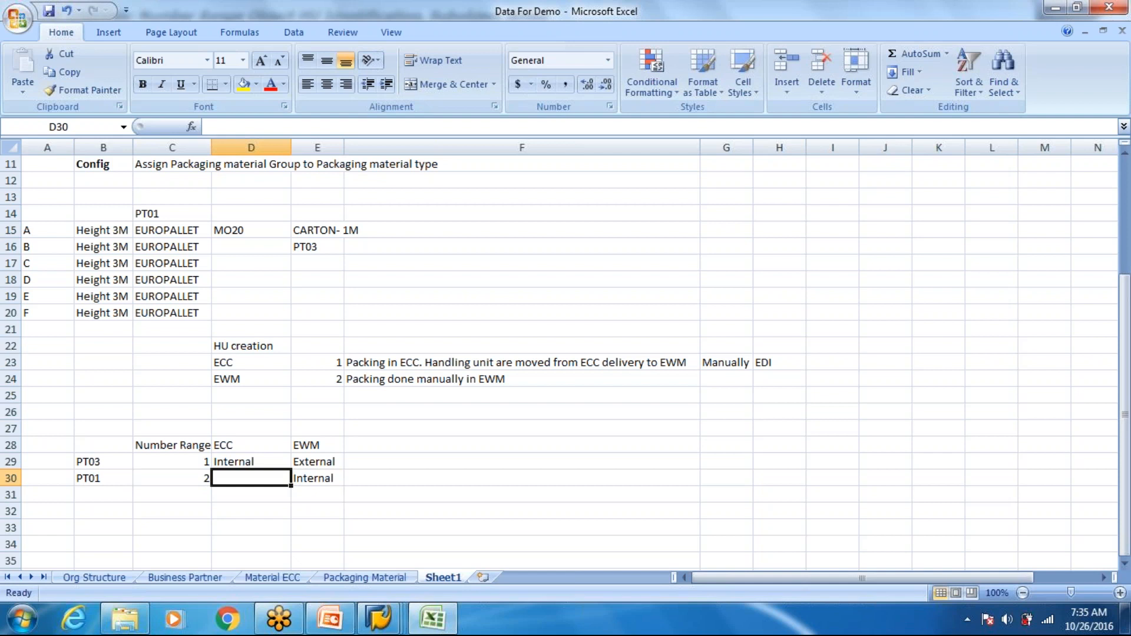
pyautogui.write('E')
pyautogui.write('ernal')
pyautogui.press('Return')
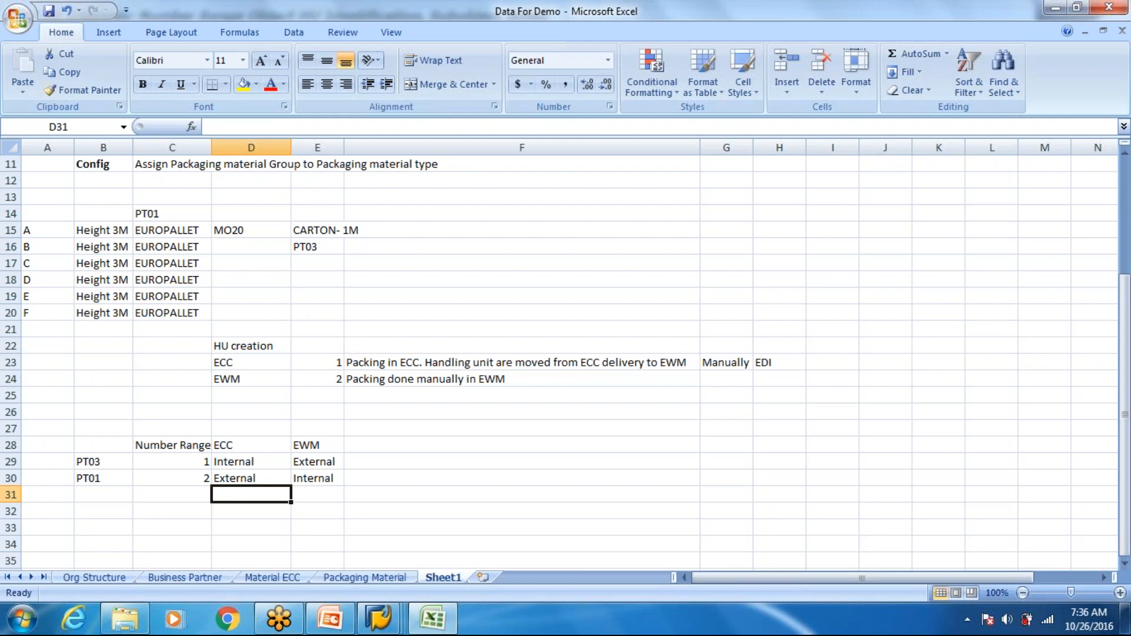
pyautogui.click(268, 468)
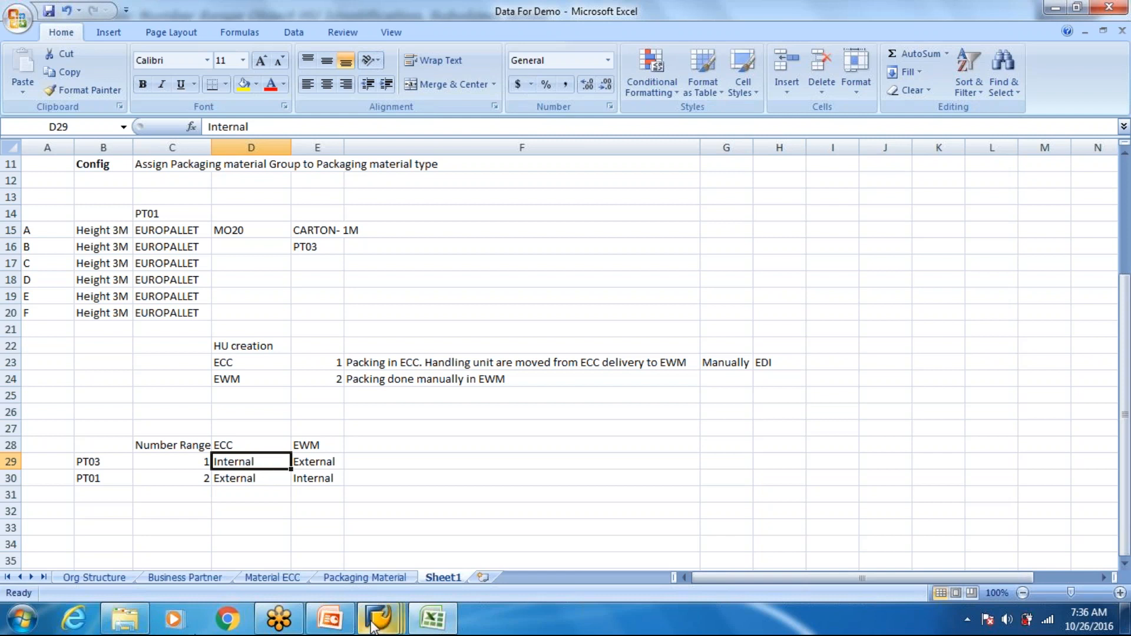
pyautogui.moveTo(378, 626)
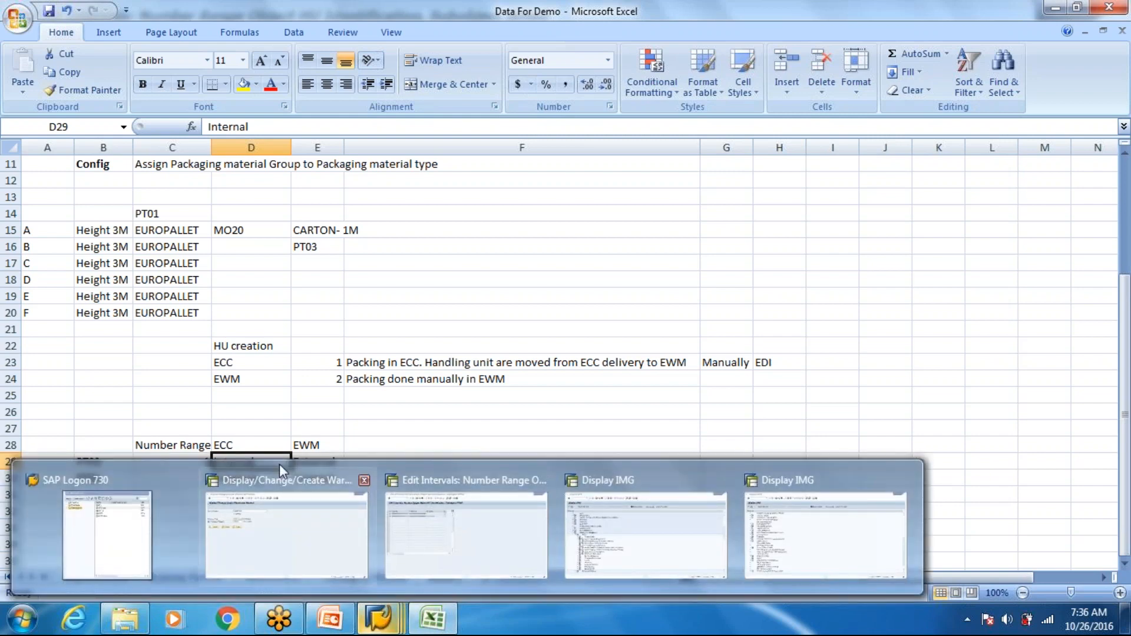
pyautogui.moveTo(250, 425); pyautogui.dragTo(250, 410)
pyautogui.click(250, 458)
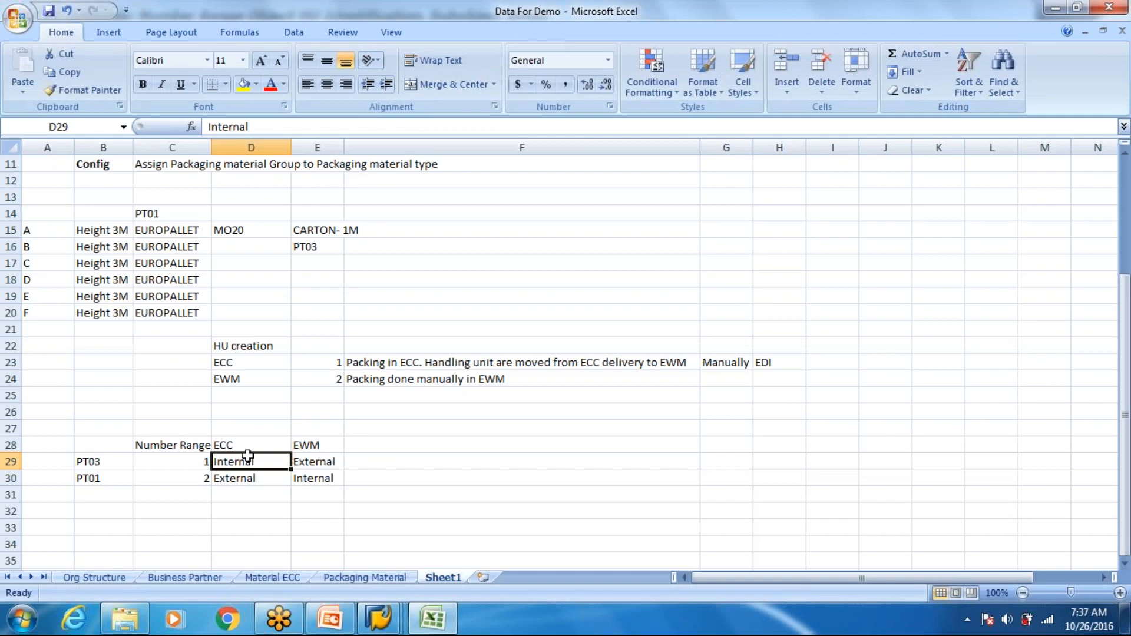
# - Compare the HU Identification number range intervals for WH80 with the ECC and EWM number range table in Excel
pyautogui.hotkey('alt', 'Tab')
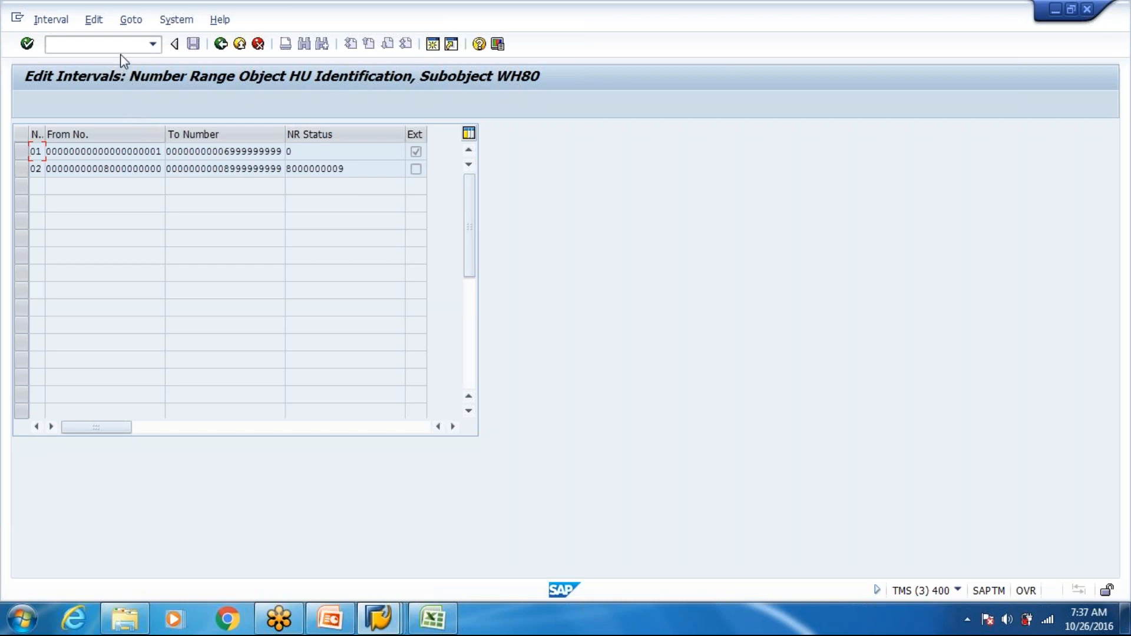
pyautogui.hotkey('alt', 'Tab')
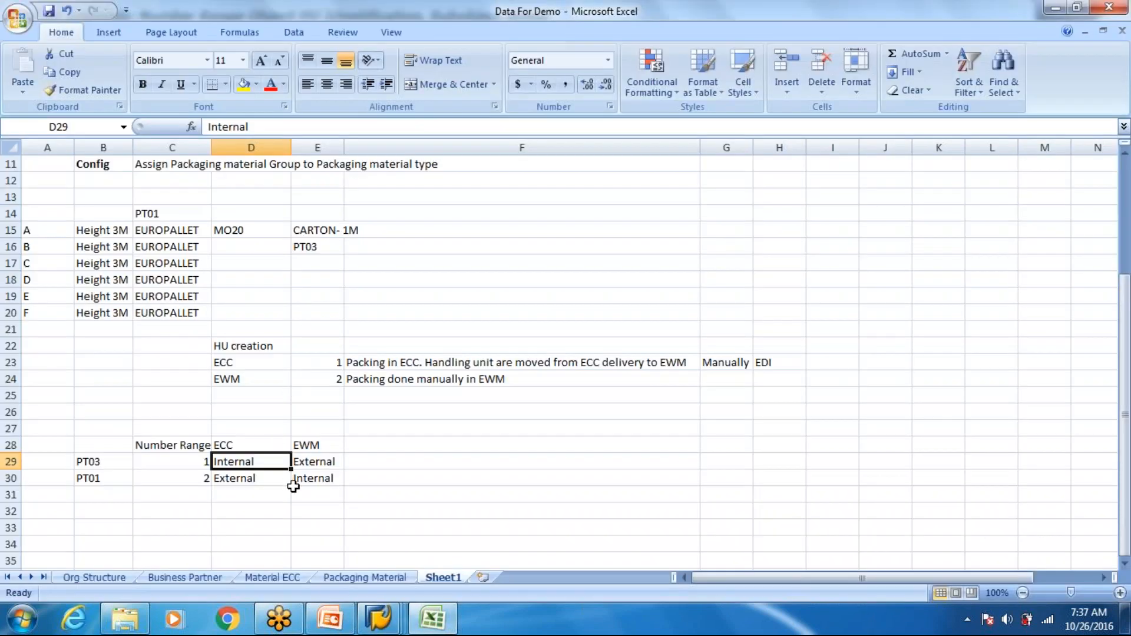
pyautogui.click(290, 445)
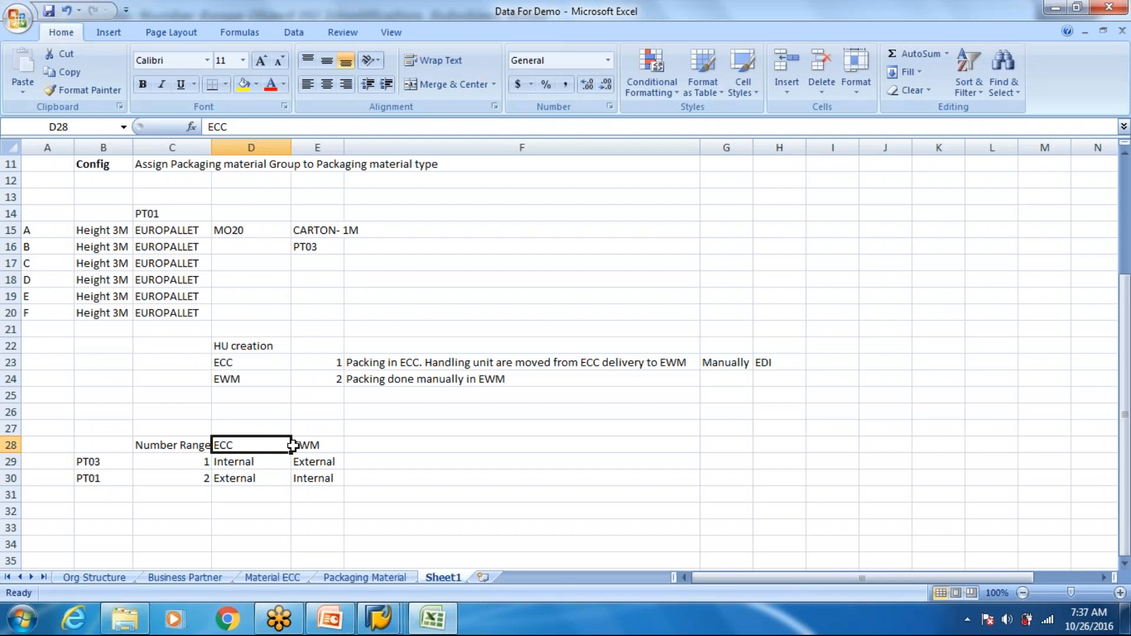
pyautogui.click(293, 445)
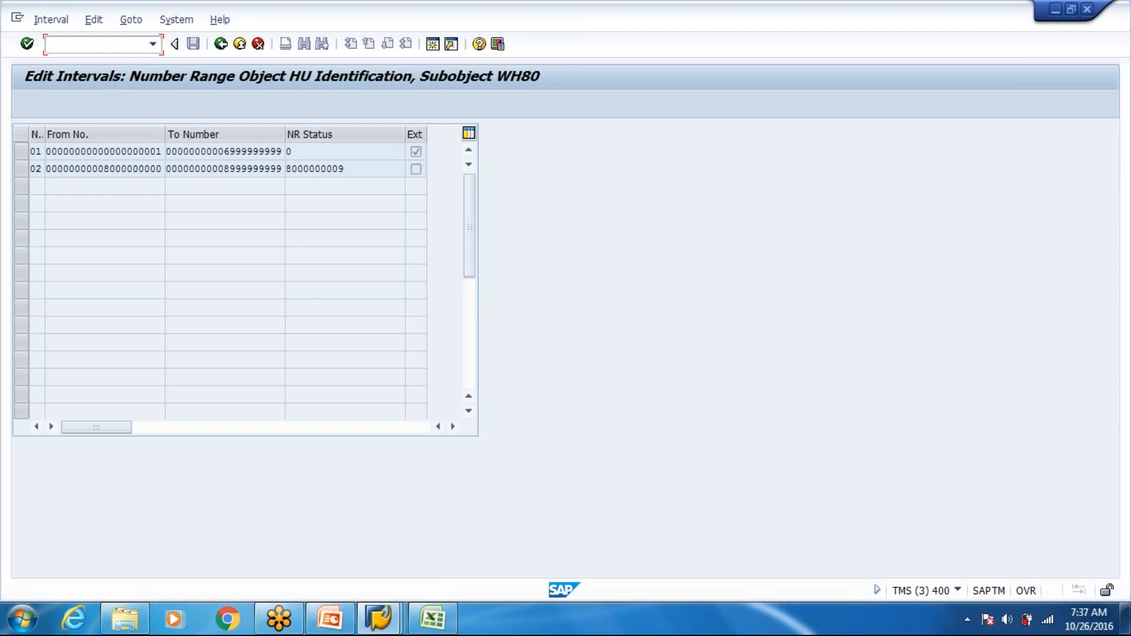
pyautogui.click(432, 620)
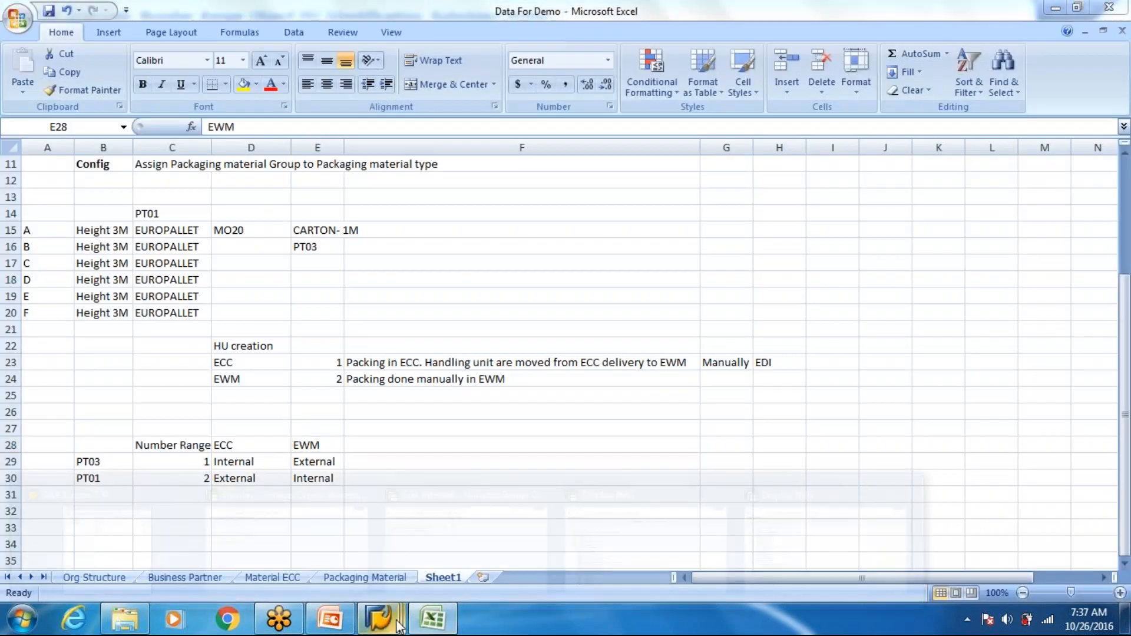
# - Switch to the ECC session in SAP and start transaction VL31N to create an inbound delivery
pyautogui.moveTo(386, 623)
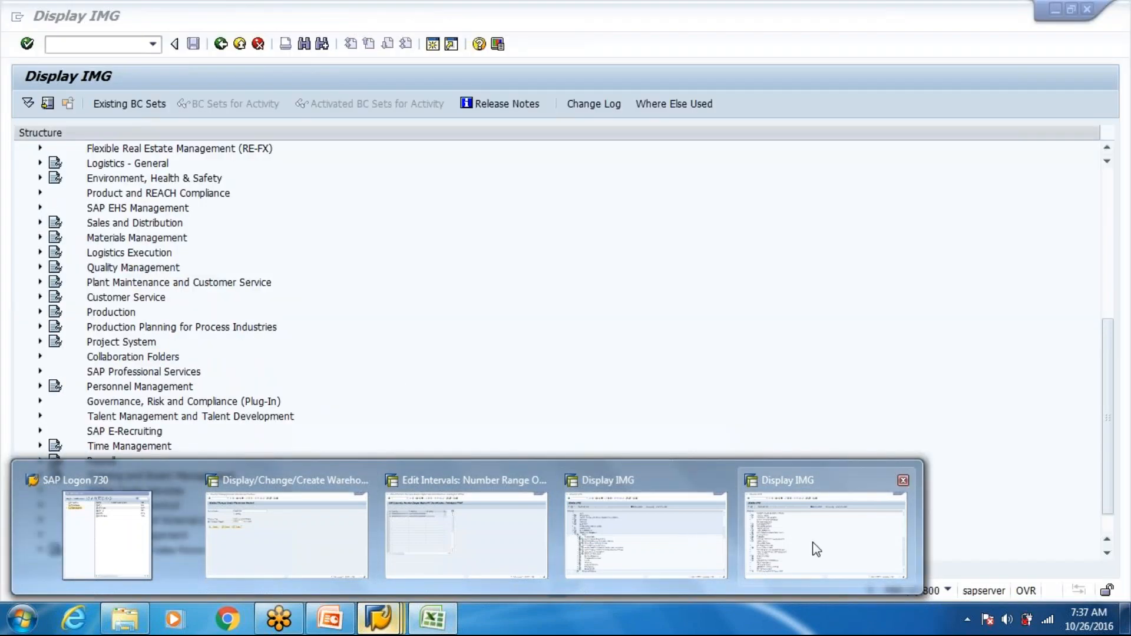
pyautogui.click(812, 547)
pyautogui.write('/nvl31n')
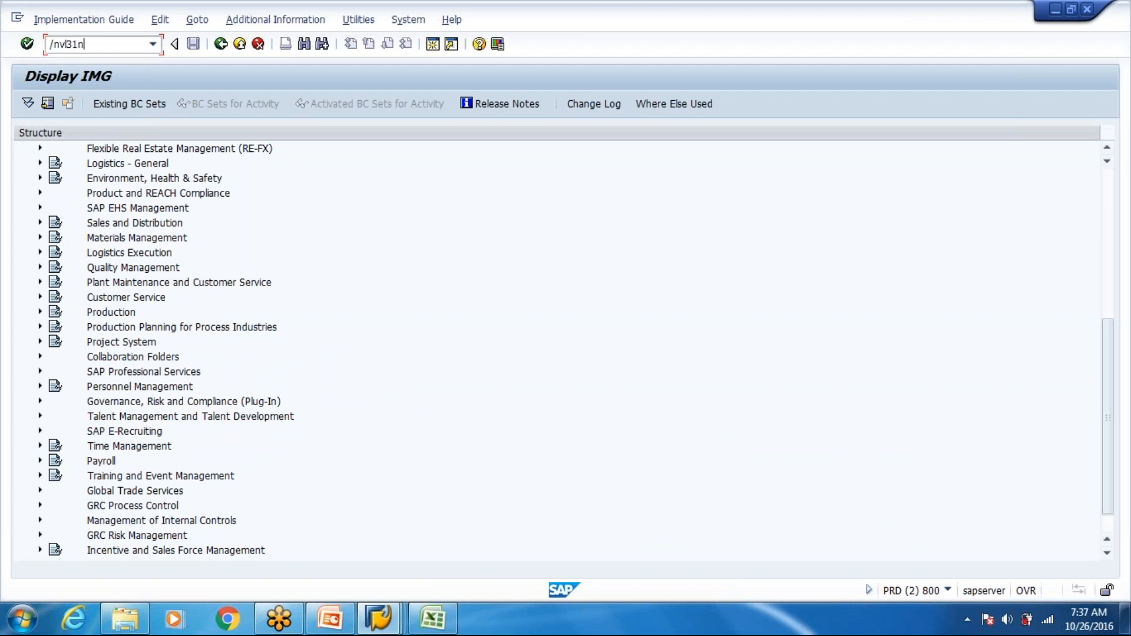
pyautogui.press('Return')
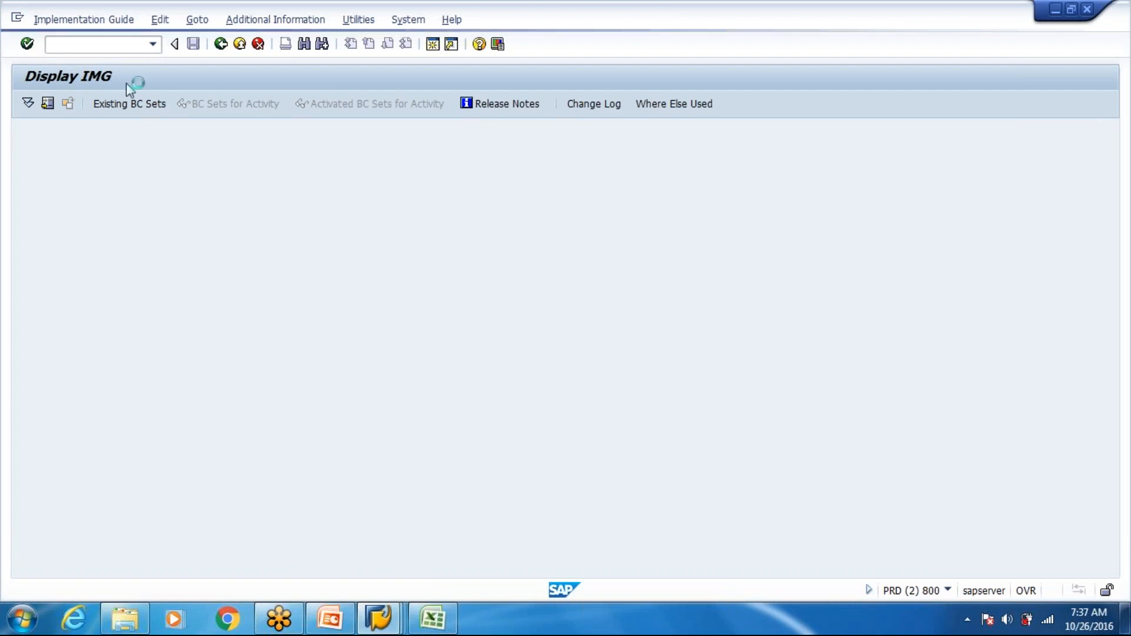
# - Create an inbound delivery from the previously used purchase order and open handling unit packing for item M-01
pyautogui.click(183, 188)
pyautogui.press('Down')
pyautogui.press('Return')
pyautogui.press('Return')
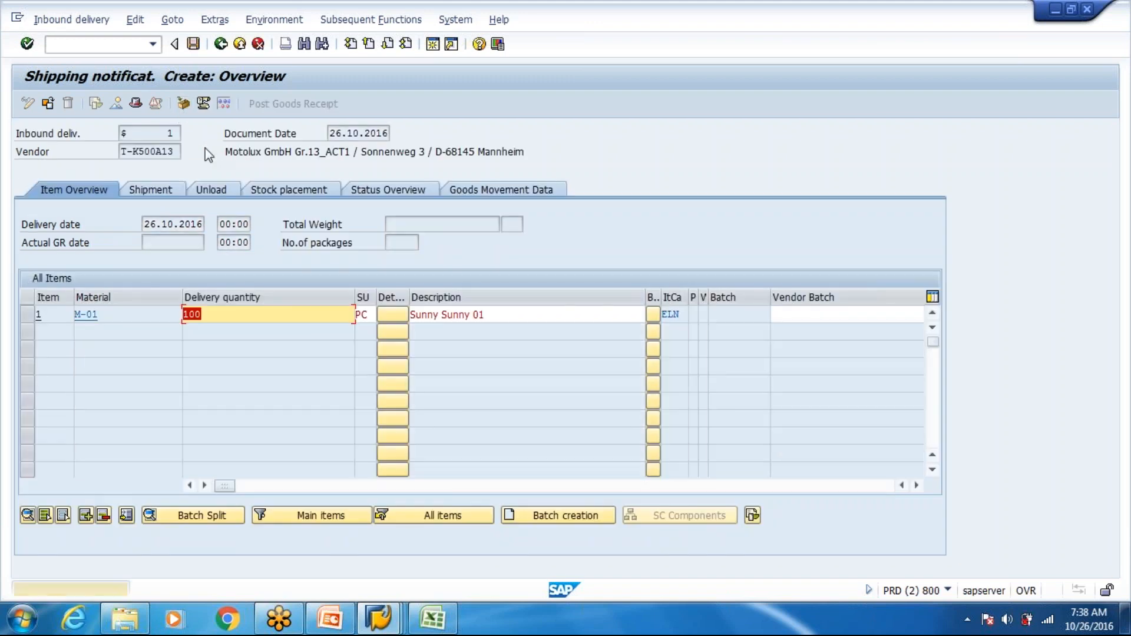
pyautogui.press('Return')
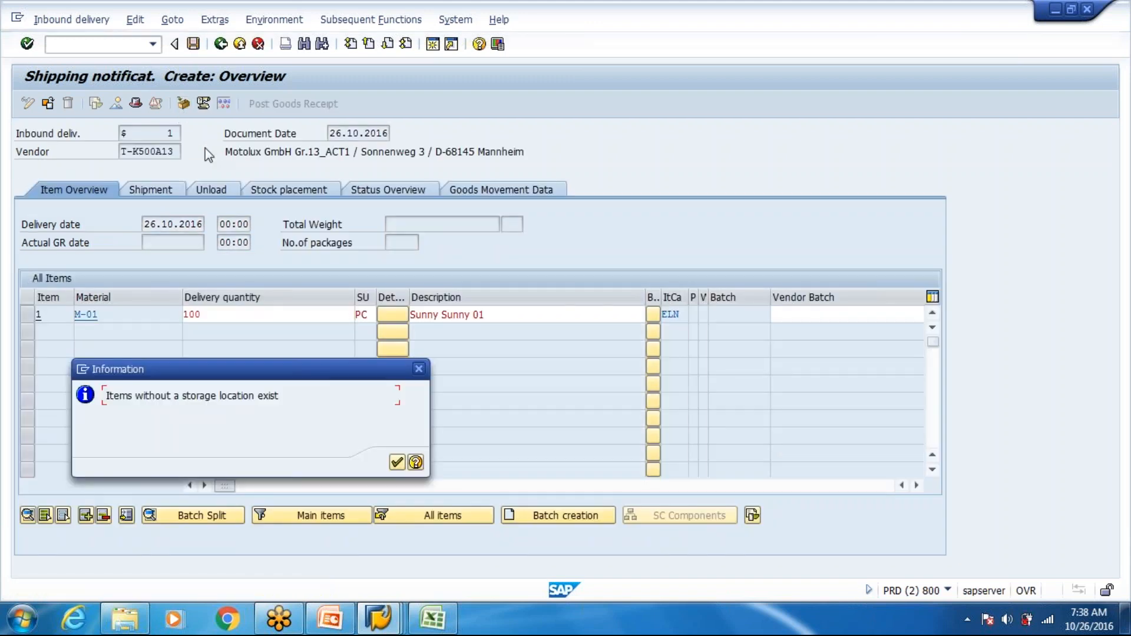
pyautogui.press('Return')
# - Create a handling unit for the inbound delivery with packaging material CARTON_M and check its handling unit number
pyautogui.click(208, 204)
pyautogui.click(207, 221)
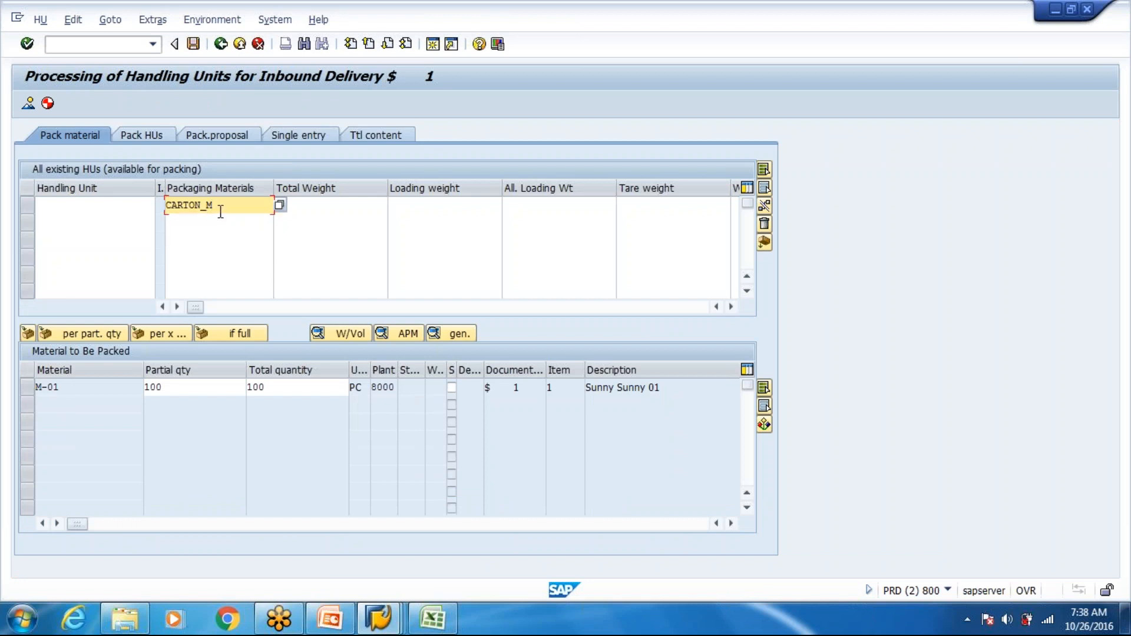
pyautogui.press('Return')
pyautogui.click(53, 222)
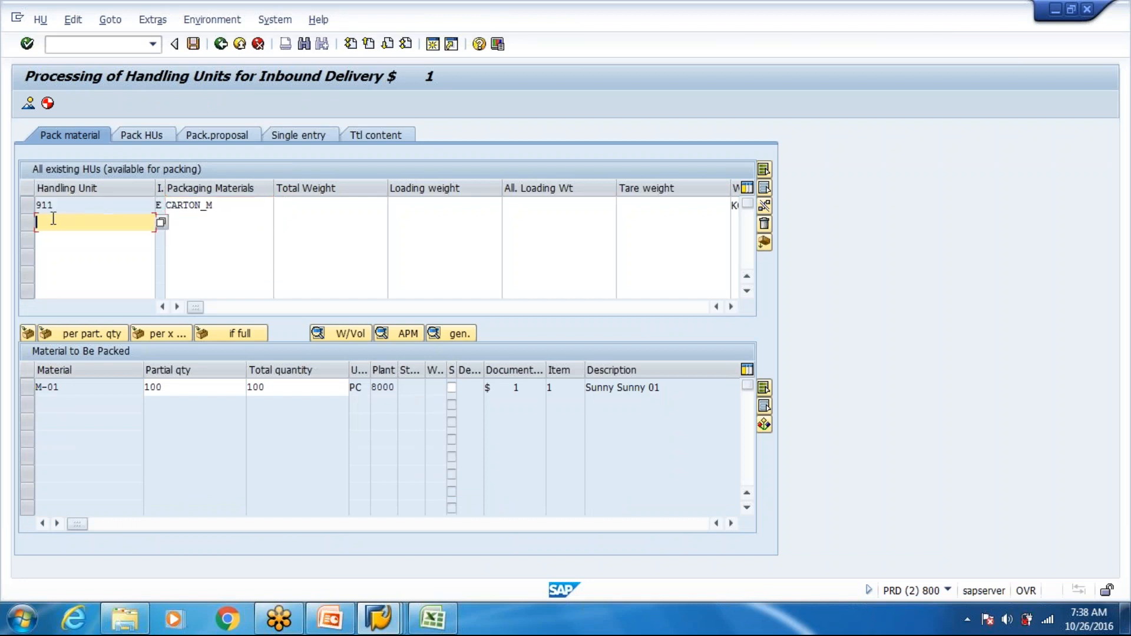
pyautogui.click(61, 206)
pyautogui.moveTo(62, 206); pyautogui.dragTo(35, 211)
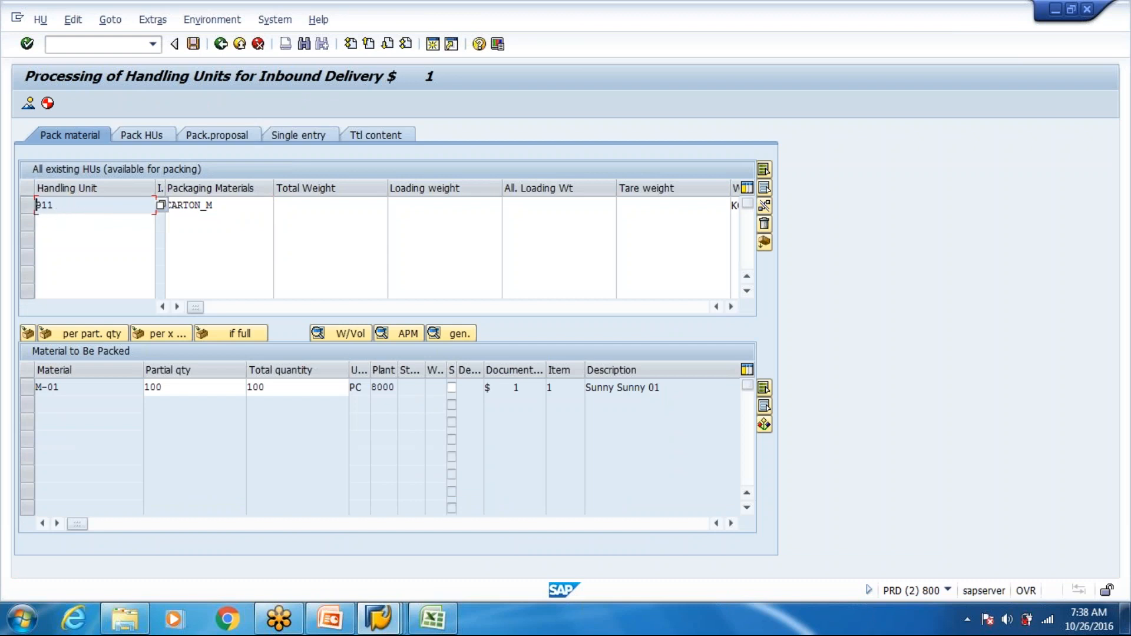
pyautogui.hotkey('alt', 'Tab')
pyautogui.hotkey('alt', 'Tab')
pyautogui.click(184, 225)
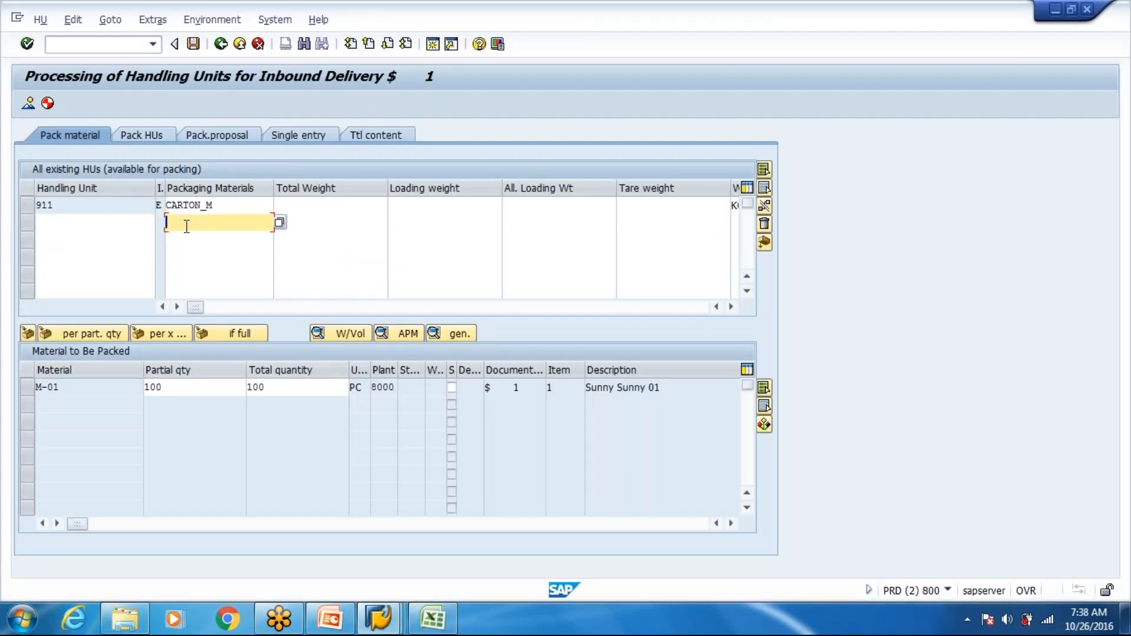
# - Switch to Excel and review the PT03 and PT01 number ranges for ECC and EWM, plus the two HU creation options
pyautogui.hotkey('alt', 'Tab')
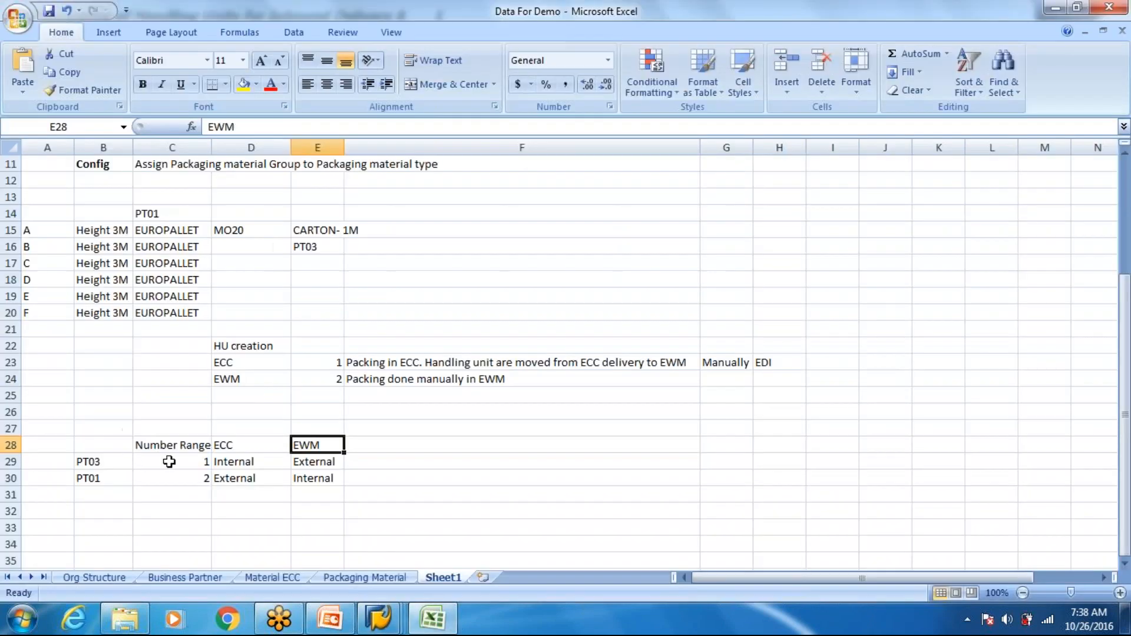
pyautogui.click(321, 231)
pyautogui.click(314, 245)
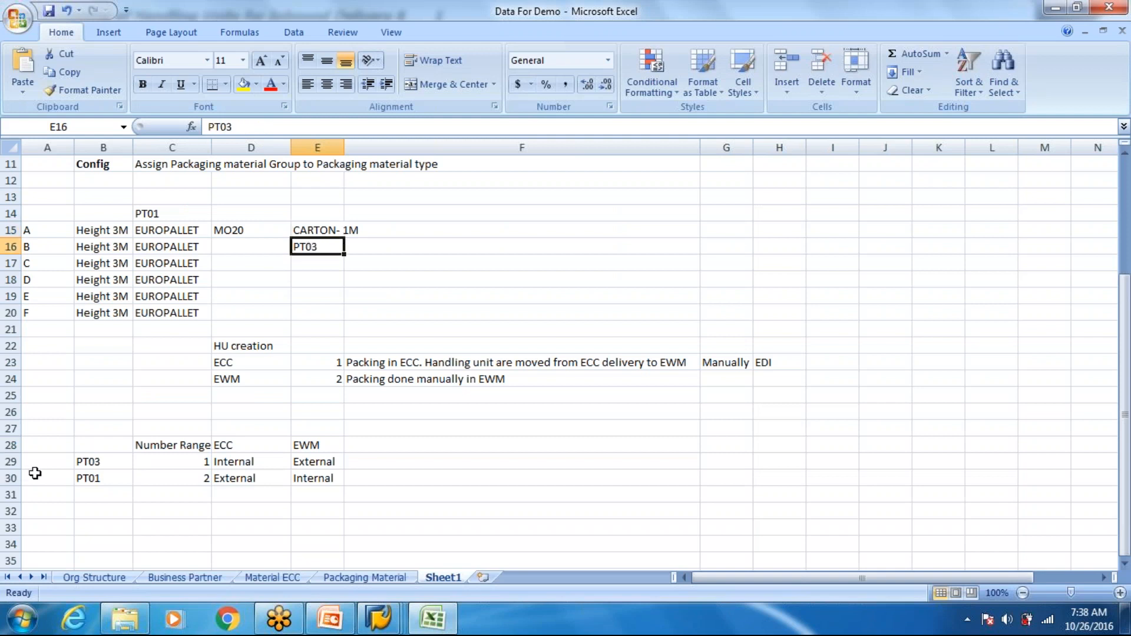
pyautogui.click(87, 461)
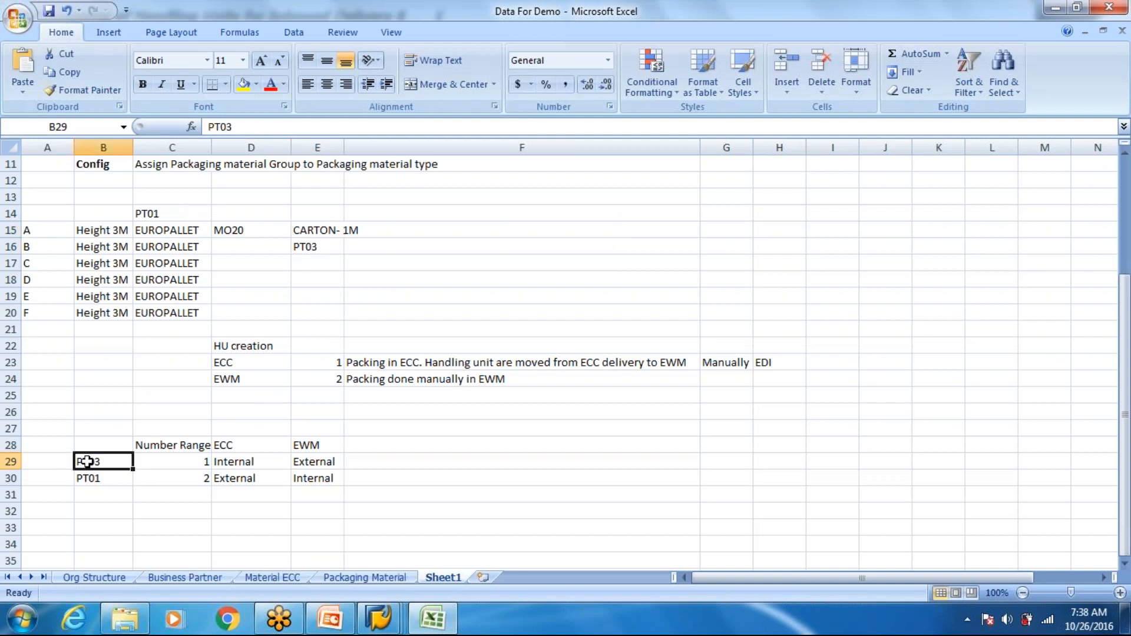
pyautogui.click(316, 460)
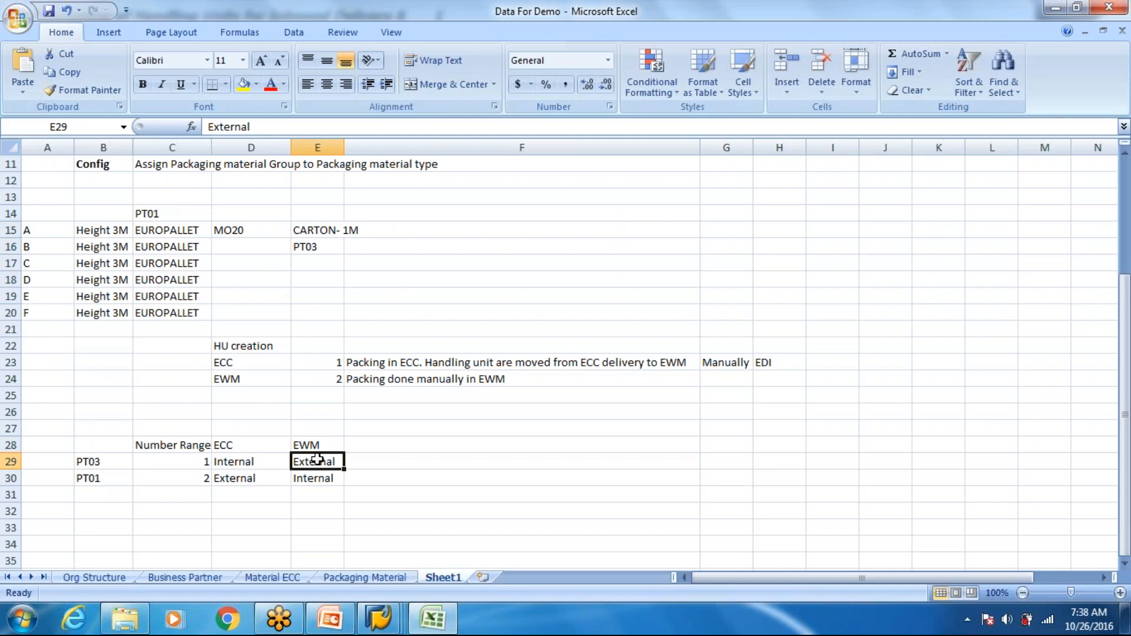
pyautogui.click(253, 465)
pyautogui.click(300, 464)
pyautogui.click(270, 478)
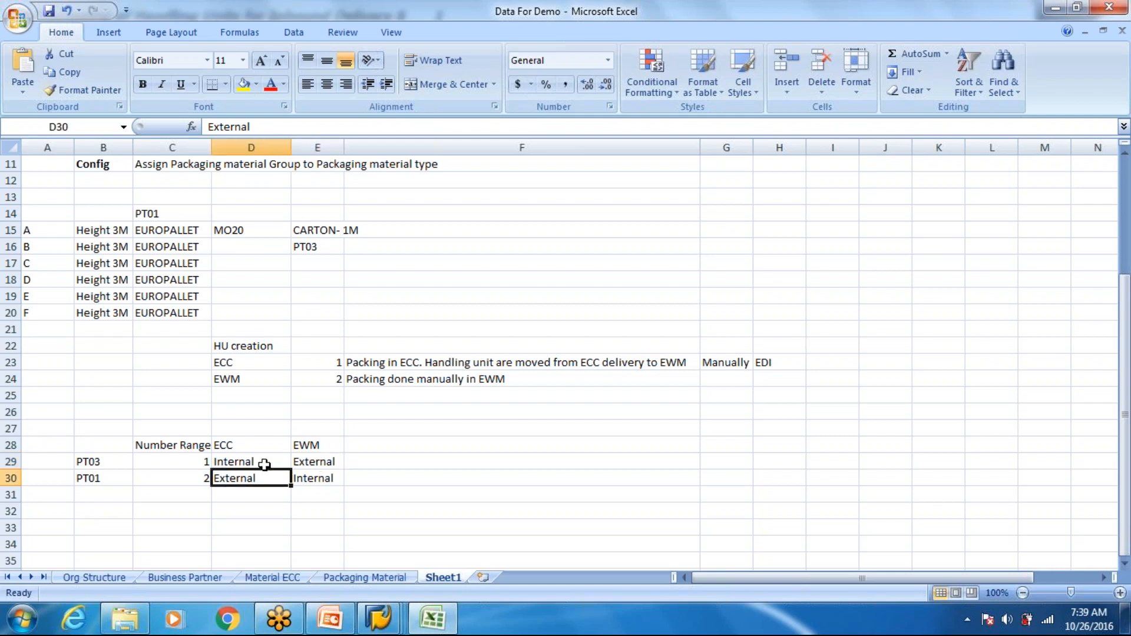
pyautogui.click(328, 478)
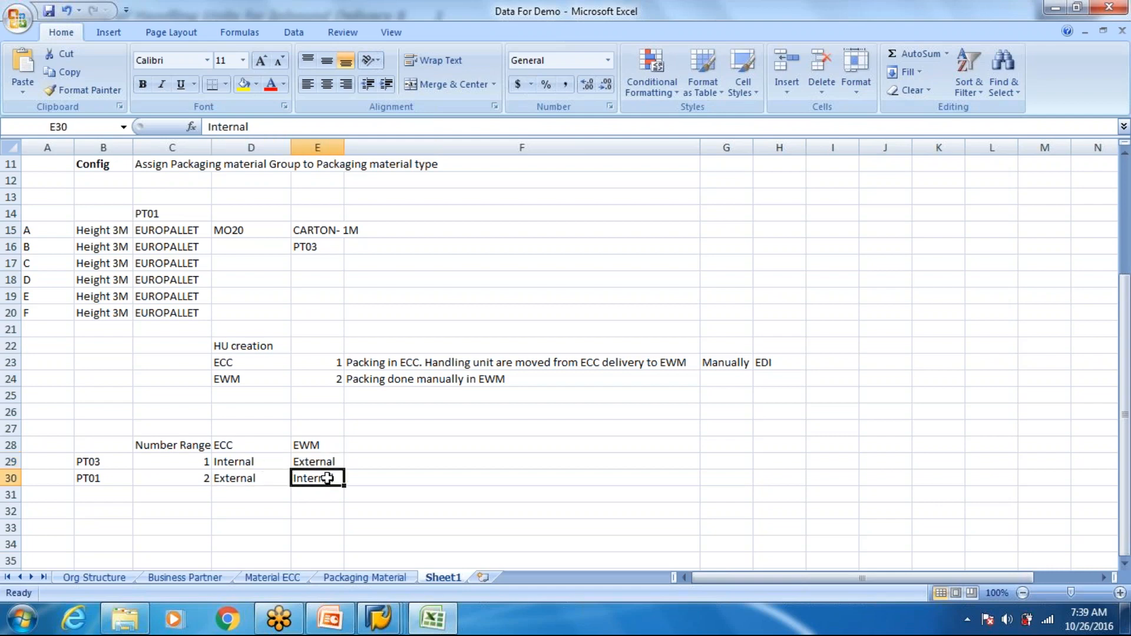
pyautogui.click(261, 478)
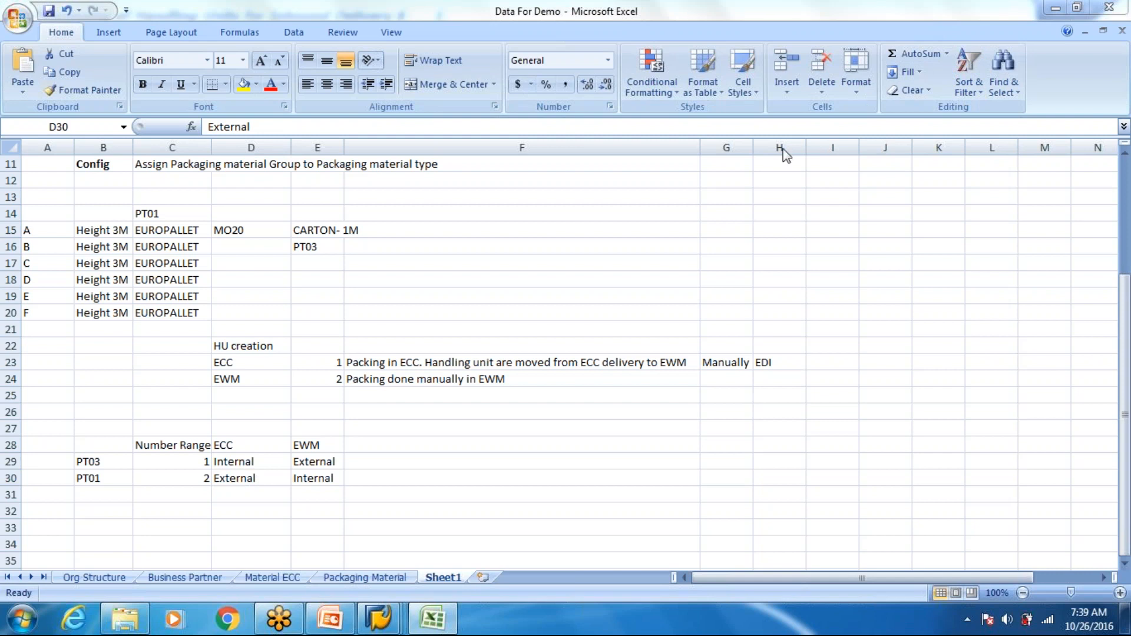
pyautogui.moveTo(532, 362); pyautogui.dragTo(533, 378)
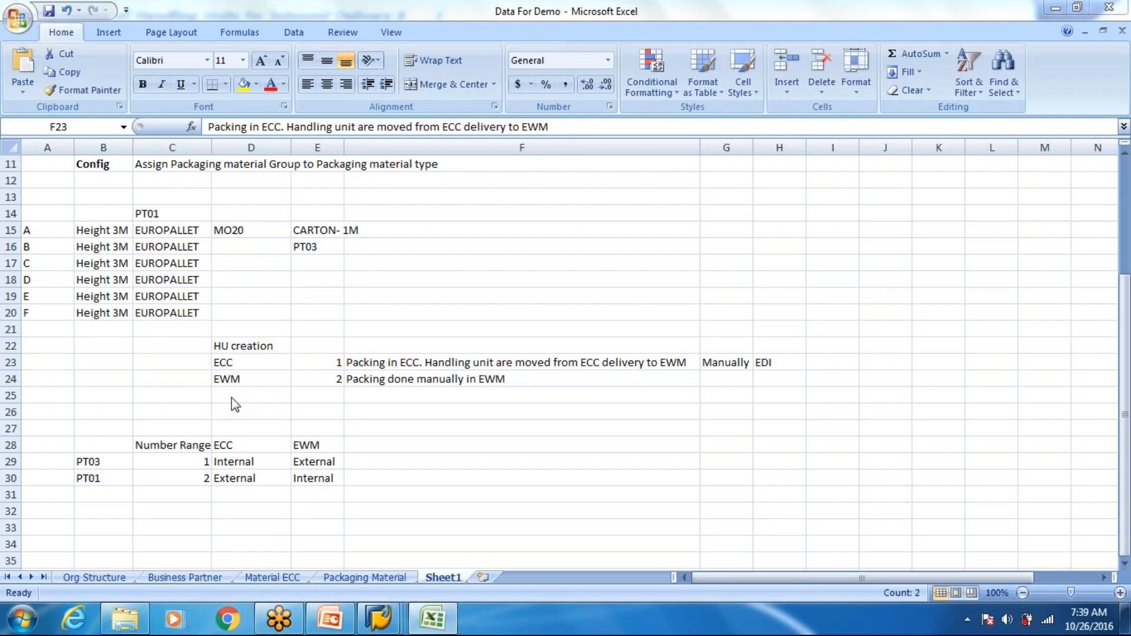
# - Glance at the packing specification slide in PowerPoint, and start transaction /n/scwm/prdi in the EWM session of SAP
pyautogui.click(330, 618)
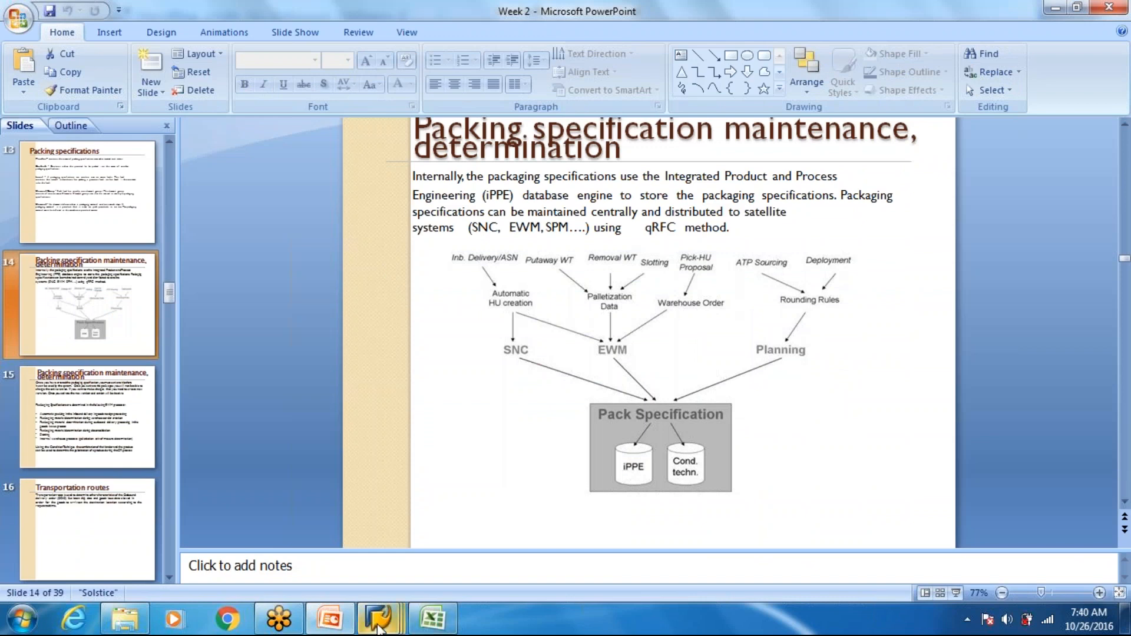
pyautogui.moveTo(378, 624)
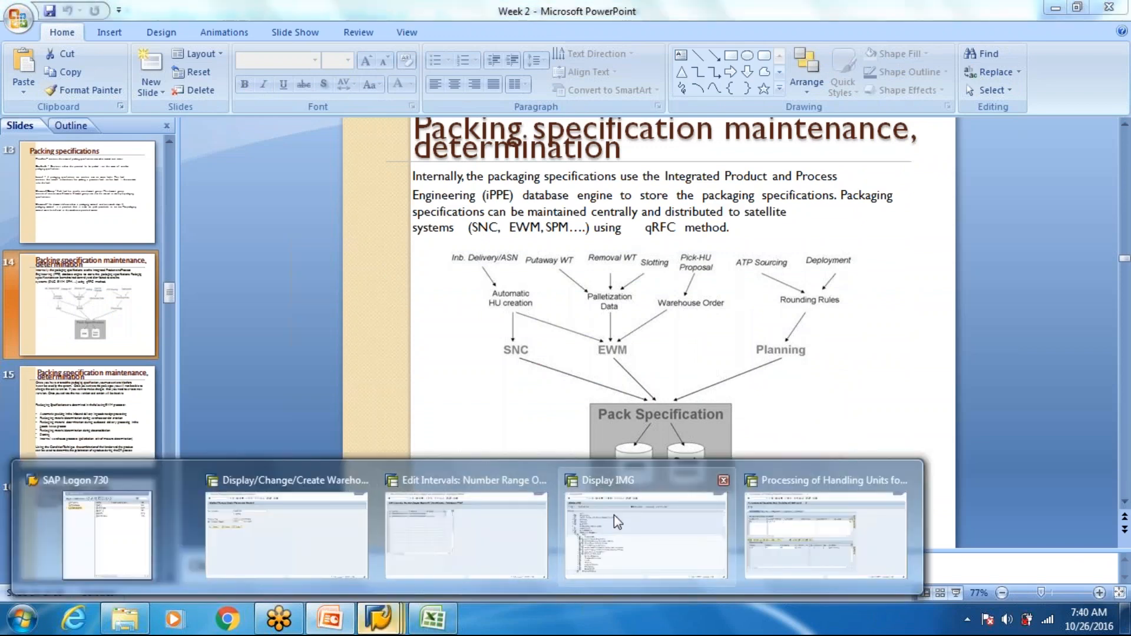
pyautogui.moveTo(614, 514)
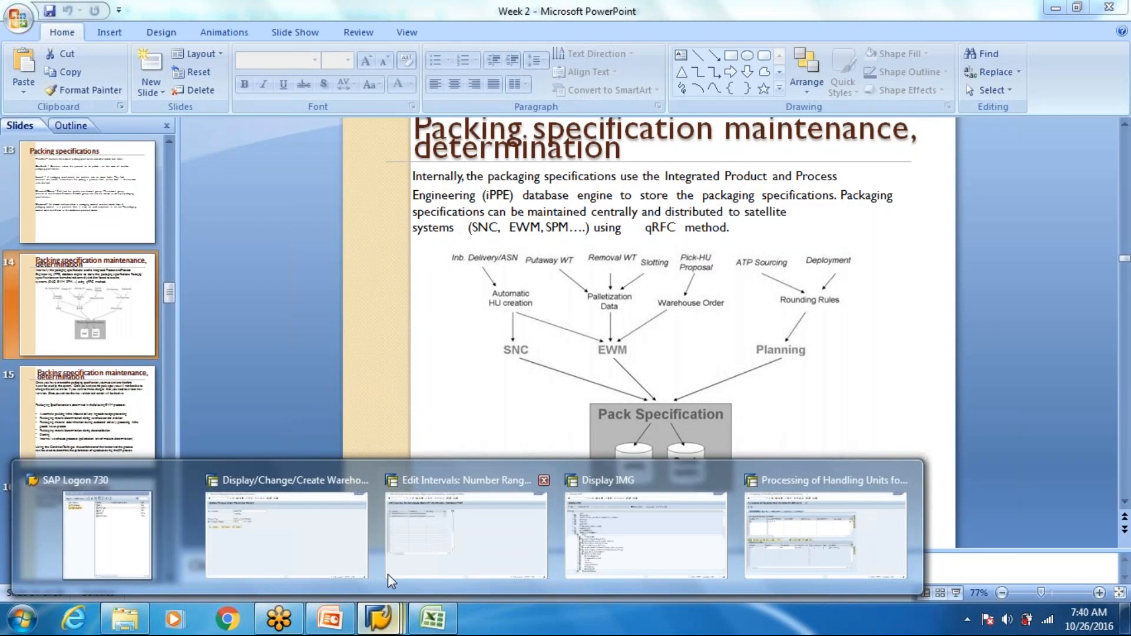
pyautogui.click(779, 528)
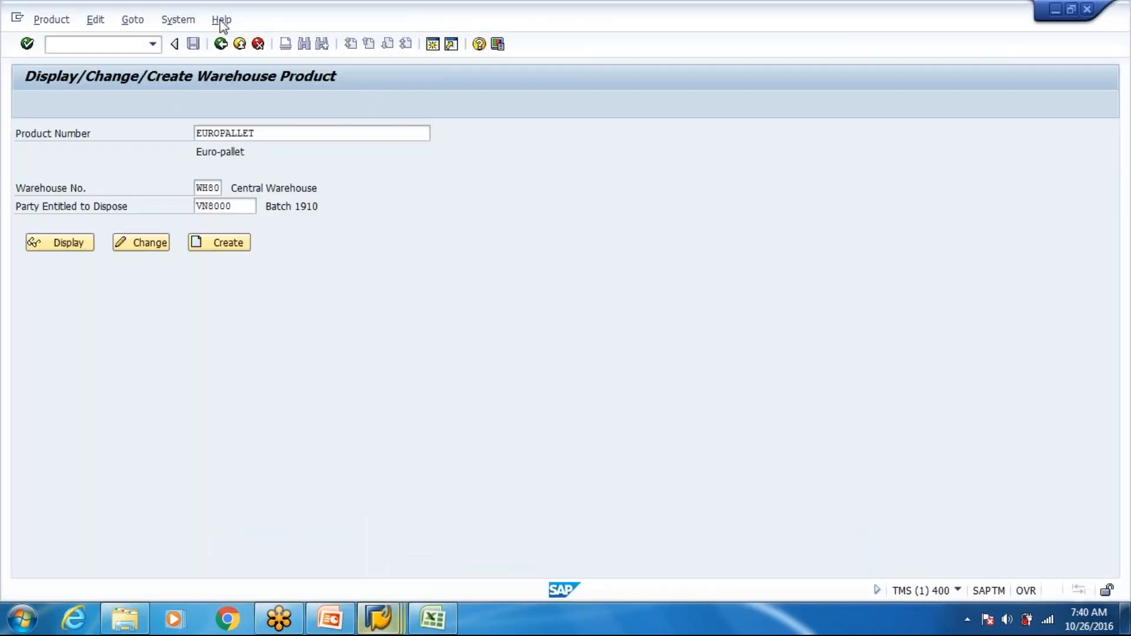
pyautogui.click(152, 44)
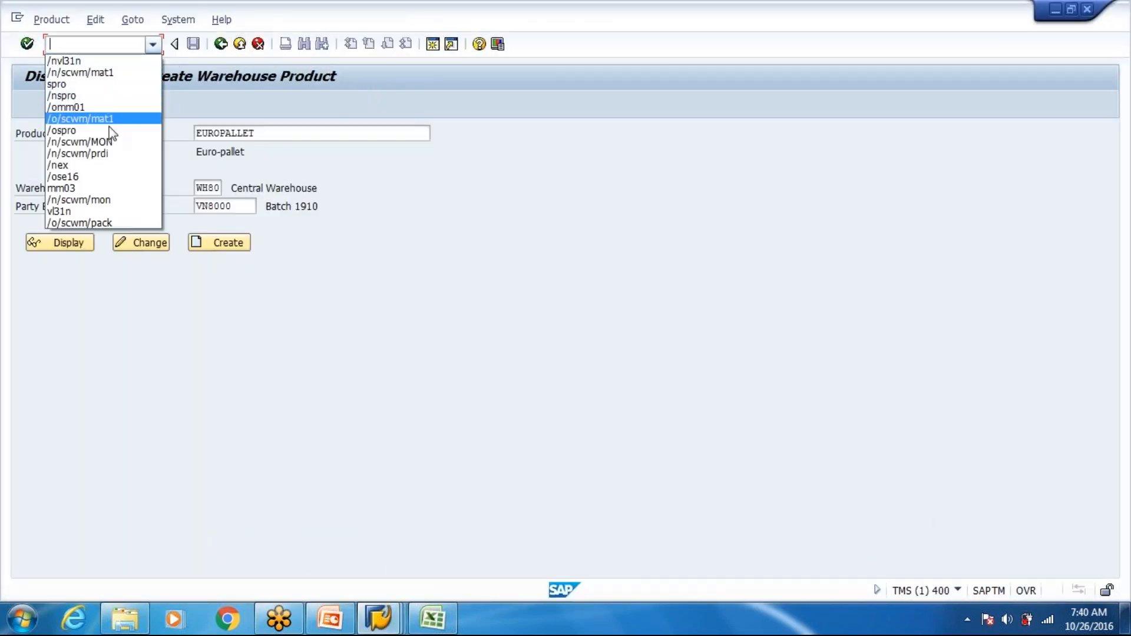
pyautogui.click(112, 154)
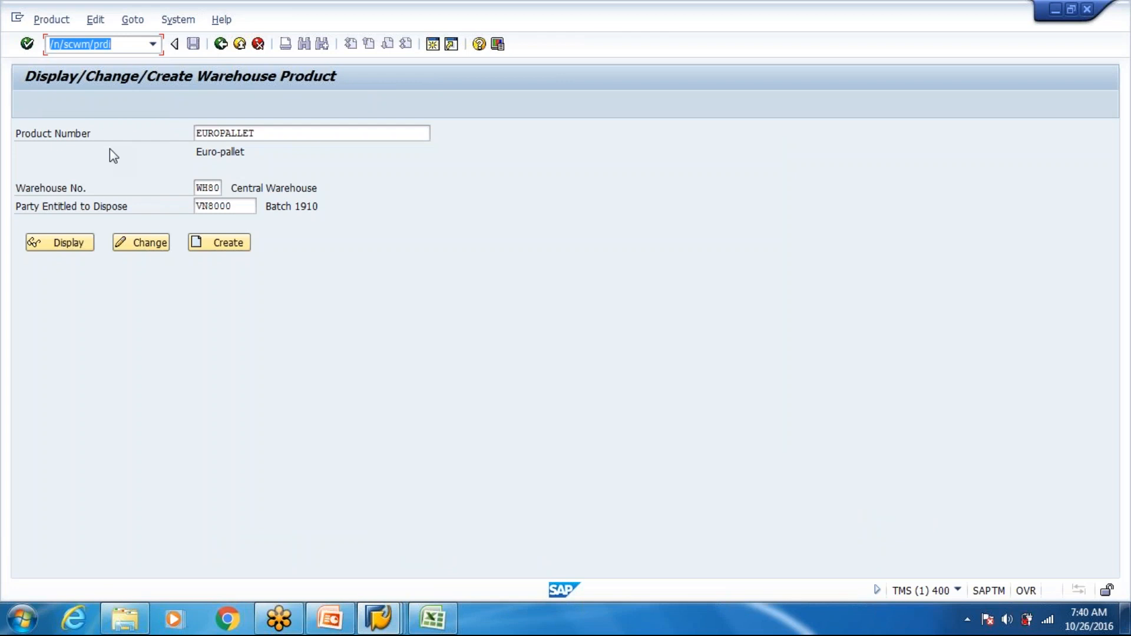
pyautogui.press('Return')
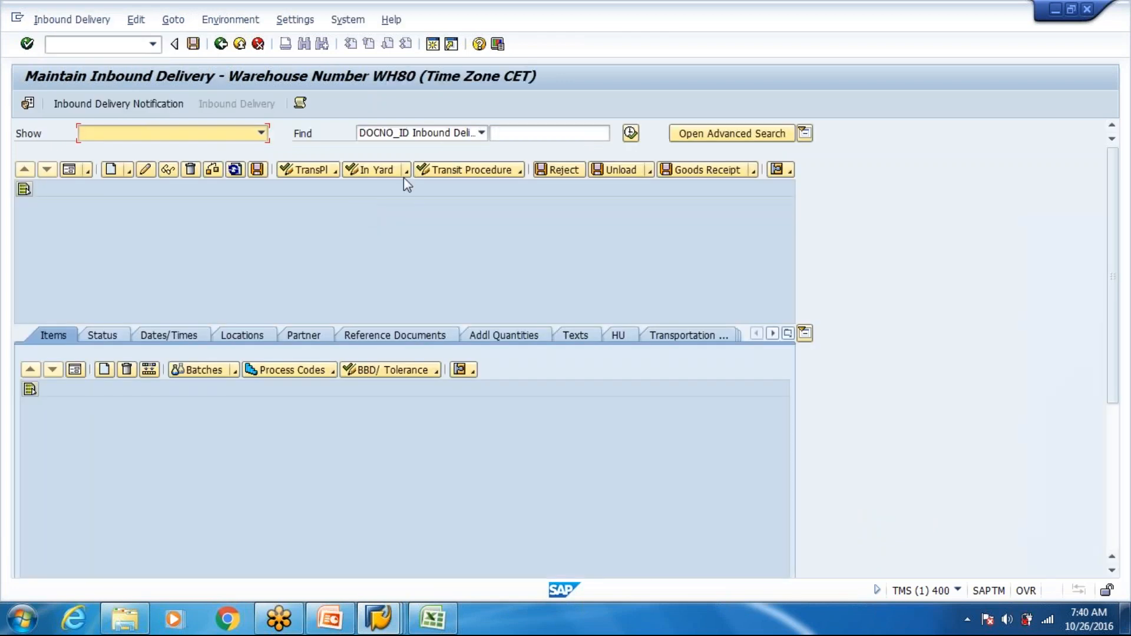
# - Find the inbound delivery in warehouse WH80 by ERP Document, using the previously used document number
pyautogui.click(498, 132)
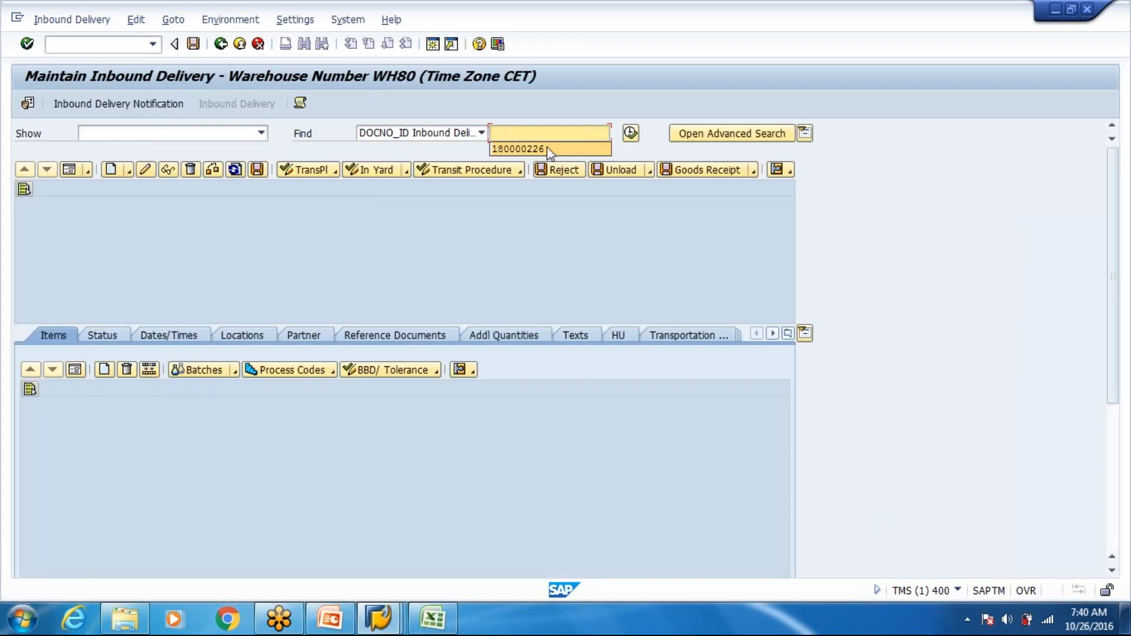
pyautogui.click(482, 132)
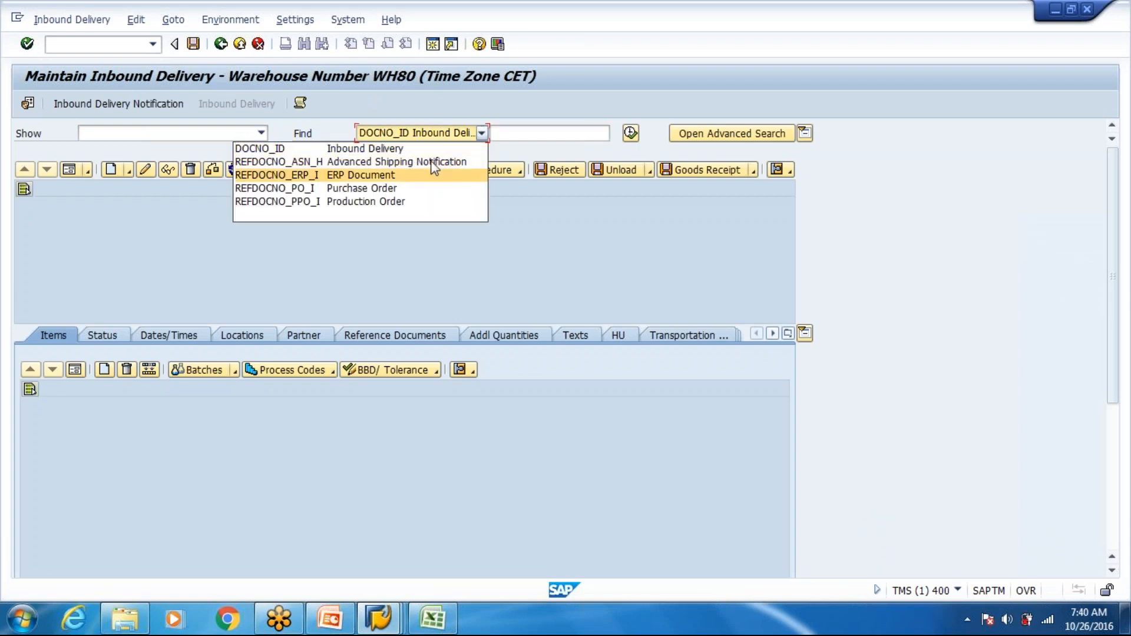
pyautogui.click(433, 175)
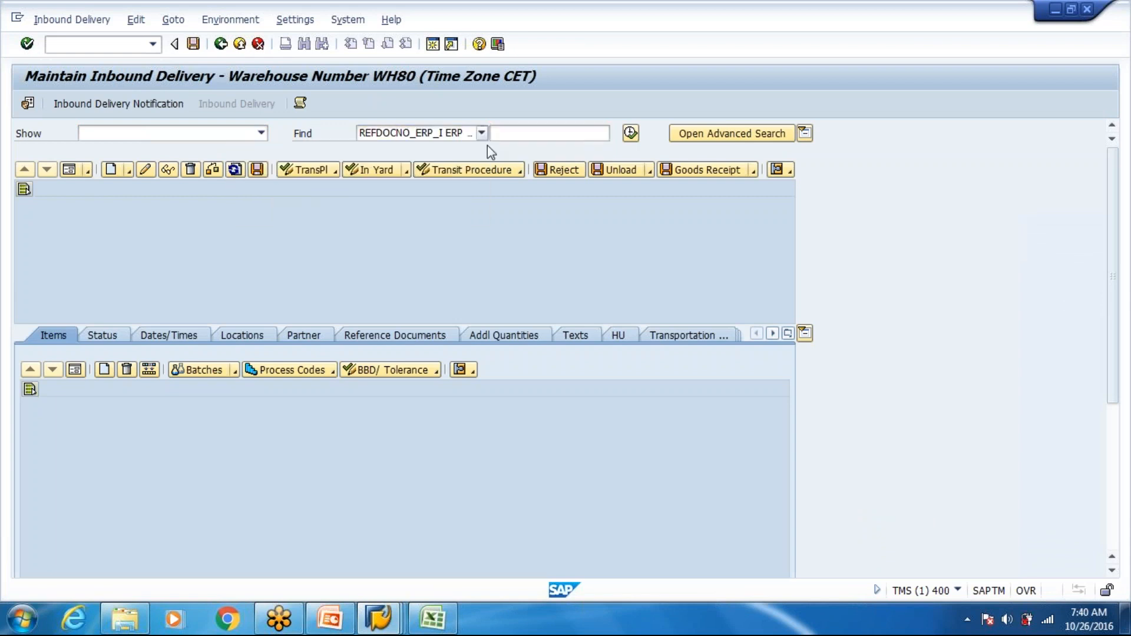
pyautogui.press('space')
pyautogui.press('Down')
pyautogui.press('Return')
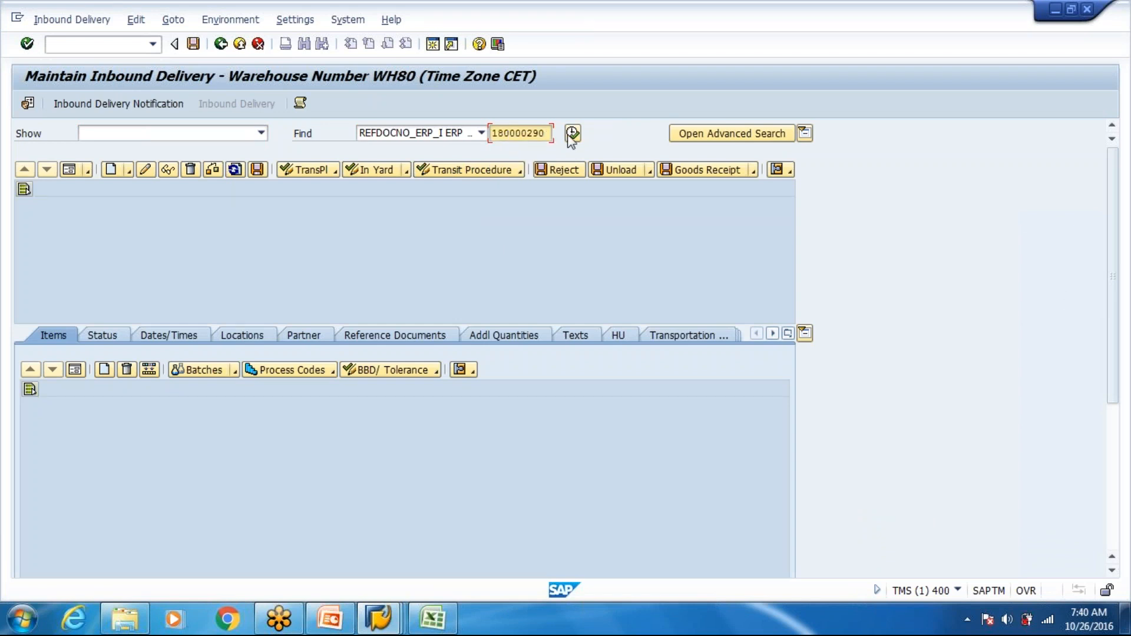
pyautogui.click(570, 135)
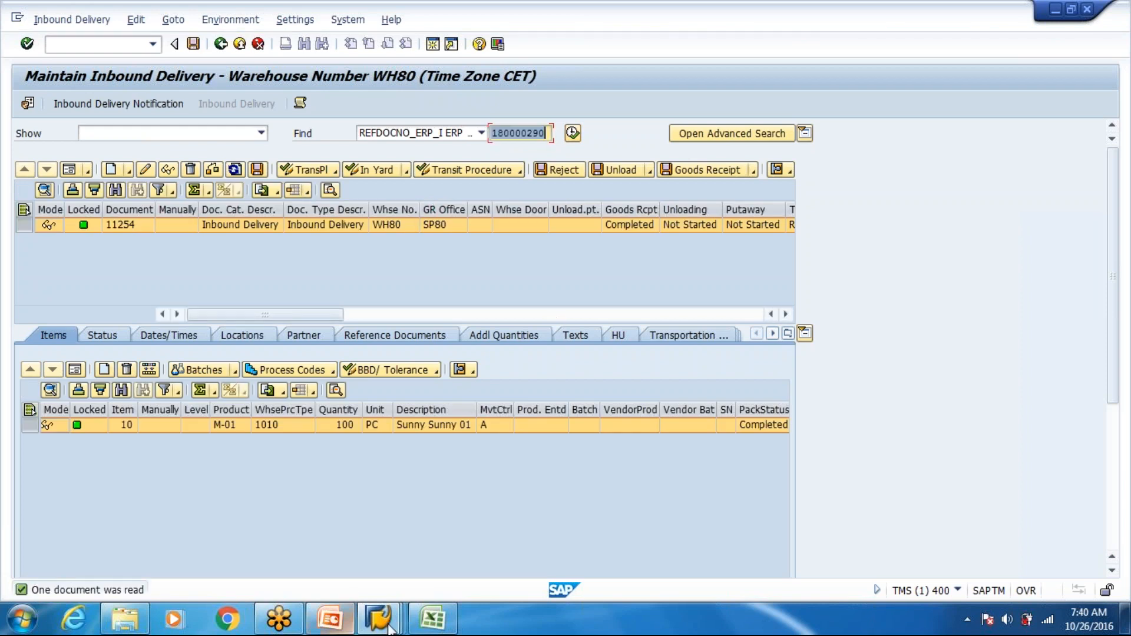
# - Switch to the Excel sheet and review the product, packaging material and packaging material type notes above the HU creation section
pyautogui.rightClick(432, 620)
pyautogui.click(430, 626)
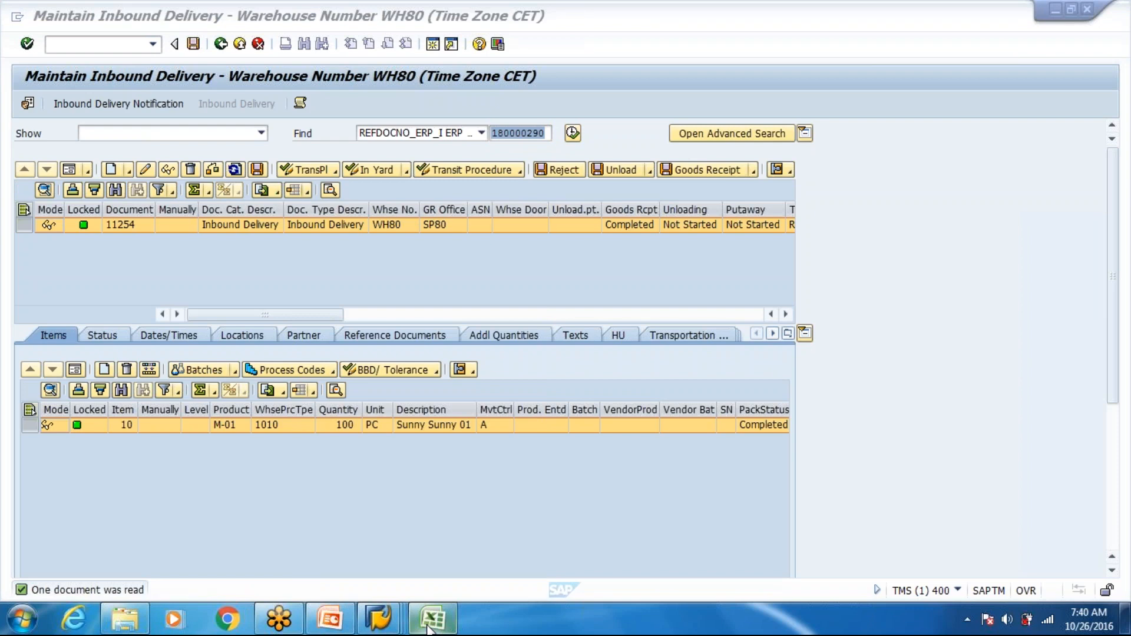
pyautogui.click(430, 626)
pyautogui.scroll(2, 348, 348)
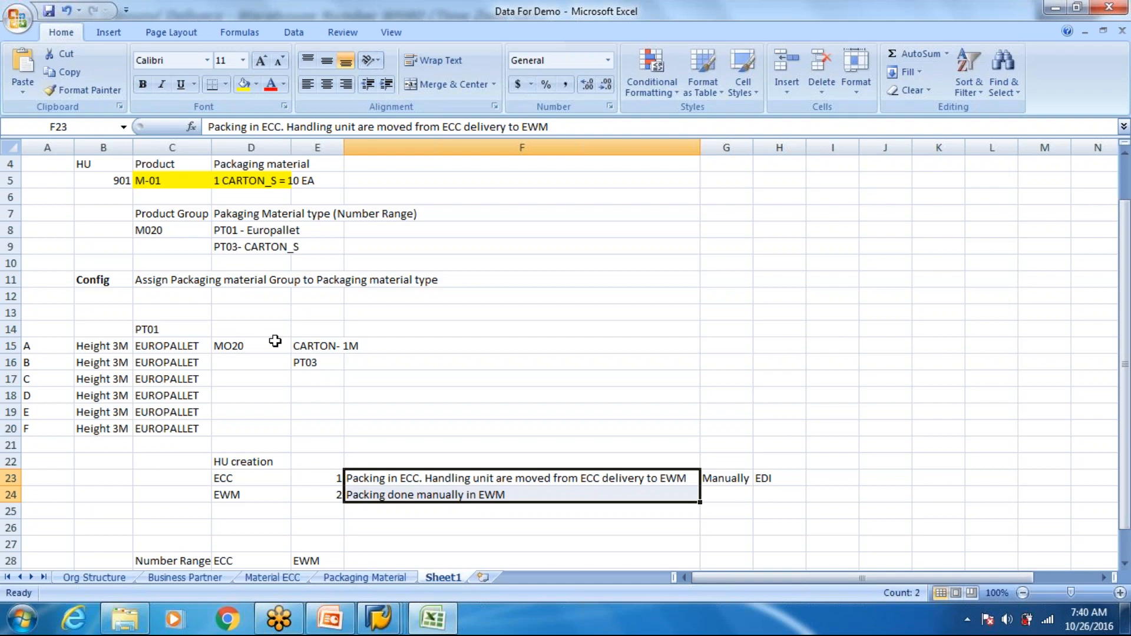
# - Add number 3 in cell E25 as a third entry under the HU creation options
pyautogui.click(493, 498)
pyautogui.press('Up')
pyautogui.press('Down')
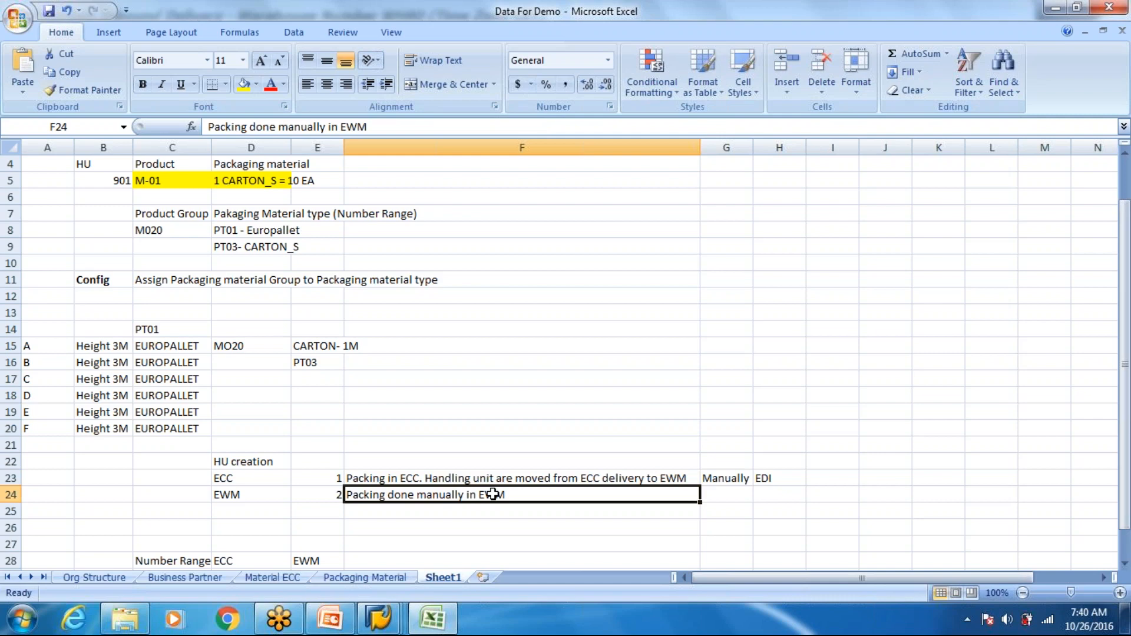
pyautogui.click(340, 512)
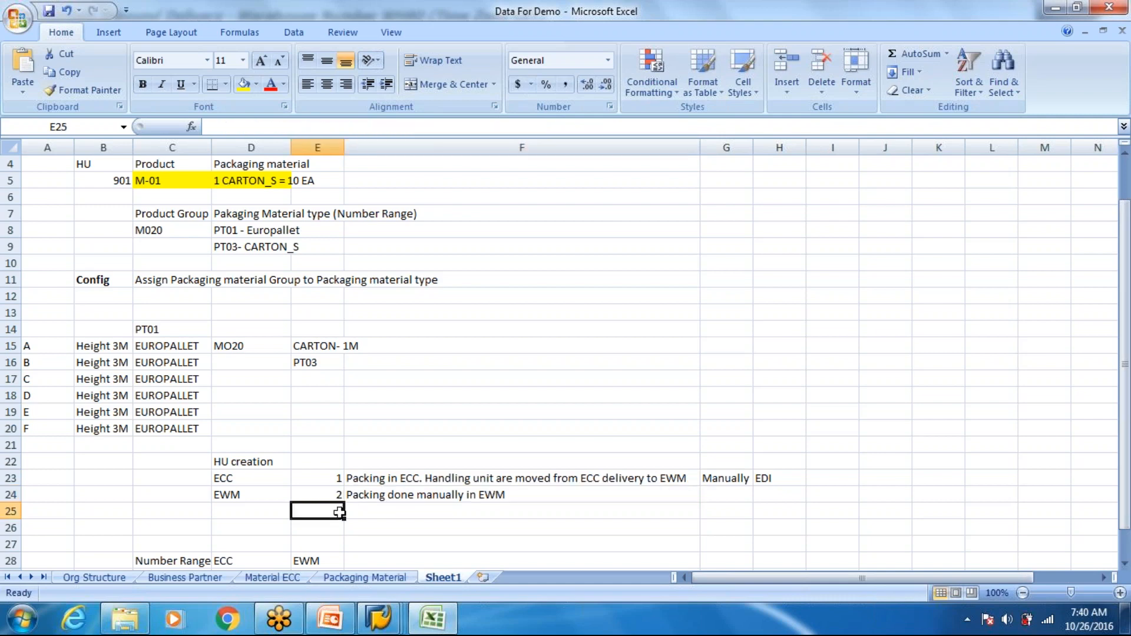
pyautogui.write('3')
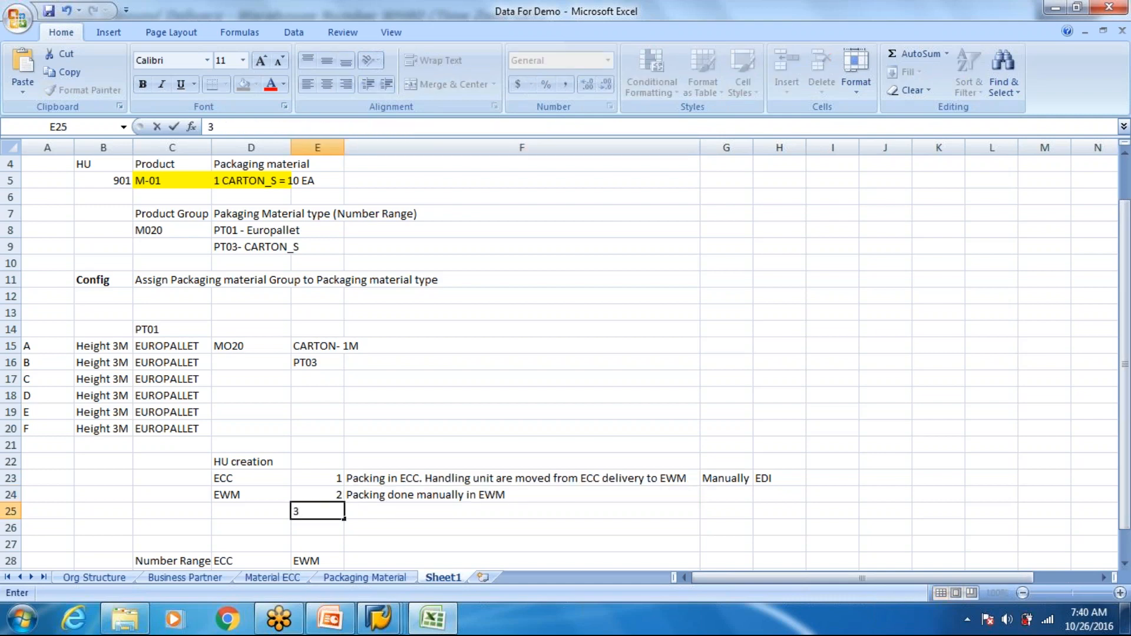
# - Describe option 3 in F25 as "Packing automatically done in EWM using Packing Specification", and glance at the inbound delivery in SAP before returning to Excel
pyautogui.press('Tab')
pyautogui.write('Packaging')
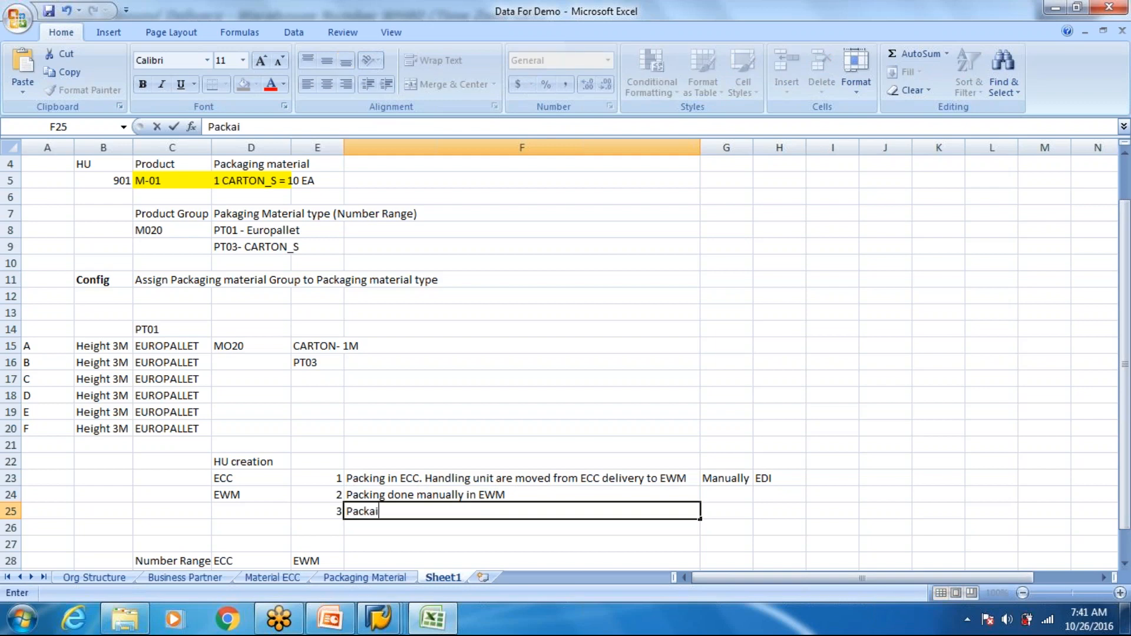
pyautogui.press('BackSpace')
pyautogui.press('BackSpace')
pyautogui.press('BackSpace')
pyautogui.press('BackSpace')
pyautogui.press('BackSpace')
pyautogui.write('ing a')
pyautogui.write('utomatica')
pyautogui.write('llt')
pyautogui.press('BackSpace')
pyautogui.write('y done ')
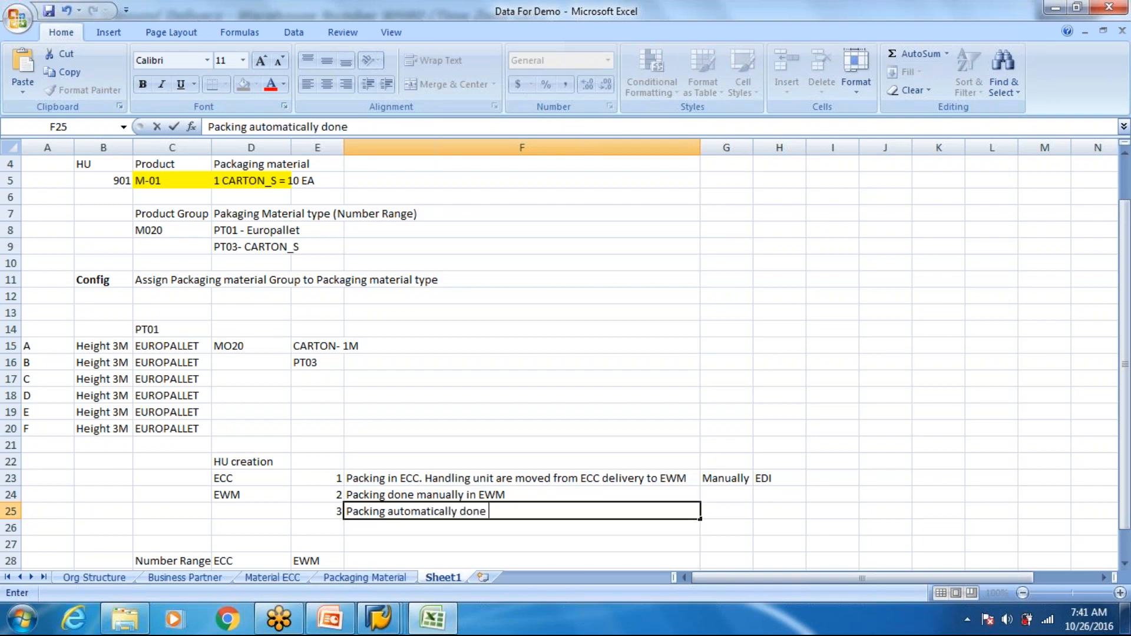
pyautogui.write('in EWM us')
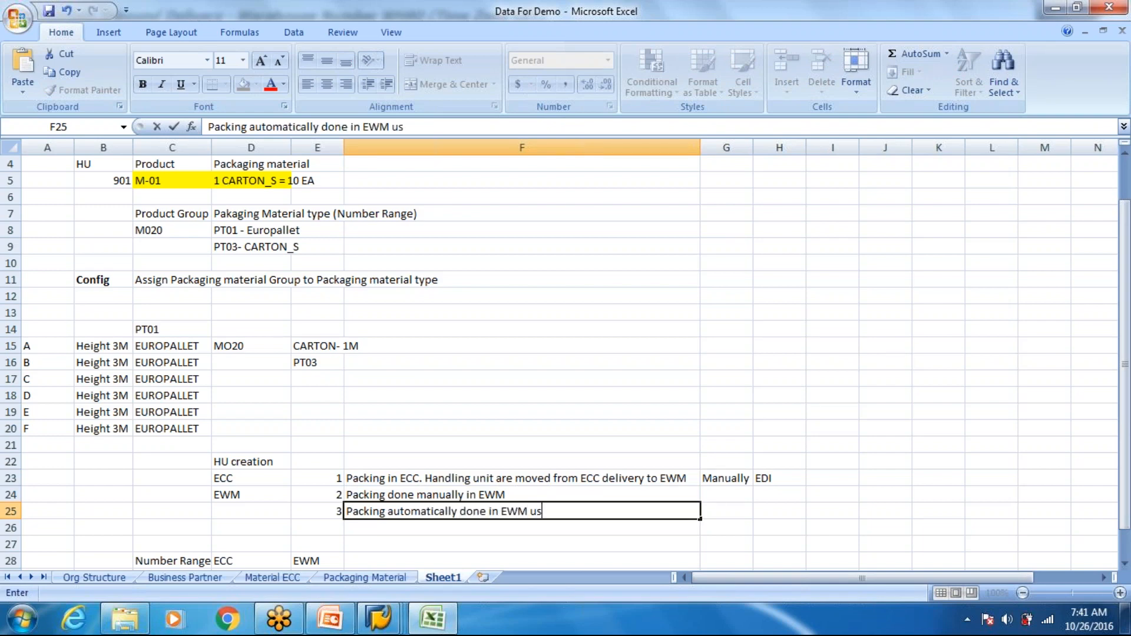
pyautogui.write('ing Packing ')
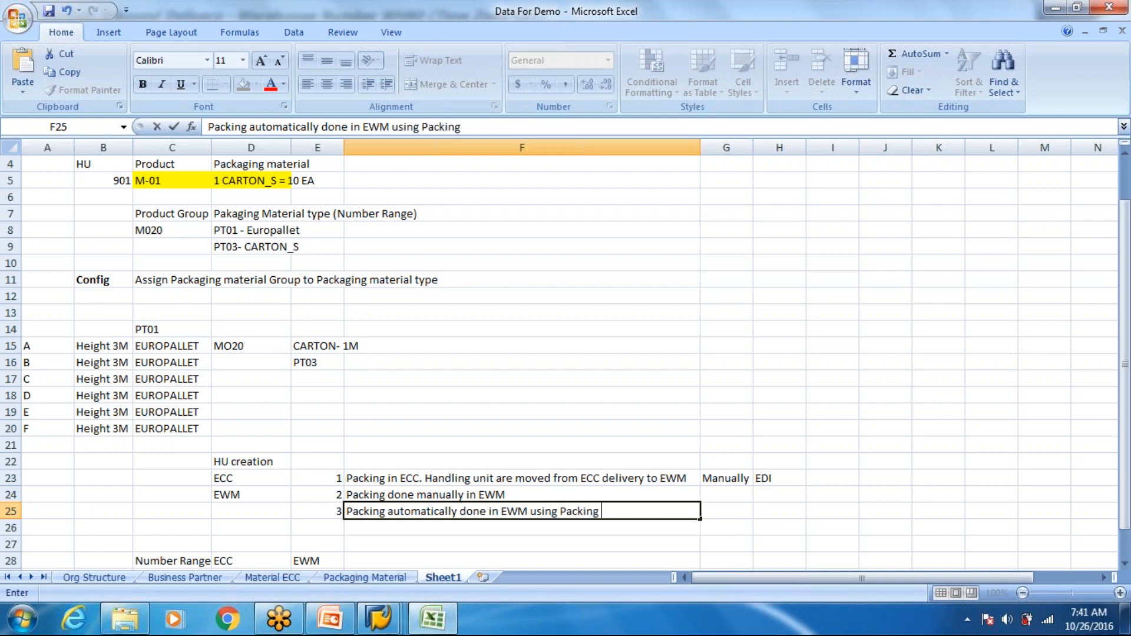
pyautogui.write('Specifica')
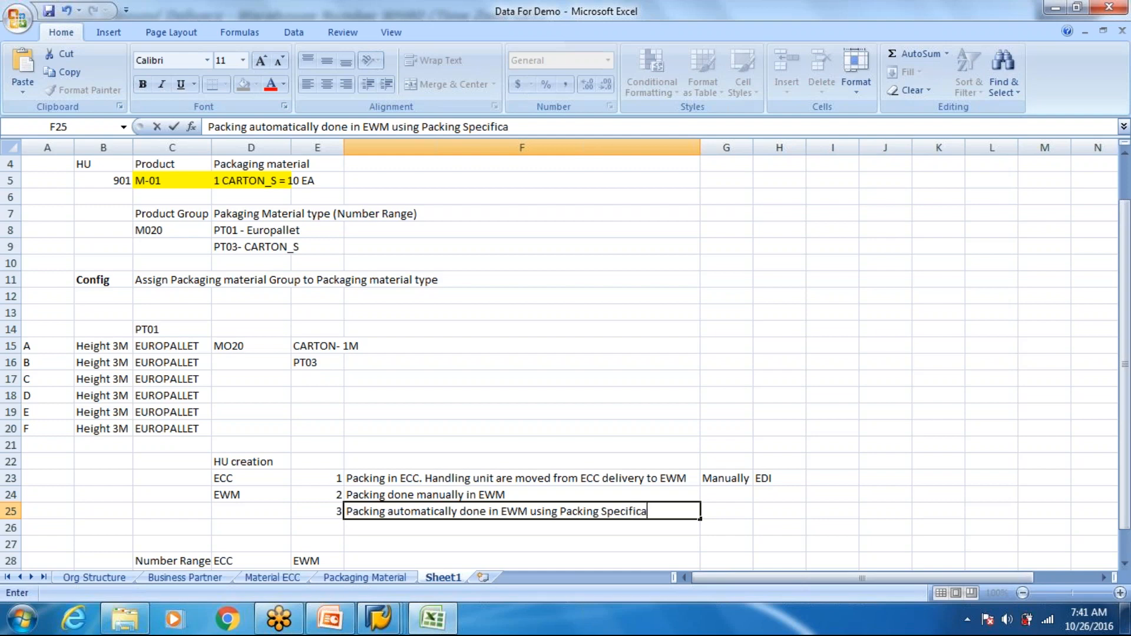
pyautogui.write('tion')
pyautogui.hotkey('alt', 'Tab')
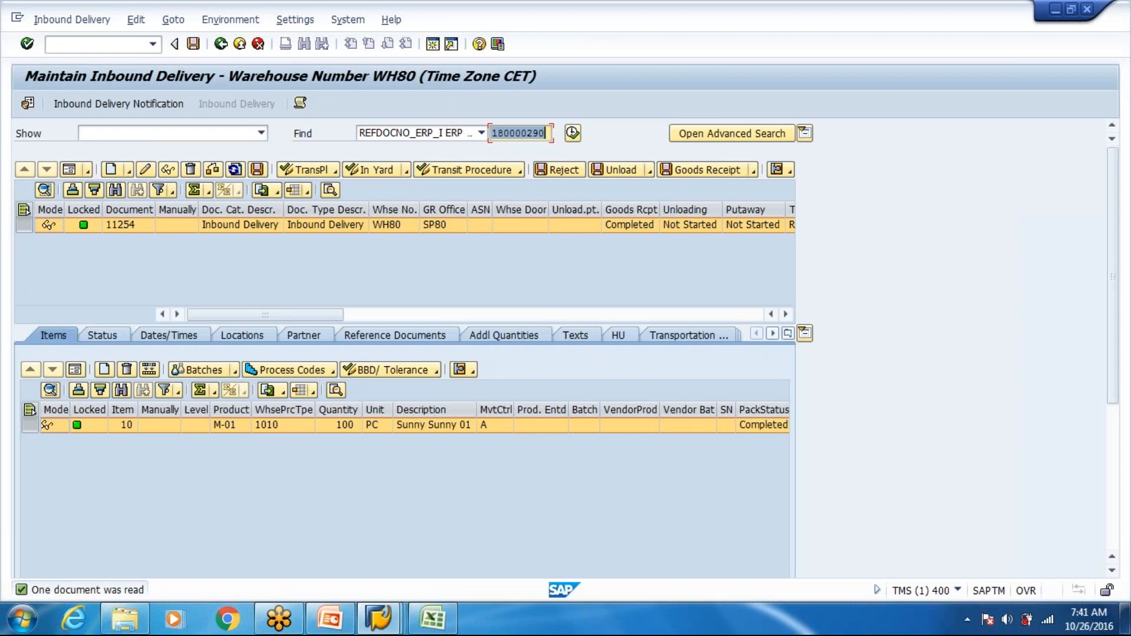
pyautogui.hotkey('alt', 'Tab')
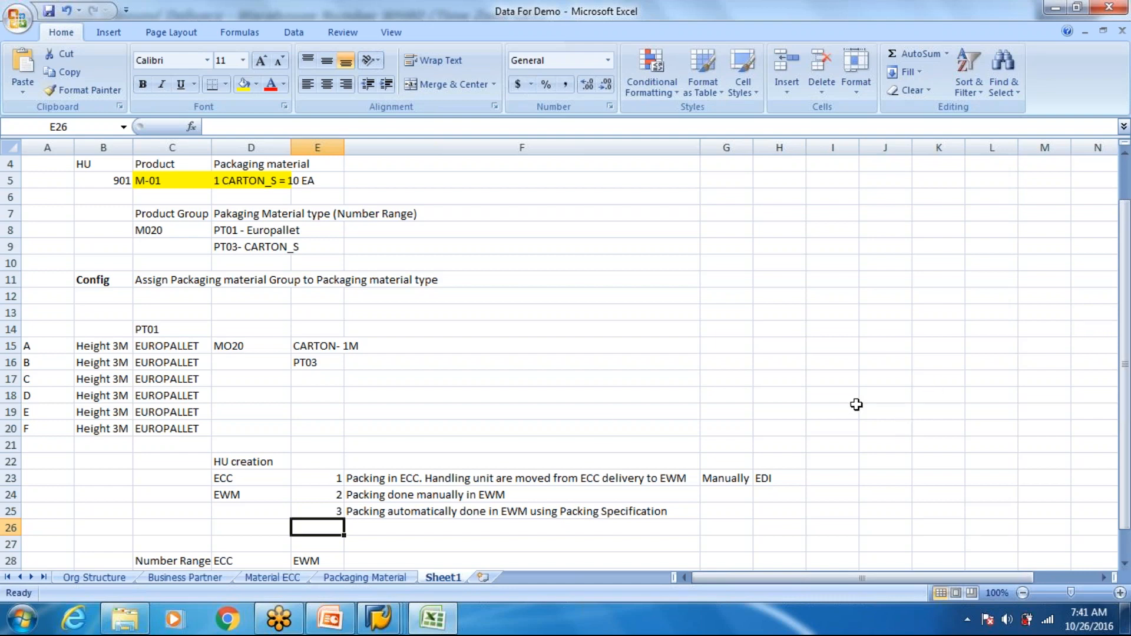
# - Enter "1. Purchase Order" in cell H12 as the first point of a process list beside the configuration notes
pyautogui.click(764, 297)
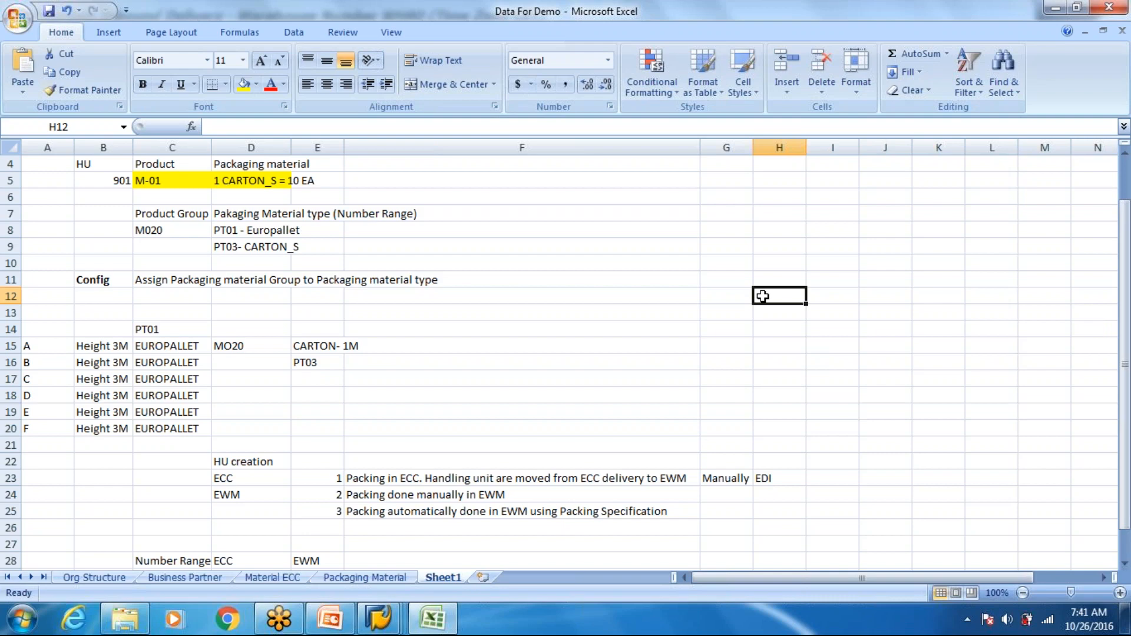
pyautogui.write('1.')
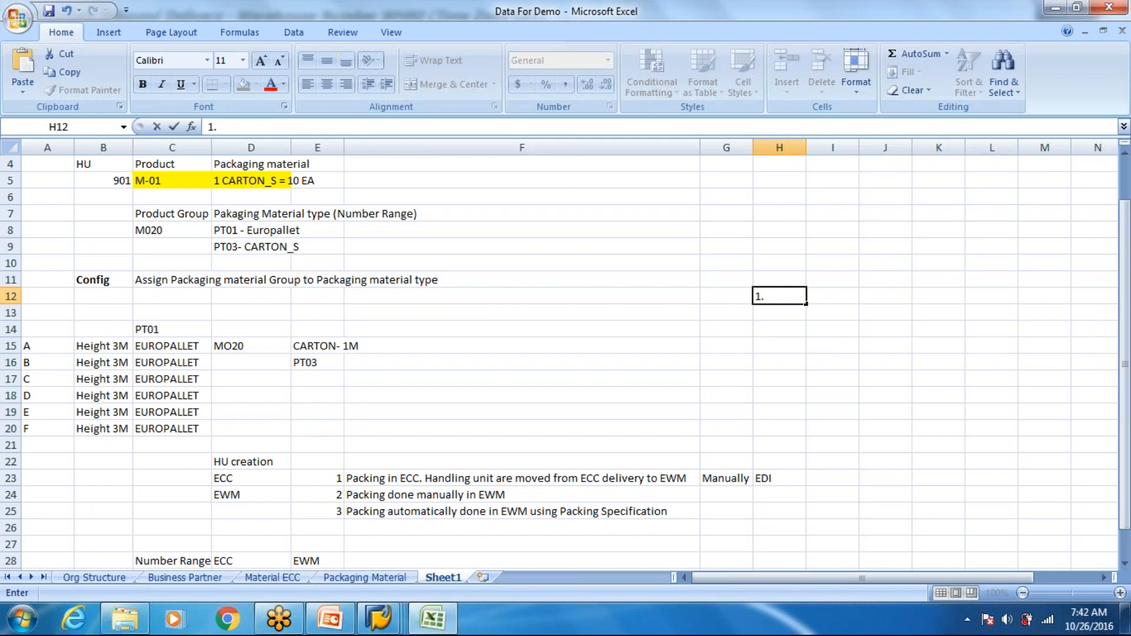
pyautogui.write(' Purchase Ord')
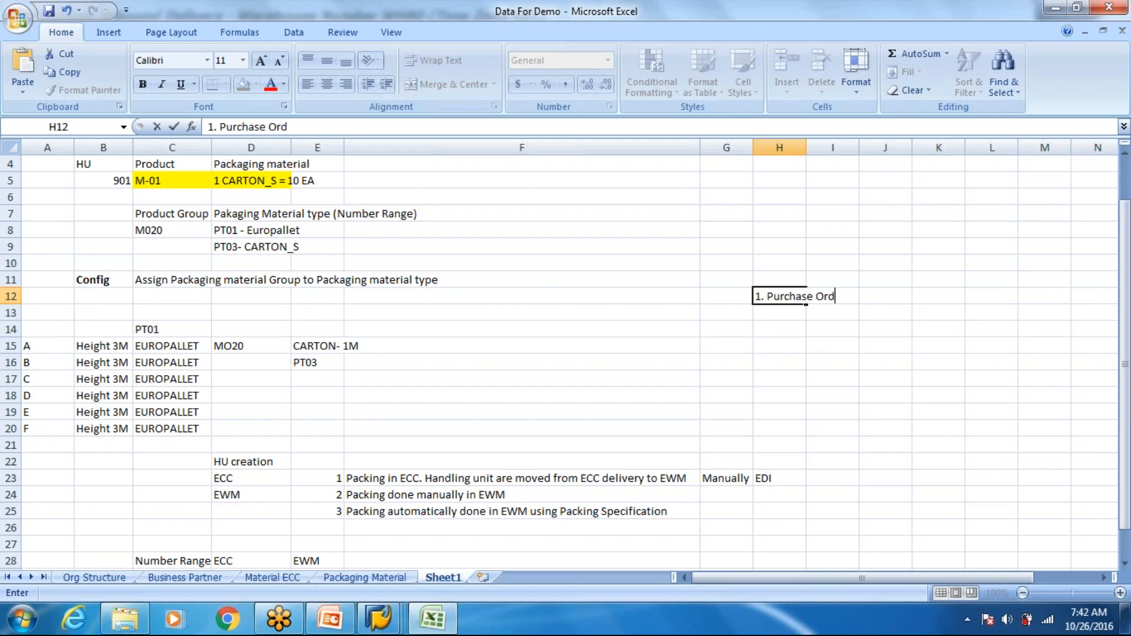
pyautogui.write('er')
pyautogui.press('Return')
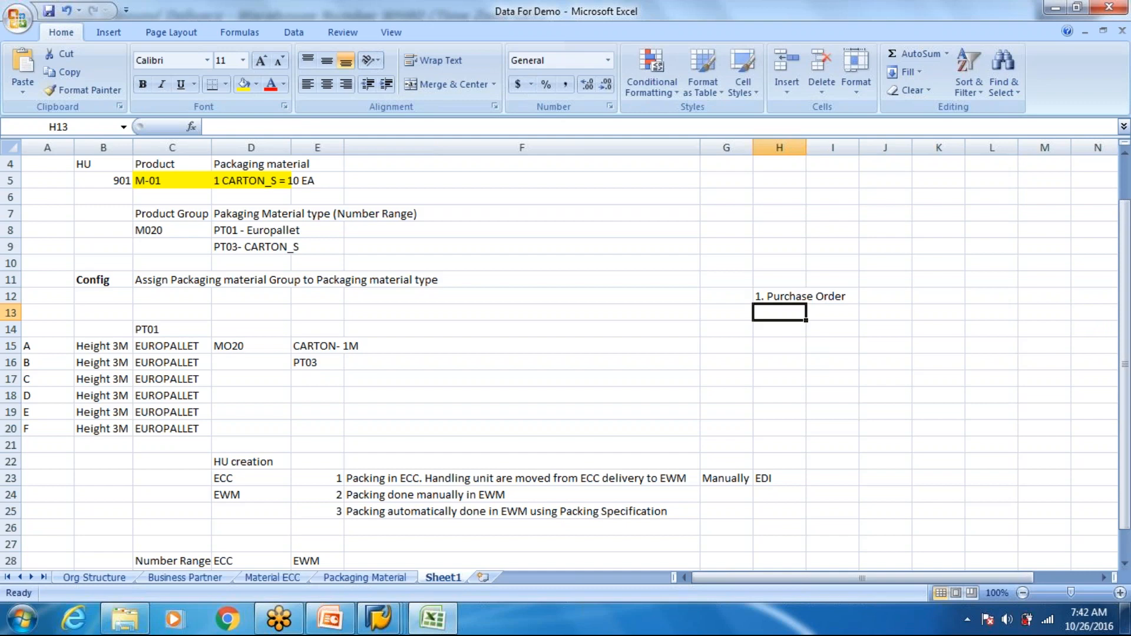
# - Enter "2. EDI message - ASN" in cell H13 as the second point of the list
pyautogui.write('2.')
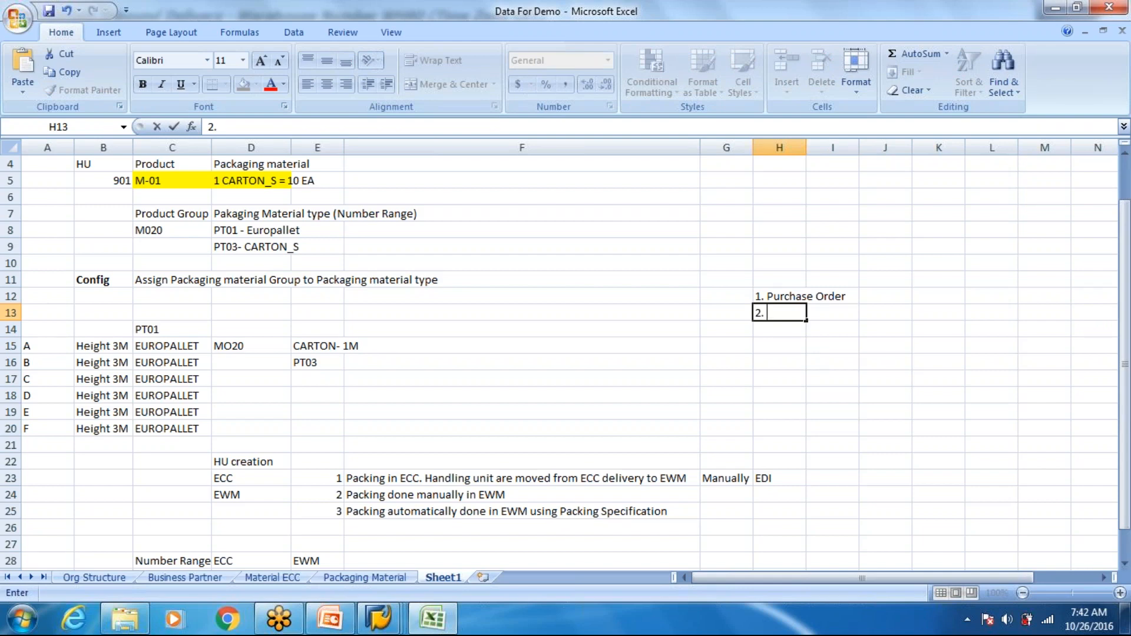
pyautogui.write('EDI message - ASN')
pyautogui.press('Return')
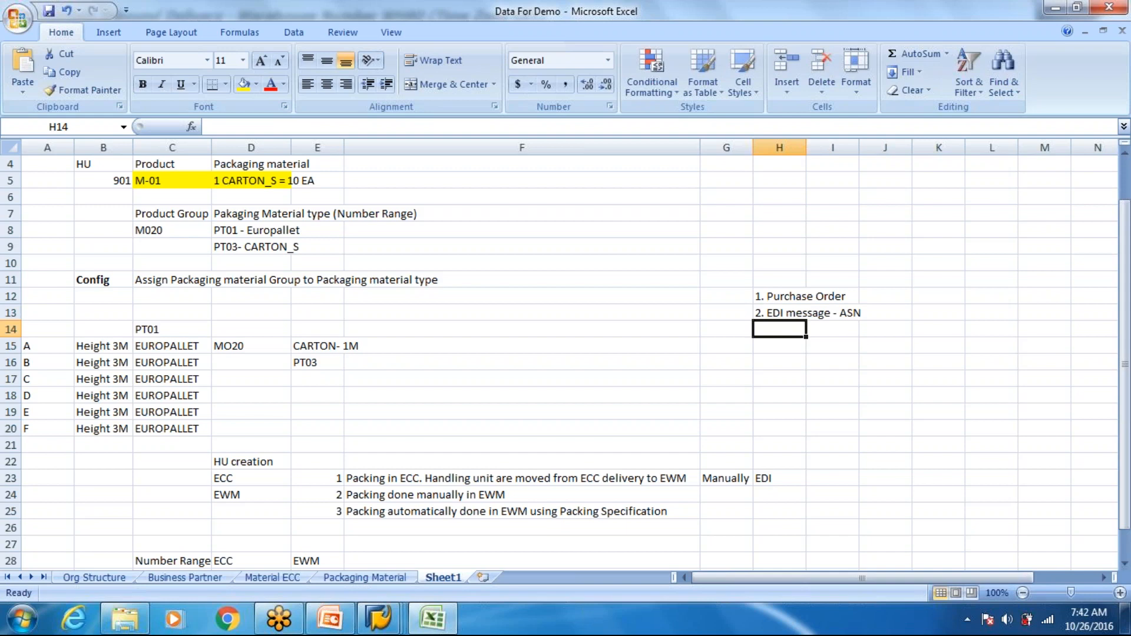
# - Extend the H13 entry by inserting "/ email message" between "EDI message" and "- ASN"
pyautogui.doubleClick(768, 315)
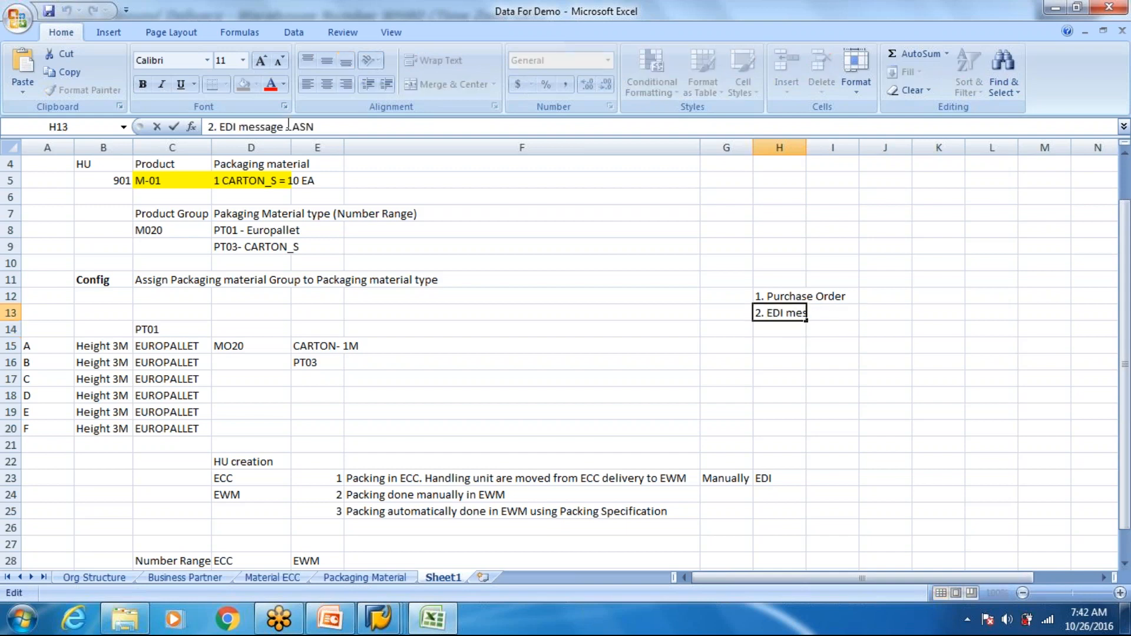
pyautogui.click(287, 126)
pyautogui.write('/ me- ')
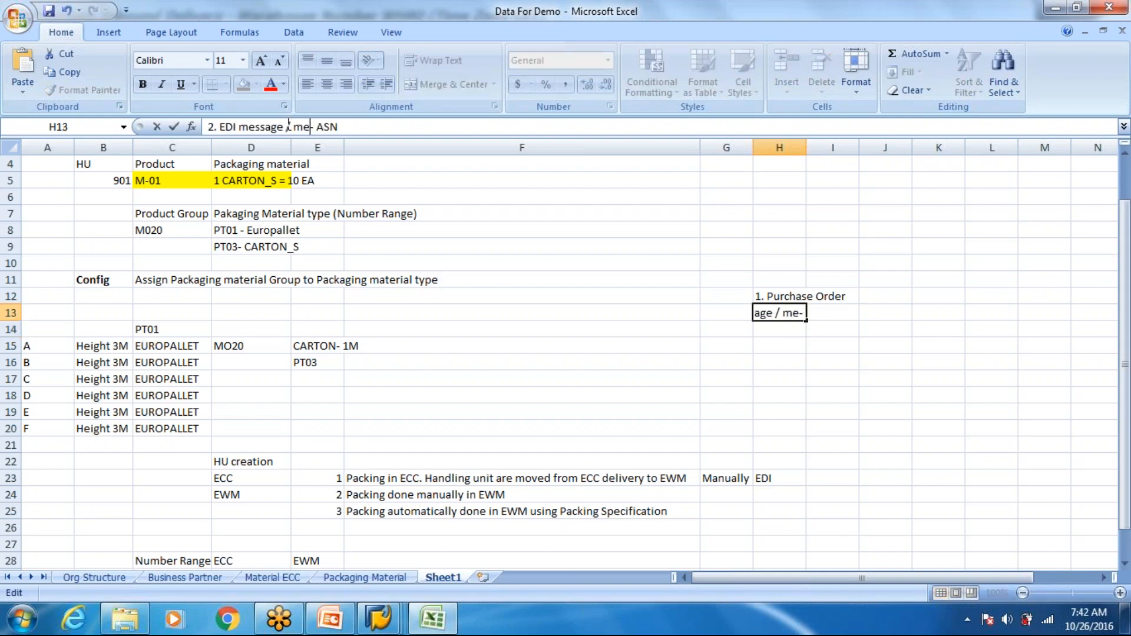
pyautogui.write('ssage')
pyautogui.press('BackSpace')
pyautogui.press('BackSpace')
pyautogui.press('BackSpace')
pyautogui.press('BackSpace')
pyautogui.press('BackSpace')
pyautogui.press('BackSpace')
pyautogui.press('BackSpace')
pyautogui.press('BackSpace')
pyautogui.write('email ')
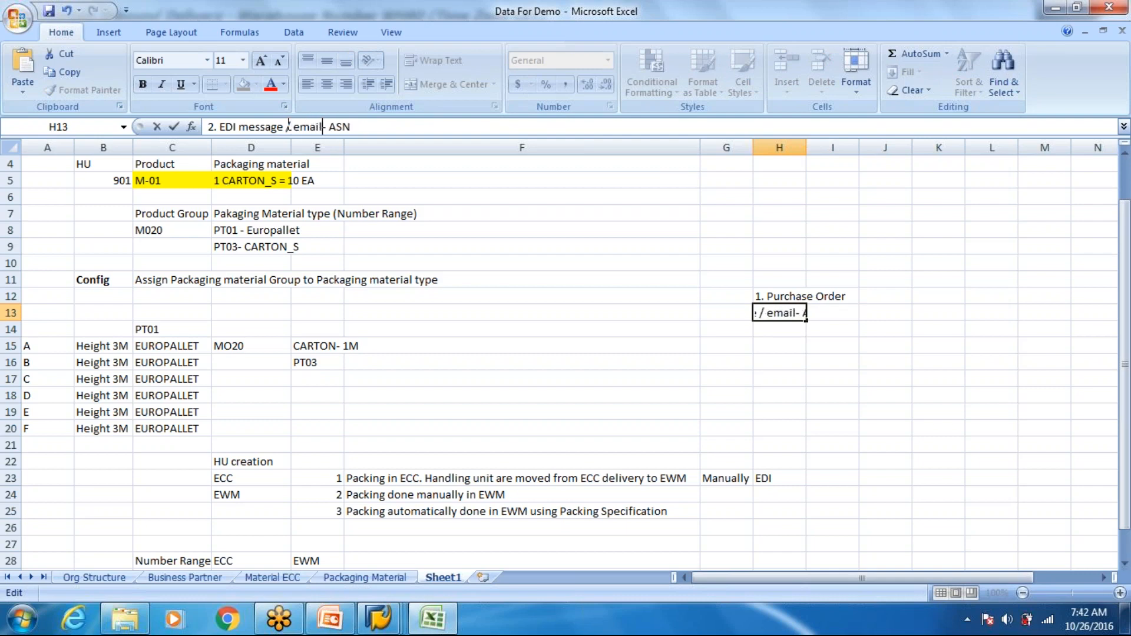
pyautogui.write('message')
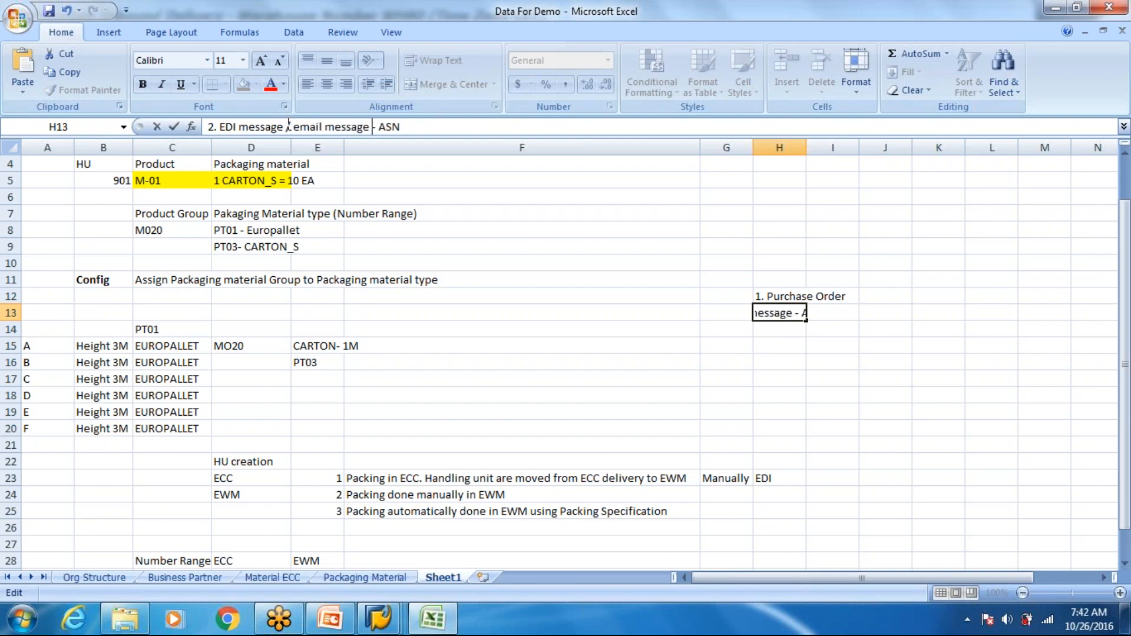
pyautogui.press('Return')
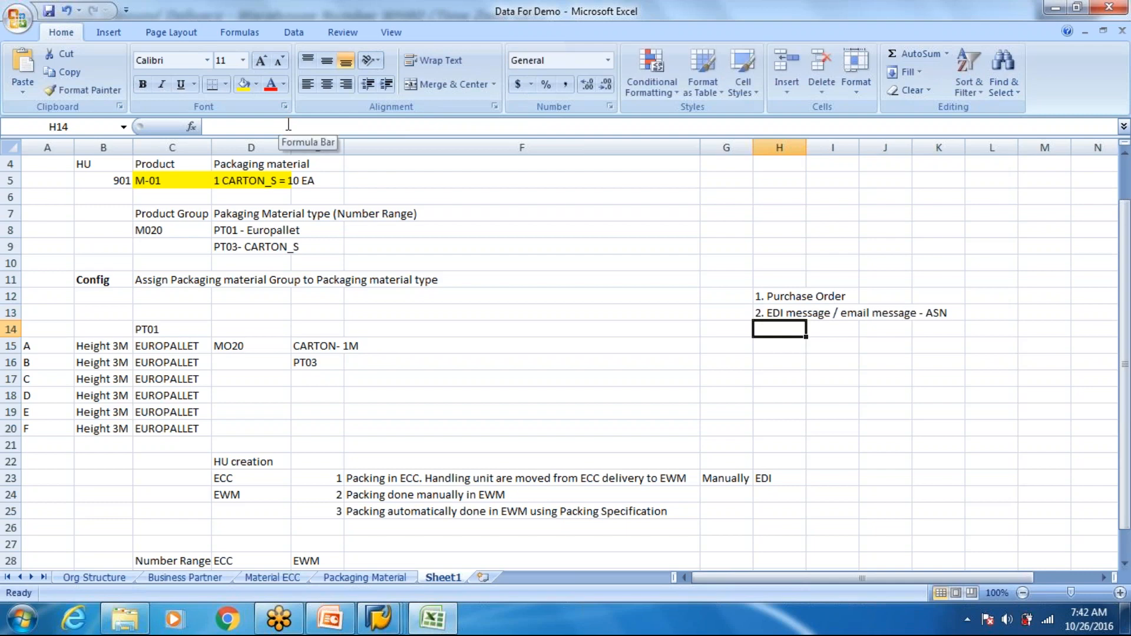
# - Append "DESADV" after ASN at the end of the H13 entry
pyautogui.press('Up')
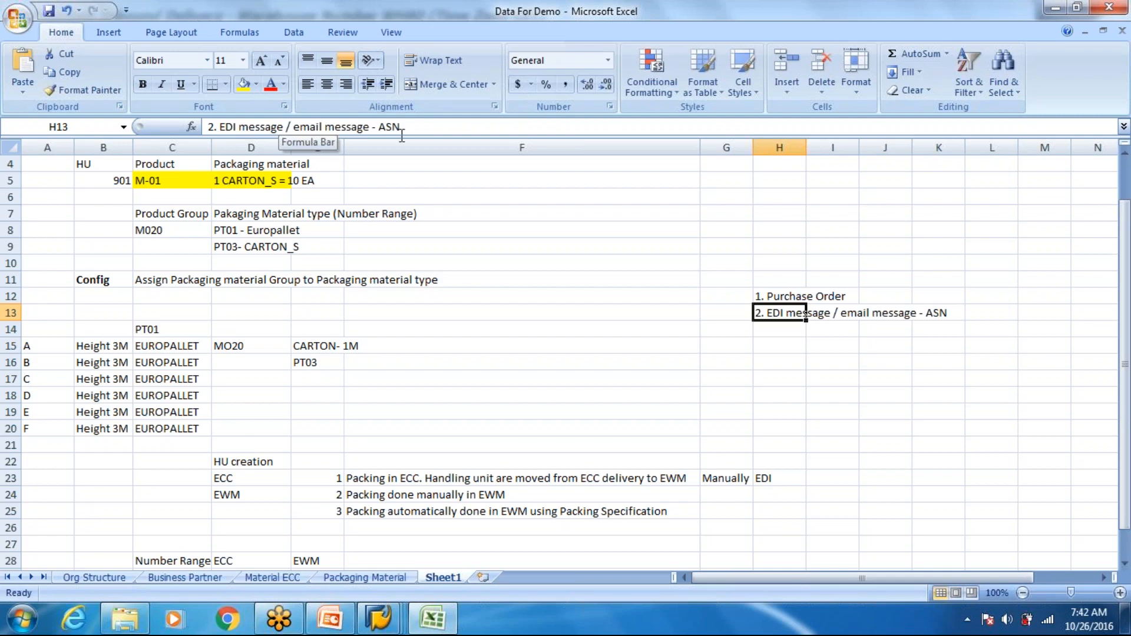
pyautogui.click(936, 316)
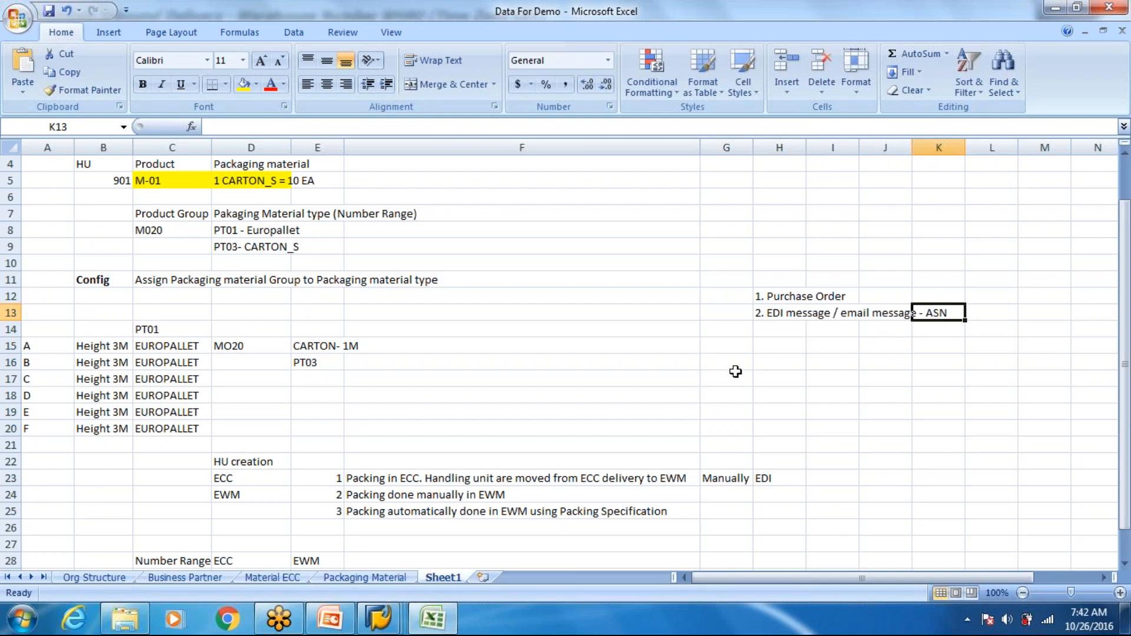
pyautogui.click(794, 324)
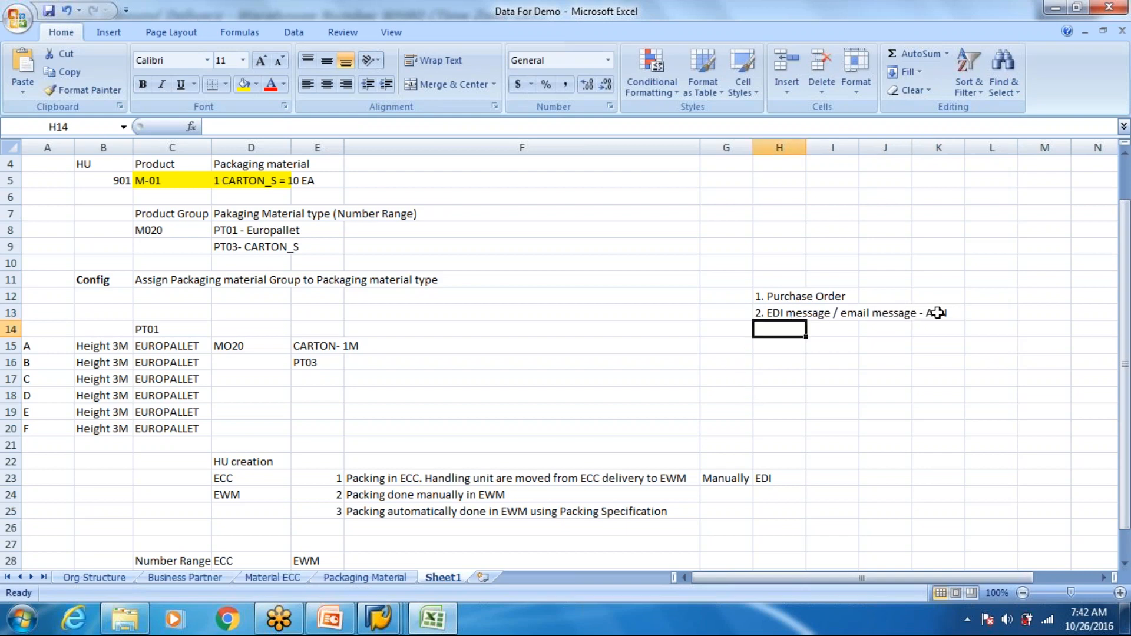
pyautogui.click(937, 314)
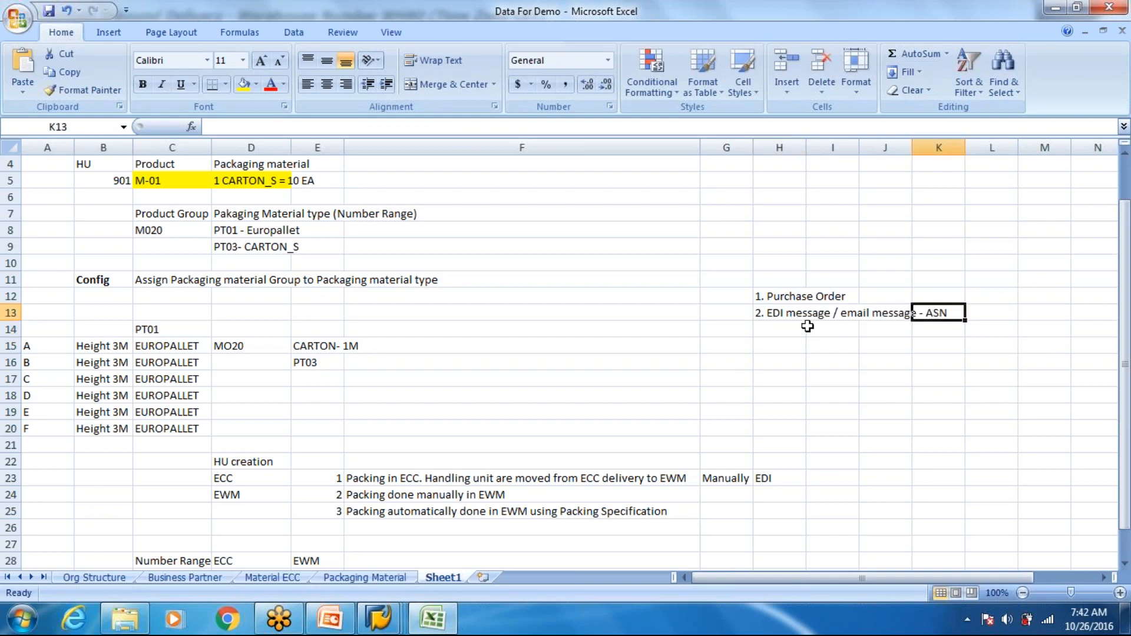
pyautogui.click(788, 318)
pyautogui.click(420, 126)
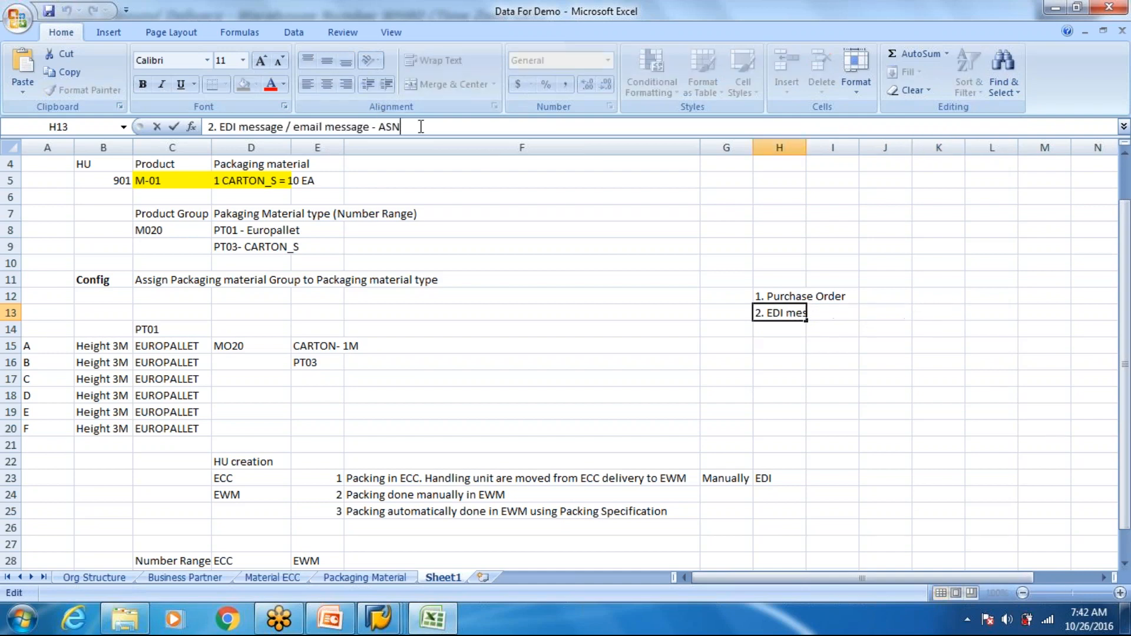
pyautogui.write('DESA')
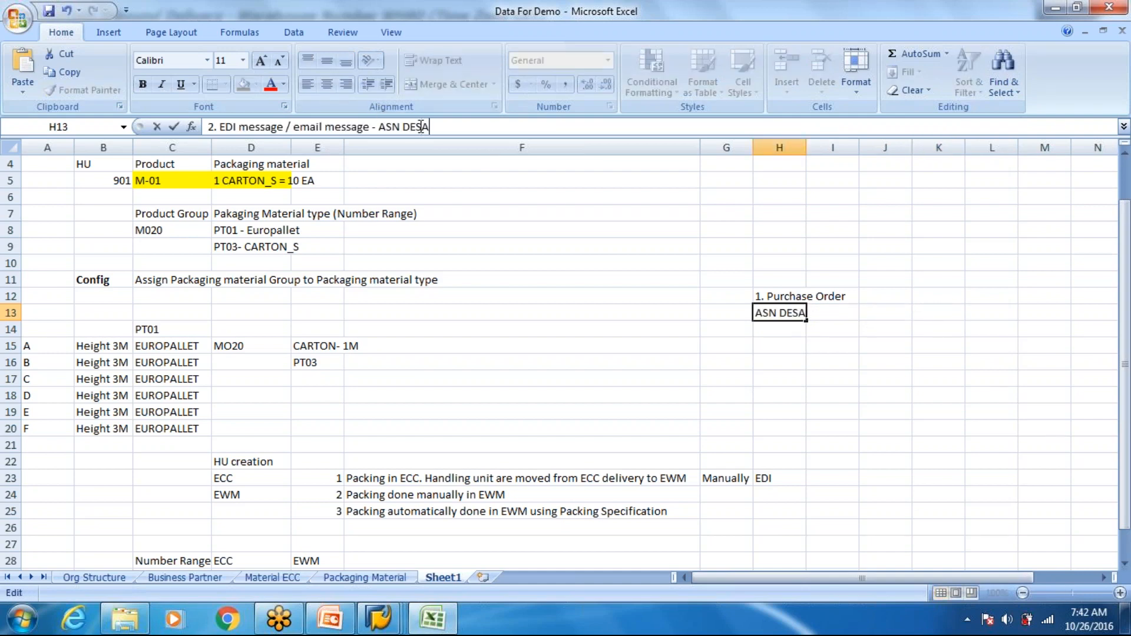
pyautogui.write('DV')
pyautogui.press('Return')
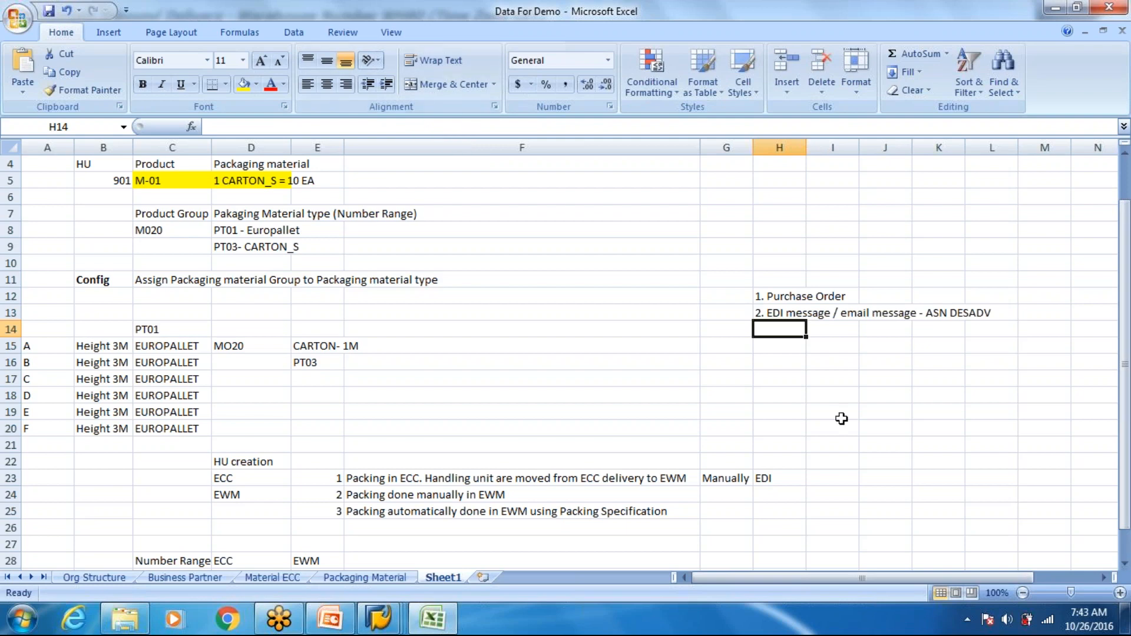
# - Correct the message type at the end of the H13 entry to "DELADV"
pyautogui.click(792, 312)
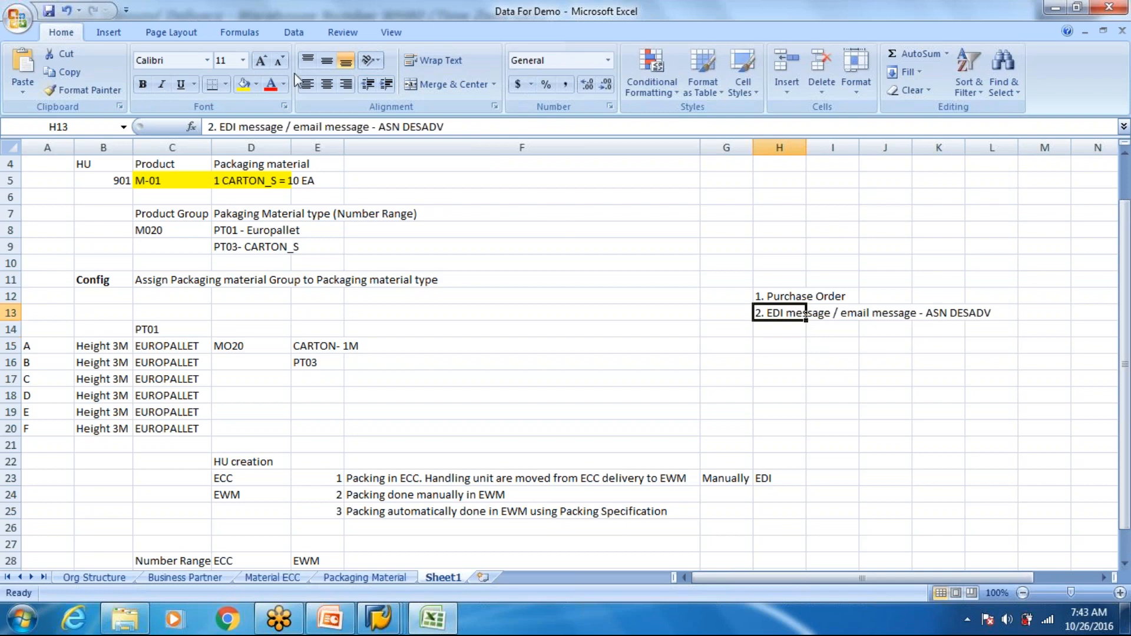
pyautogui.click(420, 128)
pyautogui.press('BackSpace')
pyautogui.write('L')
pyautogui.press('Return')
pyautogui.press('Right')
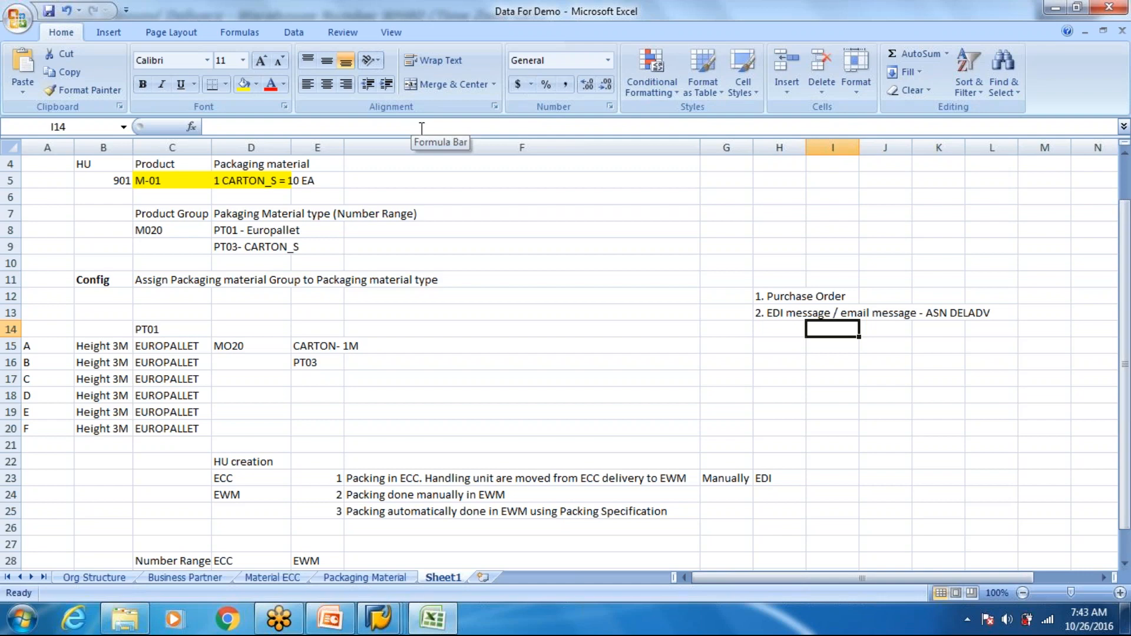
pyautogui.click(959, 314)
pyautogui.click(785, 319)
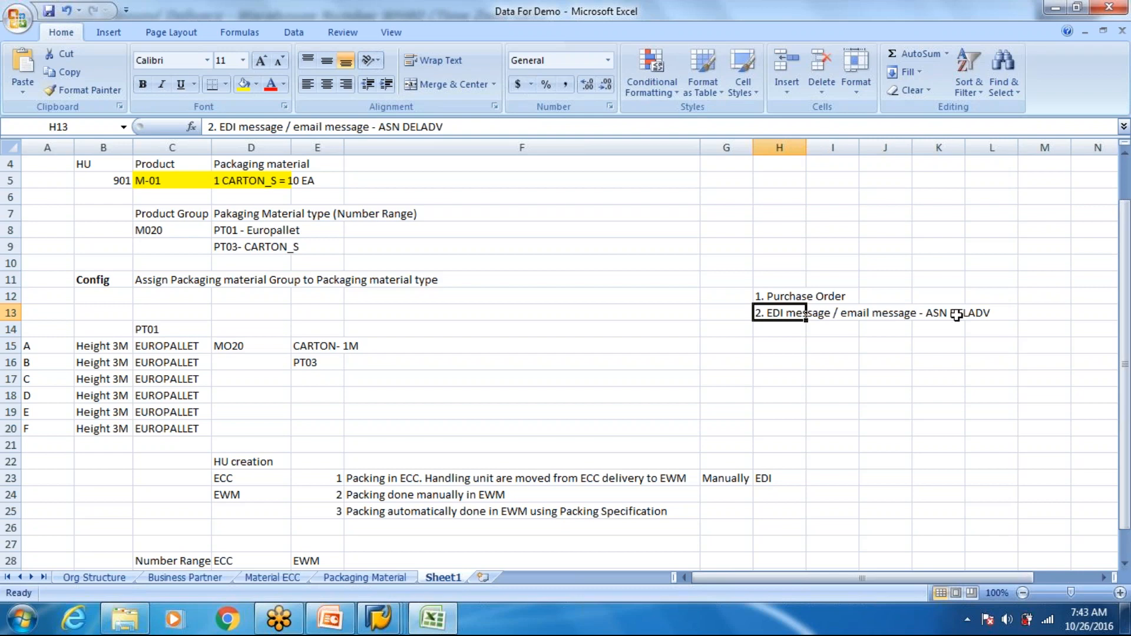
# - Point out the EDI and Packing Specification entries, switch to SAP, and open transaction /scwm/packspec in a new session
pyautogui.click(790, 476)
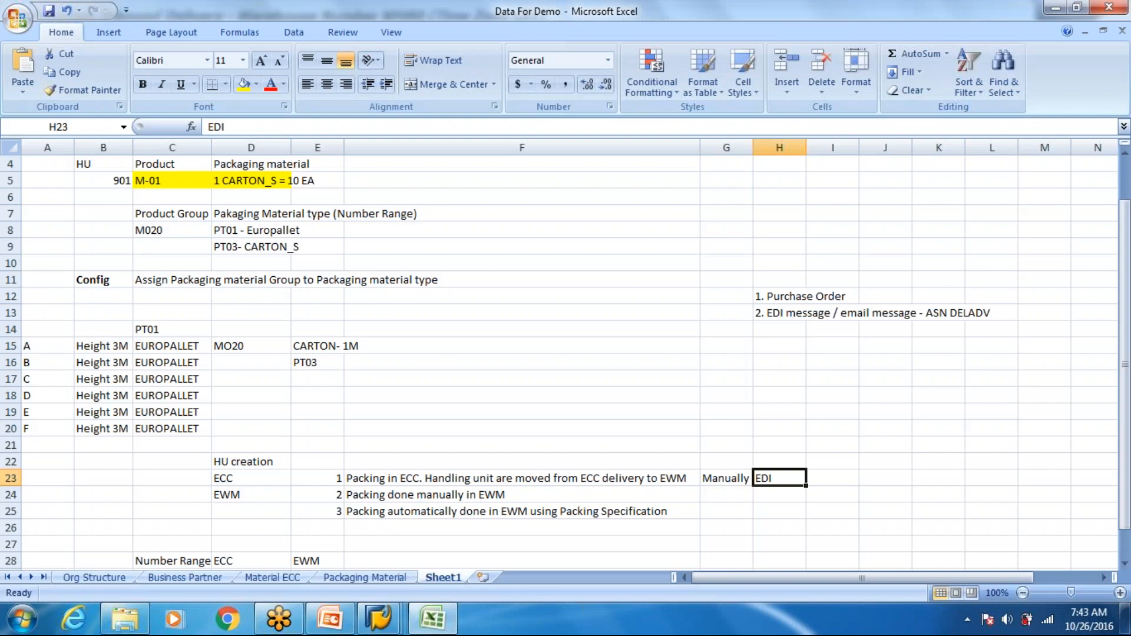
pyautogui.click(612, 513)
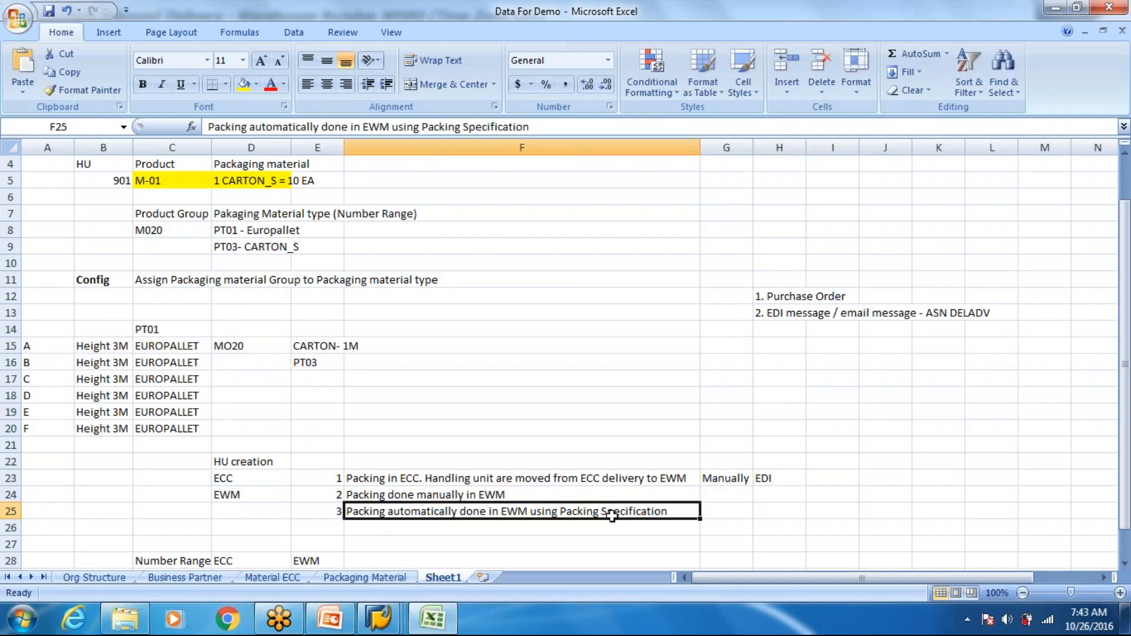
pyautogui.hotkey('alt', 'Tab')
pyautogui.click(91, 45)
pyautogui.write('/o/scwm/packsped')
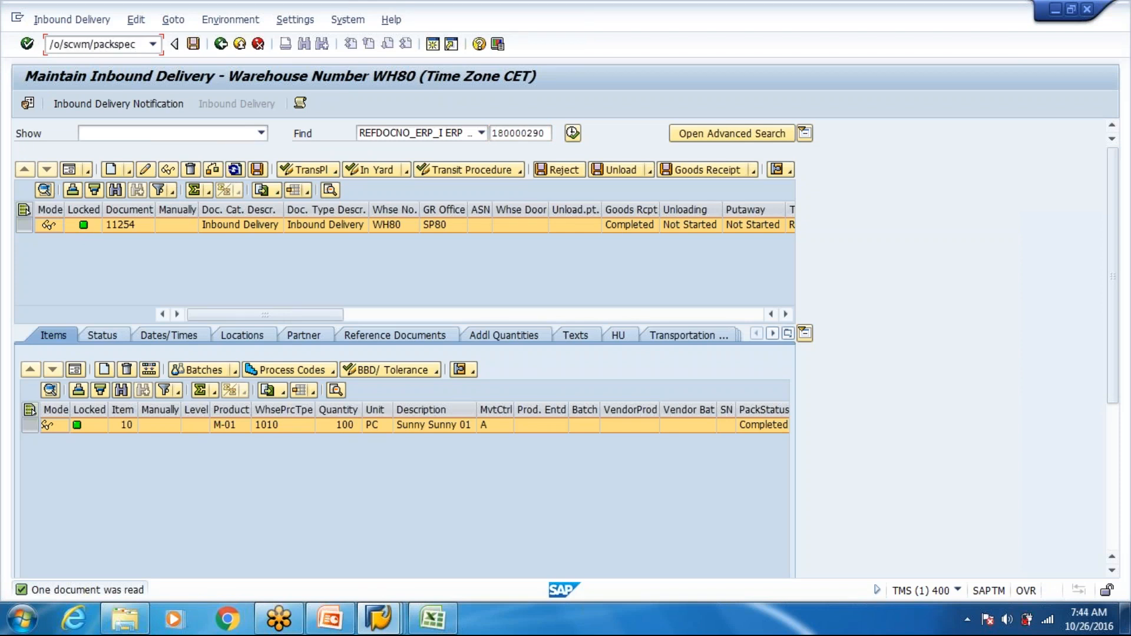
pyautogui.press('Return')
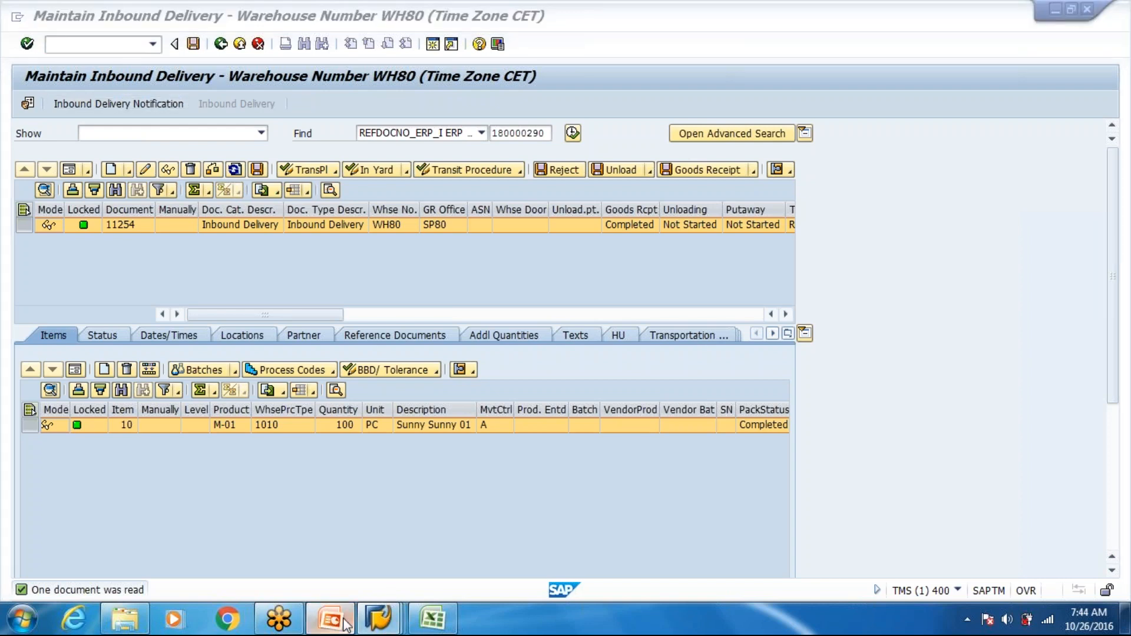
# - Switch to the Week 2 PowerPoint, review the "Packing specification maintenance, determination" slide, and return to SAP
pyautogui.rightClick(347, 624)
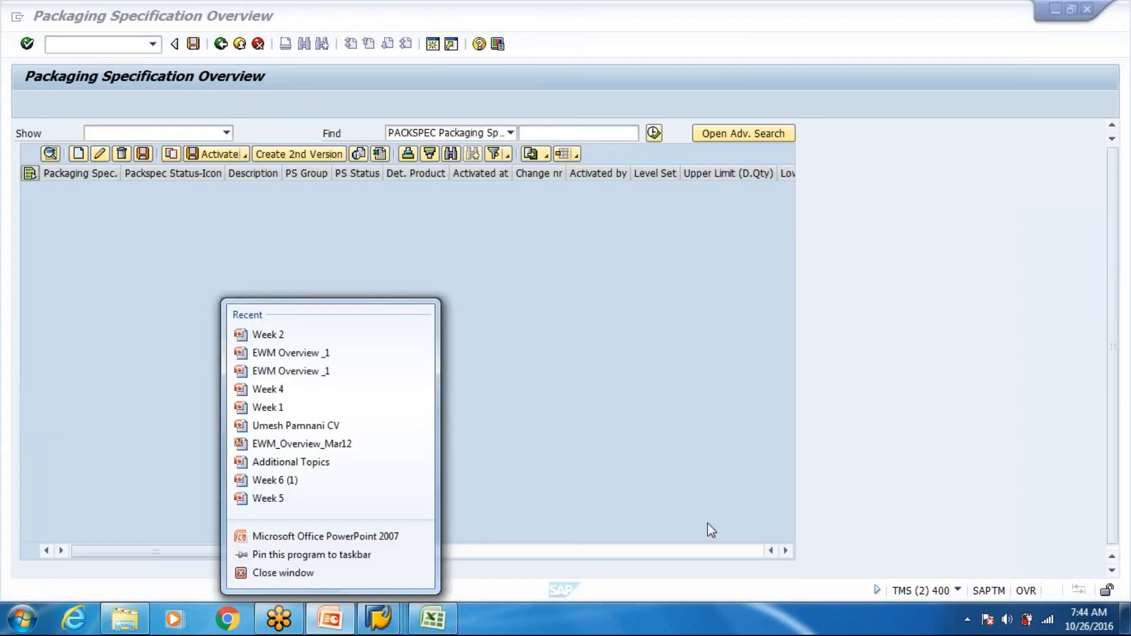
pyautogui.click(707, 522)
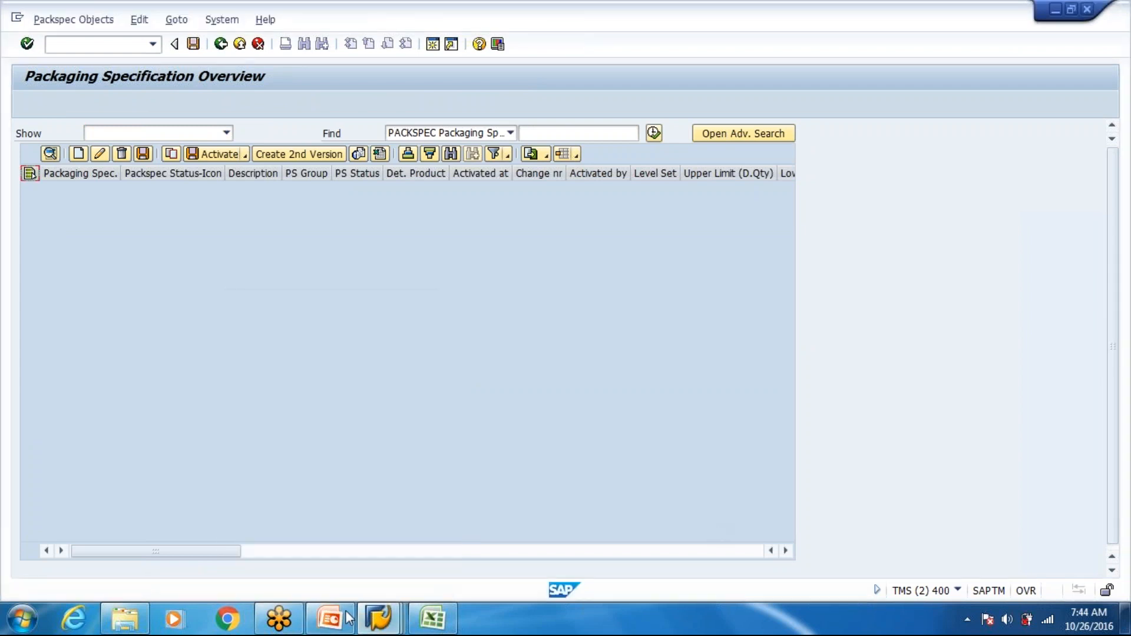
pyautogui.click(349, 617)
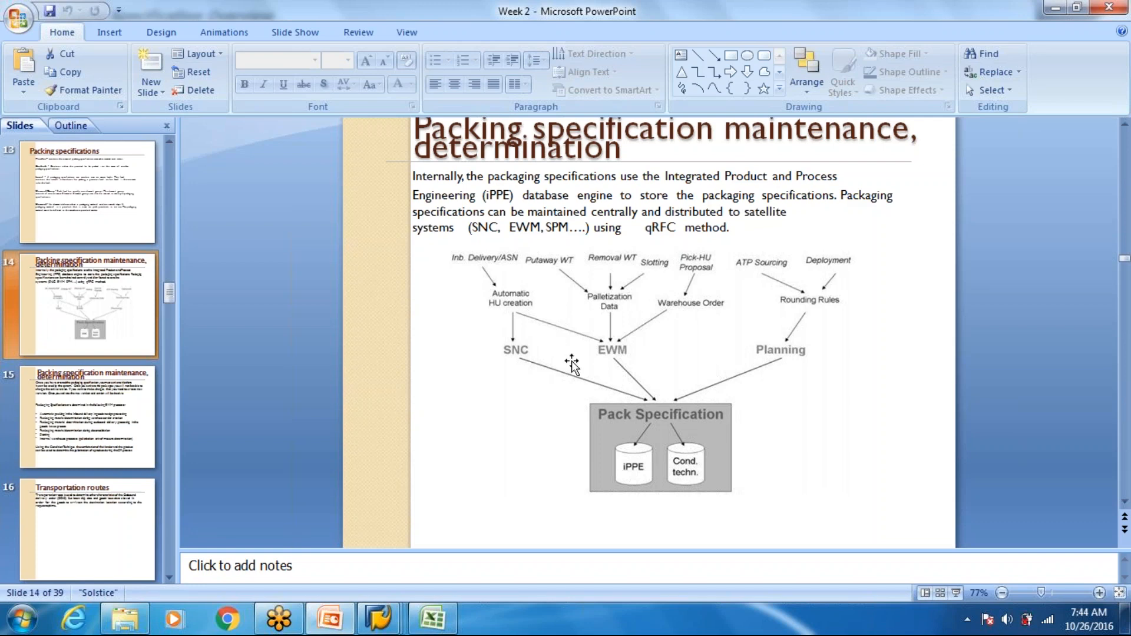
pyautogui.hotkey('alt', 'Tab')
# - Run the packaging specification search without criteria, add a new blank row to the overview, and check the transaction history
pyautogui.click(655, 133)
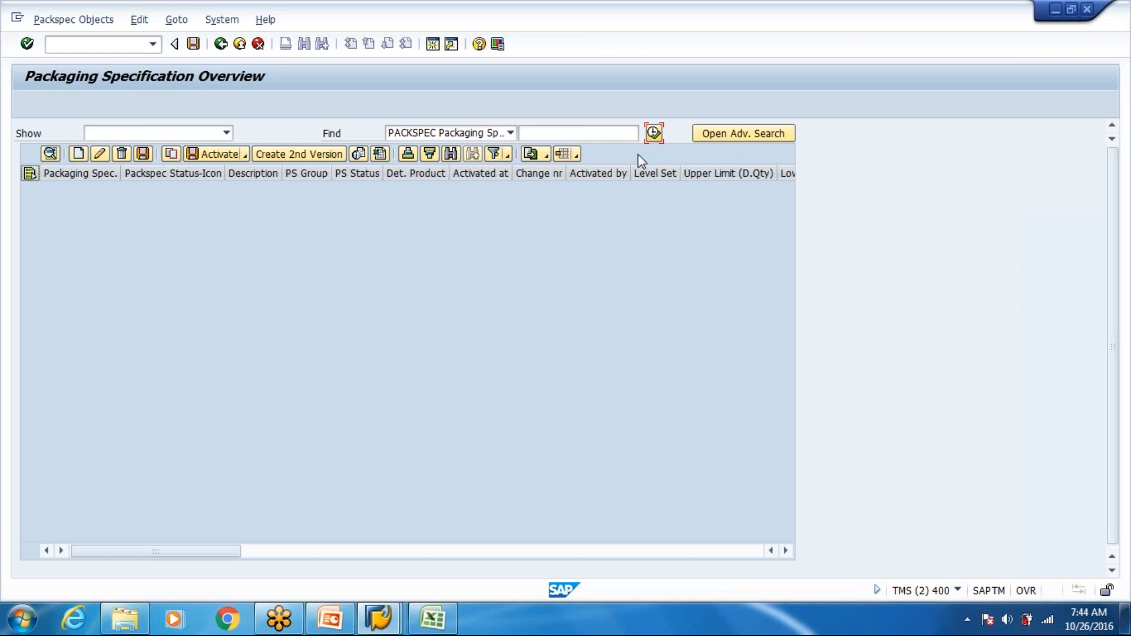
pyautogui.click(73, 157)
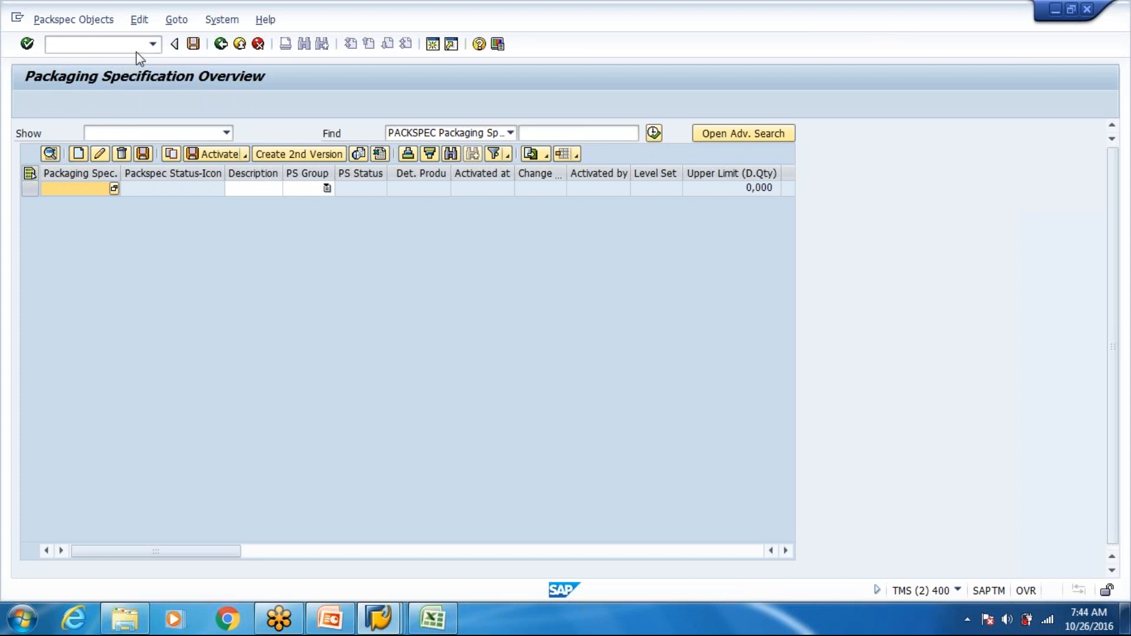
pyautogui.click(152, 44)
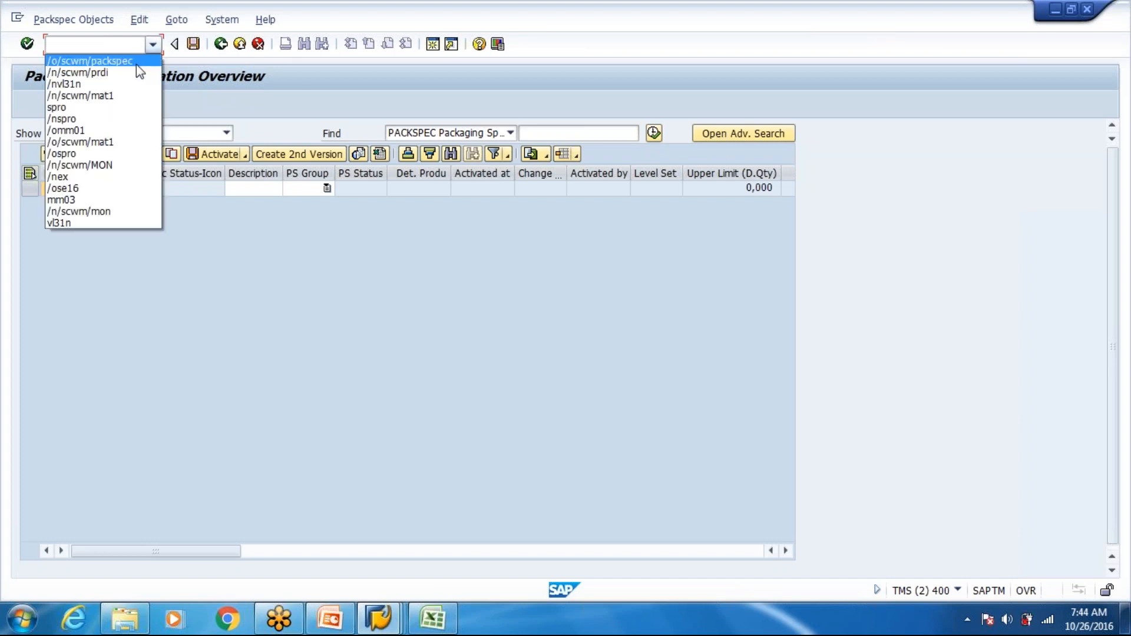
pyautogui.click(304, 285)
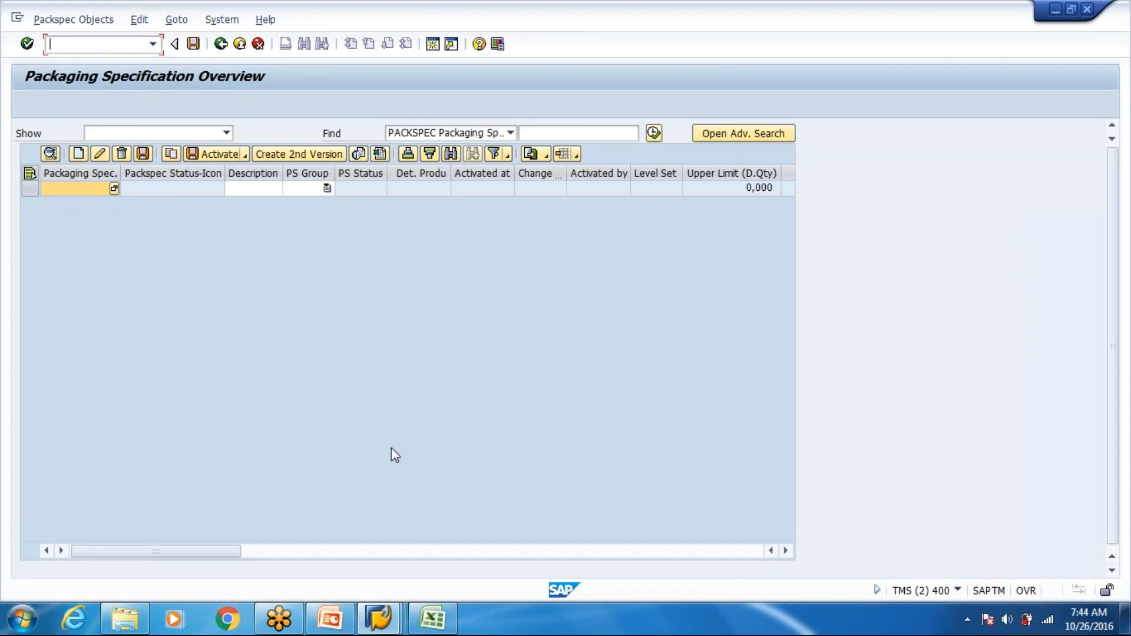
# - Switch to the Excel sheet and review the HU creation, number range and product group notes
pyautogui.click(433, 618)
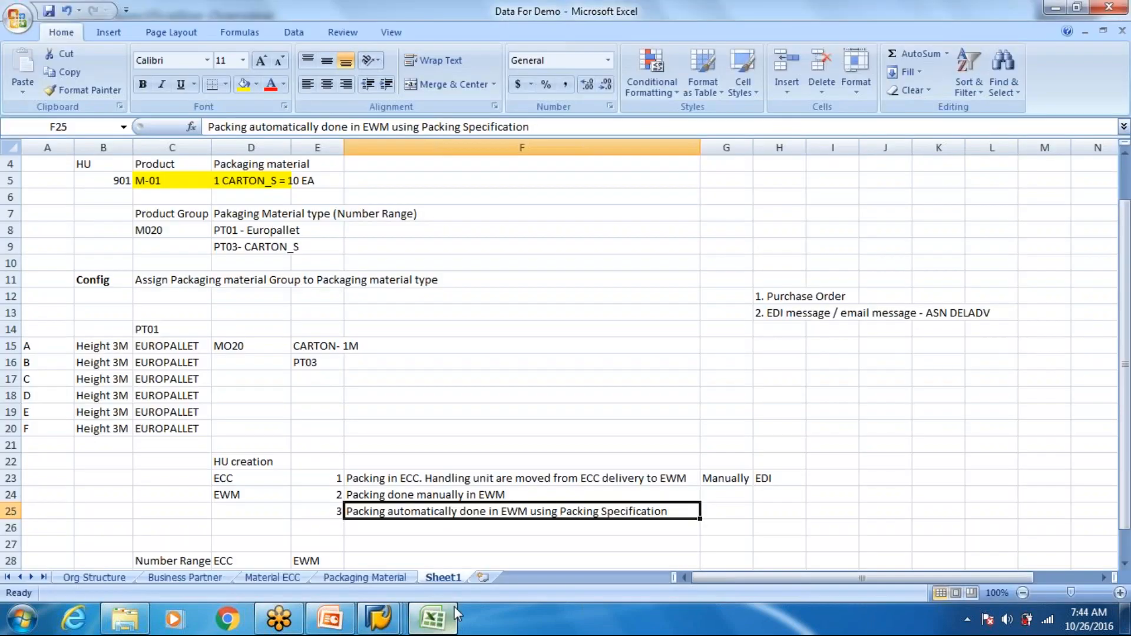
pyautogui.click(443, 544)
pyautogui.scroll(-1, 443, 542)
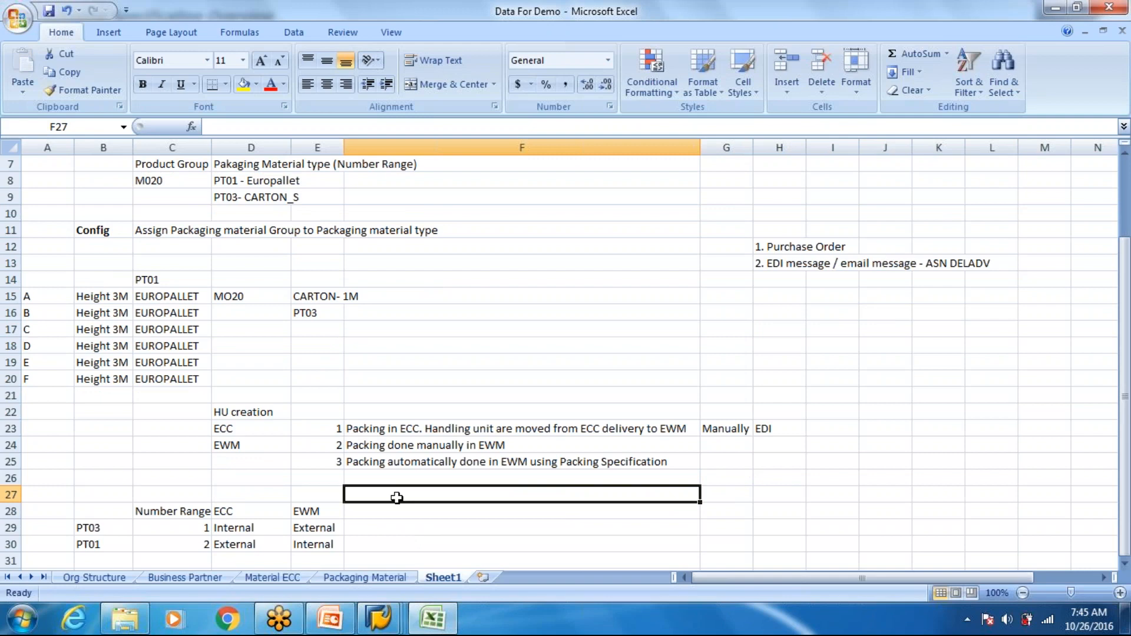
pyautogui.scroll(2, 312, 326)
pyautogui.click(179, 280)
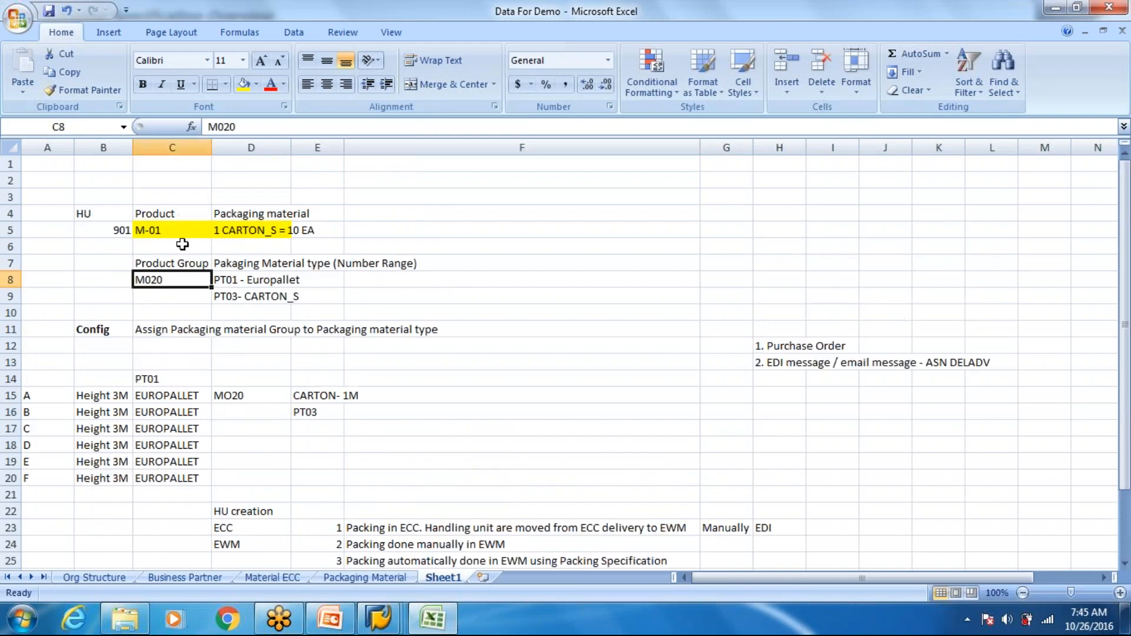
# - Point out product M-01 on Sheet1 and open the bill of materials on the Org Structure sheet
pyautogui.click(176, 233)
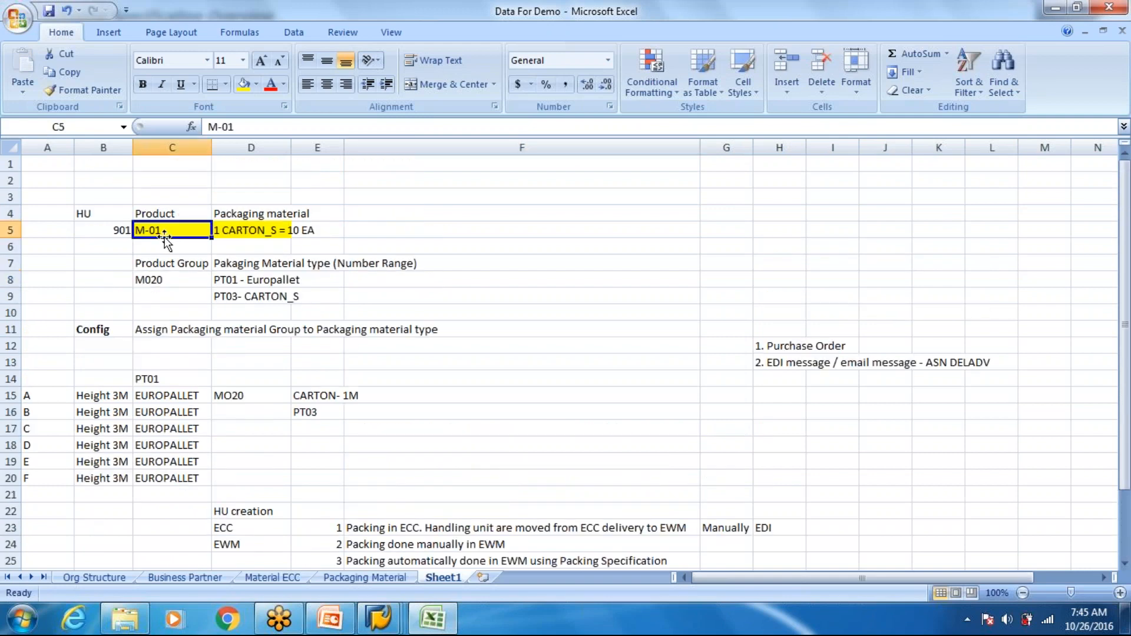
pyautogui.click(344, 573)
pyautogui.click(265, 578)
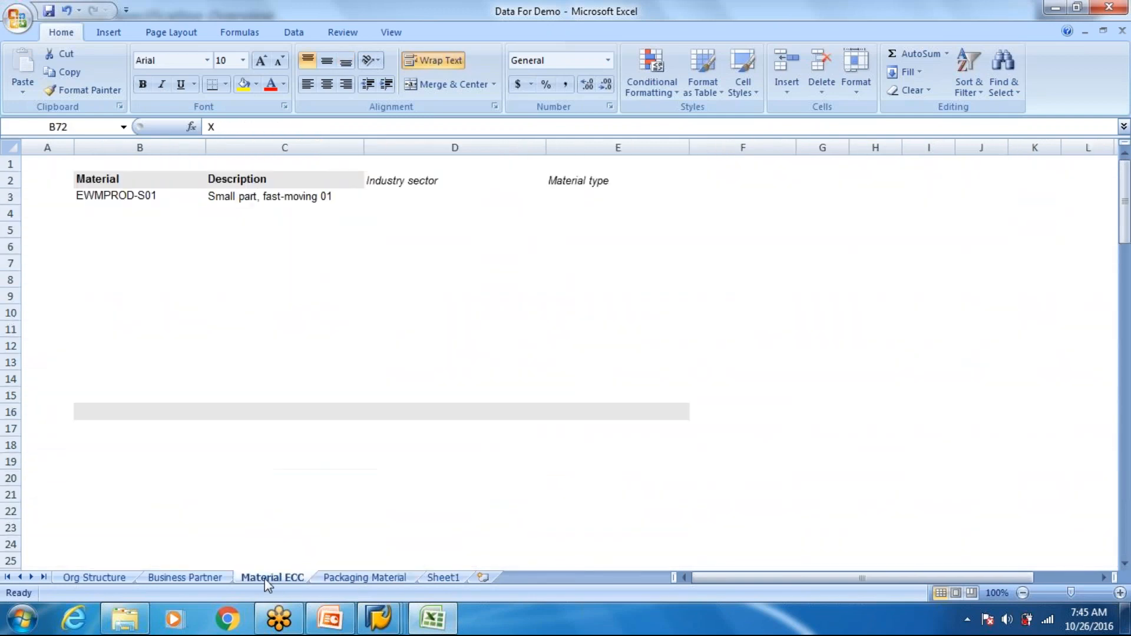
pyautogui.click(112, 577)
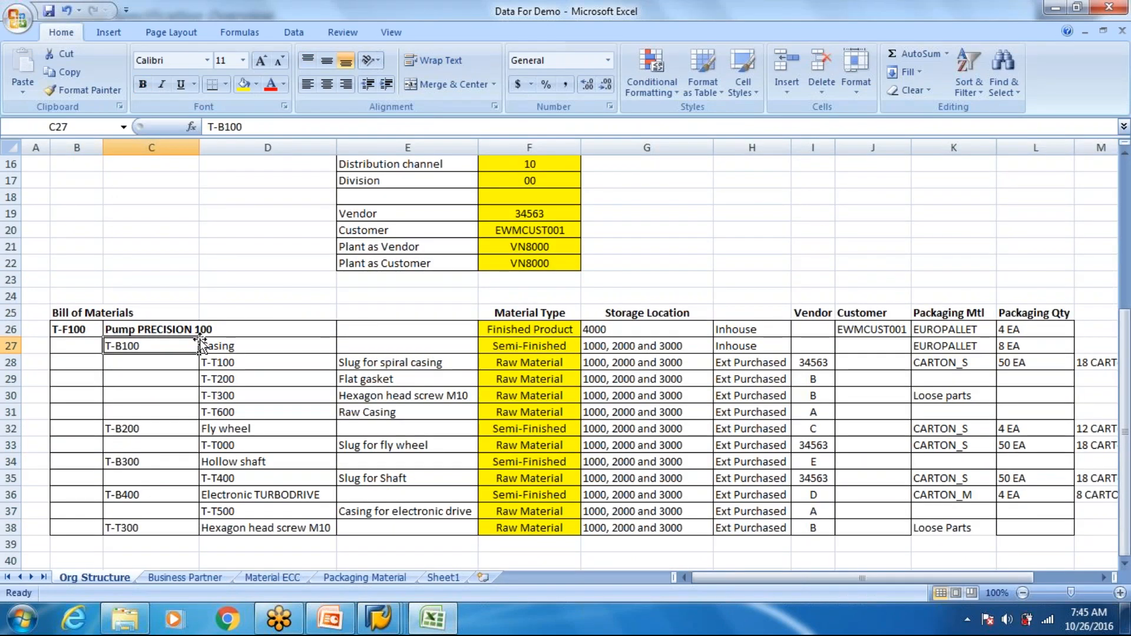
# - Trace the T-T100 row across to its vendor and highlight the component list from T-B100 to T-T300
pyautogui.press('Down')
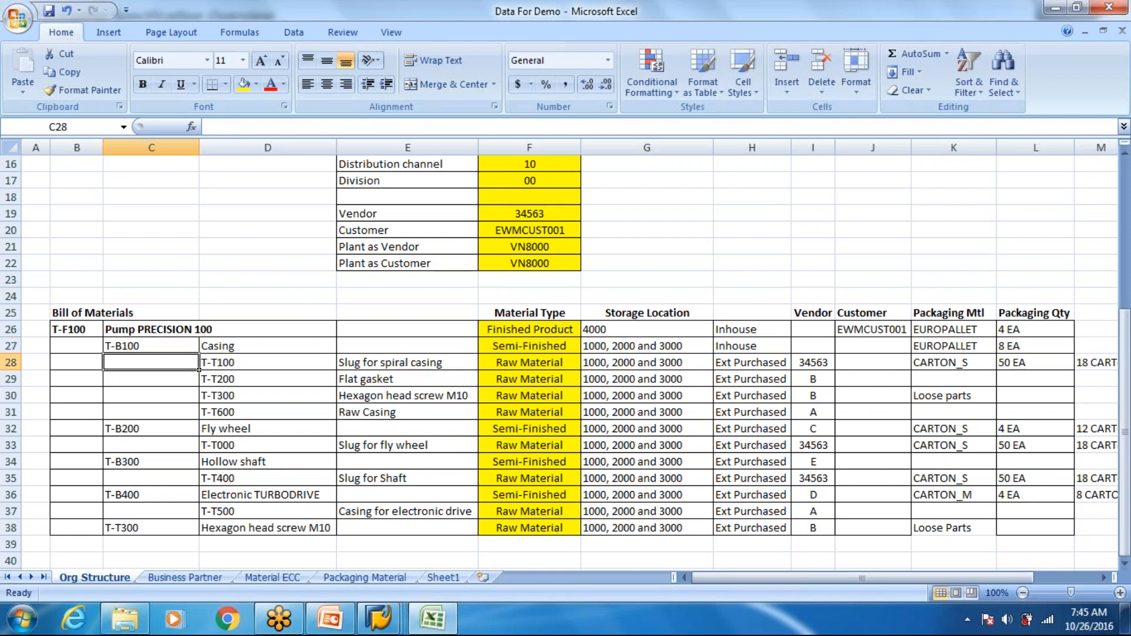
pyautogui.press('Right')
pyautogui.press('Right')
pyautogui.press('Right')
pyautogui.press('Right')
pyautogui.press('Right')
pyautogui.press('Right')
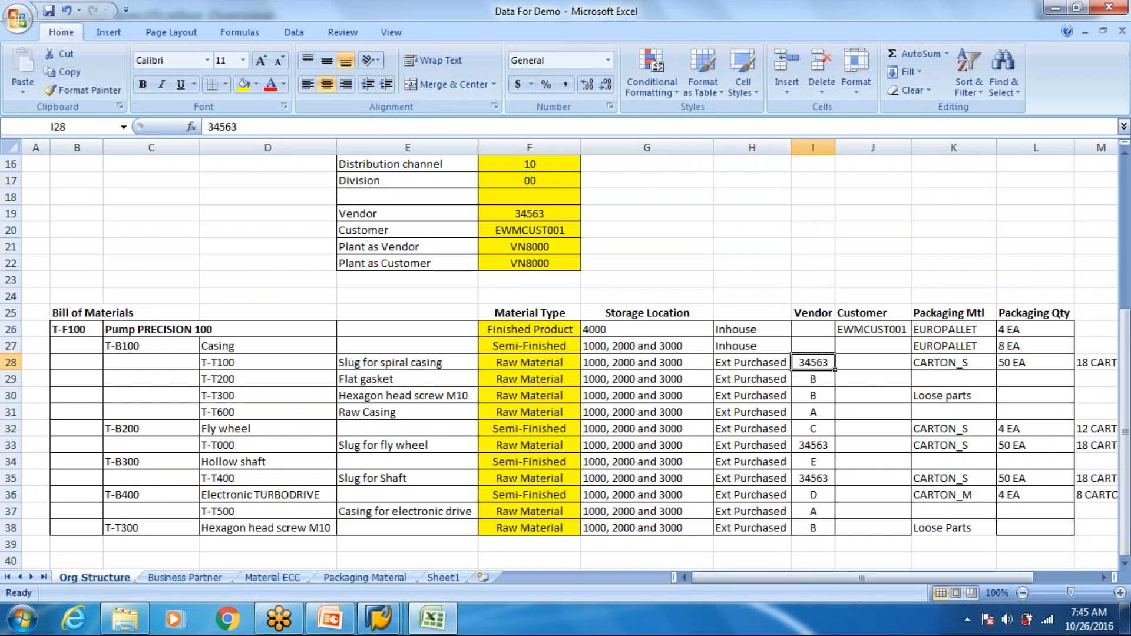
pyautogui.click(226, 345)
pyautogui.moveTo(166, 342); pyautogui.dragTo(264, 524)
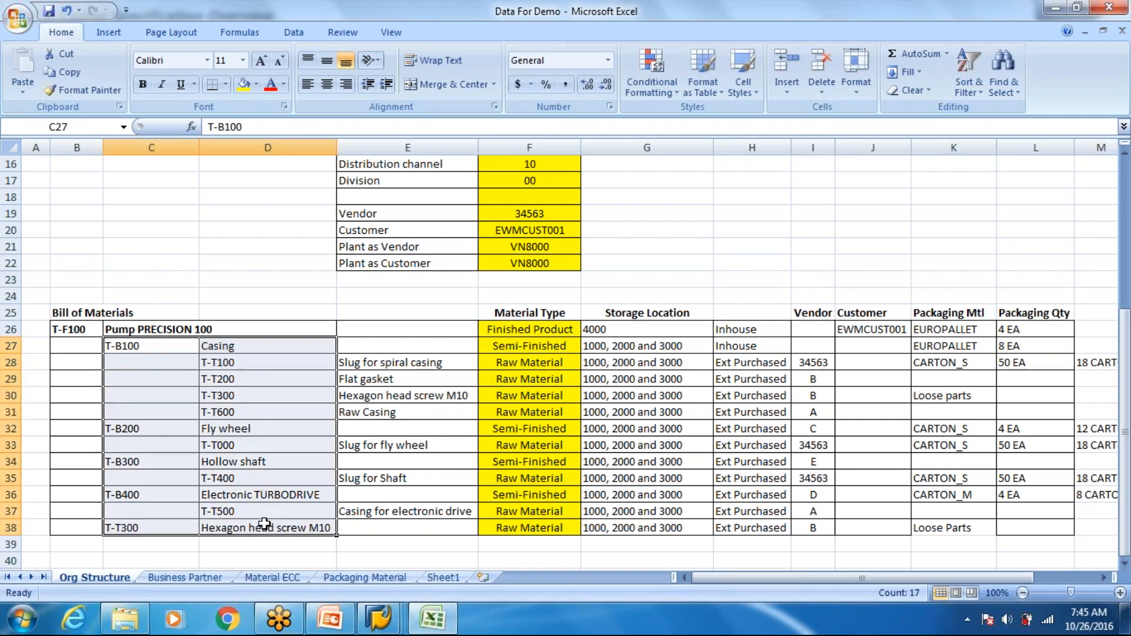
pyautogui.click(269, 353)
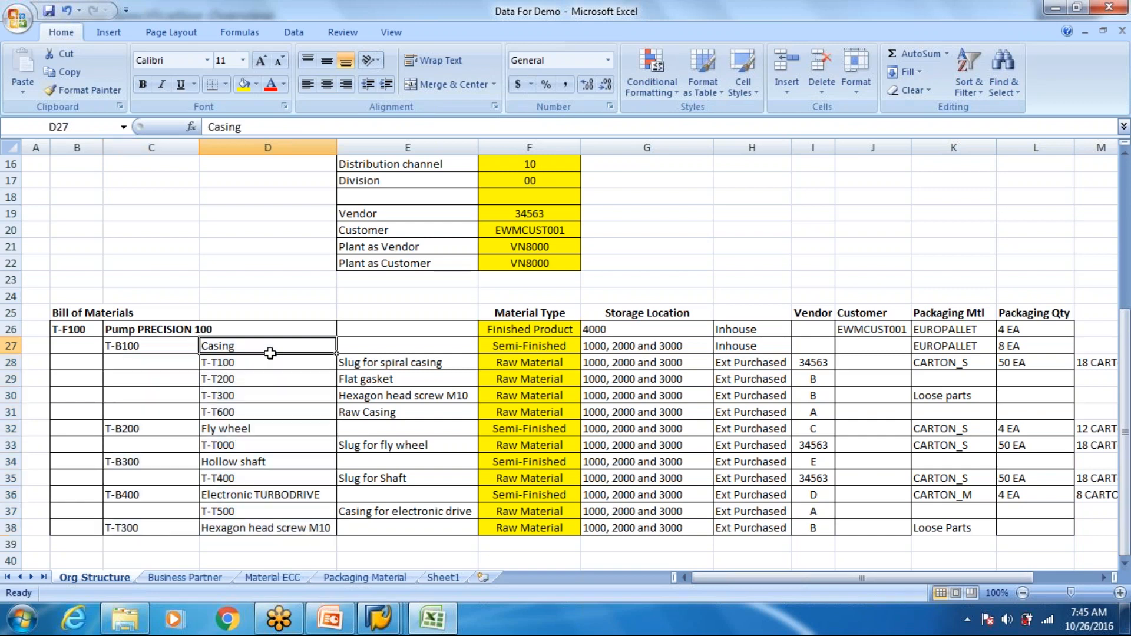
pyautogui.press('Down')
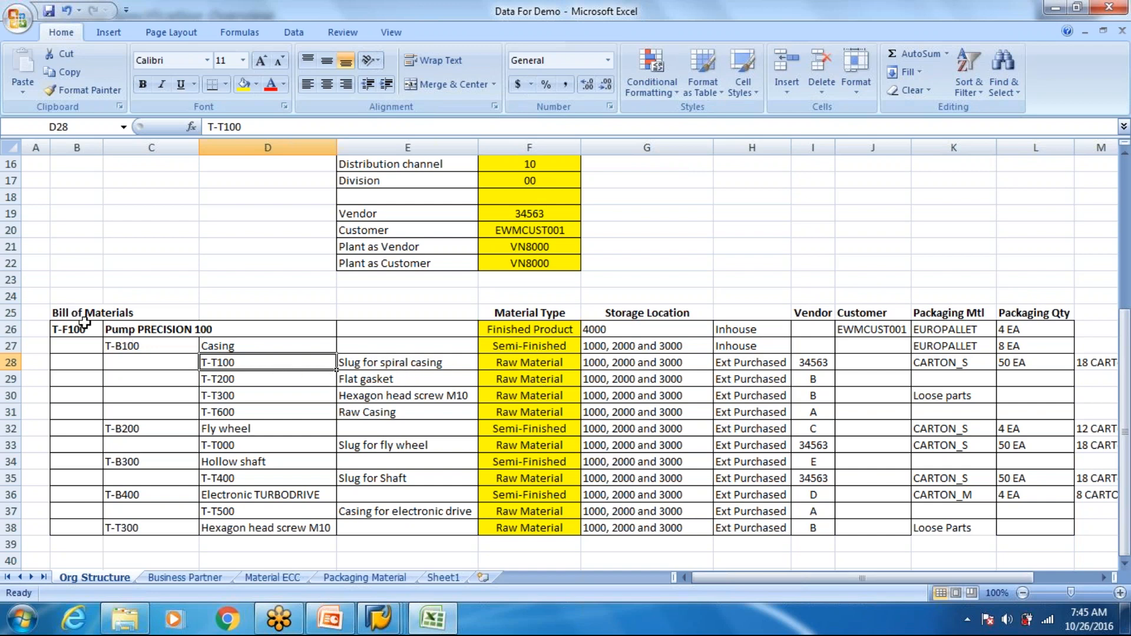
# - Review the pump's assemblies and components, and highlight the externally purchased items with their material types and storage locations
pyautogui.click(128, 327)
pyautogui.click(173, 348)
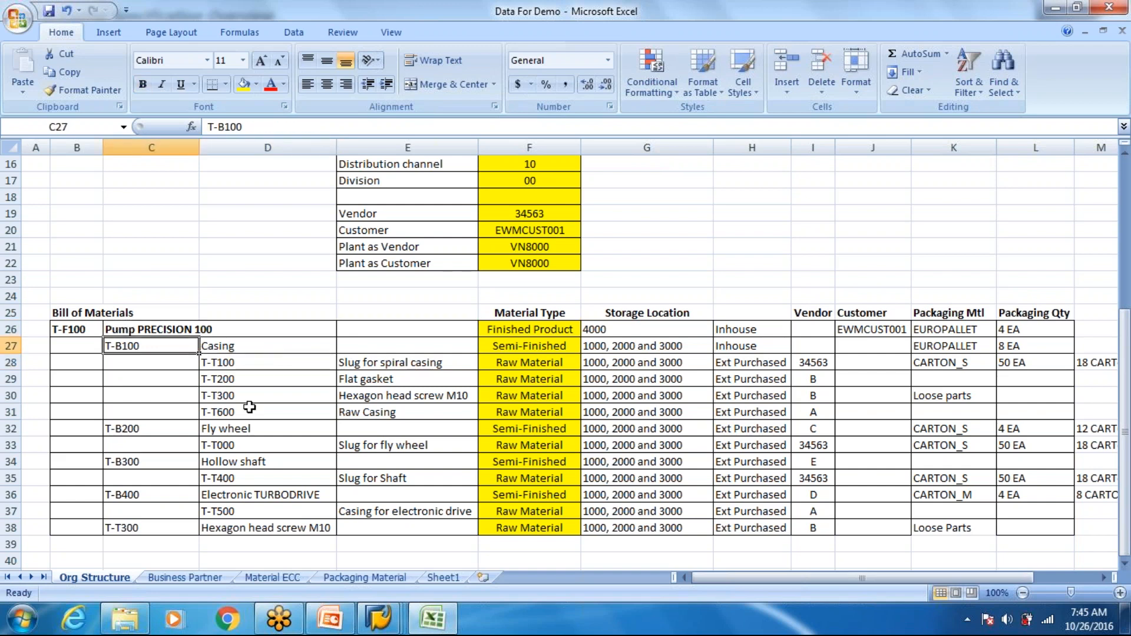
pyautogui.click(250, 410)
pyautogui.click(267, 494)
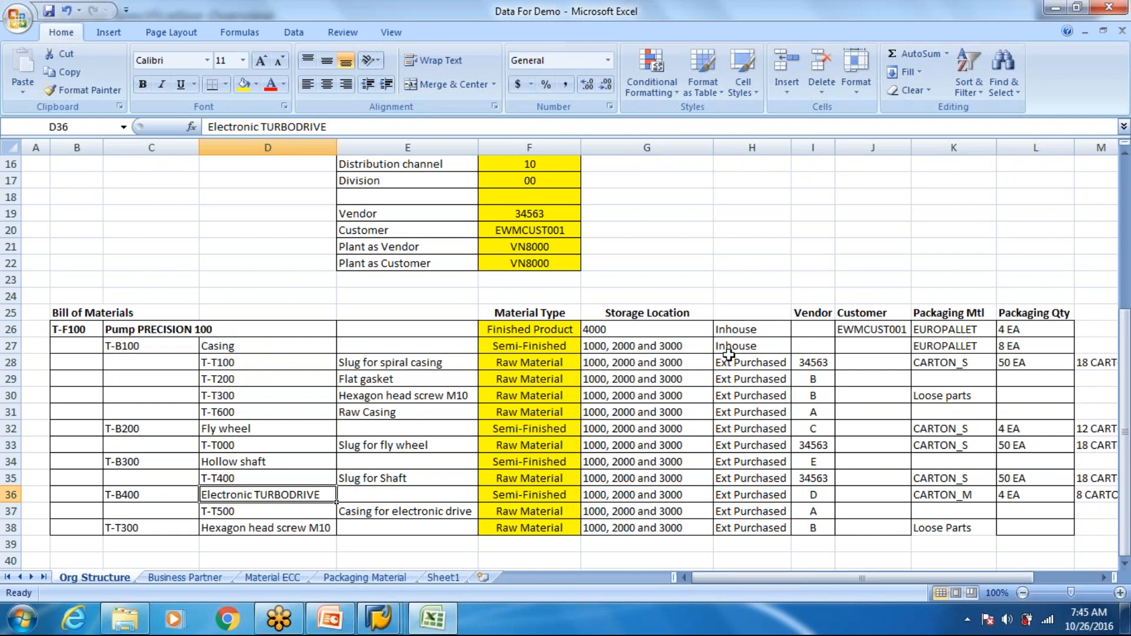
pyautogui.moveTo(743, 362); pyautogui.dragTo(743, 411)
pyautogui.moveTo(741, 464); pyautogui.dragTo(522, 498)
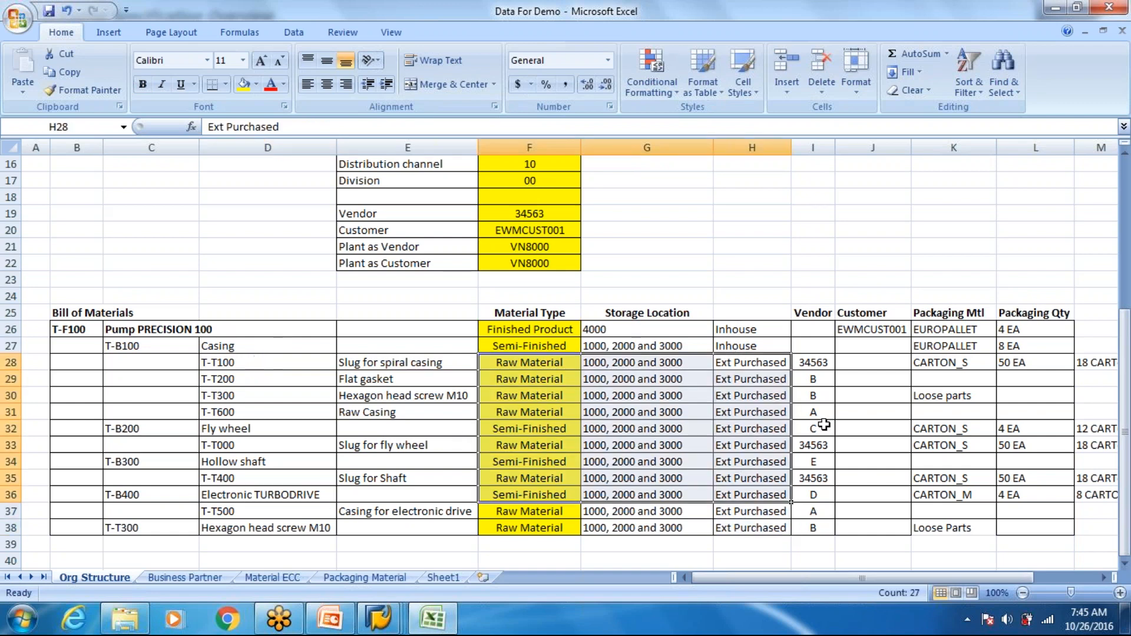
pyautogui.click(746, 363)
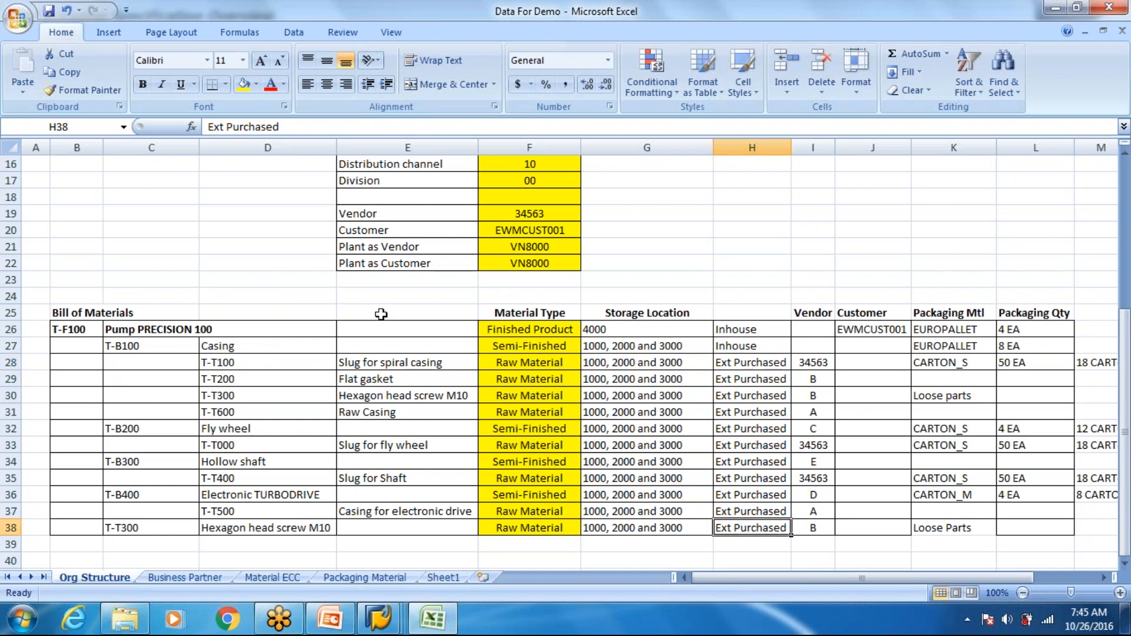
# - Examine the Casing's components T-T100 to T-T600 and how the full component list makes up the finished product Pump PRECISION 100
pyautogui.click(261, 345)
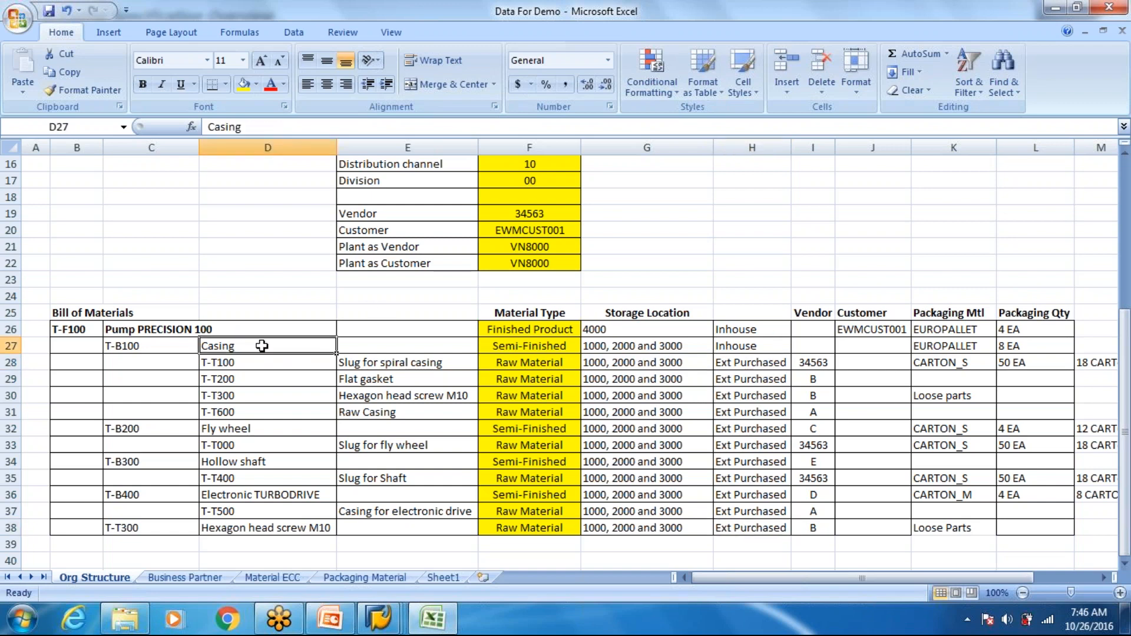
pyautogui.moveTo(222, 362); pyautogui.dragTo(375, 413)
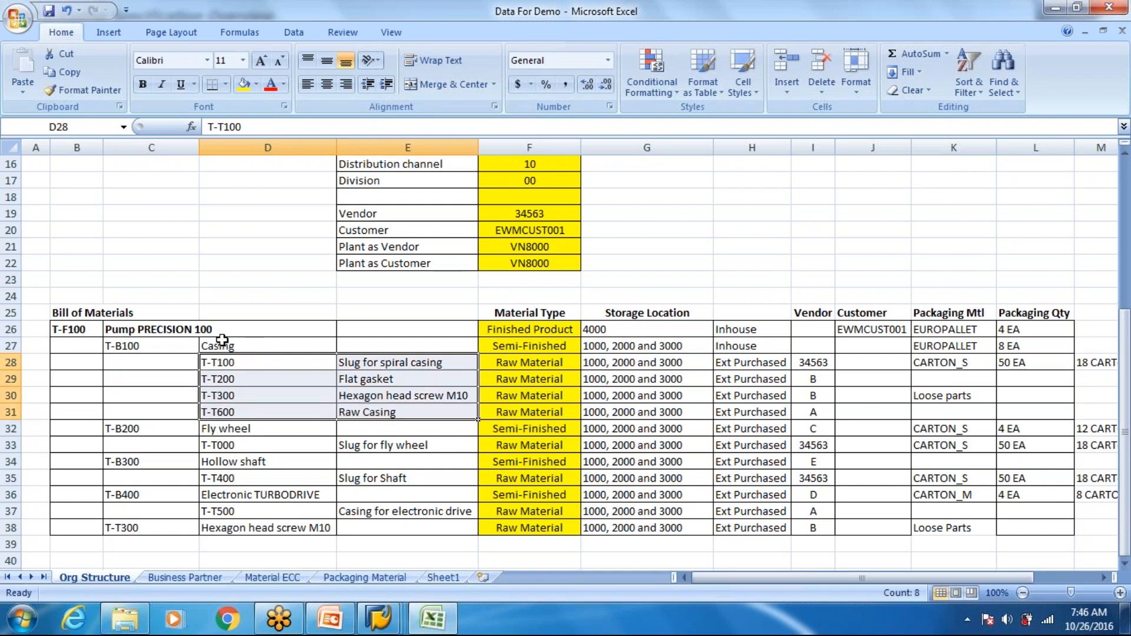
pyautogui.click(177, 331)
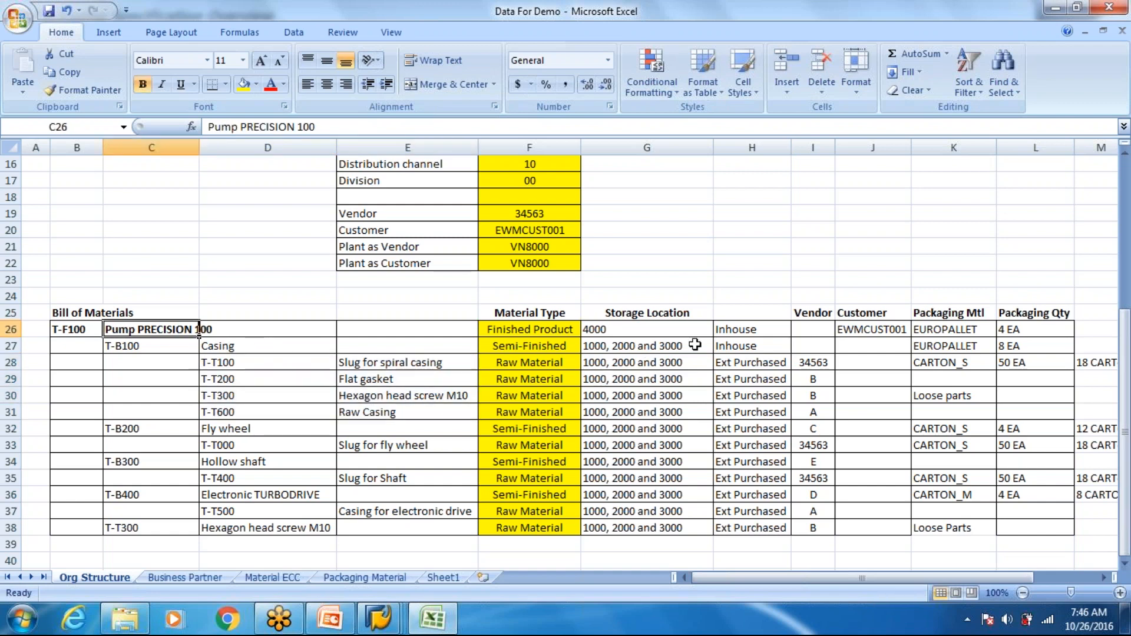
pyautogui.click(747, 328)
pyautogui.moveTo(152, 346); pyautogui.dragTo(320, 518)
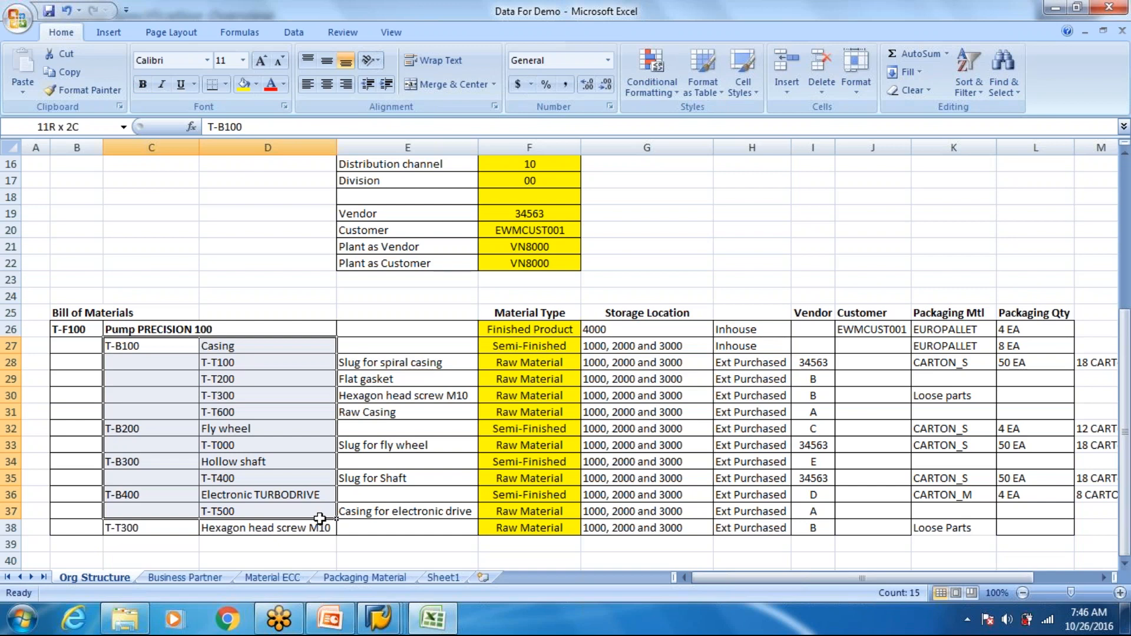
pyautogui.click(229, 327)
pyautogui.click(526, 331)
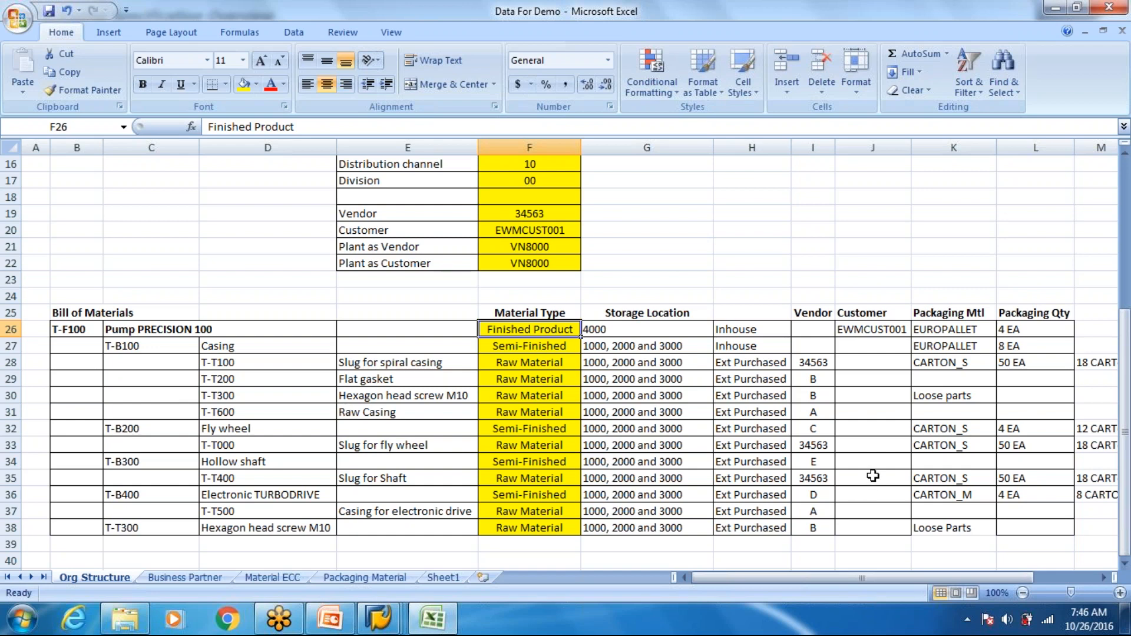
# - Go through the vendors assigned to the purchased components in the bill of materials
pyautogui.click(814, 363)
pyautogui.click(813, 393)
pyautogui.moveTo(812, 411); pyautogui.dragTo(814, 429)
pyautogui.moveTo(814, 496); pyautogui.dragTo(815, 512)
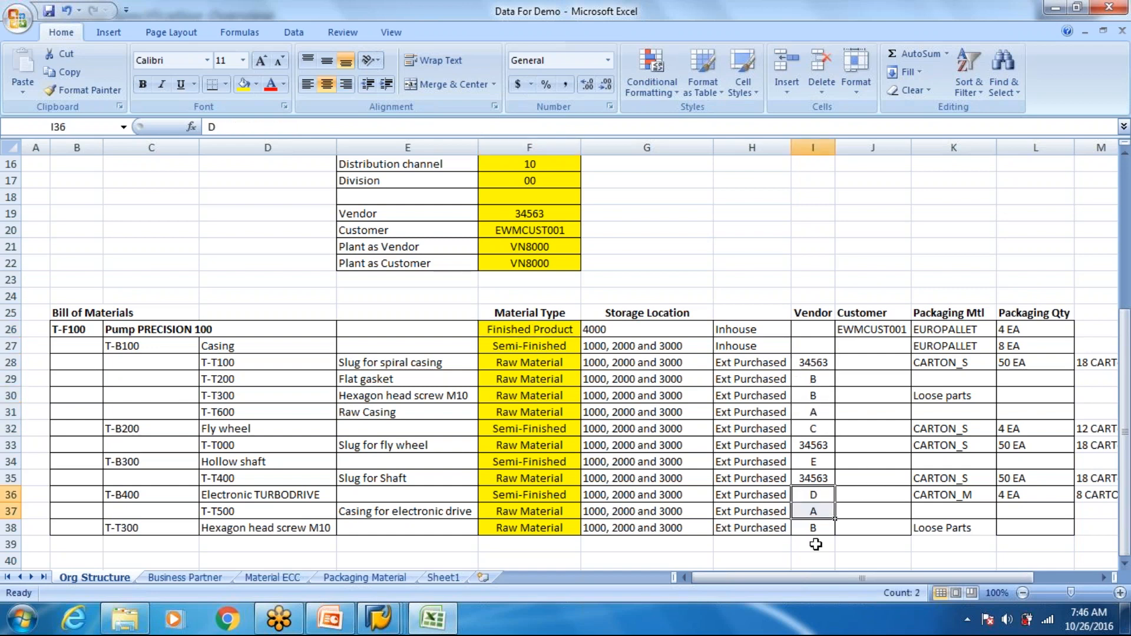
pyautogui.click(812, 525)
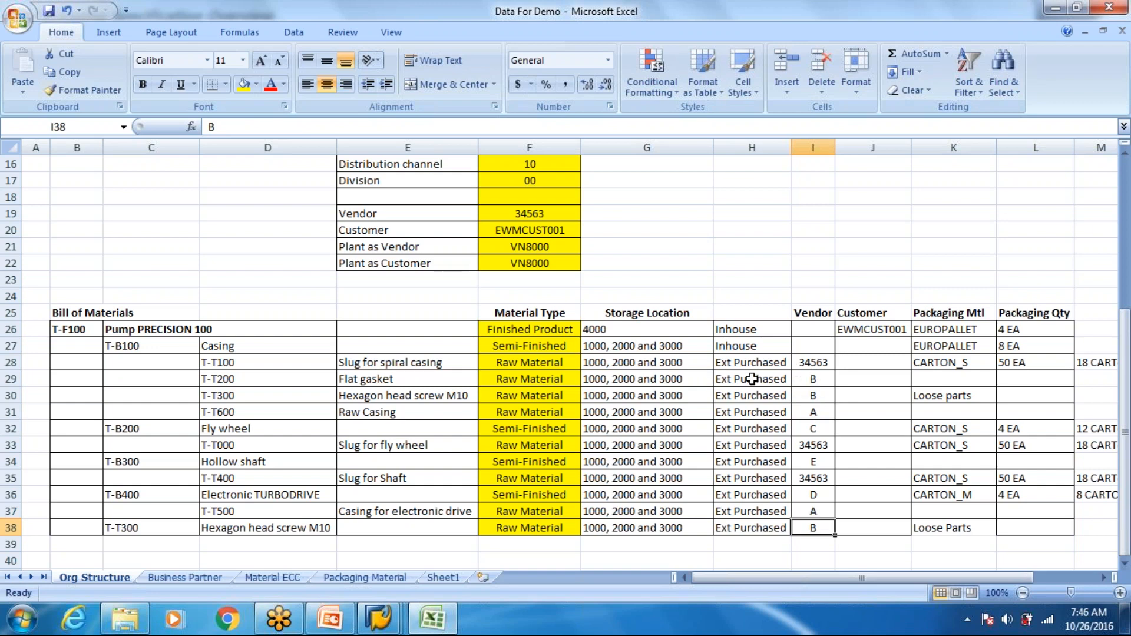
# - Compare the vendor assigned to T-T100 with the Vendor entry in the organizational data
pyautogui.click(765, 361)
pyautogui.click(811, 362)
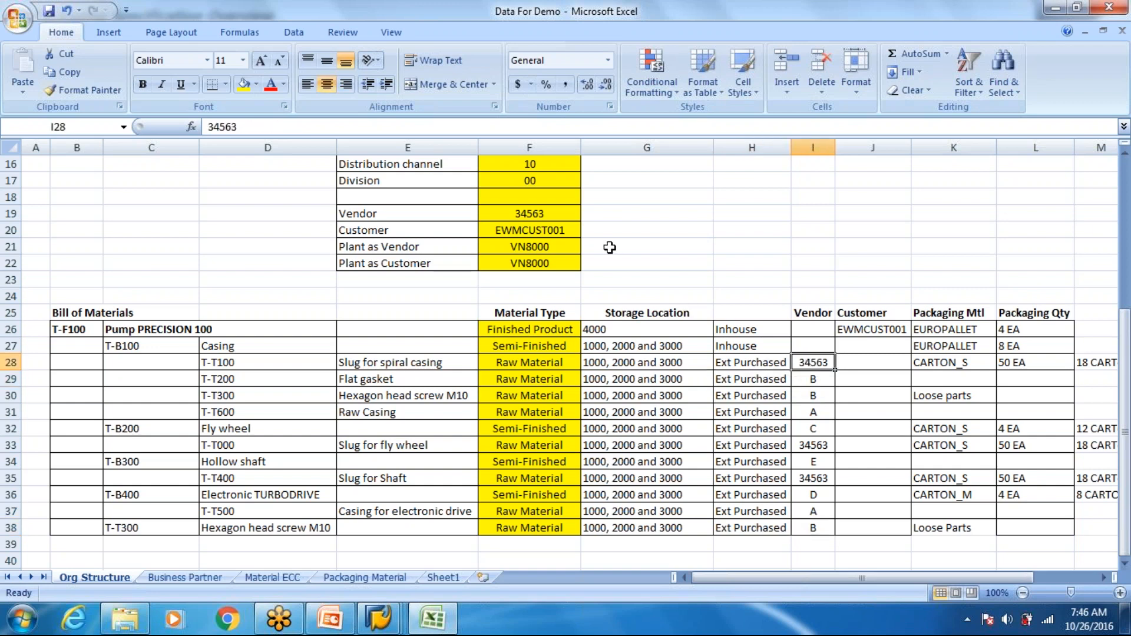
pyautogui.click(544, 217)
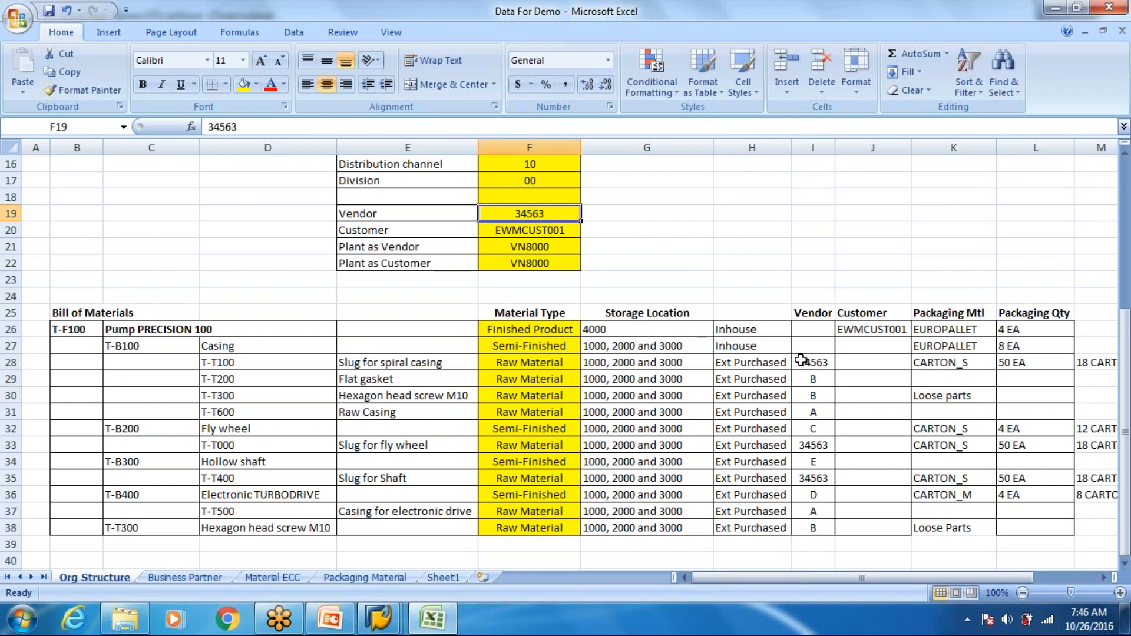
pyautogui.click(803, 362)
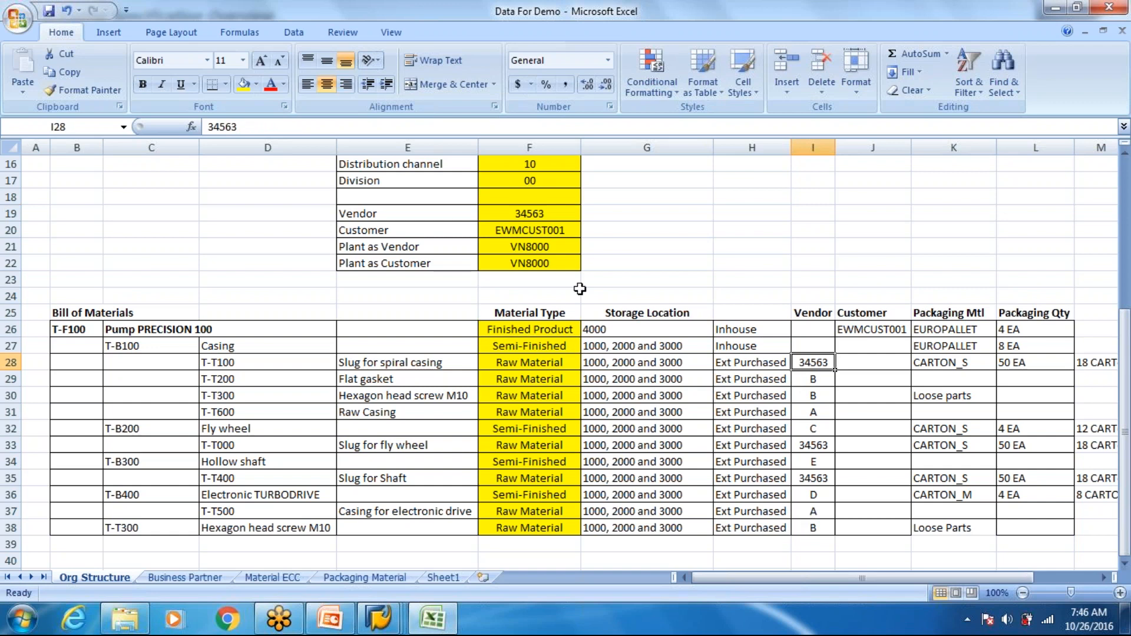
pyautogui.click(548, 215)
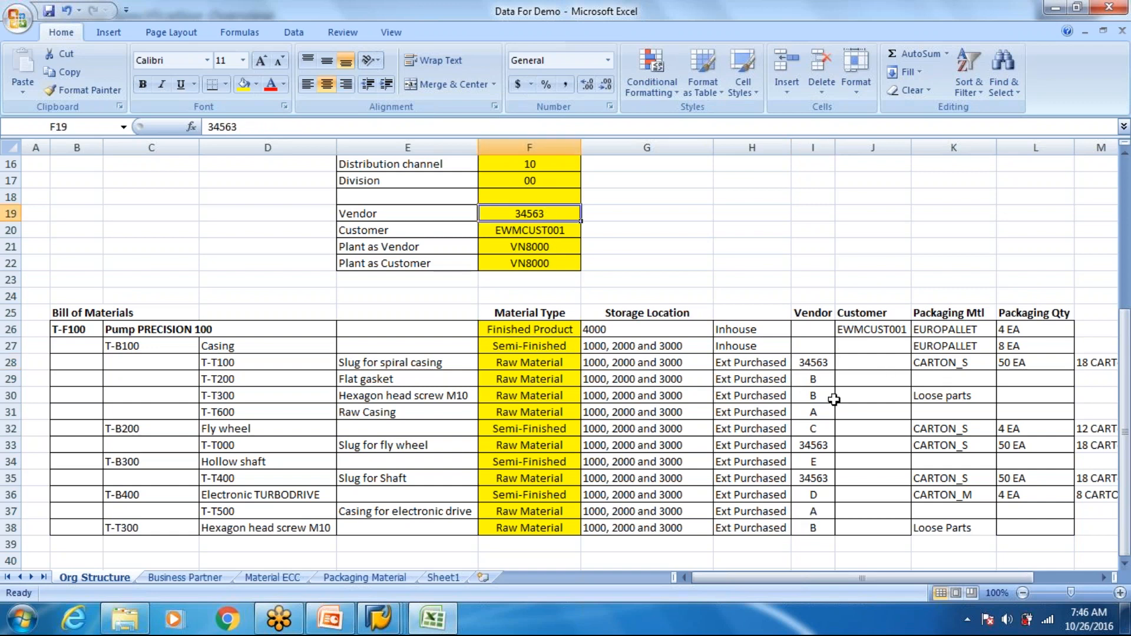
# - Review the customer, packaging material and packaging quantity assigned to Pump PRECISION 100
pyautogui.click(658, 365)
pyautogui.click(296, 336)
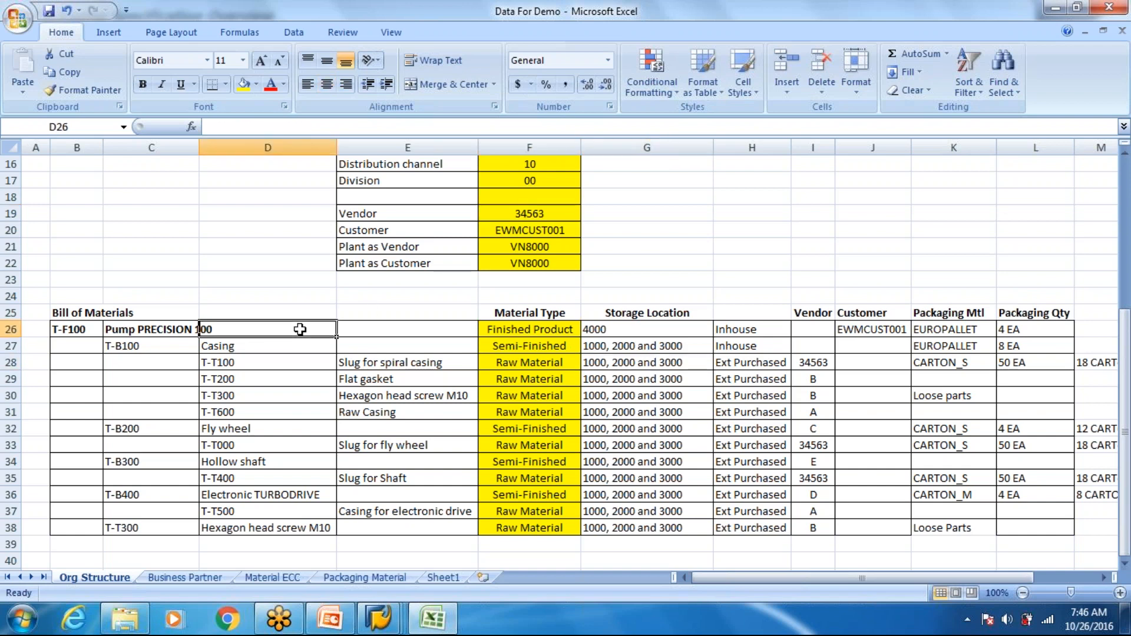
pyautogui.click(868, 334)
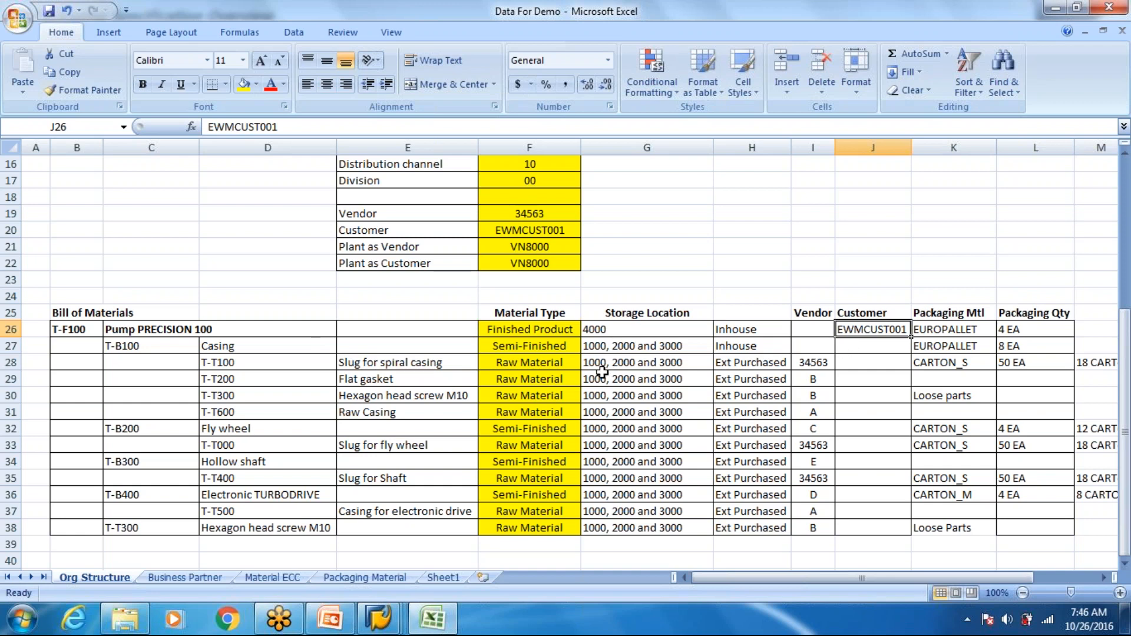
pyautogui.click(950, 334)
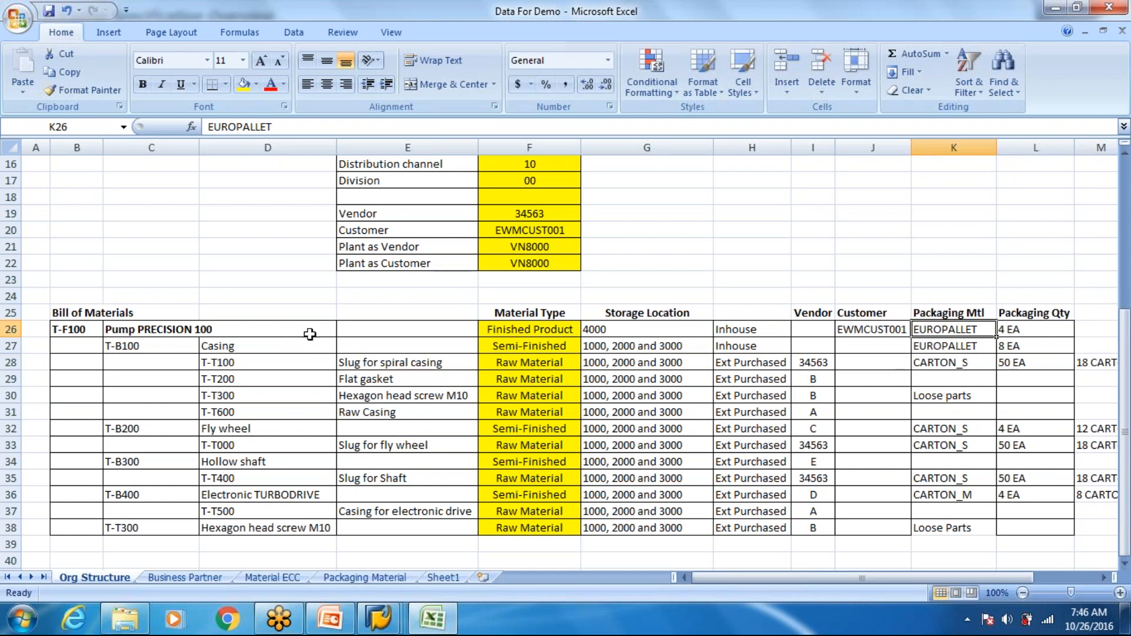
pyautogui.click(206, 333)
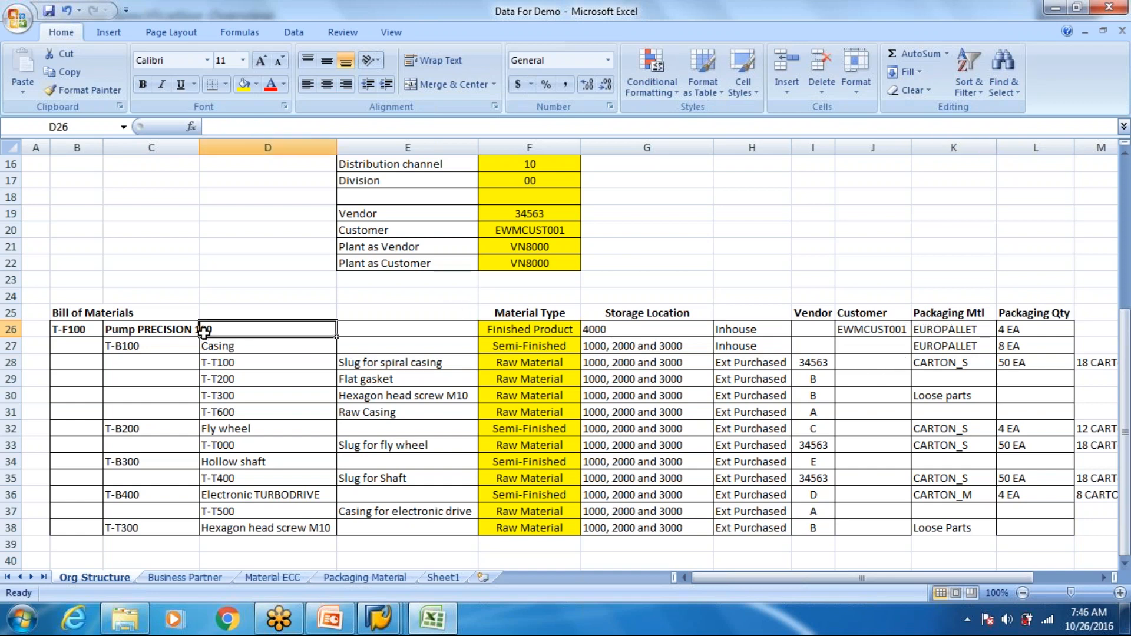
pyautogui.click(169, 334)
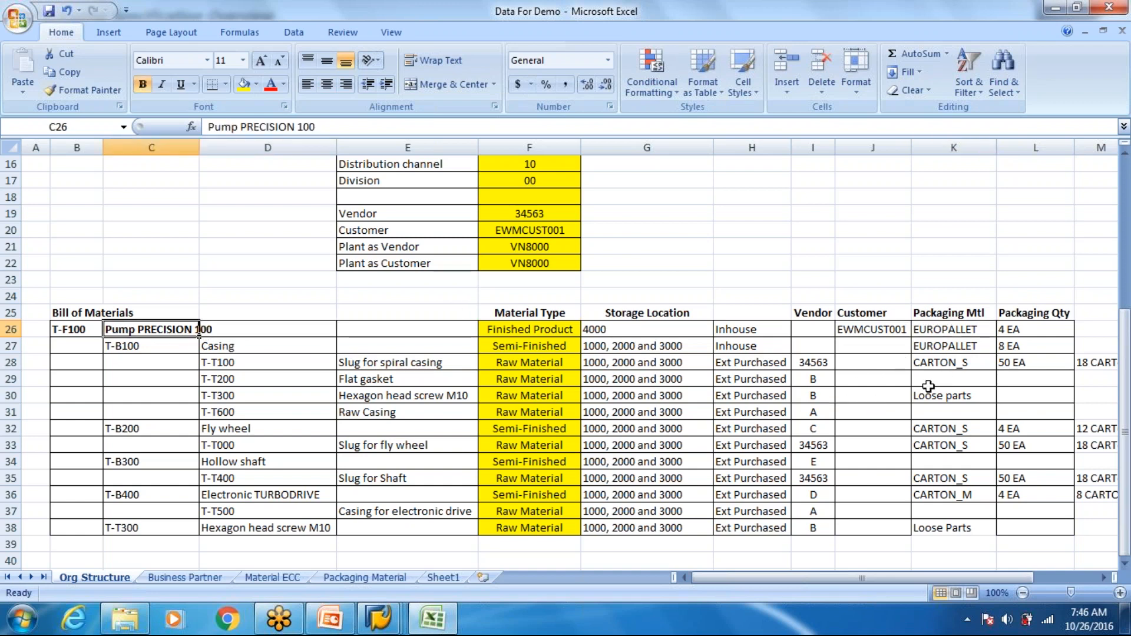
pyautogui.click(948, 333)
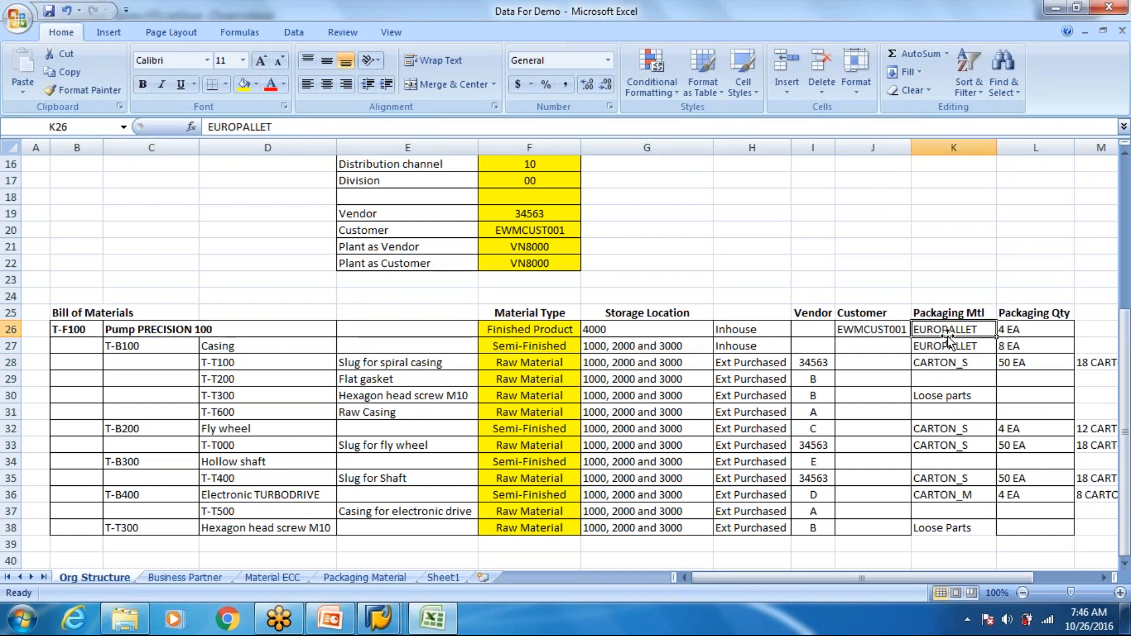
pyautogui.click(1034, 336)
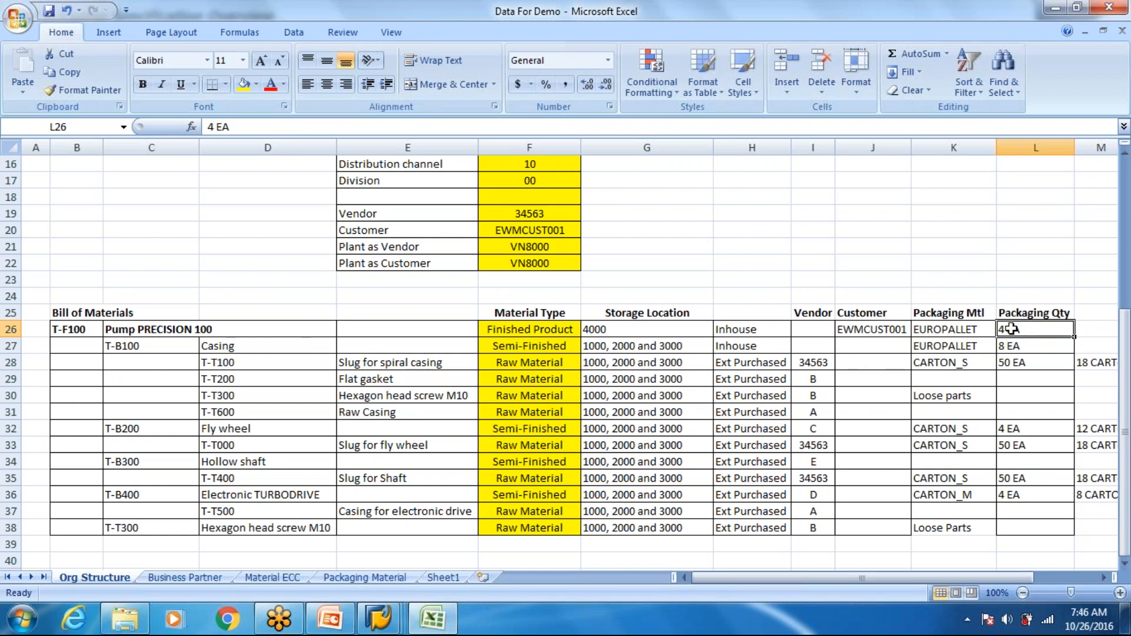
pyautogui.moveTo(949, 330); pyautogui.dragTo(1007, 329)
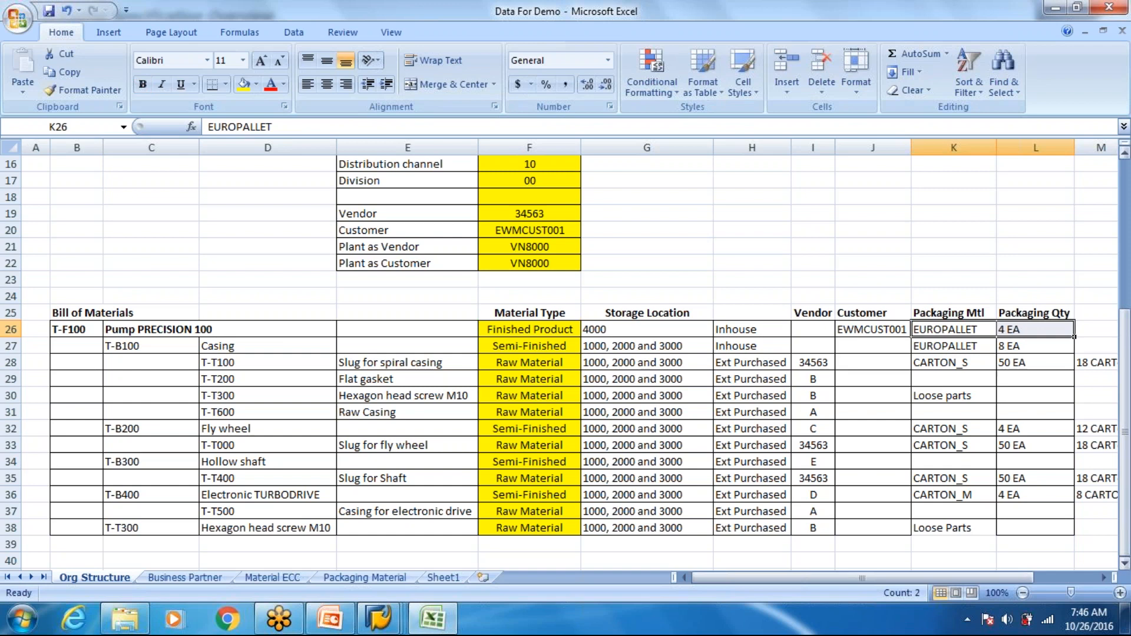
# - Review the packaging material and packaging quantity assigned to the Casing and to its component T-T100
pyautogui.click(941, 345)
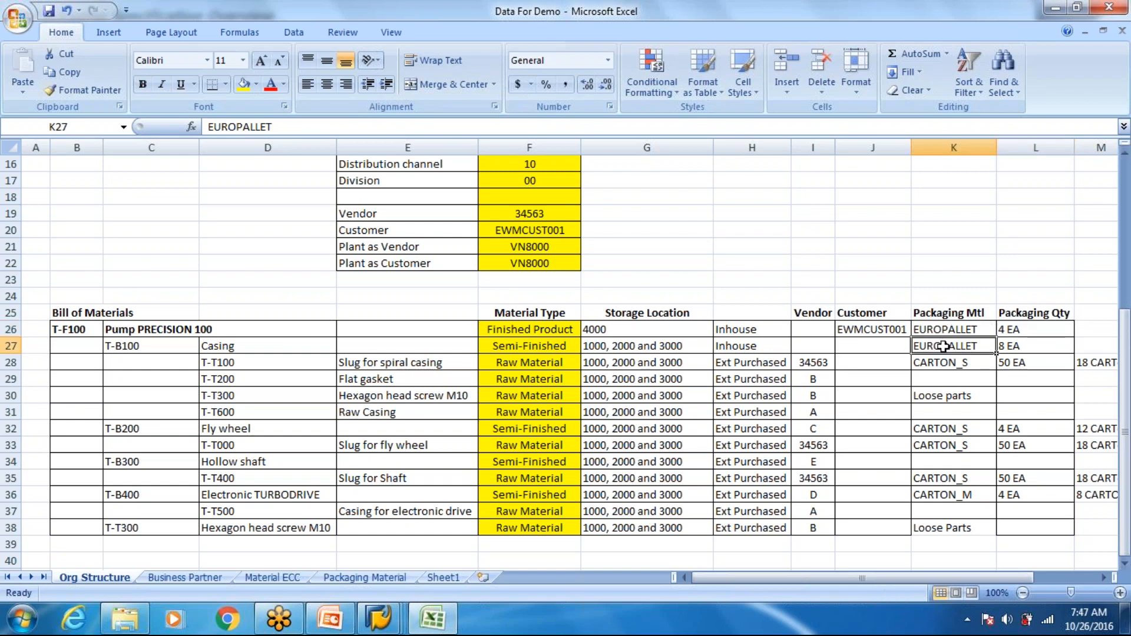
pyautogui.click(1013, 350)
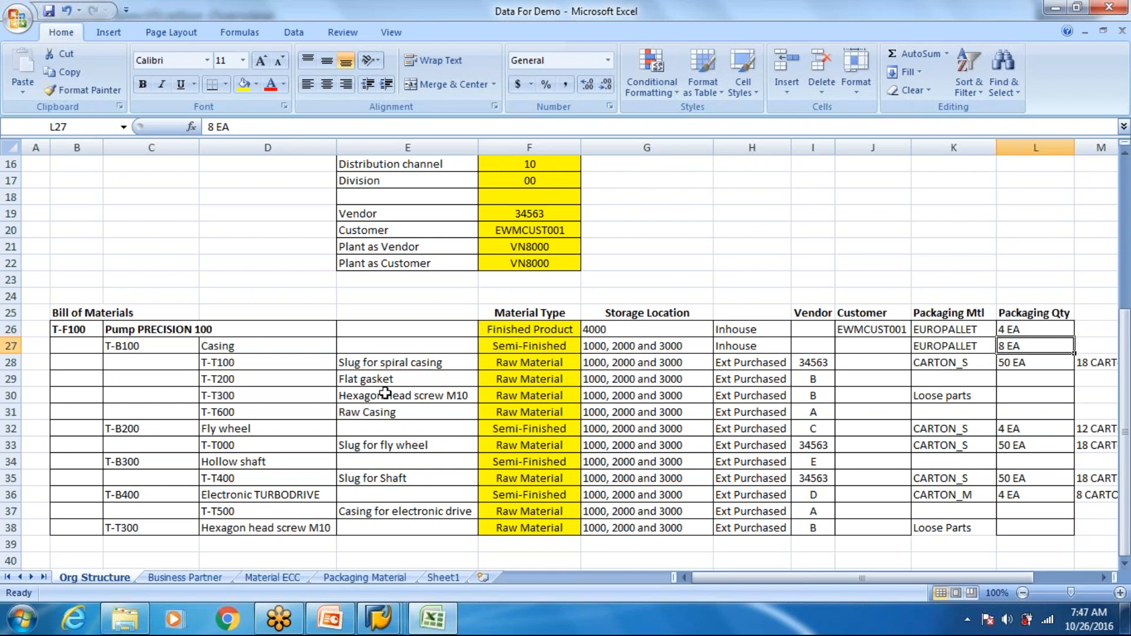
pyautogui.click(269, 370)
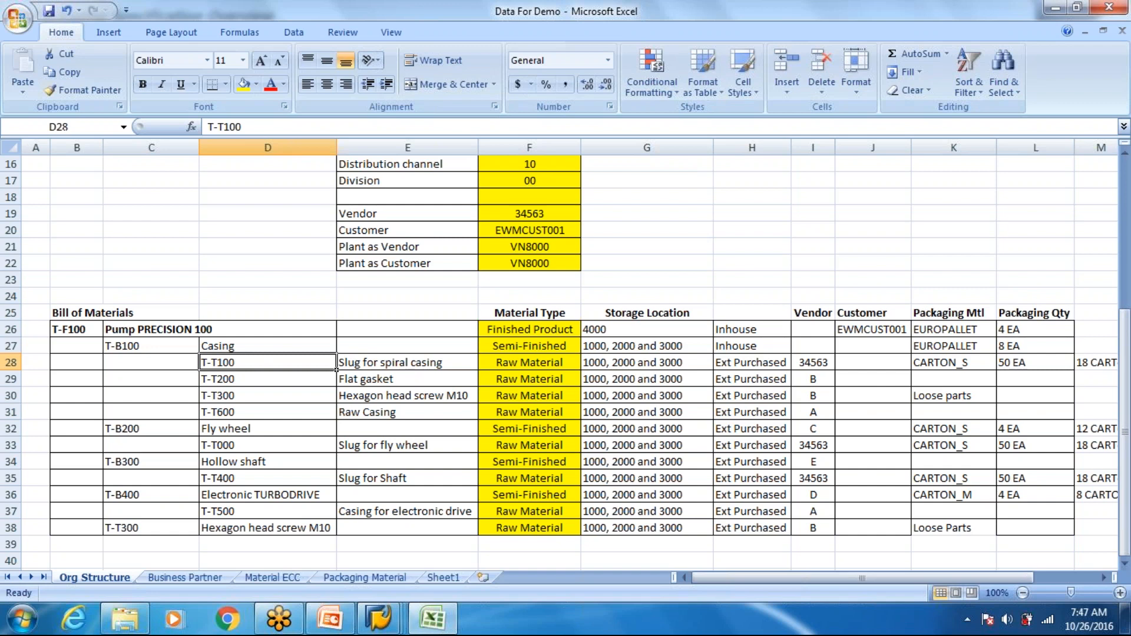
pyautogui.click(939, 362)
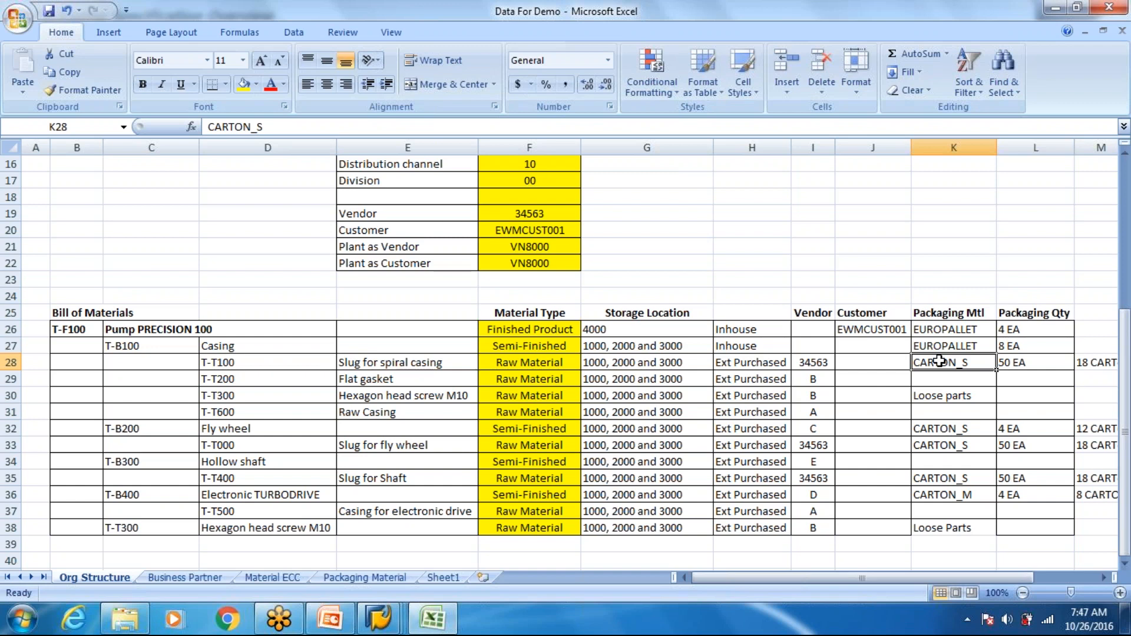
pyautogui.click(1012, 366)
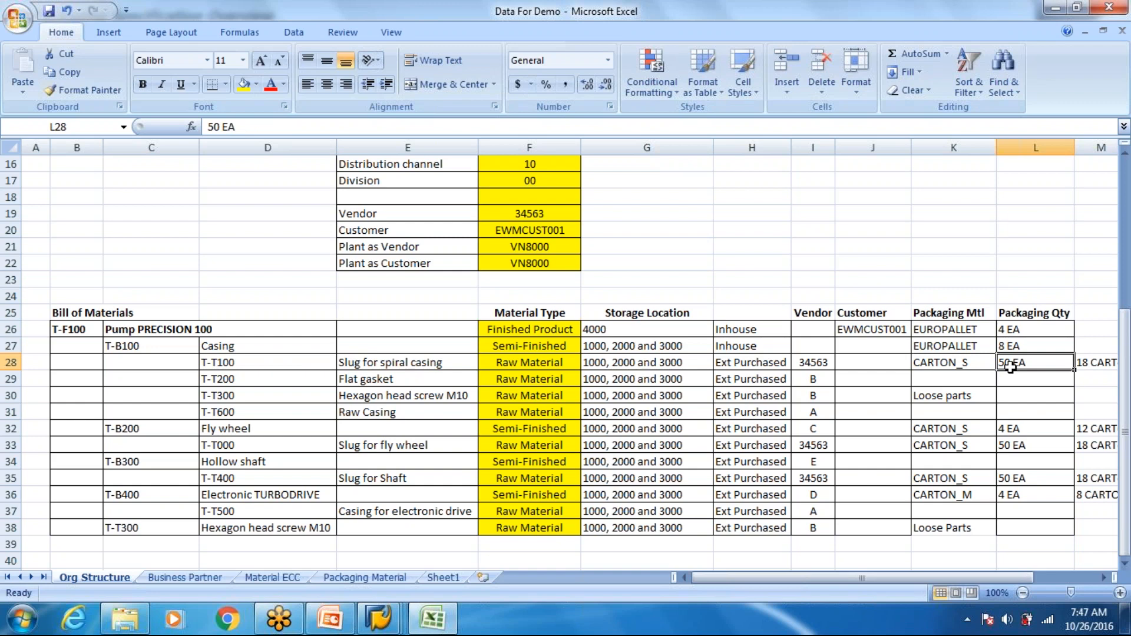
# - Examine the carton-to-Europallet conversion noted beside T-T100's packaging quantity
pyautogui.press('Right')
pyautogui.press('Right')
pyautogui.press('Left')
pyautogui.press('Left')
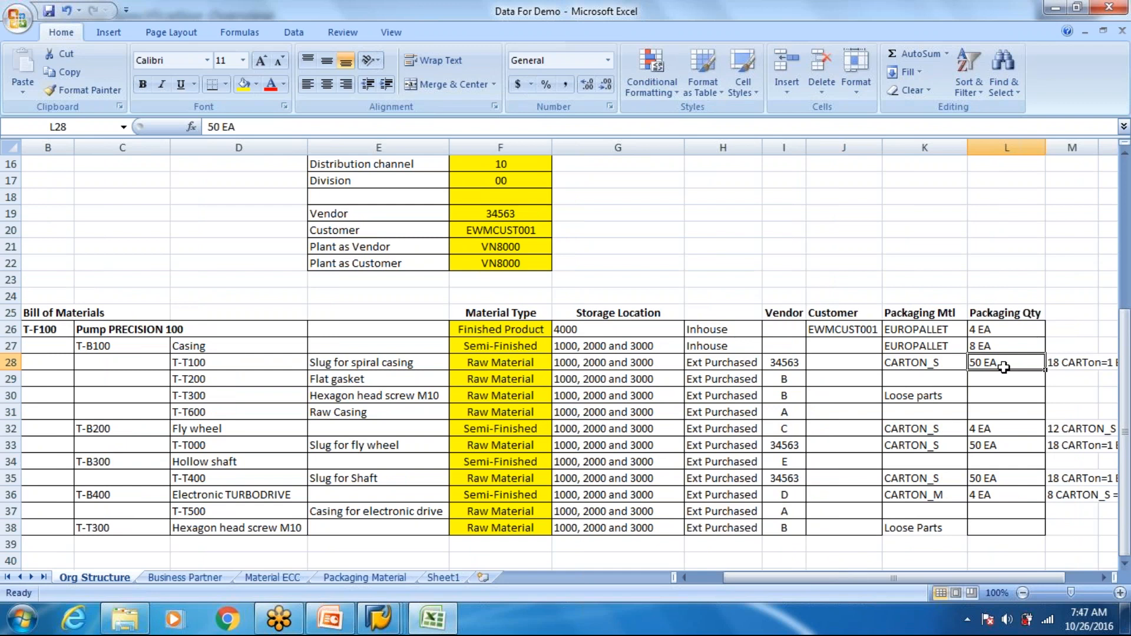
pyautogui.press('Right')
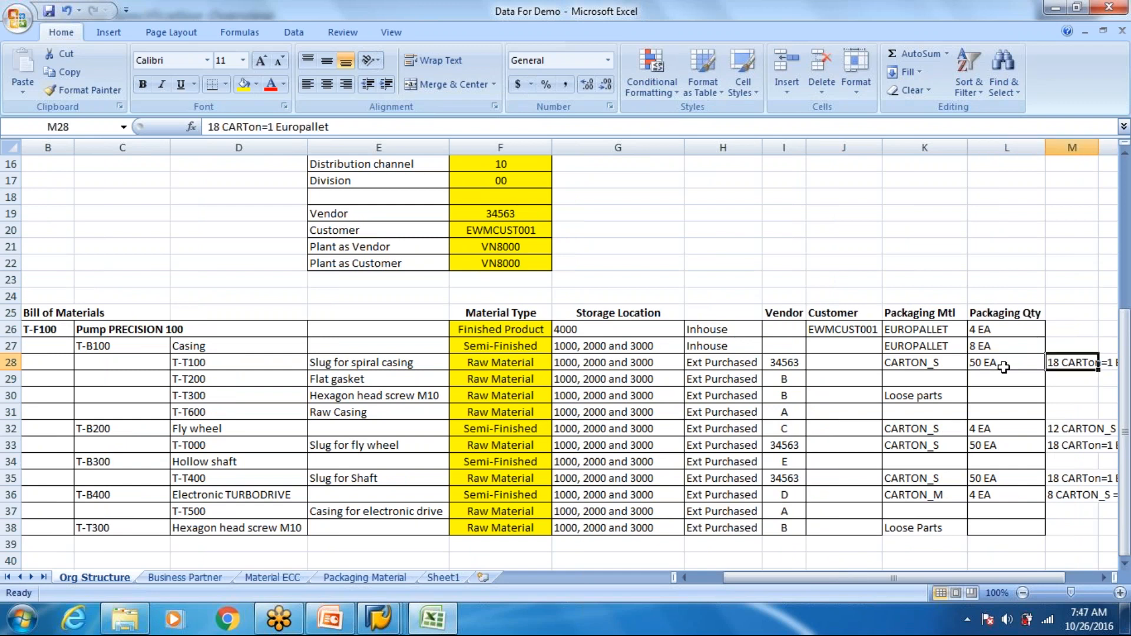
pyautogui.press('Right')
pyautogui.press('Left')
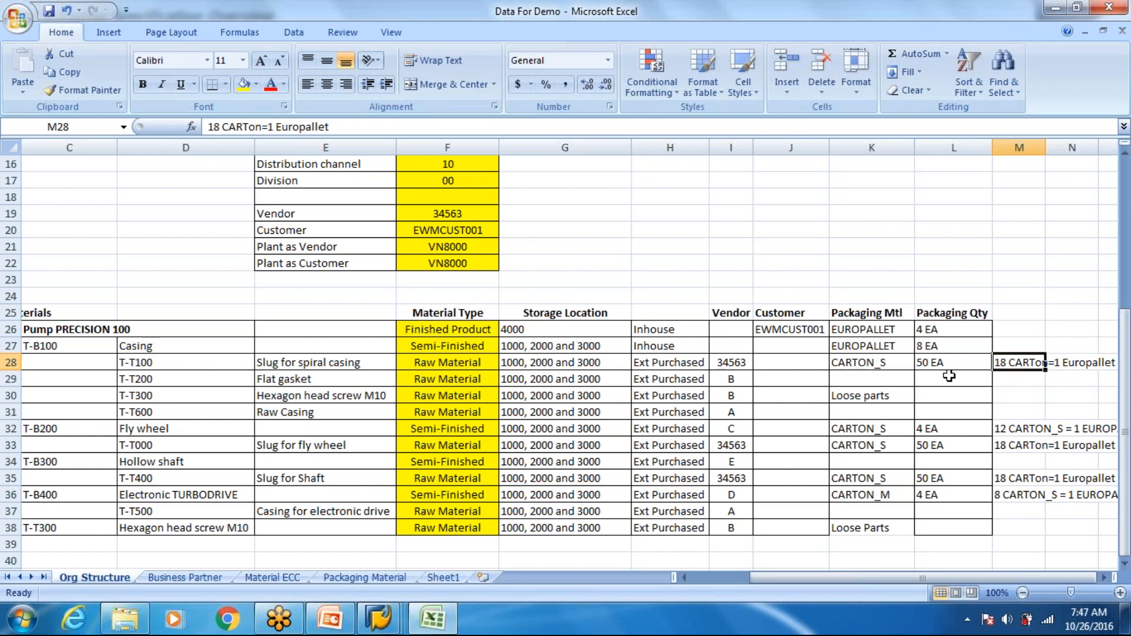
# - Calculate the pieces of T-T100 per Europallet in cell L20 with the formula =18*50
pyautogui.click(926, 233)
pyautogui.write('18')
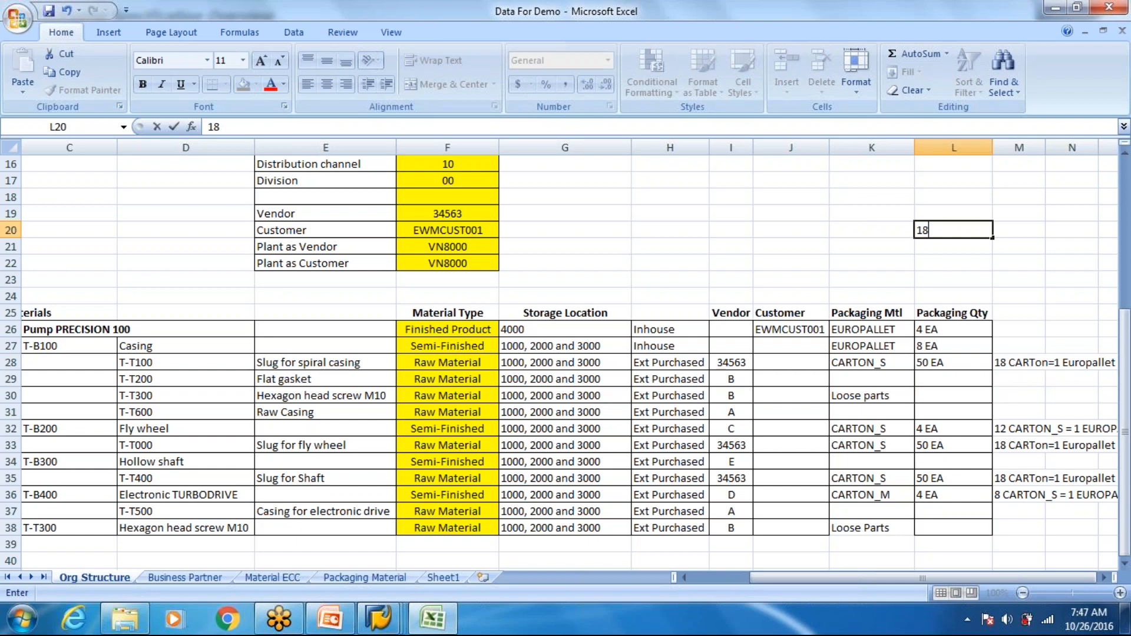
pyautogui.click(791, 230)
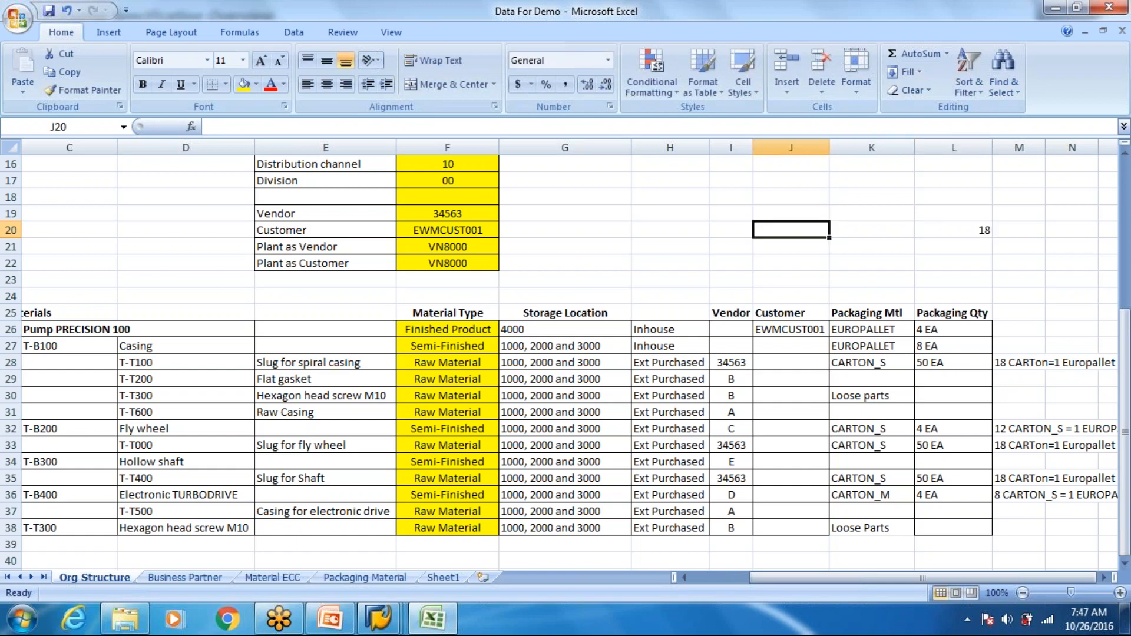
pyautogui.click(881, 362)
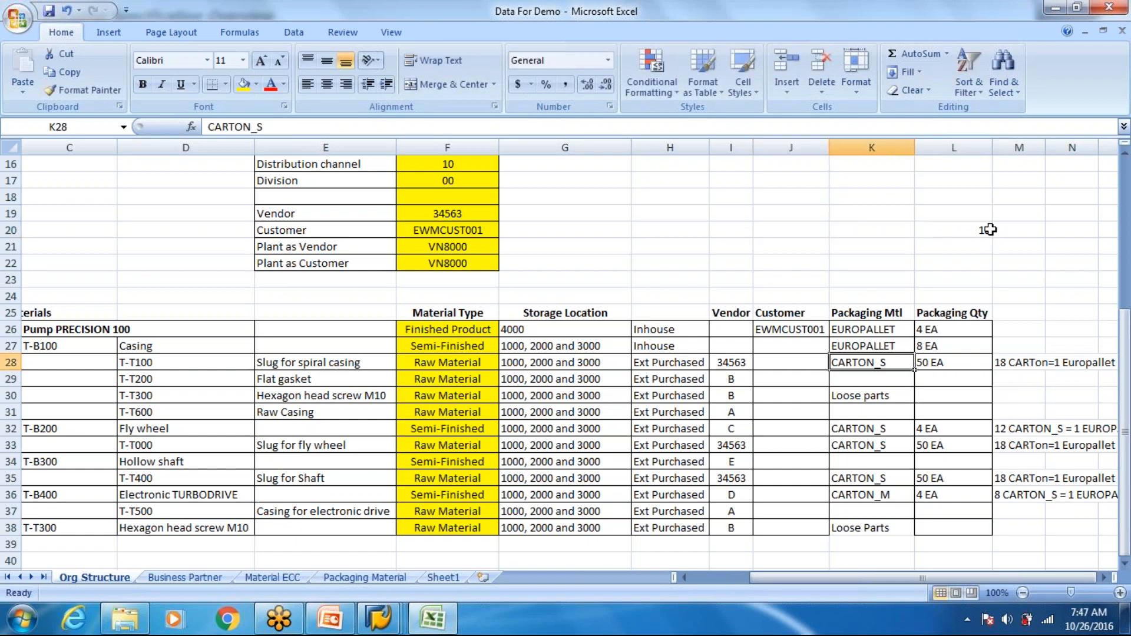
pyautogui.click(961, 230)
pyautogui.doubleClick(960, 230)
pyautogui.write('=')
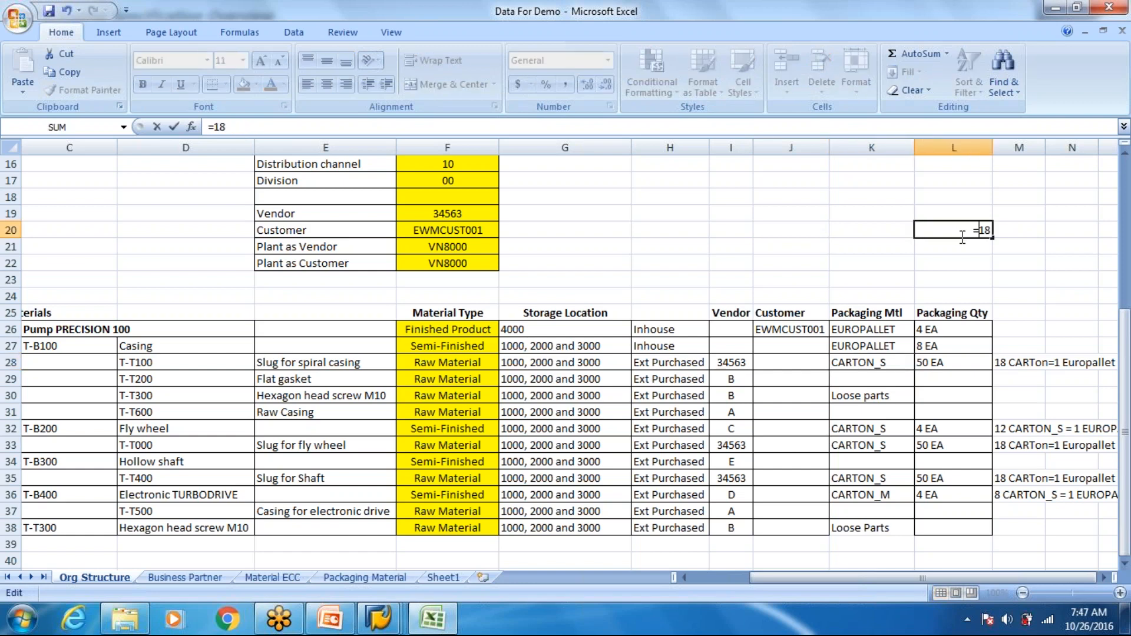
pyautogui.write('*50')
pyautogui.press('Return')
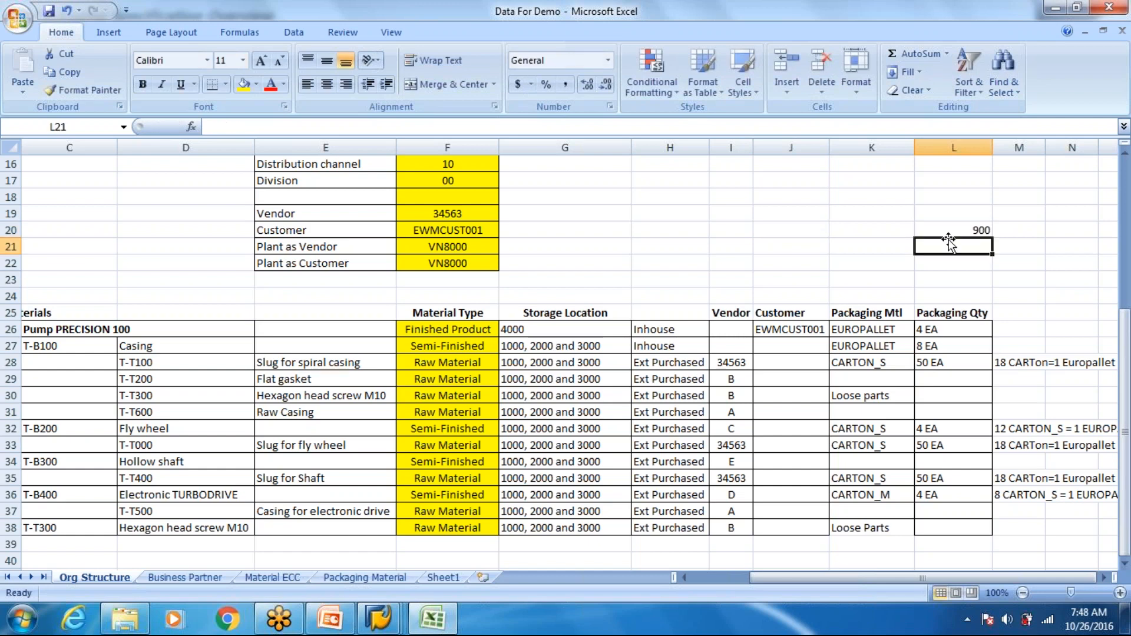
# - Go through T-T100's packaging levels again, from the slug for spiral casing through its carton quantity to the Europallet note
pyautogui.scroll(-1, 952, 246)
pyautogui.click(1069, 312)
pyautogui.click(886, 311)
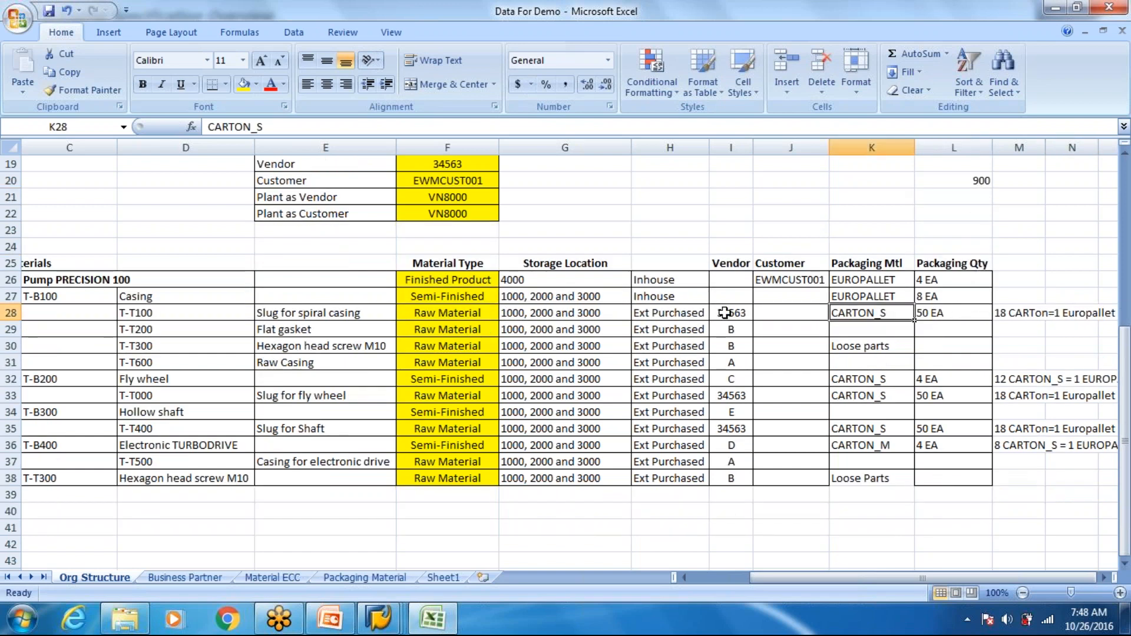
pyautogui.click(301, 309)
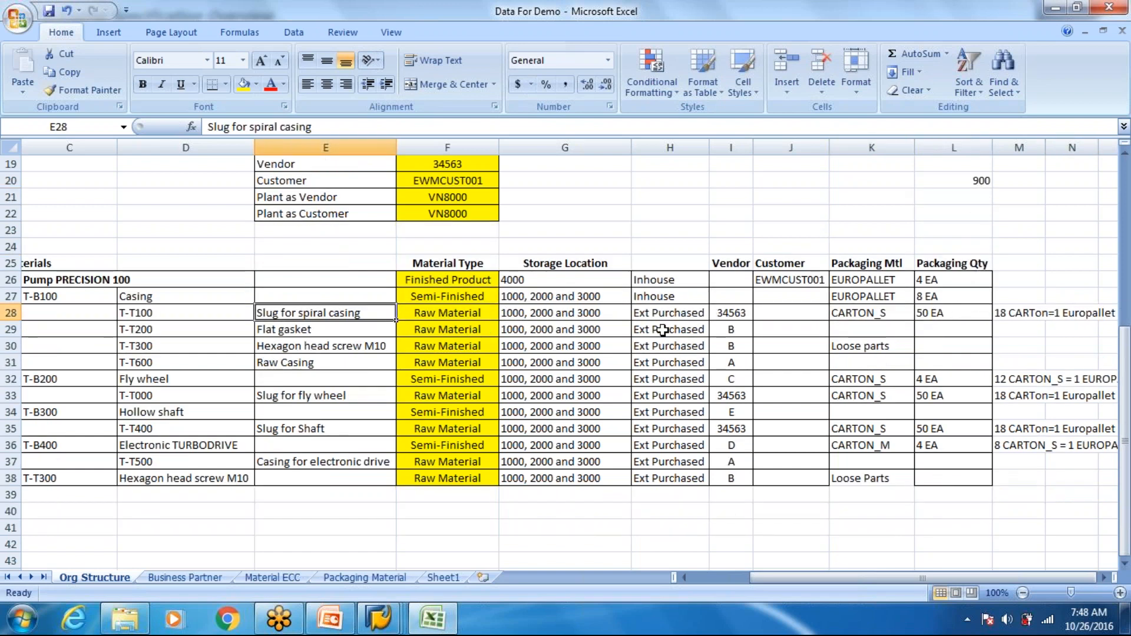
pyautogui.click(980, 318)
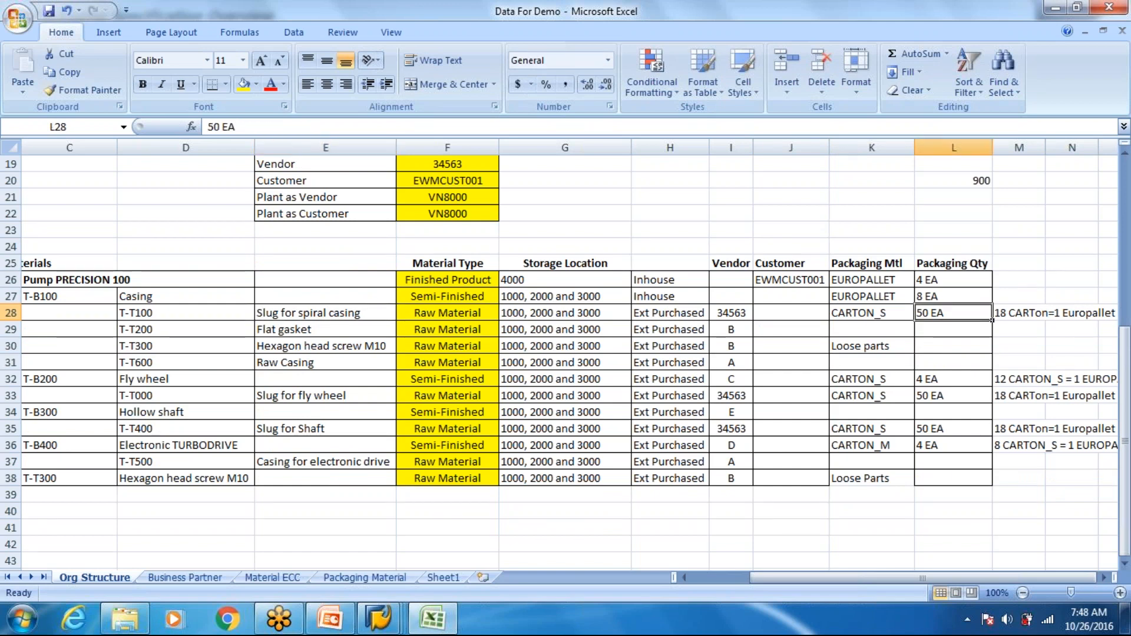
pyautogui.click(1087, 314)
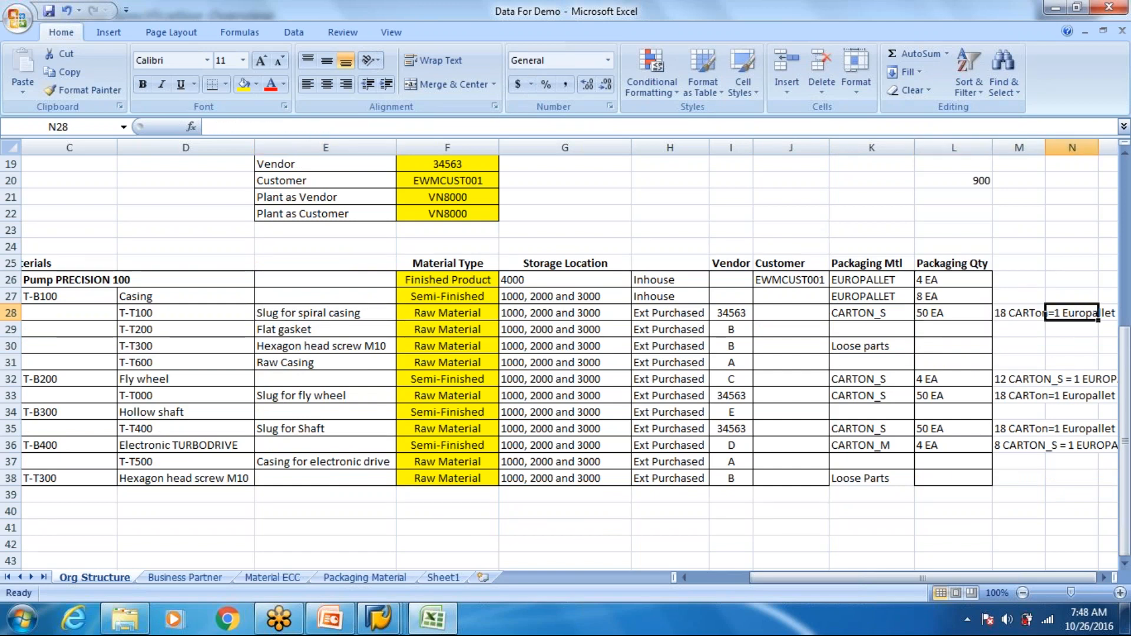
pyautogui.press('Right')
pyautogui.click(911, 315)
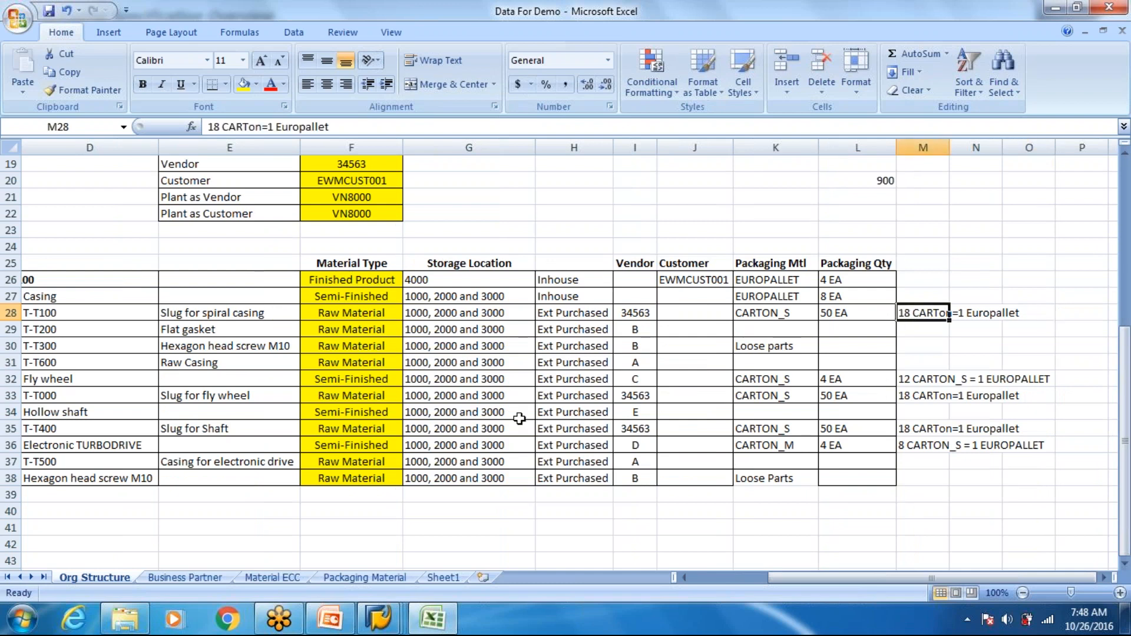
# - Compare the packaging materials used in the bill of materials with the list on the Packaging Material sheet, including WIREBASKET
pyautogui.click(364, 577)
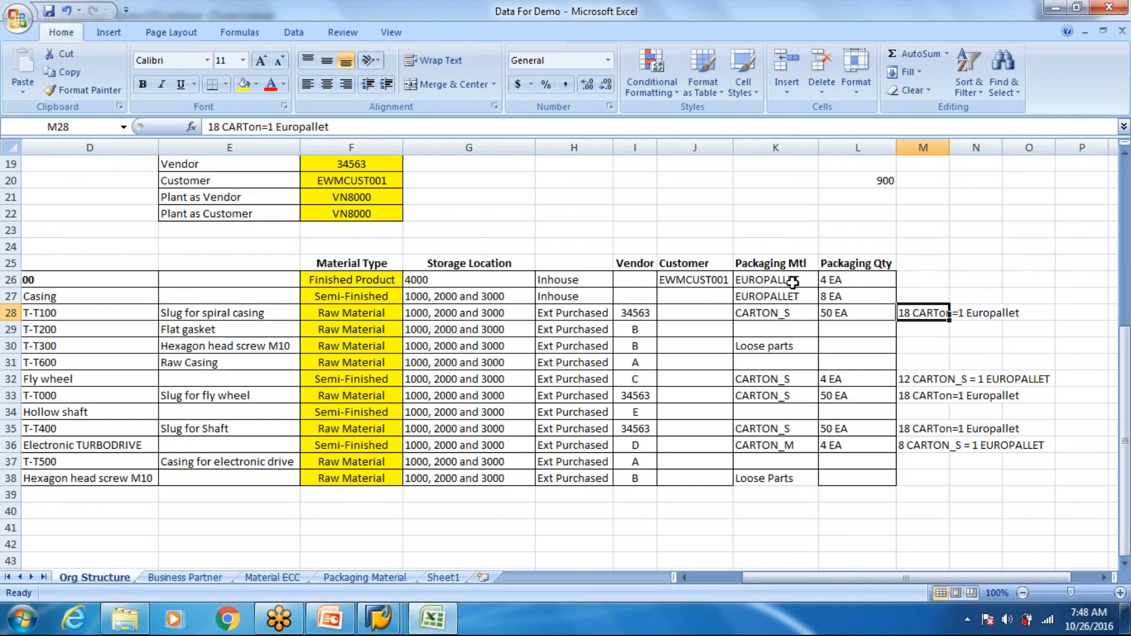
pyautogui.click(788, 285)
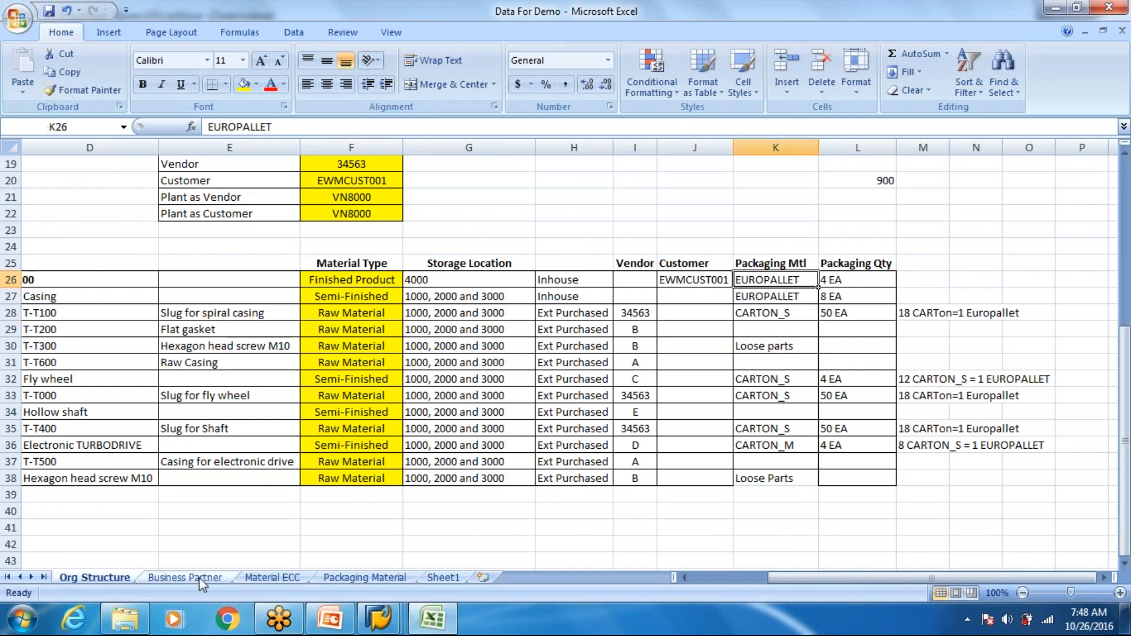
pyautogui.click(785, 294)
pyautogui.click(771, 311)
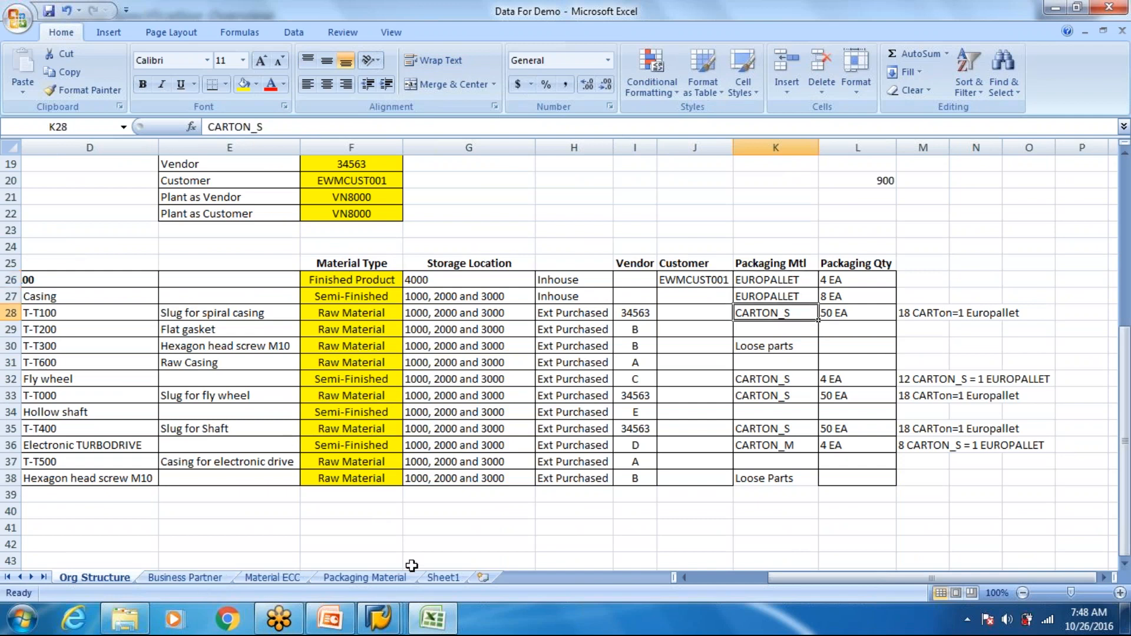
pyautogui.click(349, 578)
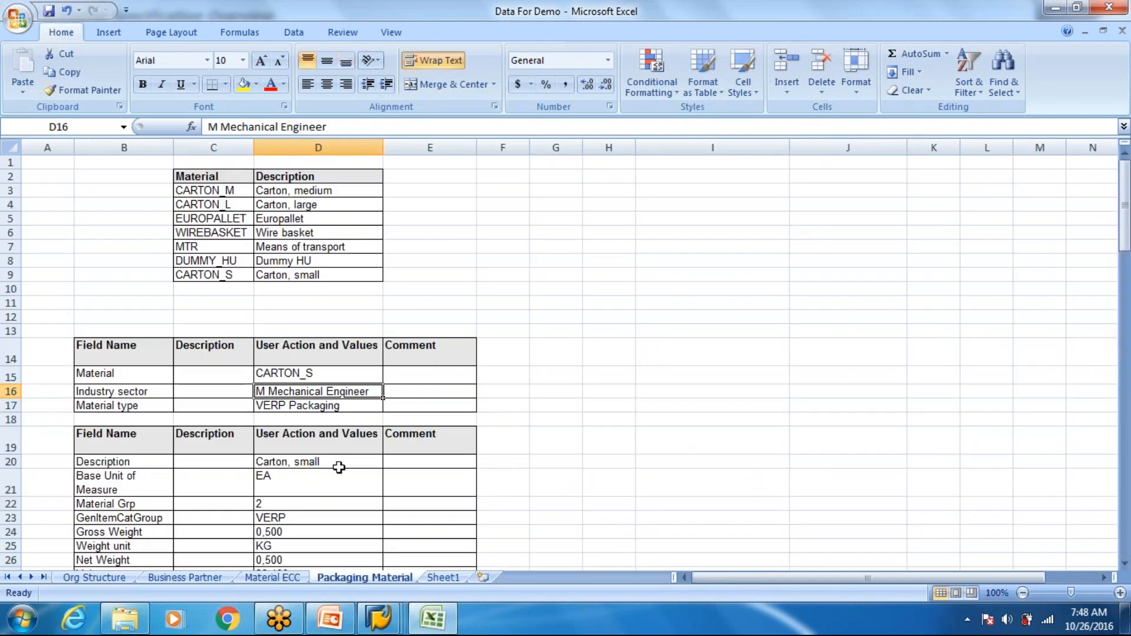
pyautogui.doubleClick(328, 234)
pyautogui.moveTo(328, 234); pyautogui.dragTo(255, 233)
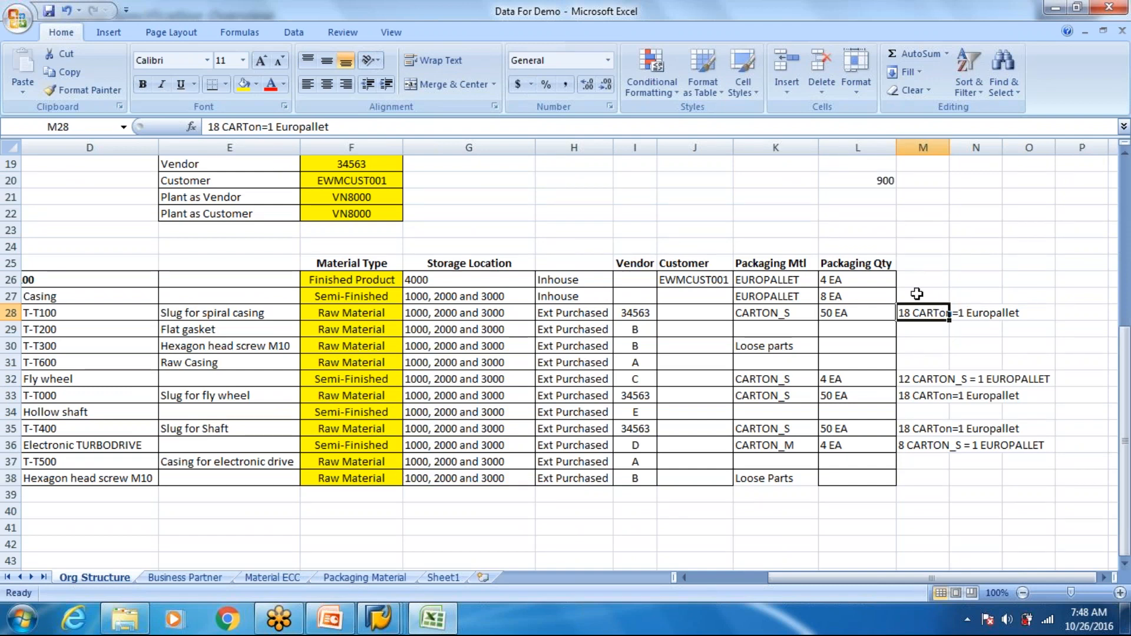
pyautogui.click(792, 315)
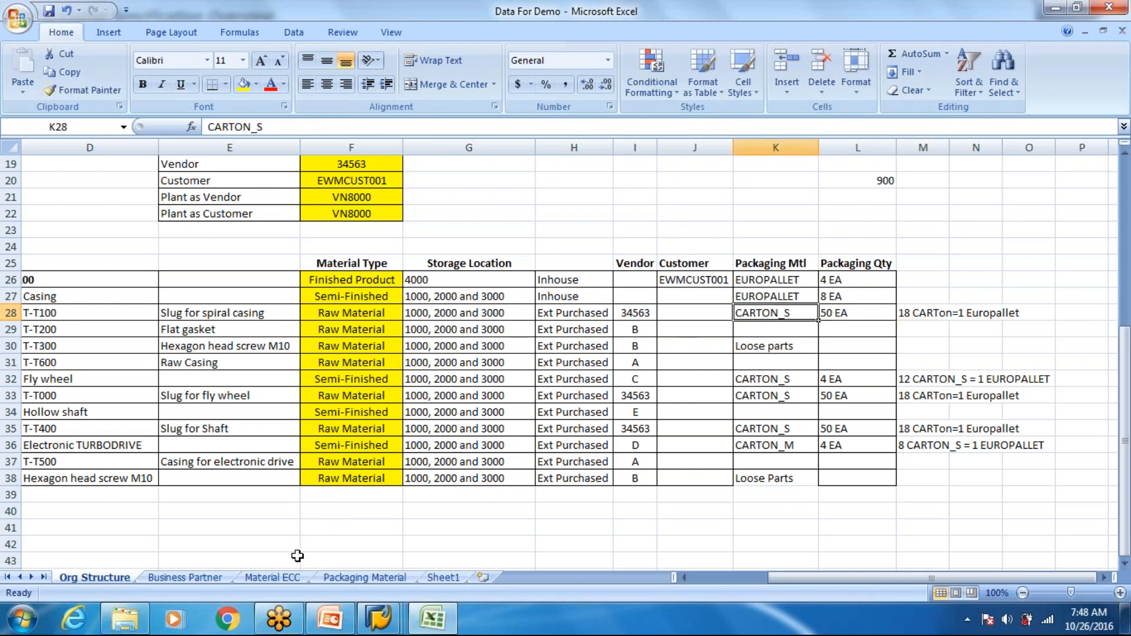
pyautogui.click(339, 578)
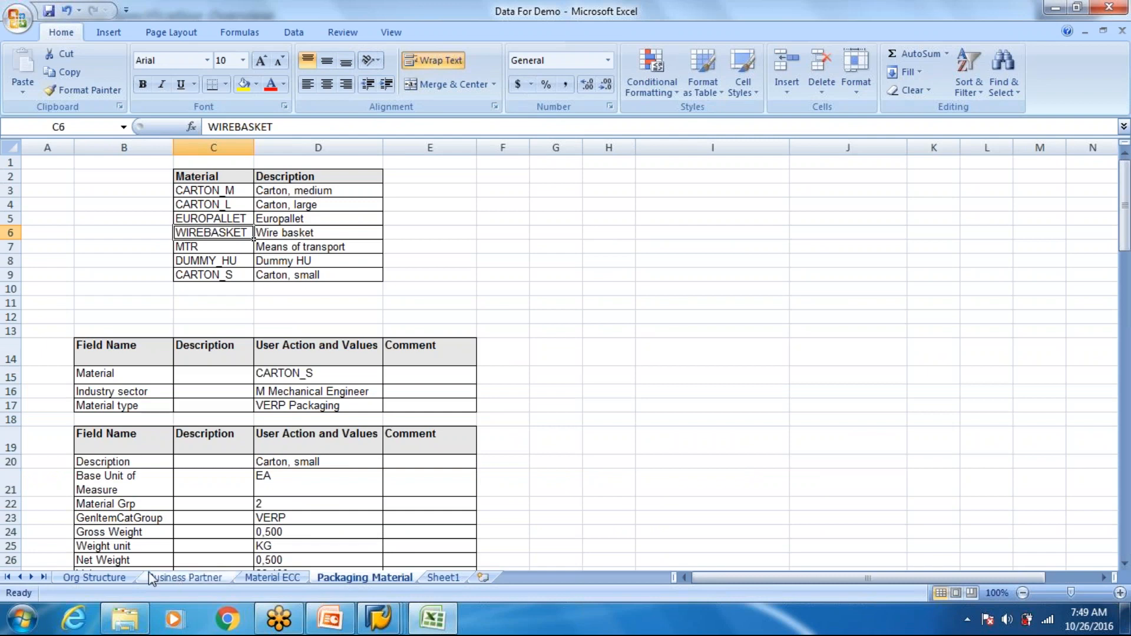
# - Change T-T100's packaging material in the Org Structure sheet's bill of materials to WIREBASKET
pyautogui.click(122, 580)
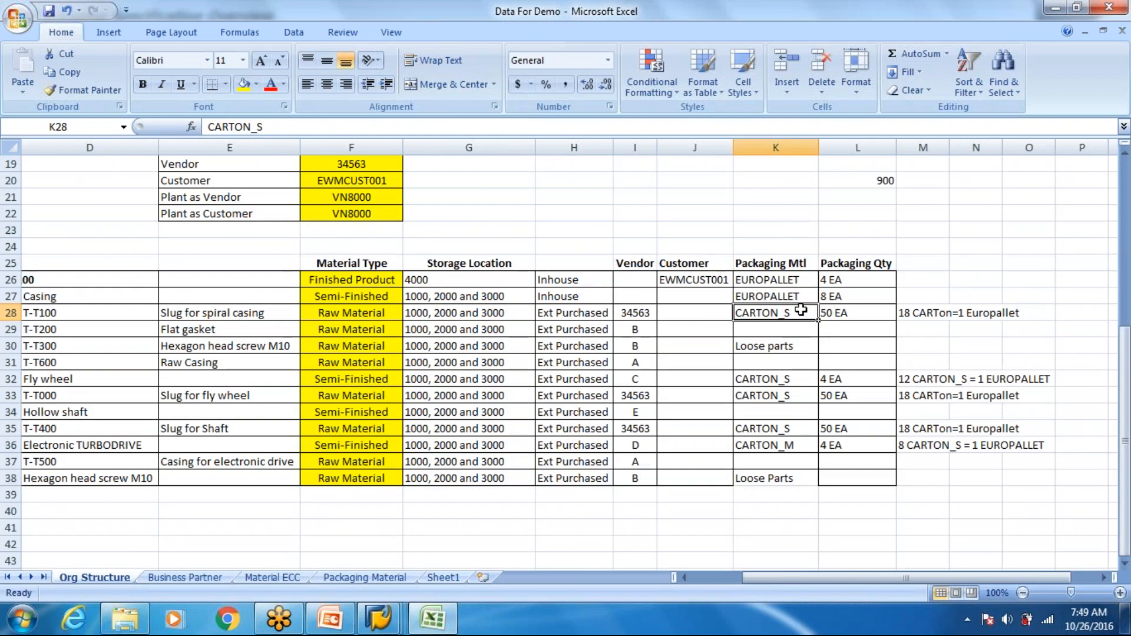
pyautogui.write('WIREBASKET')
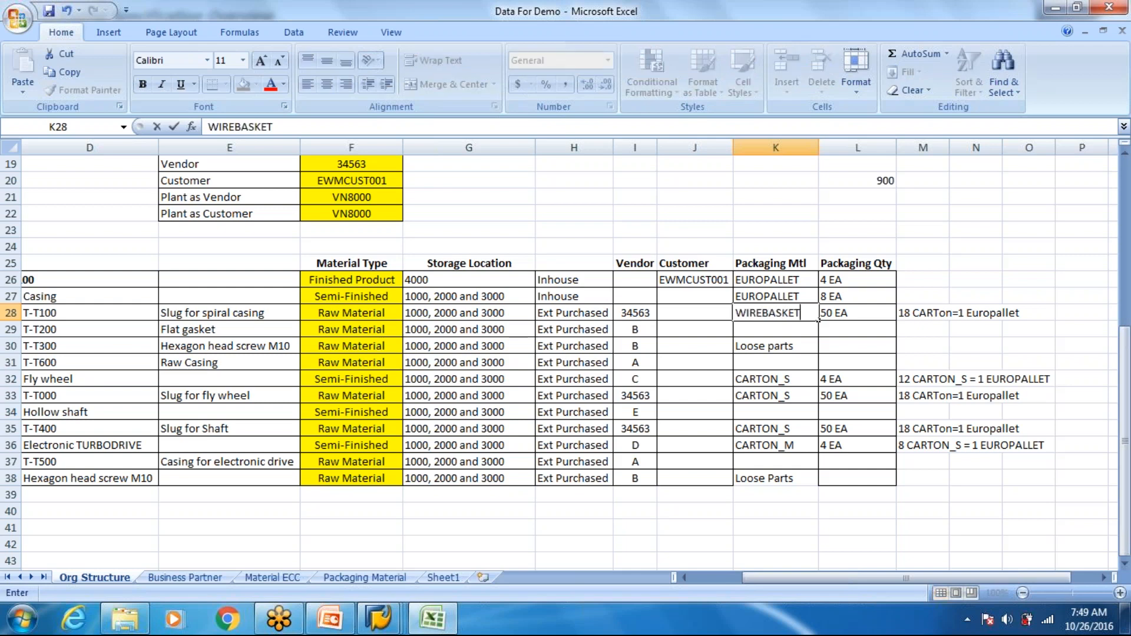
pyautogui.press('Tab')
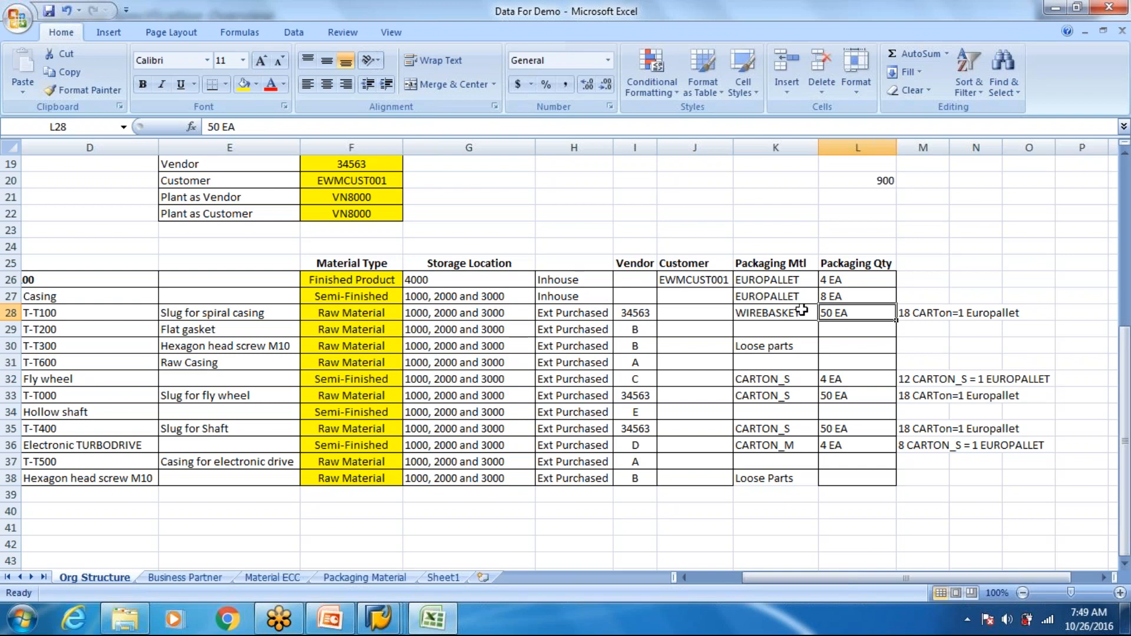
# - Change the conversion note beside T-T100's packaging quantity to "18 Wirebaskets =1 CARTON_L"
pyautogui.click(907, 315)
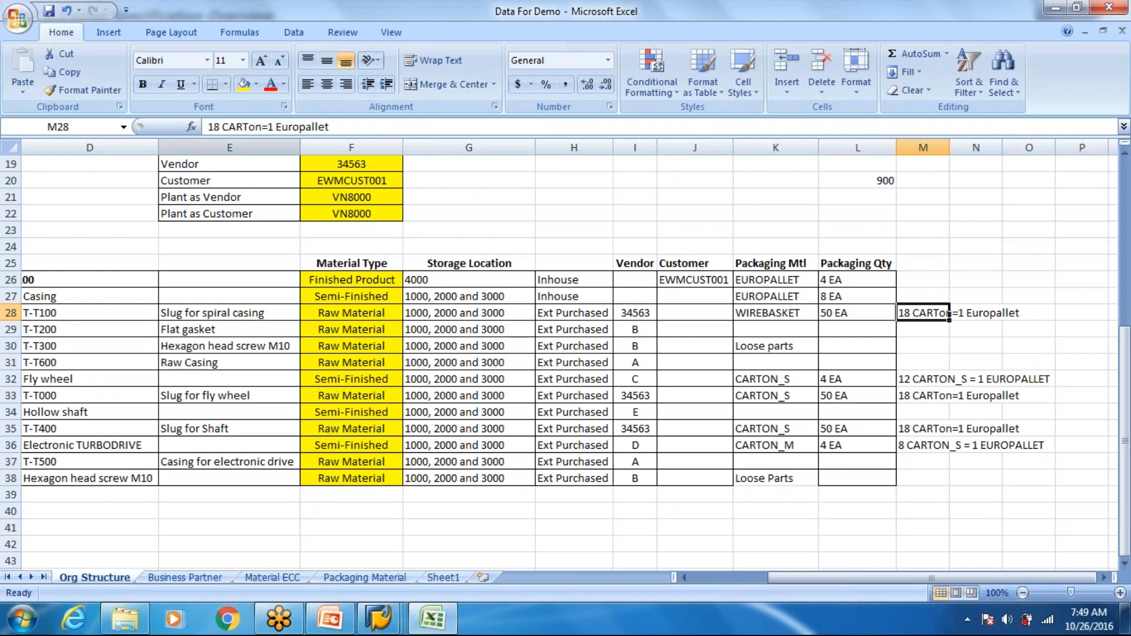
pyautogui.click(263, 127)
pyautogui.moveTo(262, 128); pyautogui.dragTo(228, 117)
pyautogui.write('Wireb')
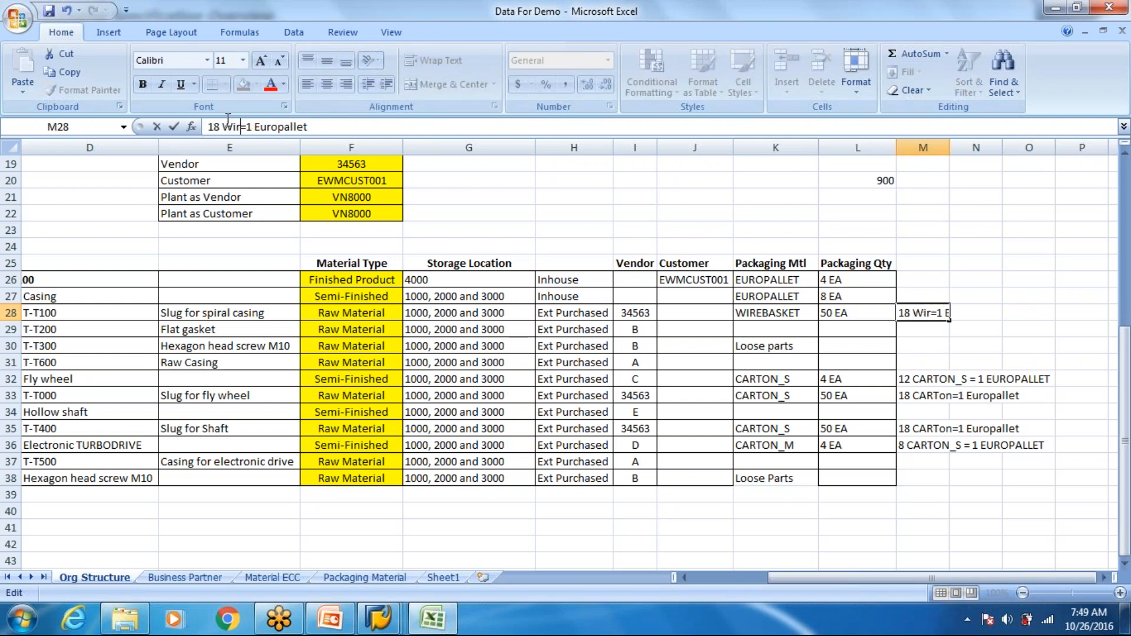
pyautogui.write('asket')
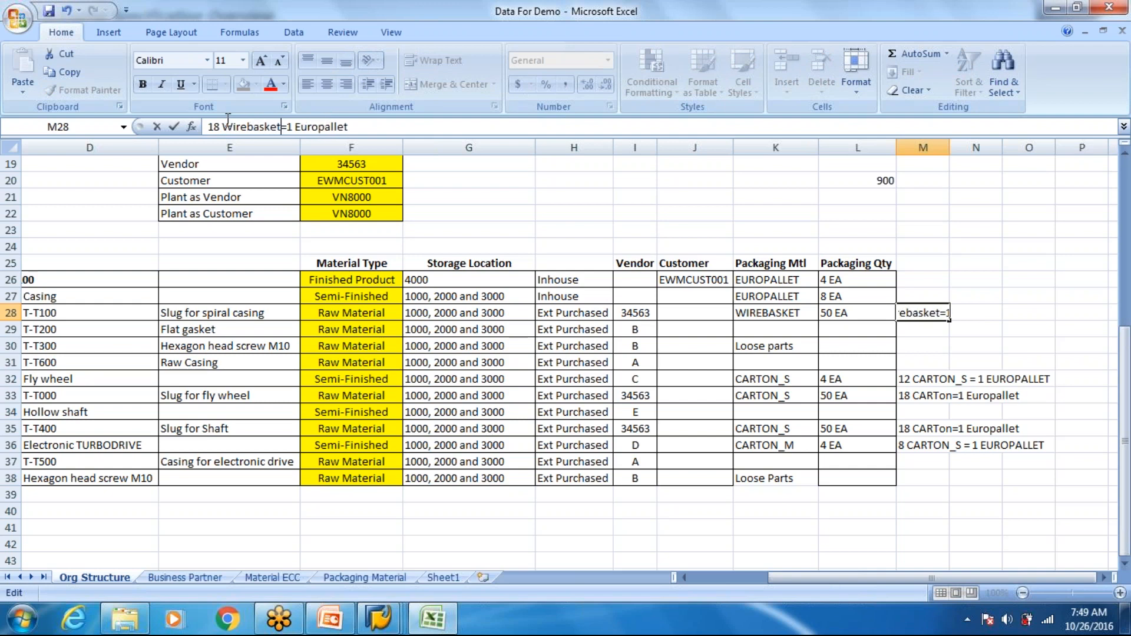
pyautogui.write('s')
pyautogui.doubleClick(326, 127)
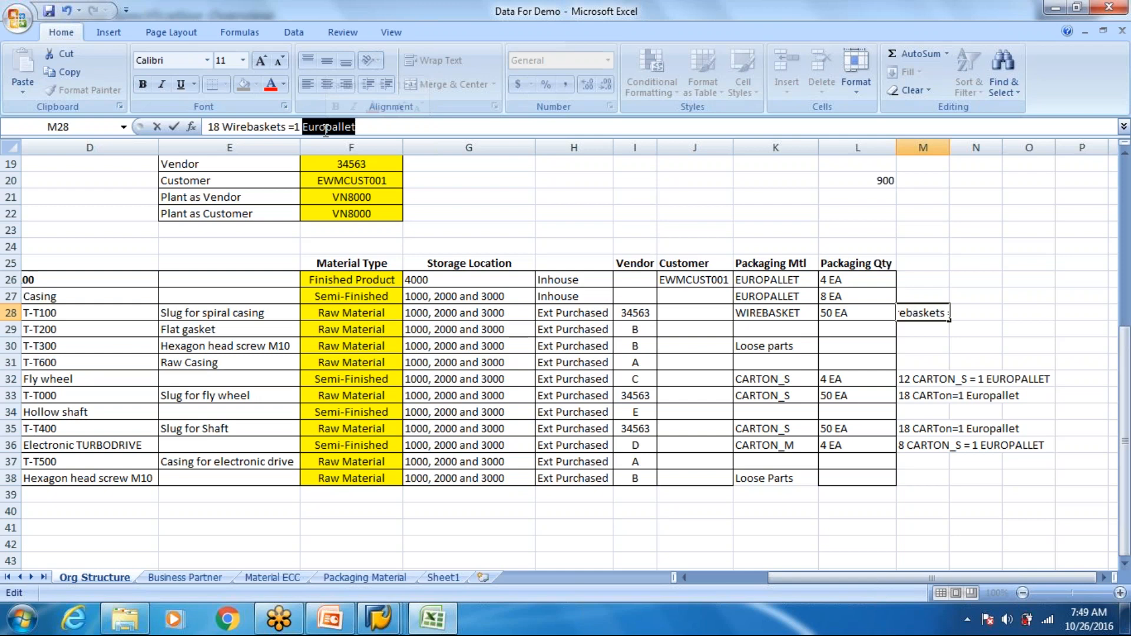
pyautogui.write('CAT')
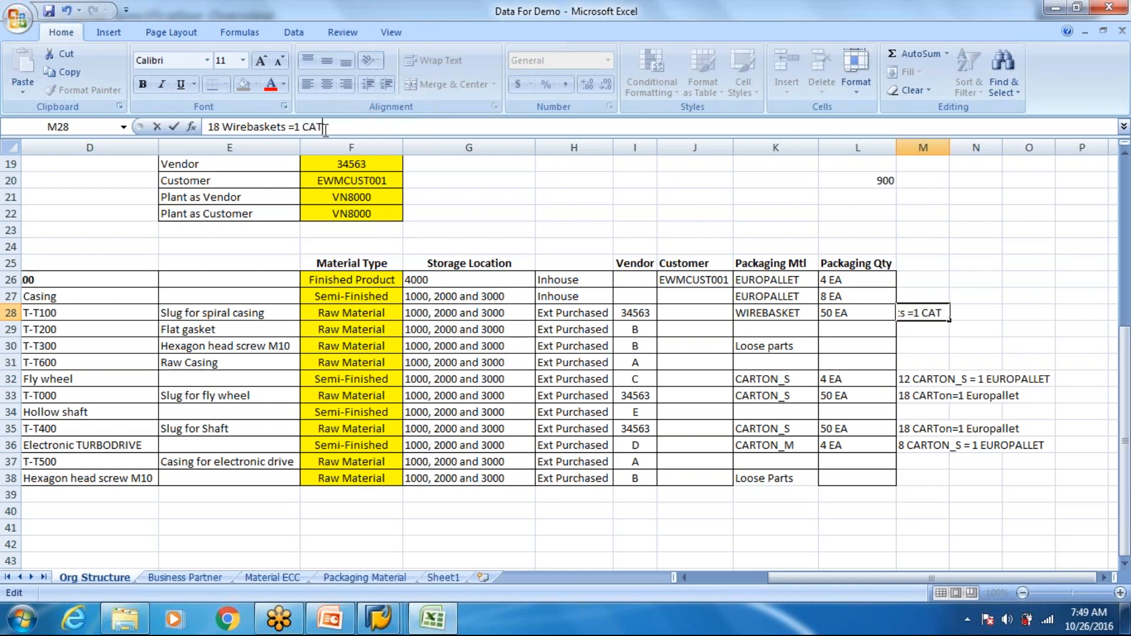
pyautogui.press('BackSpace')
pyautogui.write('RTON_L')
pyautogui.press('Return')
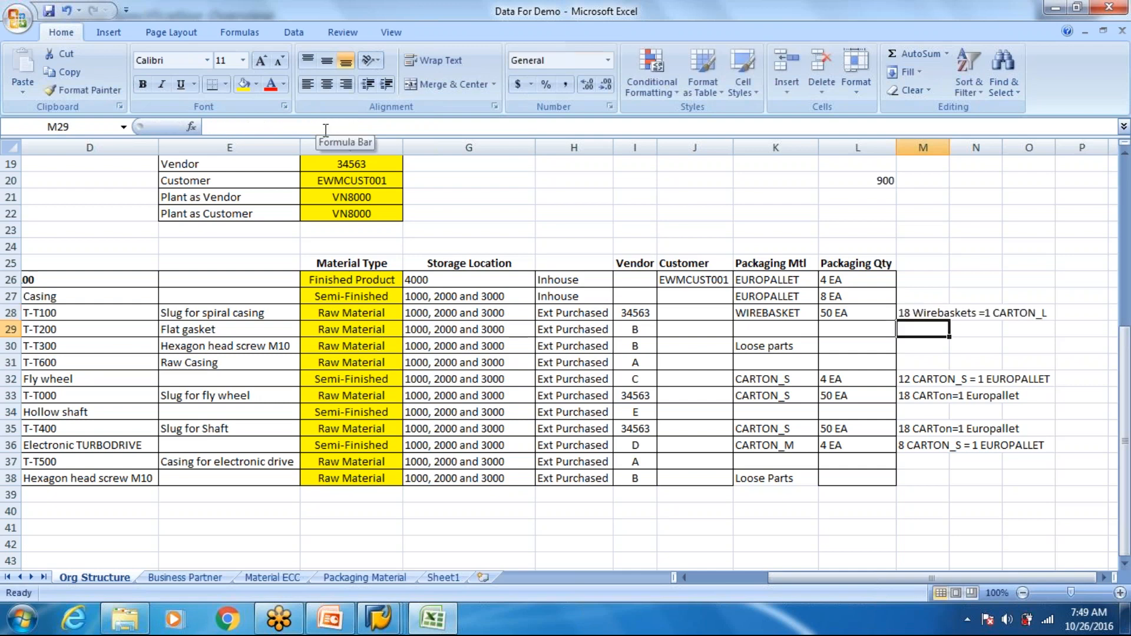
# - Compare T-T100's packaging material with its wire basket to large carton conversion note
pyautogui.click(928, 313)
pyautogui.click(808, 313)
pyautogui.click(935, 308)
pyautogui.click(810, 313)
pyautogui.click(904, 313)
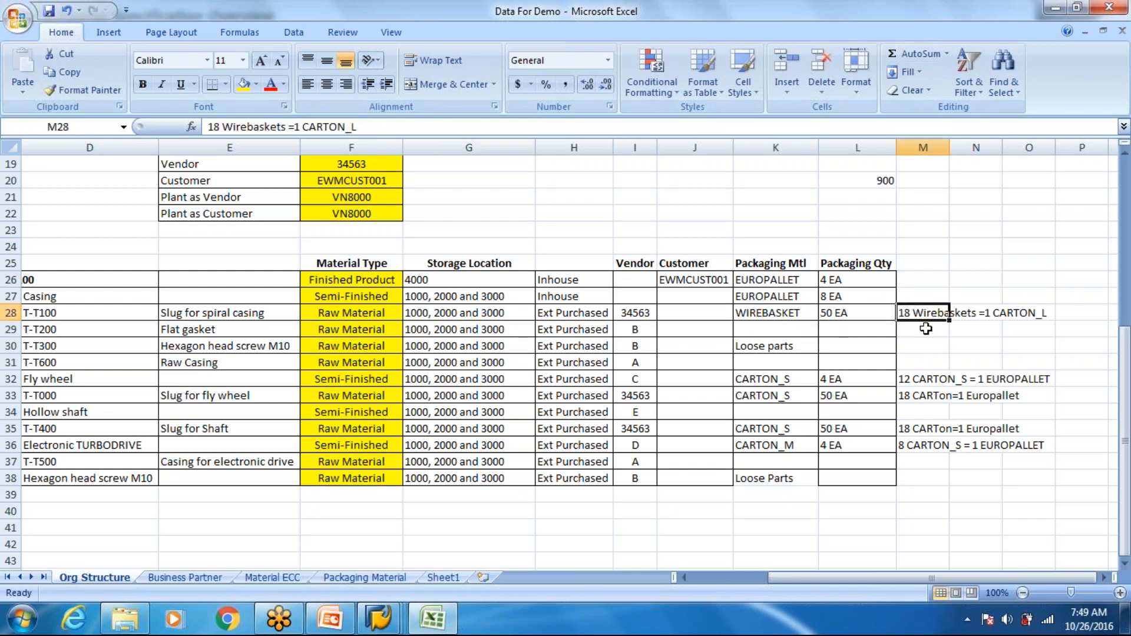
# - Compare the loose parts entries for the hexagon head screw M10 in both places it appears in the bill of materials
pyautogui.click(287, 348)
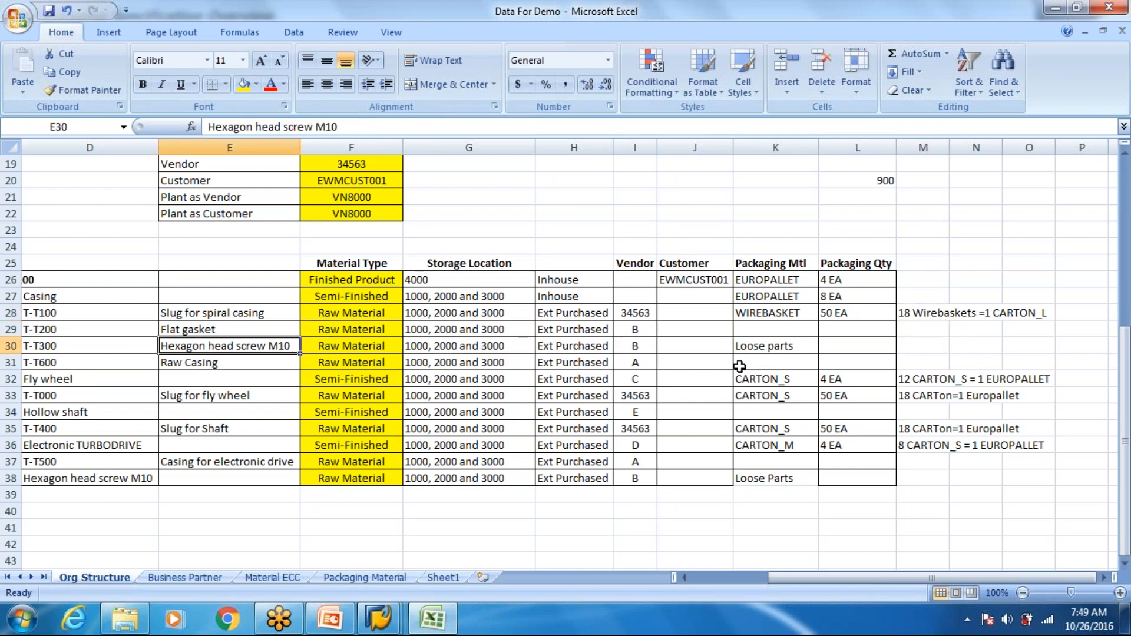
pyautogui.click(778, 346)
pyautogui.click(739, 480)
pyautogui.click(757, 348)
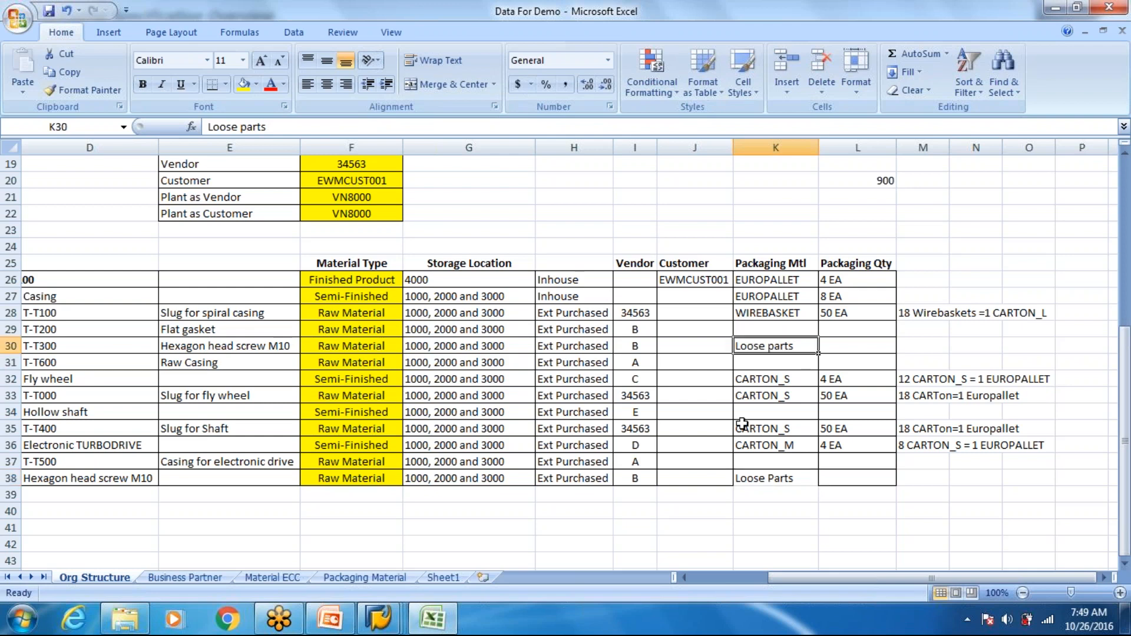
pyautogui.click(768, 347)
pyautogui.click(777, 482)
pyautogui.click(770, 343)
pyautogui.click(784, 475)
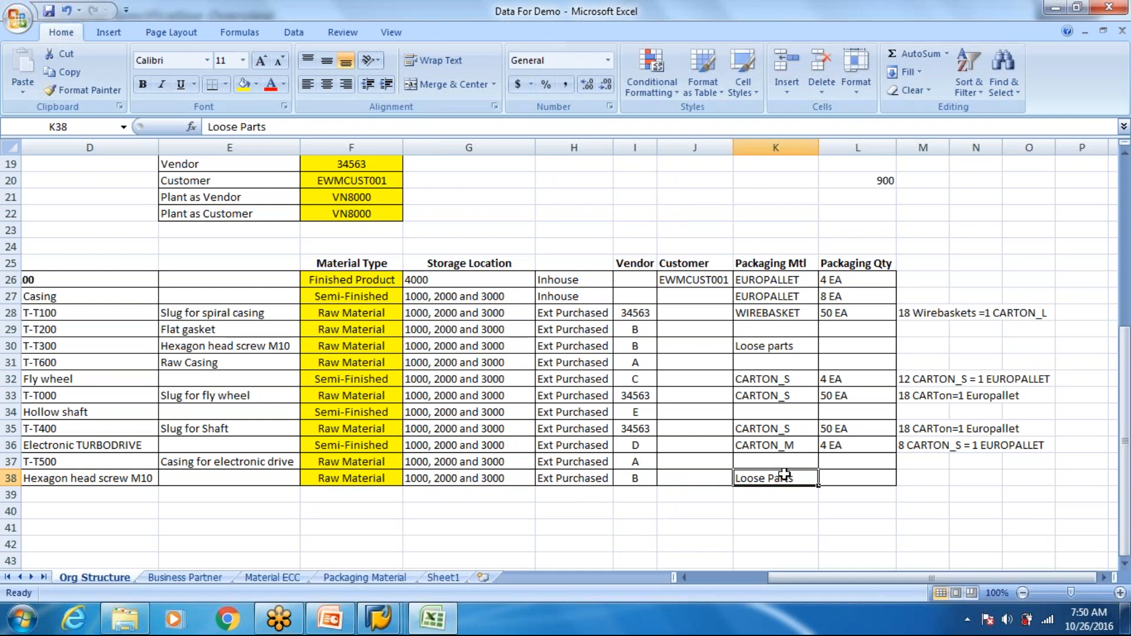
# - Examine the packaging materials, quantities and conversion notes across the bill of materials, including the components without packaging
pyautogui.moveTo(770, 283); pyautogui.dragTo(1026, 317)
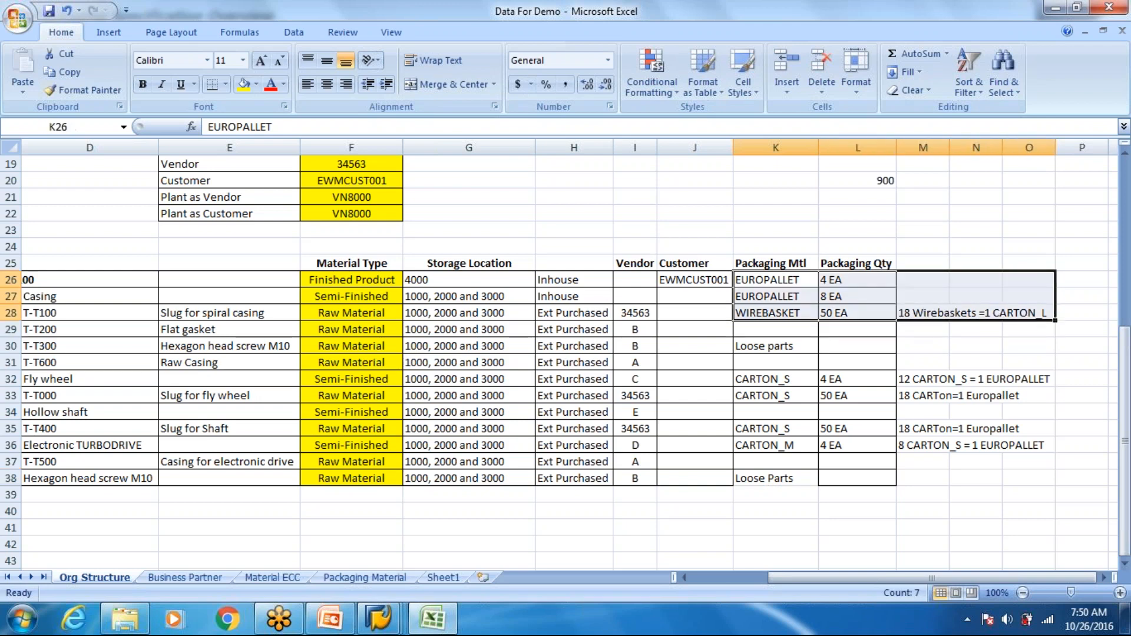
pyautogui.click(769, 333)
pyautogui.click(768, 379)
pyautogui.click(770, 396)
pyautogui.click(774, 428)
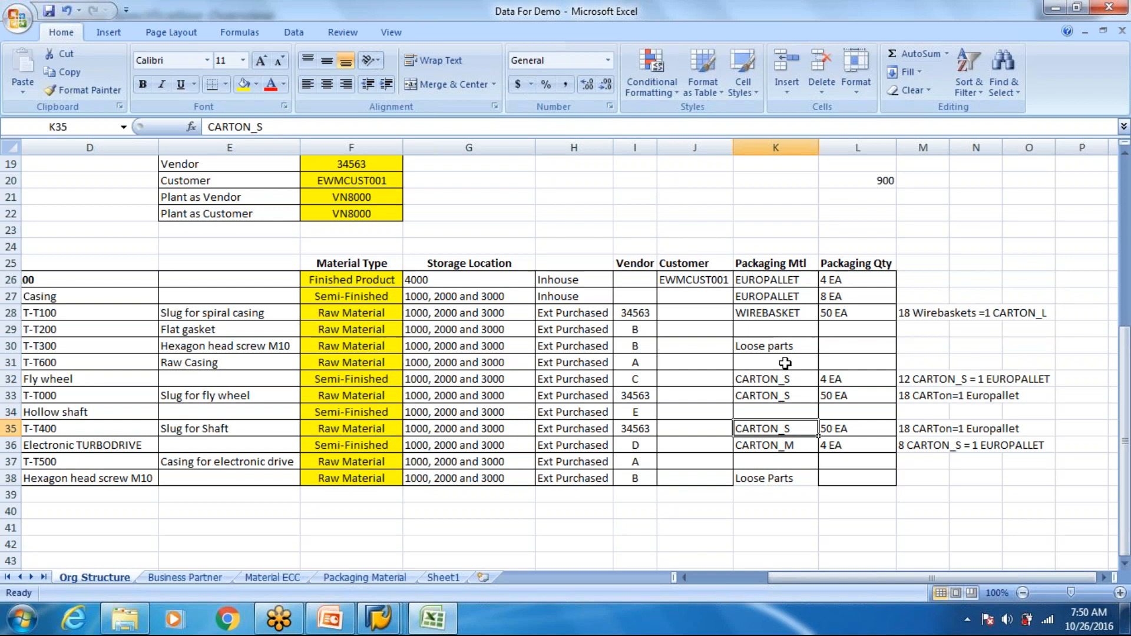
pyautogui.moveTo(785, 363); pyautogui.dragTo(971, 467)
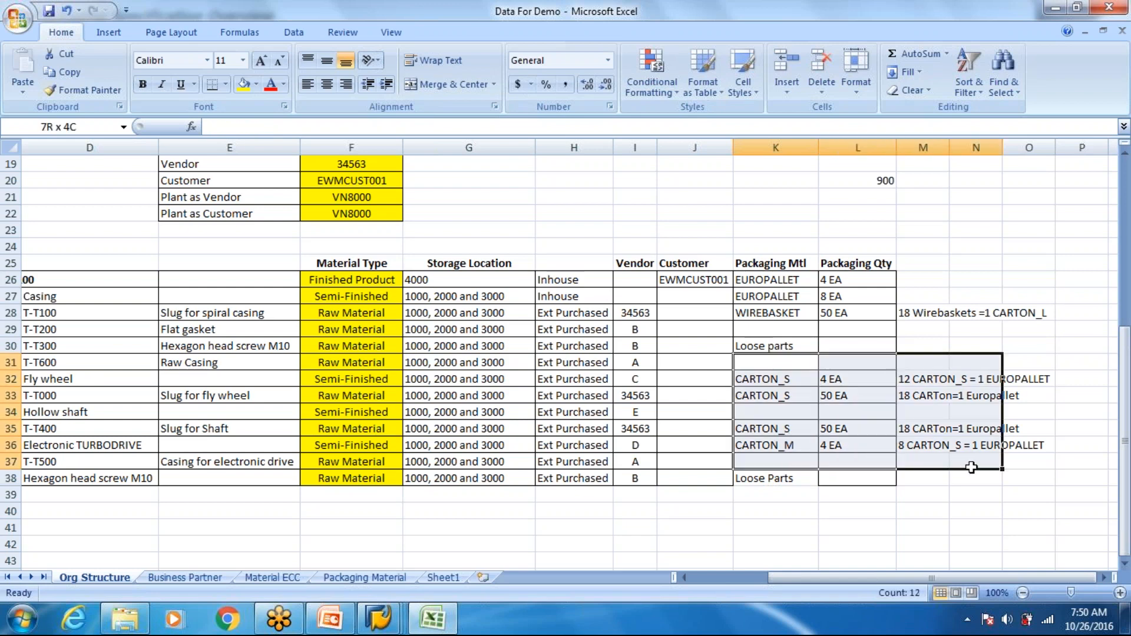
pyautogui.moveTo(771, 329); pyautogui.dragTo(953, 330)
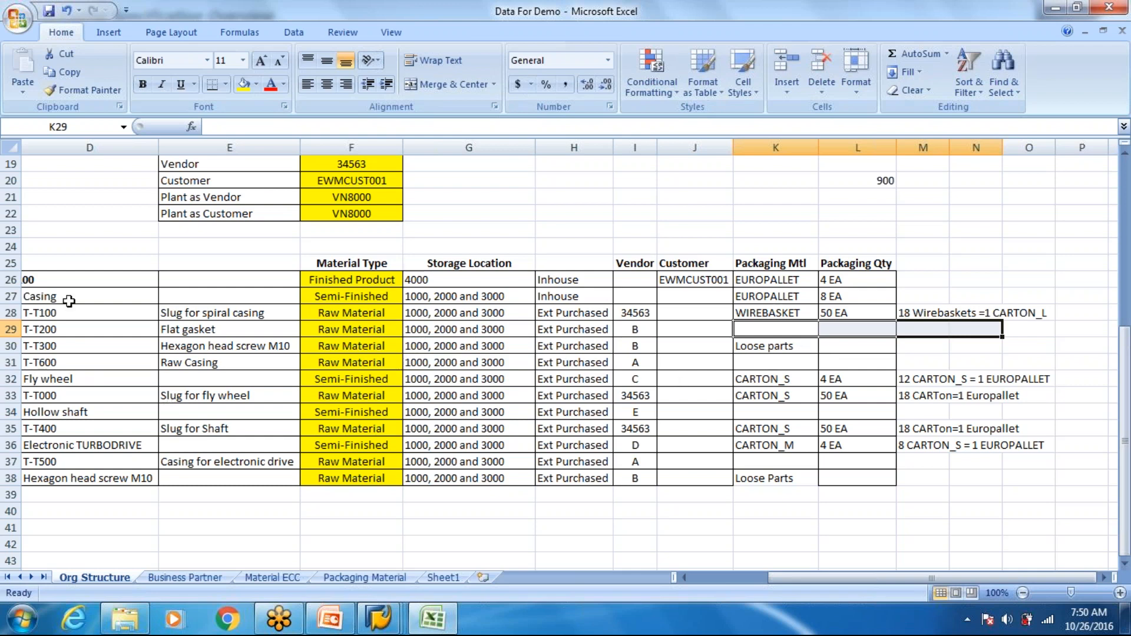
pyautogui.click(793, 454)
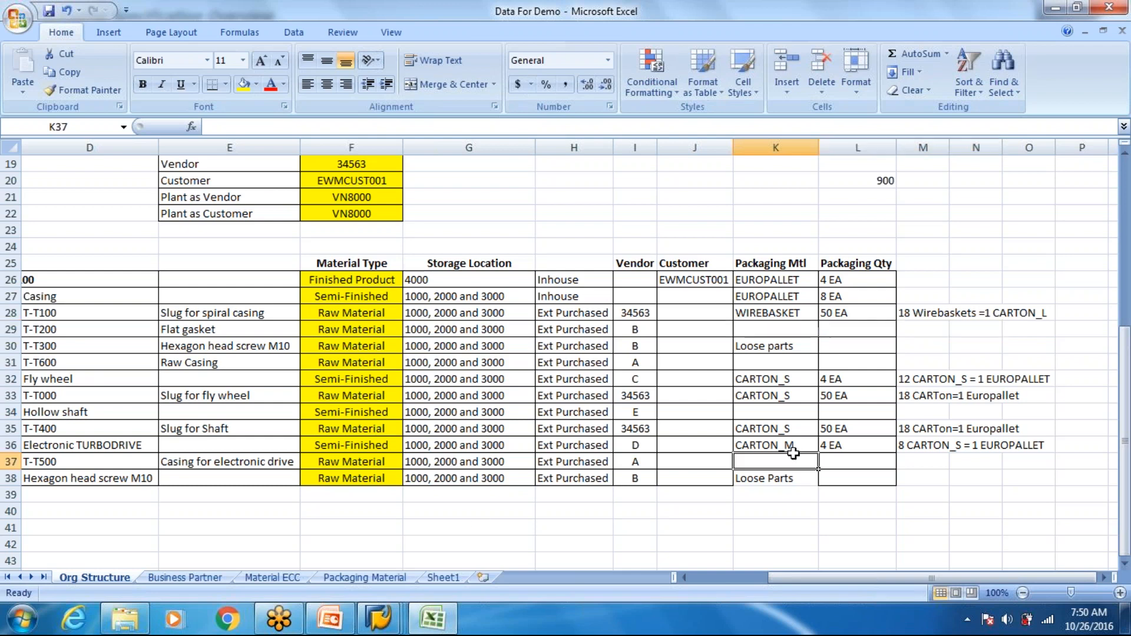
pyautogui.moveTo(793, 452); pyautogui.dragTo(784, 375)
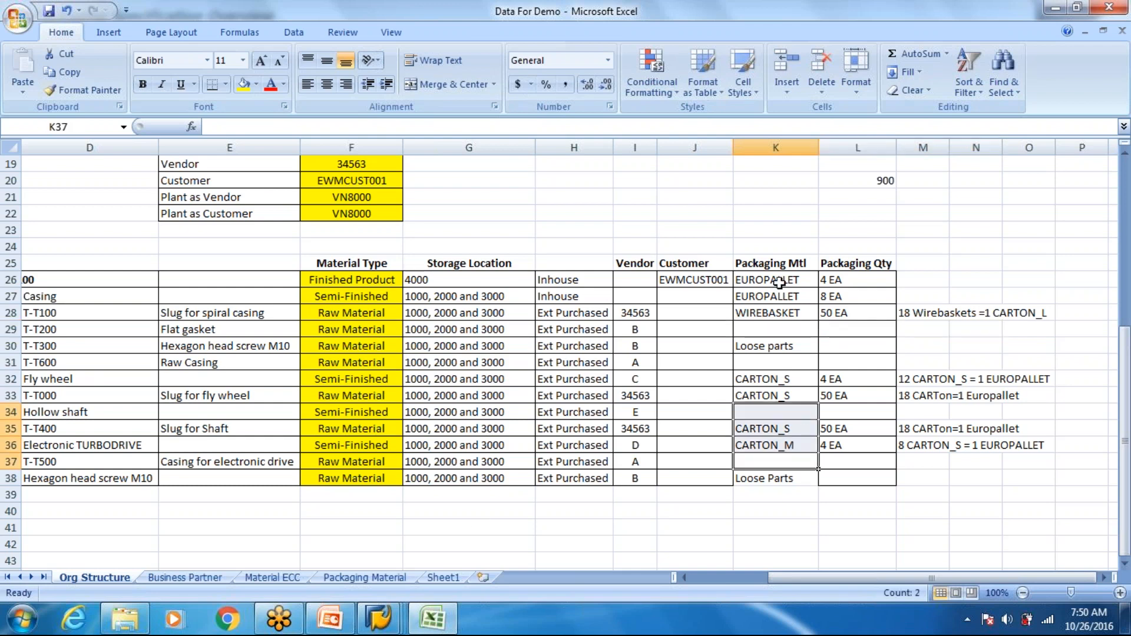
pyautogui.moveTo(779, 281); pyautogui.dragTo(772, 315)
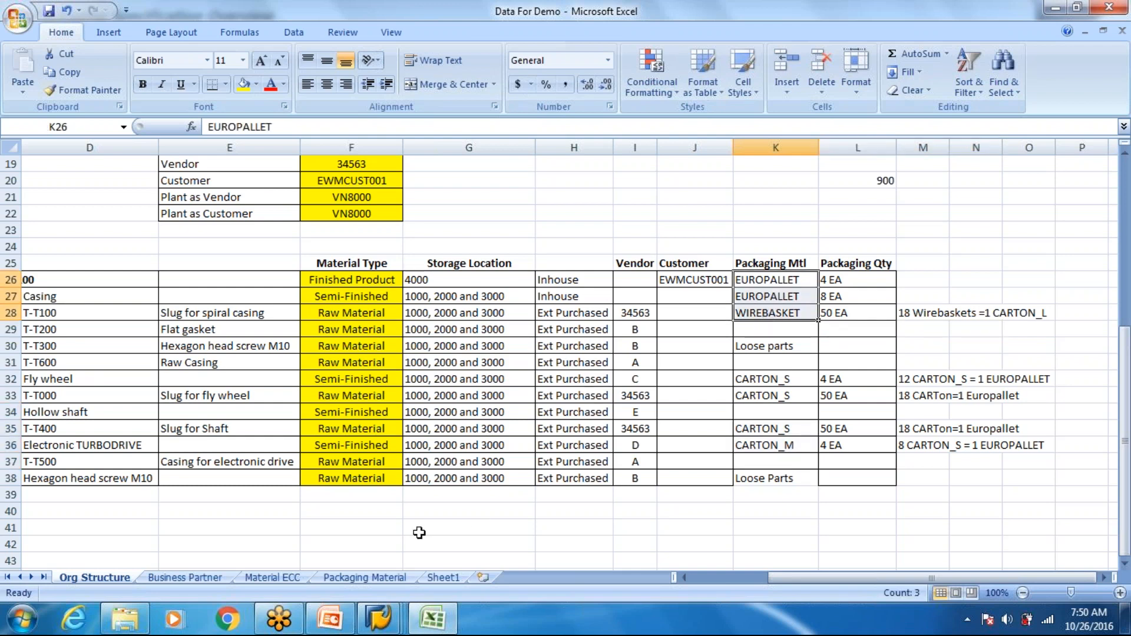
# - Review which bill of materials components are externally purchased and which vendors supply them
pyautogui.moveTo(772, 574); pyautogui.dragTo(724, 577)
pyautogui.moveTo(706, 318); pyautogui.dragTo(722, 478)
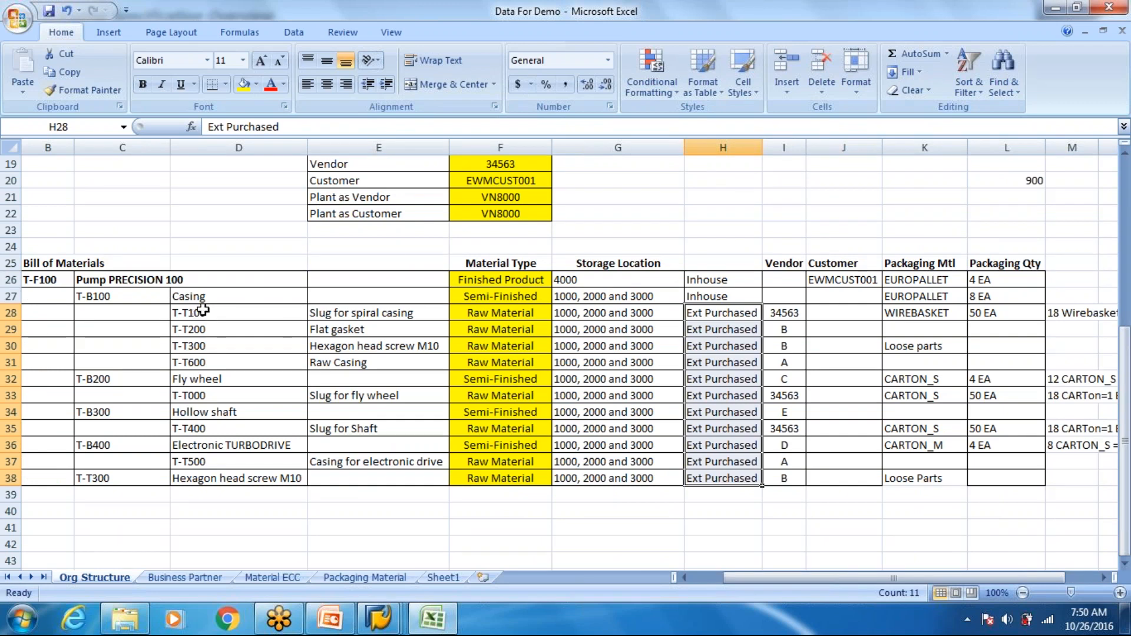
pyautogui.moveTo(203, 310); pyautogui.dragTo(226, 478)
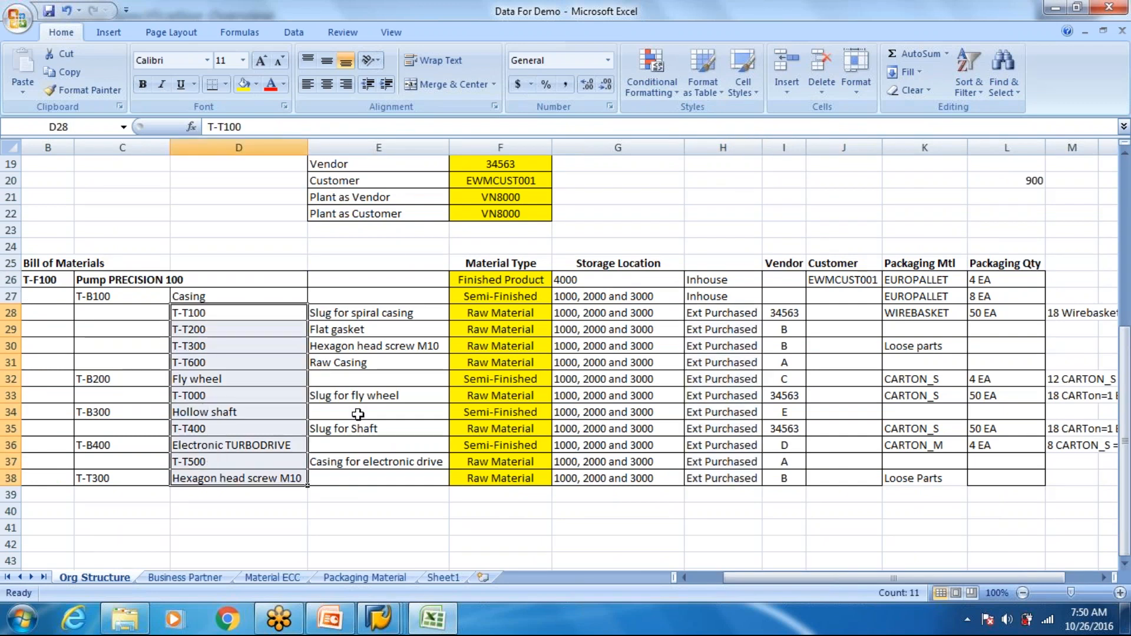
pyautogui.moveTo(695, 347); pyautogui.dragTo(701, 432)
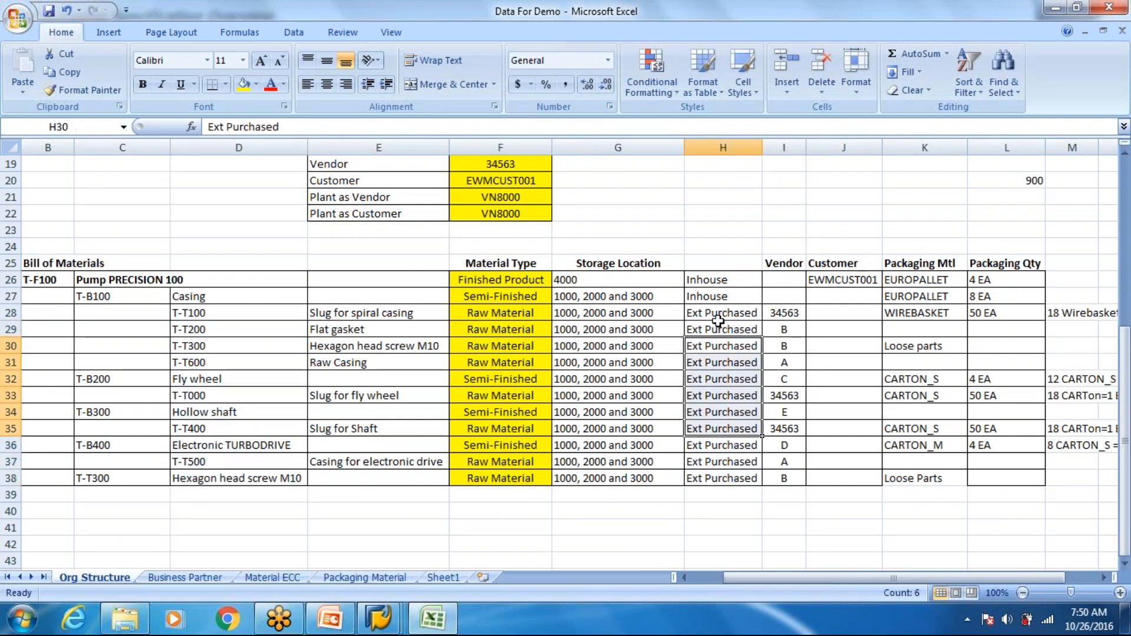
pyautogui.moveTo(719, 308); pyautogui.dragTo(787, 448)
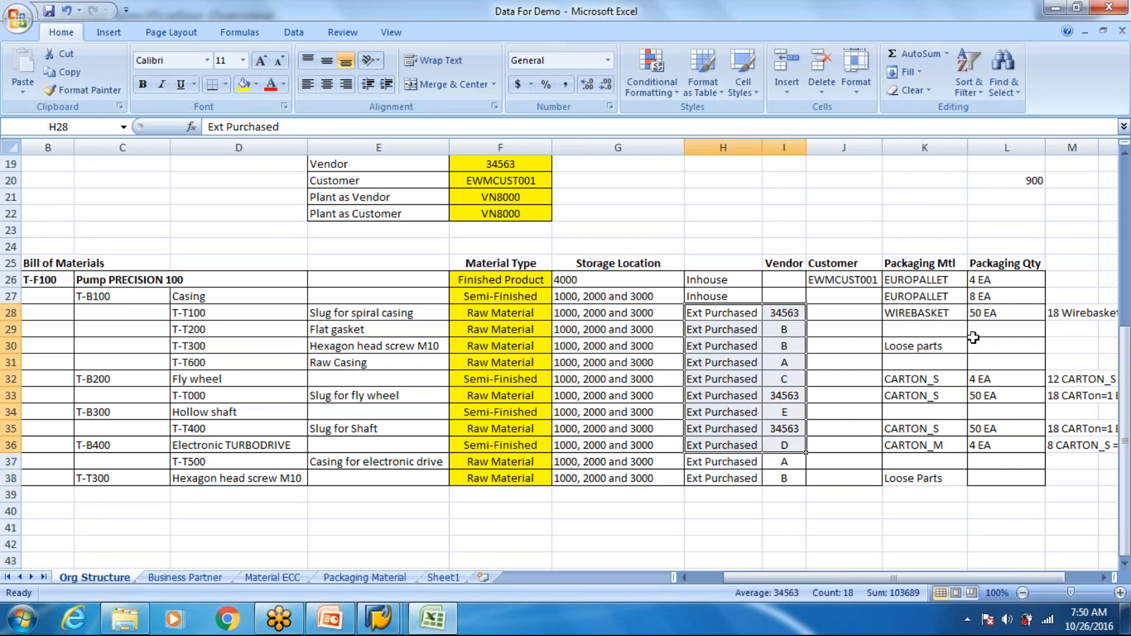
# - Compare the components' vendors with their packaging materials, quantities and blank packaging entries
pyautogui.click(943, 312)
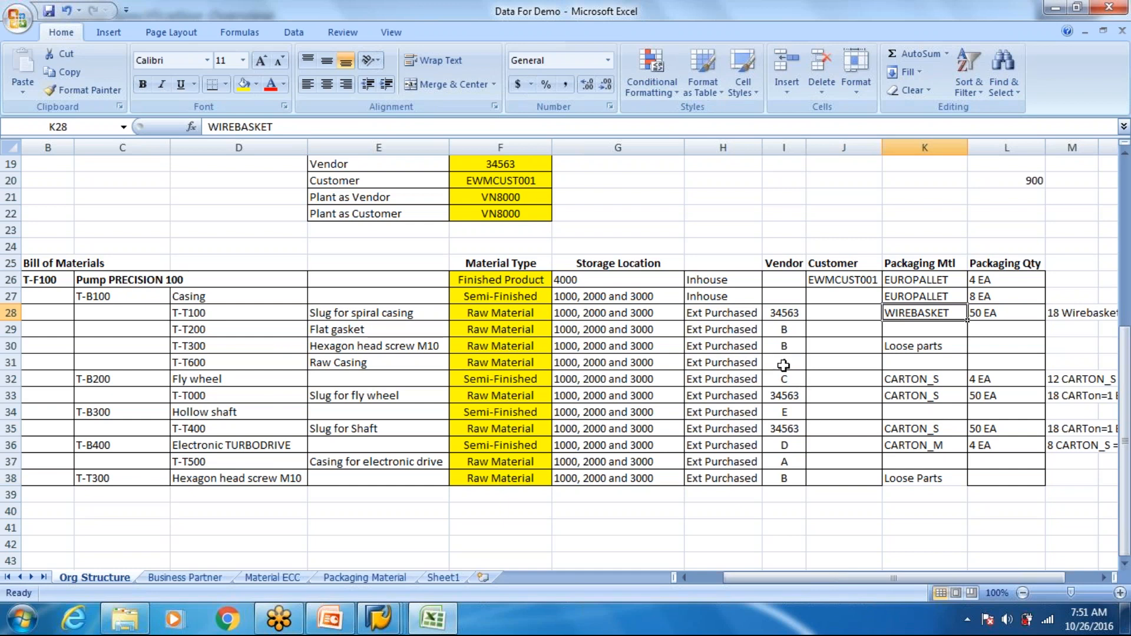
pyautogui.click(786, 331)
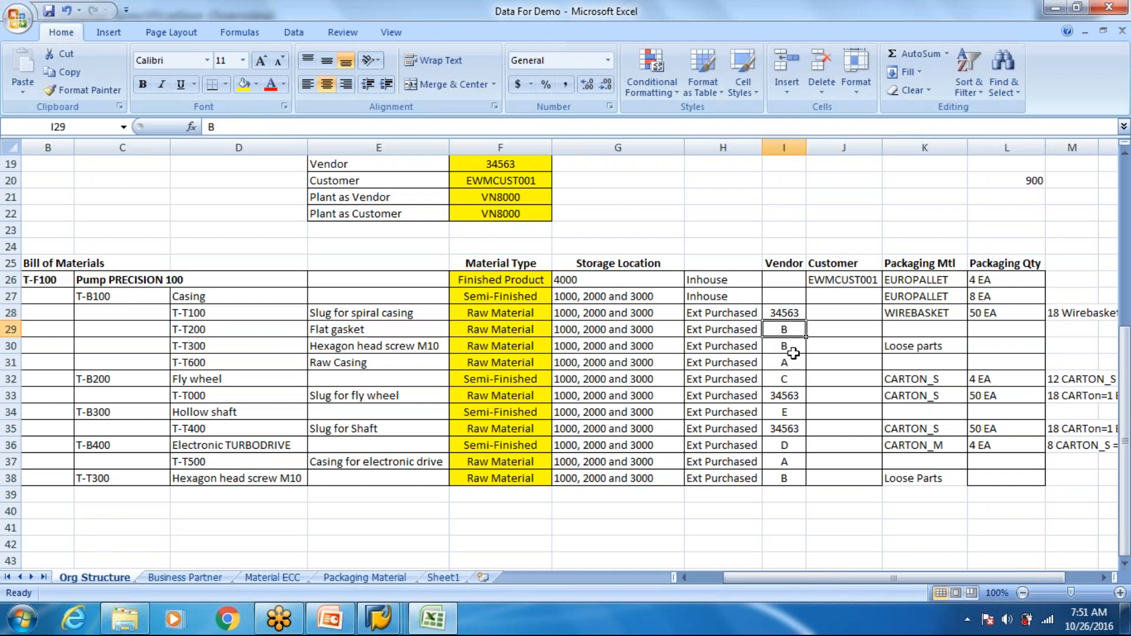
pyautogui.click(784, 362)
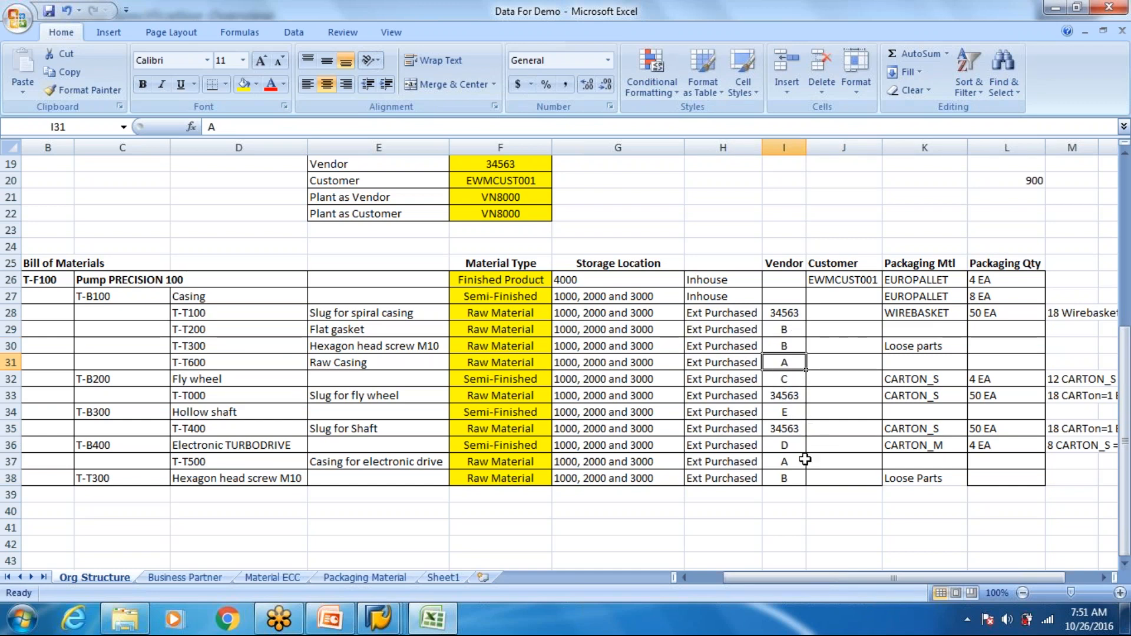
pyautogui.moveTo(948, 333); pyautogui.dragTo(1009, 448)
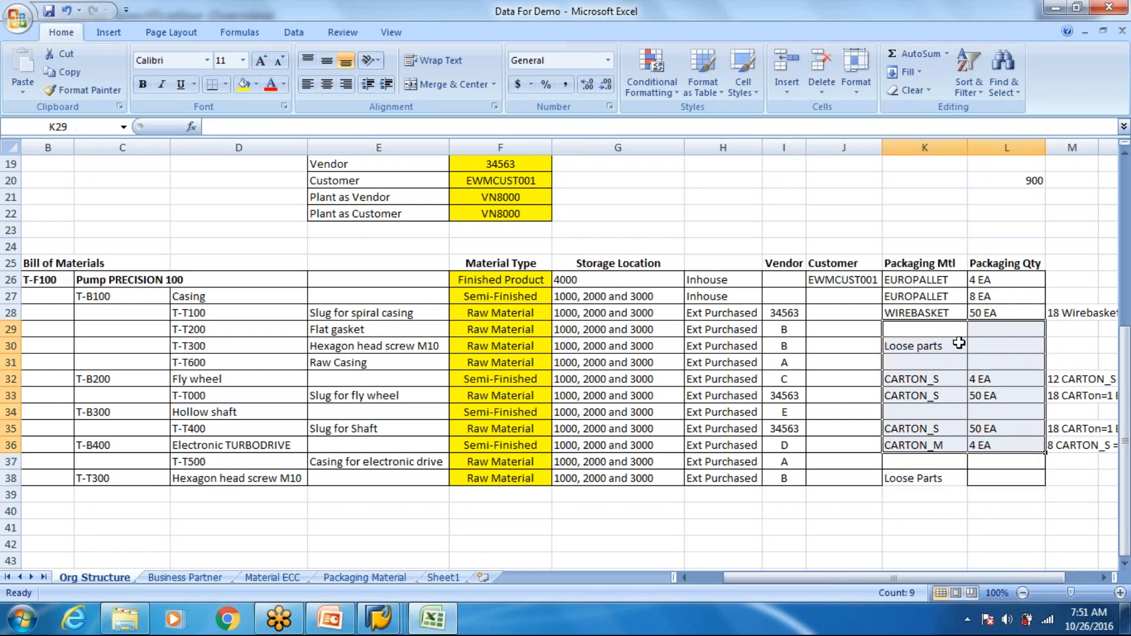
pyautogui.moveTo(959, 333); pyautogui.dragTo(1062, 479)
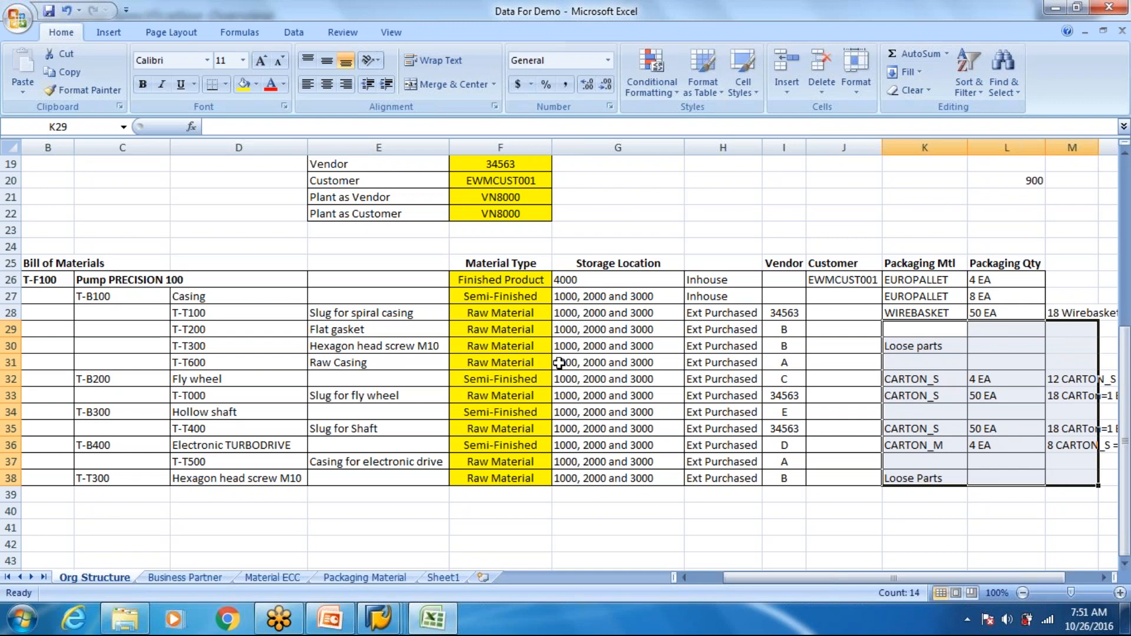
# - Check the finished pump's storage location and select its product code T-F100 in the bill of materials
pyautogui.click(229, 286)
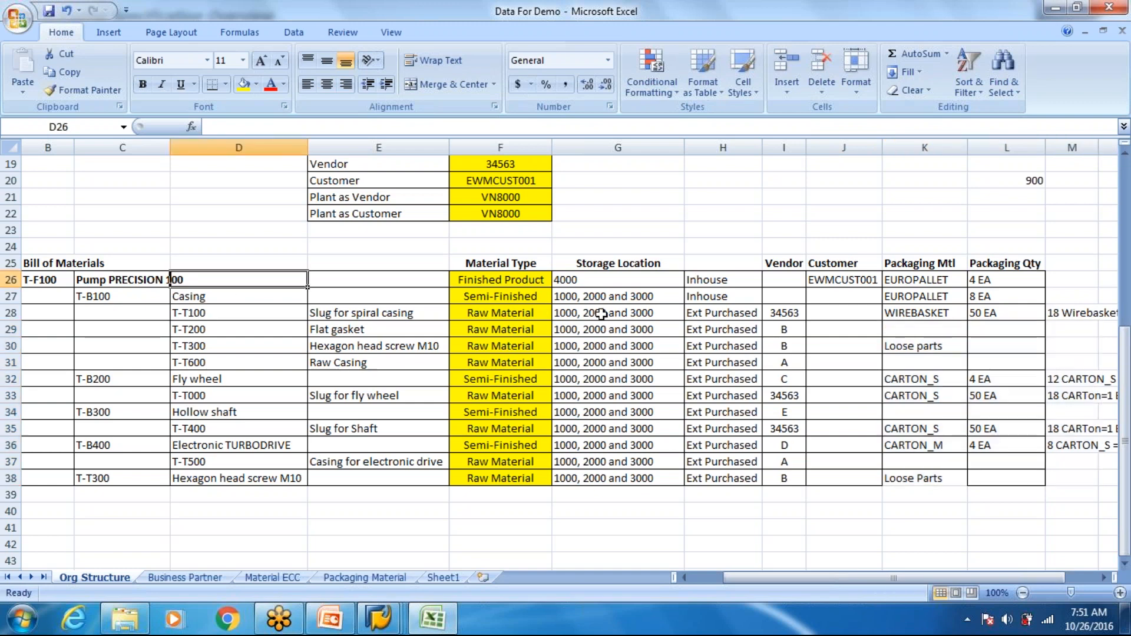
pyautogui.click(609, 285)
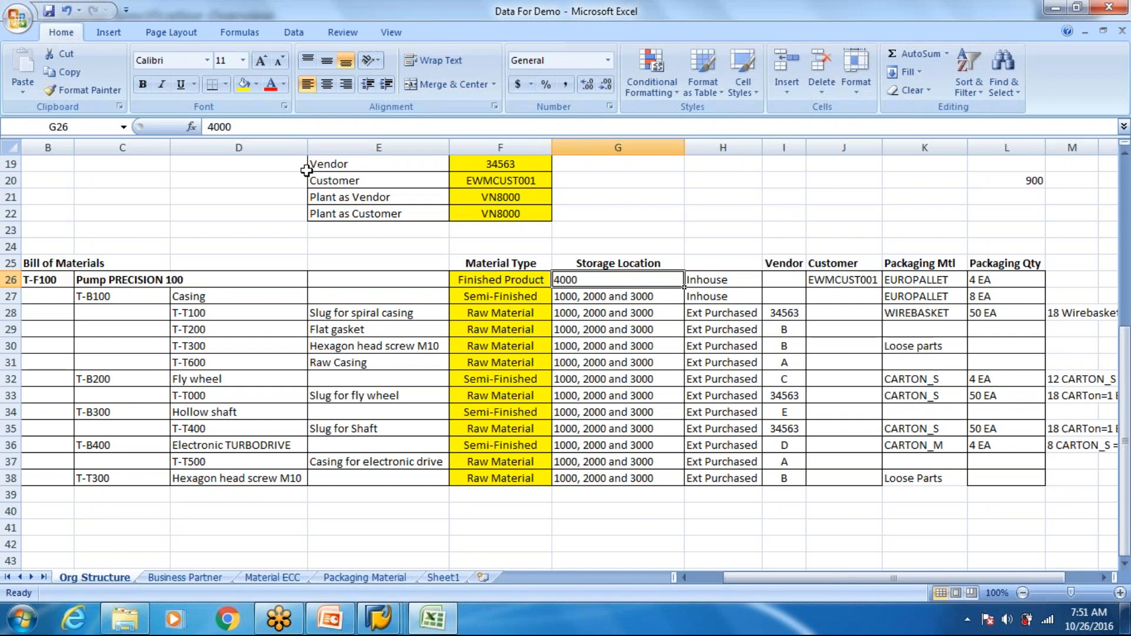
pyautogui.click(49, 278)
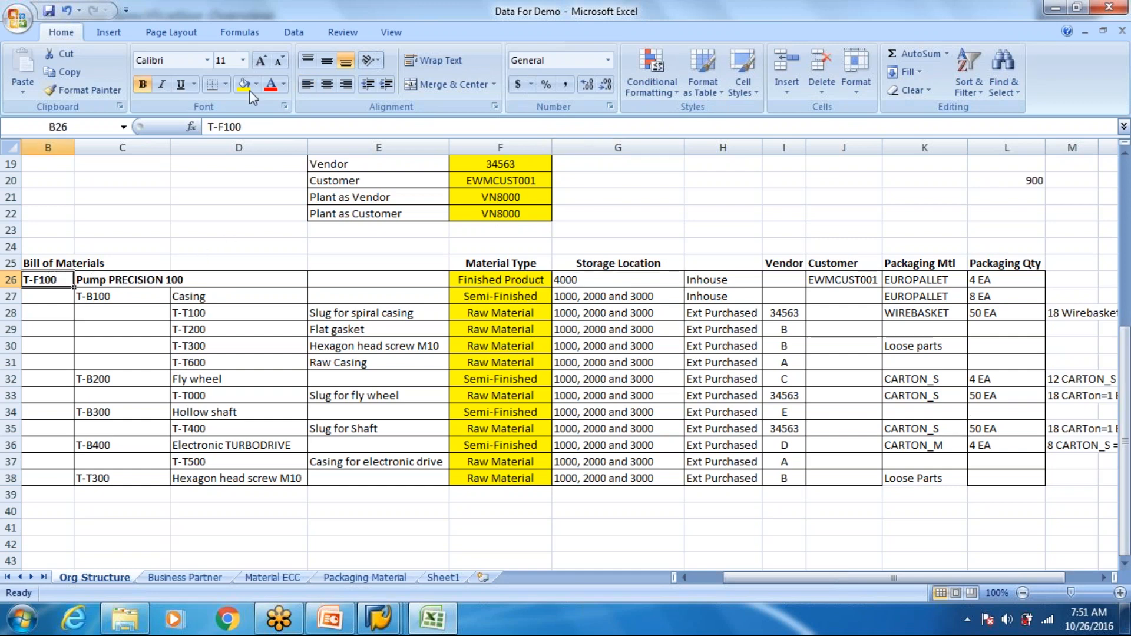
pyautogui.moveTo(242, 128); pyautogui.dragTo(207, 127)
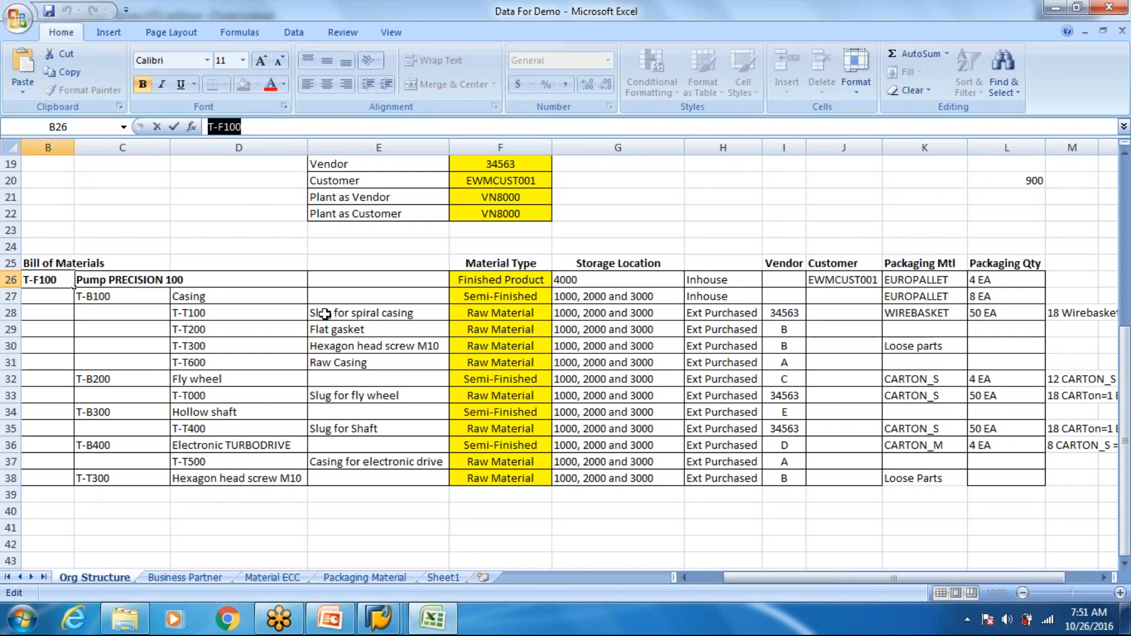
# - Switch to SAP, set the new packaging specification's PS group to SAP and widen the Description column
pyautogui.hotkey('alt', 'Tab')
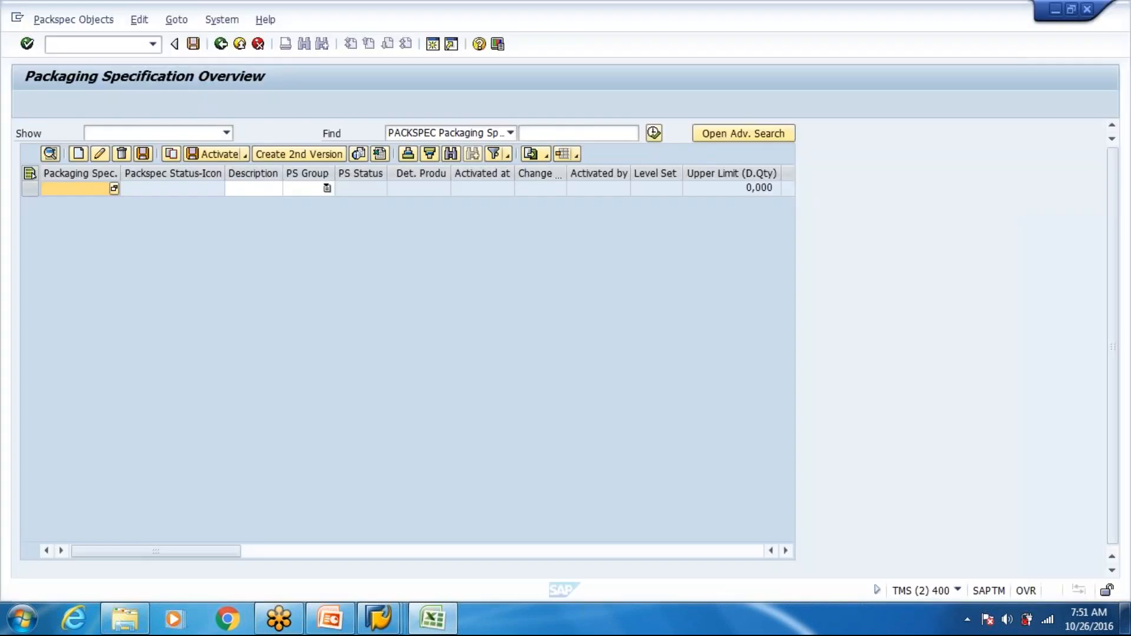
pyautogui.click(326, 188)
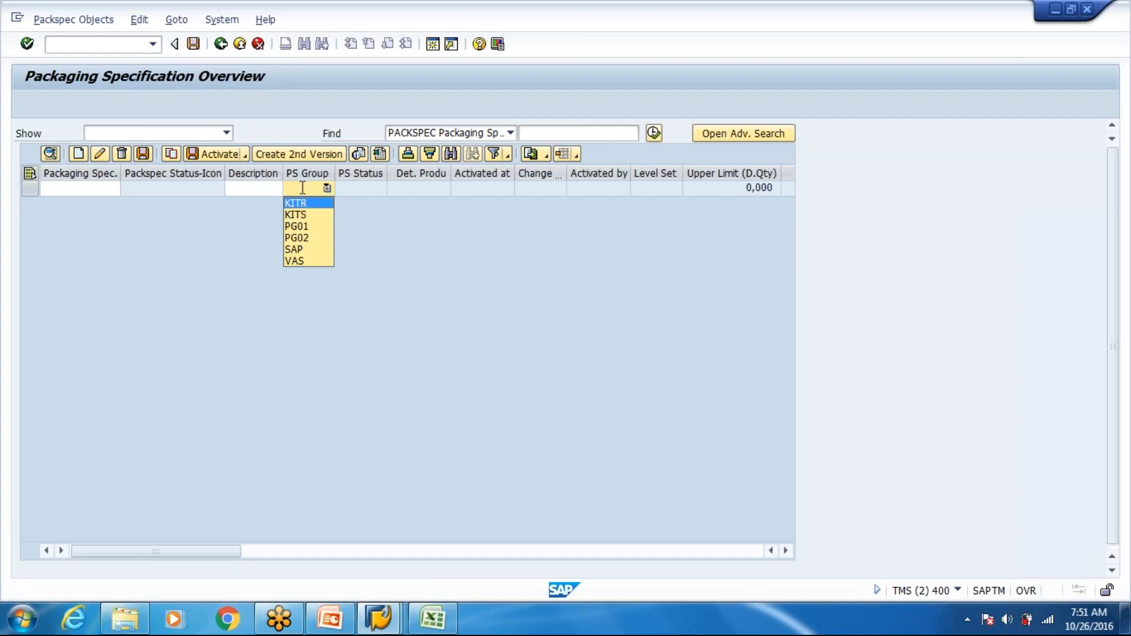
pyautogui.click(304, 252)
pyautogui.moveTo(284, 174); pyautogui.dragTo(400, 162)
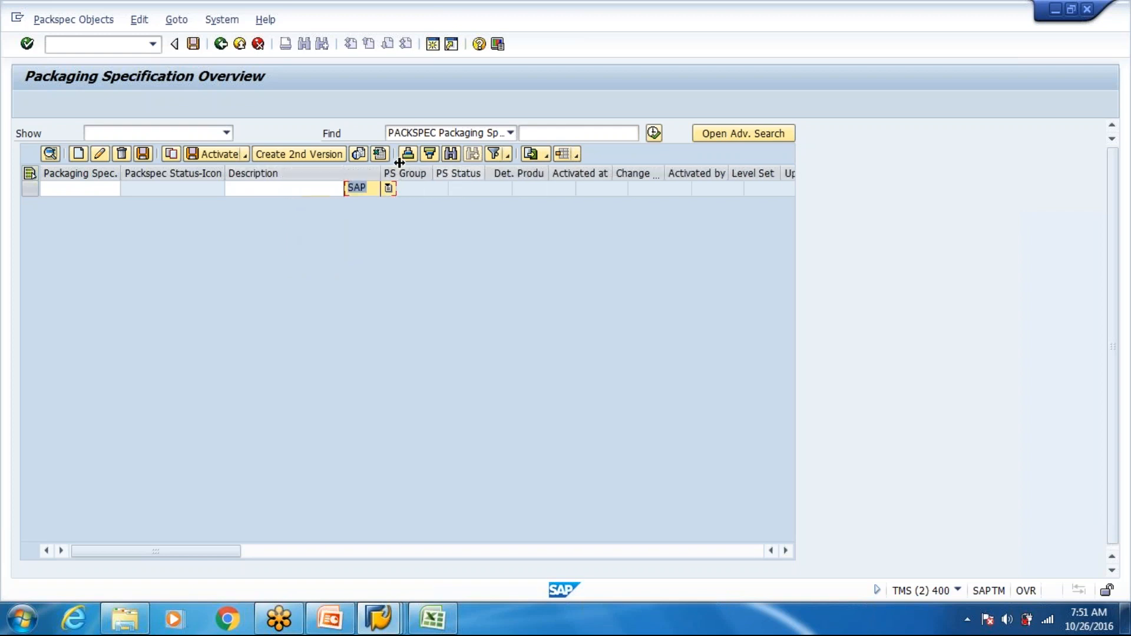
# - Create the packaging specification with the description "Packaging Specification for T-F100"
pyautogui.click(321, 189)
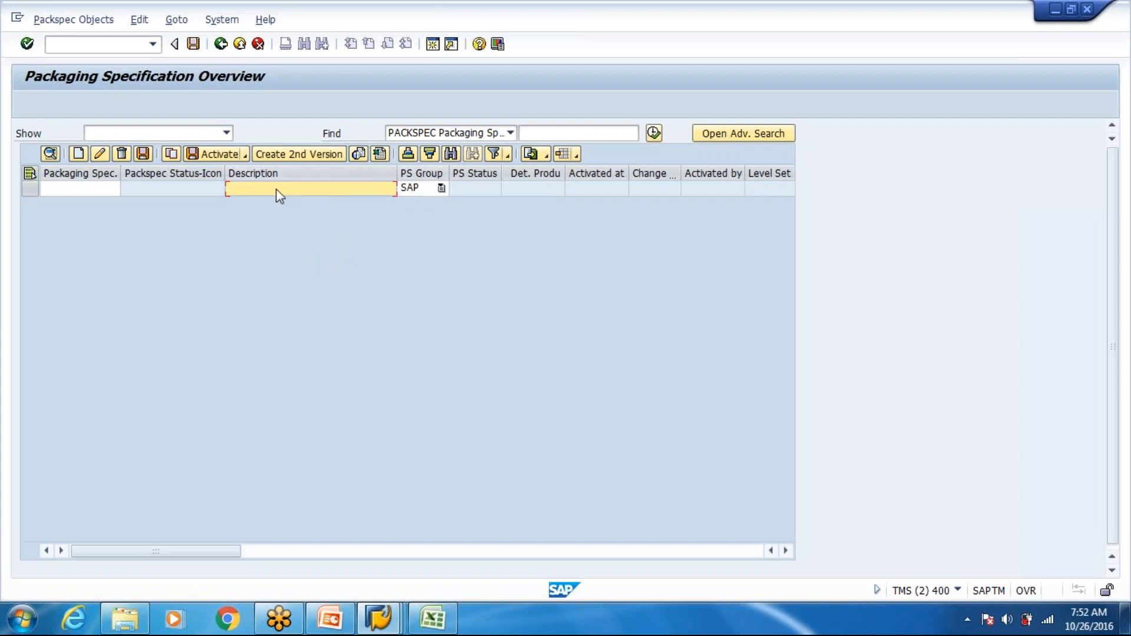
pyautogui.write('Packaging Speci')
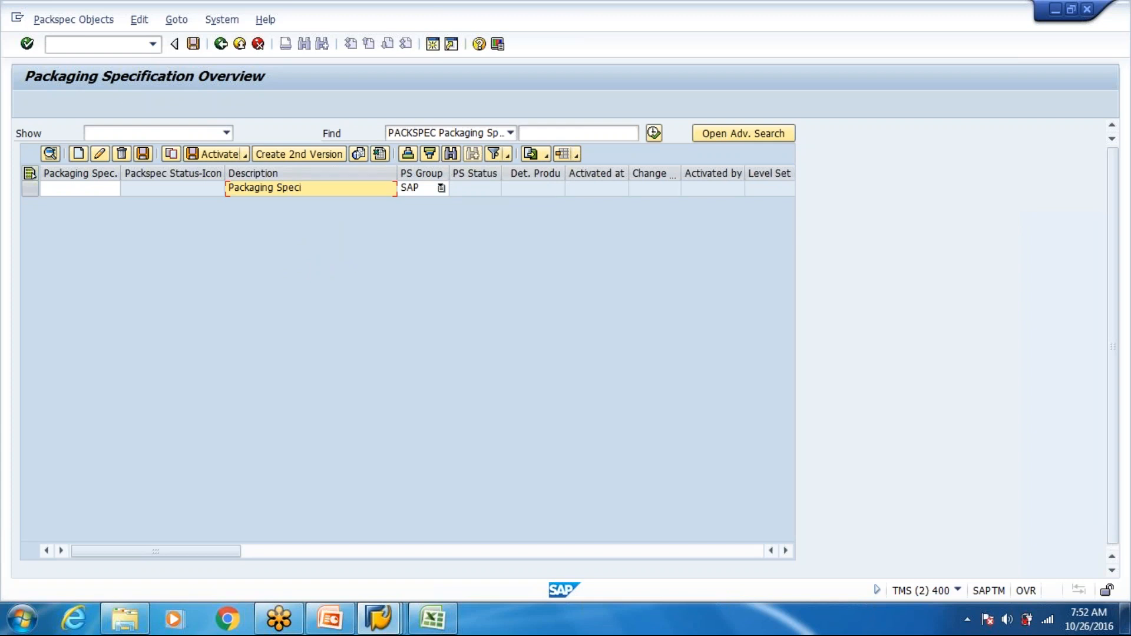
pyautogui.write('fication for T-F100')
pyautogui.press('Return')
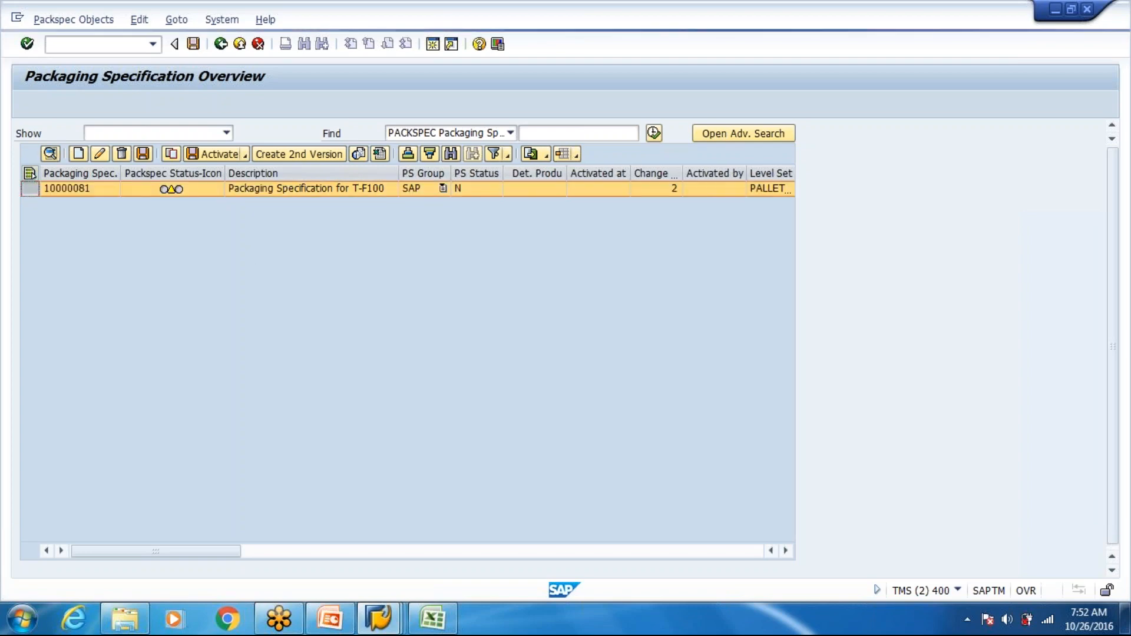
# - Open the new T-F100 packaging specification for changes and check the pump's packaging material in the Excel bill of materials
pyautogui.hotkey('alt', 'Tab')
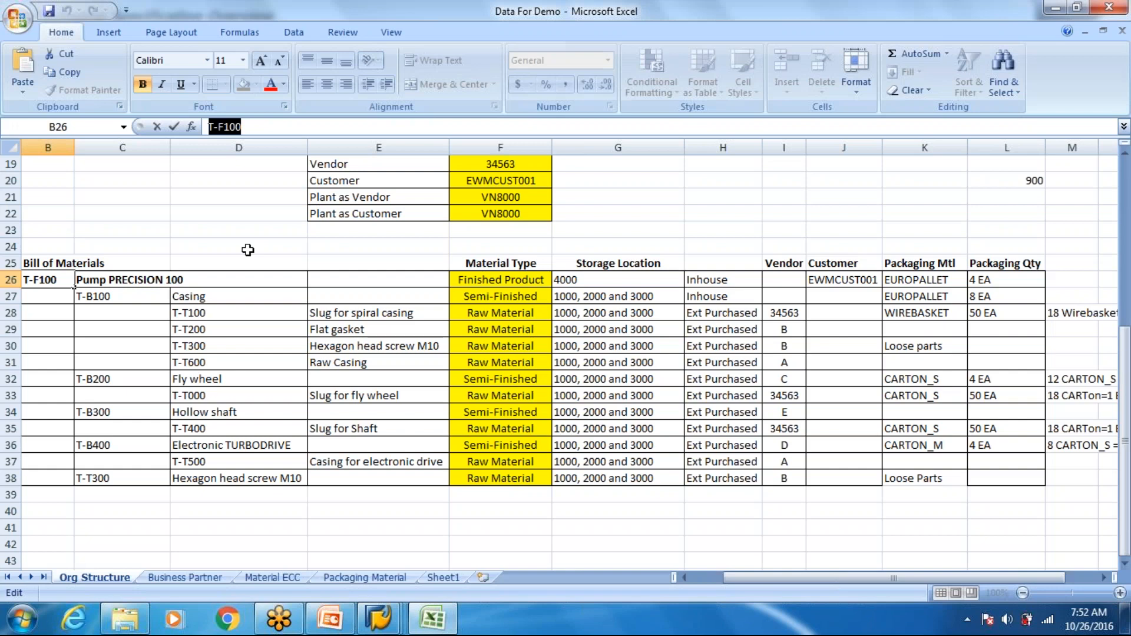
pyautogui.hotkey('alt', 'Tab')
pyautogui.hotkey('alt', 'Tab')
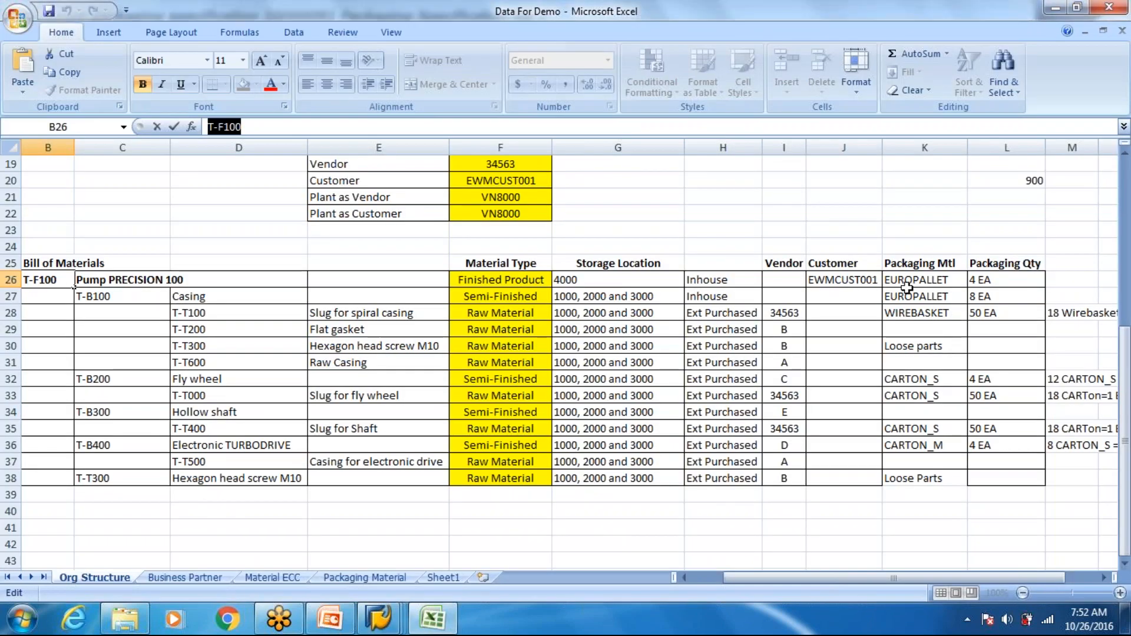
pyautogui.click(906, 290)
pyautogui.click(536, 280)
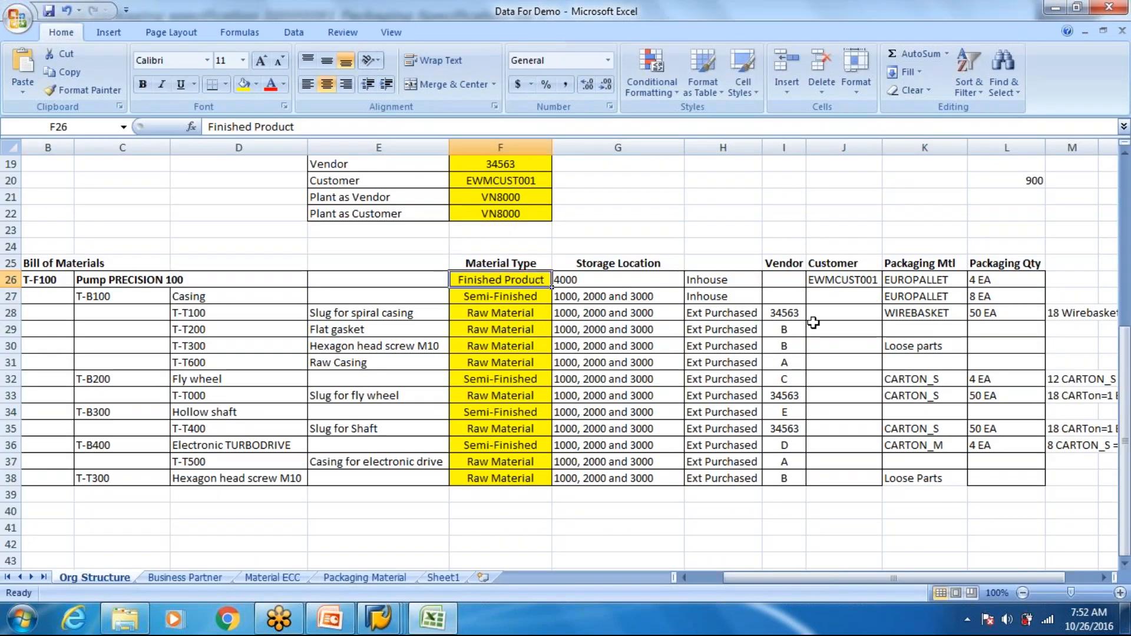
pyautogui.click(926, 283)
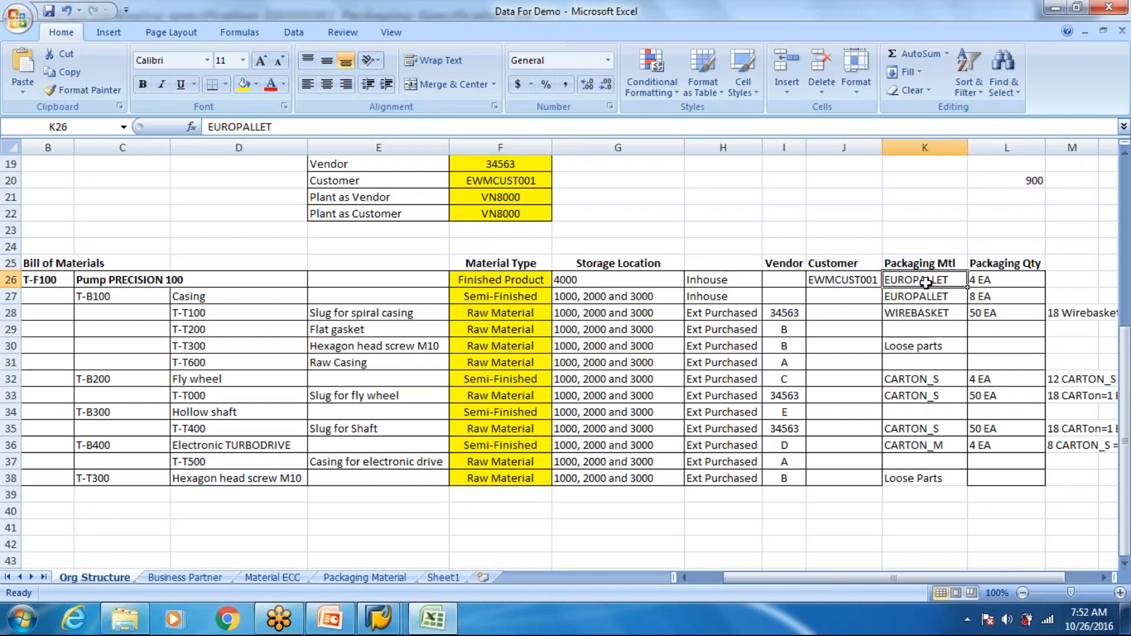
# - Enter product T-F100, copied from the Excel bill of materials, as the SAP packaging specification's content with quantity 1
pyautogui.hotkey('alt', 'Tab')
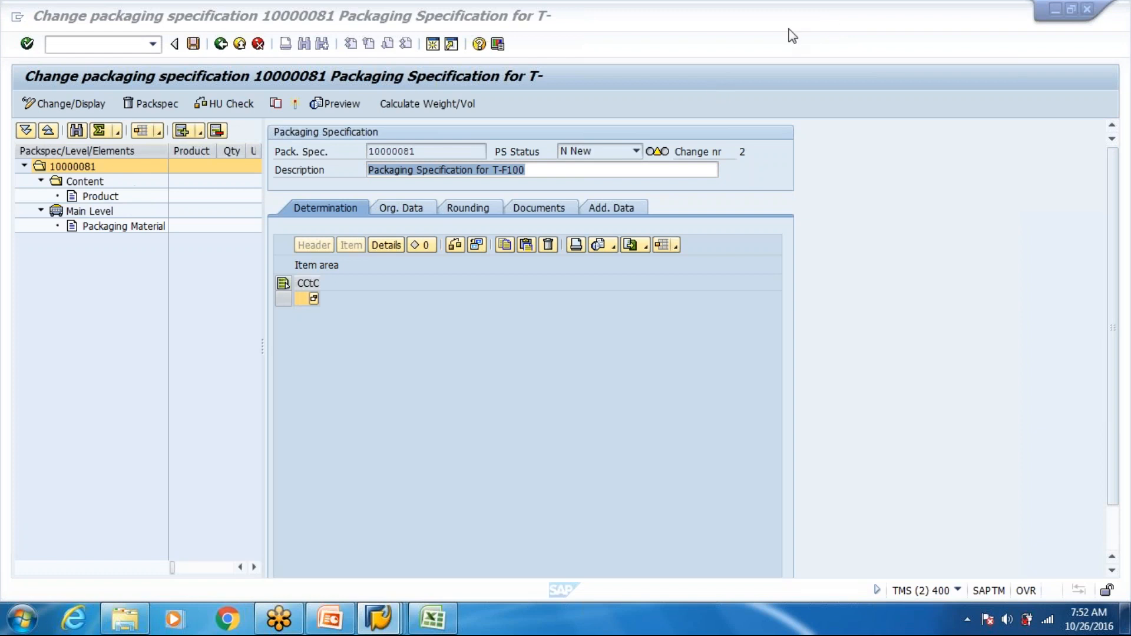
pyautogui.click(114, 200)
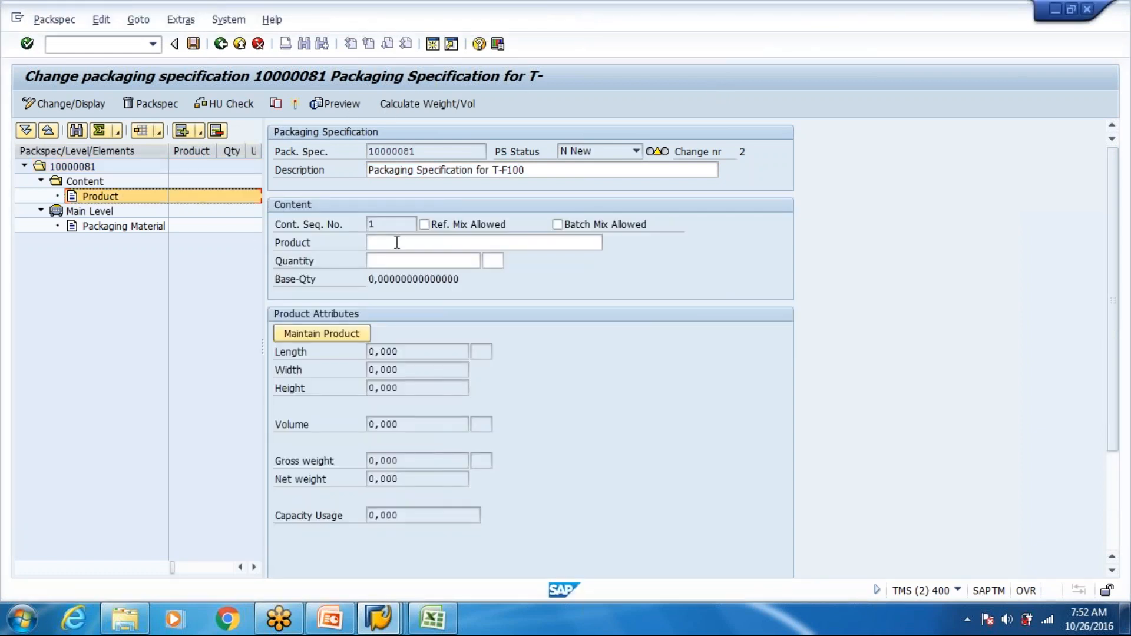
pyautogui.click(397, 243)
pyautogui.hotkey('alt', 'Tab')
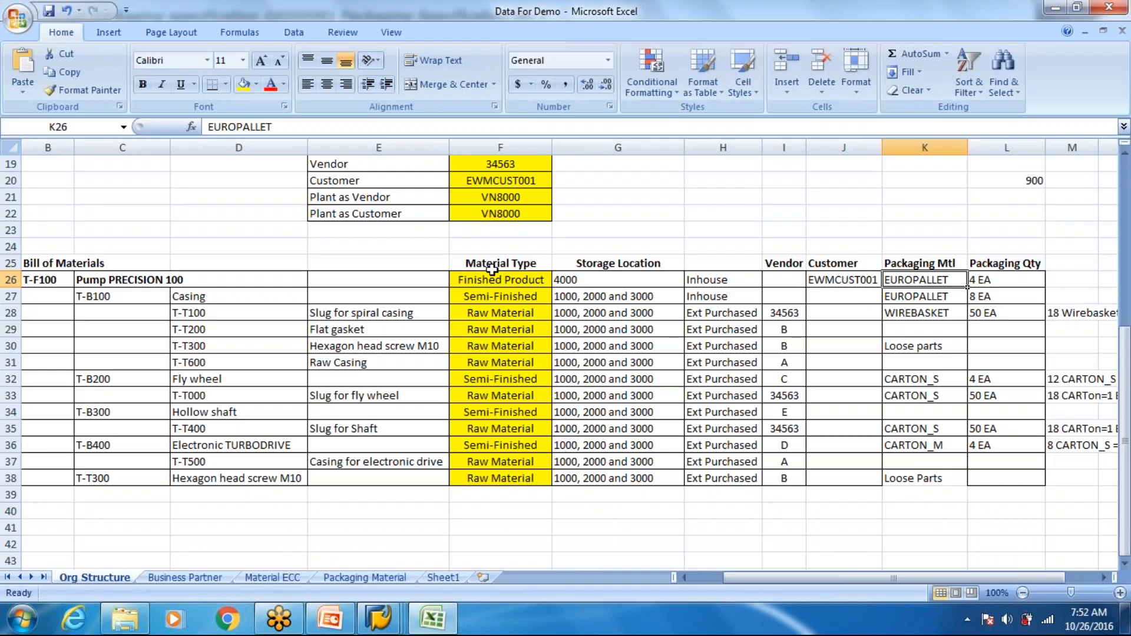
pyautogui.click(50, 279)
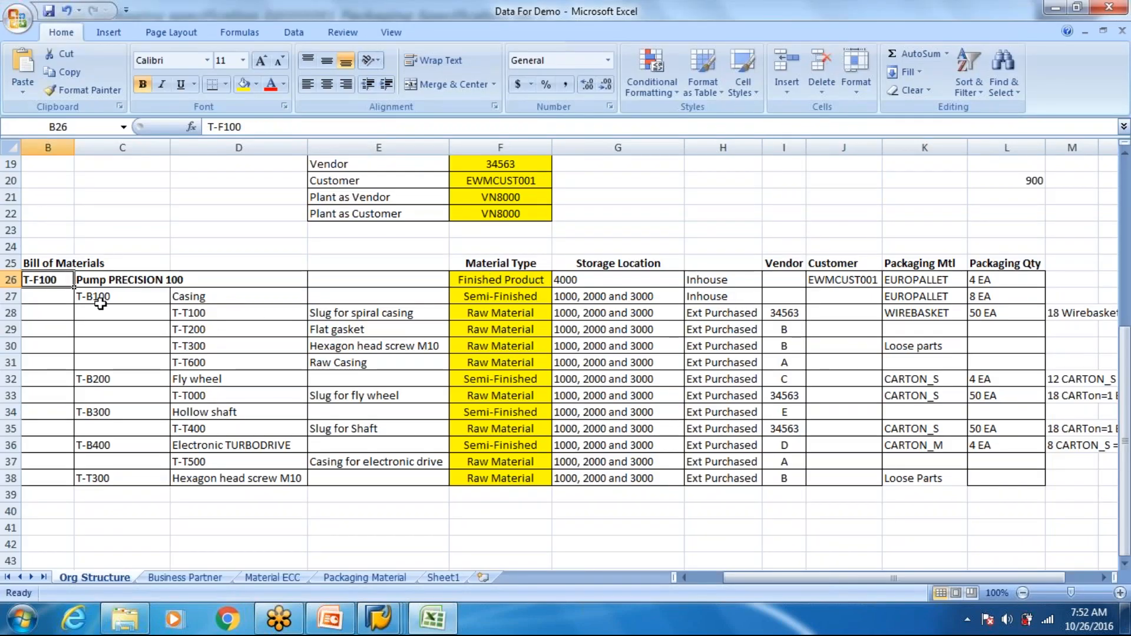
pyautogui.hotkey('ctrl', 'c')
pyautogui.hotkey('alt', 'Tab')
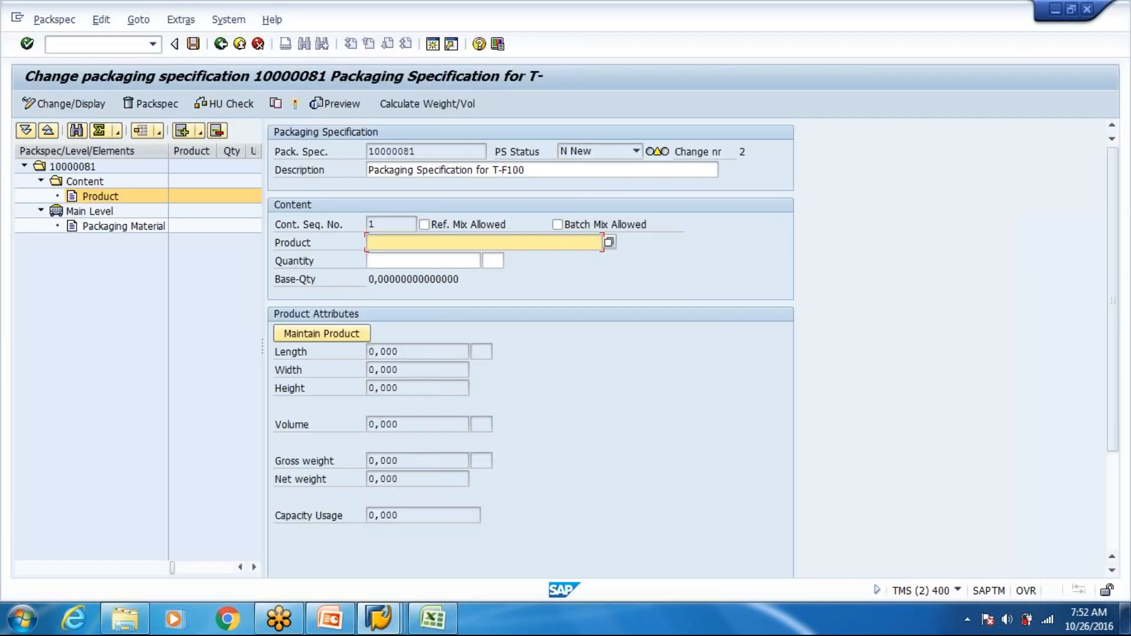
pyautogui.hotkey('ctrl', 'v')
pyautogui.press('Tab')
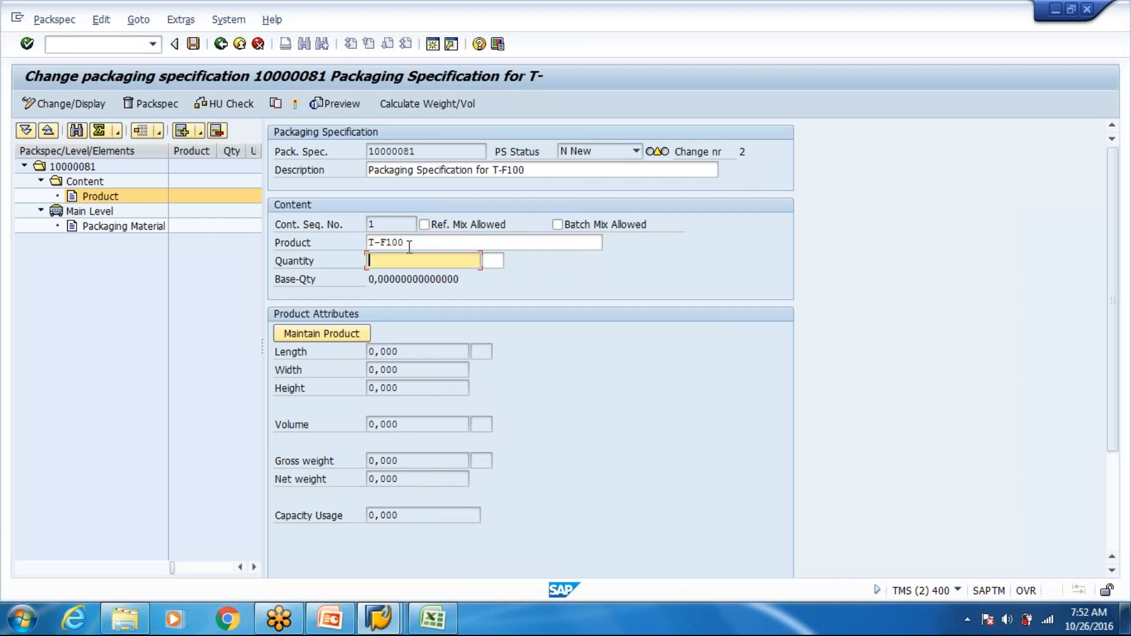
pyautogui.write('1')
pyautogui.press('Return')
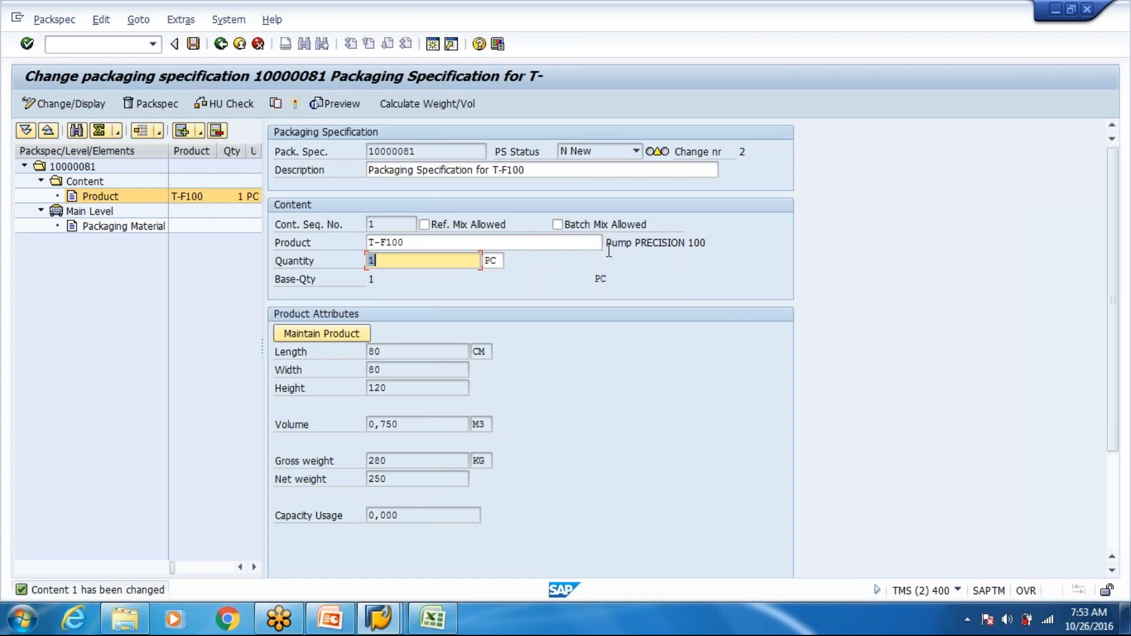
# - Check the pump's packaging quantity in Excel and set EUROPALLET as the main level's packaging material in SAP
pyautogui.click(132, 227)
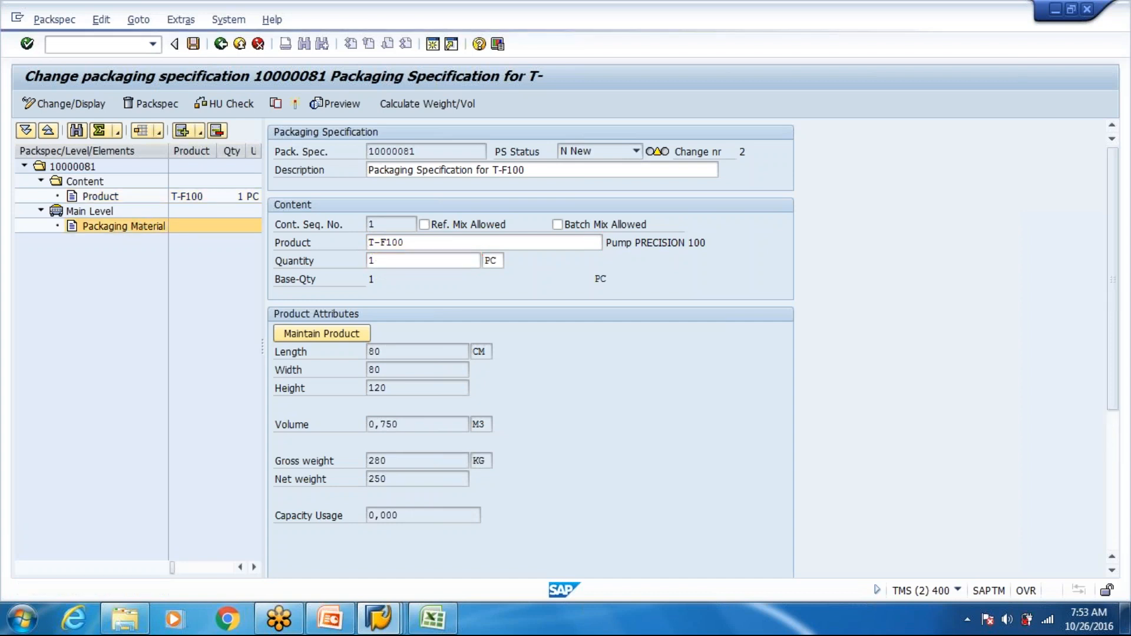
pyautogui.hotkey('alt', 'Tab')
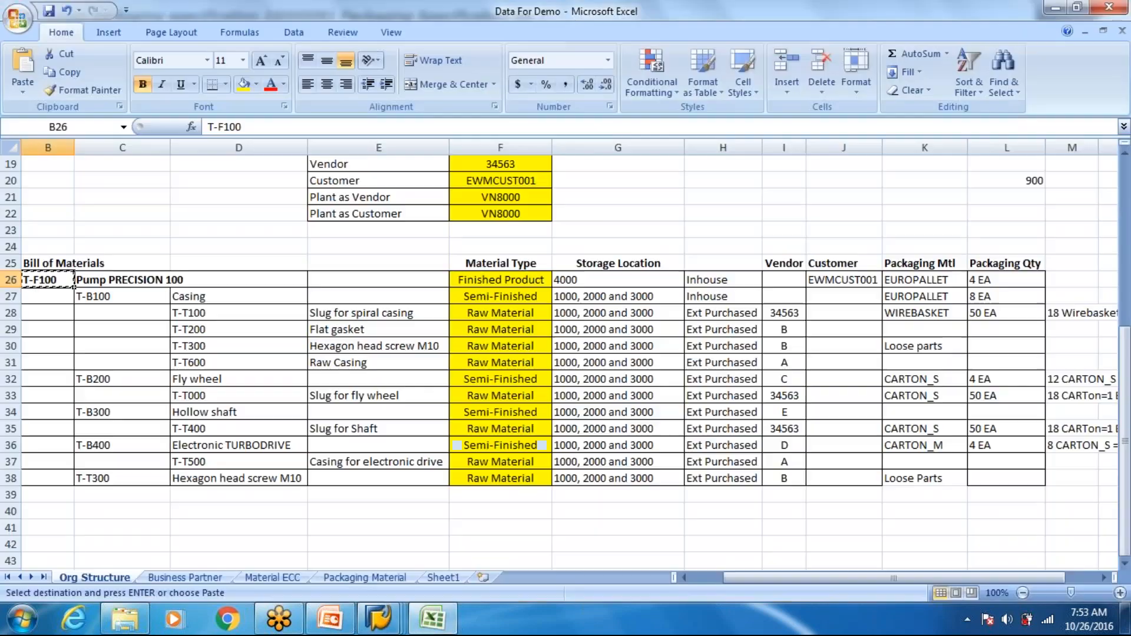
pyautogui.click(984, 284)
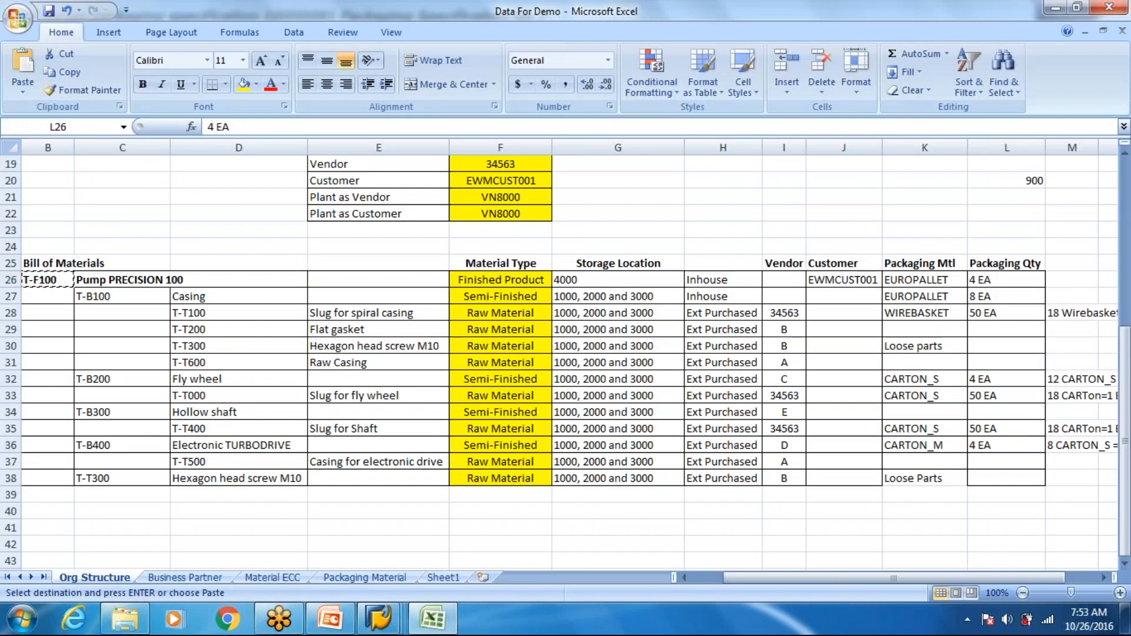
pyautogui.hotkey('alt', 'Tab')
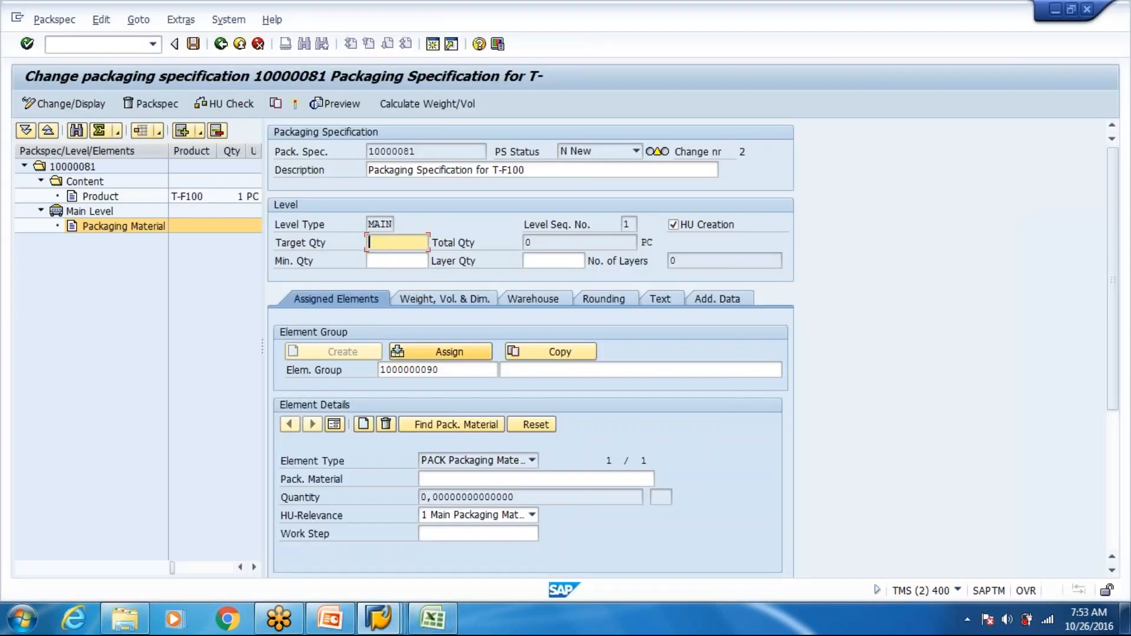
pyautogui.click(465, 478)
pyautogui.write('E')
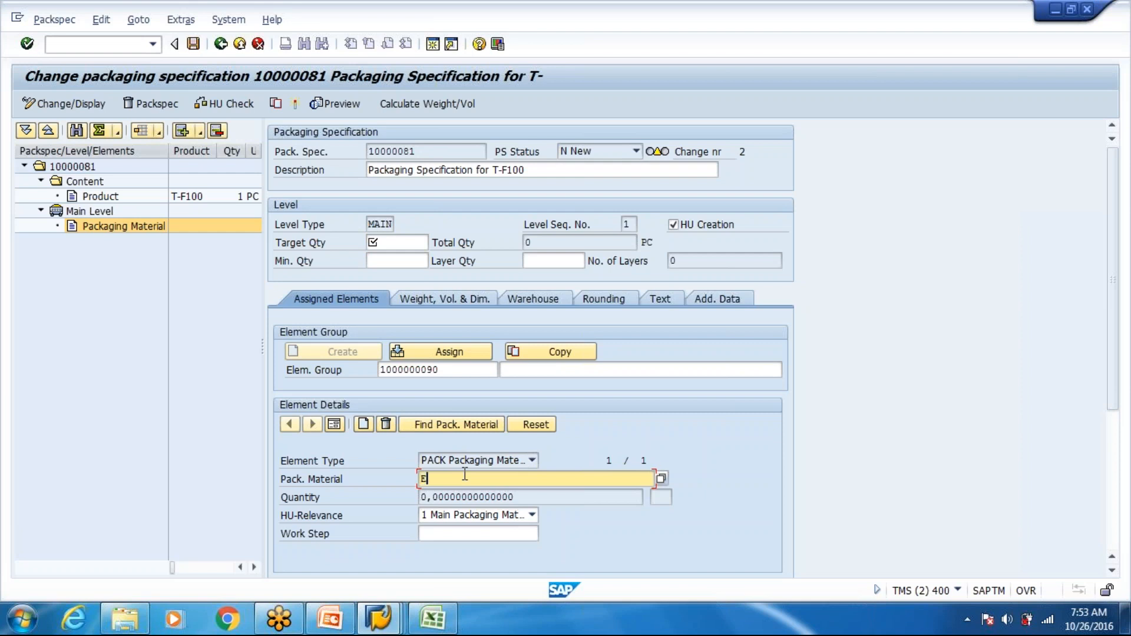
pyautogui.write('UROPALLET')
pyautogui.press('Return')
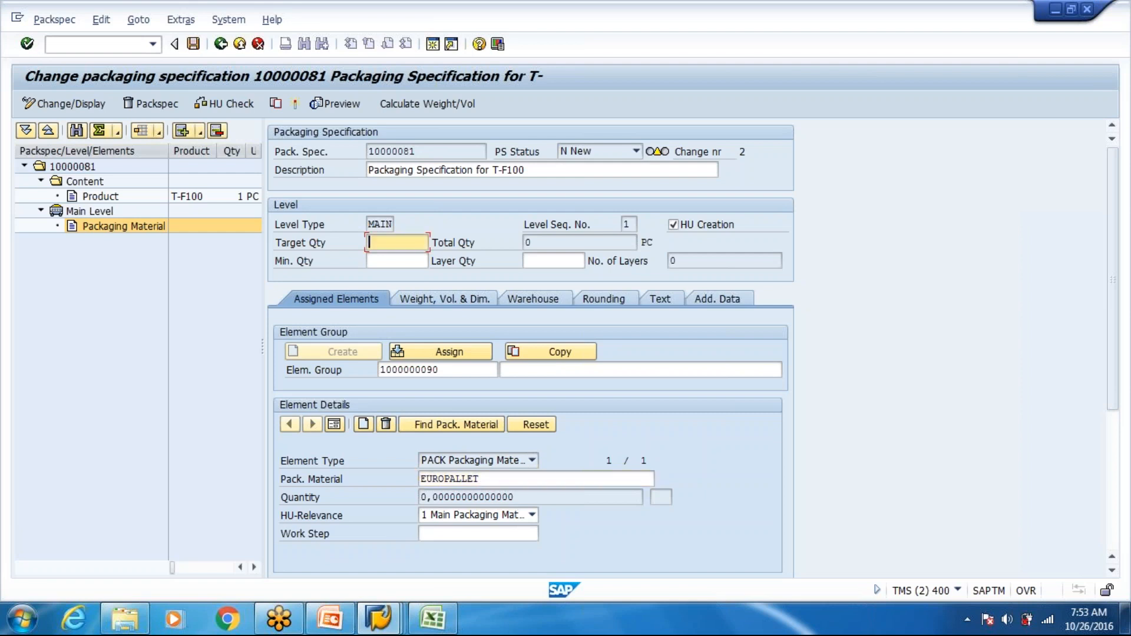
# - Set the main level's target quantity to 4 and accept the packaging material and element group warnings
pyautogui.write('4')
pyautogui.press('Return')
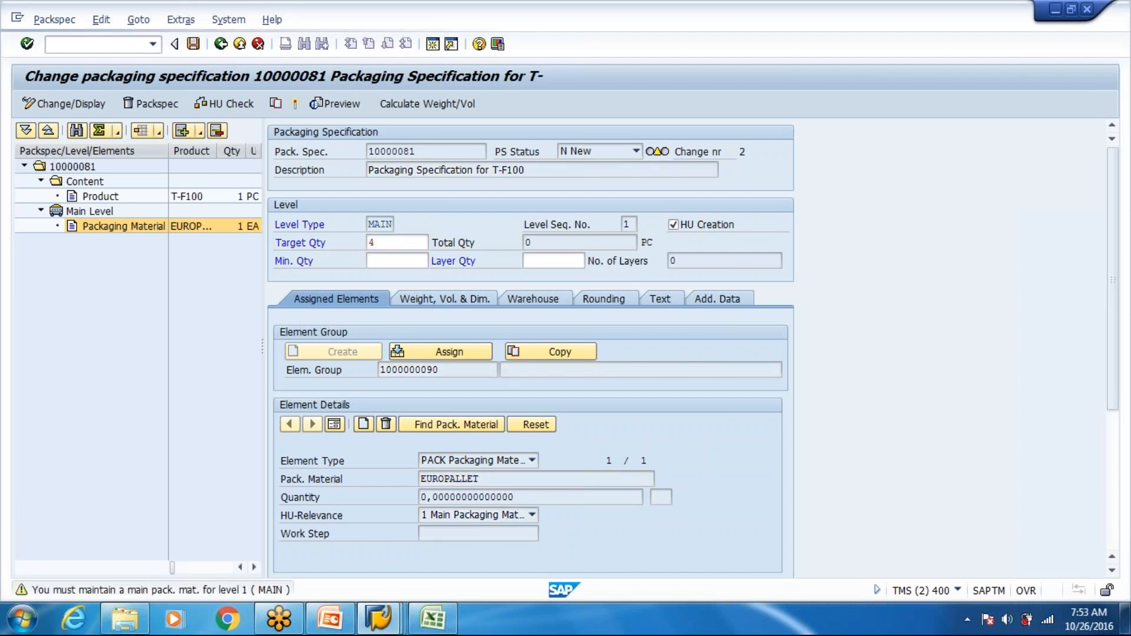
pyautogui.press('Return')
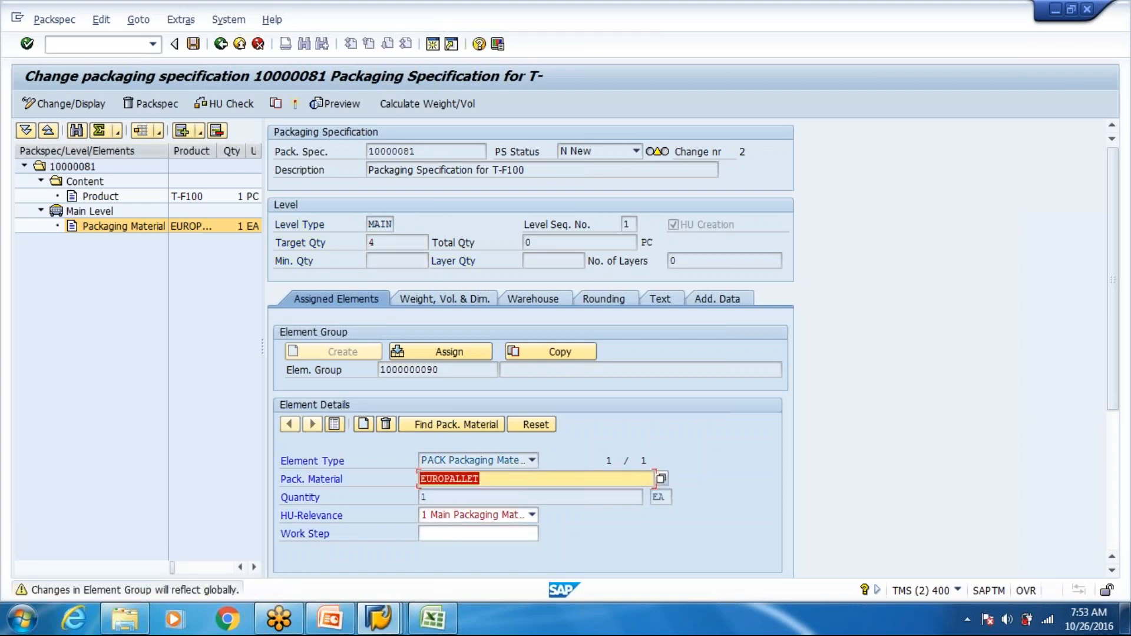
pyautogui.press('Return')
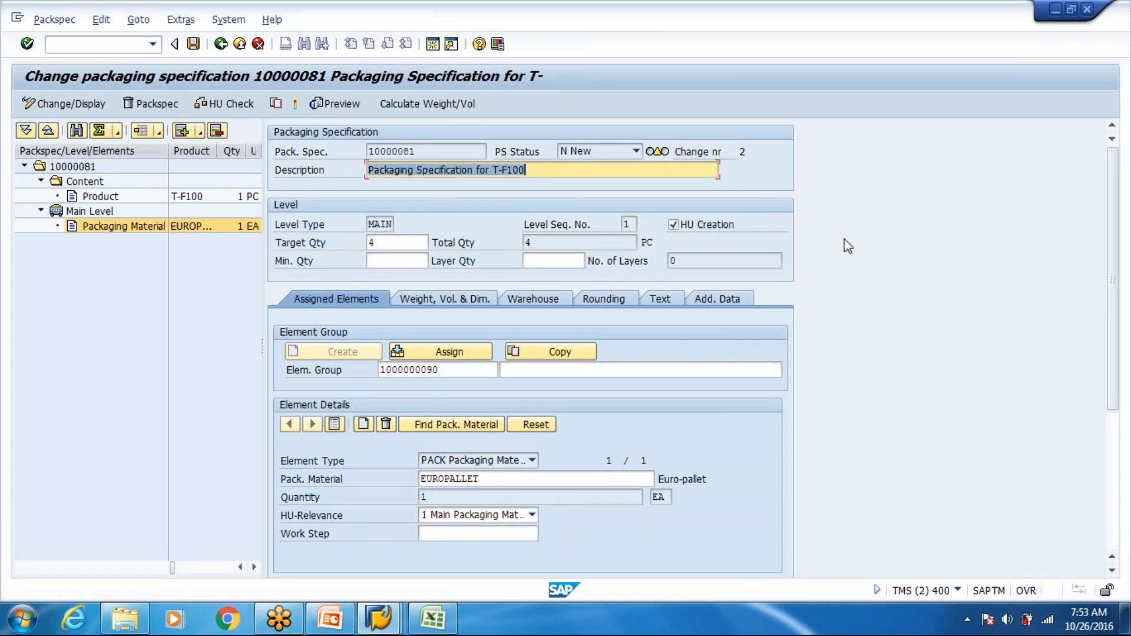
# - Switch to Excel and change T-F100's packaging quantity in the bill of materials to 4 PC
pyautogui.hotkey('alt', 'Tab')
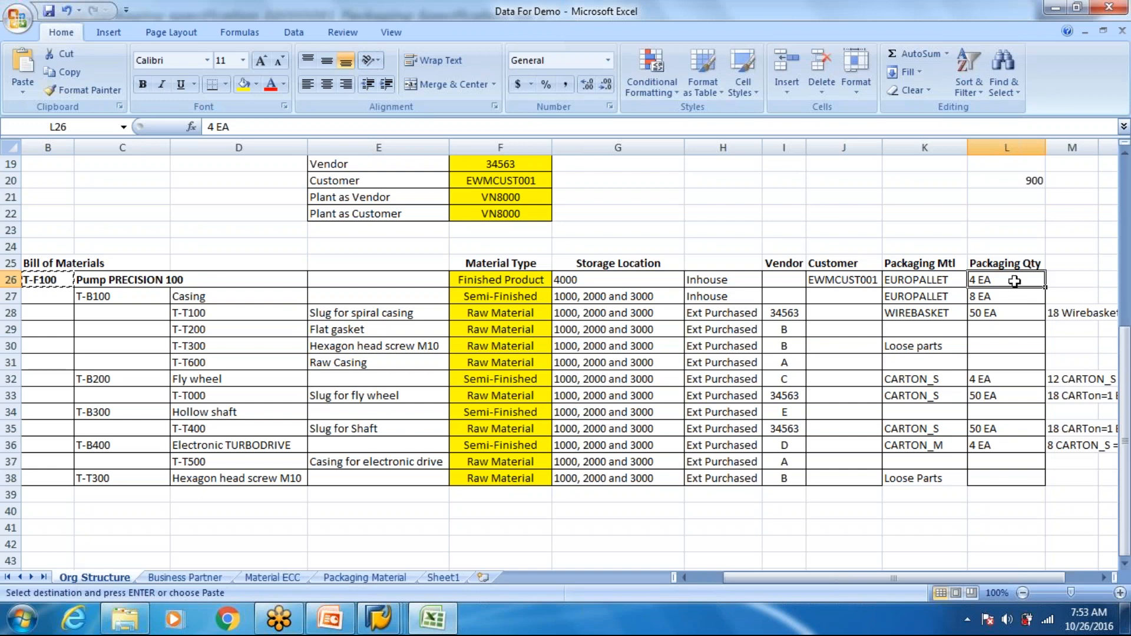
pyautogui.doubleClick(1014, 281)
pyautogui.press('BackSpace')
pyautogui.press('BackSpace')
pyautogui.write('PC')
pyautogui.press('Return')
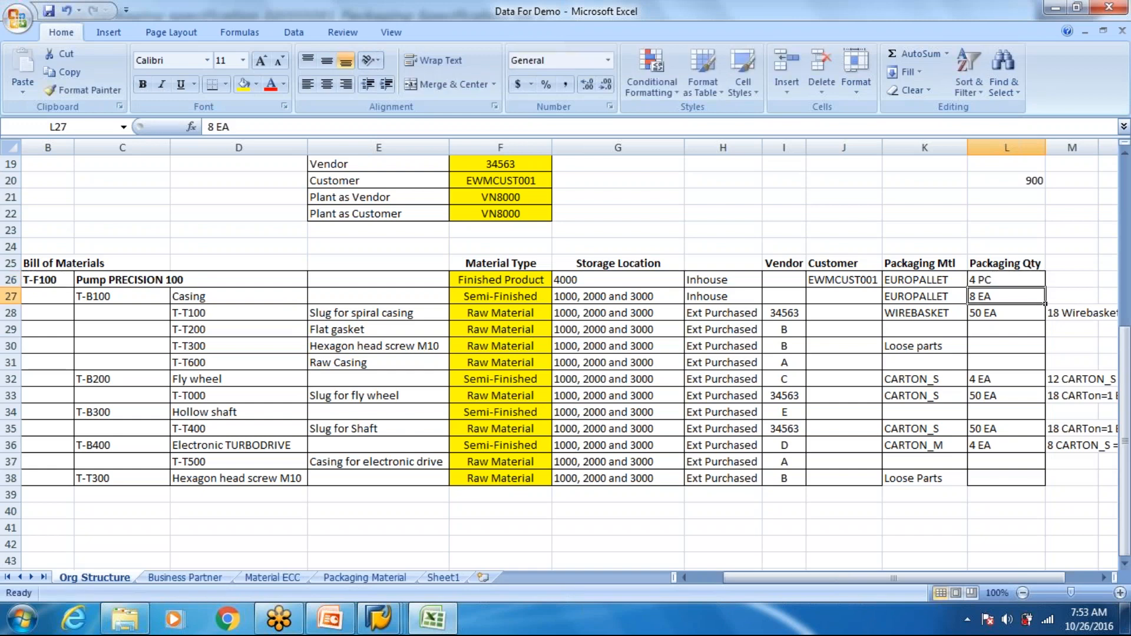
# - Return to SAP, review the main level's work step, element group and quantity fields, and save the packaging specification
pyautogui.hotkey('alt', 'Tab')
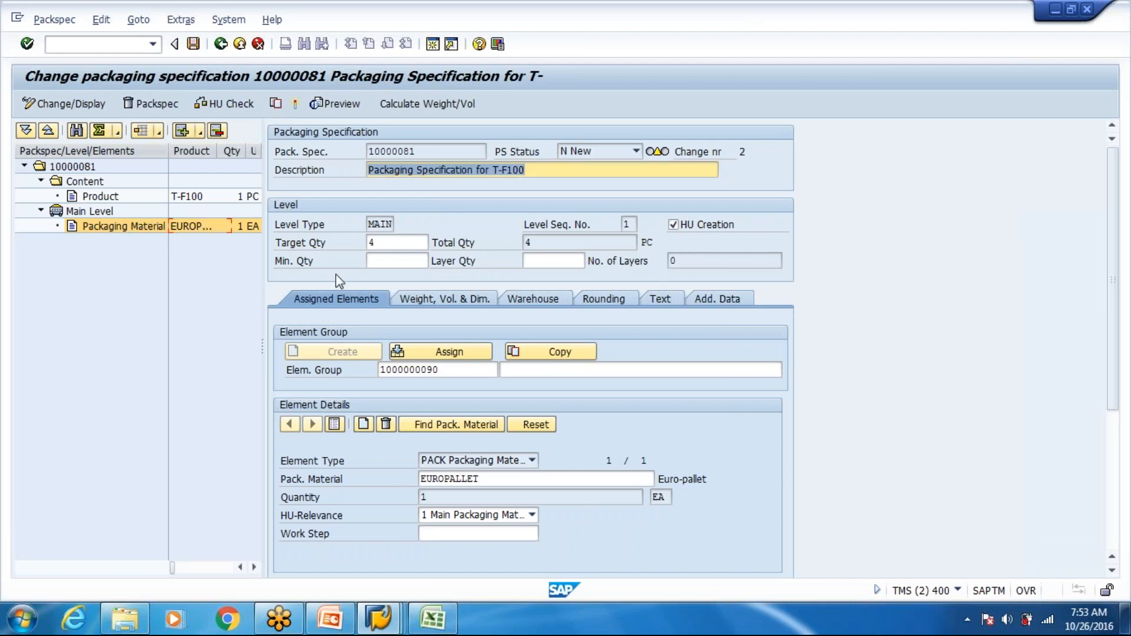
pyautogui.click(482, 539)
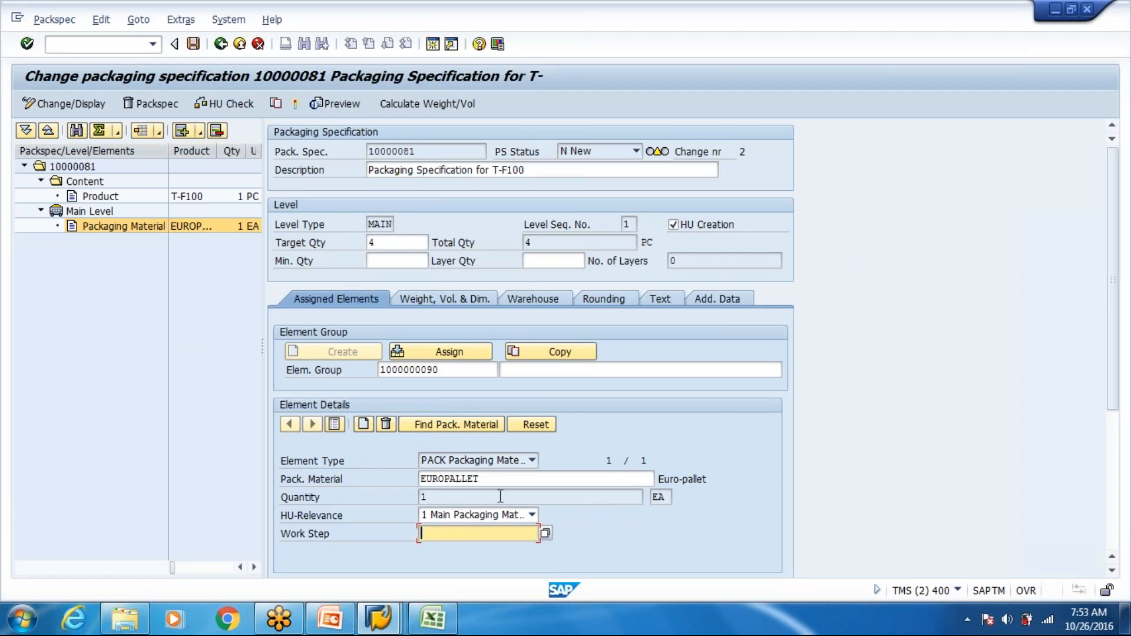
pyautogui.click(447, 368)
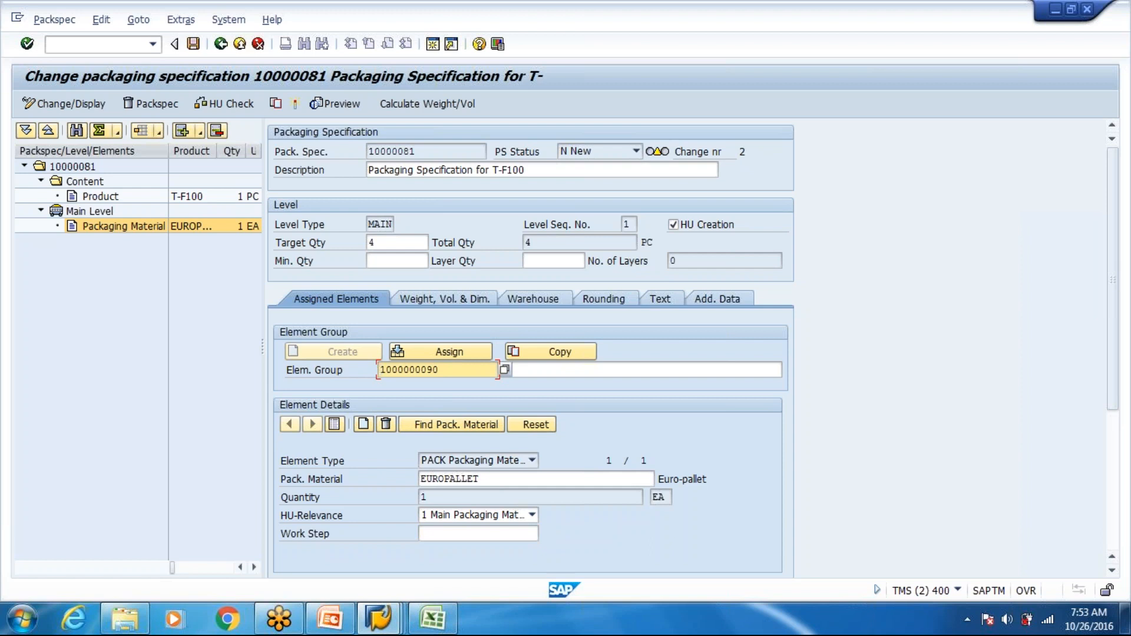
pyautogui.click(394, 242)
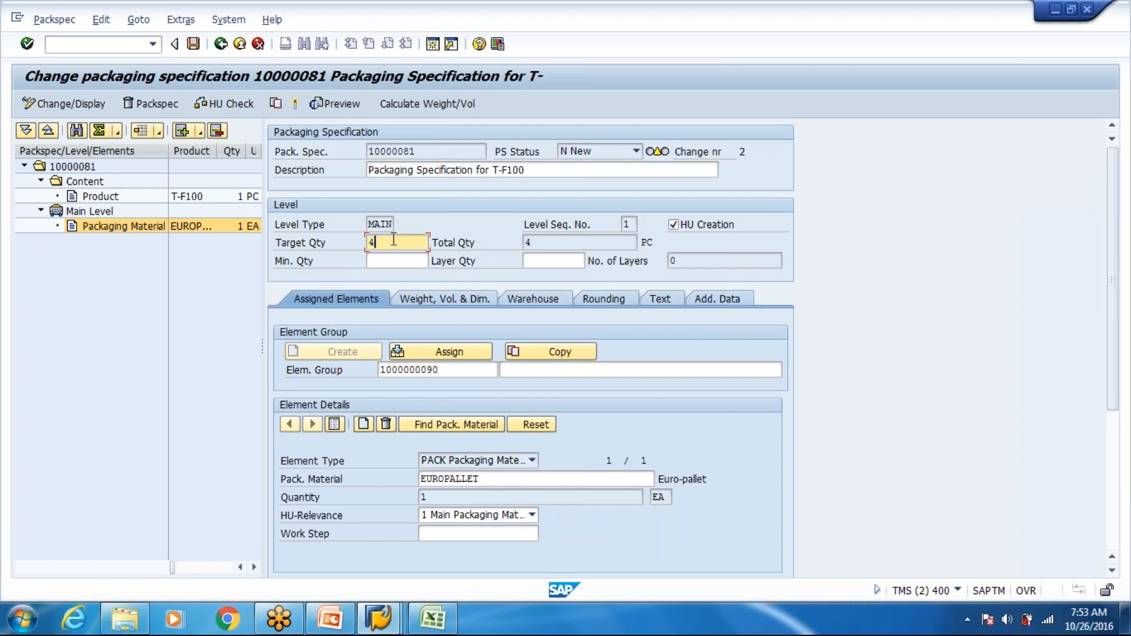
pyautogui.click(425, 496)
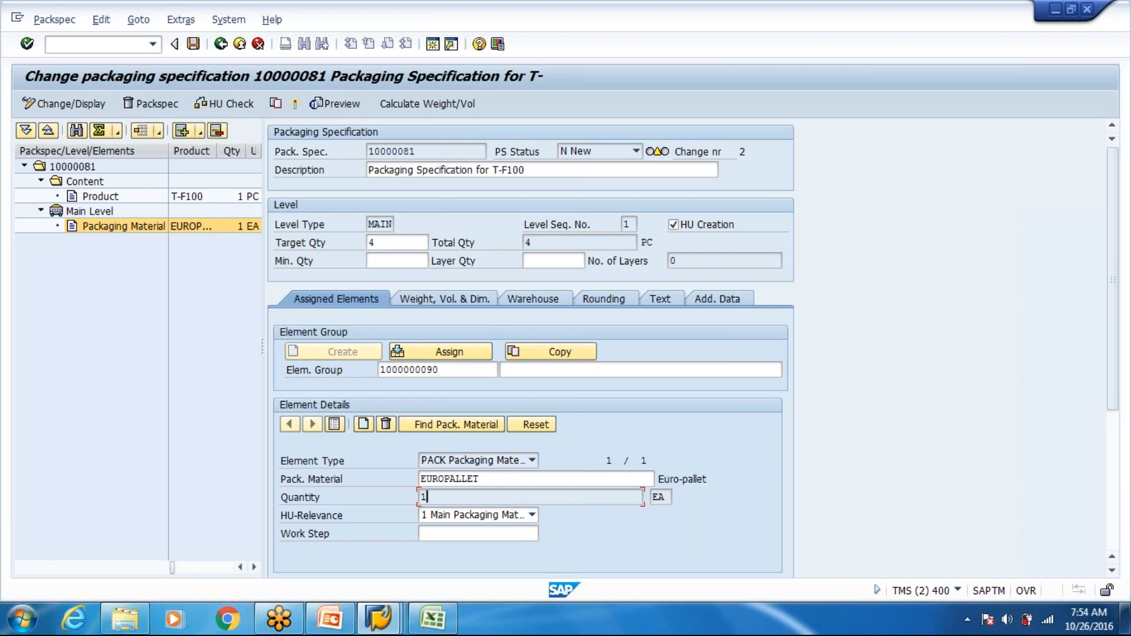
pyautogui.press('Return')
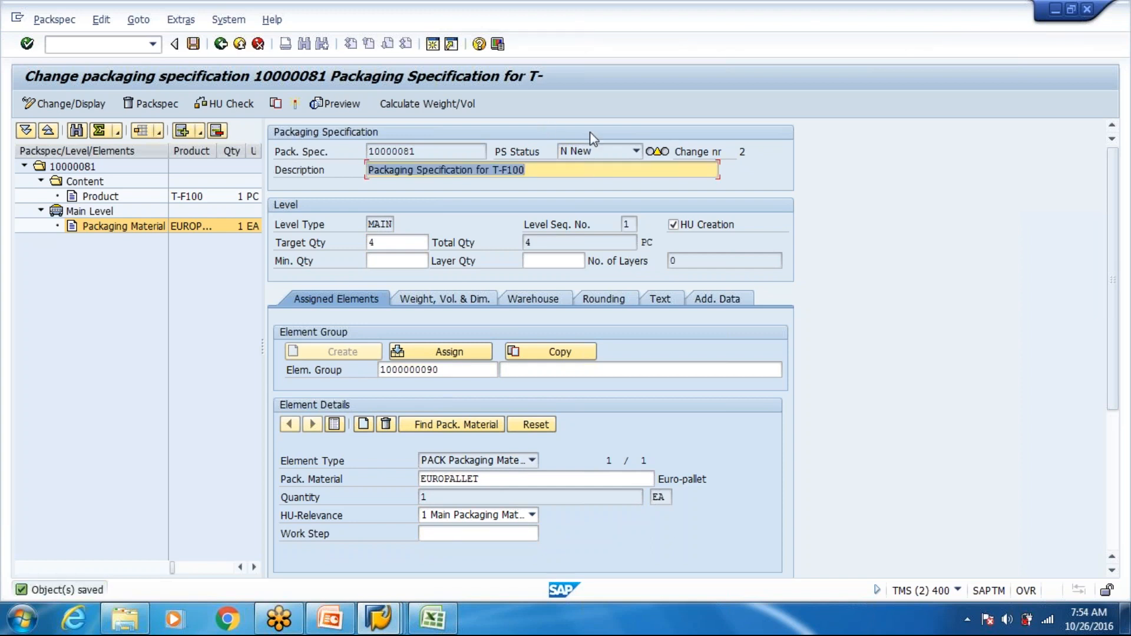
# - Try to activate the packaging specification, open its Content level, save it and try the activation again
pyautogui.click(295, 104)
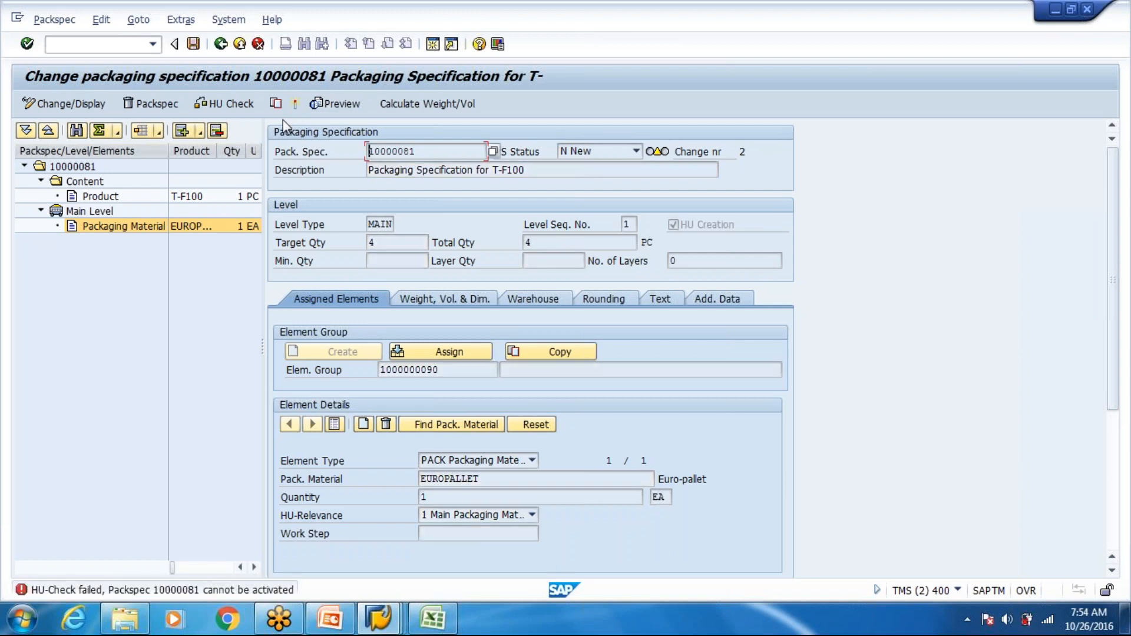
pyautogui.click(86, 182)
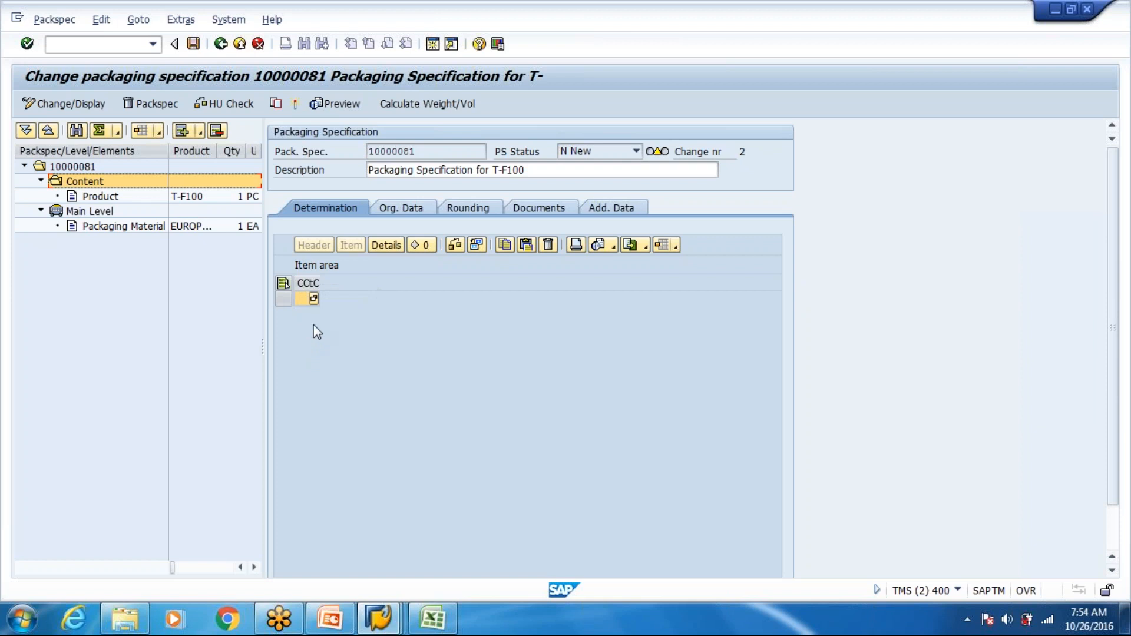
pyautogui.click(192, 44)
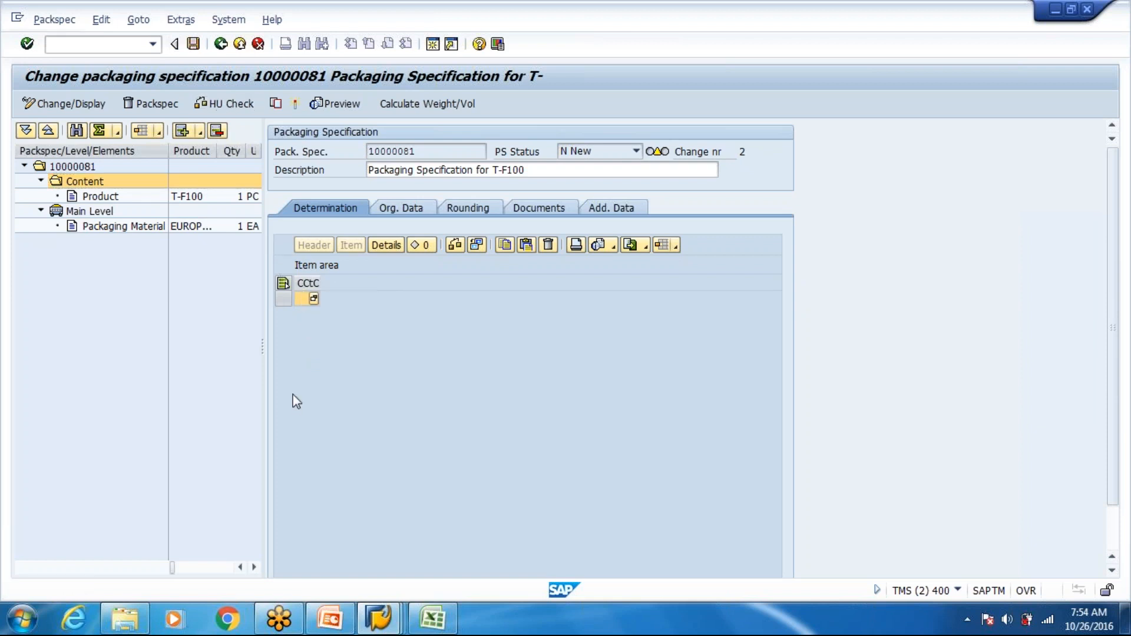
pyautogui.click(294, 105)
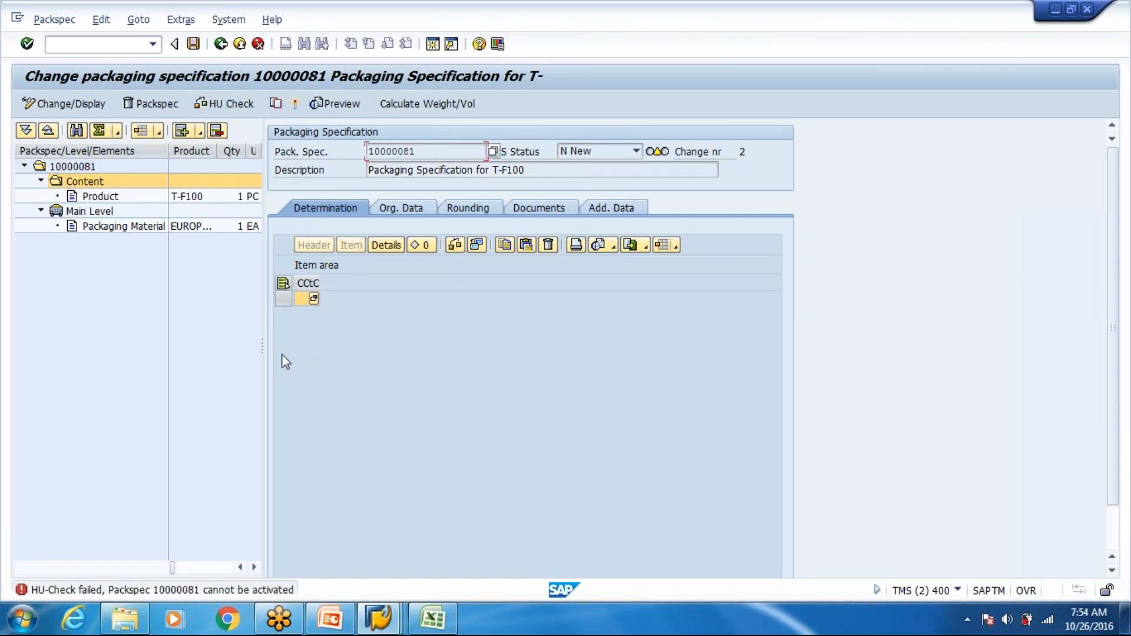
# - Add a determination record with the Palletization Data condition type 0PAL to the packaging specification
pyautogui.click(313, 298)
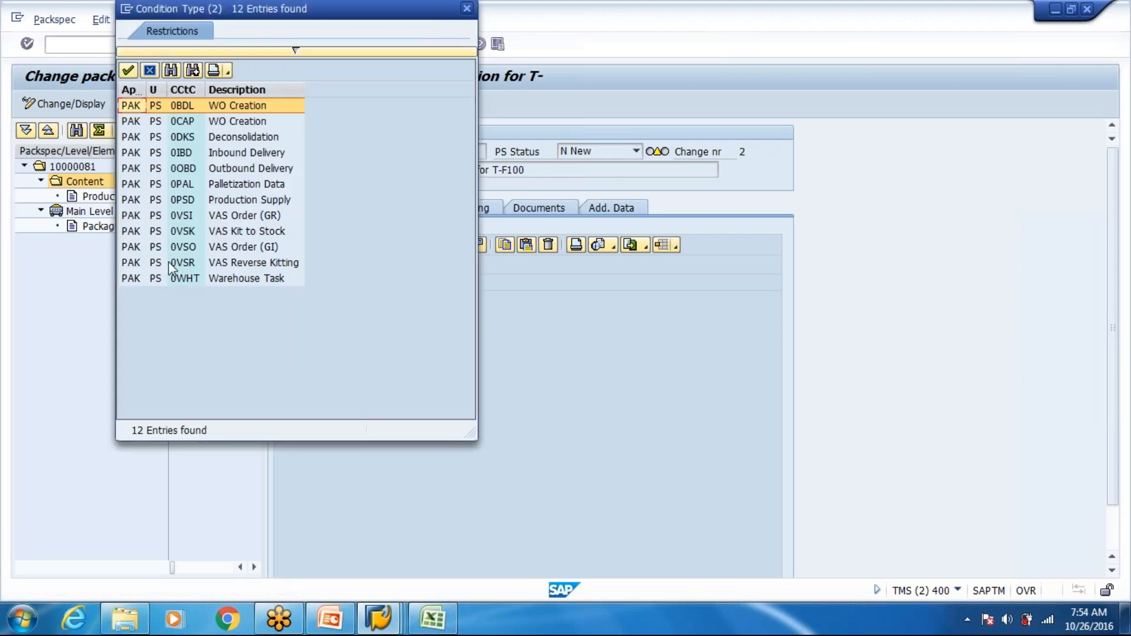
pyautogui.click(224, 184)
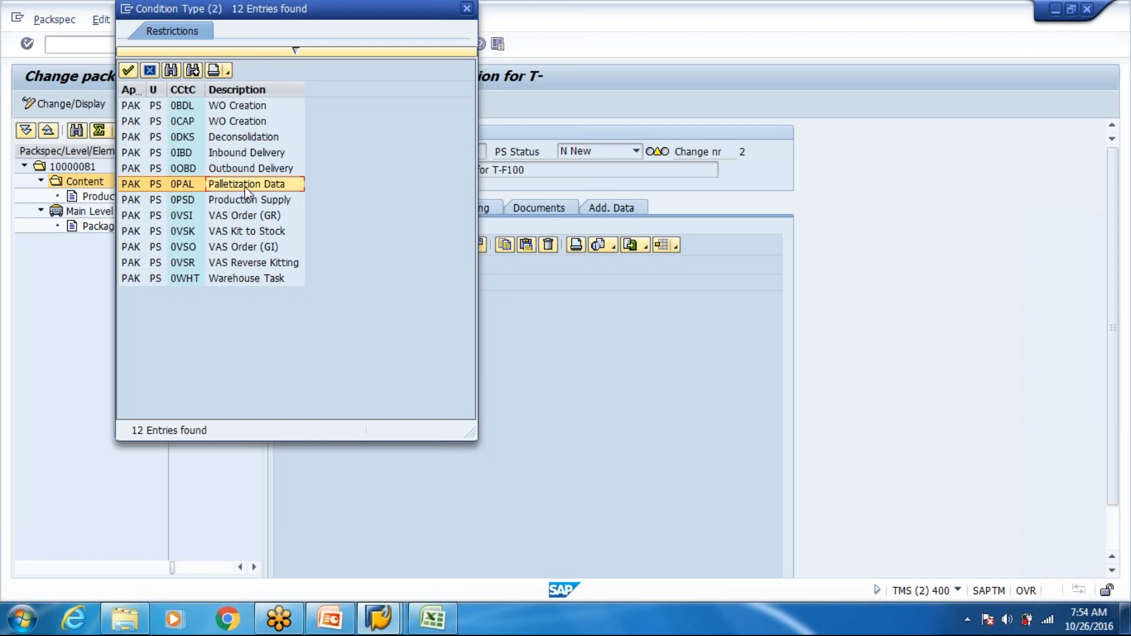
pyautogui.doubleClick(245, 185)
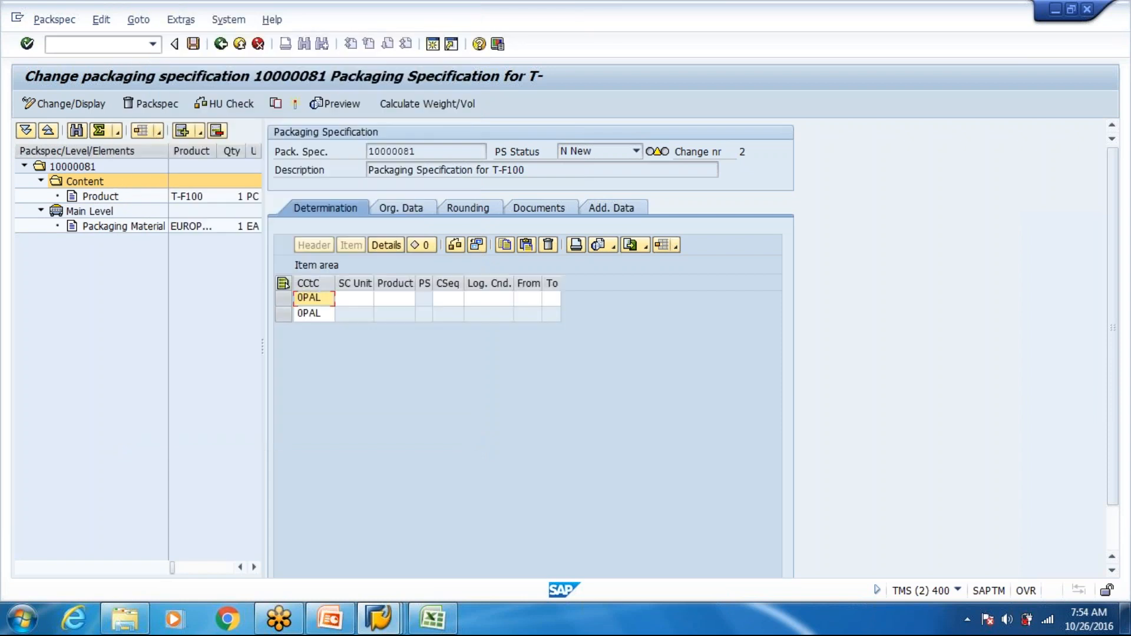
# - Enter the supply chain unit beginning with VN80 in the 0PAL determination record
pyautogui.click(352, 298)
pyautogui.write('VN')
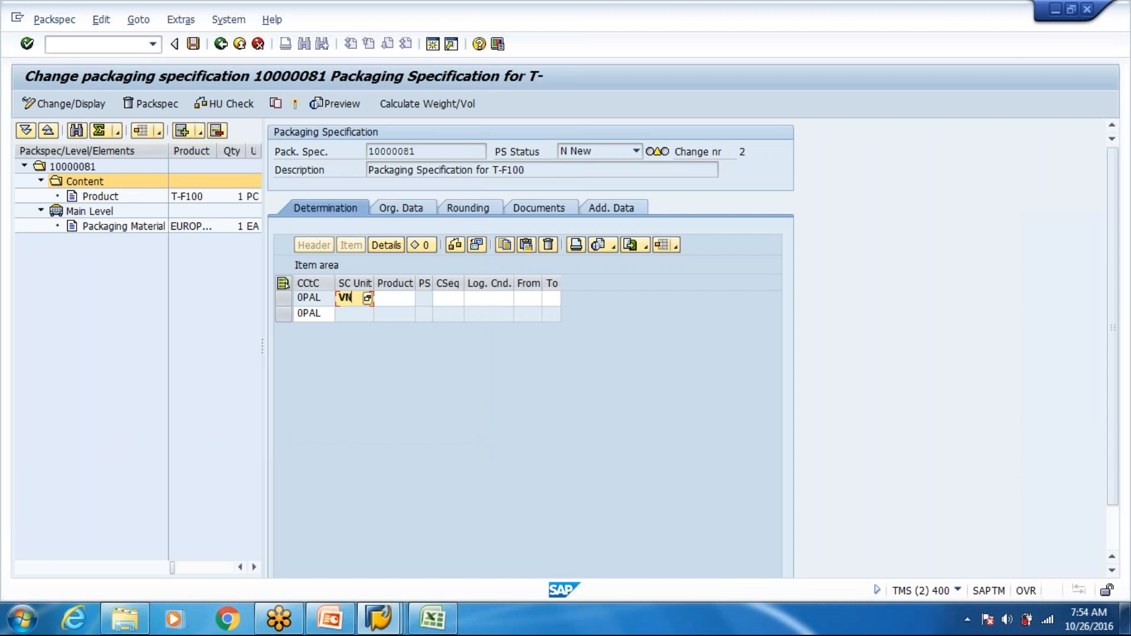
pyautogui.press('BackSpace')
pyautogui.press('BackSpace')
pyautogui.write('800')
pyautogui.press('Tab')
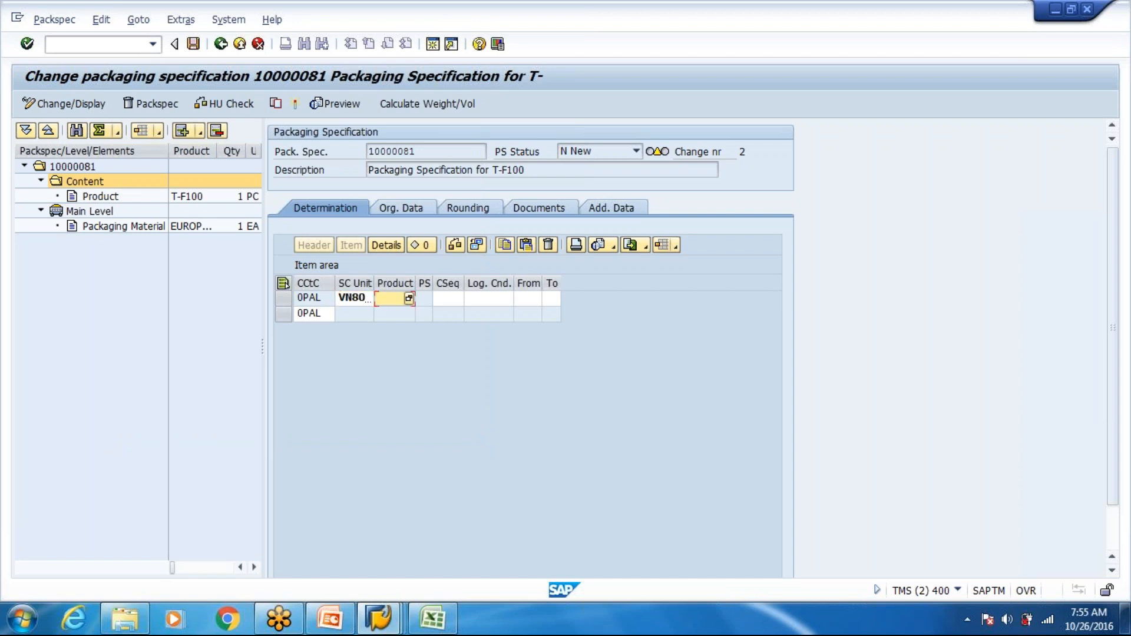
# - Set the product of the 0PAL determination record to T-F100, copied from the Excel demo data workbook, and confirm the record
pyautogui.write('p')
pyautogui.moveTo(416, 283); pyautogui.dragTo(483, 285)
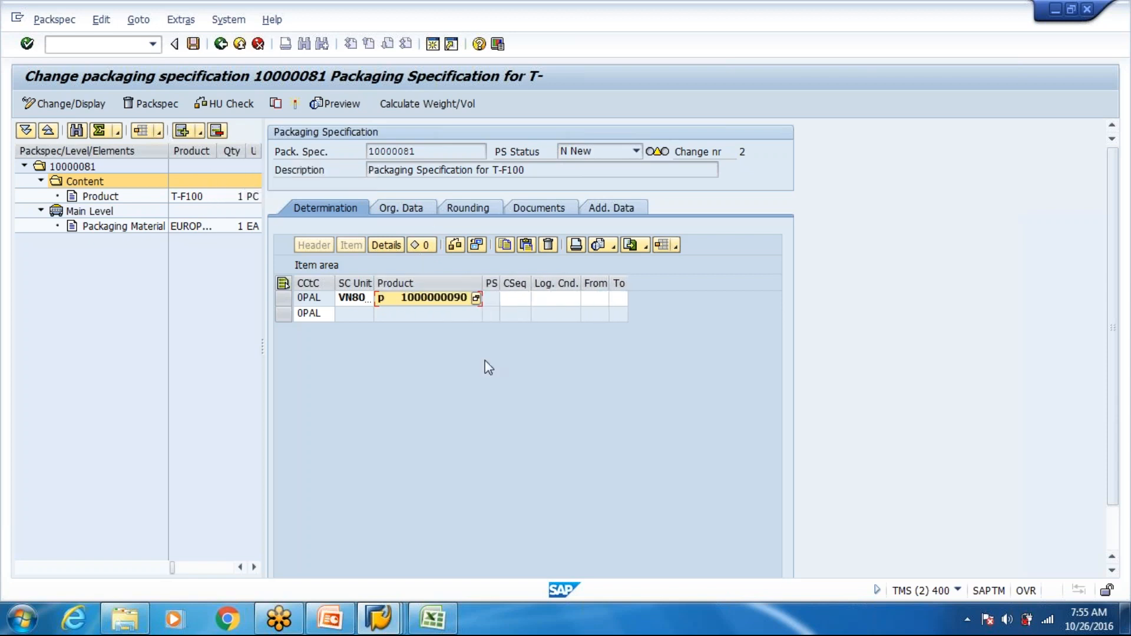
pyautogui.press('Delete')
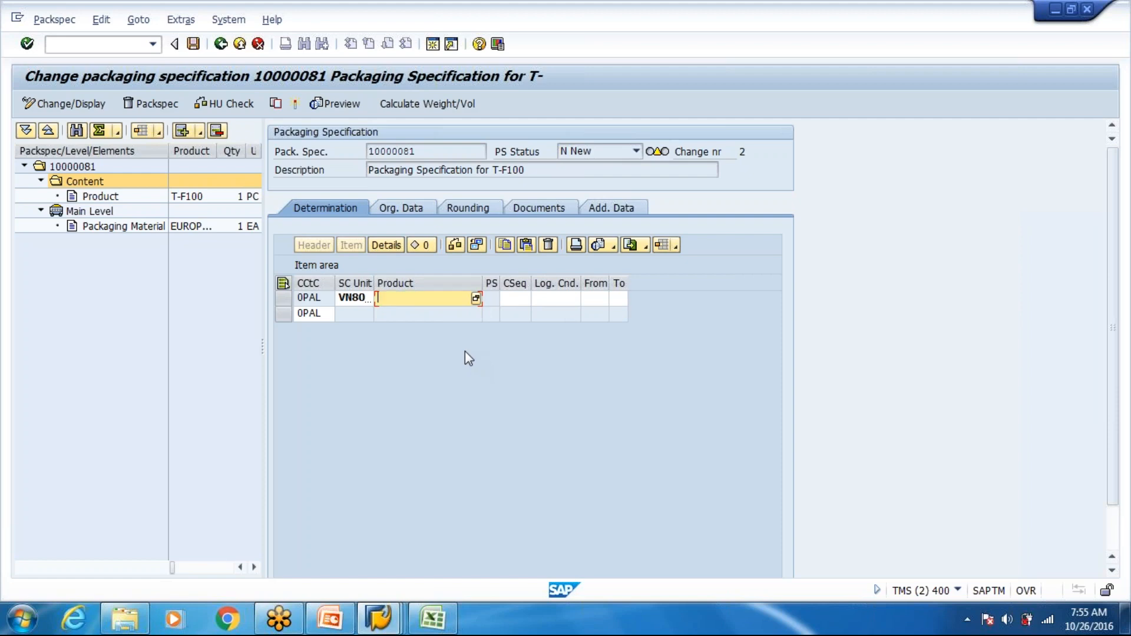
pyautogui.hotkey('alt', 'Tab')
pyautogui.click(55, 276)
pyautogui.hotkey('ctrl', 'c')
pyautogui.hotkey('alt', 'Tab')
pyautogui.hotkey('ctrl', 'v')
pyautogui.press('Tab')
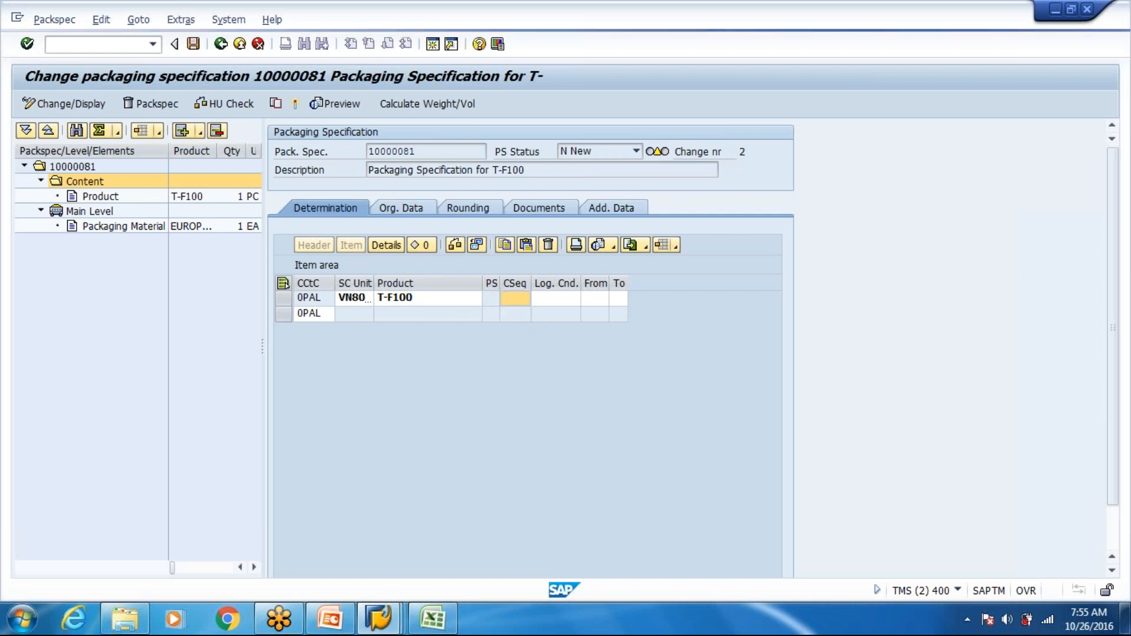
pyautogui.press('Return')
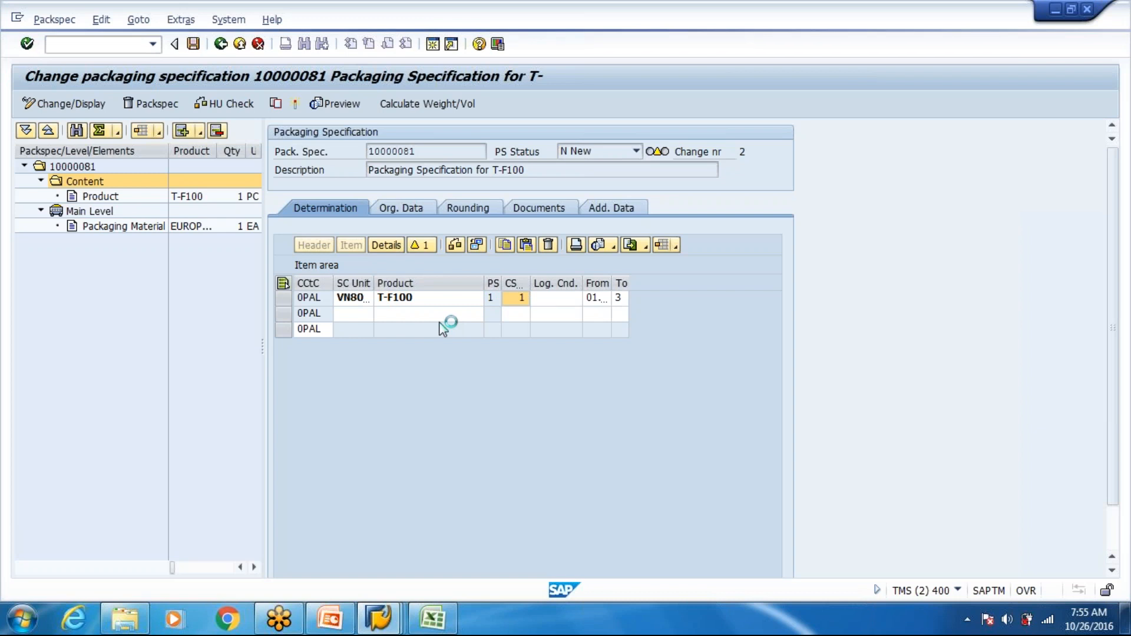
# - Try to activate the packaging specification and review the HU check and automatic packing error messages
pyautogui.click(321, 330)
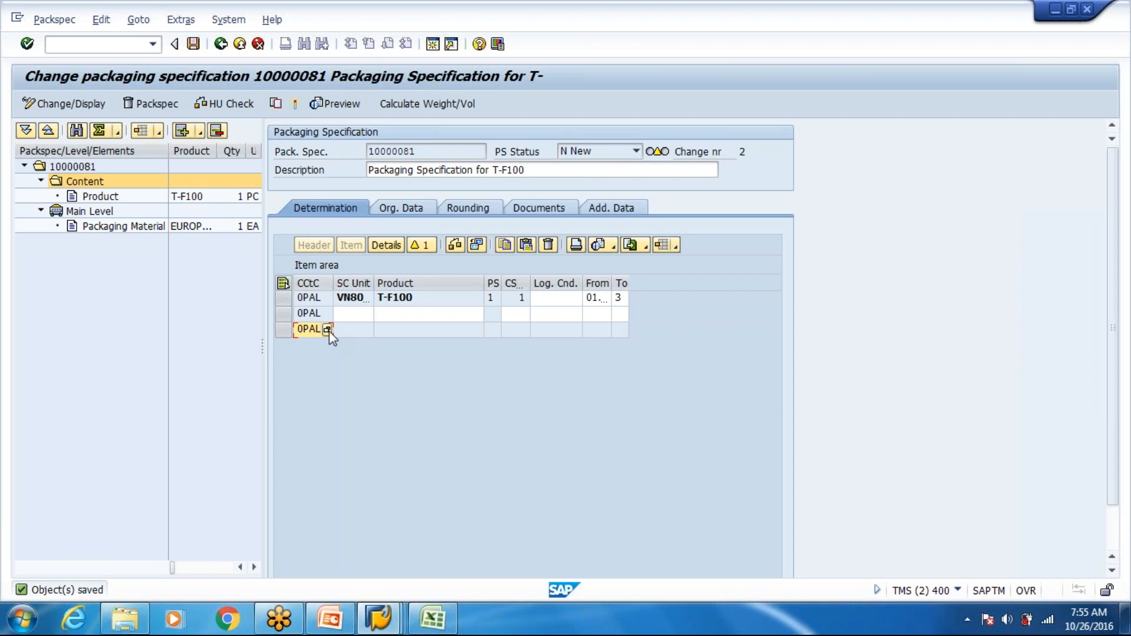
pyautogui.click(294, 104)
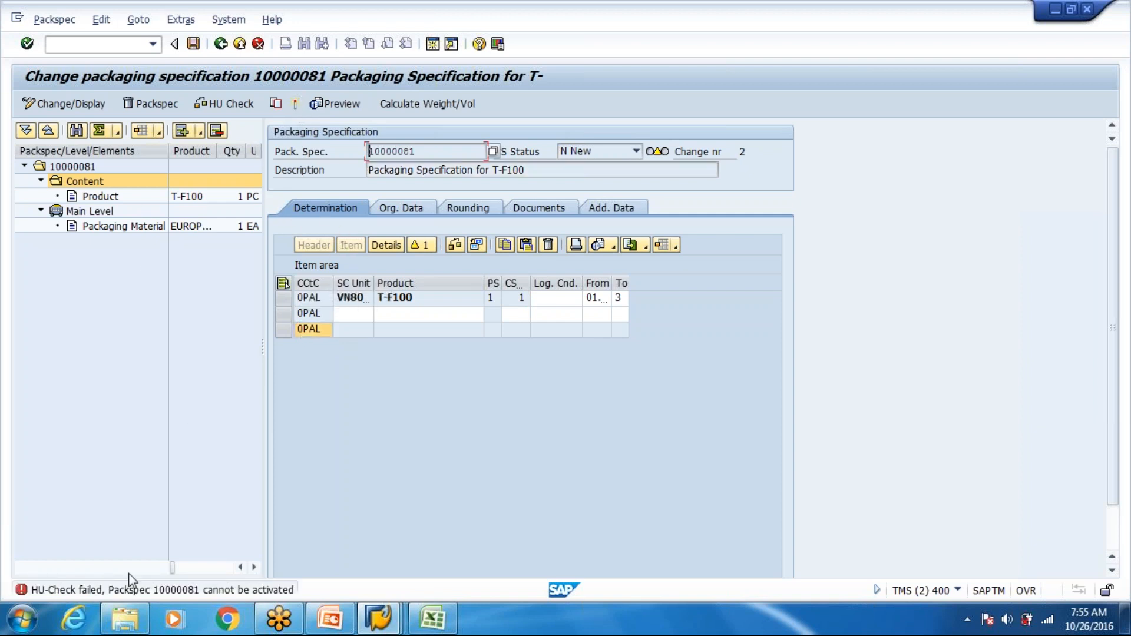
pyautogui.click(99, 591)
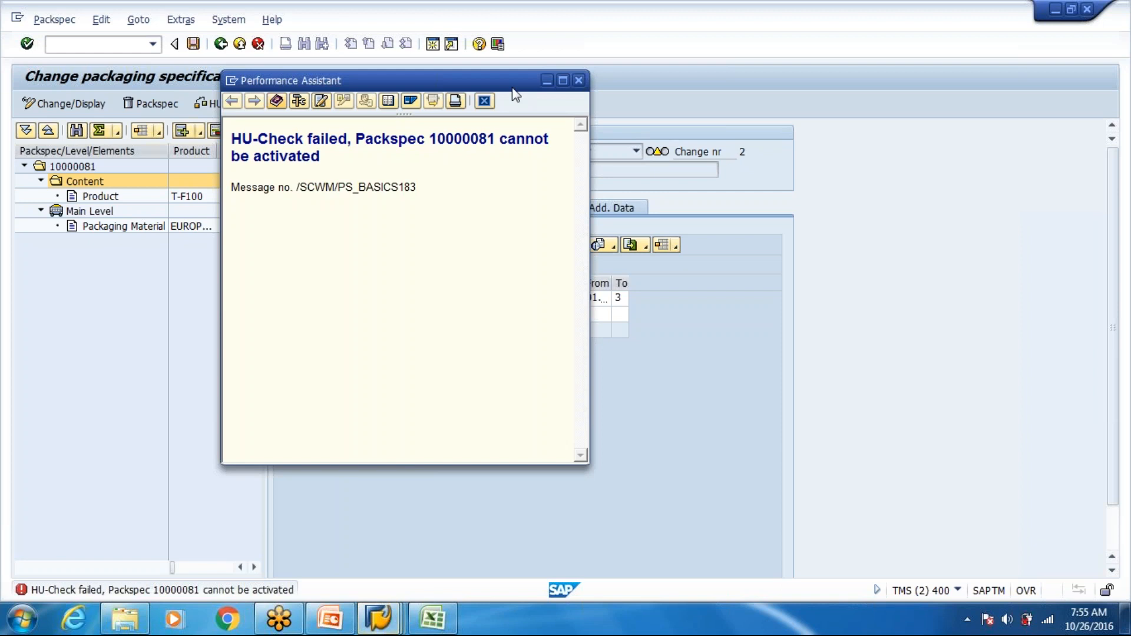
pyautogui.click(578, 81)
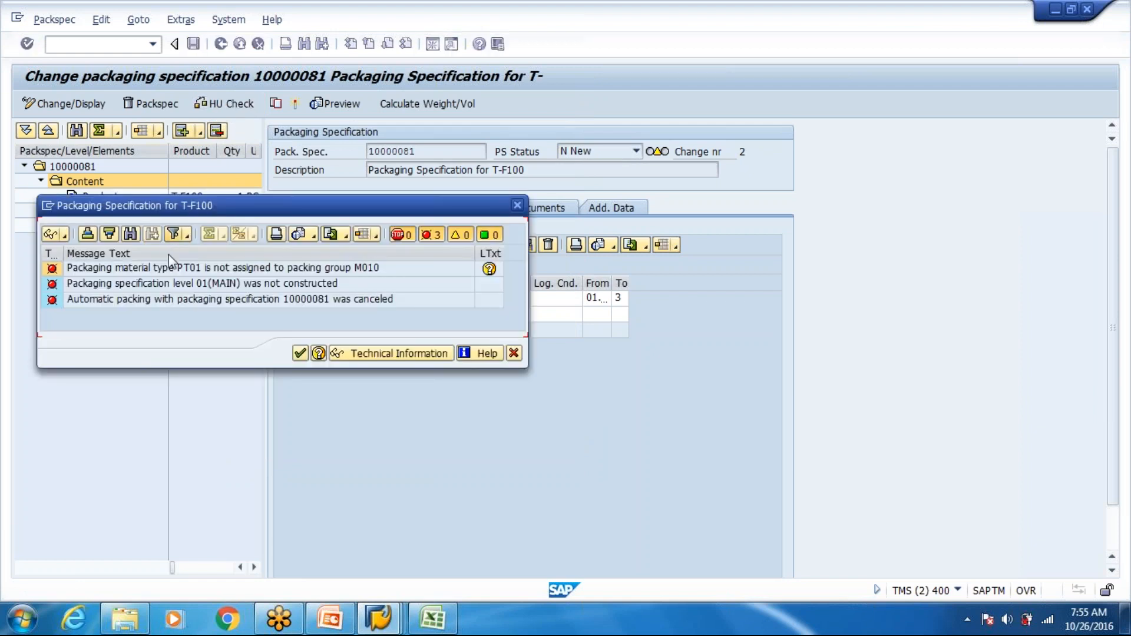
pyautogui.click(200, 268)
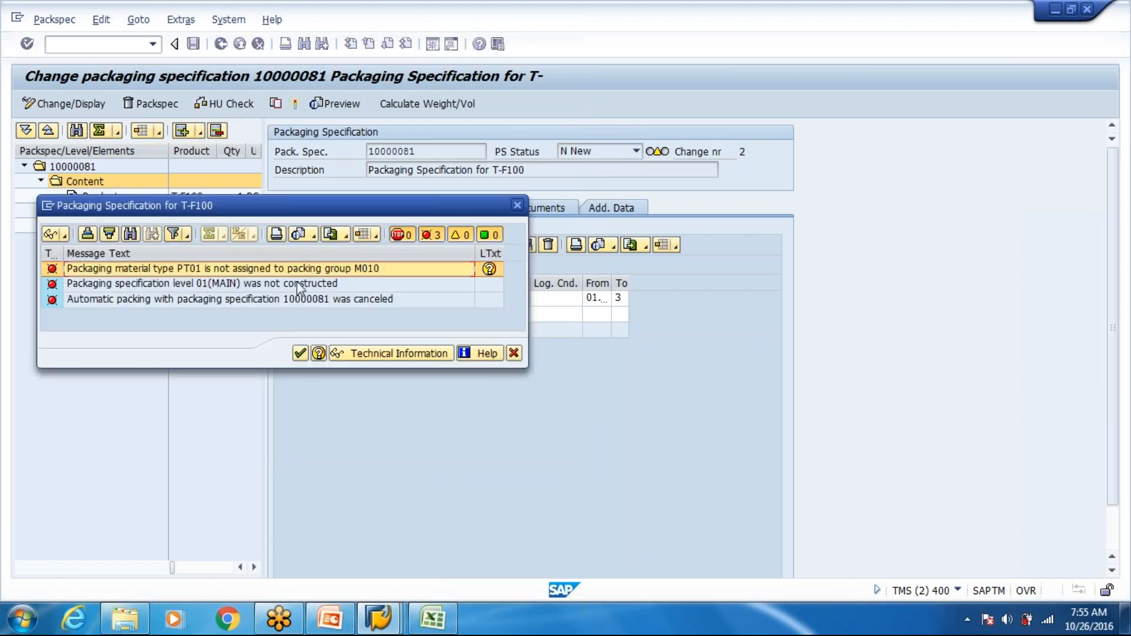
pyautogui.click(513, 352)
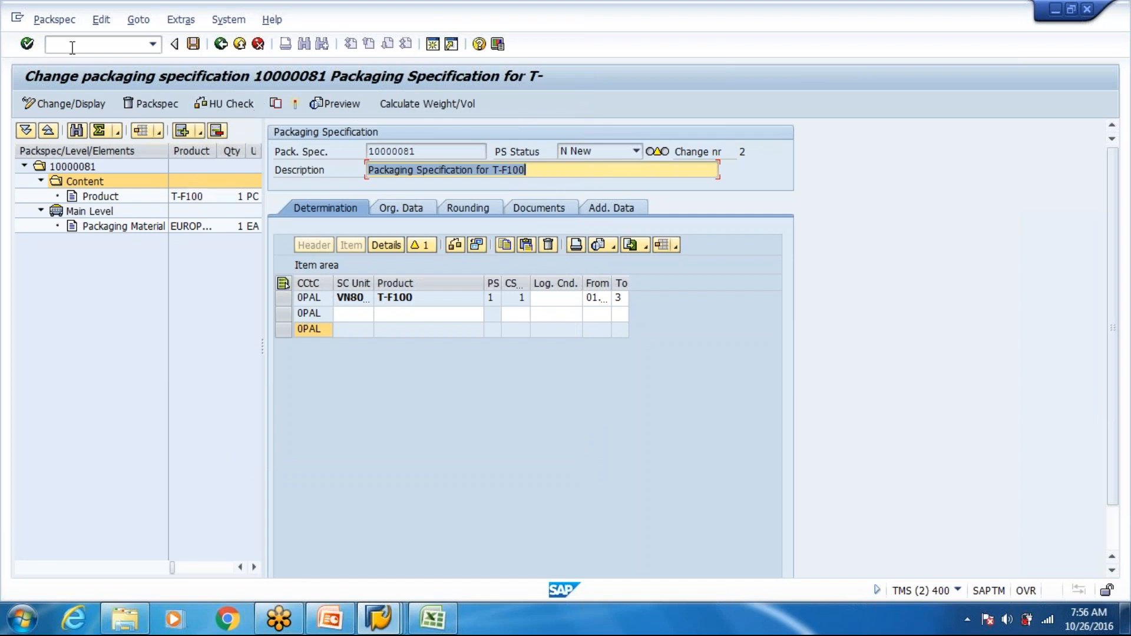
# - Open the warehouse product maintenance transaction /scwm/mat1 in a new session
pyautogui.click(72, 45)
pyautogui.write('/o/scwm/')
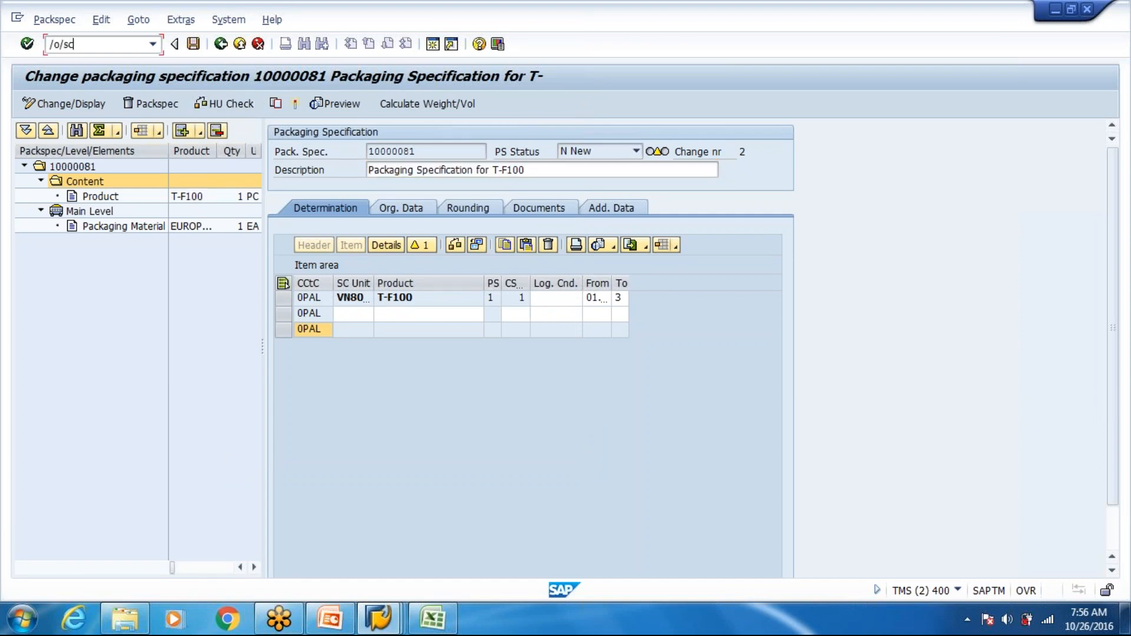
pyautogui.write('mat1')
pyautogui.press('Return')
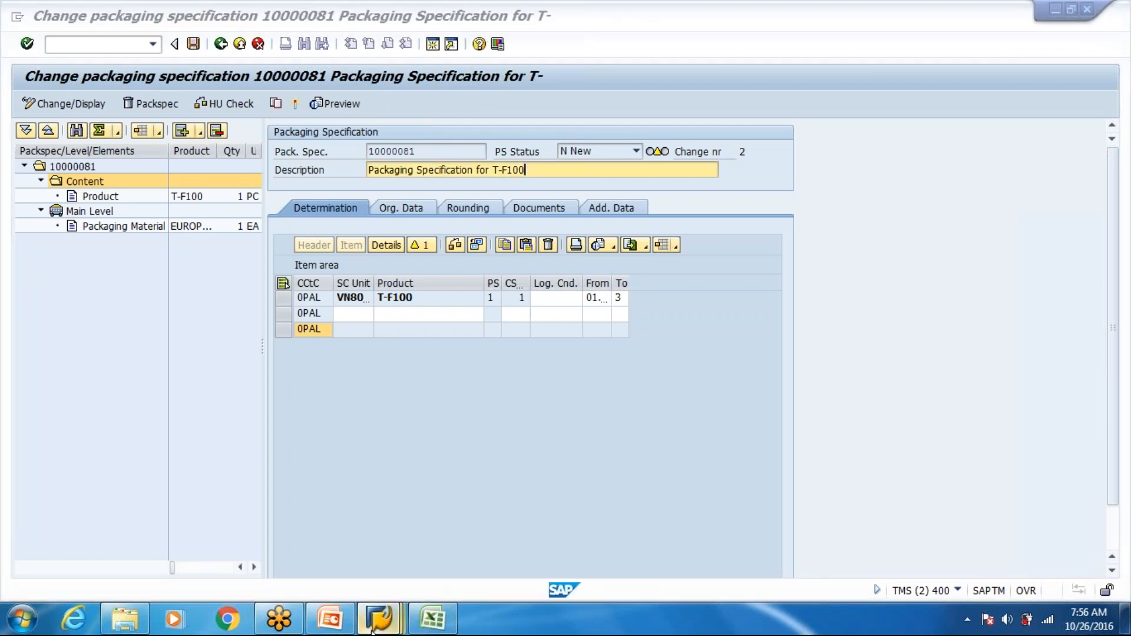
# - Switch to the PRD system session and try to add an allowed packaging material type entry for material group M010
pyautogui.moveTo(377, 619)
pyautogui.click(559, 533)
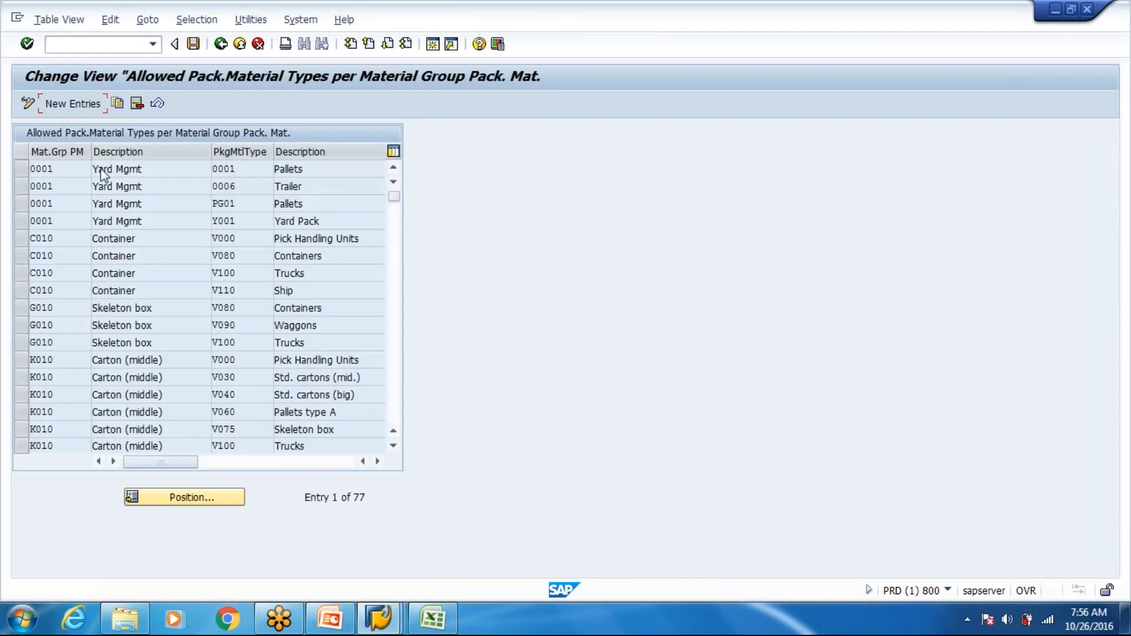
pyautogui.press('F5')
pyautogui.write('M020')
pyautogui.press('BackSpace')
pyautogui.press('BackSpace')
pyautogui.write('10')
pyautogui.press('Tab')
pyautogui.press('Down')
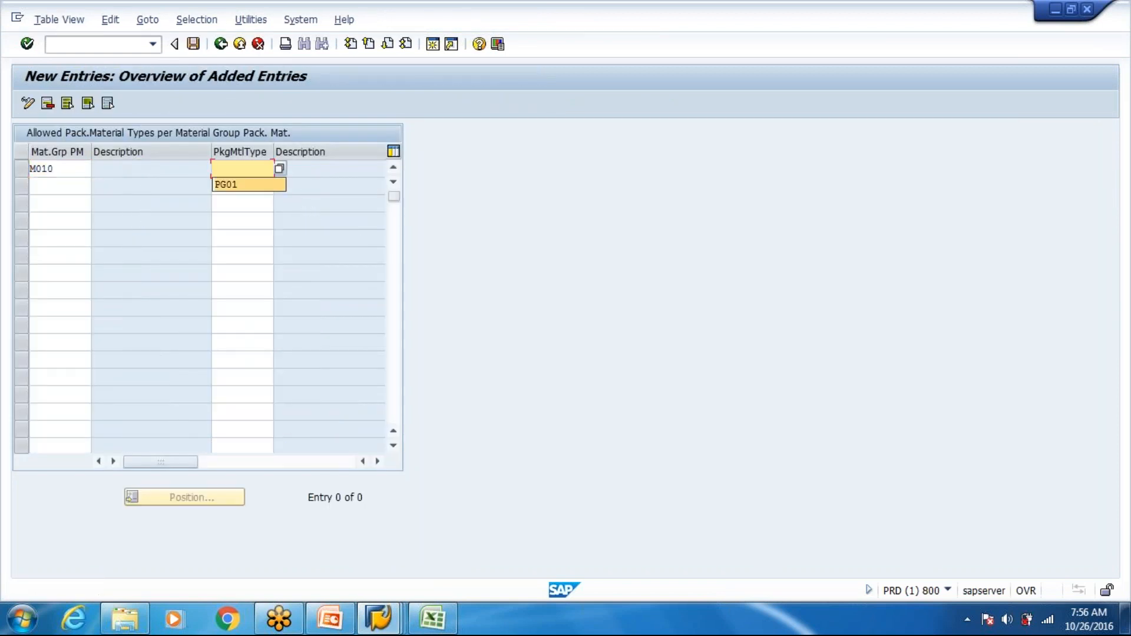
pyautogui.press('Return')
pyautogui.press('BackSpace')
pyautogui.press('BackSpace')
pyautogui.press('BackSpace')
pyautogui.press('BackSpace')
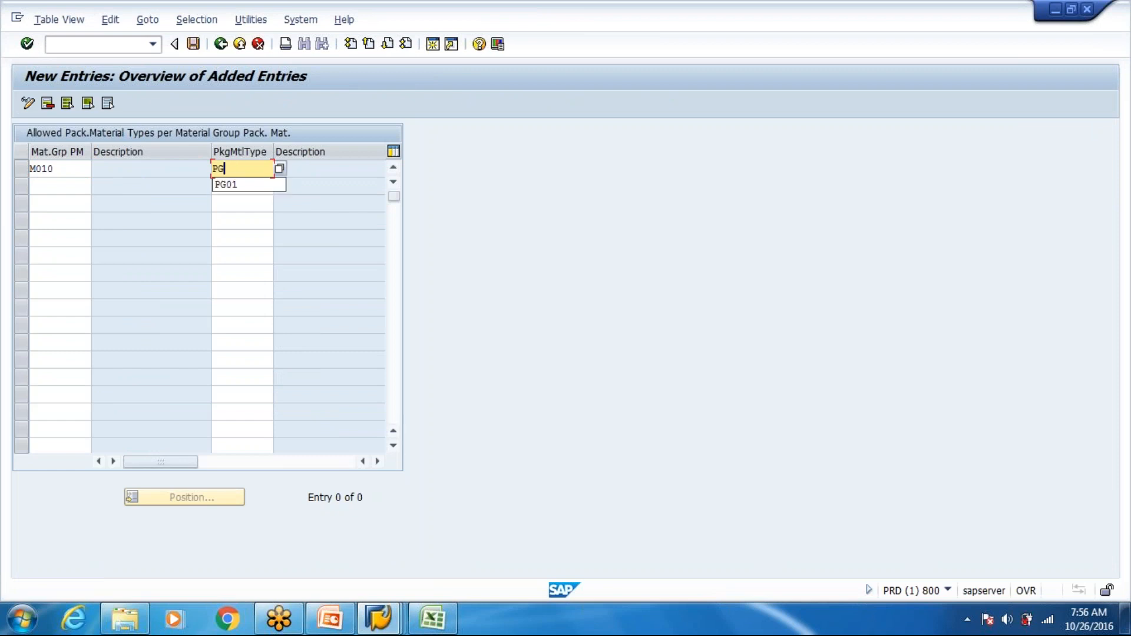
# - Discard the incomplete M010 entry and exit the PRD system with /nex
pyautogui.click(104, 46)
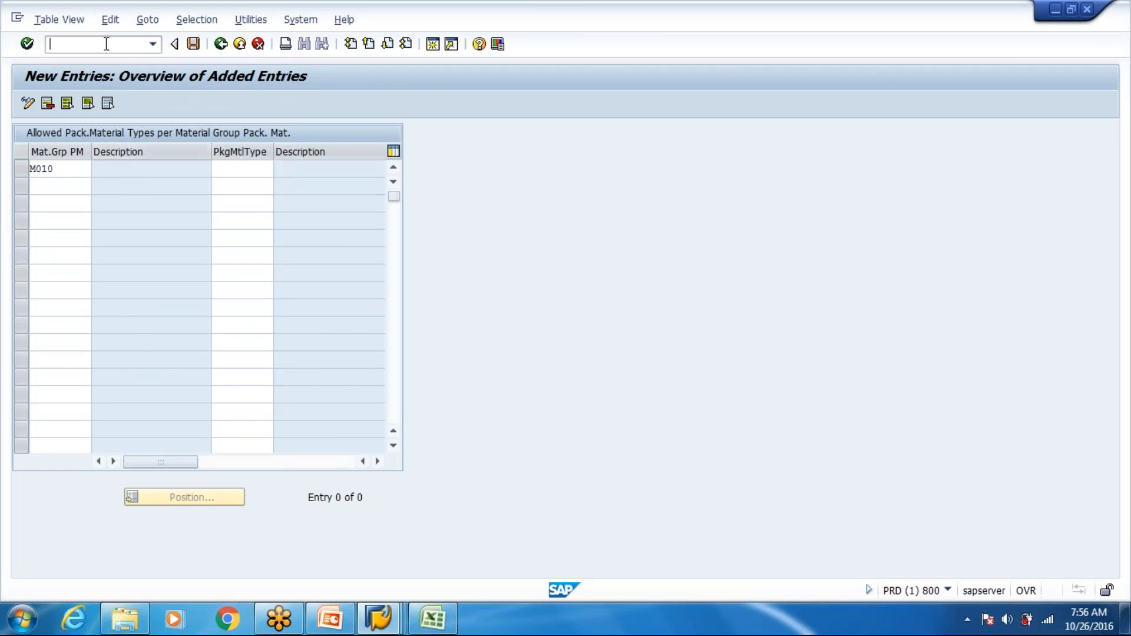
pyautogui.write('/nex')
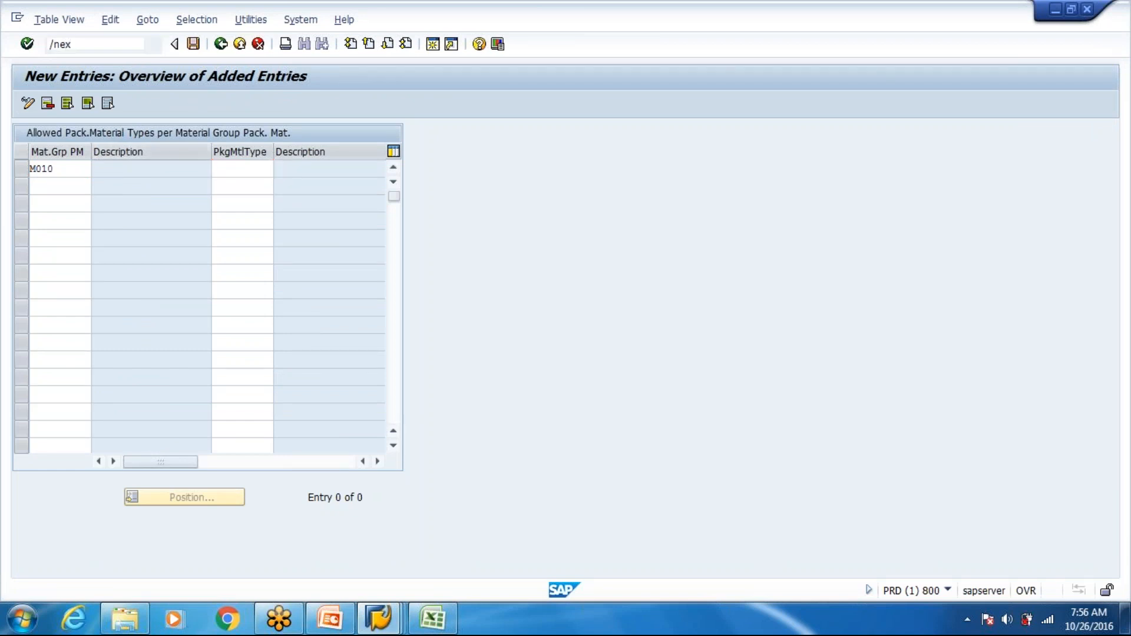
pyautogui.press('Return')
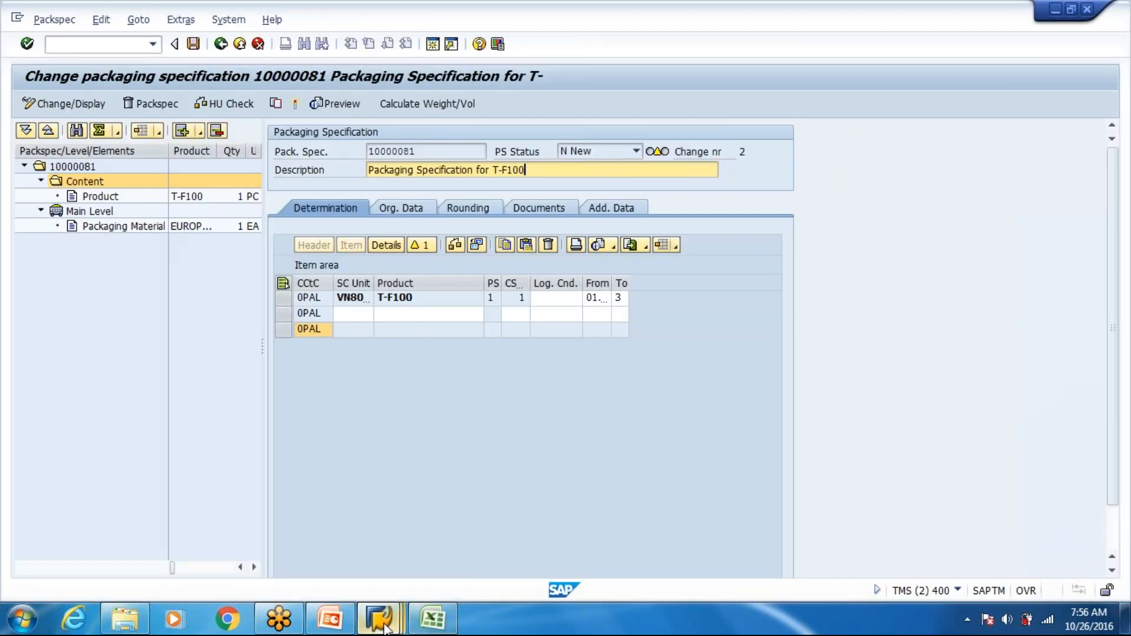
# - Switch to the Data For Demo workbook in Excel, review the packaging material type notes on Sheet1, and return to SAP
pyautogui.click(431, 618)
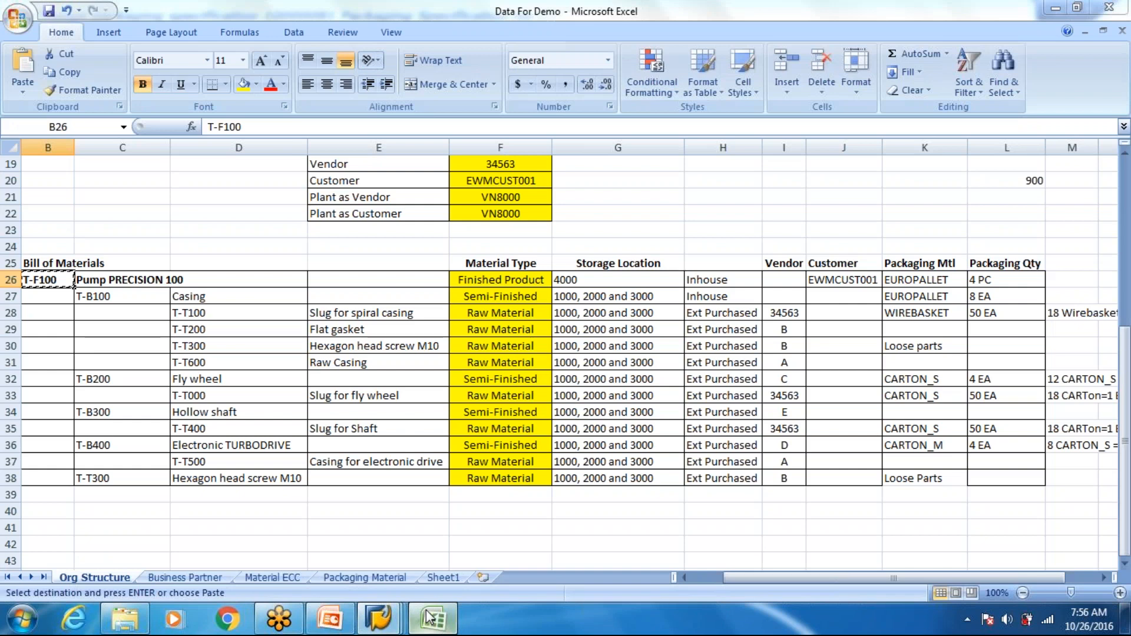
pyautogui.scroll(6, 448, 412)
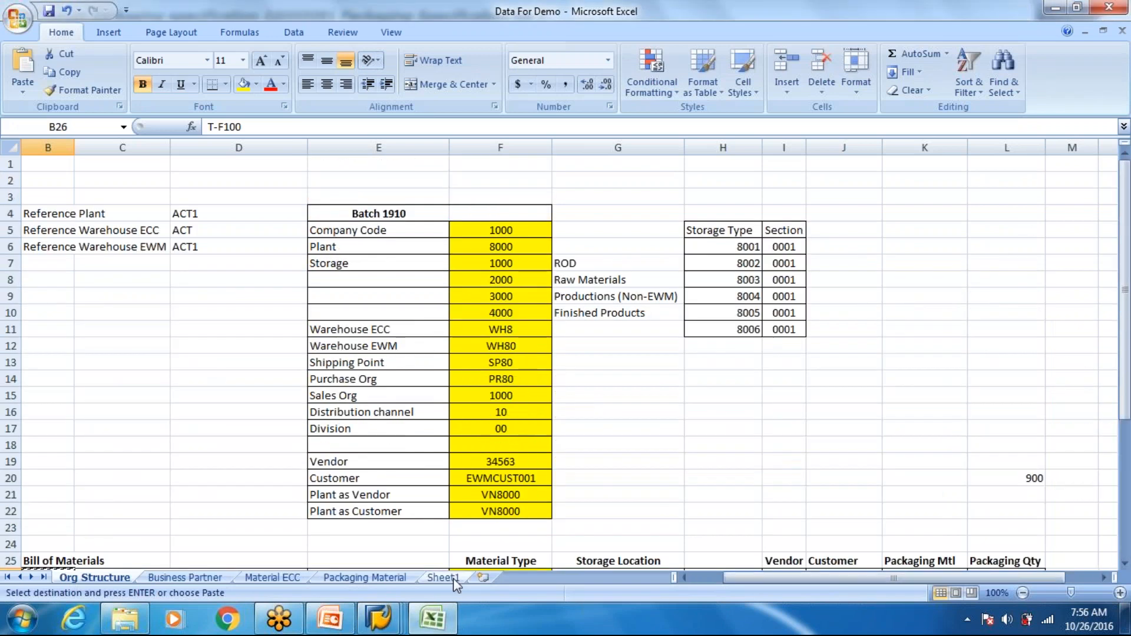
pyautogui.click(443, 577)
pyautogui.click(230, 296)
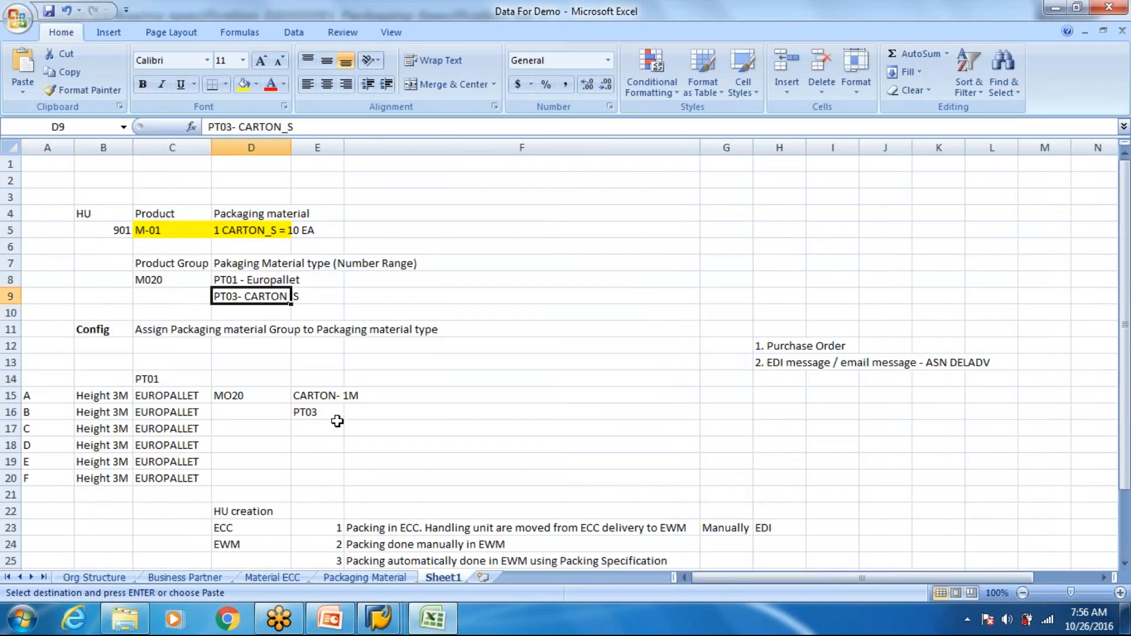
pyautogui.hotkey('alt', 'Tab')
pyautogui.click(386, 615)
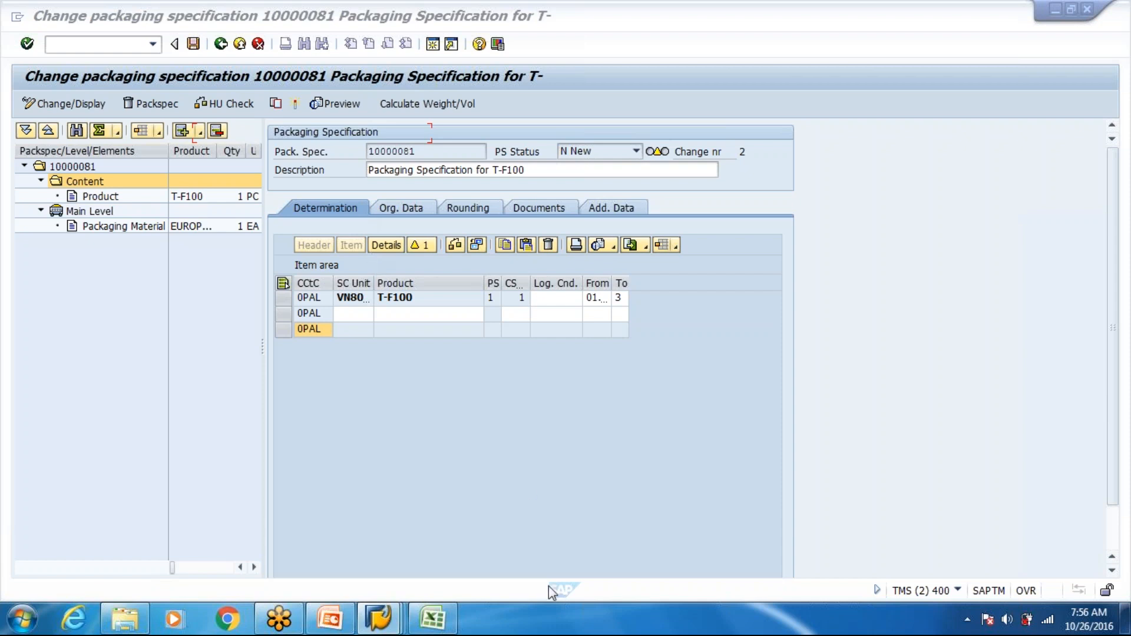
# - Close the warehouse product session and return from the WH80 HU number range maintenance to the Handling Units customizing activities
pyautogui.moveTo(377, 618)
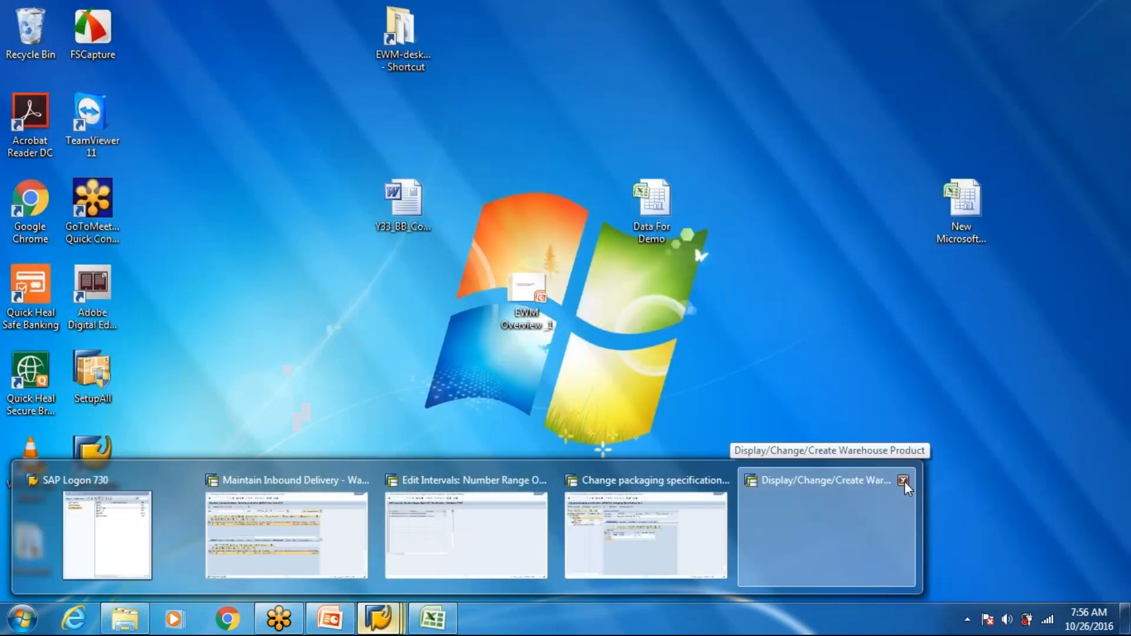
pyautogui.click(903, 482)
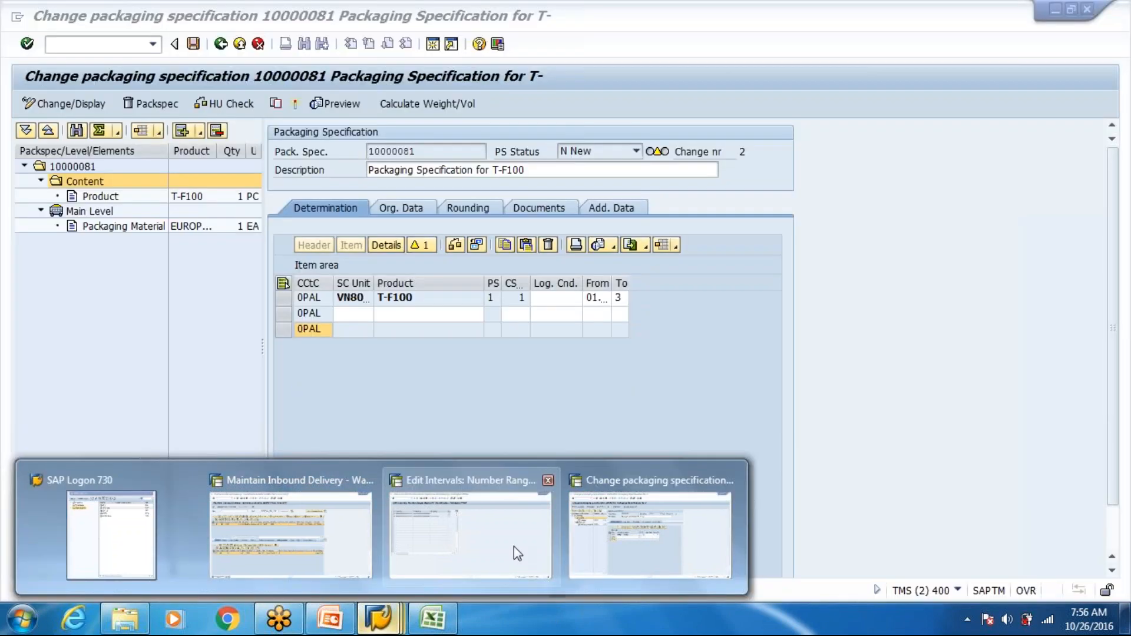
pyautogui.click(515, 552)
pyautogui.click(220, 46)
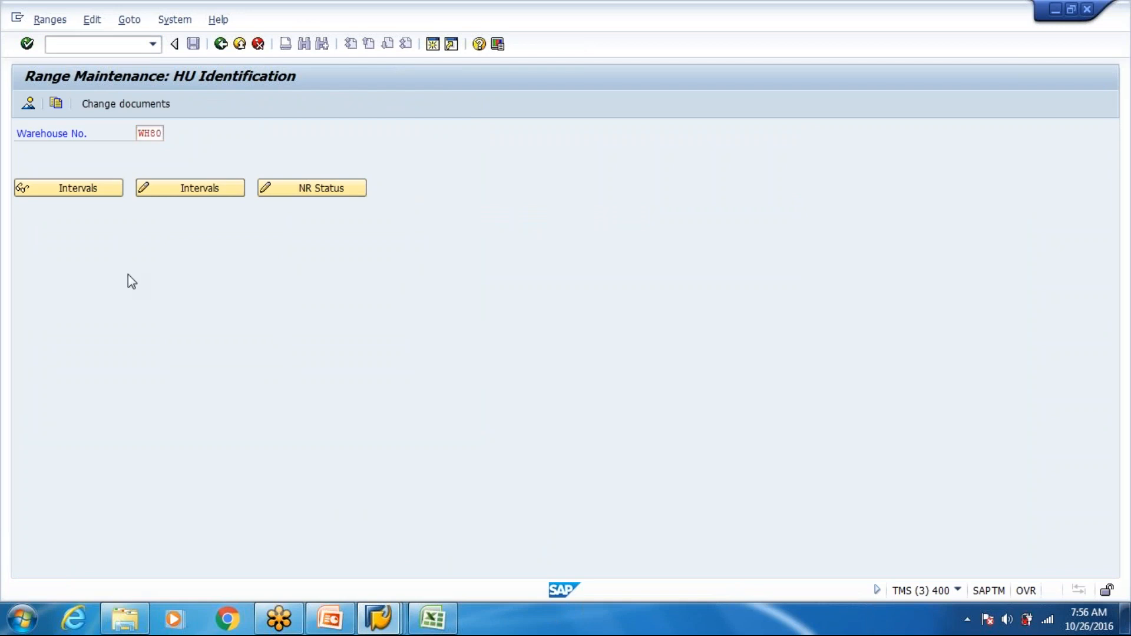
pyautogui.press('F3')
pyautogui.scroll(2, 173, 324)
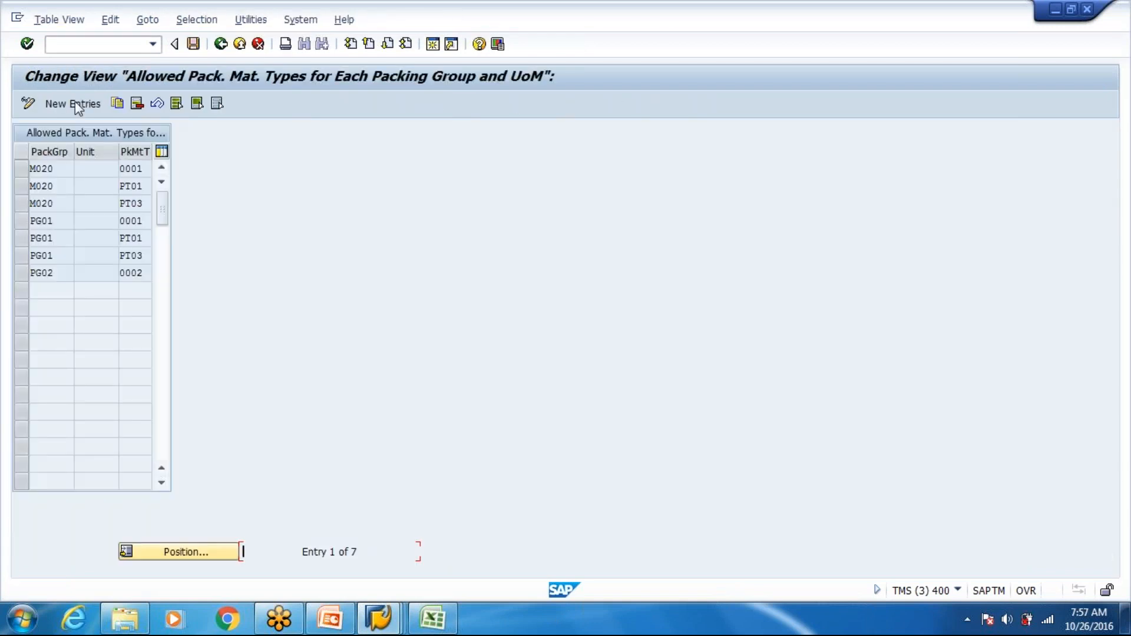
# - Try to assign packaging material type PT01 to packing group M010 as a new allowed combination and cancel the entry
pyautogui.click(76, 101)
pyautogui.click(81, 183)
pyautogui.press('BackSpace')
pyautogui.press('BackSpace')
pyautogui.write('10')
pyautogui.press('Tab')
pyautogui.press('Tab')
pyautogui.press('Down')
pyautogui.press('Return')
pyautogui.press('Return')
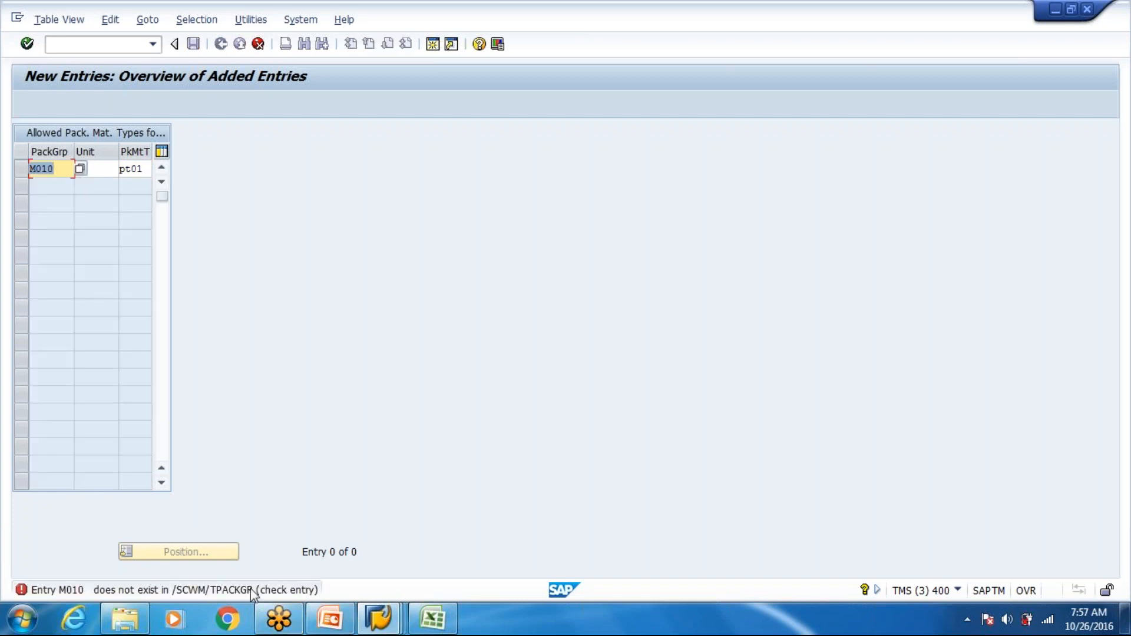
pyautogui.click(257, 44)
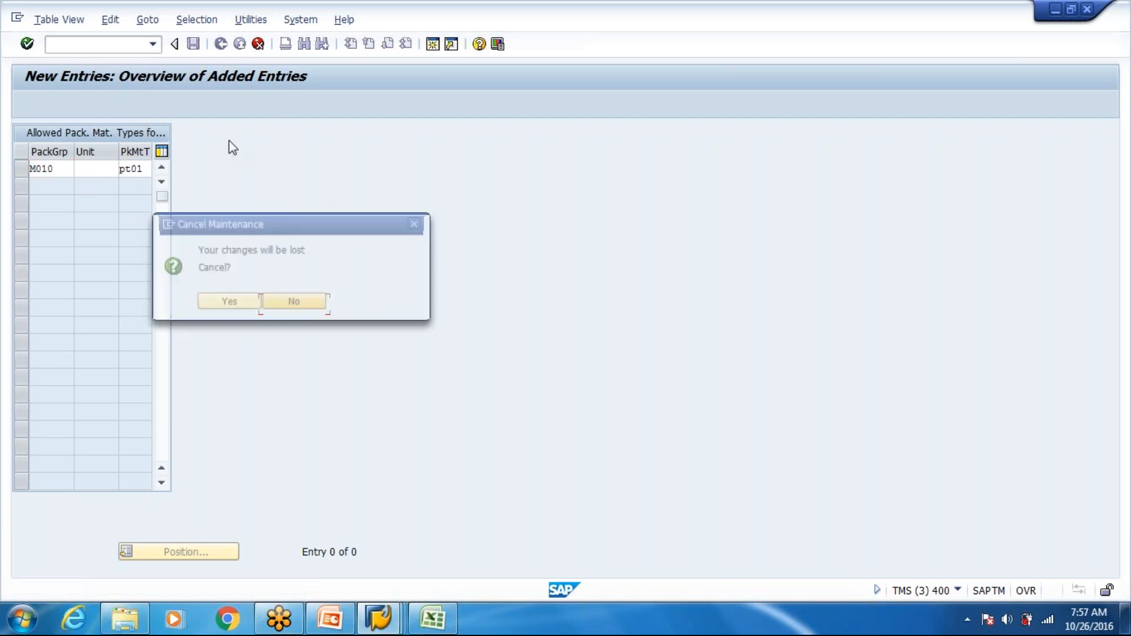
pyautogui.click(221, 306)
# - Review the defined packaging material types in customizing and return to the Handling Units activities
pyautogui.click(222, 47)
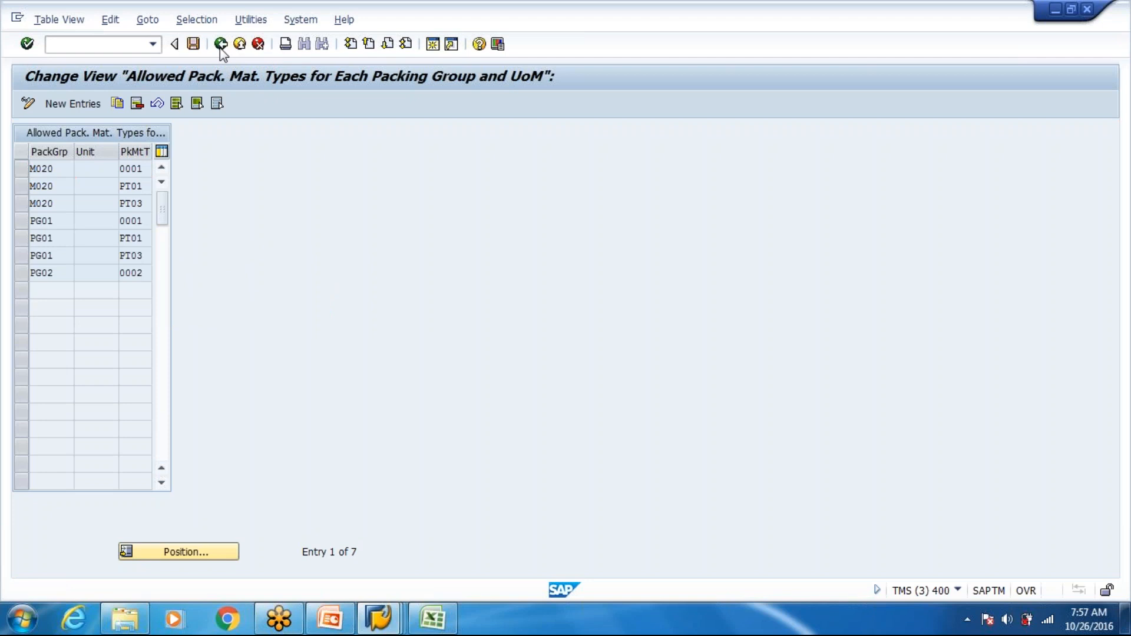
pyautogui.click(221, 45)
pyautogui.click(157, 207)
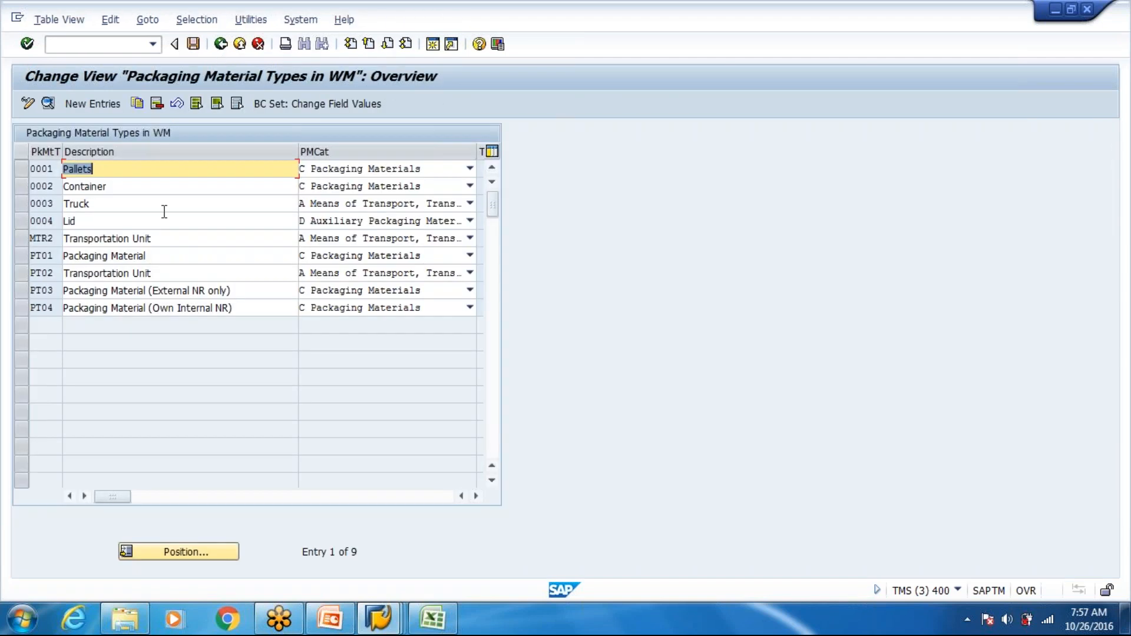
pyautogui.click(200, 72)
pyautogui.press('F3')
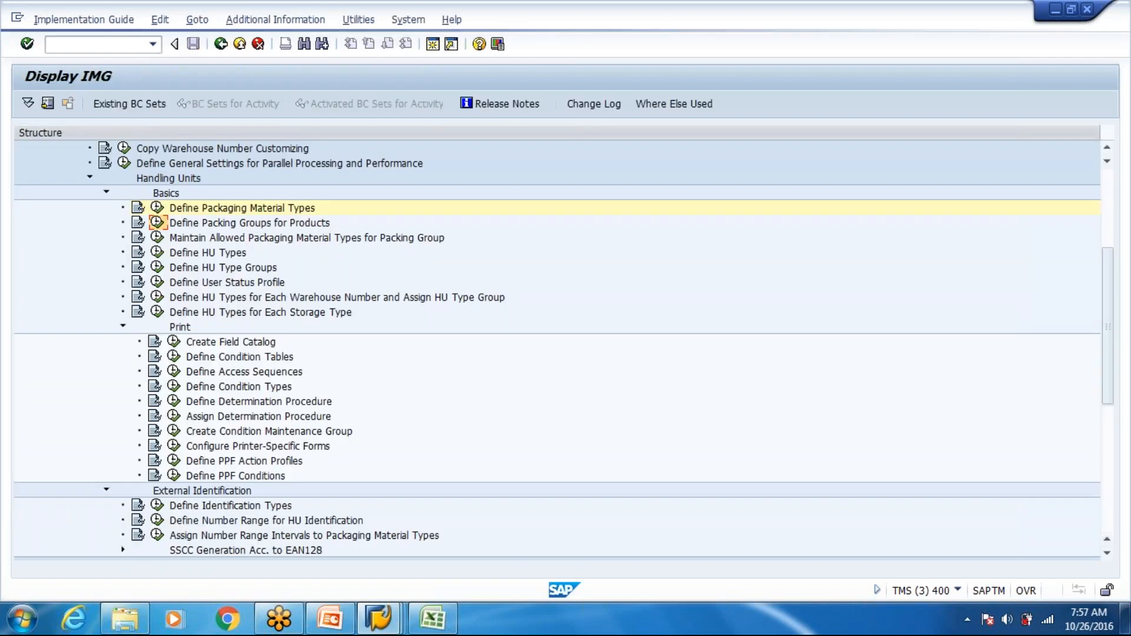
# - Create packing group M010 by copying the existing packing group M020
pyautogui.click(157, 222)
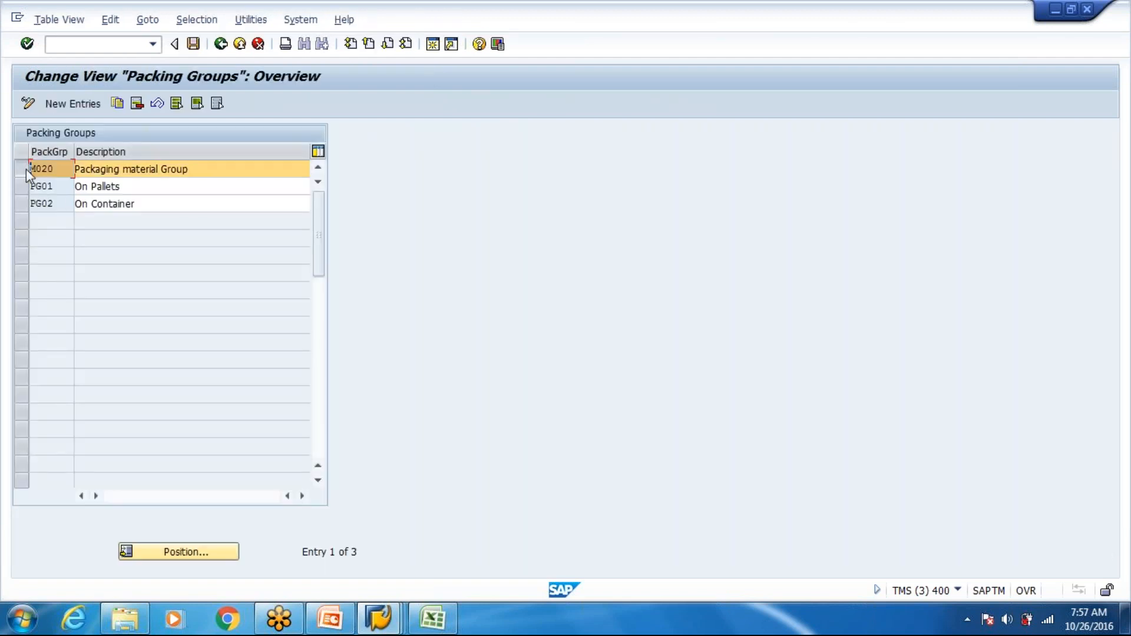
pyautogui.click(117, 103)
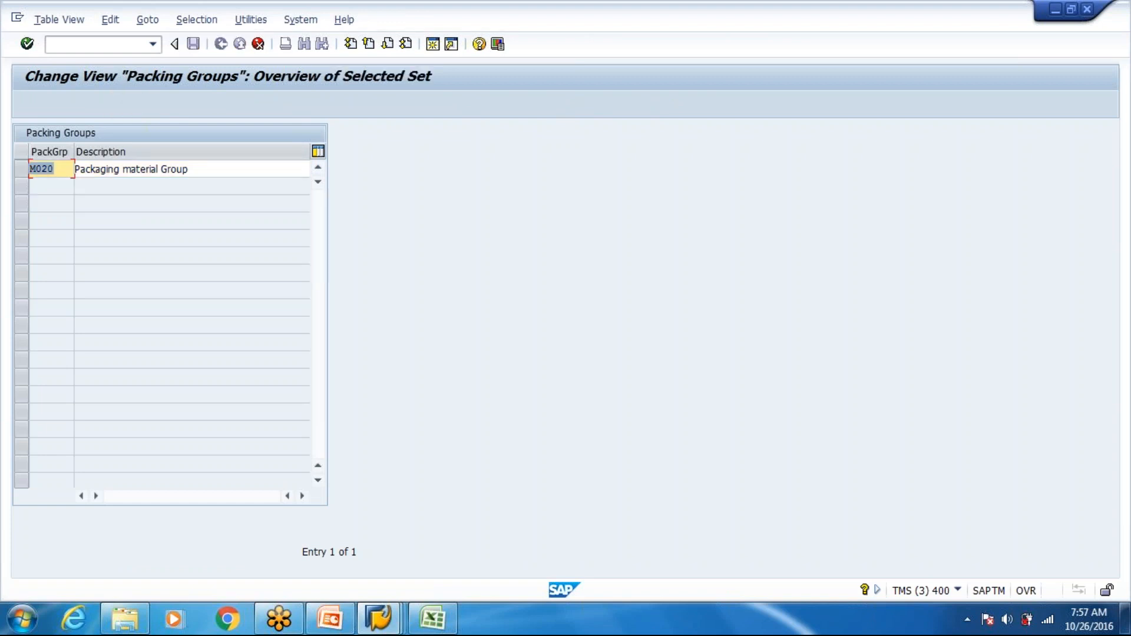
pyautogui.click(63, 171)
pyautogui.press('BackSpace')
pyautogui.press('BackSpace')
pyautogui.write('10')
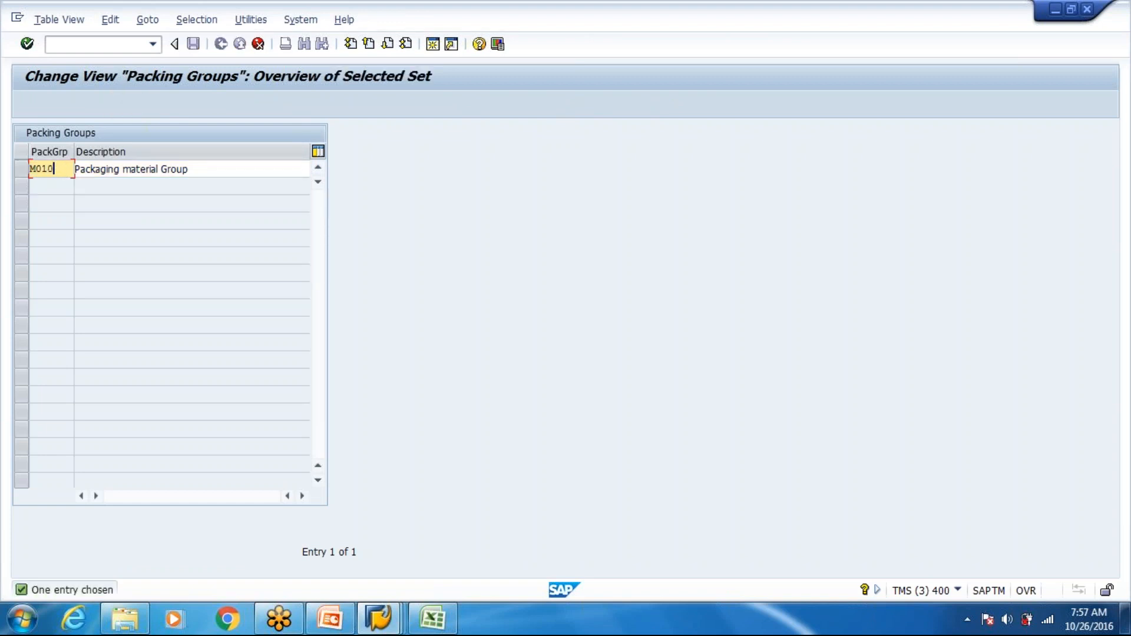
pyautogui.press('Return')
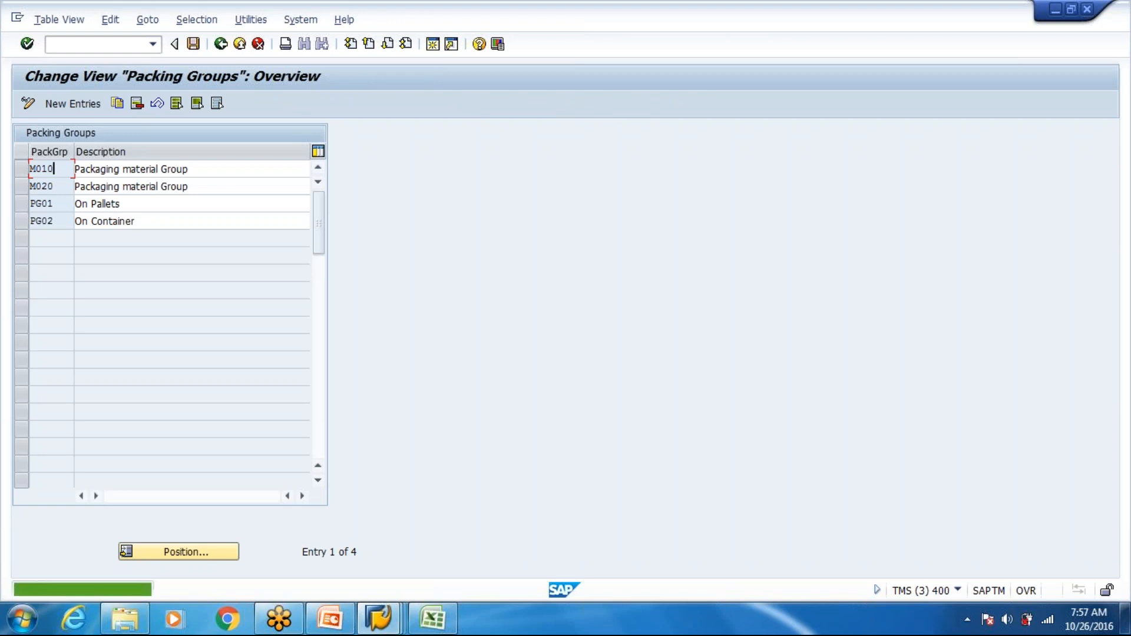
# - Save packing group M010 under customizing request TMSK900112 and return to the Handling Units activities
pyautogui.hotkey('ctrl', 's')
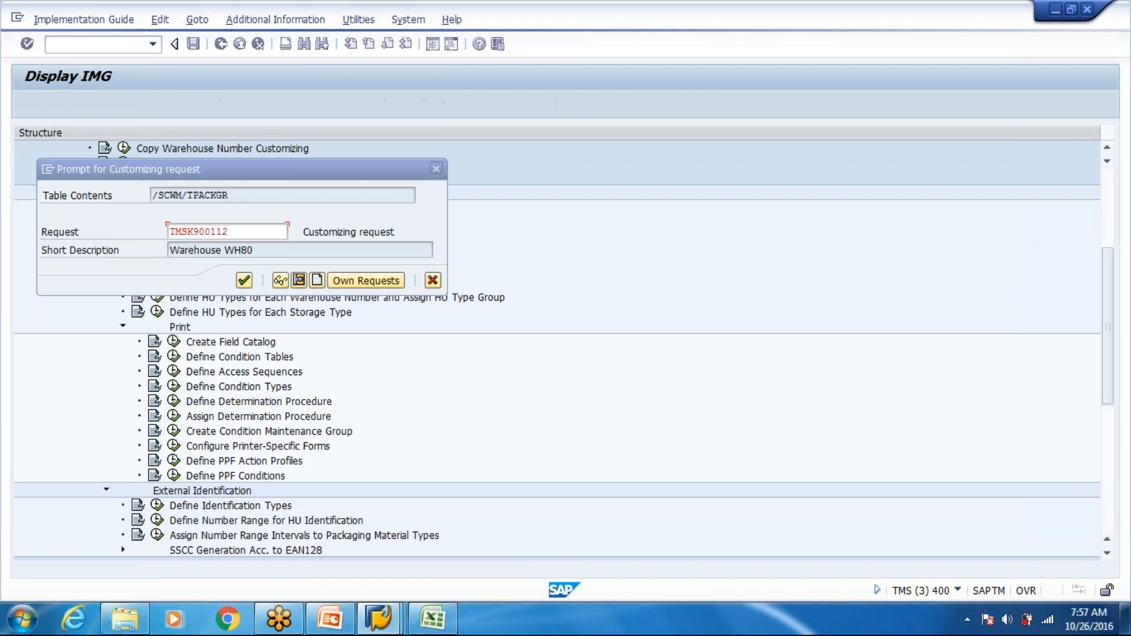
pyautogui.press('Return')
pyautogui.click(220, 45)
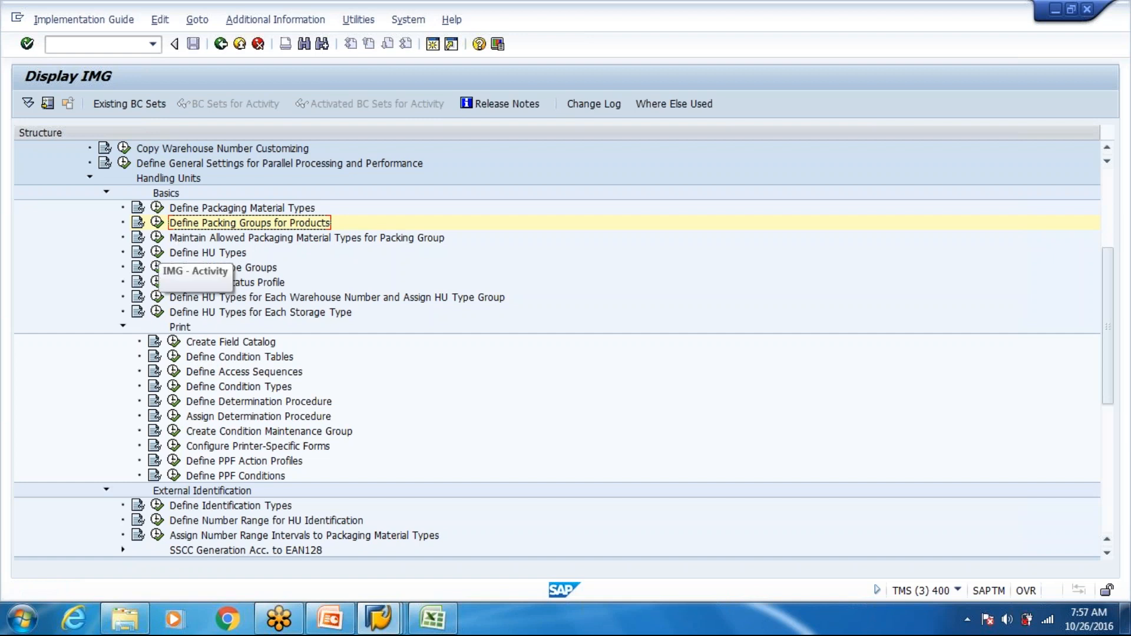
# - Add PT01 as an allowed packaging material type for packing group M010 and save it under request TMSK900112
pyautogui.doubleClick(176, 237)
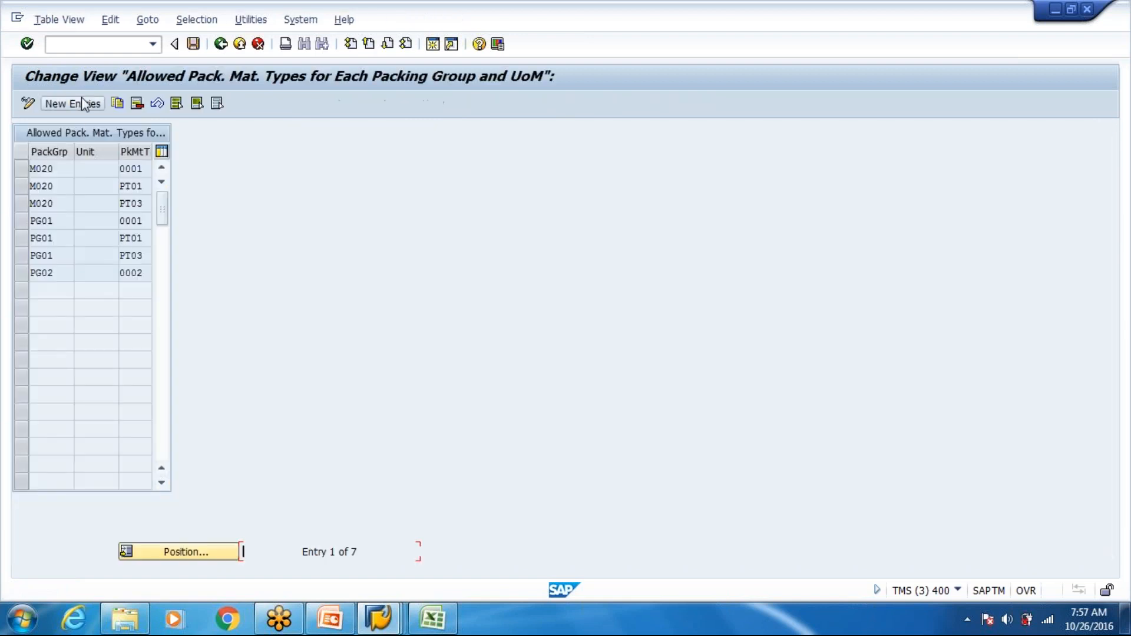
pyautogui.click(79, 105)
pyautogui.press('Down')
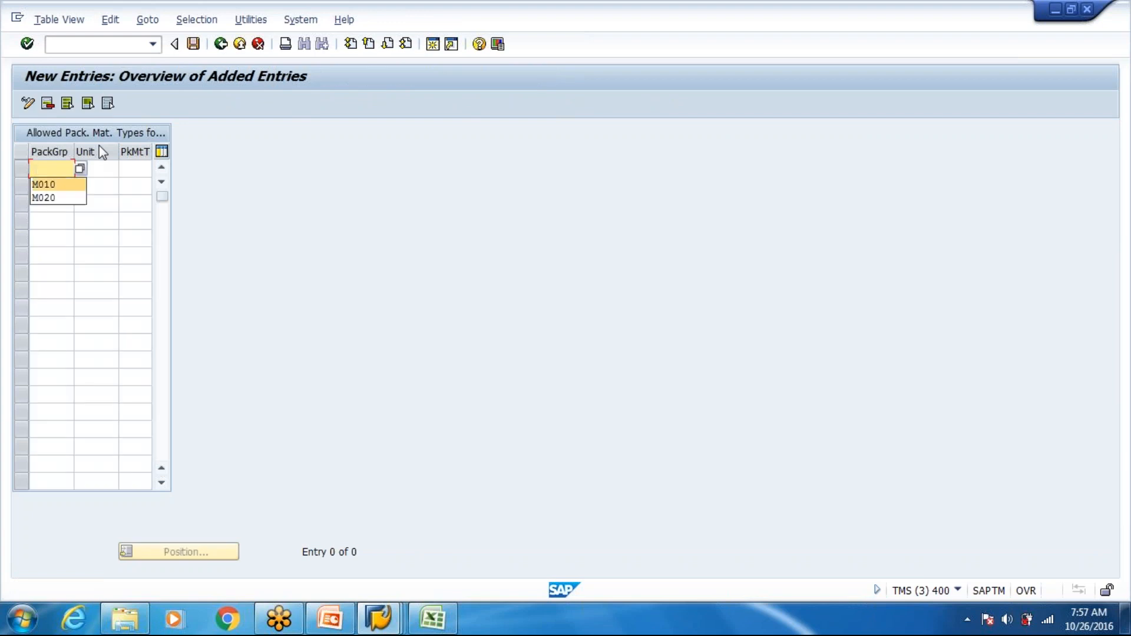
pyautogui.press('Return')
pyautogui.press('Tab')
pyautogui.press('Tab')
pyautogui.press('Down')
pyautogui.press('Return')
pyautogui.press('Return')
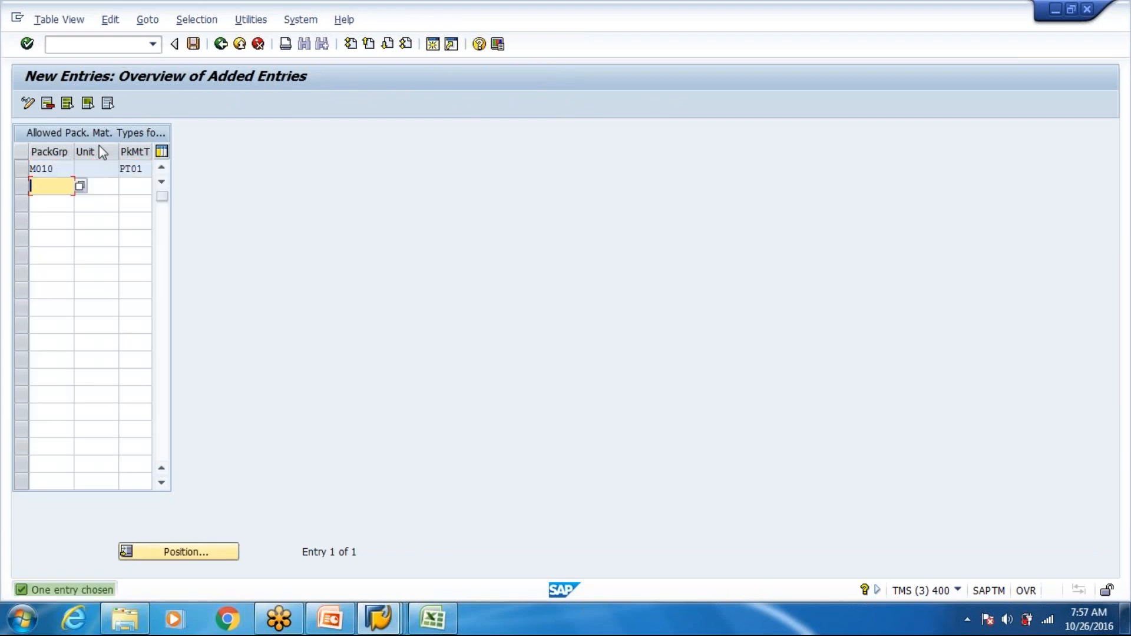
pyautogui.press('F3')
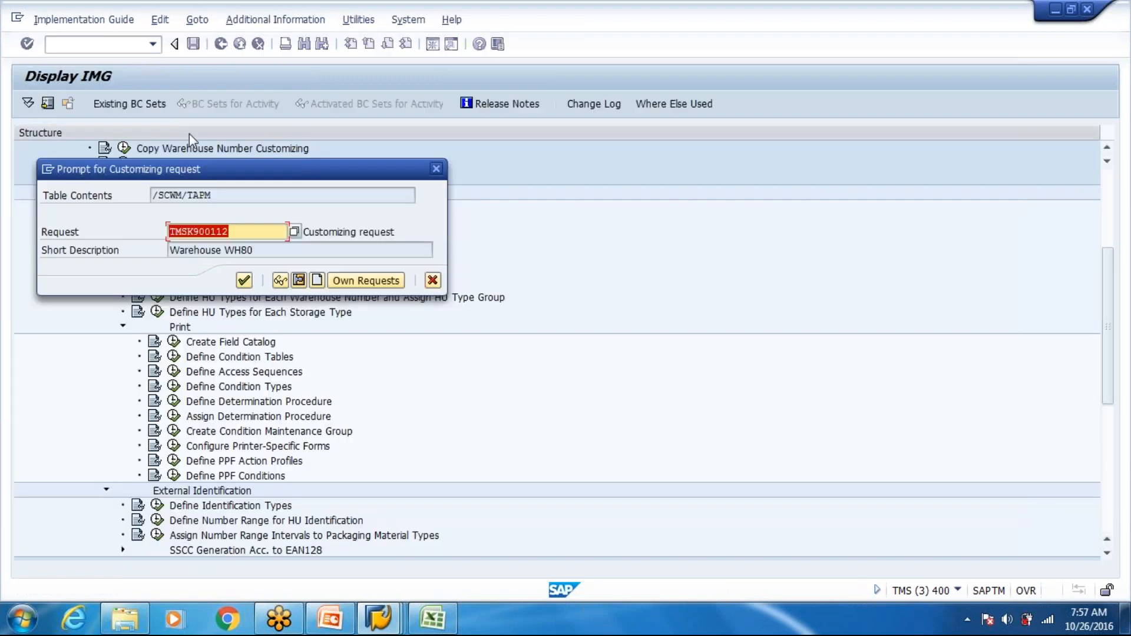
pyautogui.press('Return')
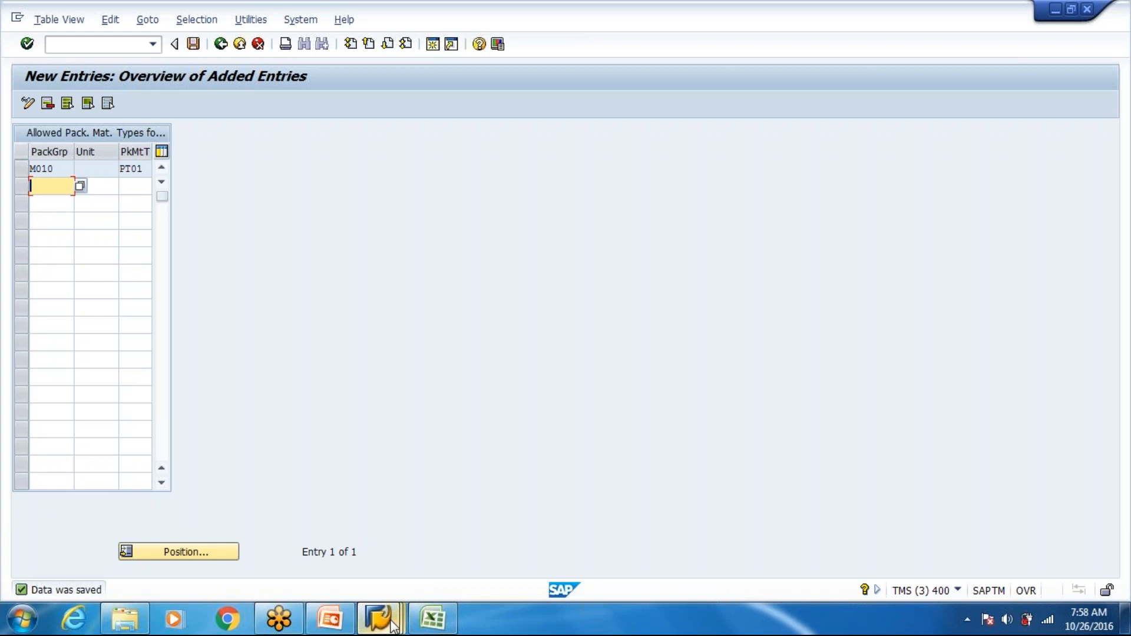
# - Switch to the packaging specification session and return from specification 10000081 to the overview
pyautogui.moveTo(391, 596)
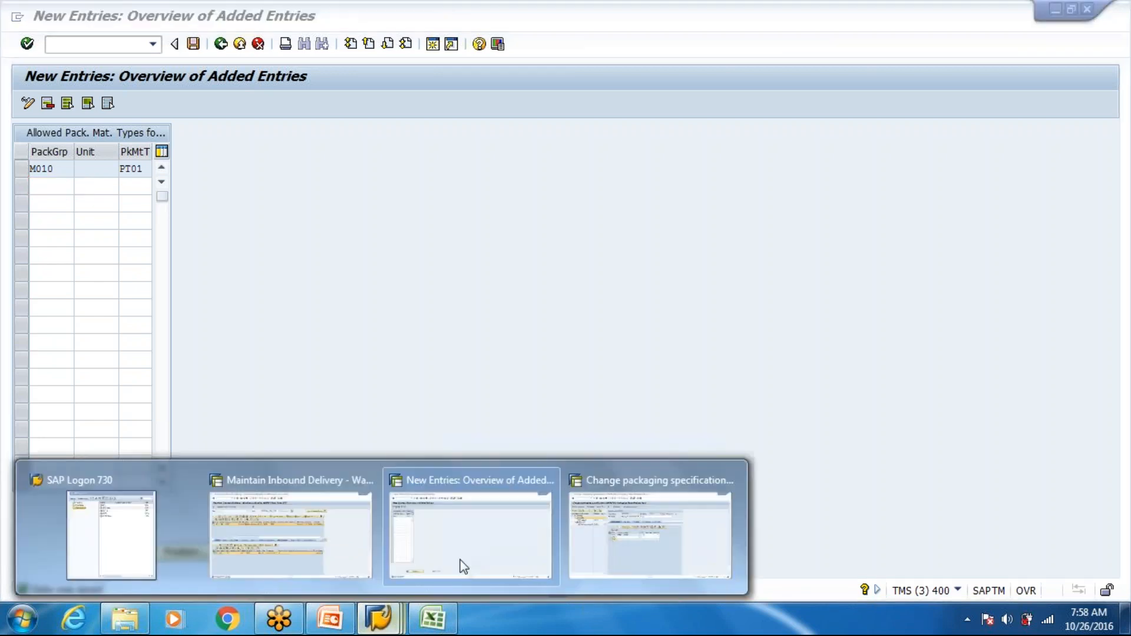
pyautogui.click(653, 530)
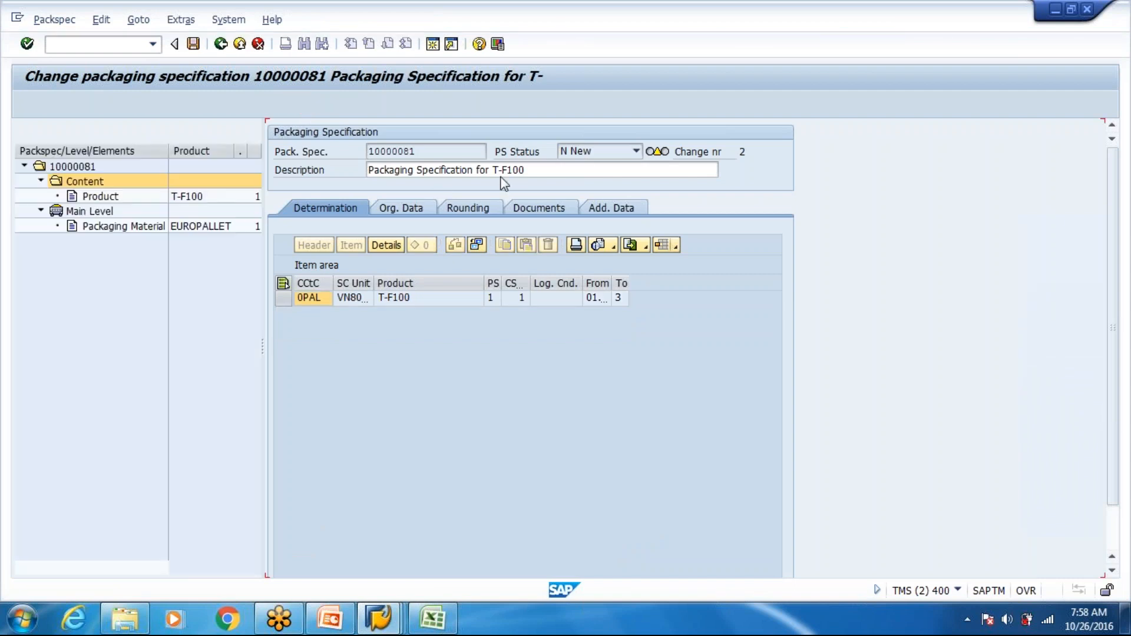
pyautogui.click(222, 45)
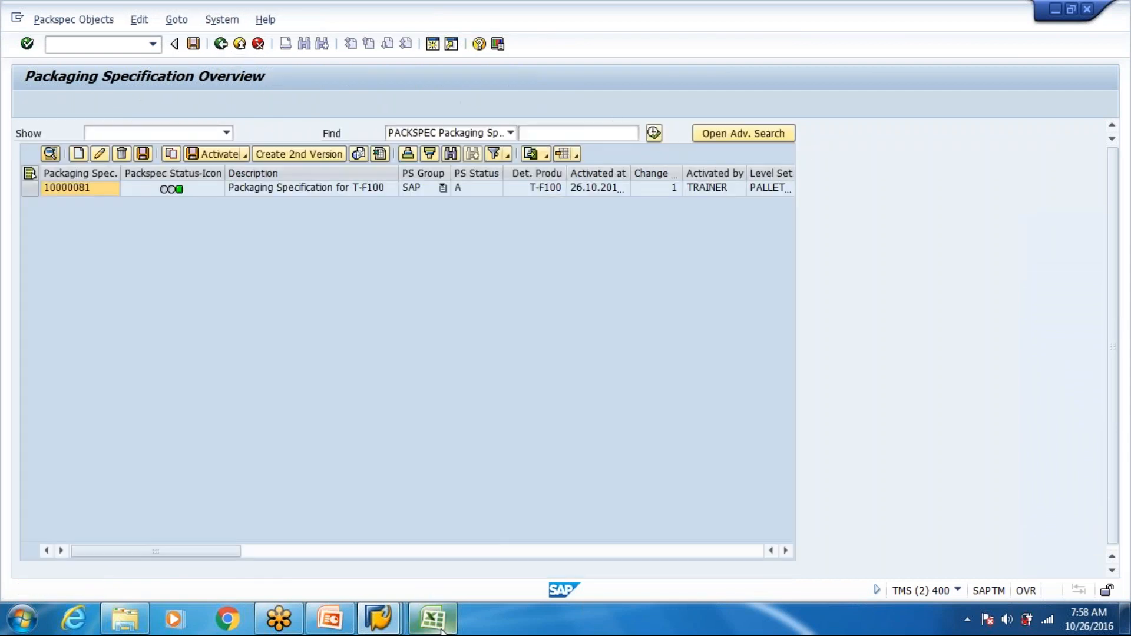
# - Switch to the Excel demo data workbook and locate and copy material T-T100 in the Org Structure sheet's bill of materials
pyautogui.click(436, 625)
pyautogui.scroll(-3, 505, 353)
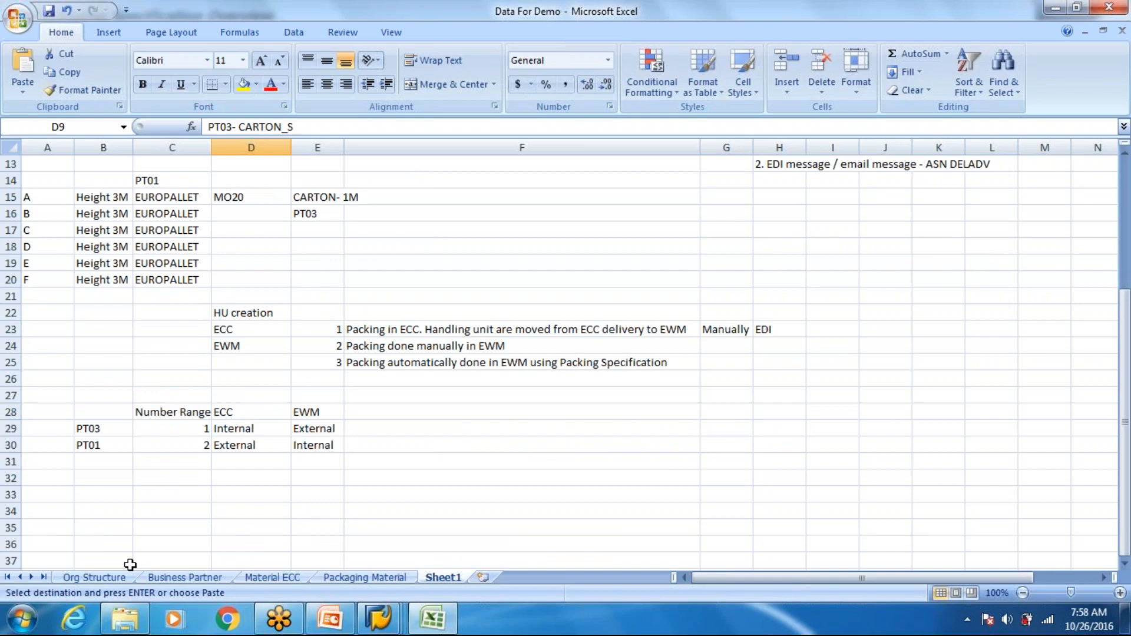
pyautogui.click(94, 577)
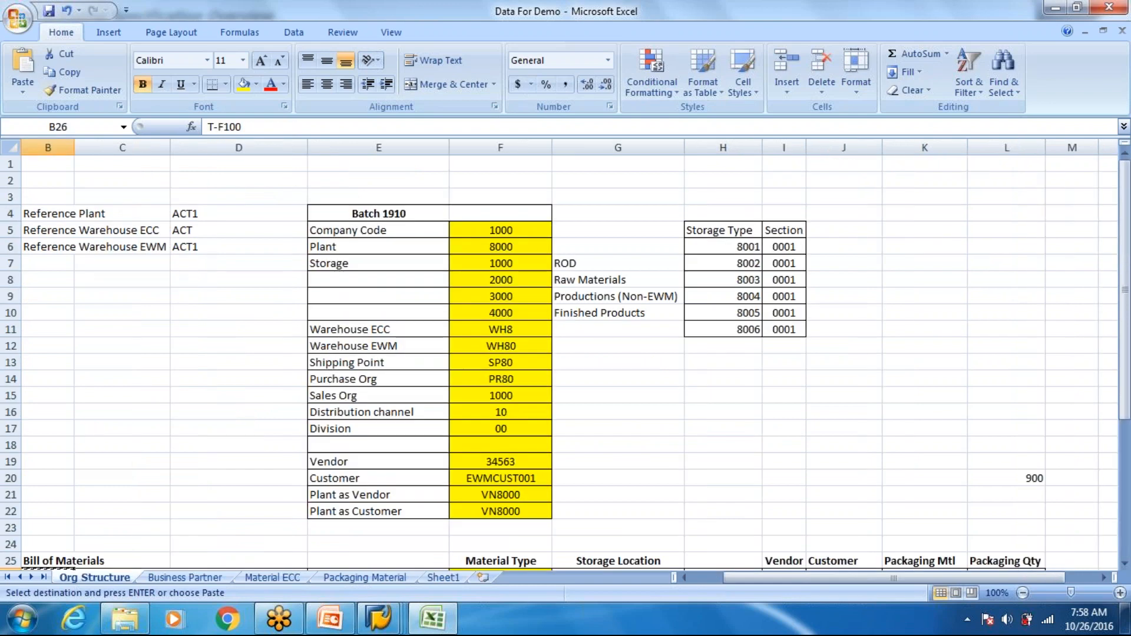
pyautogui.scroll(-5, 638, 448)
pyautogui.click(740, 362)
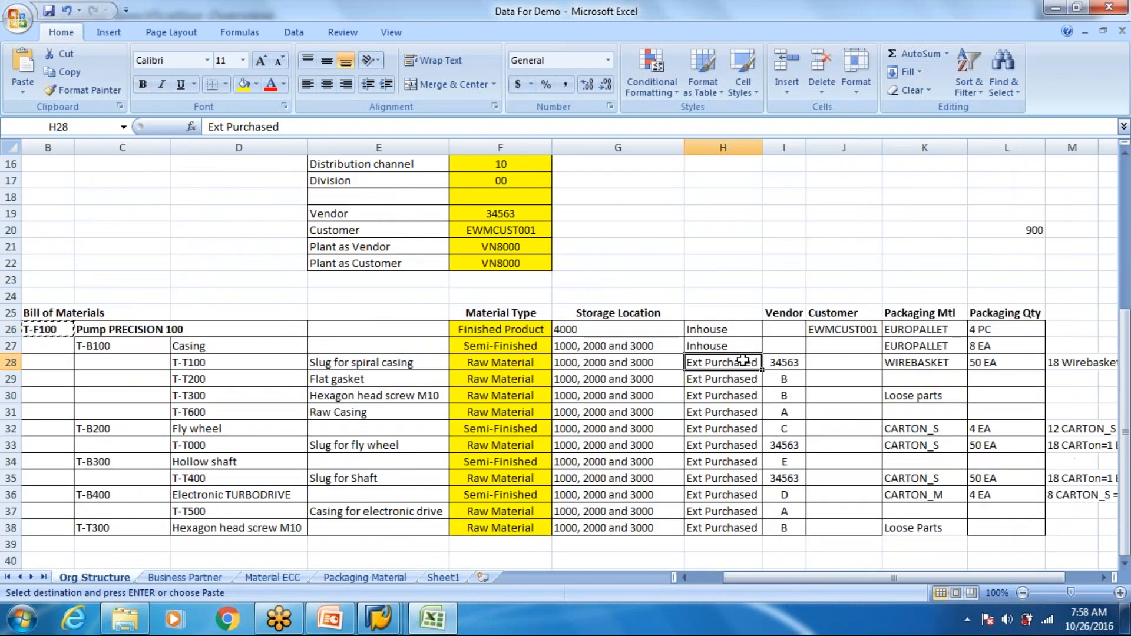
pyautogui.click(205, 362)
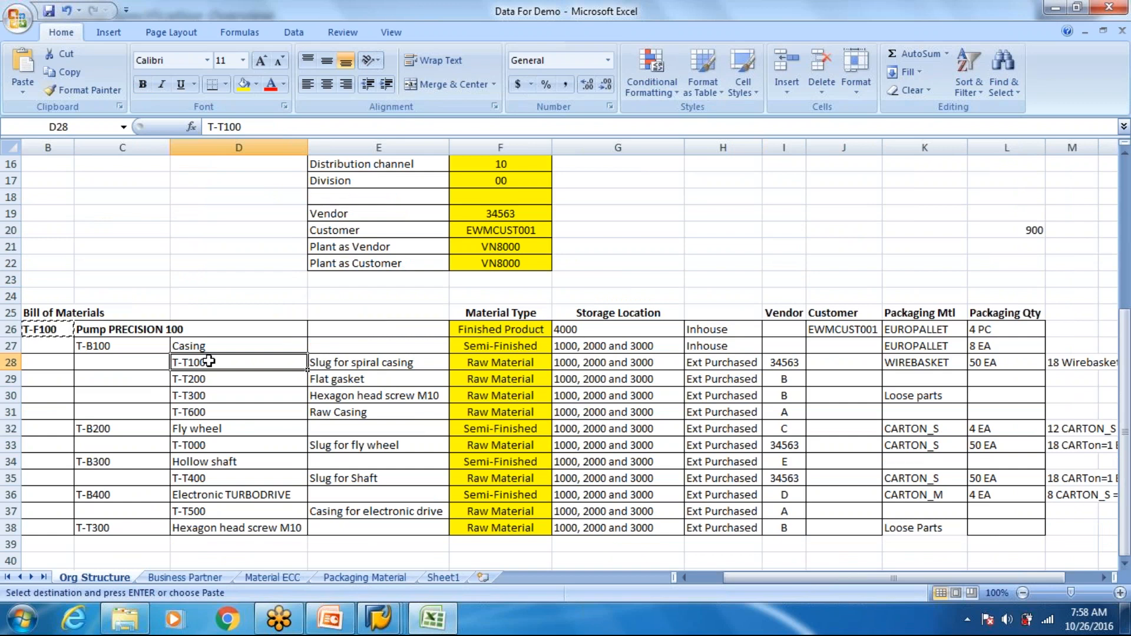
pyautogui.hotkey('ctrl', 'c')
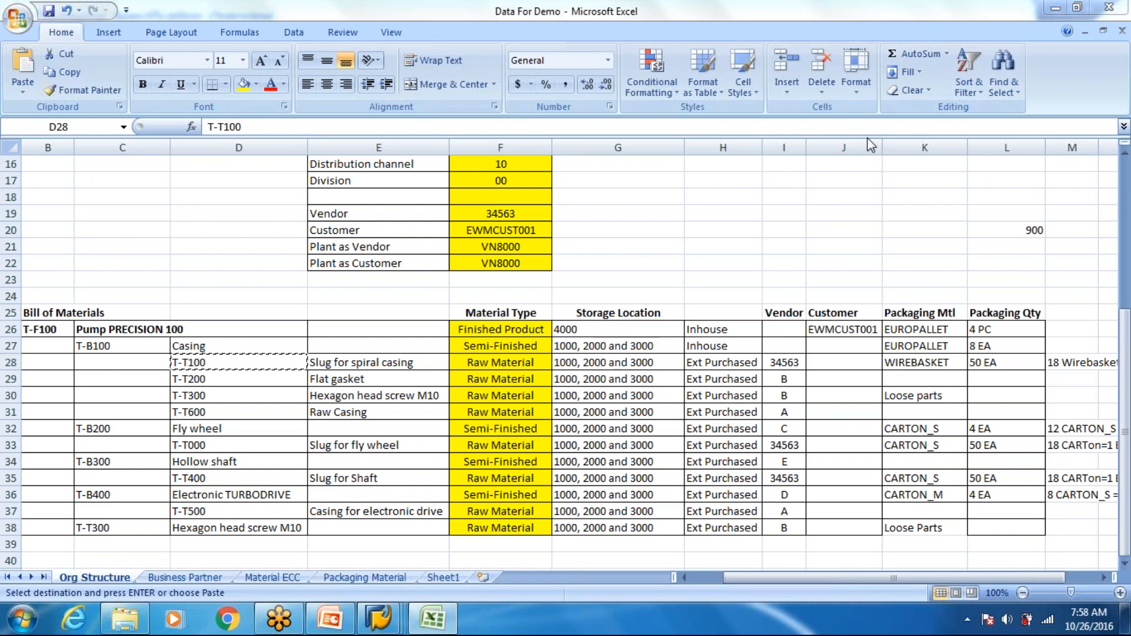
# - Clear the copy selection and examine the packaging material, packaging quantity and storage location for T-T100
pyautogui.click(925, 363)
pyautogui.press('Escape')
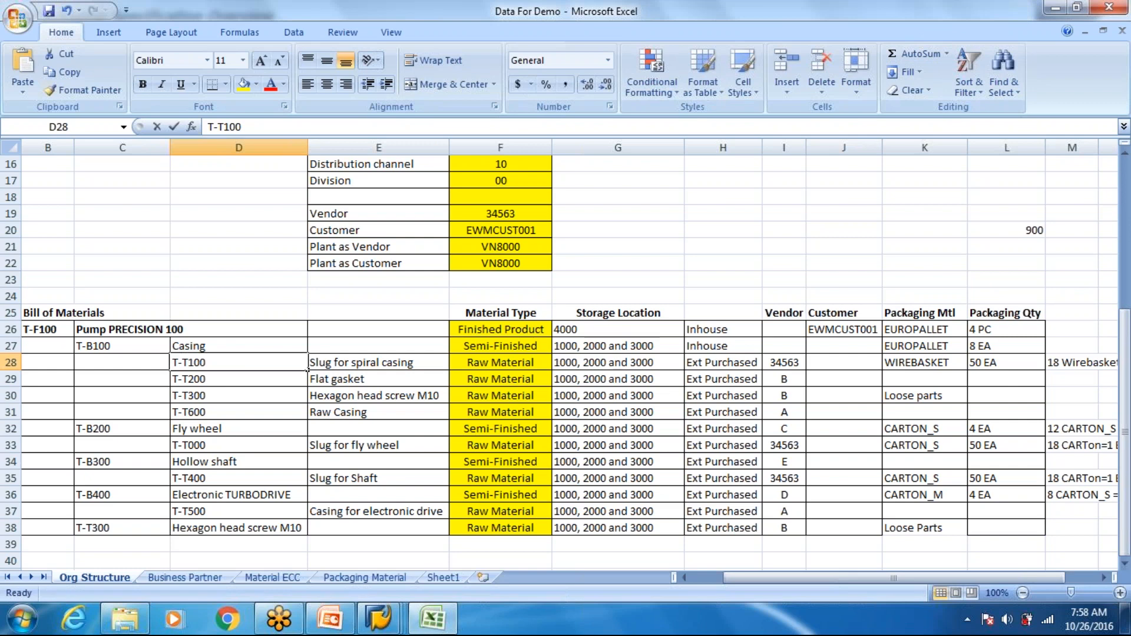
pyautogui.moveTo(918, 362); pyautogui.dragTo(1069, 362)
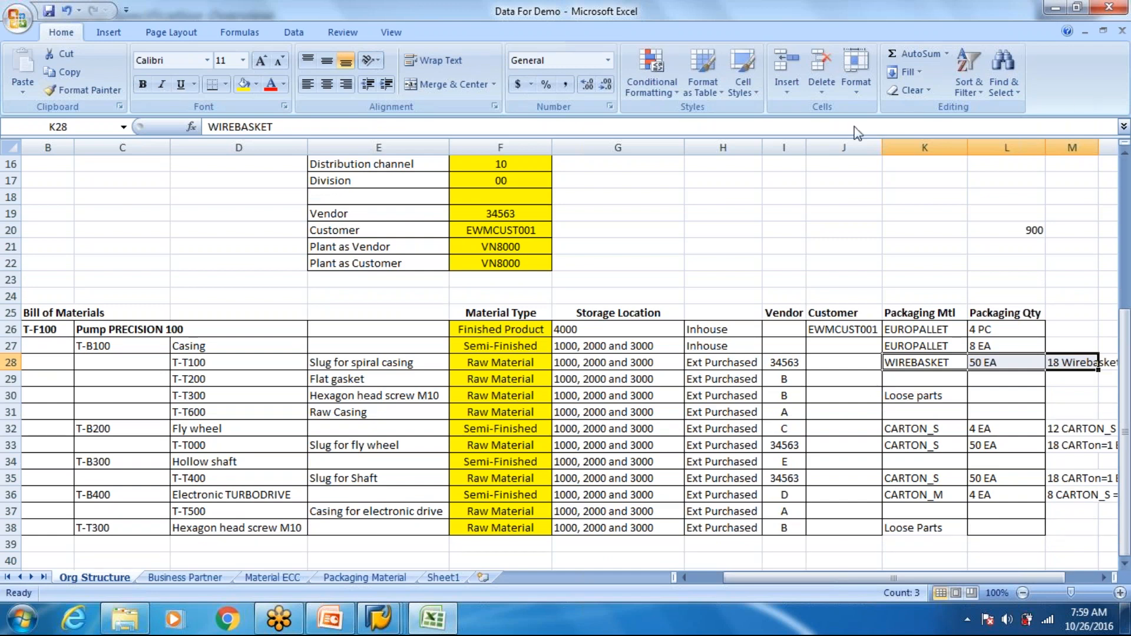
pyautogui.hotkey('alt', 'Tab')
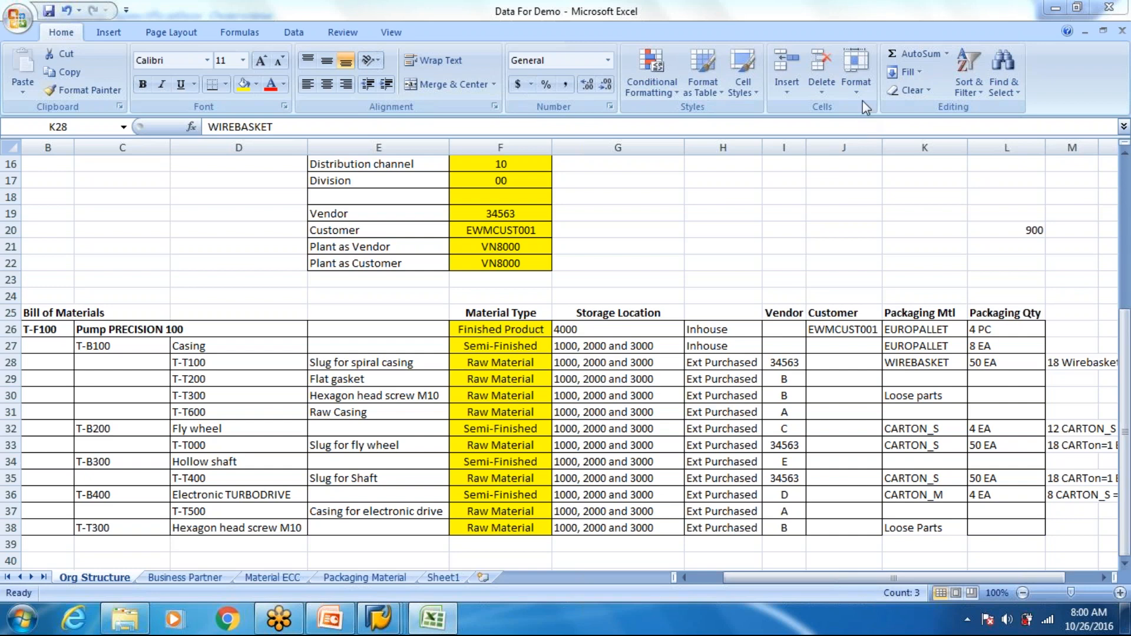
pyautogui.click(561, 365)
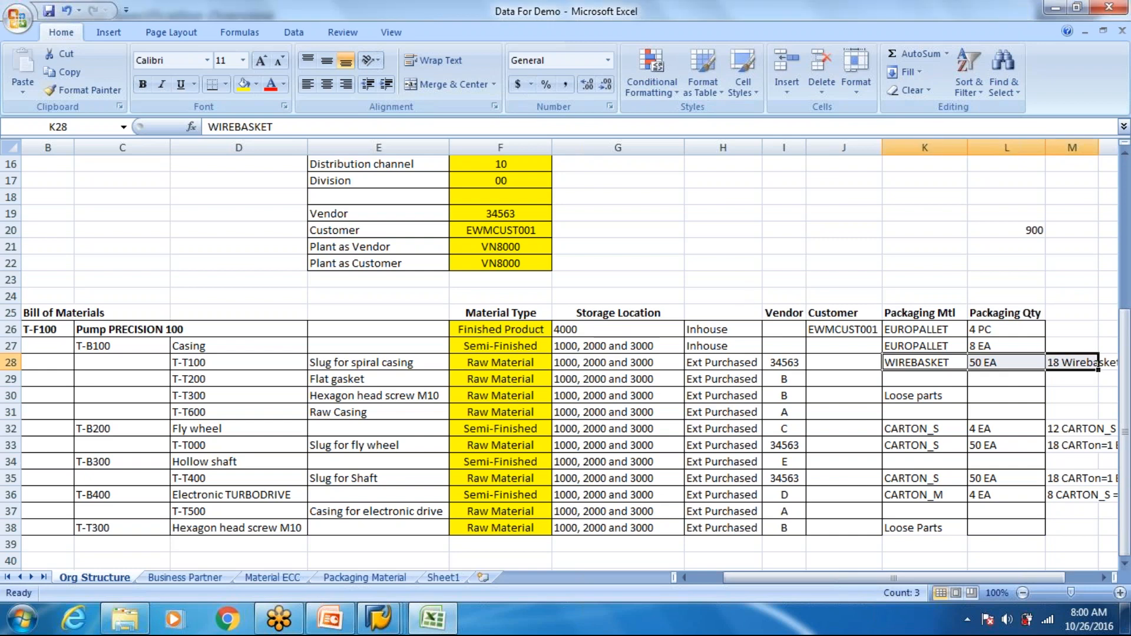
pyautogui.click(682, 368)
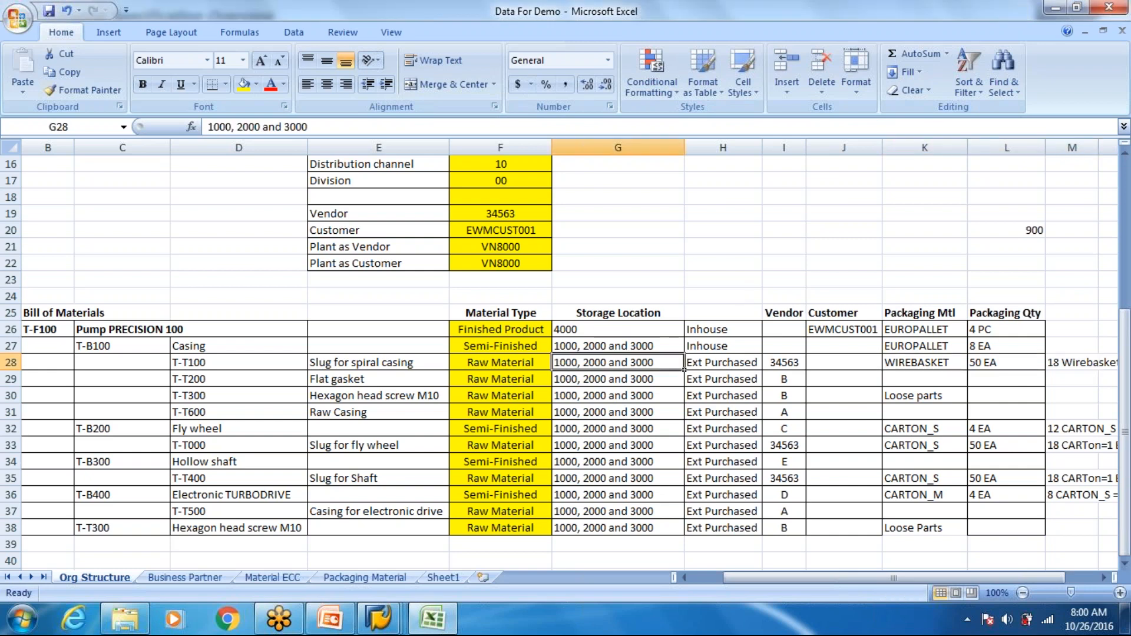
# - Review the packing group, packaging material type and HU creation notes in Sheet1
pyautogui.click(442, 577)
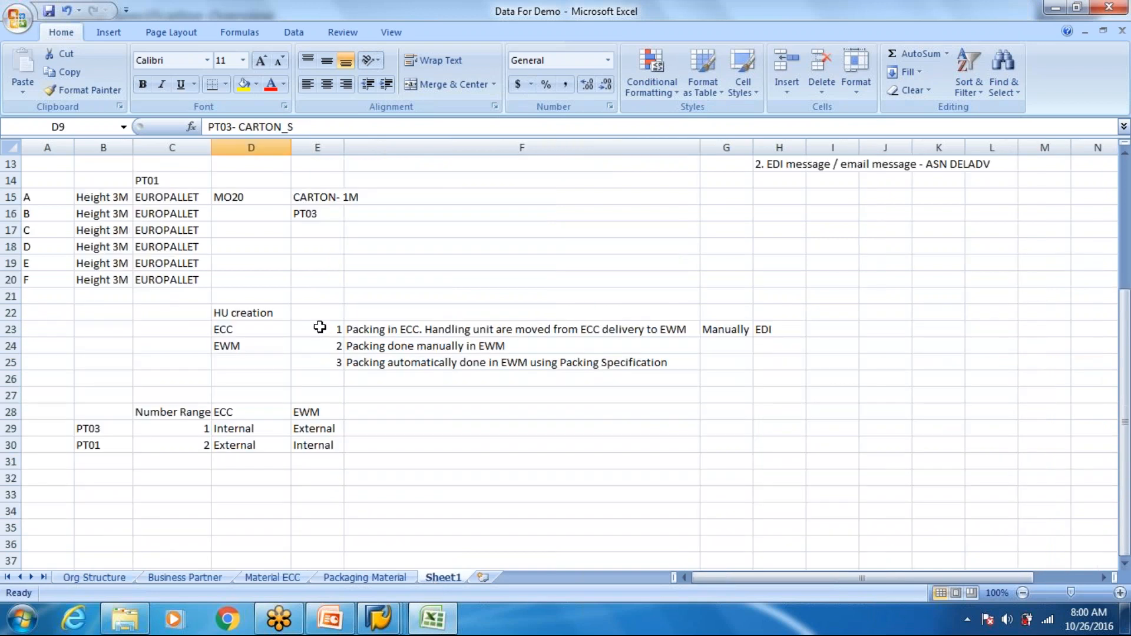
pyautogui.scroll(4, 319, 327)
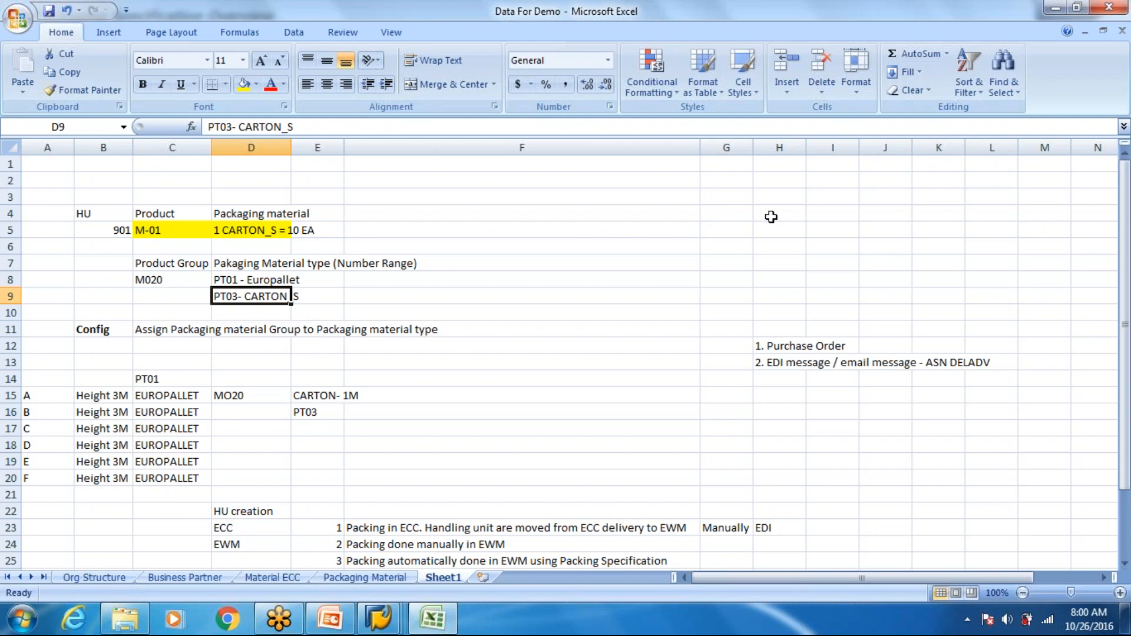
pyautogui.hotkey('alt', 'Tab')
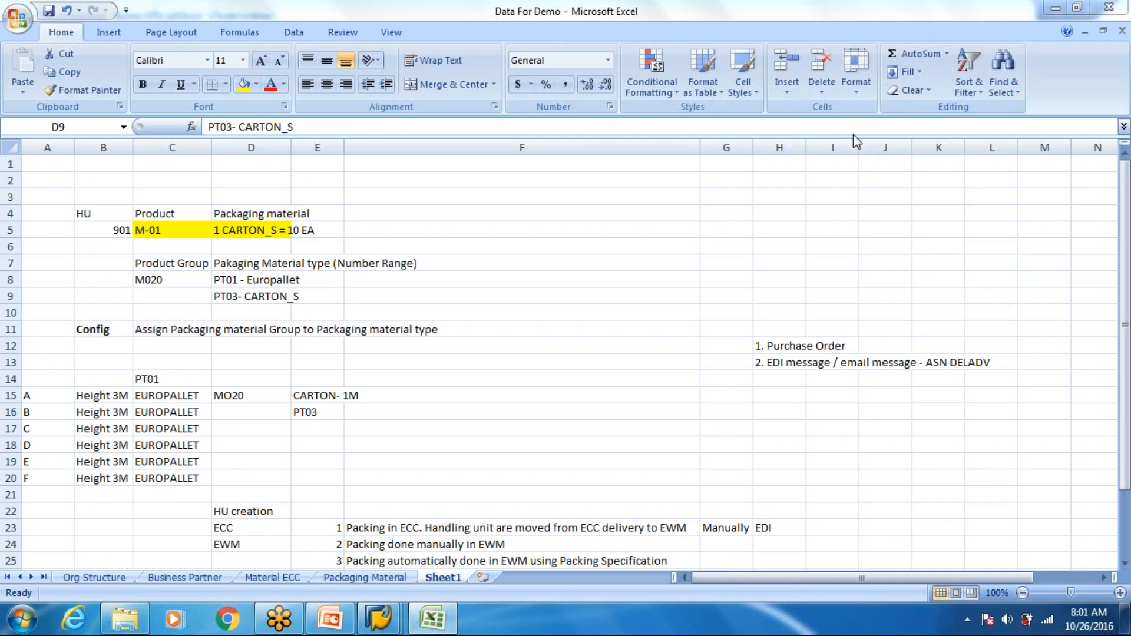
pyautogui.click(1012, 26)
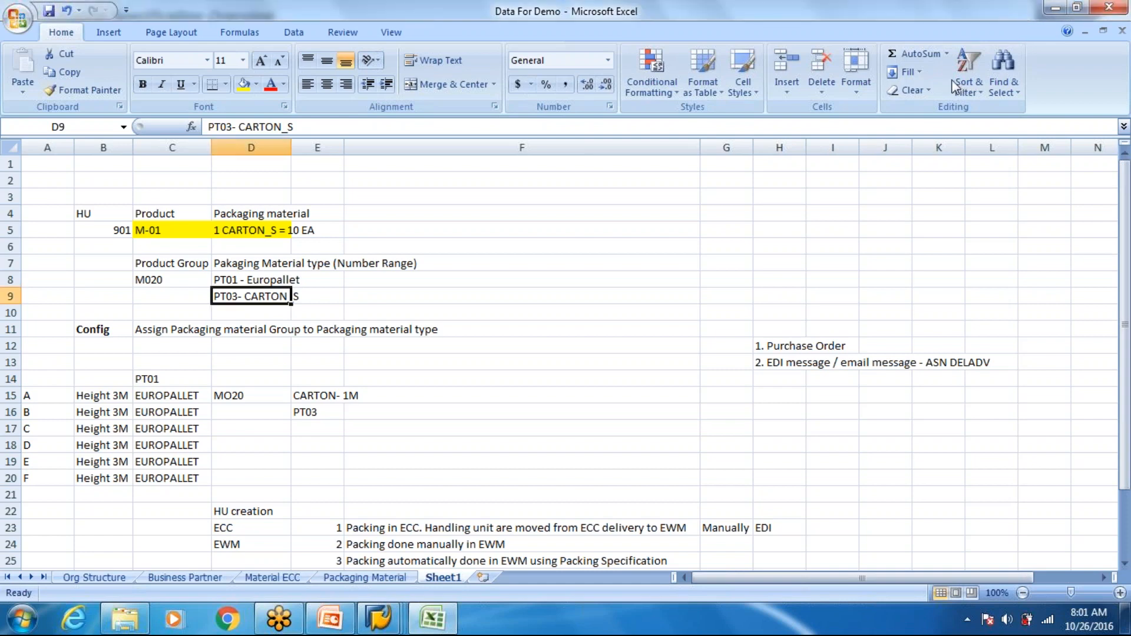
pyautogui.click(857, 114)
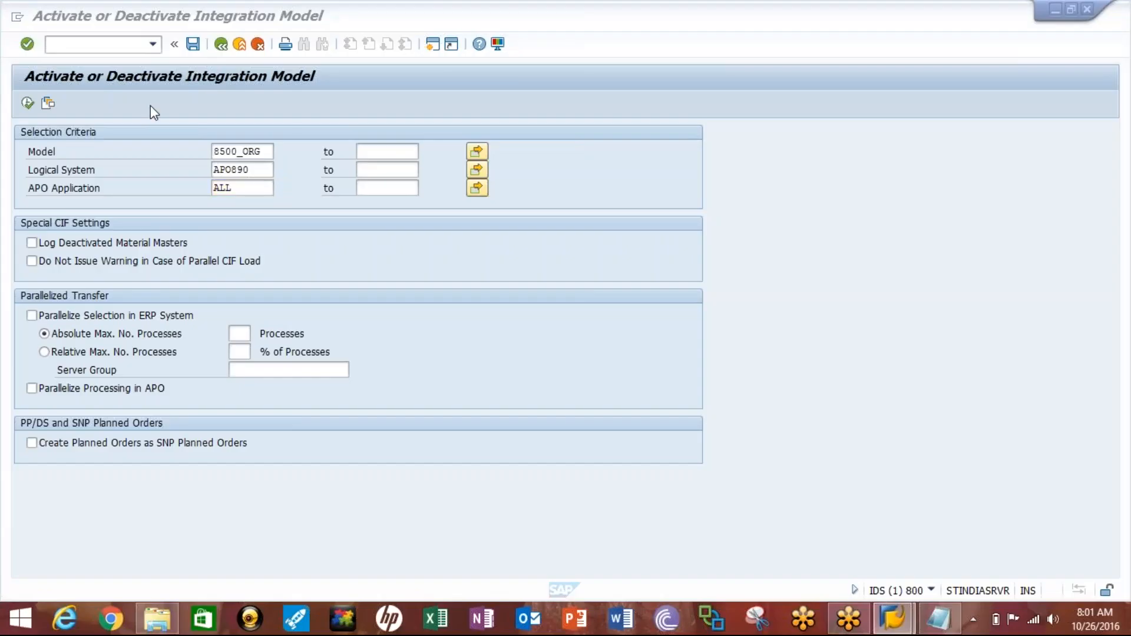
# - Run the selection for model 8500_ORG, logical system APO890 and application ALL, and display the ALL integration model
pyautogui.click(26, 103)
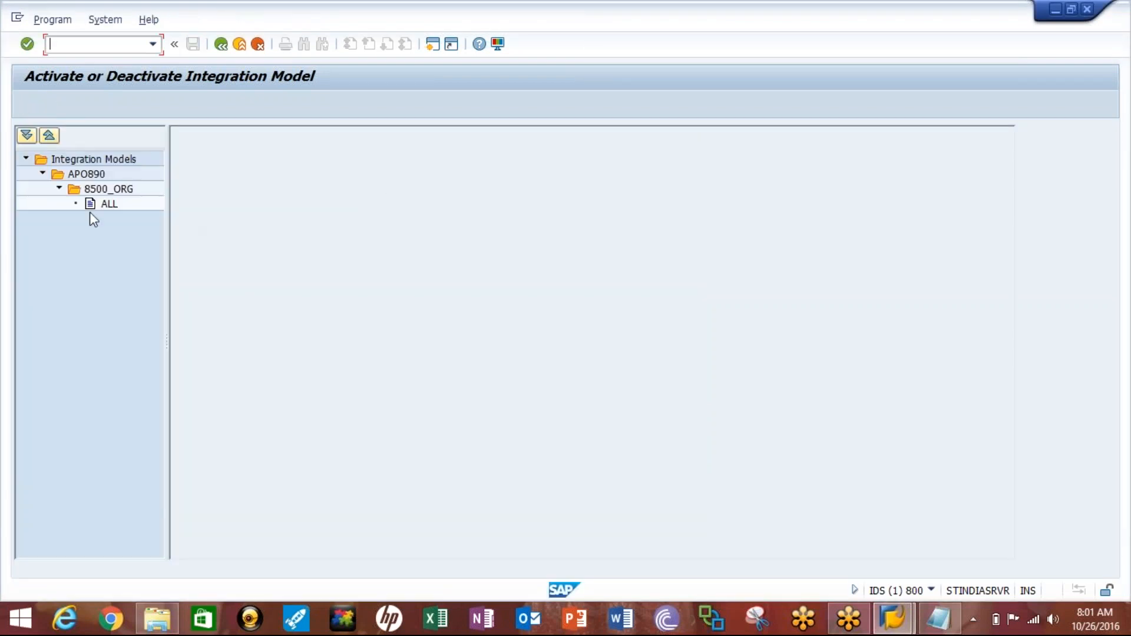
pyautogui.click(101, 204)
pyautogui.doubleClick(99, 205)
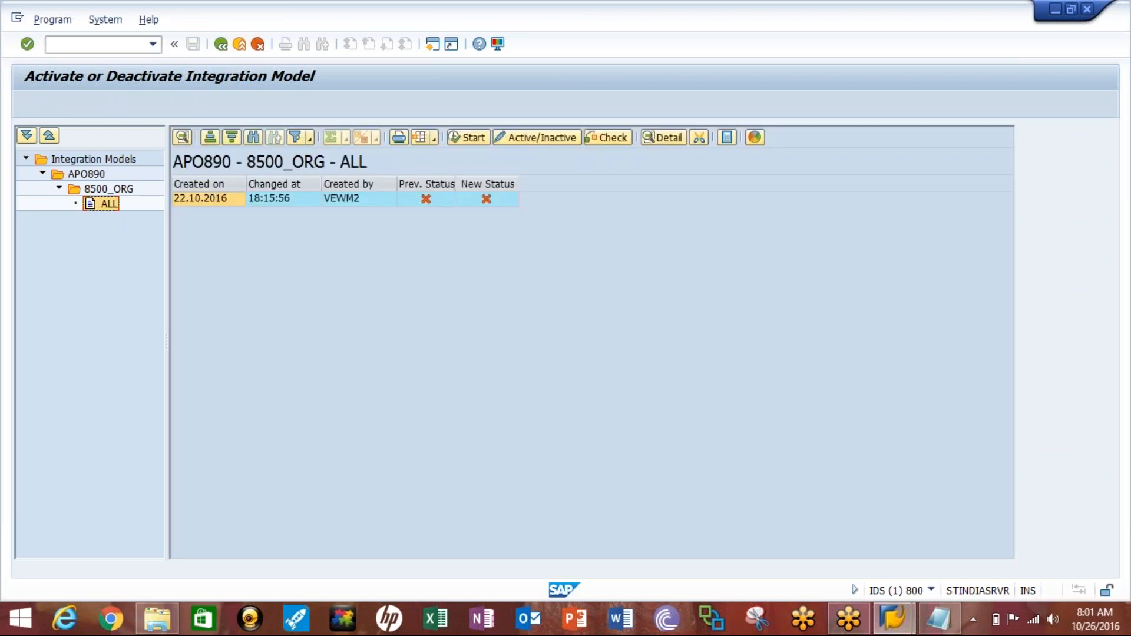
# - Try to activate integration model 8500_ORG for APO890, ignoring the inbound queue block and cancelling at the outbound queue block
pyautogui.click(486, 199)
pyautogui.click(366, 199)
pyautogui.click(460, 137)
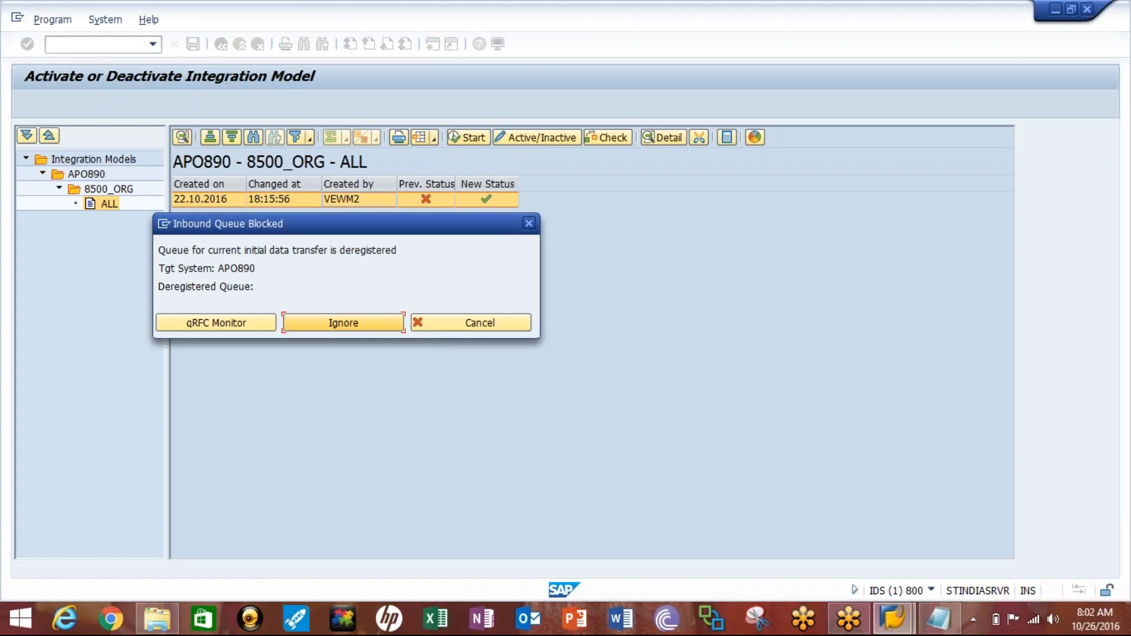
pyautogui.click(342, 324)
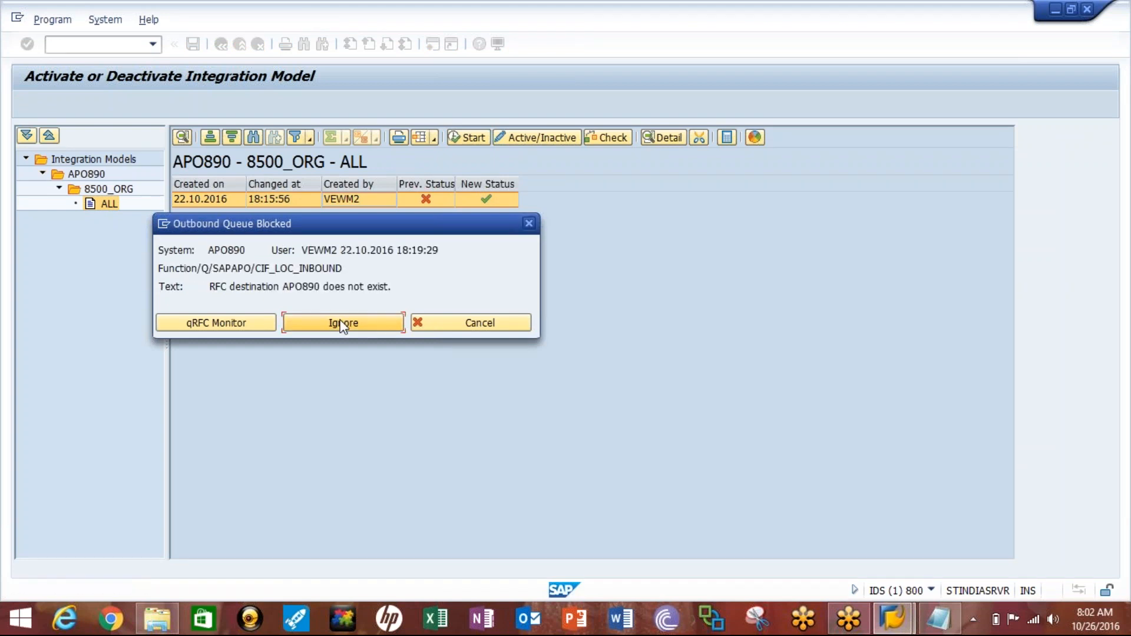
pyautogui.moveTo(209, 286); pyautogui.dragTo(386, 284)
pyautogui.click(415, 281)
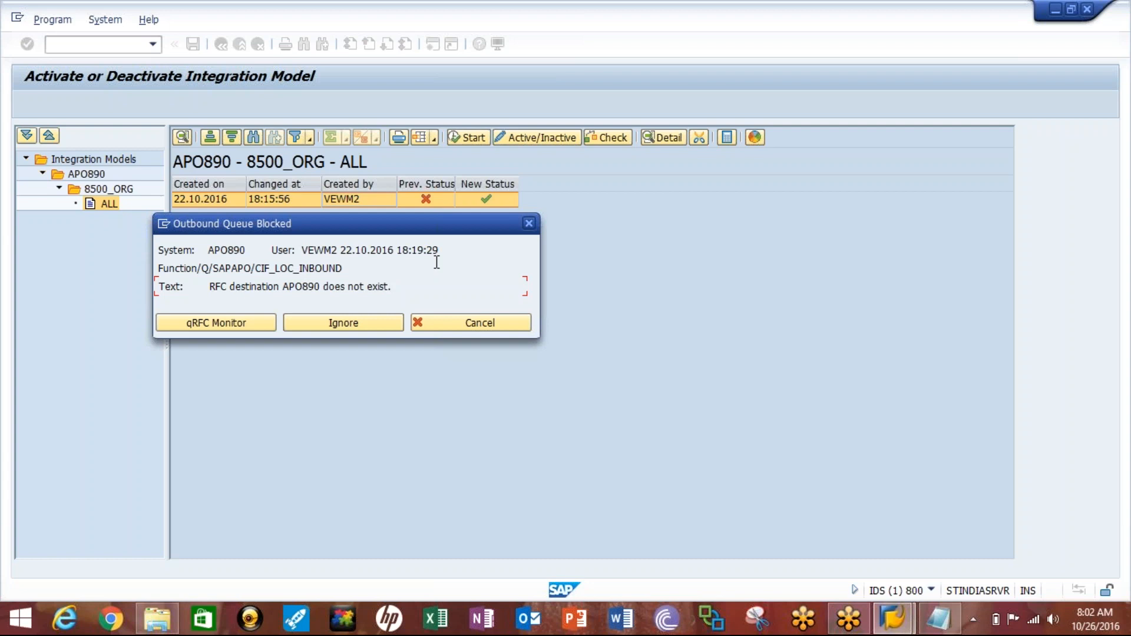
pyautogui.click(469, 317)
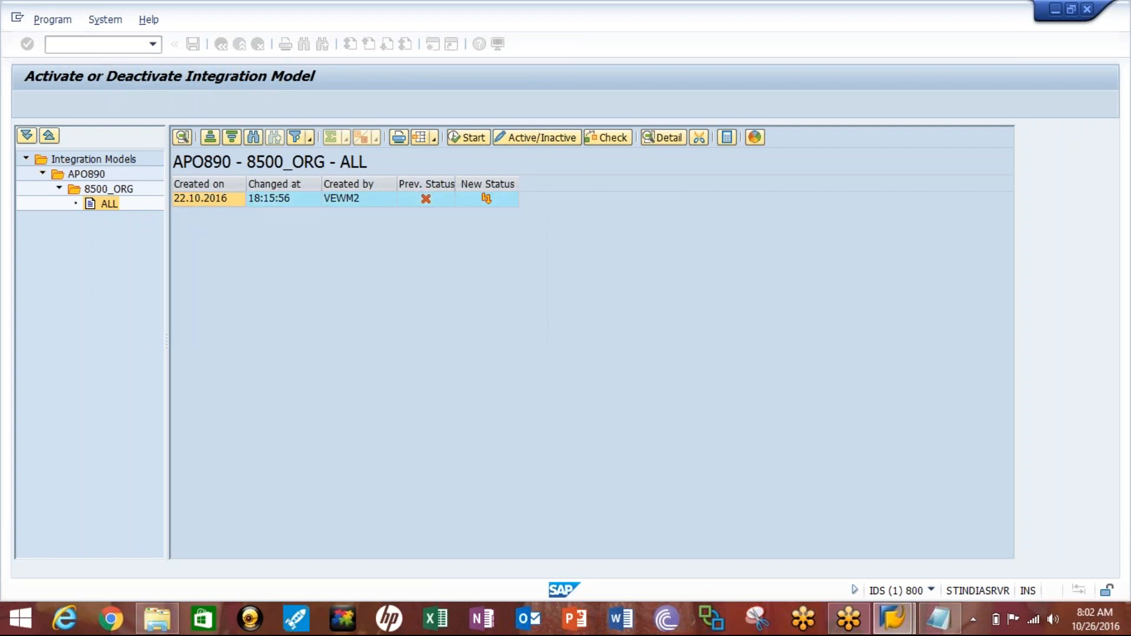
# - Open transaction SM59 in a new session, expand ABAP Connections and look through the list of RFC destinations
pyautogui.write('osm59')
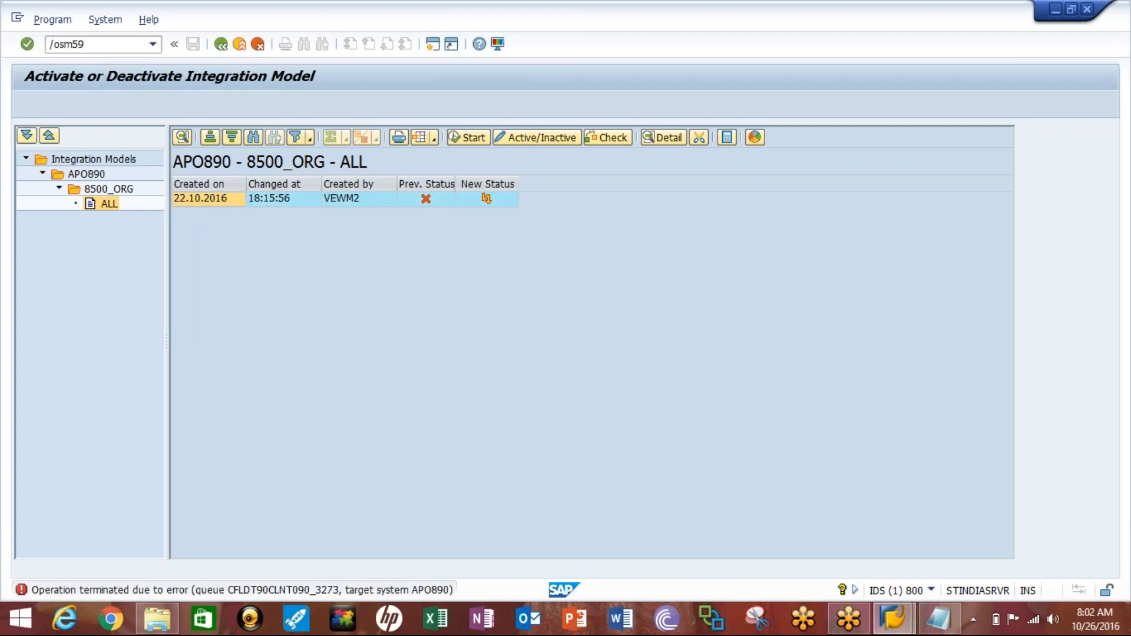
pyautogui.press('Return')
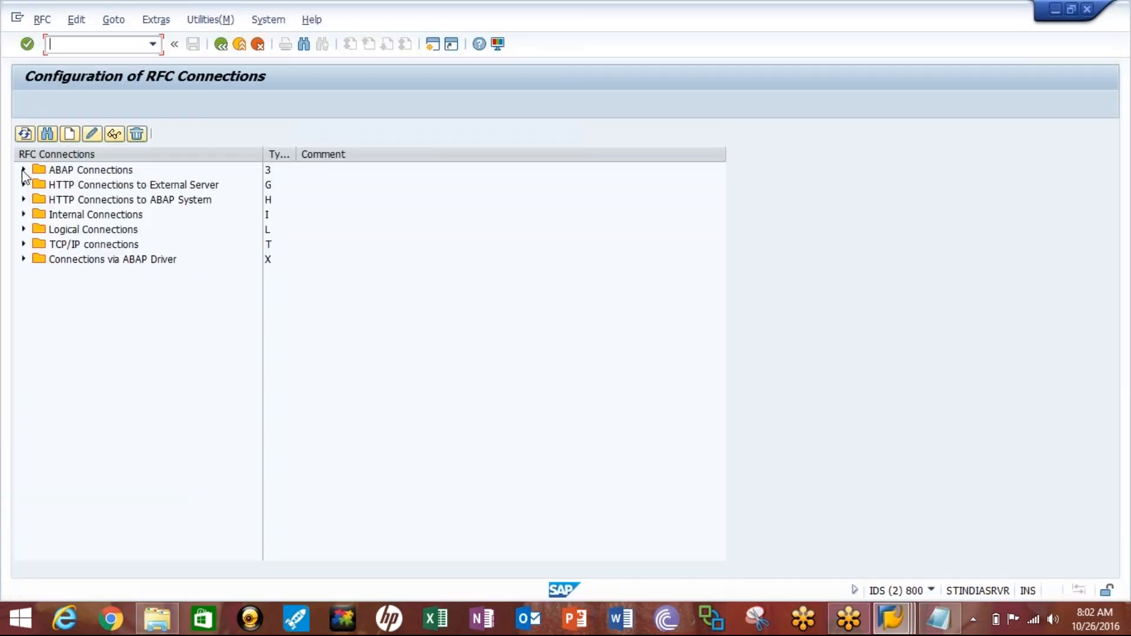
pyautogui.click(23, 171)
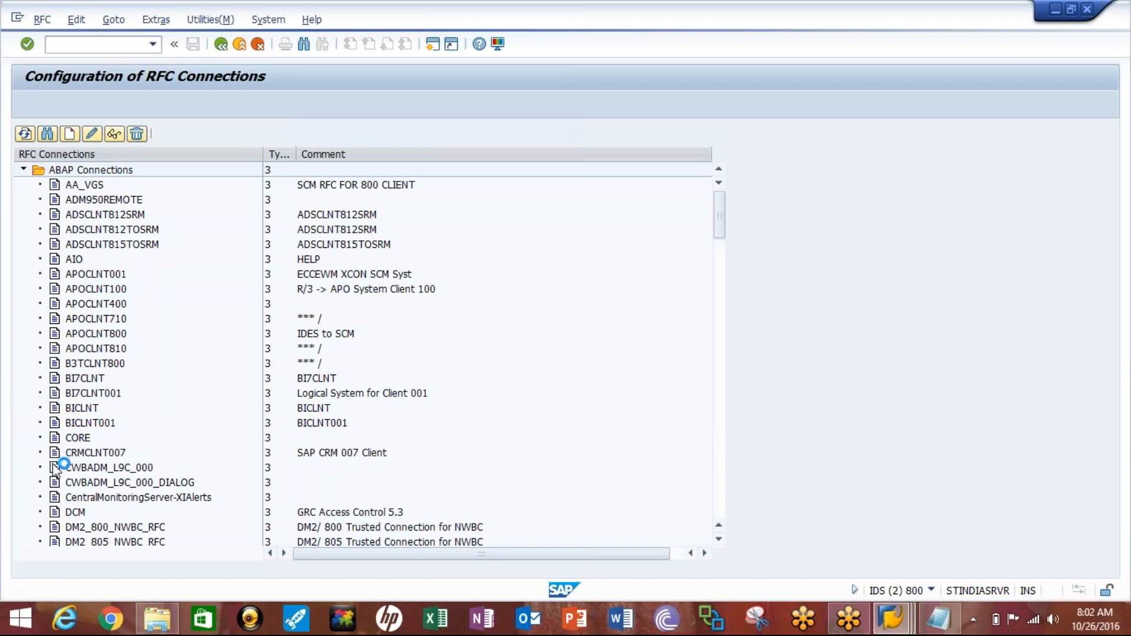
pyautogui.click(719, 539)
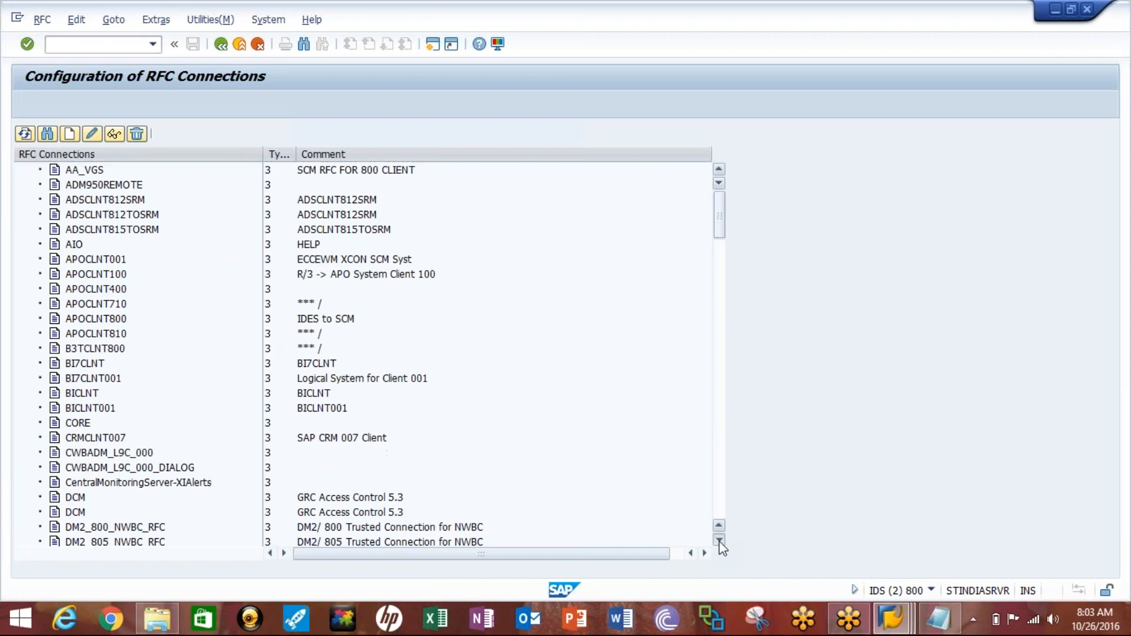
pyautogui.click(718, 539)
pyautogui.click(718, 539)
pyautogui.click(718, 540)
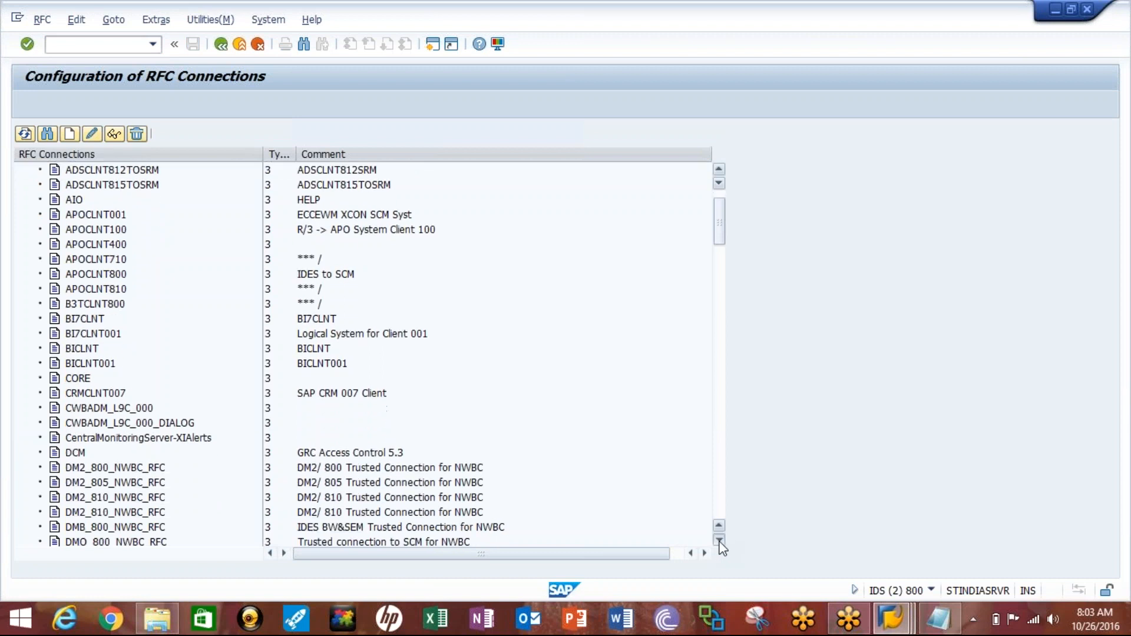
pyautogui.click(719, 539)
pyautogui.click(718, 539)
pyautogui.click(719, 539)
pyautogui.click(719, 539)
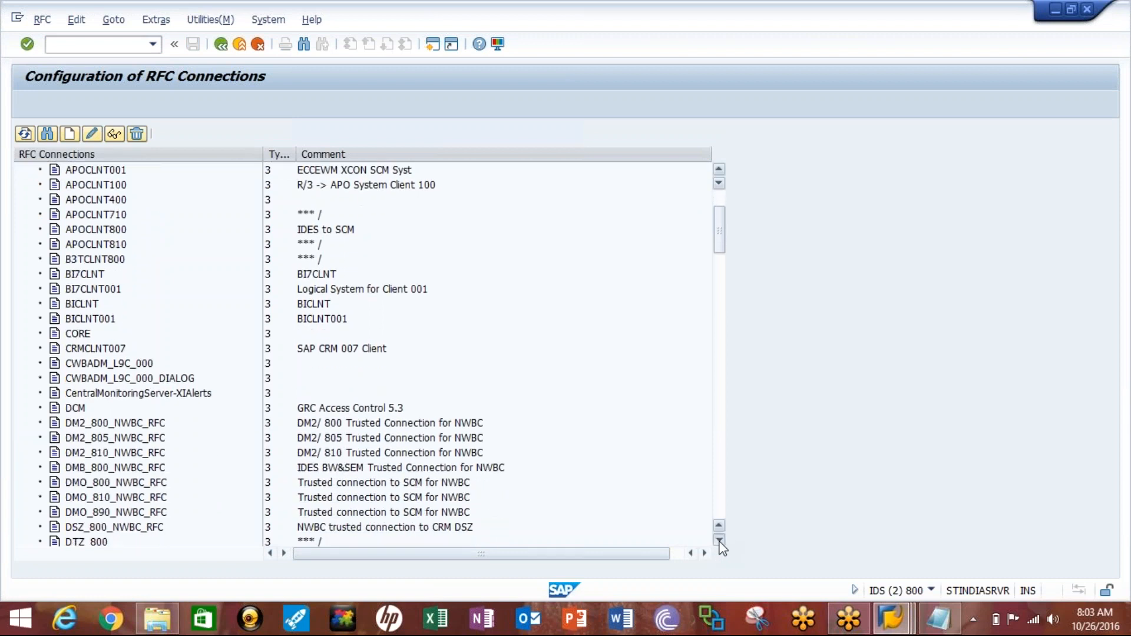
pyautogui.click(718, 540)
pyautogui.click(719, 539)
pyautogui.click(719, 540)
pyautogui.click(718, 539)
pyautogui.click(718, 540)
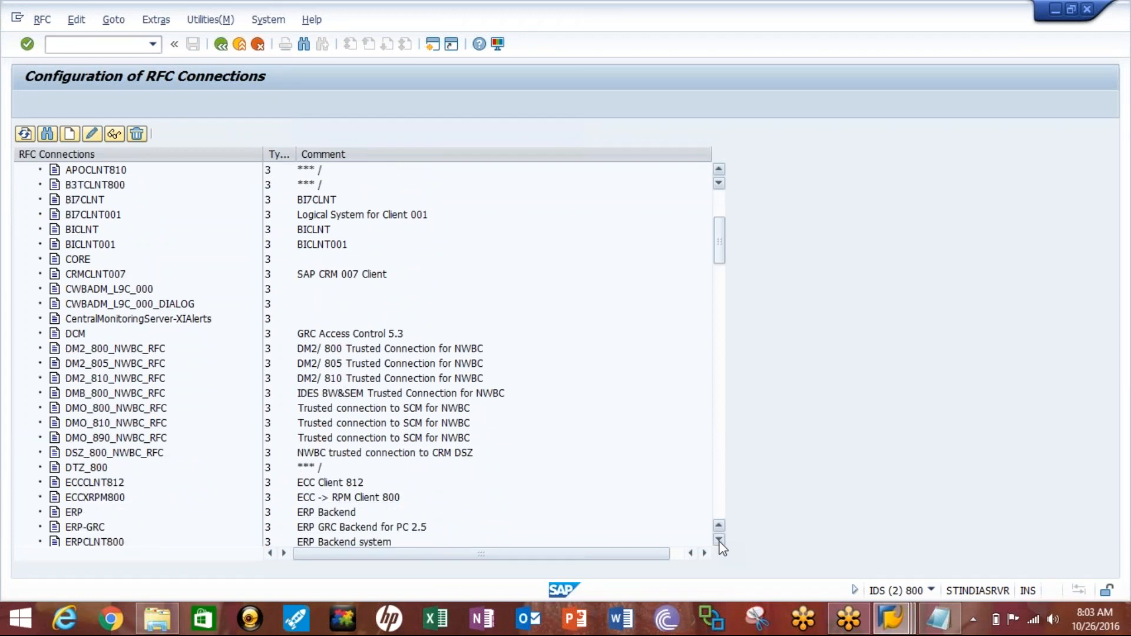
pyautogui.click(718, 540)
pyautogui.click(718, 539)
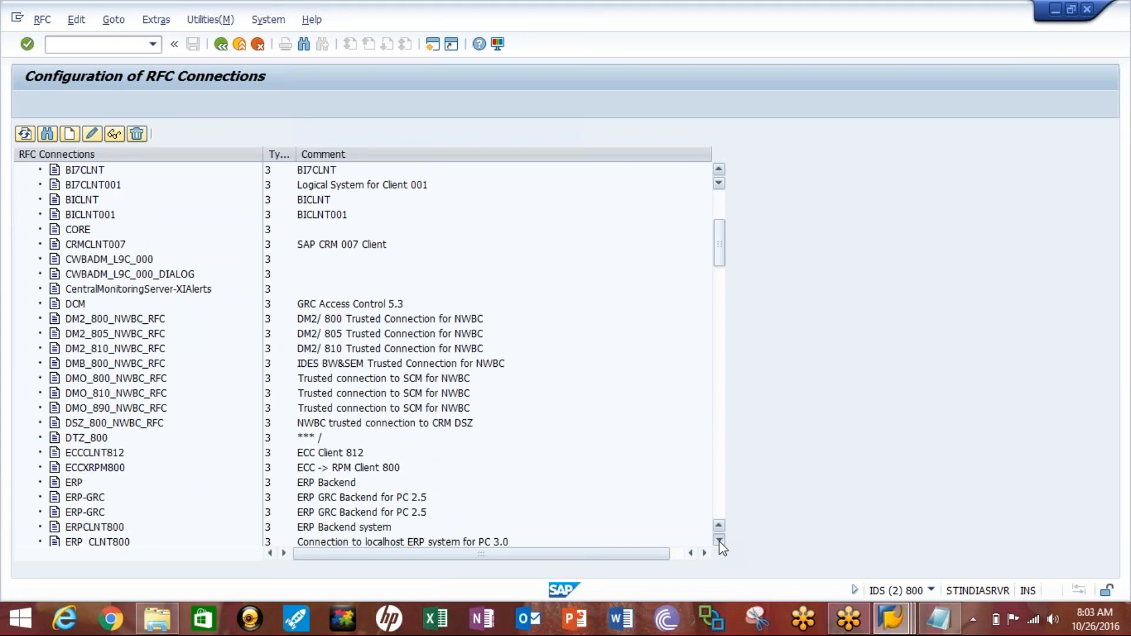
pyautogui.click(719, 540)
pyautogui.click(719, 540)
pyautogui.click(719, 539)
pyautogui.click(718, 539)
pyautogui.click(719, 539)
pyautogui.click(718, 540)
pyautogui.click(719, 540)
pyautogui.click(718, 539)
pyautogui.click(718, 540)
pyautogui.click(718, 540)
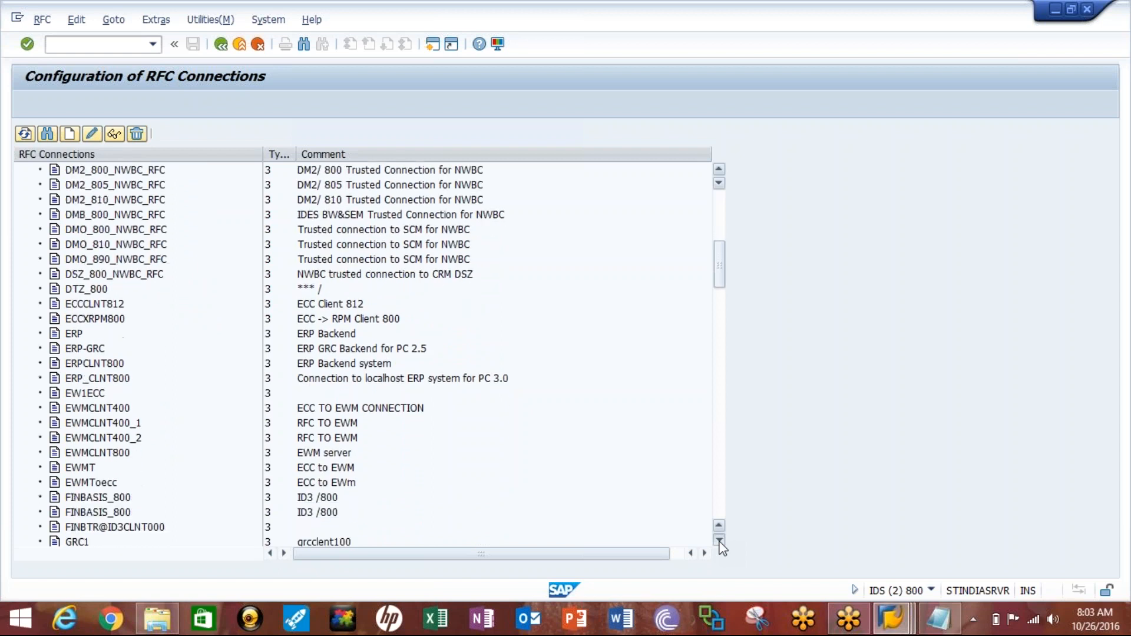
pyautogui.click(718, 539)
pyautogui.click(718, 539)
pyautogui.click(719, 539)
pyautogui.click(718, 539)
pyautogui.click(718, 540)
pyautogui.click(719, 539)
pyautogui.click(718, 539)
pyautogui.click(718, 539)
pyautogui.click(718, 539)
pyautogui.click(718, 540)
pyautogui.click(719, 515)
pyautogui.click(718, 515)
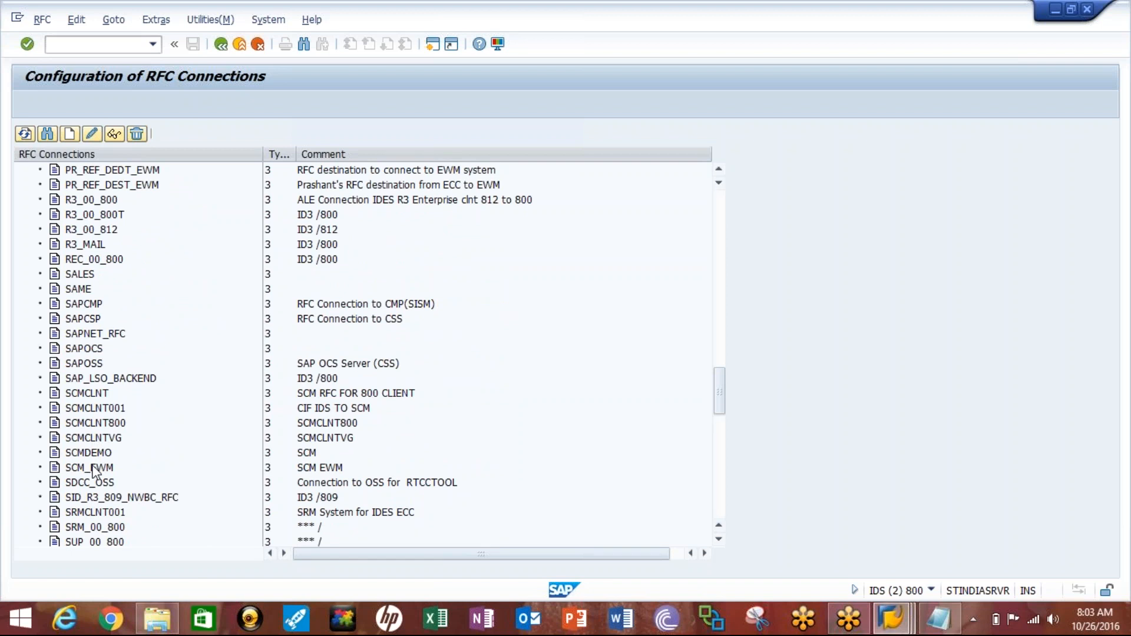
# - Open transaction BD97 in a new session and look up the standard RFC destination for dialog calls assigned to APO890, copying its name
pyautogui.click(73, 50)
pyautogui.write('/obd97')
pyautogui.press('Return')
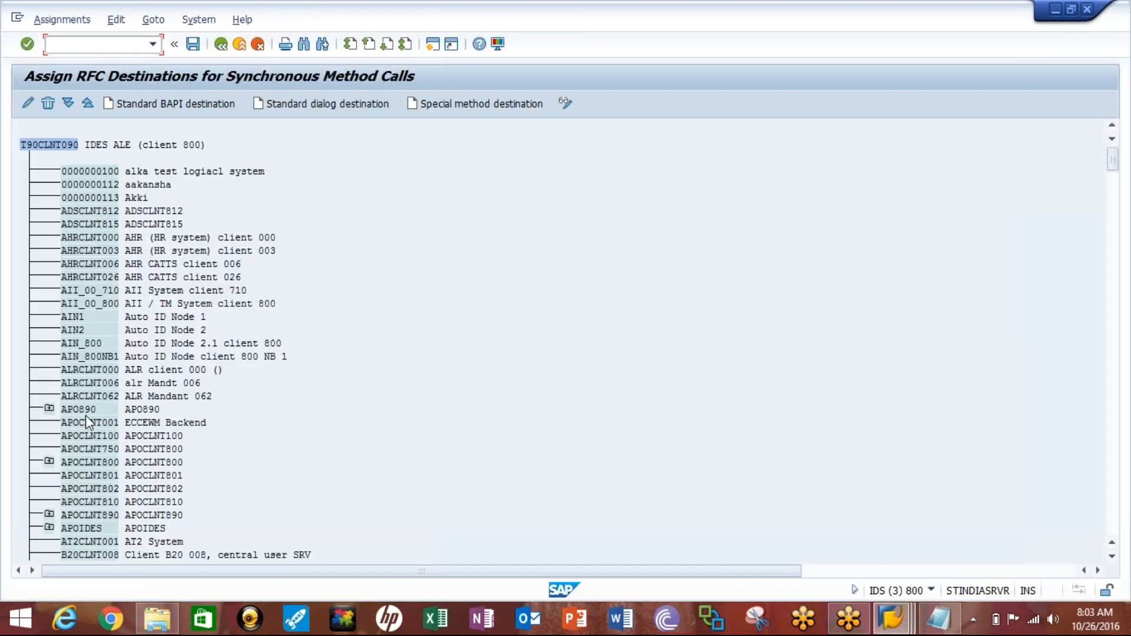
pyautogui.click(49, 409)
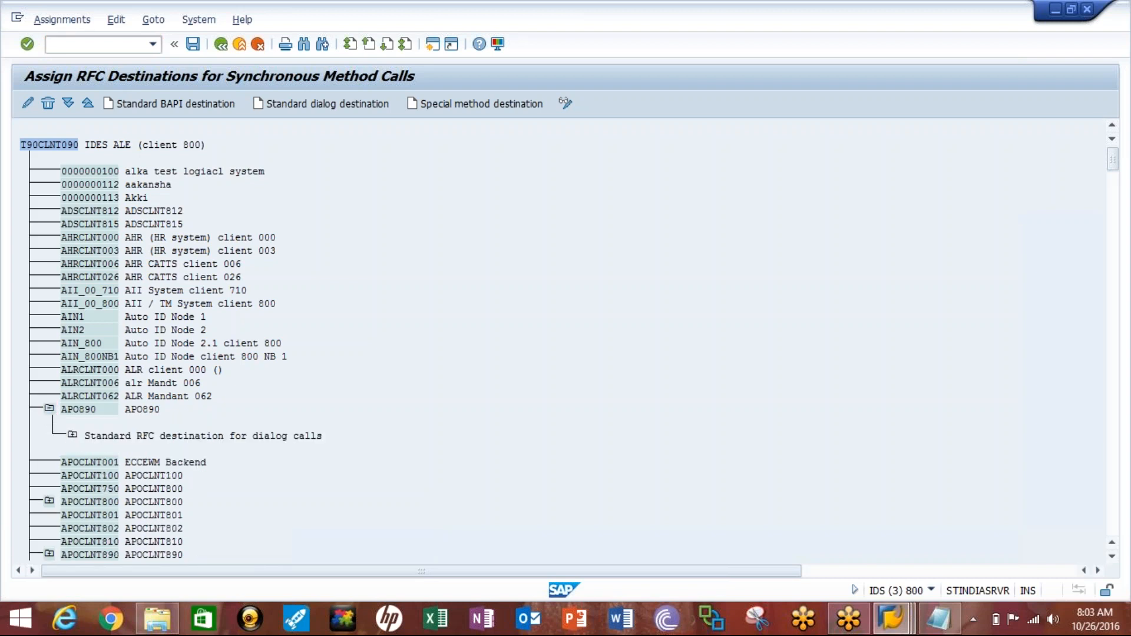
pyautogui.click(72, 434)
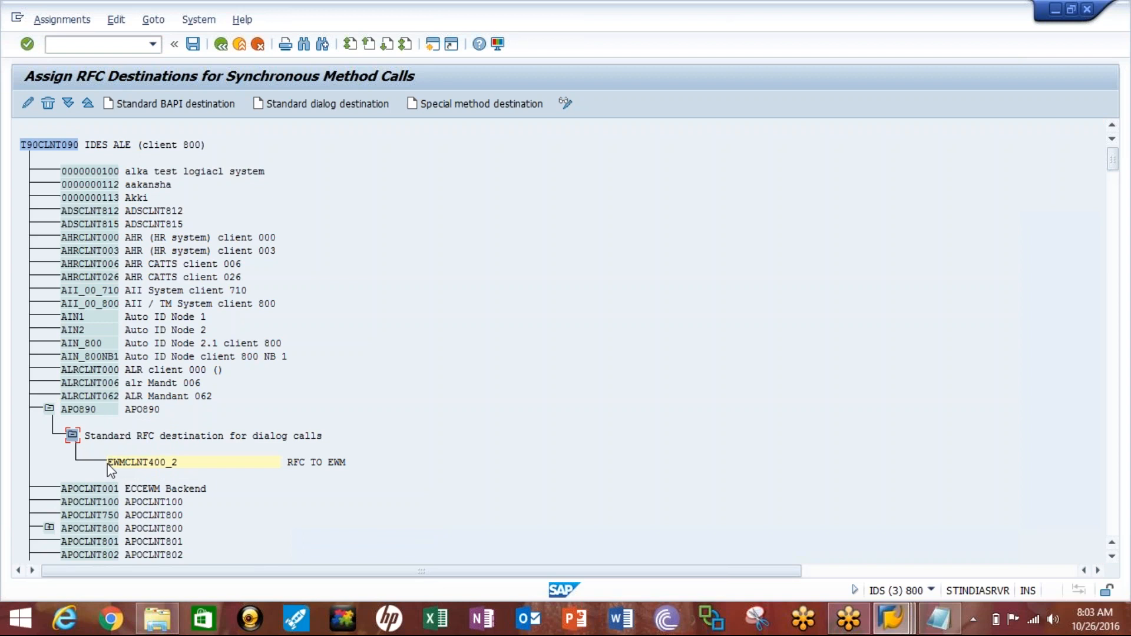
pyautogui.moveTo(152, 465); pyautogui.dragTo(184, 465)
pyautogui.hotkey('ctrl', 'c')
pyautogui.click(185, 466)
# - Search the RFC connections for destination EWMCLNT400_2, open it and run its connection test
pyautogui.hotkey('alt', 'Tab')
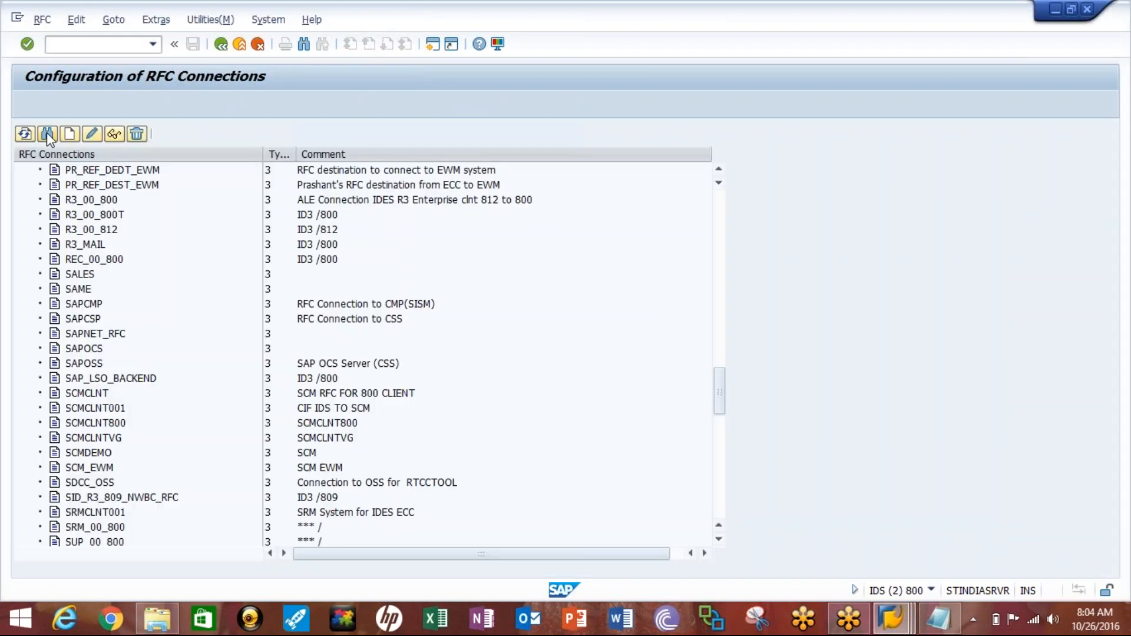
pyautogui.click(47, 132)
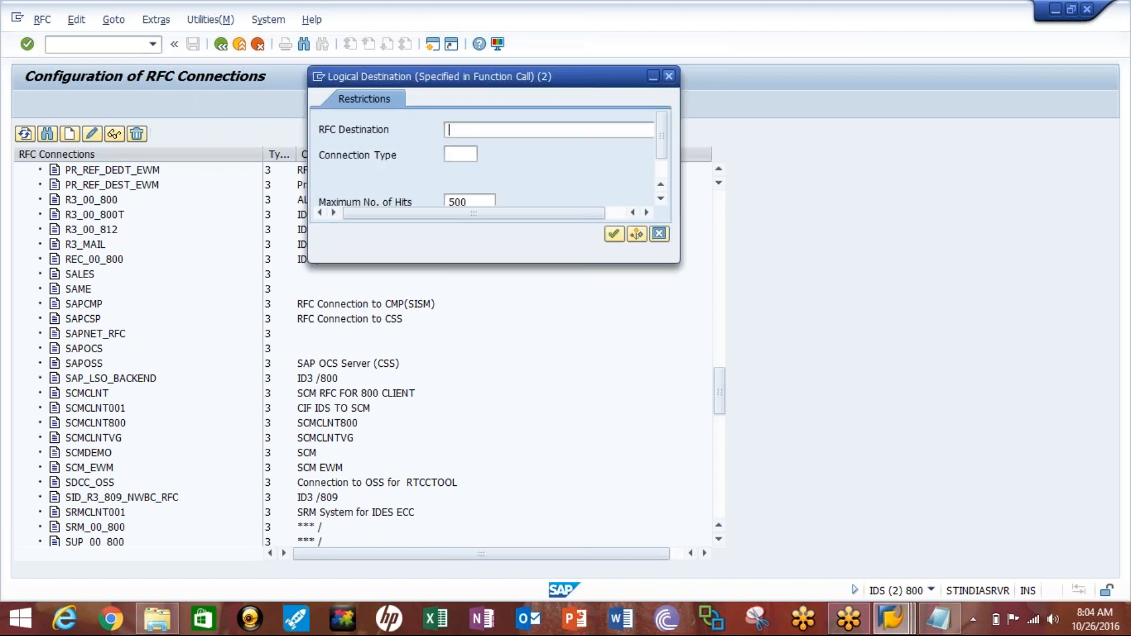
pyautogui.hotkey('ctrl', 'v')
pyautogui.press('Return')
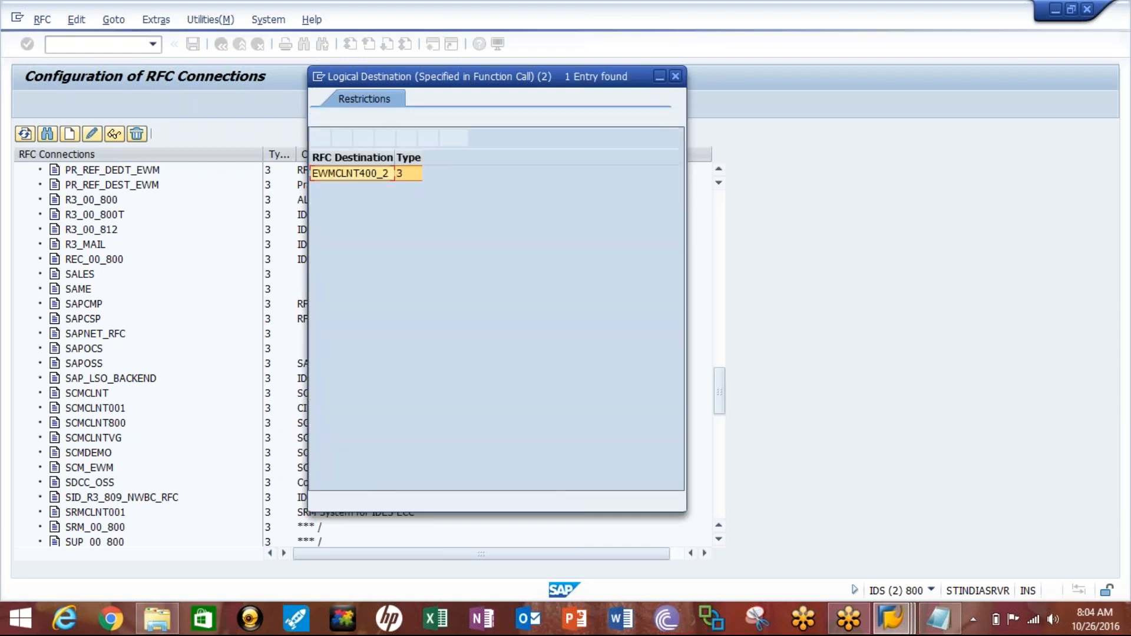
pyautogui.click(354, 174)
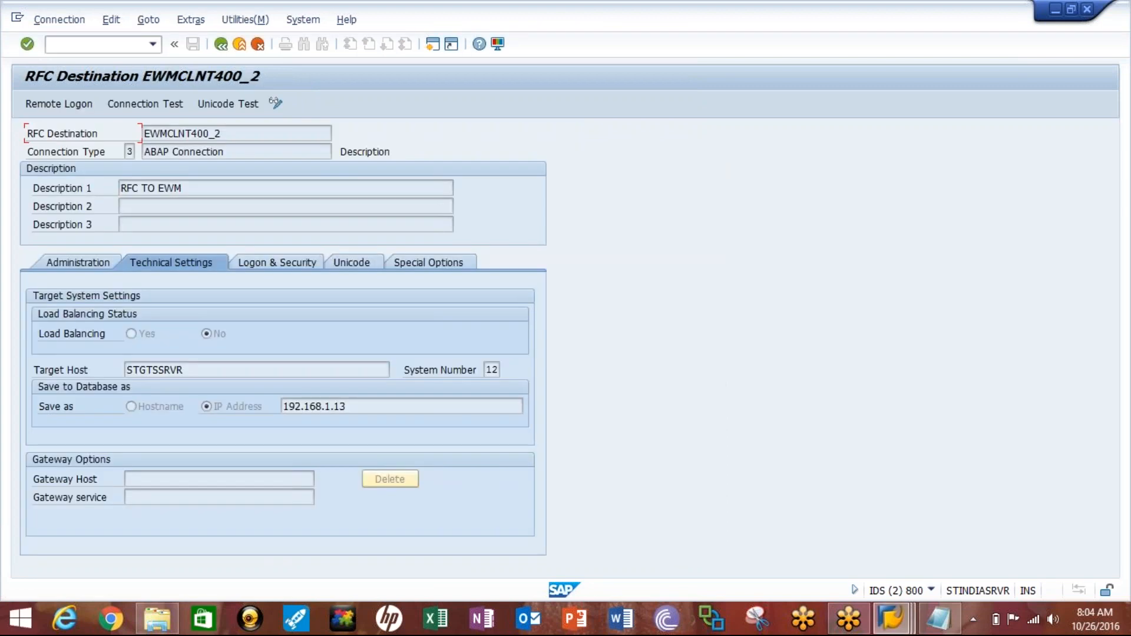
pyautogui.click(155, 103)
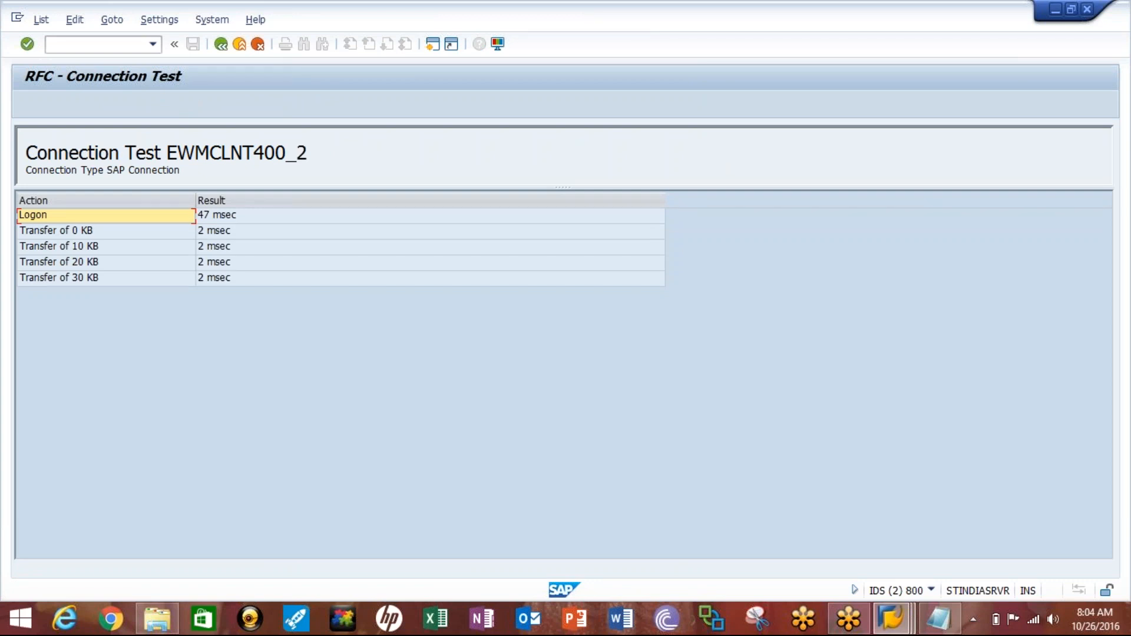
# - Open the QIN Scheduler with transaction SMQR in a new session and register all inbound queues as *
pyautogui.click(65, 45)
pyautogui.write('/osm')
pyautogui.write('59')
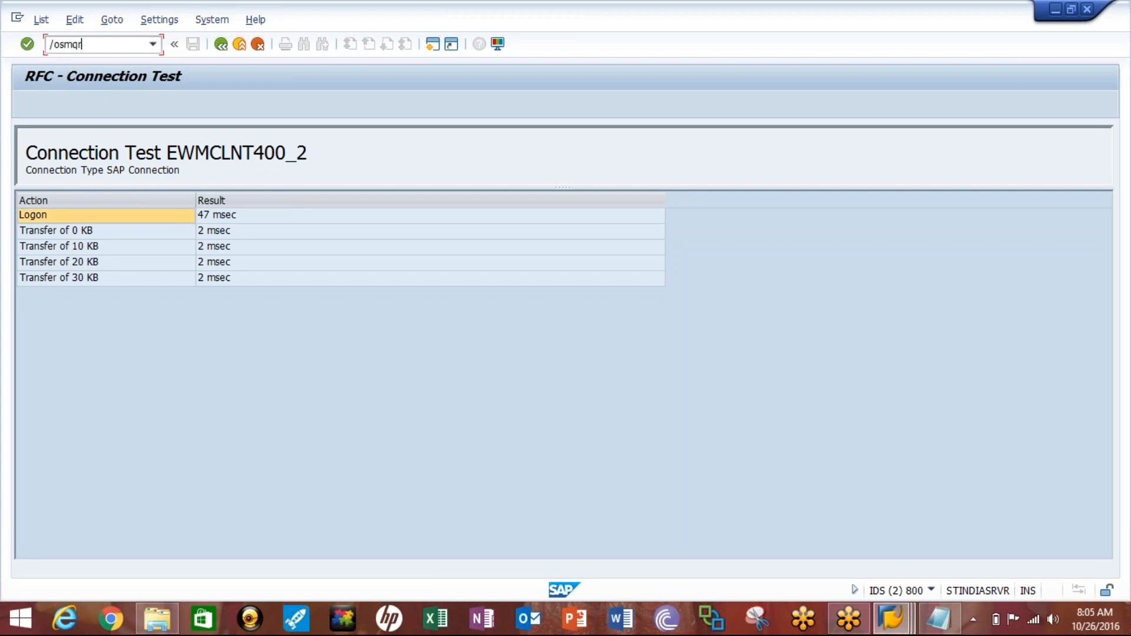
pyautogui.press('Return')
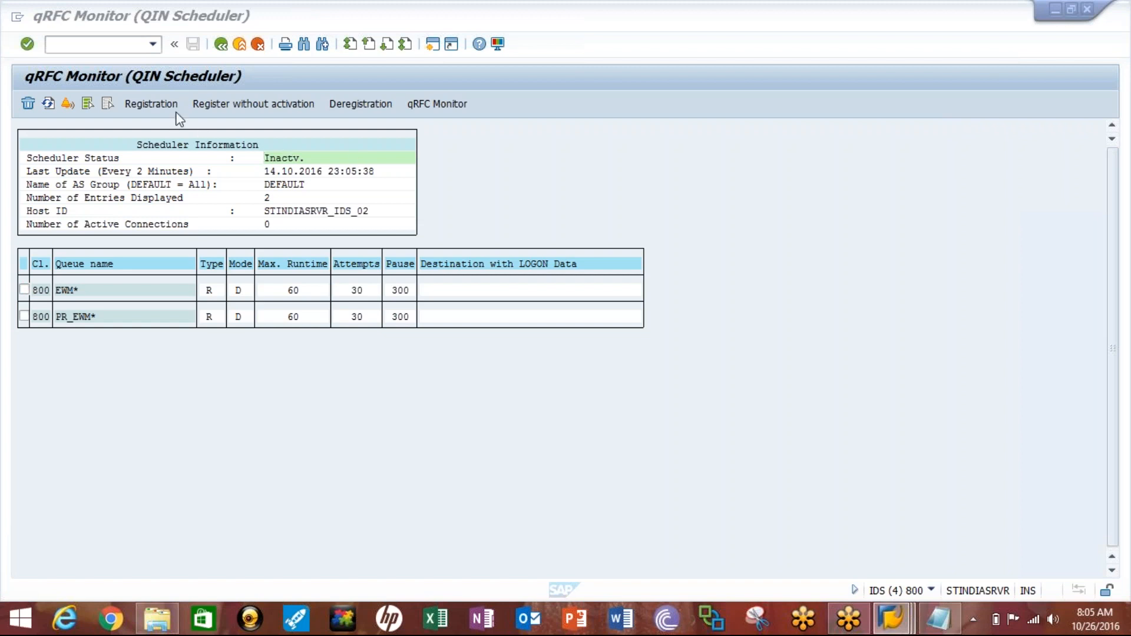
pyautogui.click(160, 109)
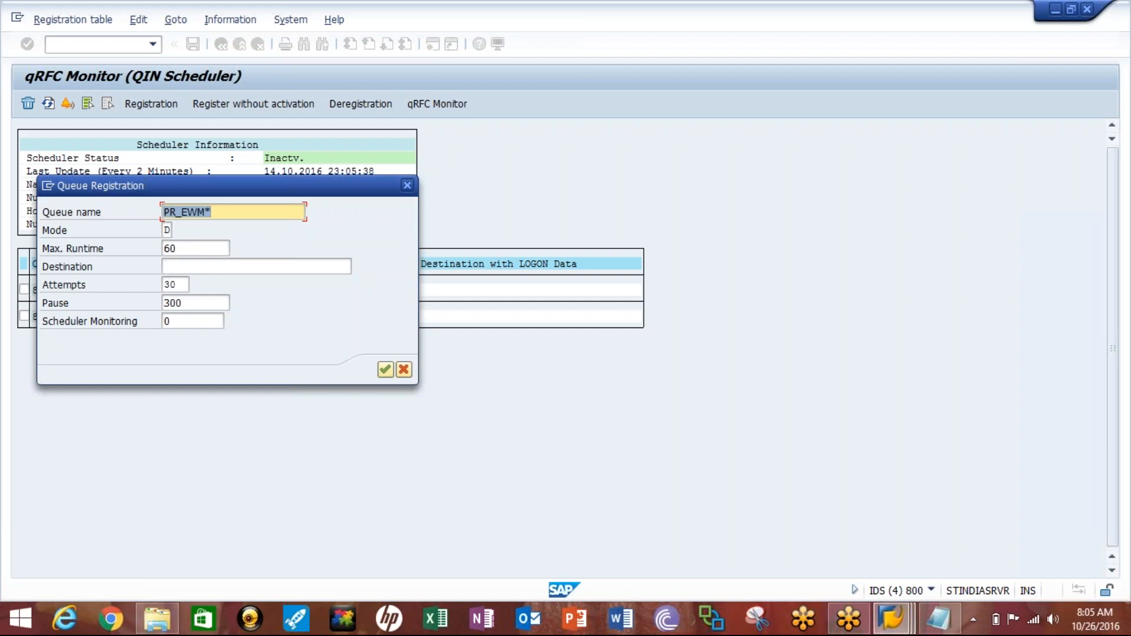
pyautogui.write('*')
pyautogui.press('Return')
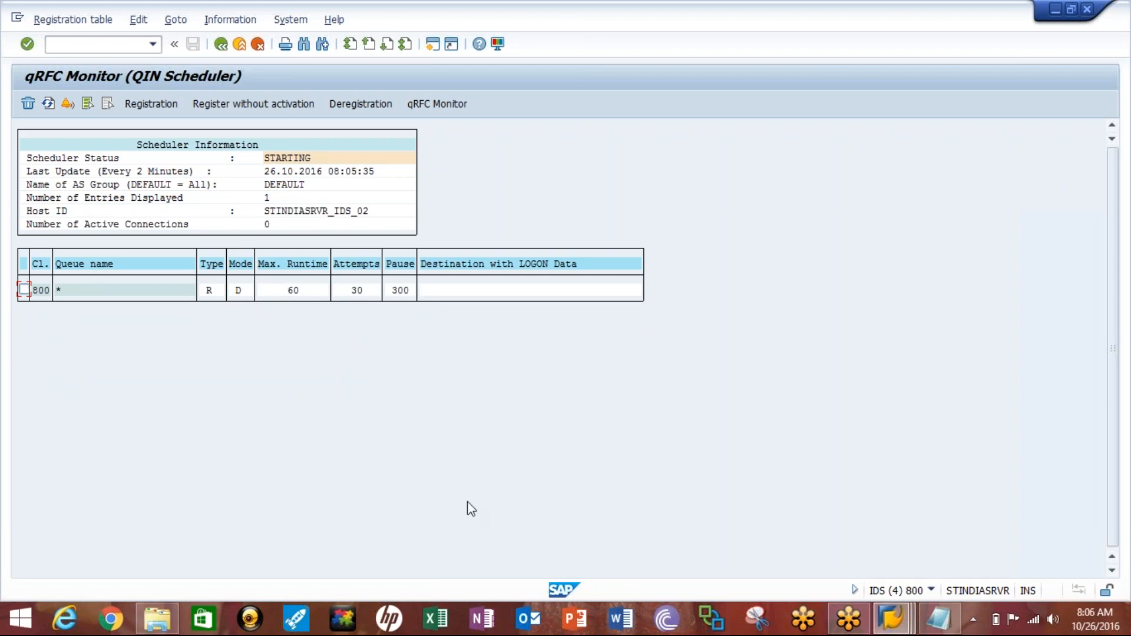
# - Open the QOUT Scheduler with transaction SMQS and examine the registration of destination EWMCLNT400_2
pyautogui.click(902, 627)
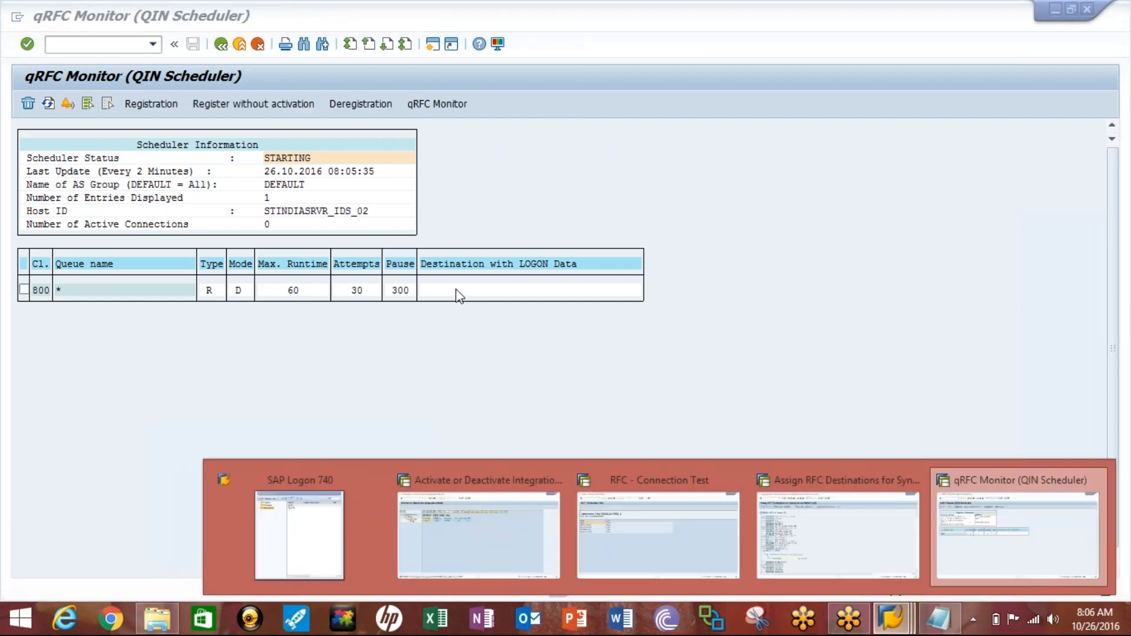
pyautogui.click(122, 85)
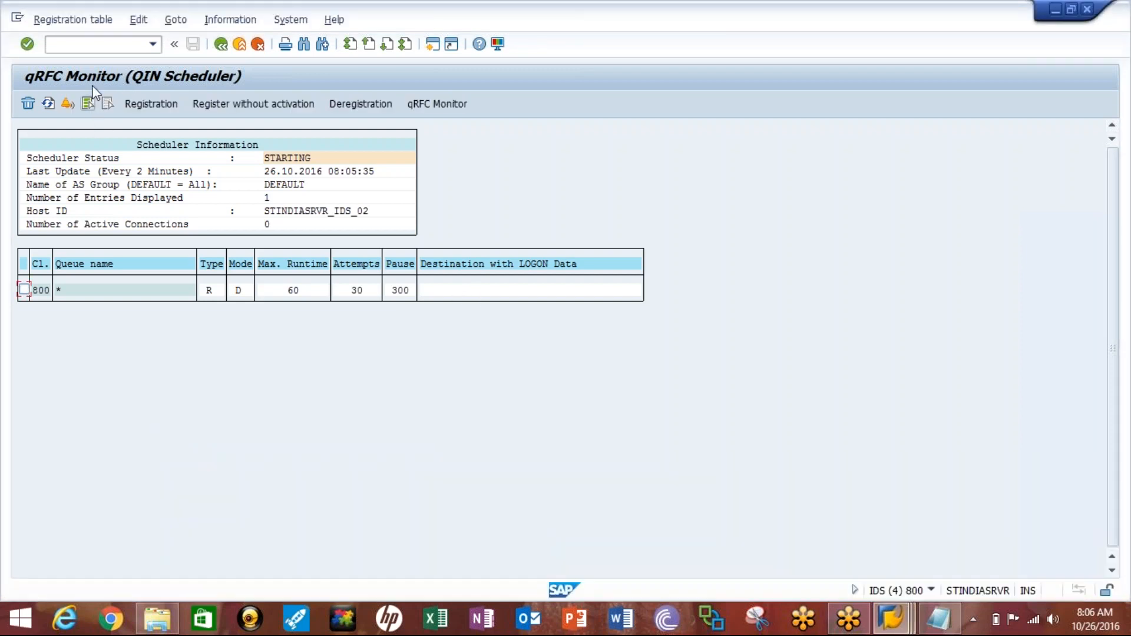
pyautogui.click(84, 45)
pyautogui.write('/nsmqs')
pyautogui.press('Return')
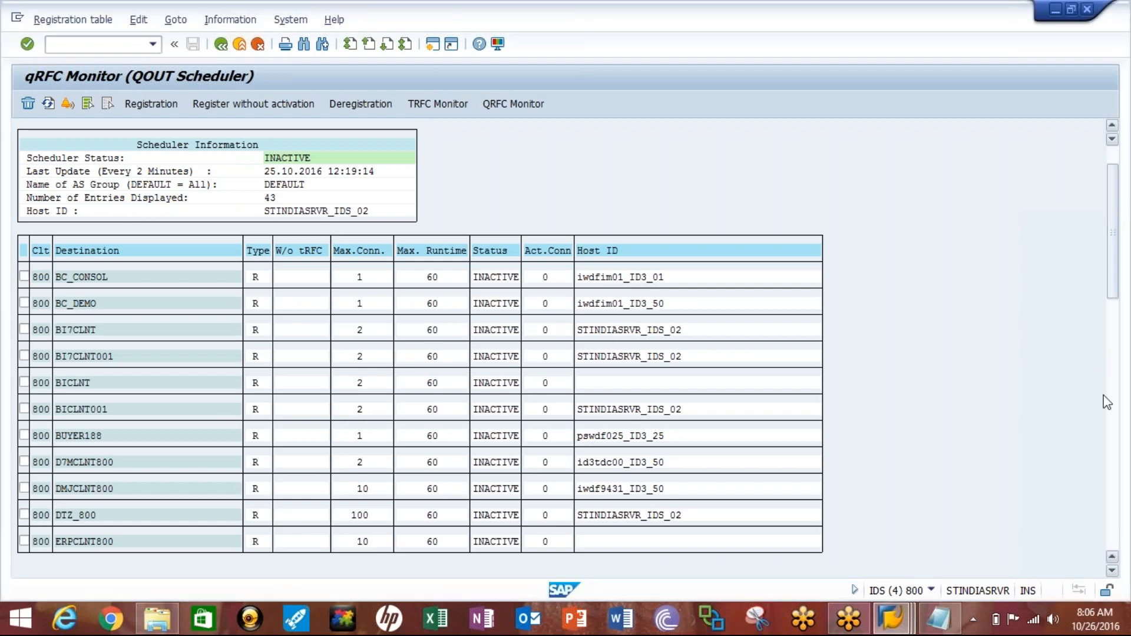
pyautogui.scroll(-2, 1110, 453)
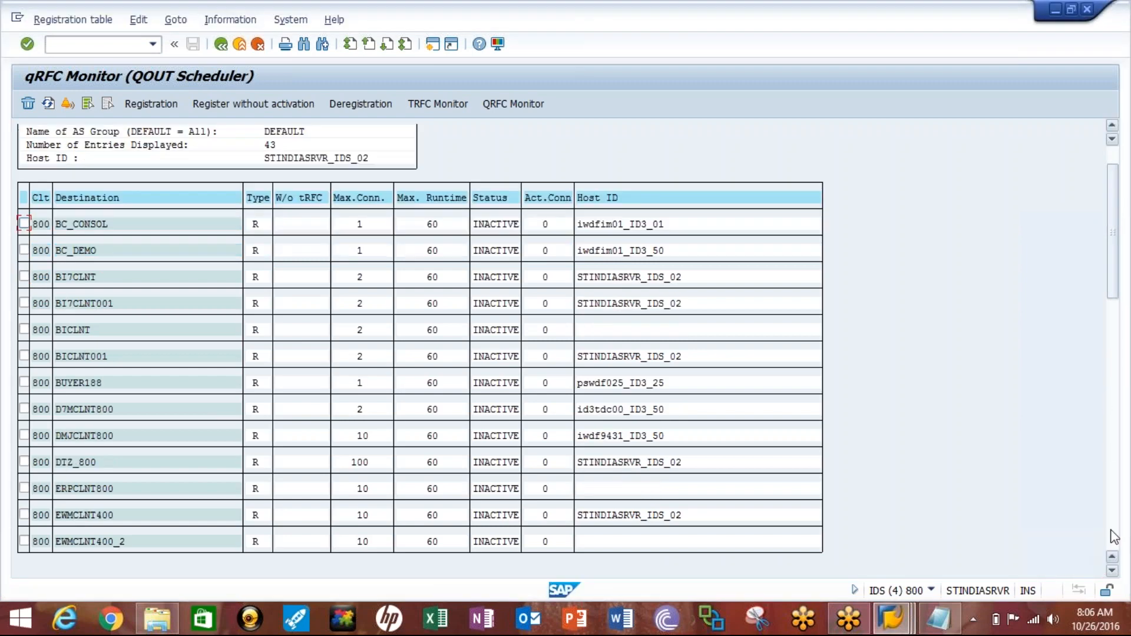
pyautogui.click(1111, 571)
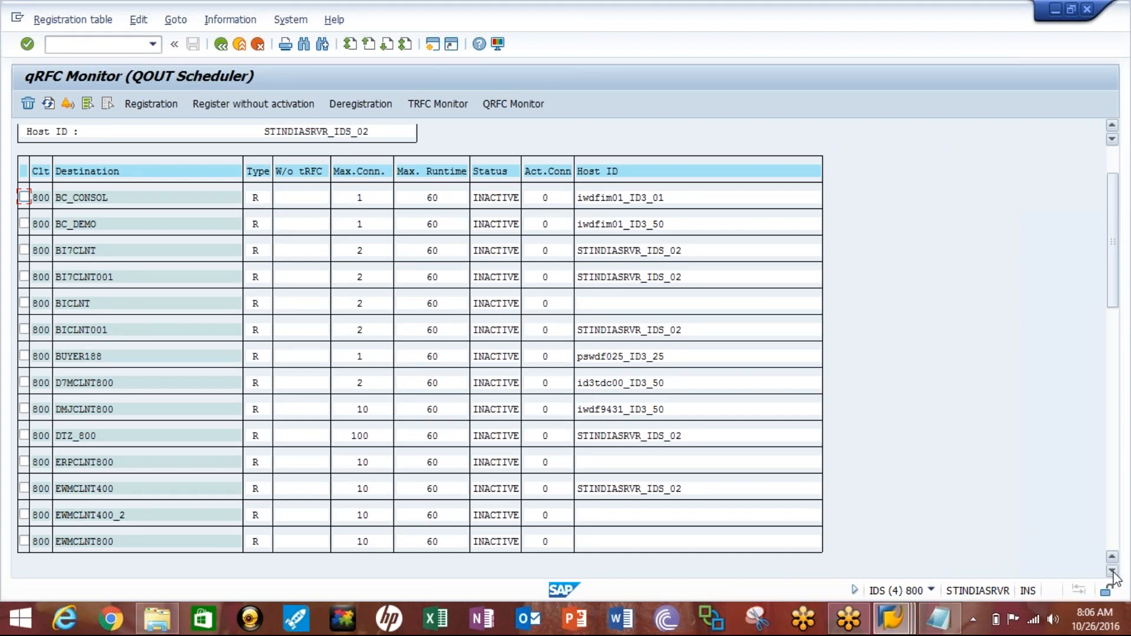
pyautogui.click(1112, 572)
pyautogui.click(1112, 572)
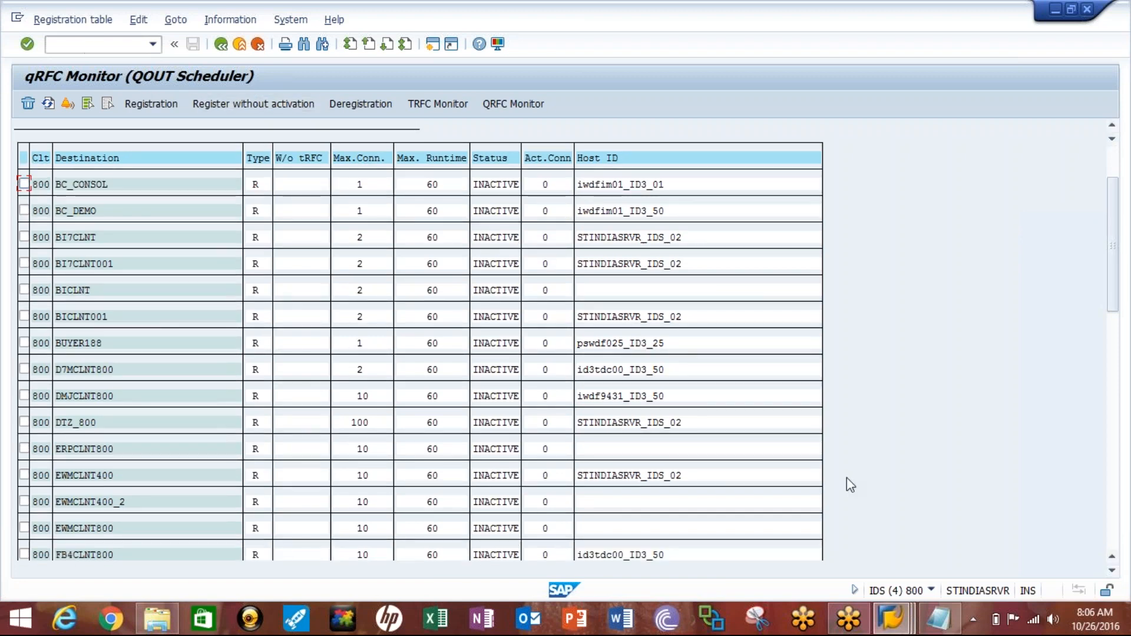
# - Return to the integration model session, restart CFM2, run the selection for 8500_ORG and APO890, and display the ALL model
pyautogui.click(897, 605)
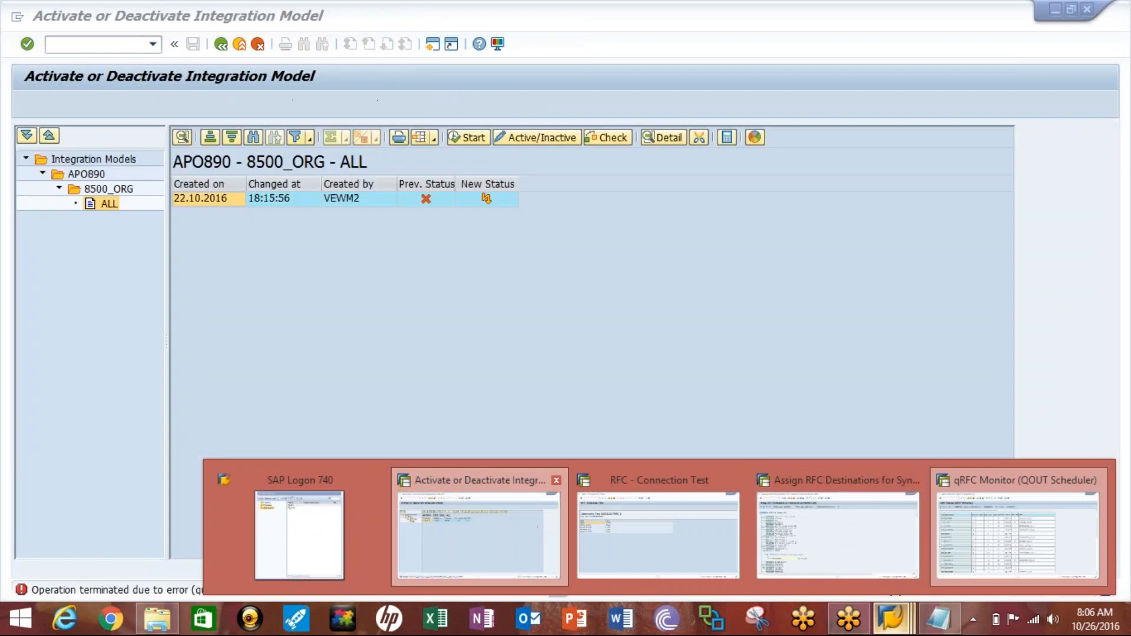
pyautogui.click(479, 533)
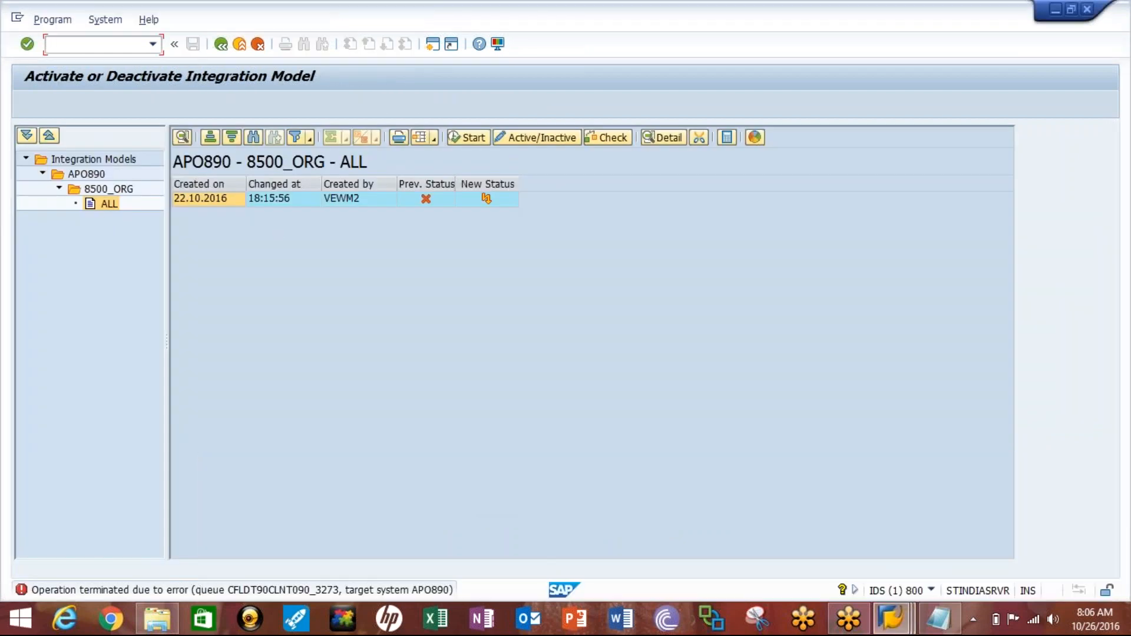
pyautogui.write('/ncfm2')
pyautogui.press('Return')
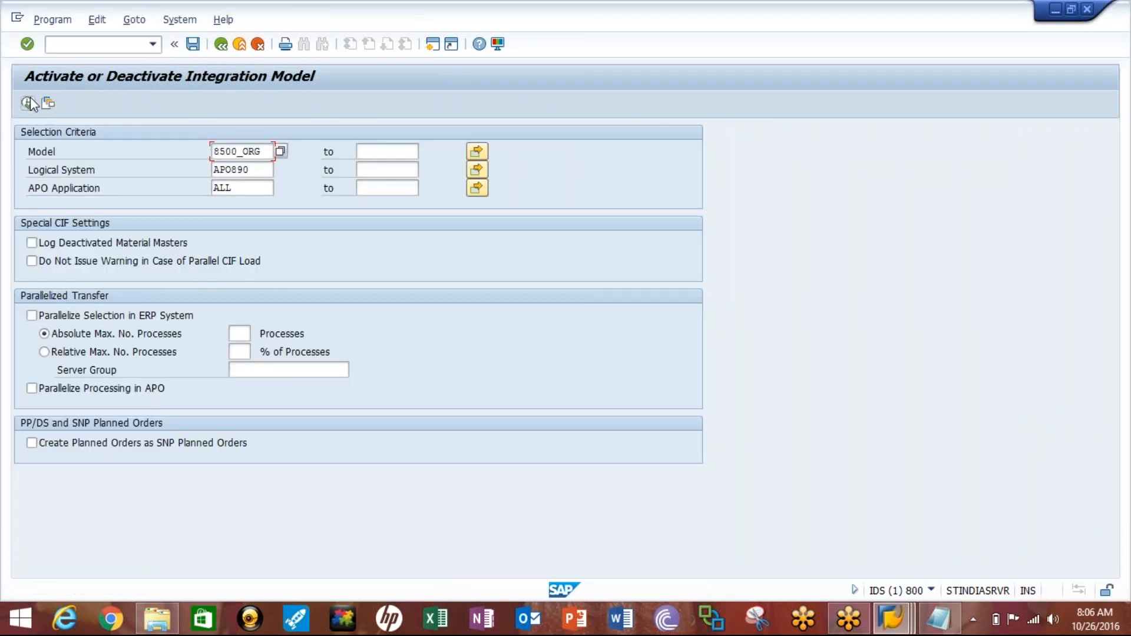
pyautogui.press('F8')
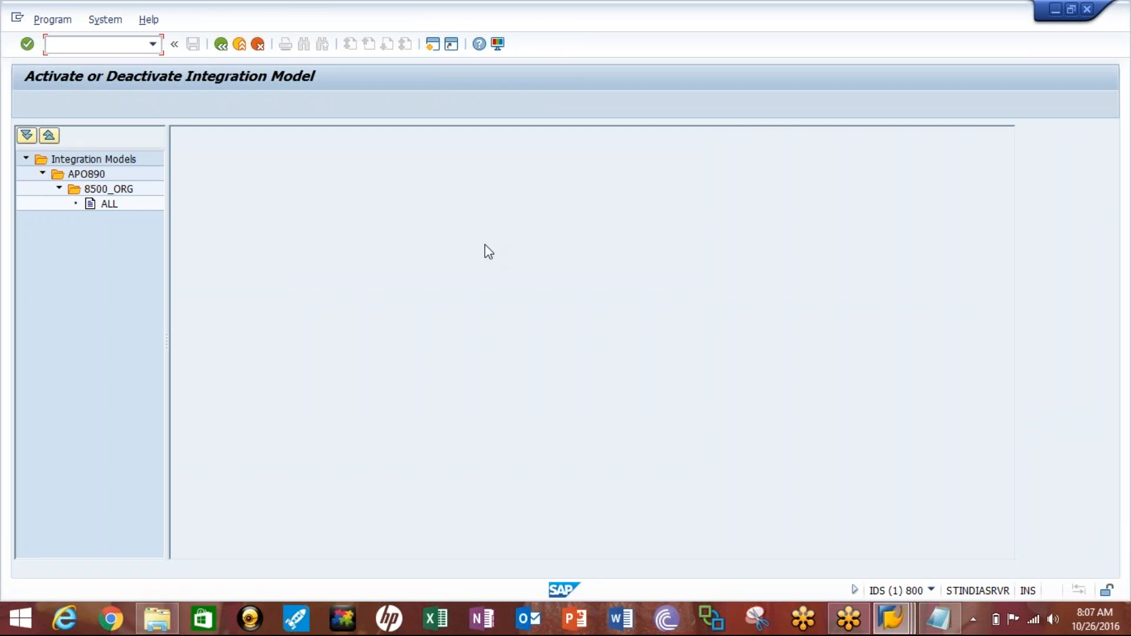
pyautogui.click(133, 215)
pyautogui.click(112, 206)
pyautogui.doubleClick(112, 206)
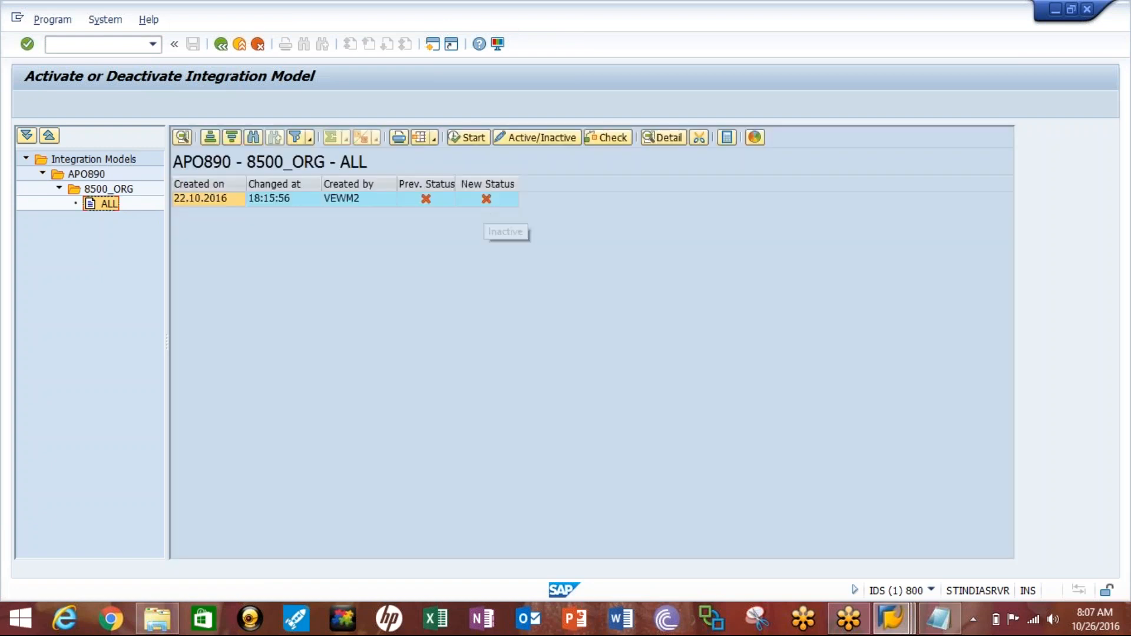
# - Set the new status of the 8500_ORG ALL model to active and start the activation
pyautogui.click(486, 199)
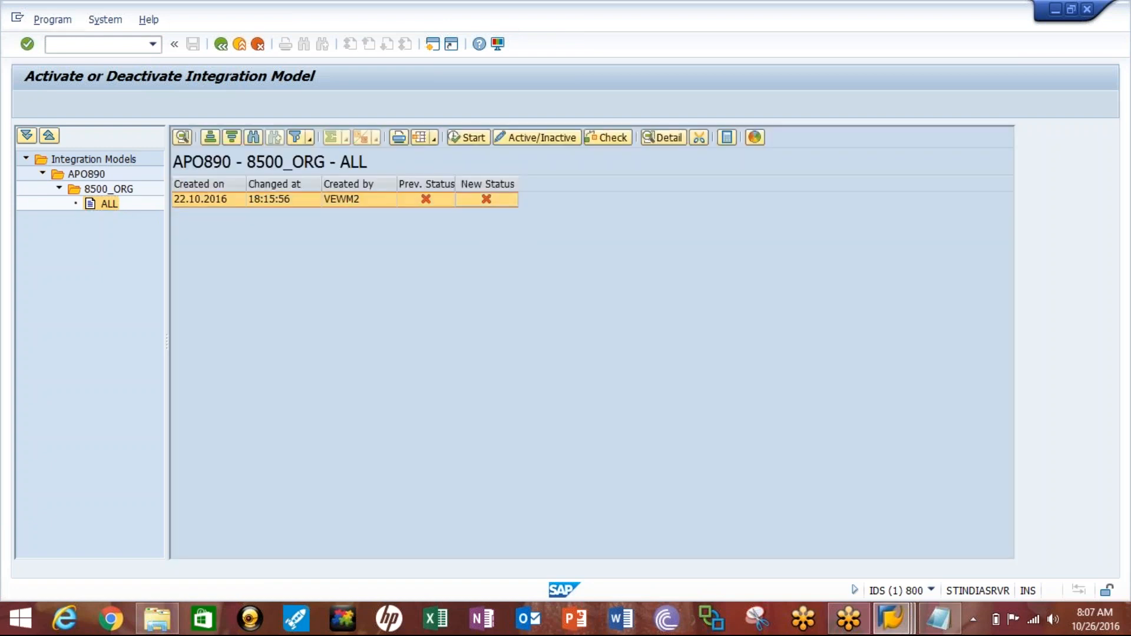
pyautogui.click(425, 199)
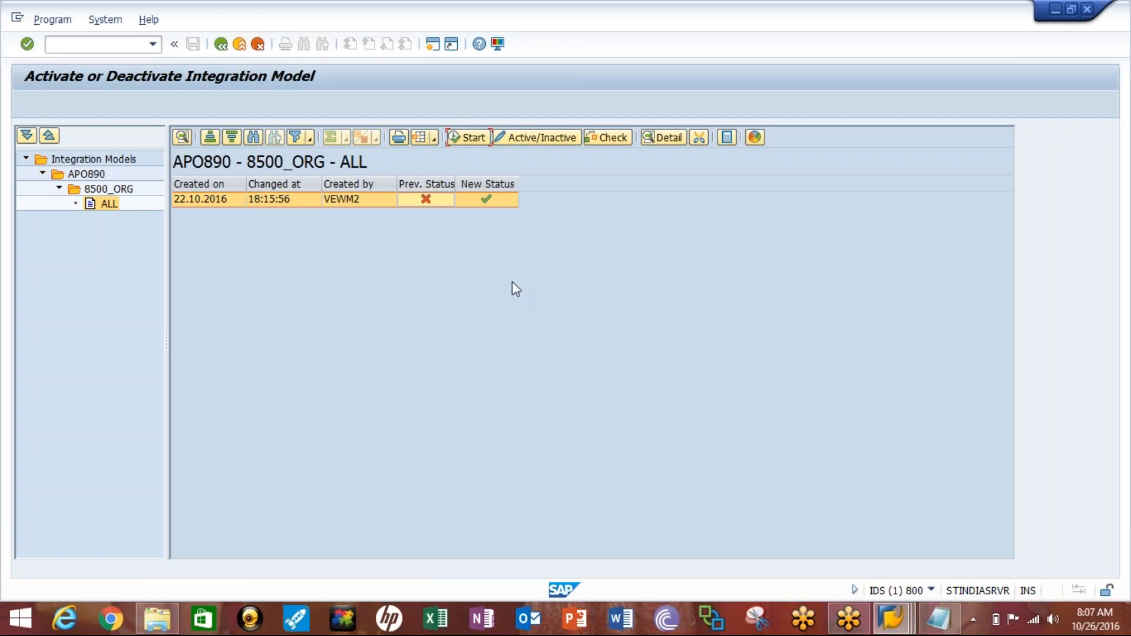
pyautogui.press('Return')
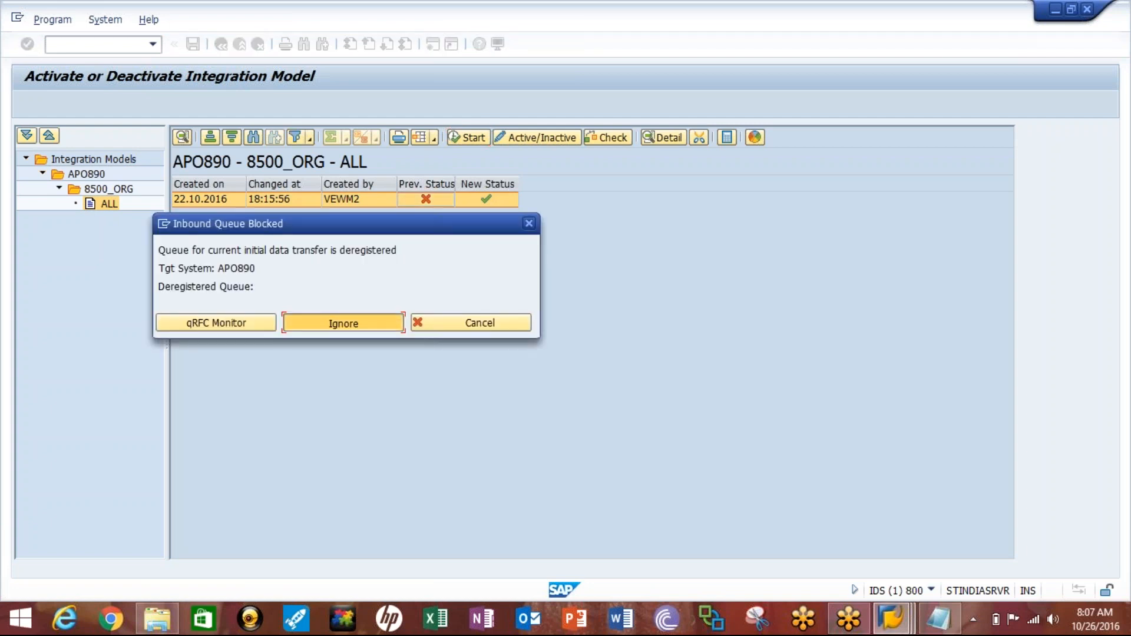
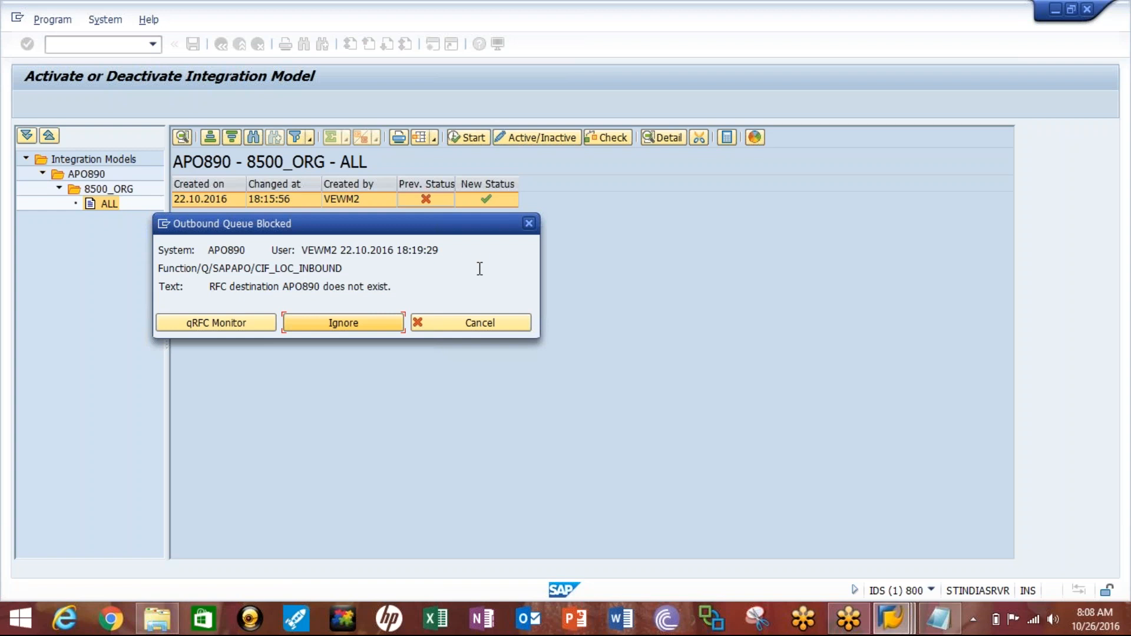
# - Try to cancel the Outbound Queue Blocked message and stop the integration model activation transaction
pyautogui.click(478, 327)
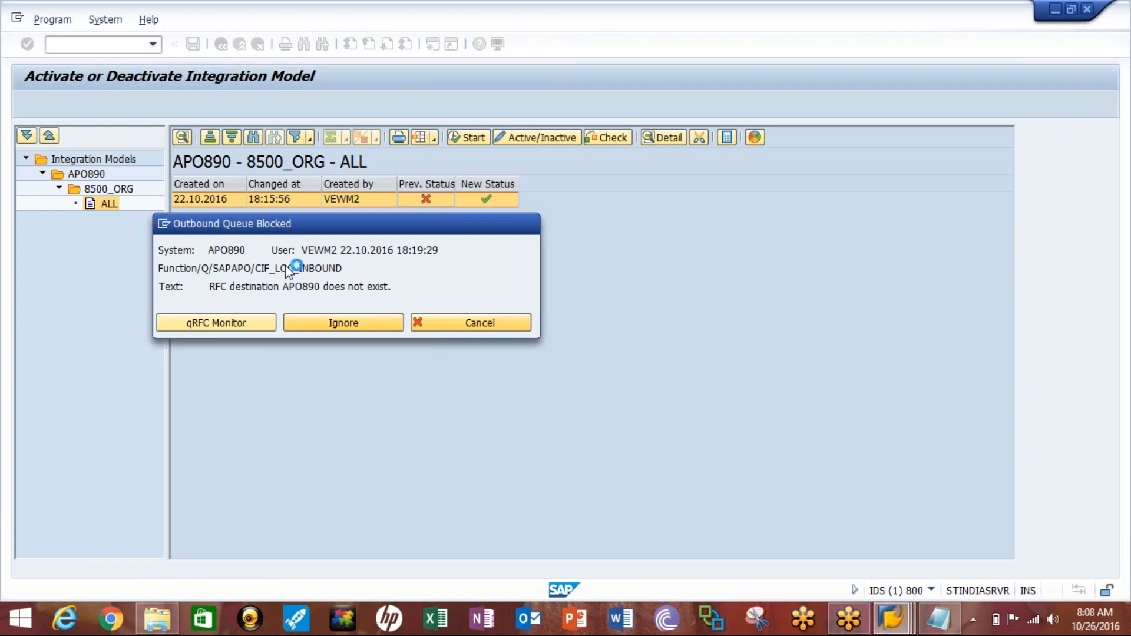
pyautogui.click(163, 224)
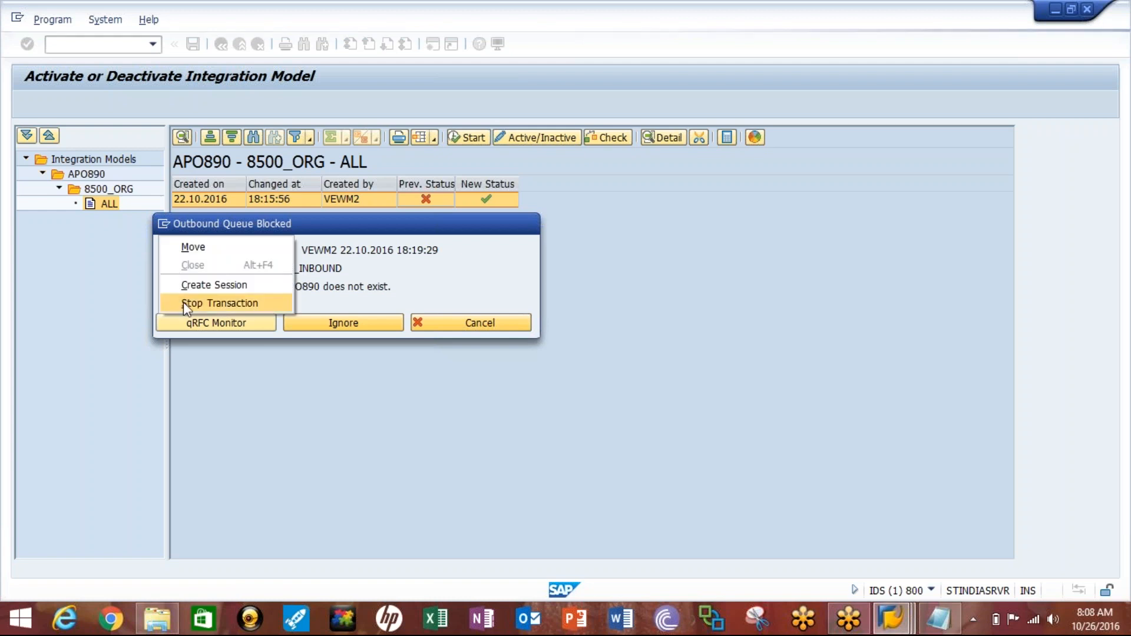
pyautogui.click(183, 301)
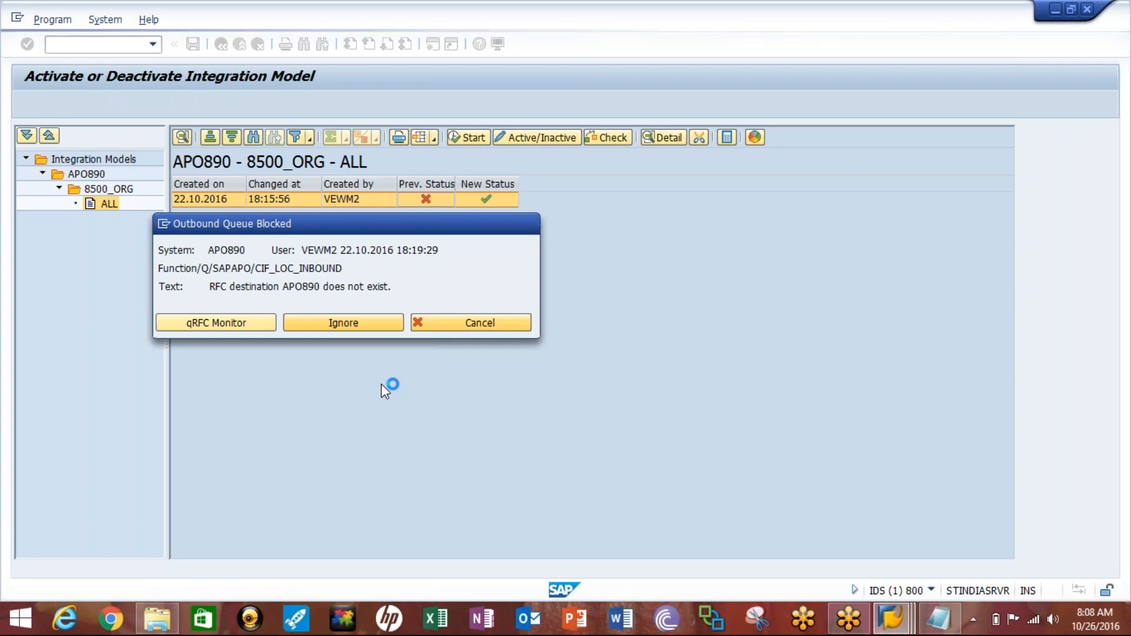
pyautogui.click(165, 223)
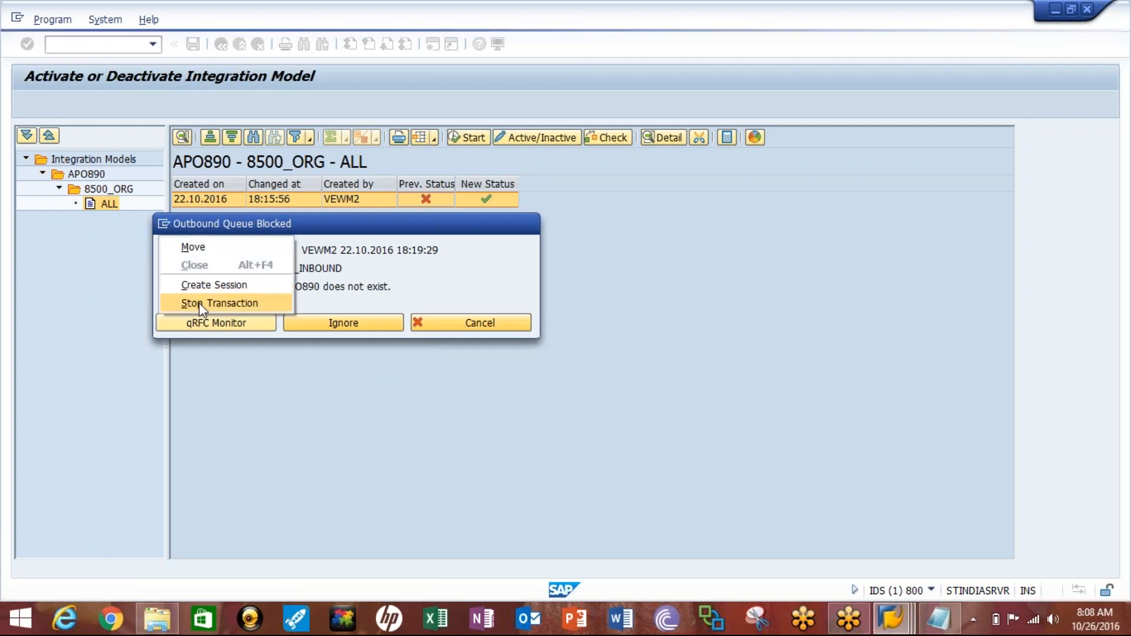
pyautogui.click(199, 302)
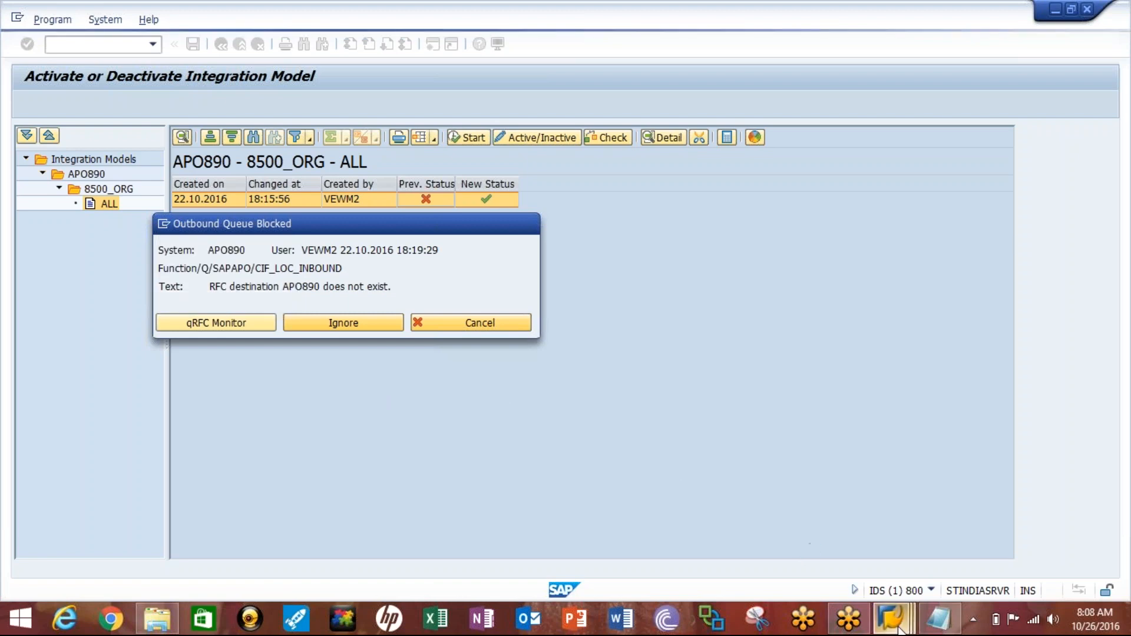
pyautogui.moveTo(890, 618)
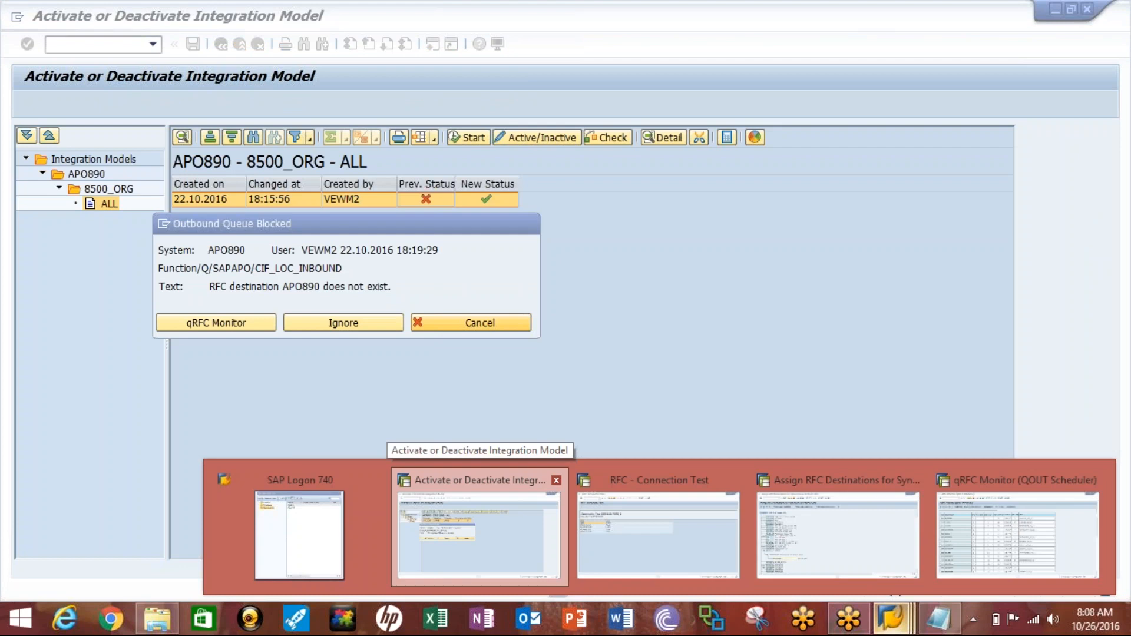
pyautogui.click(519, 480)
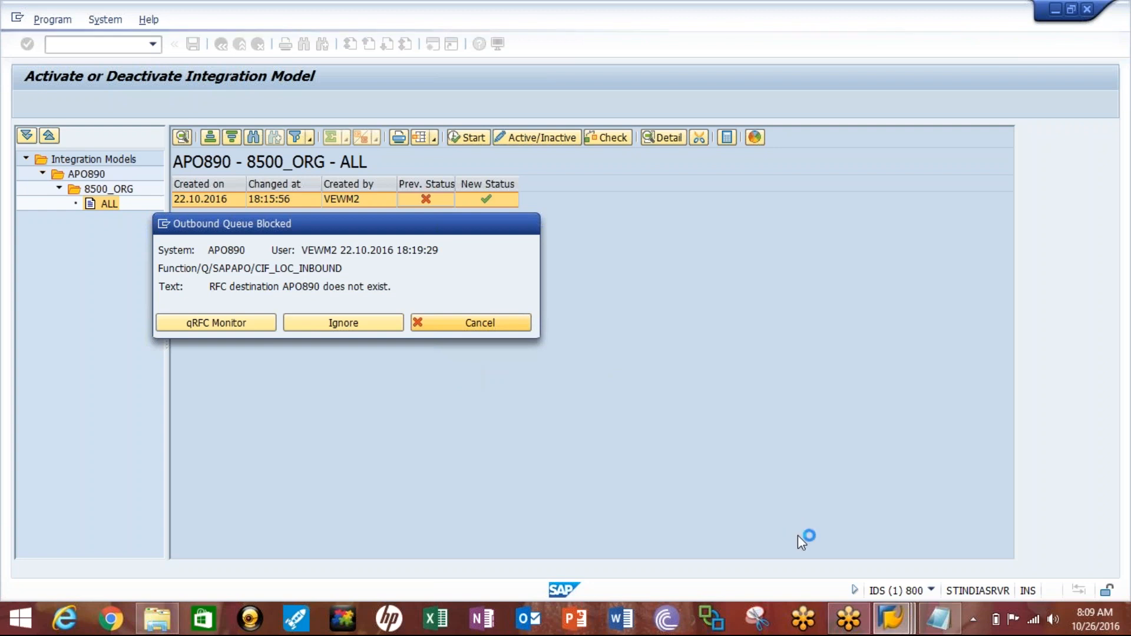
pyautogui.click(892, 619)
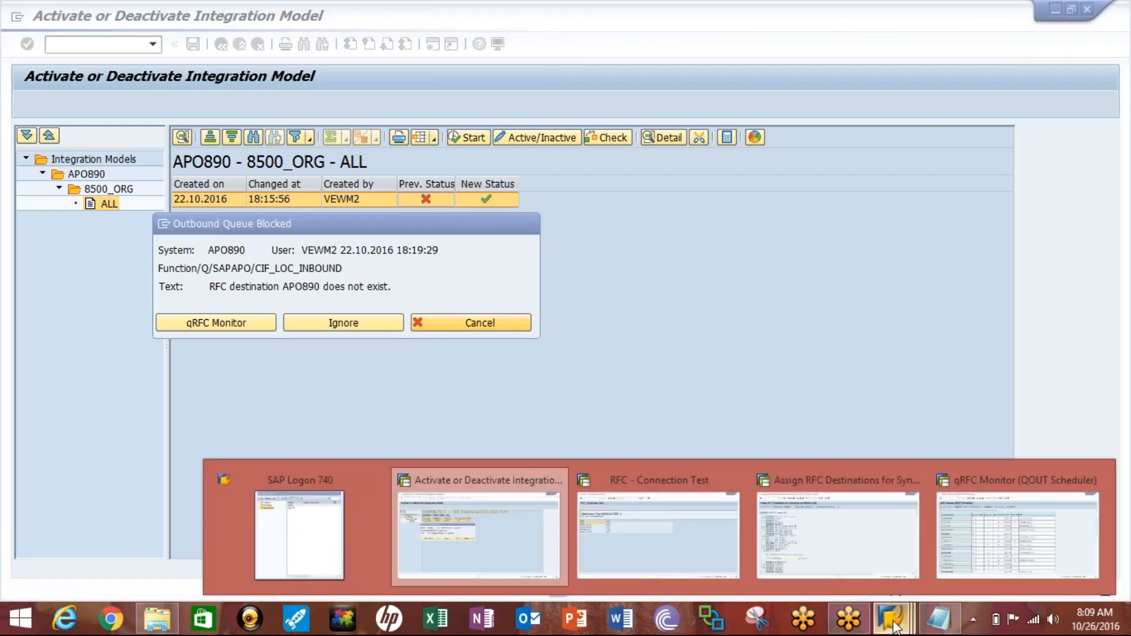
pyautogui.click(461, 529)
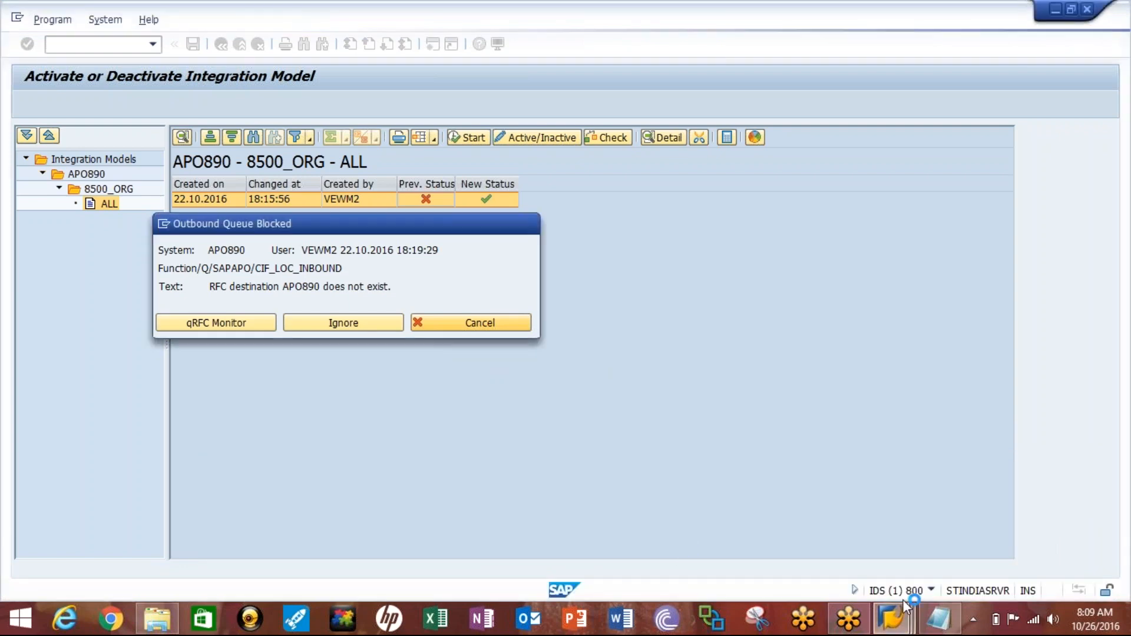
# - Restart transaction CFM2 in the RFC destination assignment session and cancel the Outbound Queue Blocked message in the activation session
pyautogui.click(892, 619)
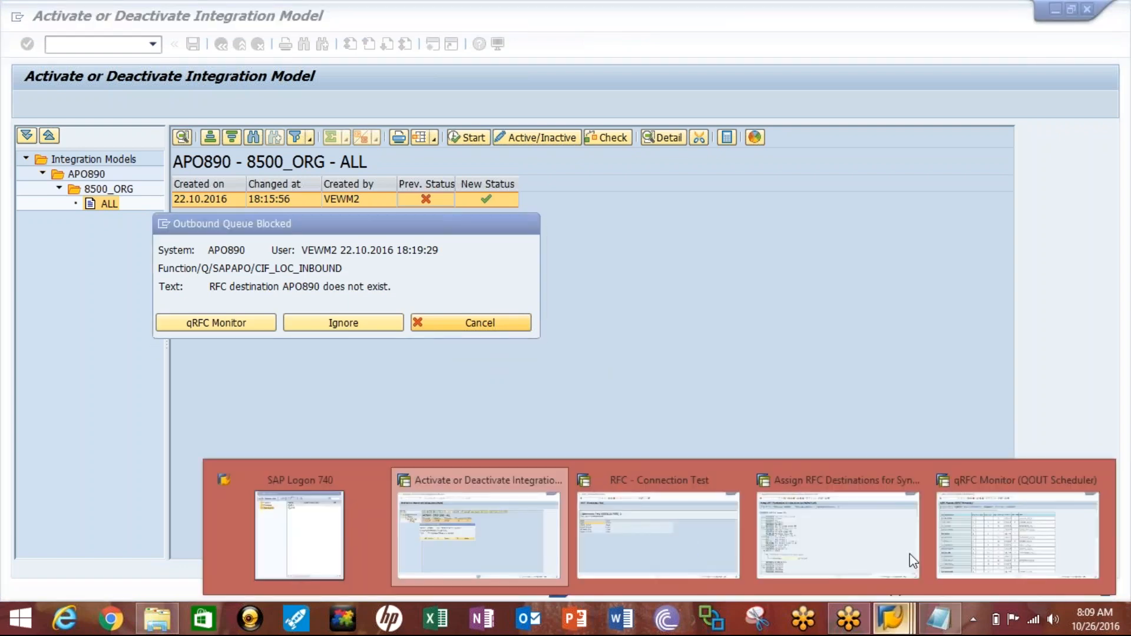
pyautogui.click(865, 541)
pyautogui.write('/ncfm2')
pyautogui.press('Return')
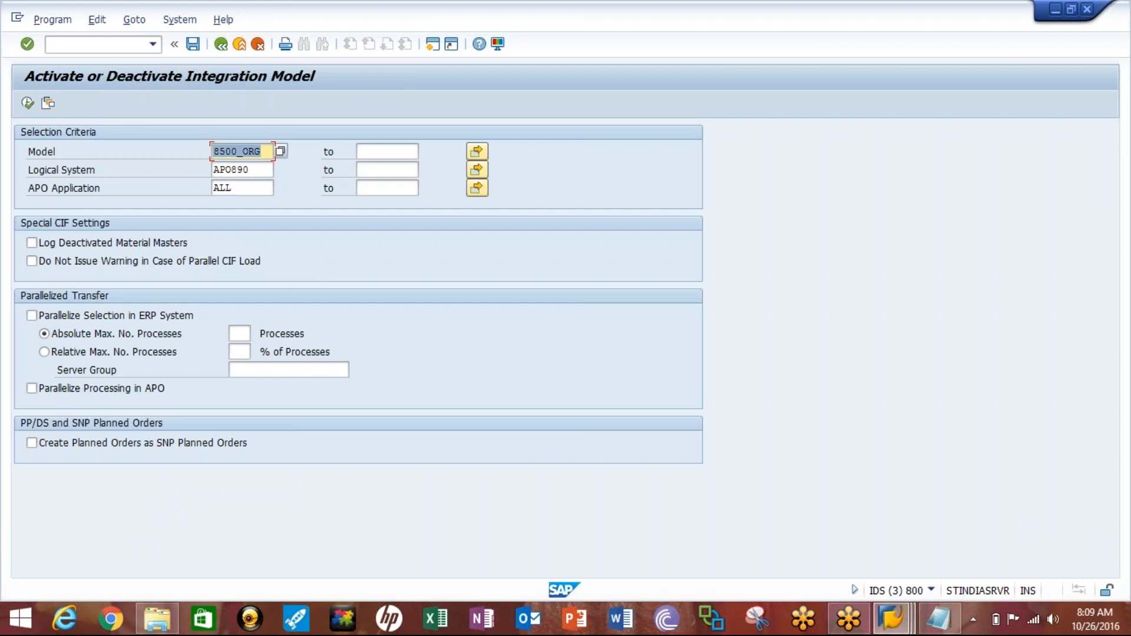
pyautogui.hotkey('alt', 'Tab')
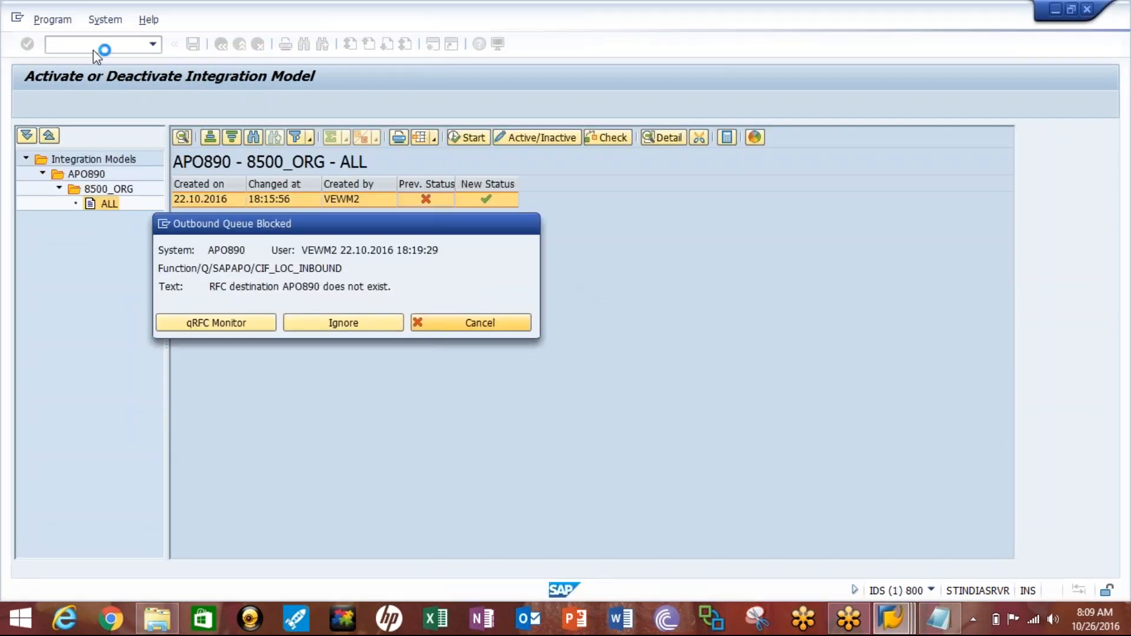
pyautogui.click(496, 324)
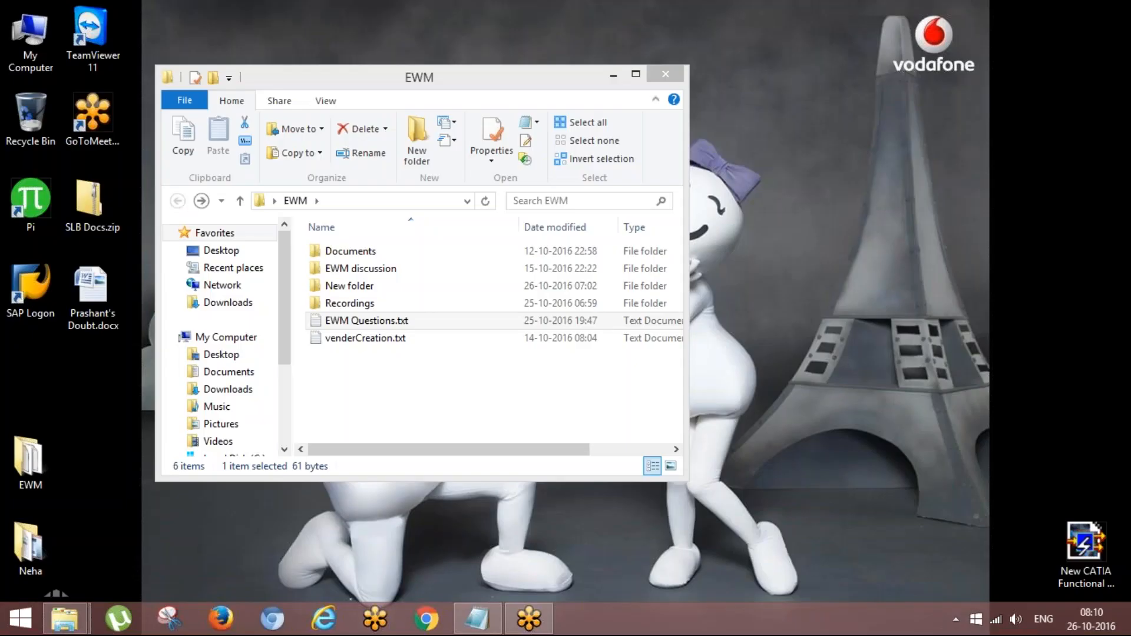
# - Bring up SAP Logon from the Windows desktop, closing the EWM folder window, and open the ECC connection
pyautogui.press('super')
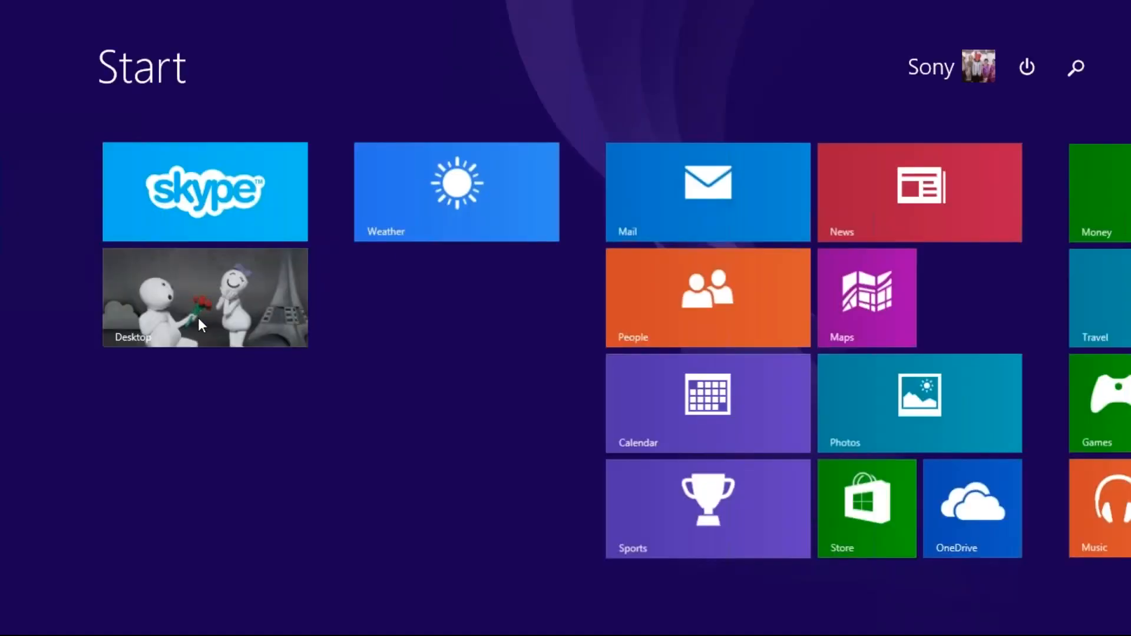
pyautogui.click(199, 322)
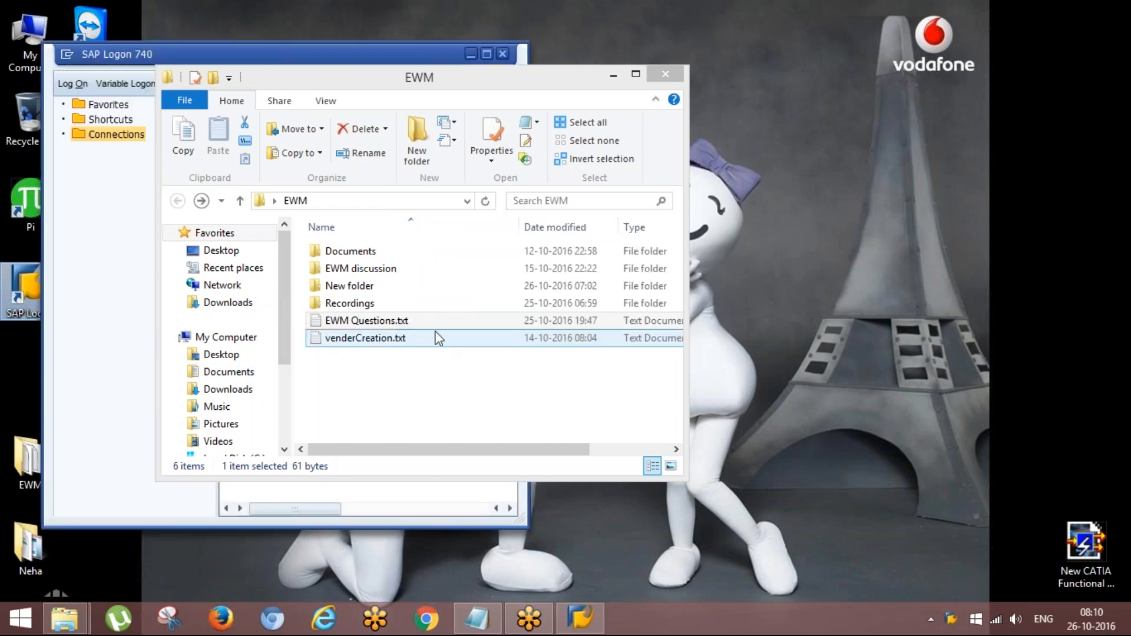
pyautogui.click(659, 75)
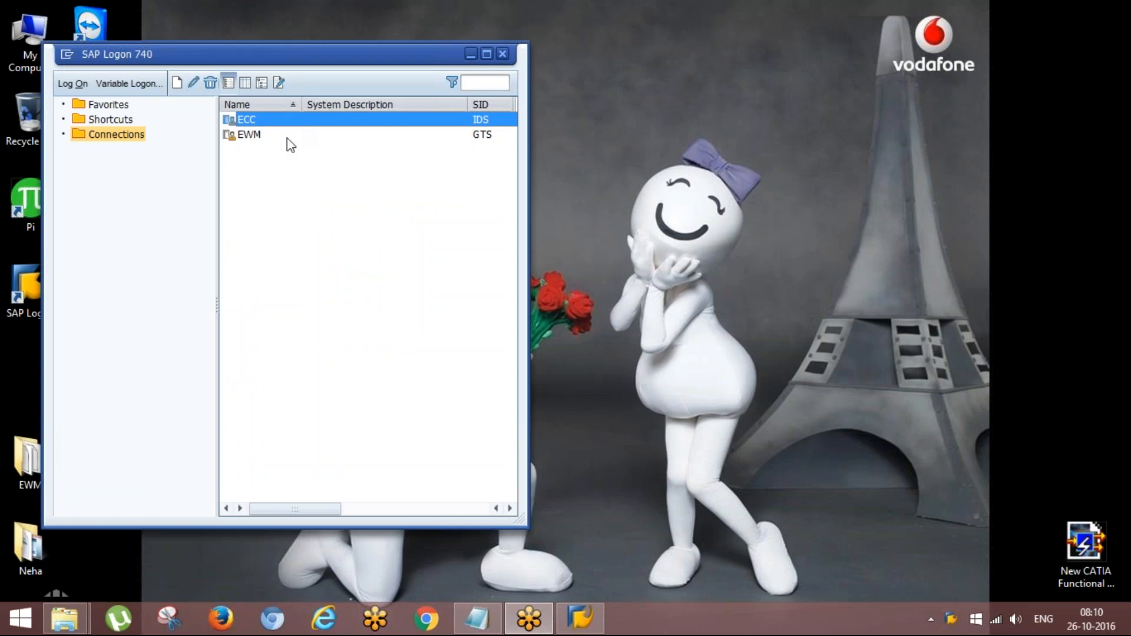
pyautogui.click(272, 122)
pyautogui.press('Down')
pyautogui.press('Up')
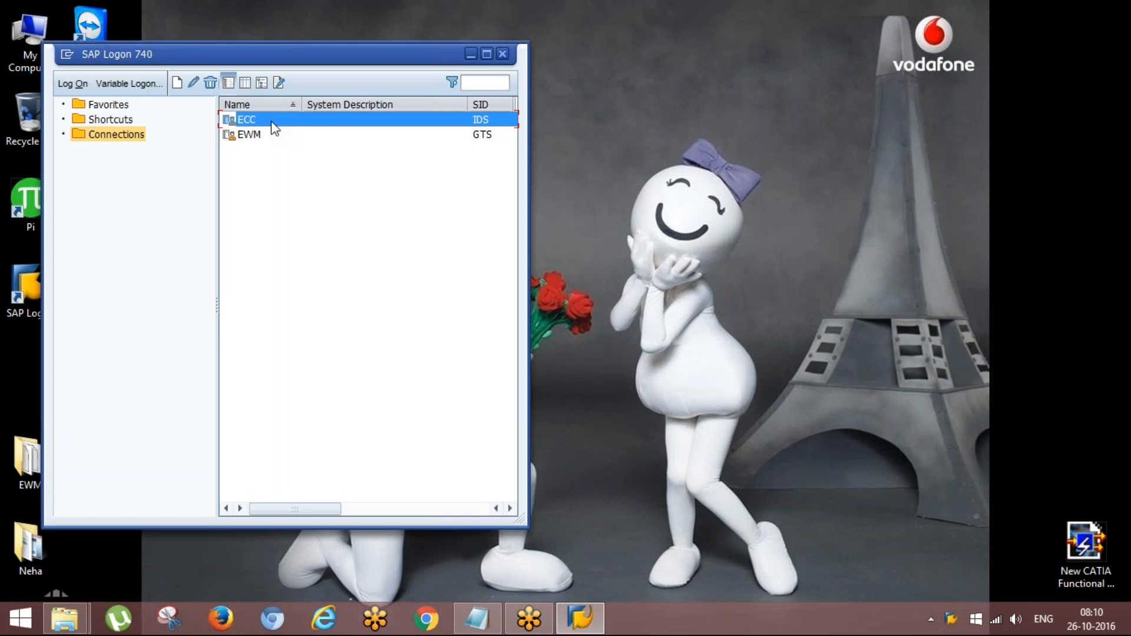
pyautogui.press('Return')
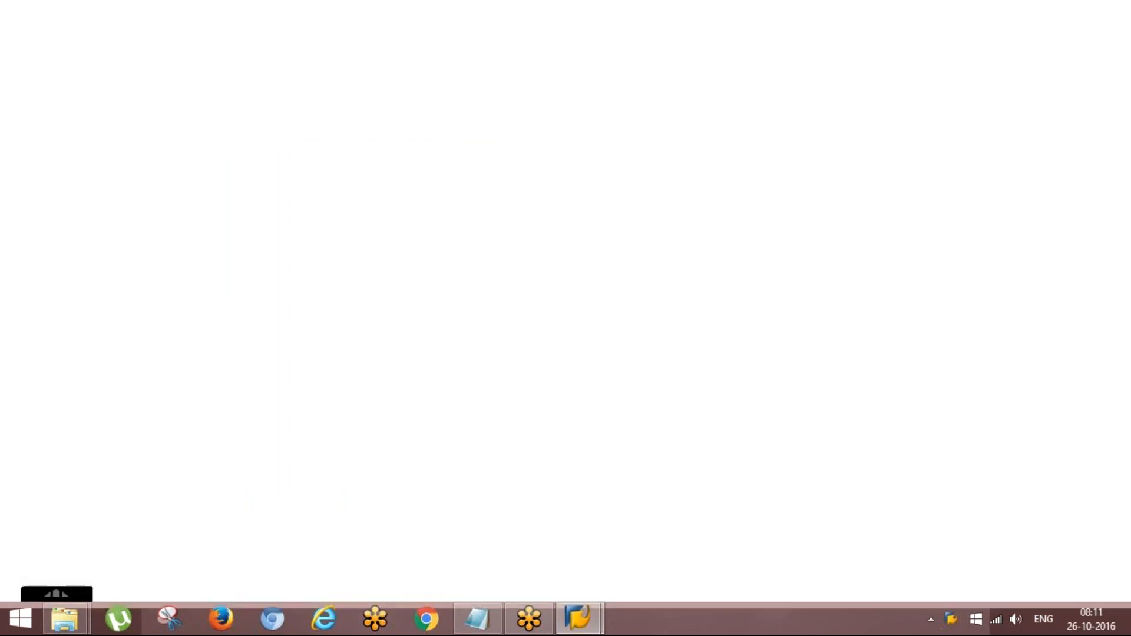
# - Log on to client 800 with the user name, account password and language en, ending any other logons in the system
pyautogui.write('vewm3')
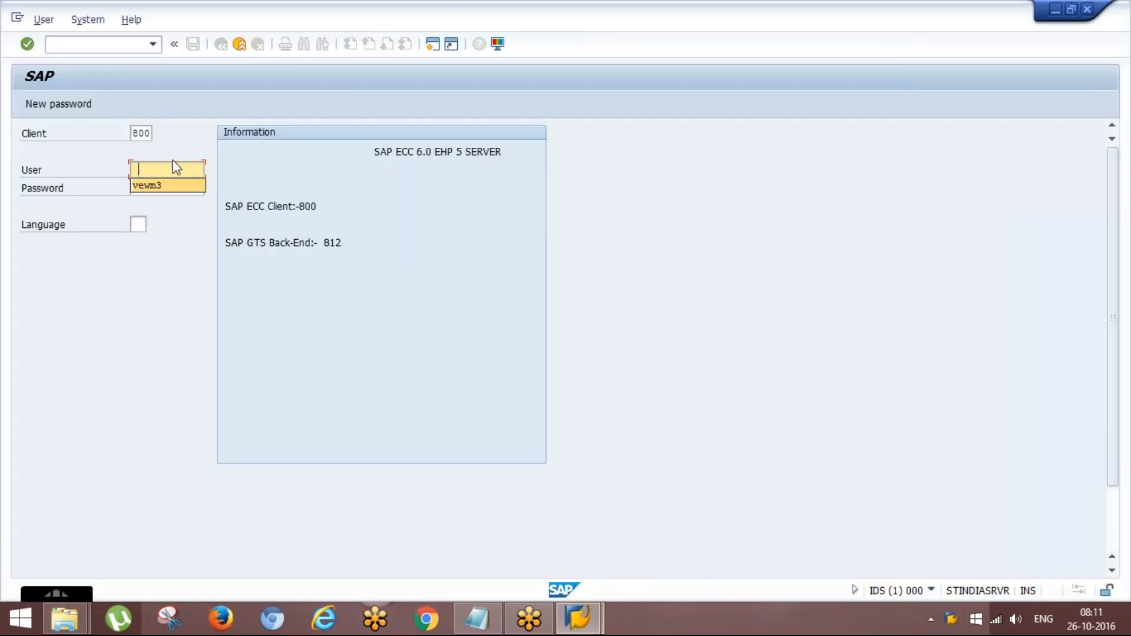
pyautogui.press('Tab')
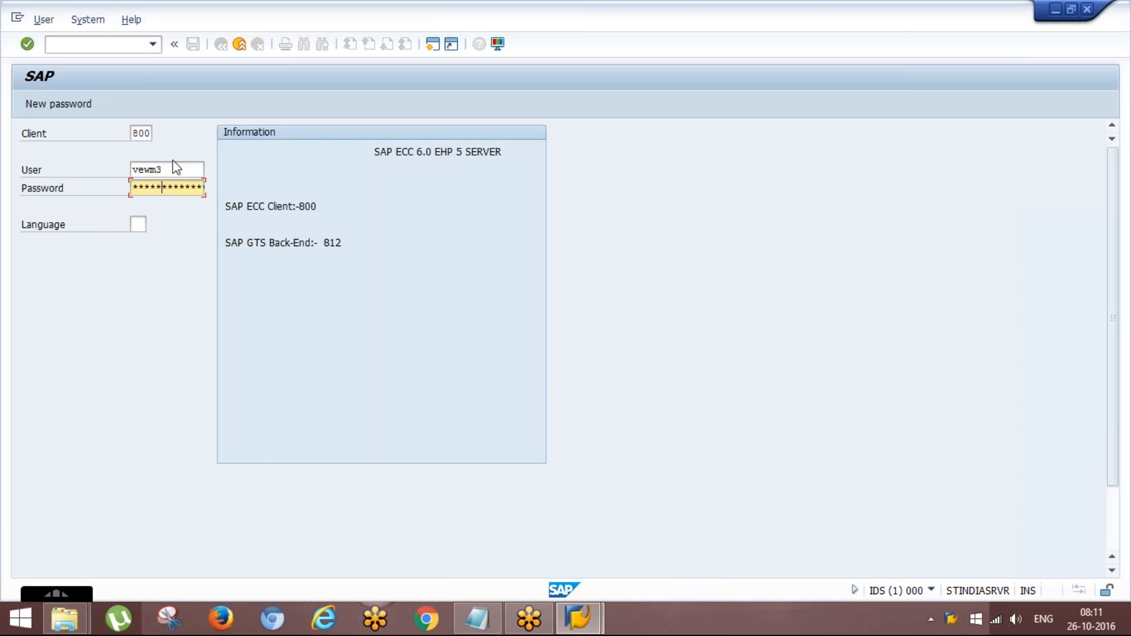
pyautogui.press('Tab')
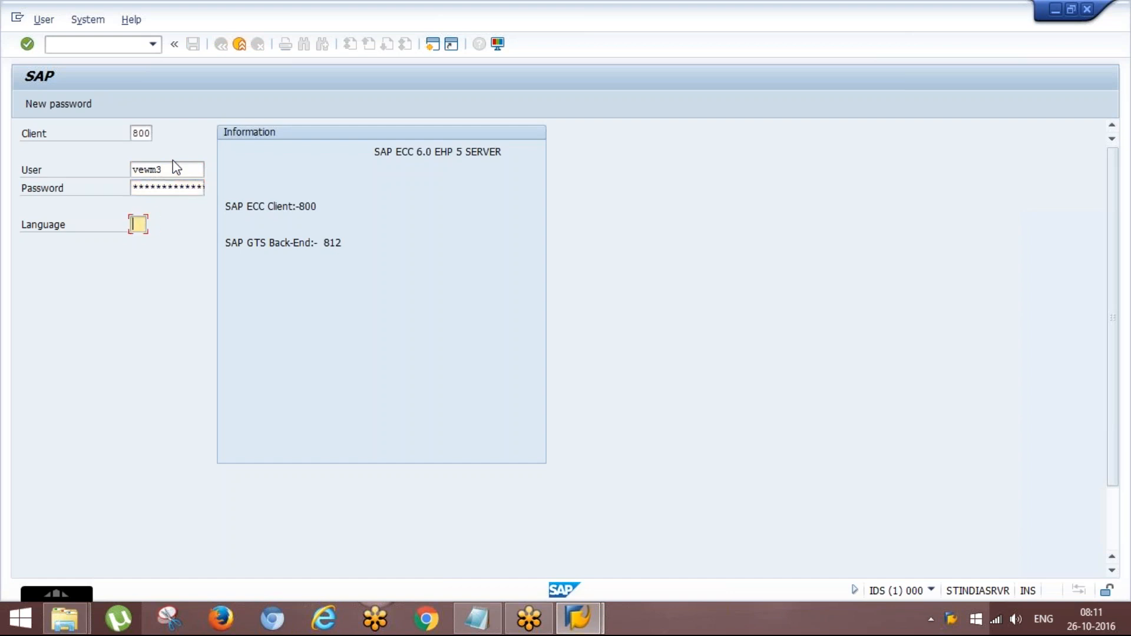
pyautogui.write('en')
pyautogui.press('Return')
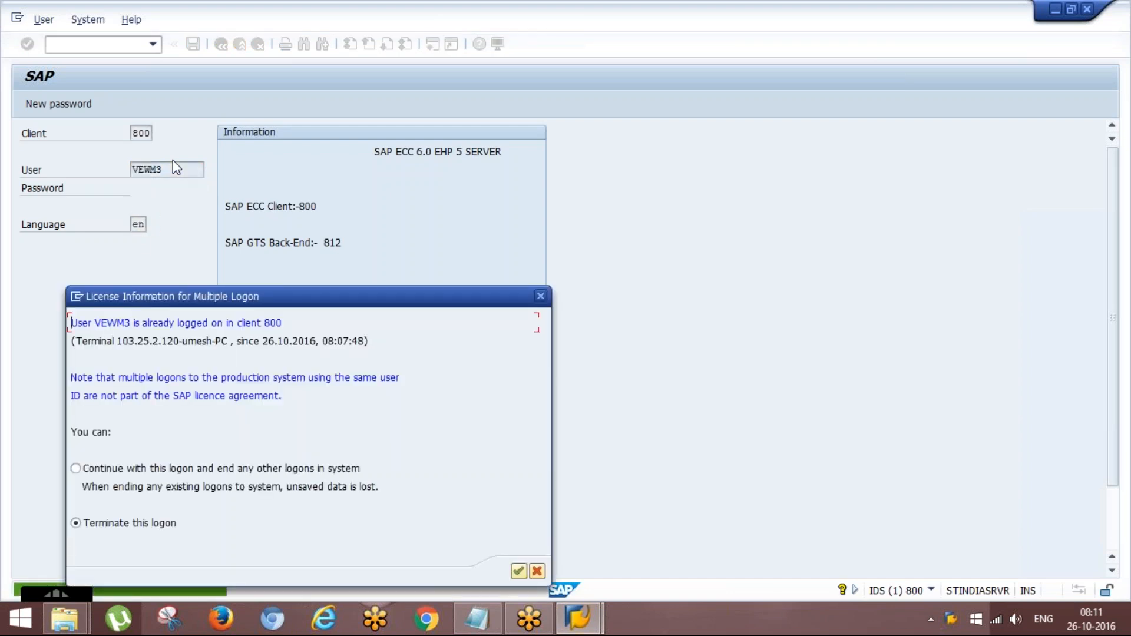
pyautogui.click(104, 471)
pyautogui.press('Return')
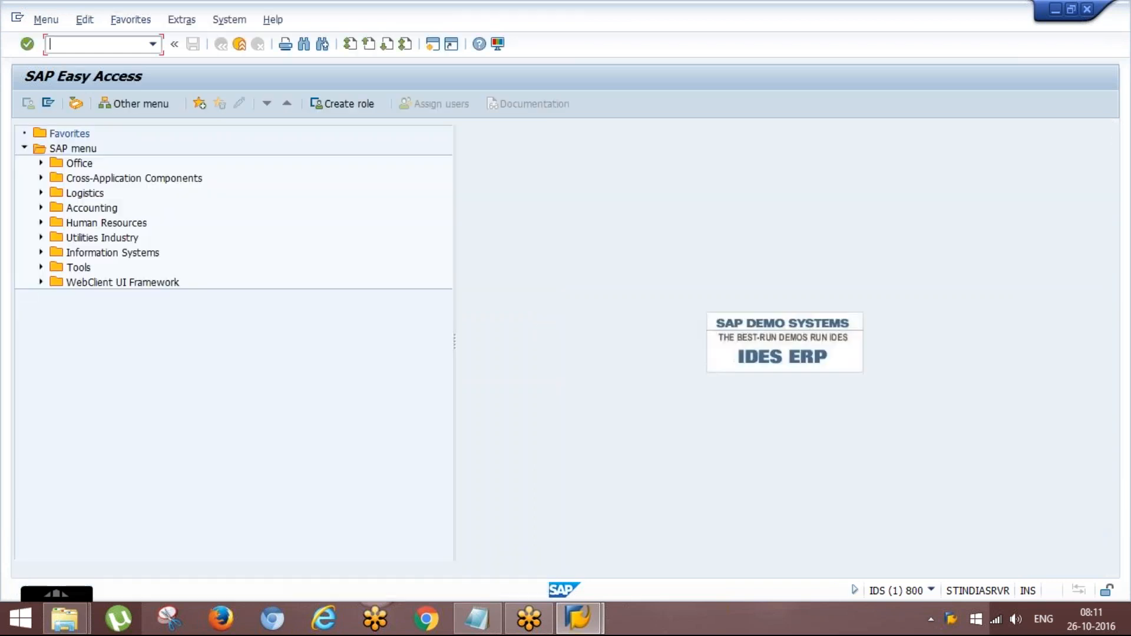
pyautogui.write('mm01')
pyautogui.press('Return')
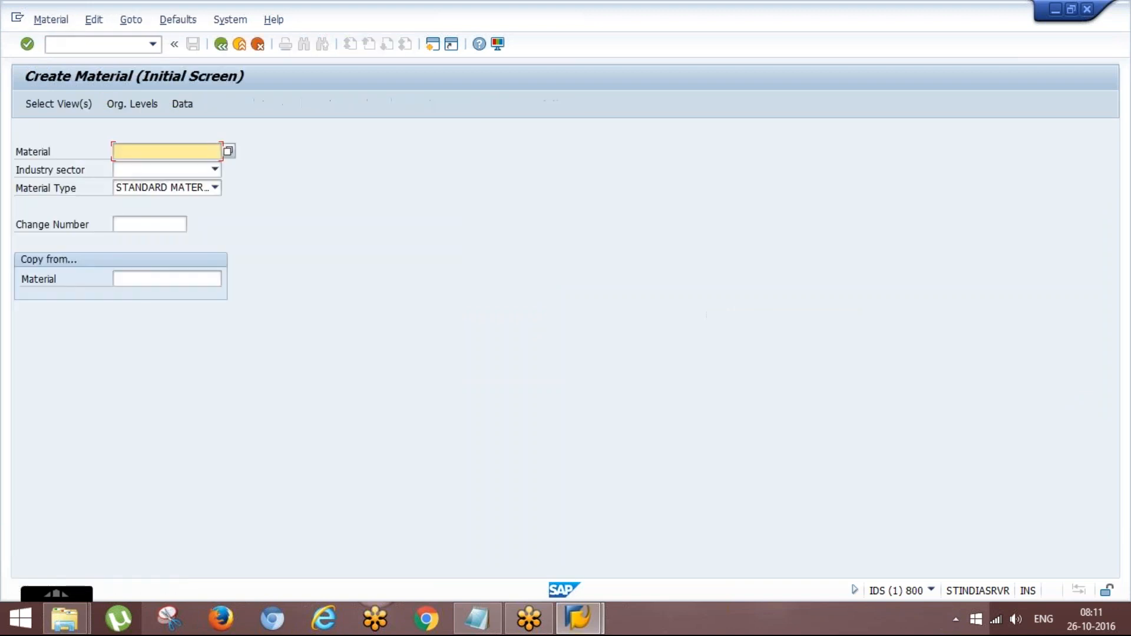
pyautogui.press('Down')
pyautogui.press('Down')
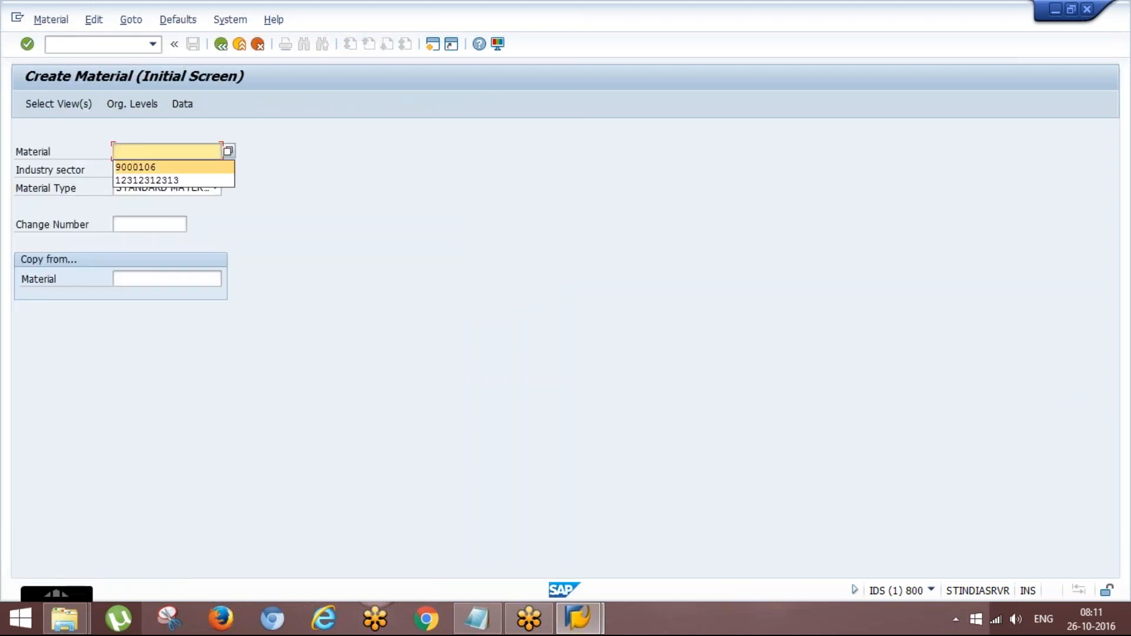
pyautogui.press('Return')
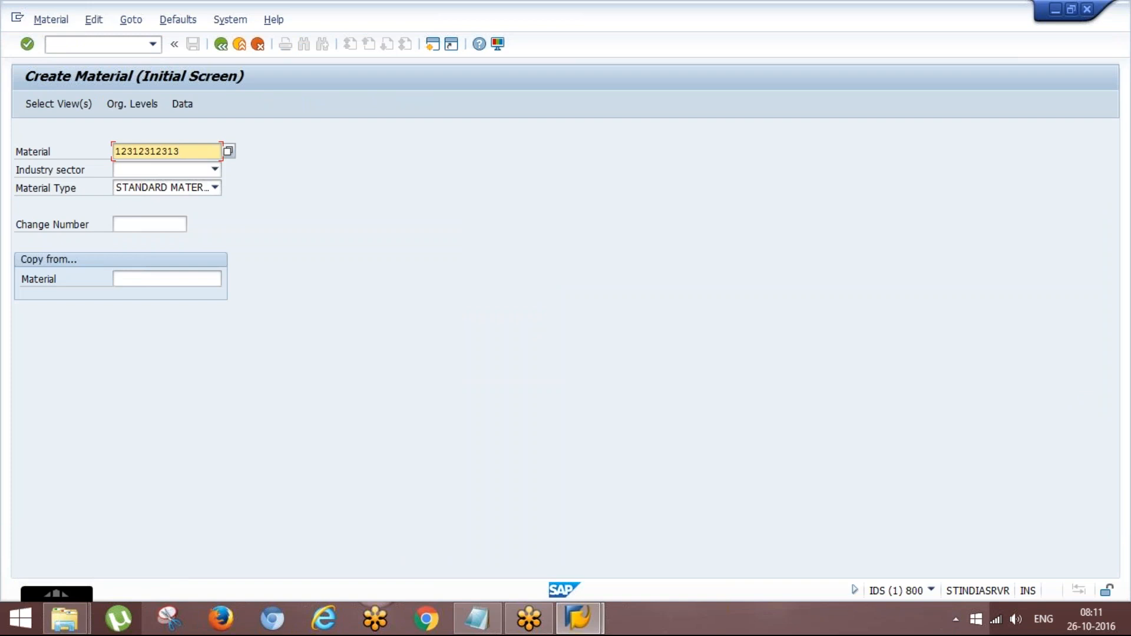
pyautogui.press('Tab')
pyautogui.press('Return')
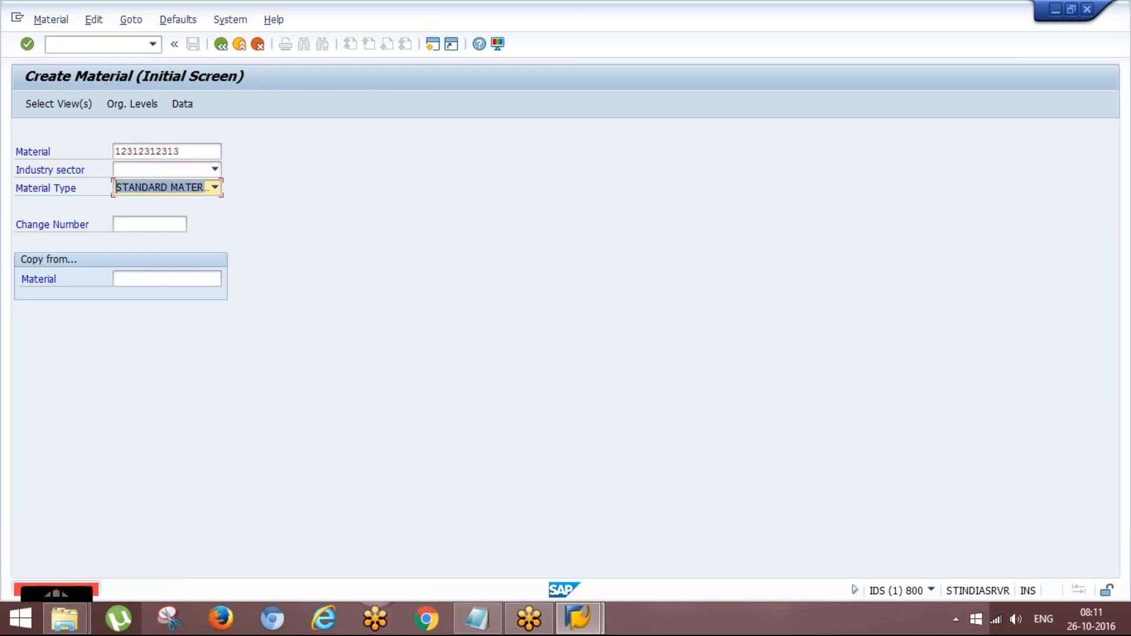
# - Set the new material's industry sector to Mechanical Engineering and its material type to STD MATERIAL
pyautogui.click(94, 45)
pyautogui.click(185, 169)
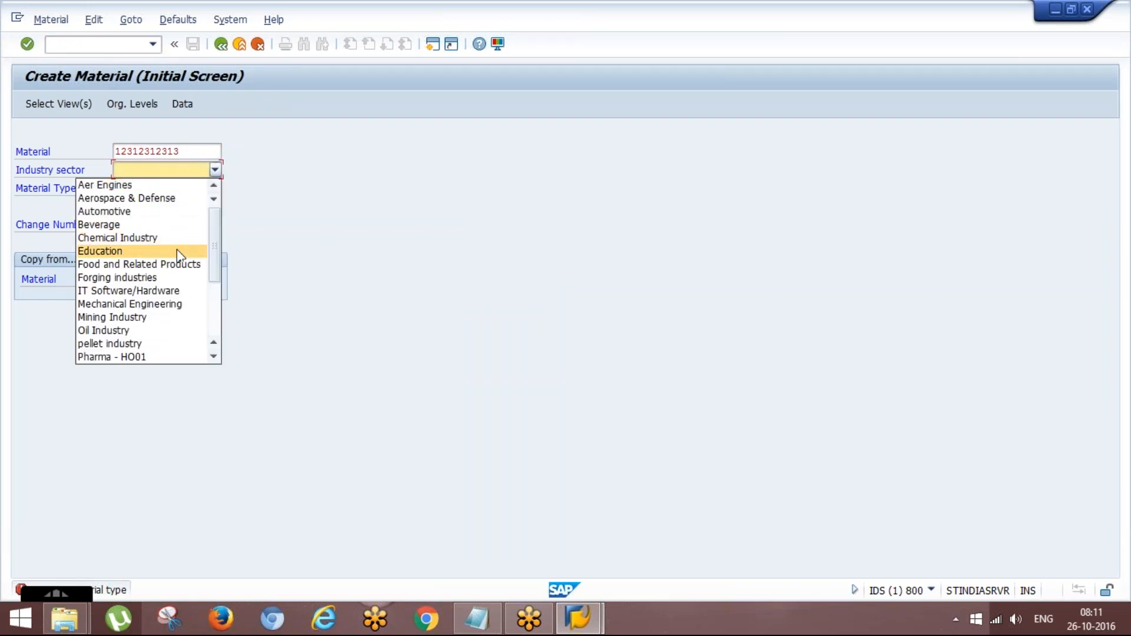
pyautogui.click(170, 305)
pyautogui.press('Tab')
pyautogui.press('Return')
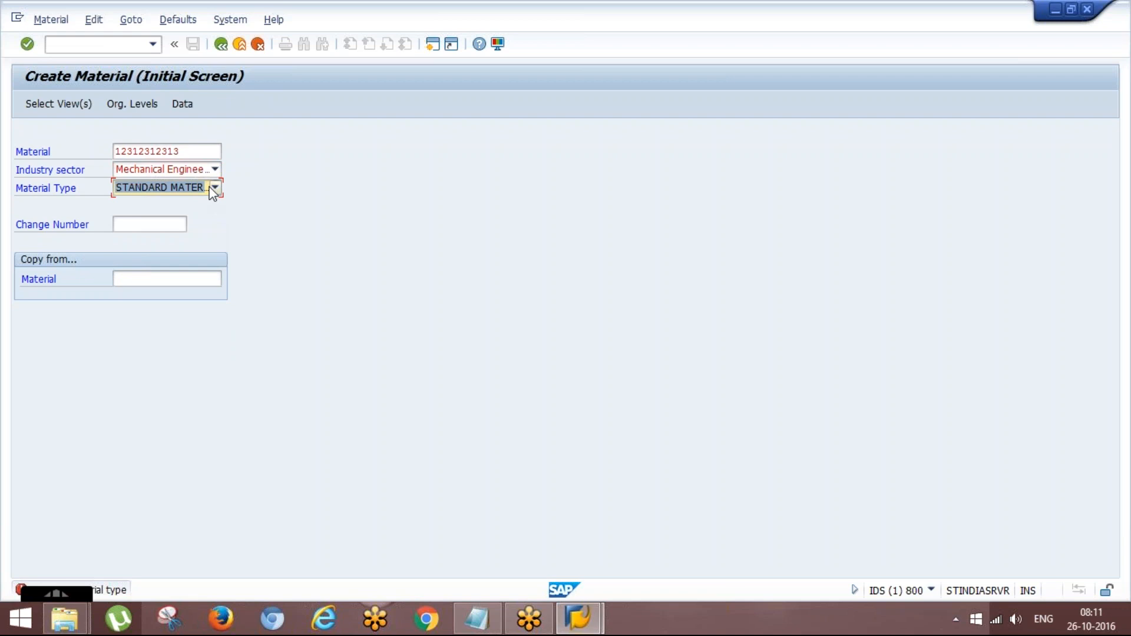
pyautogui.click(215, 188)
pyautogui.click(187, 230)
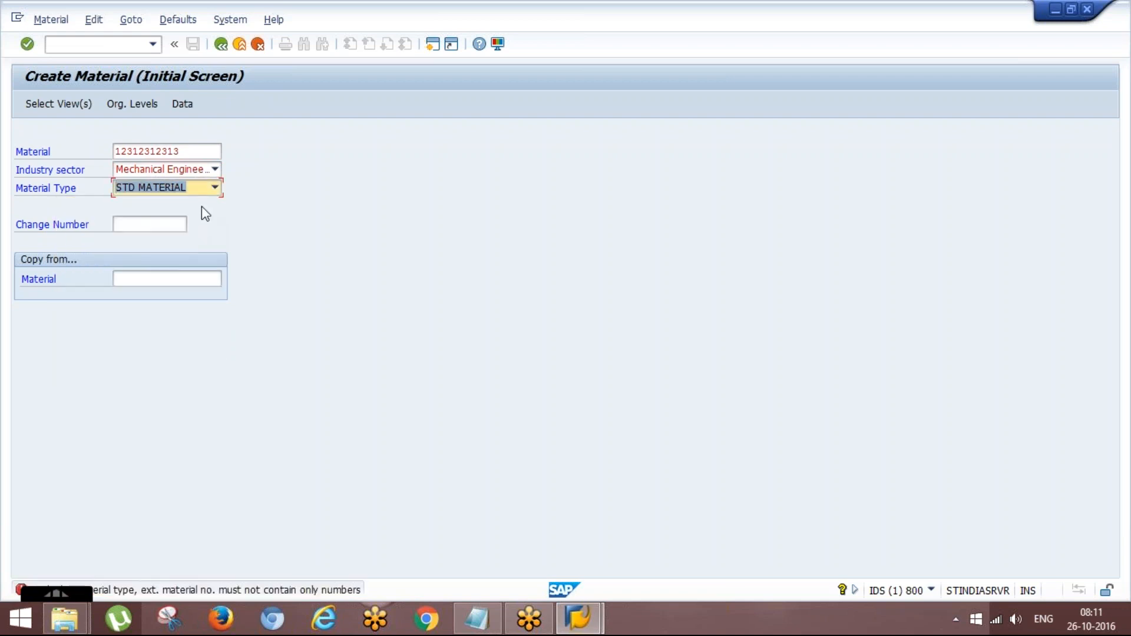
pyautogui.click(215, 173)
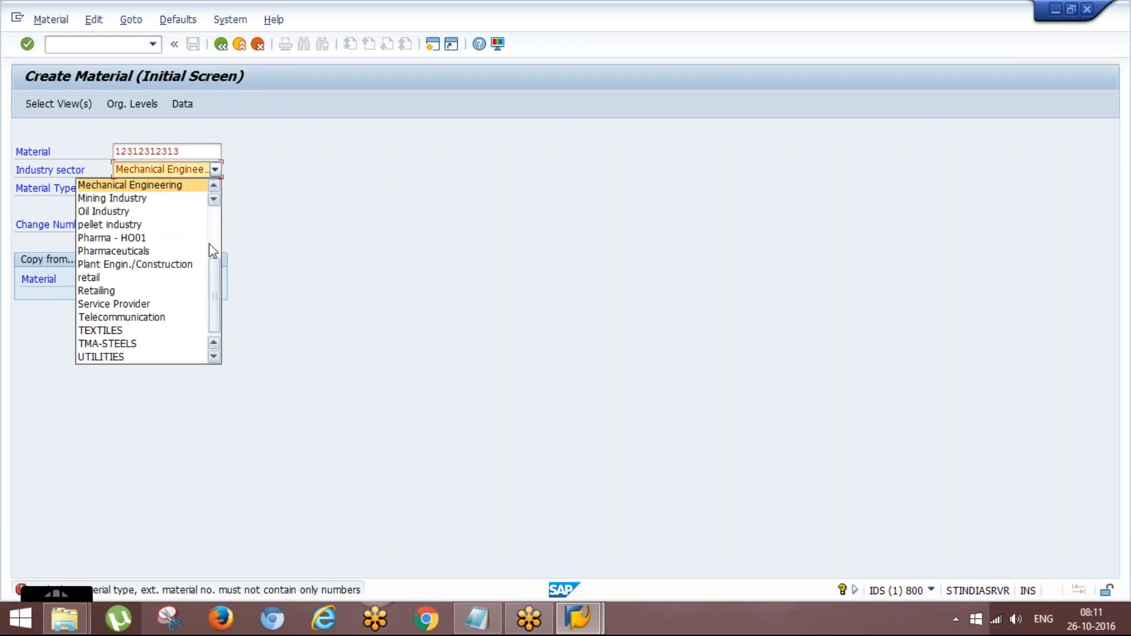
pyautogui.moveTo(213, 303); pyautogui.dragTo(220, 270)
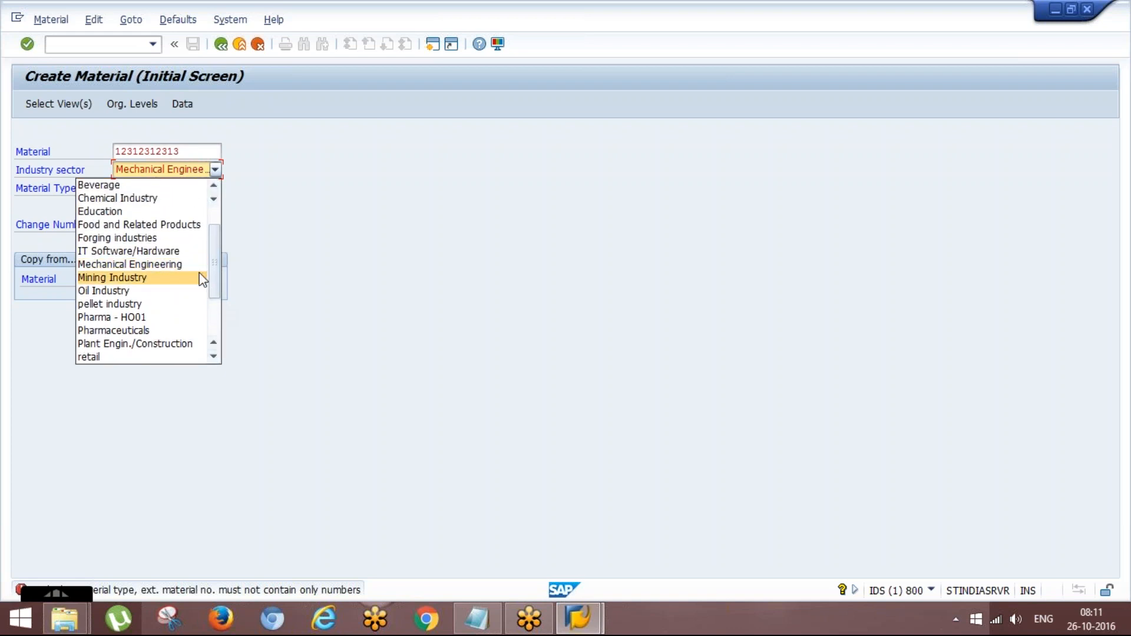
pyautogui.click(235, 255)
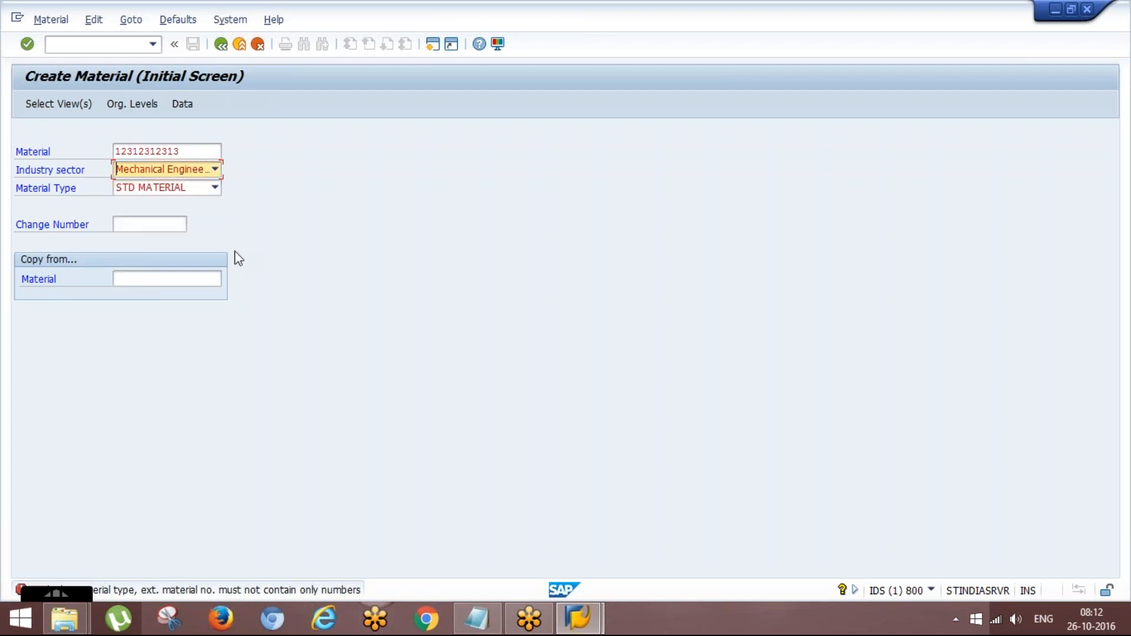
pyautogui.click(212, 188)
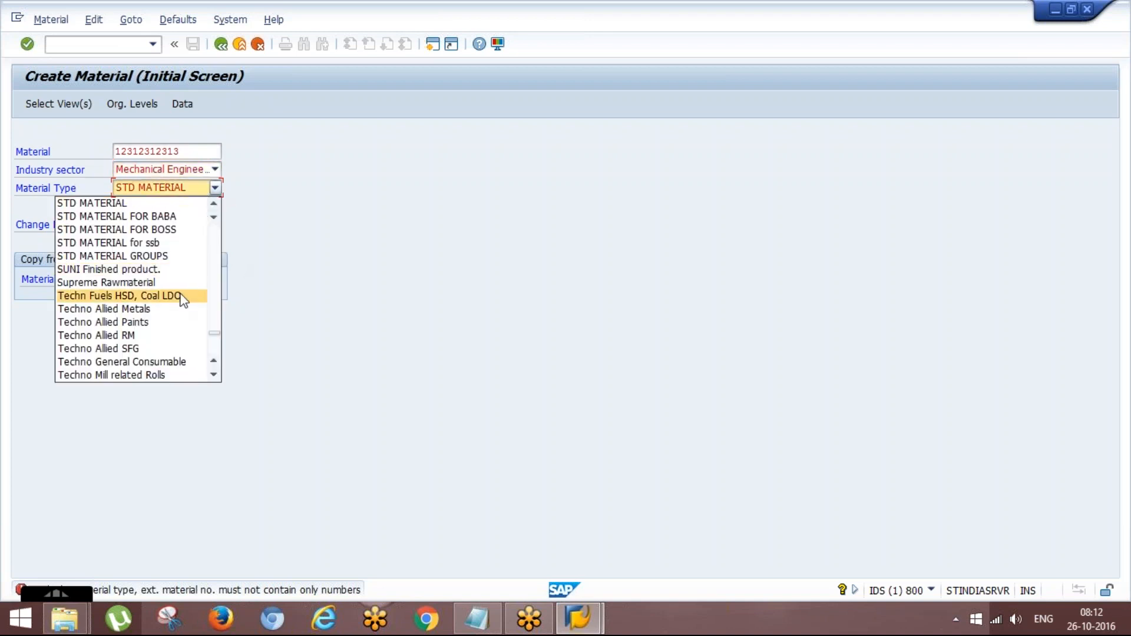
pyautogui.click(263, 266)
# - Restart material creation with transaction MM01 and bring up the view selection with the material number left blank
pyautogui.click(200, 145)
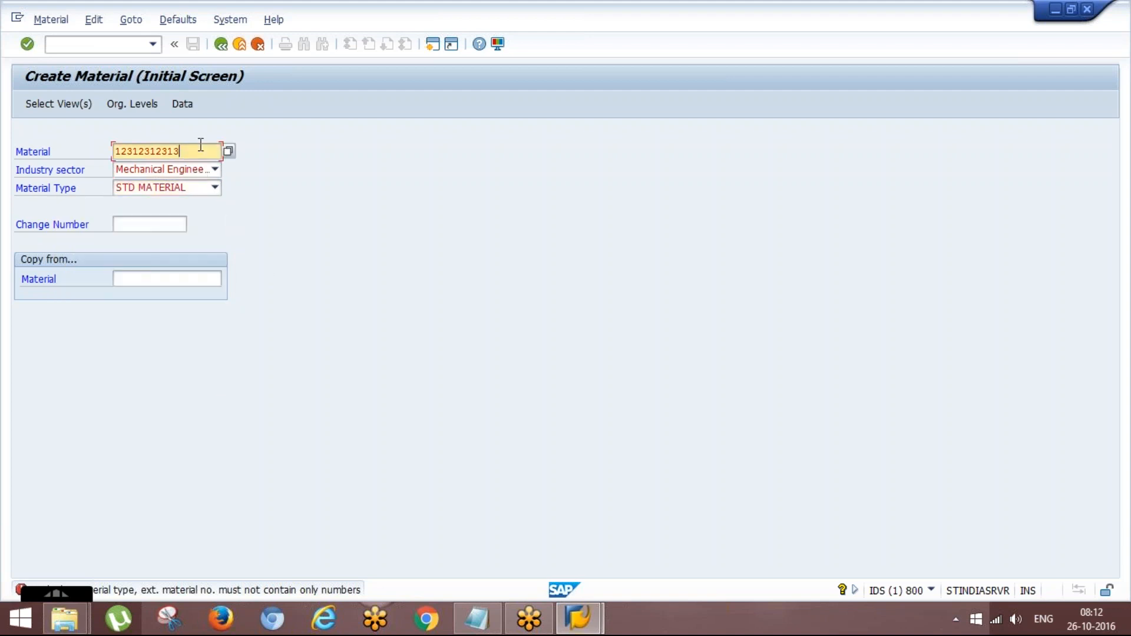
pyautogui.press('BackSpace')
pyautogui.press('BackSpace')
pyautogui.press('BackSpace')
pyautogui.press('BackSpace')
pyautogui.press('BackSpace')
pyautogui.press('BackSpace')
pyautogui.press('BackSpace')
pyautogui.press('BackSpace')
pyautogui.press('BackSpace')
pyautogui.press('BackSpace')
pyautogui.press('BackSpace')
pyautogui.press('F3')
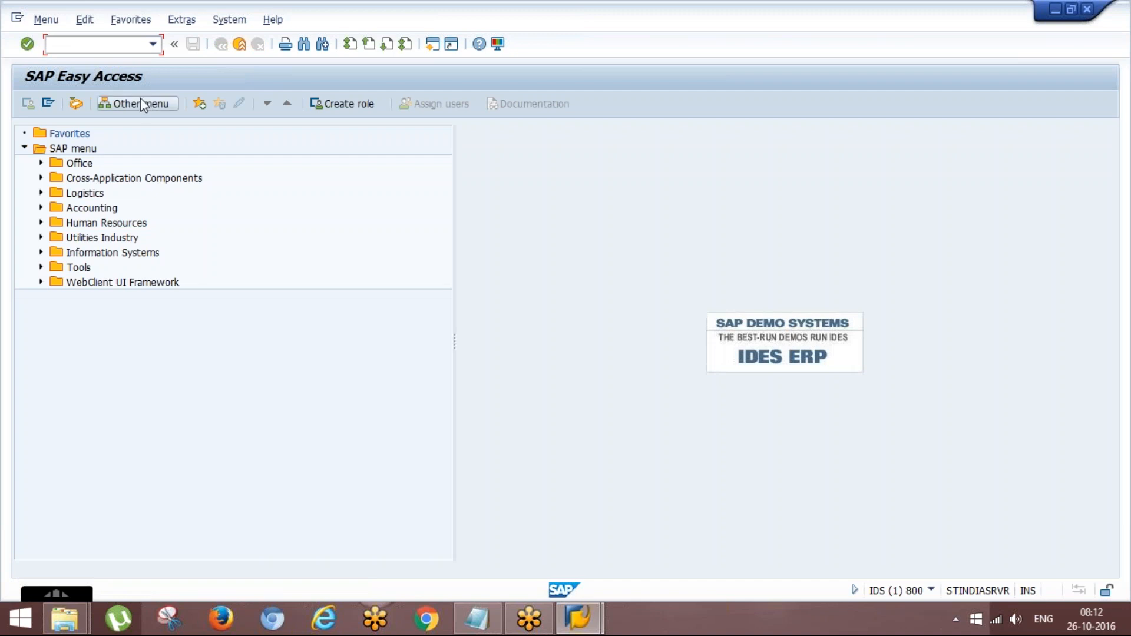
pyautogui.write('mm01')
pyautogui.press('Return')
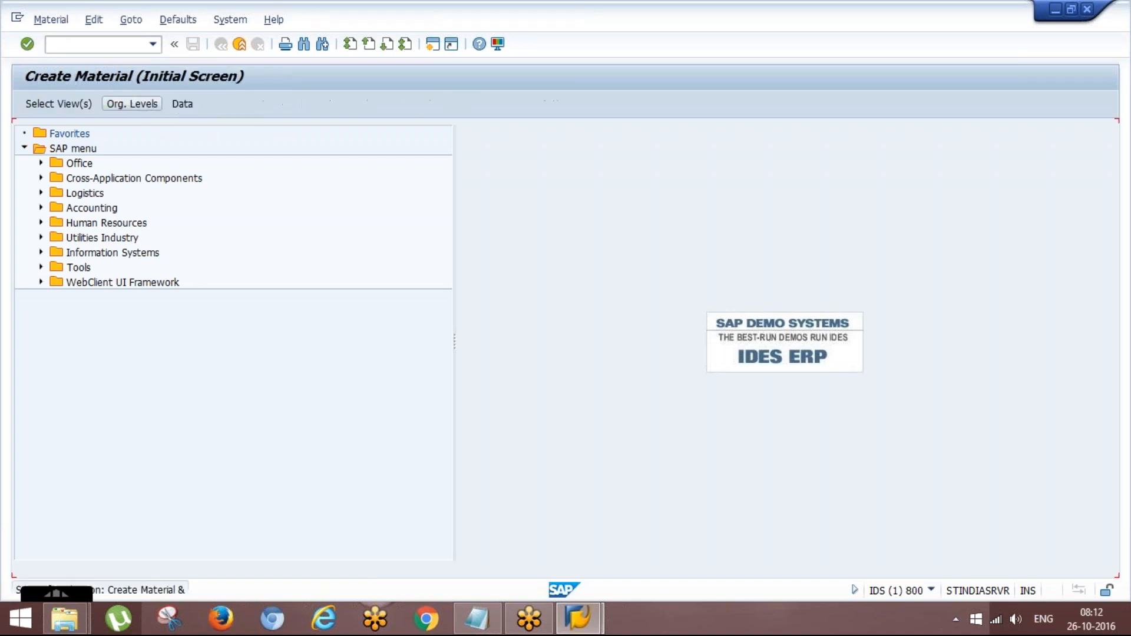
pyautogui.press('Return')
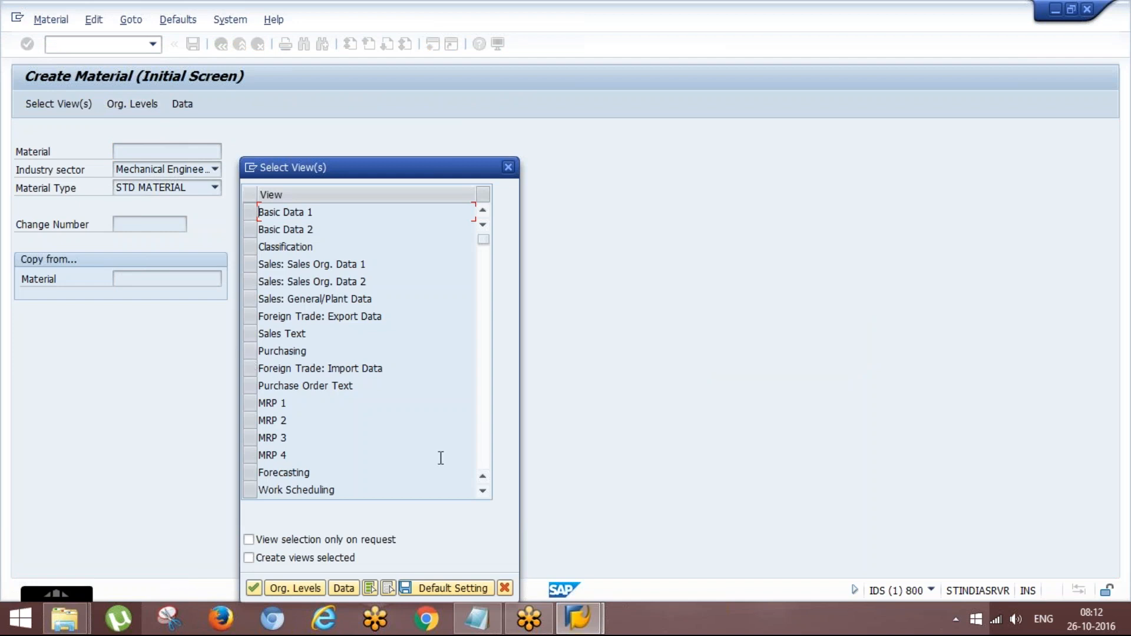
# - Mark the WM Execution and WM Packaging views for the STD MATERIAL, and close the view selection
pyautogui.click(483, 492)
pyautogui.click(483, 492)
pyautogui.click(483, 493)
pyautogui.click(483, 493)
pyautogui.click(483, 493)
pyautogui.click(483, 492)
pyautogui.click(483, 493)
pyautogui.click(482, 493)
pyautogui.click(483, 493)
pyautogui.click(483, 493)
pyautogui.click(483, 493)
pyautogui.click(483, 492)
pyautogui.click(483, 492)
pyautogui.click(483, 493)
pyautogui.click(483, 492)
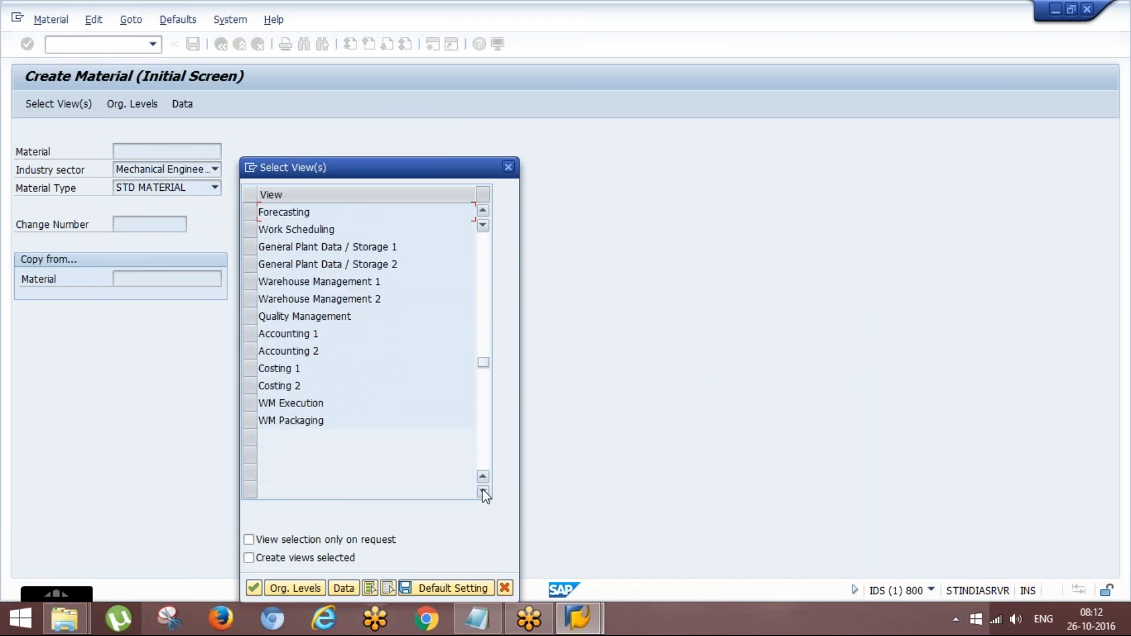
pyautogui.click(249, 419)
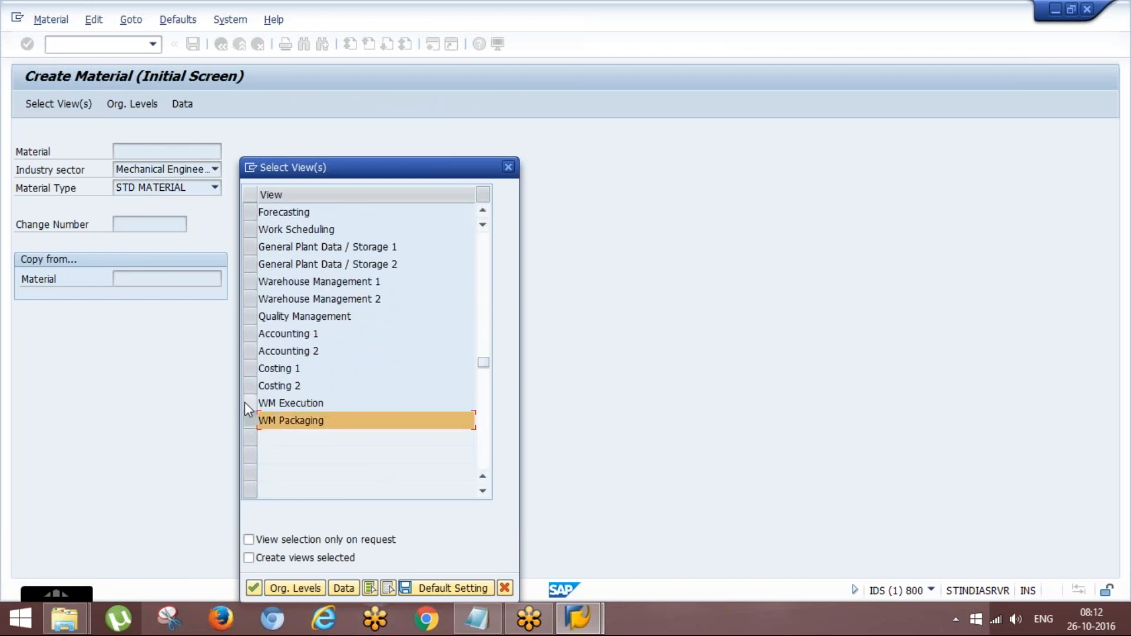
pyautogui.click(245, 402)
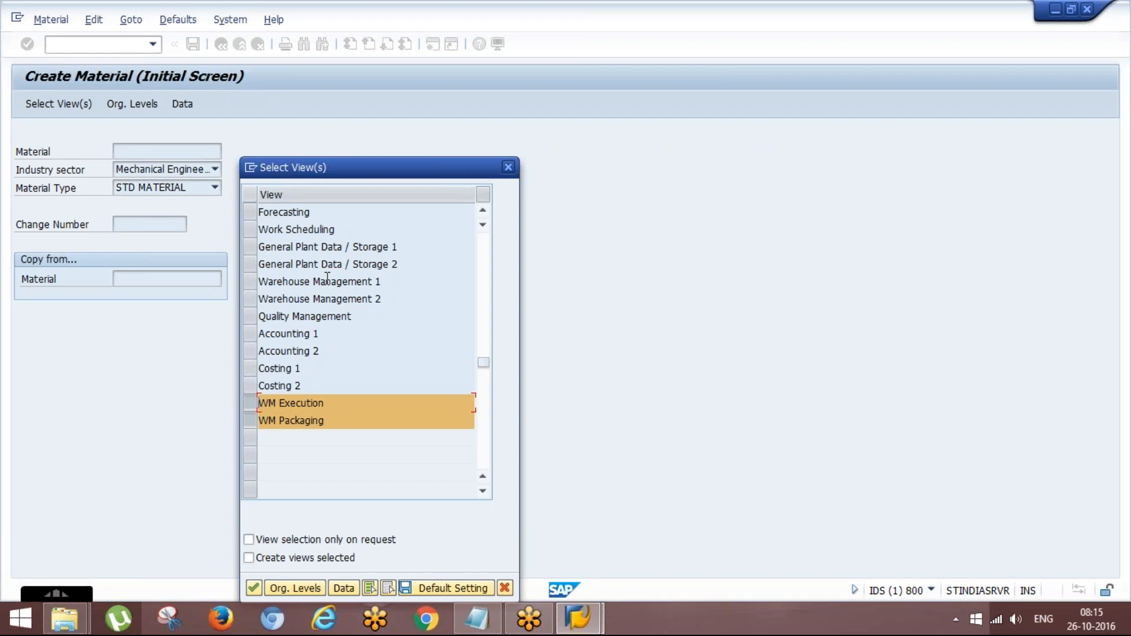
pyautogui.click(508, 168)
# - Start vendor change with transaction XK02 and try to open the preset vendor
pyautogui.click(94, 45)
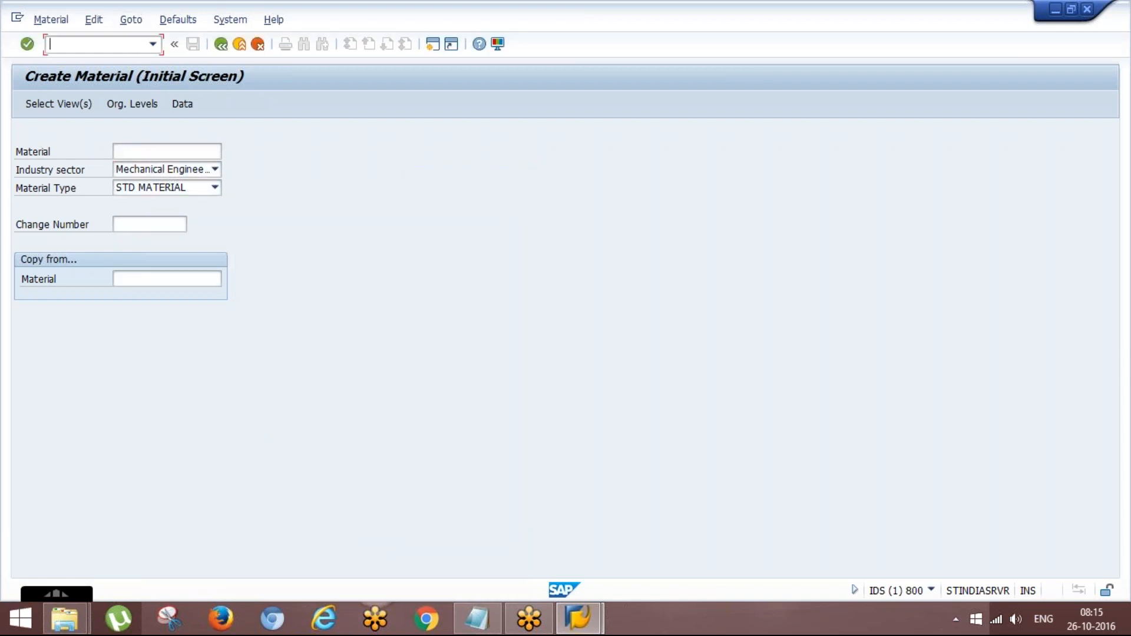
pyautogui.write('/nxk')
pyautogui.write('01')
pyautogui.press('Return')
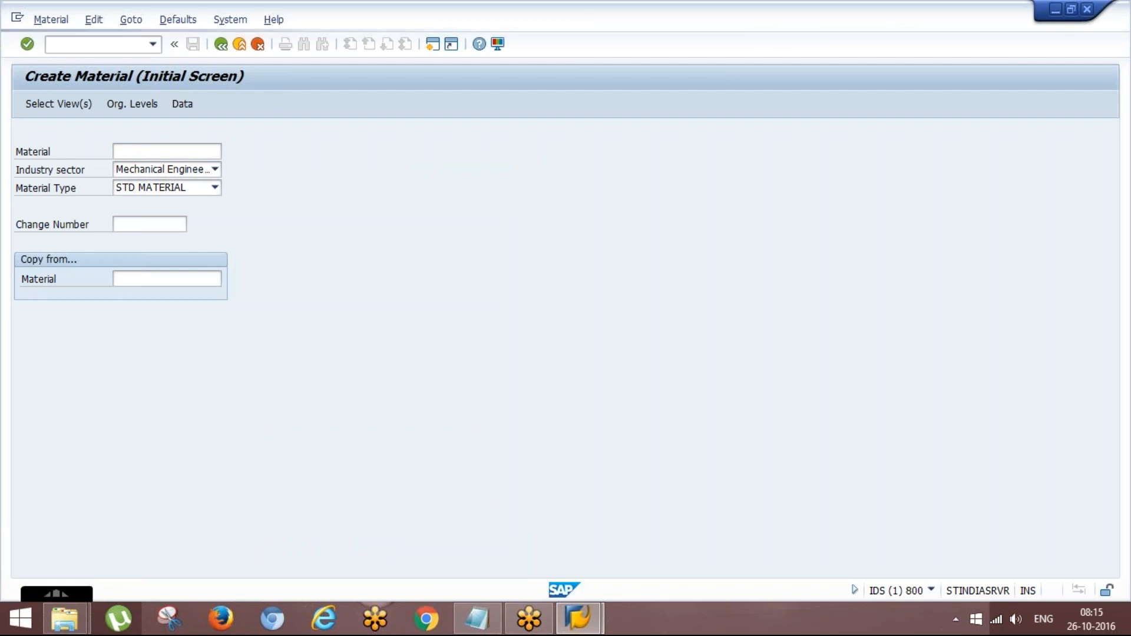
pyautogui.press('space')
pyautogui.press('Down')
pyautogui.press('Return')
pyautogui.press('Return')
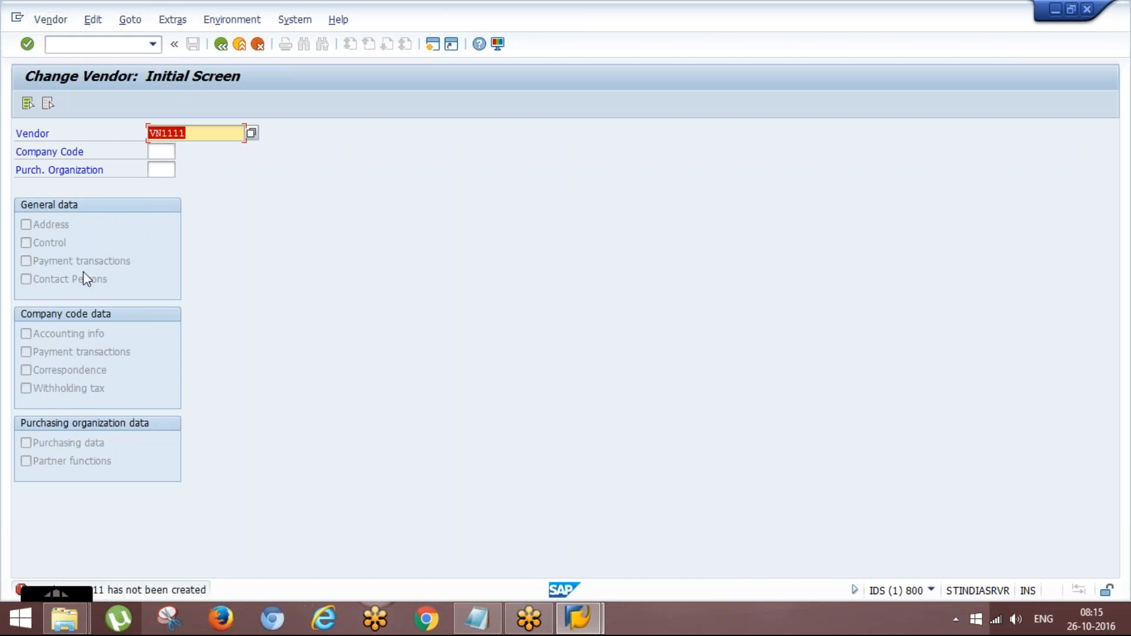
# - Clear the vendor number, and enter company code 1000 and purchasing organization PO11
pyautogui.press('BackSpace')
pyautogui.press('Return')
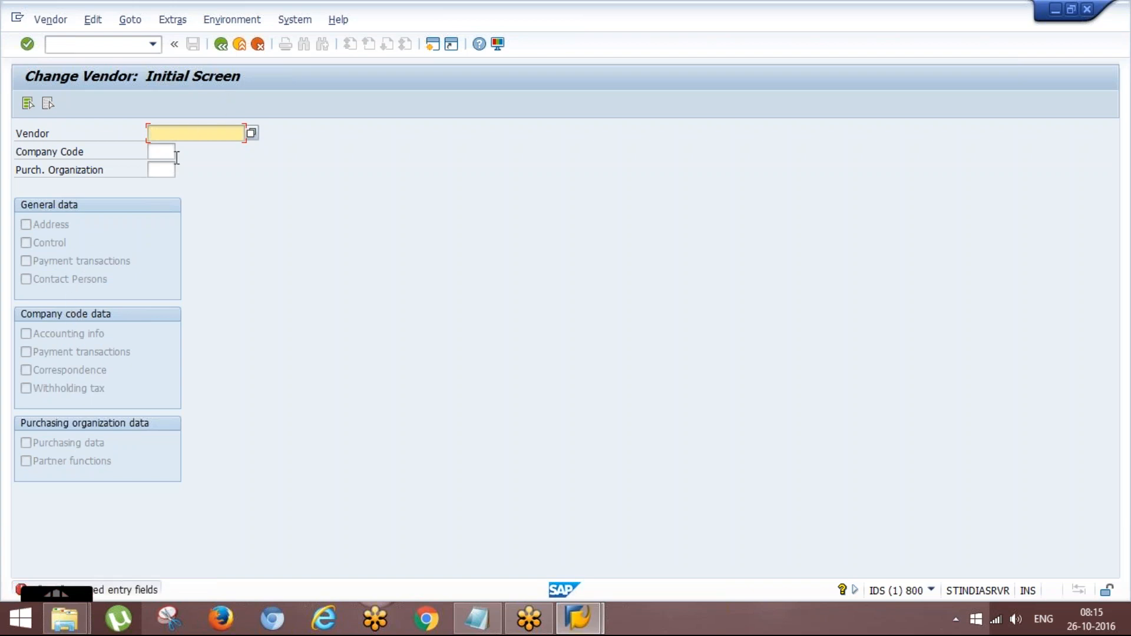
pyautogui.press('Tab')
pyautogui.write('1000')
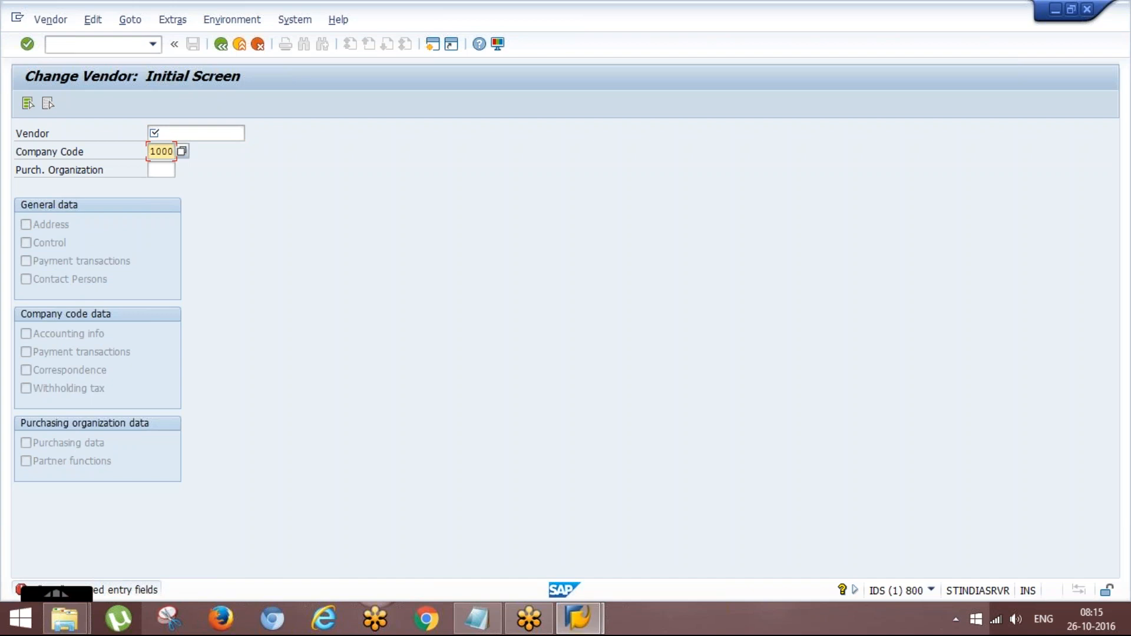
pyautogui.press('Tab')
pyautogui.press('Down')
pyautogui.press('Return')
pyautogui.press('Tab')
pyautogui.press('Return')
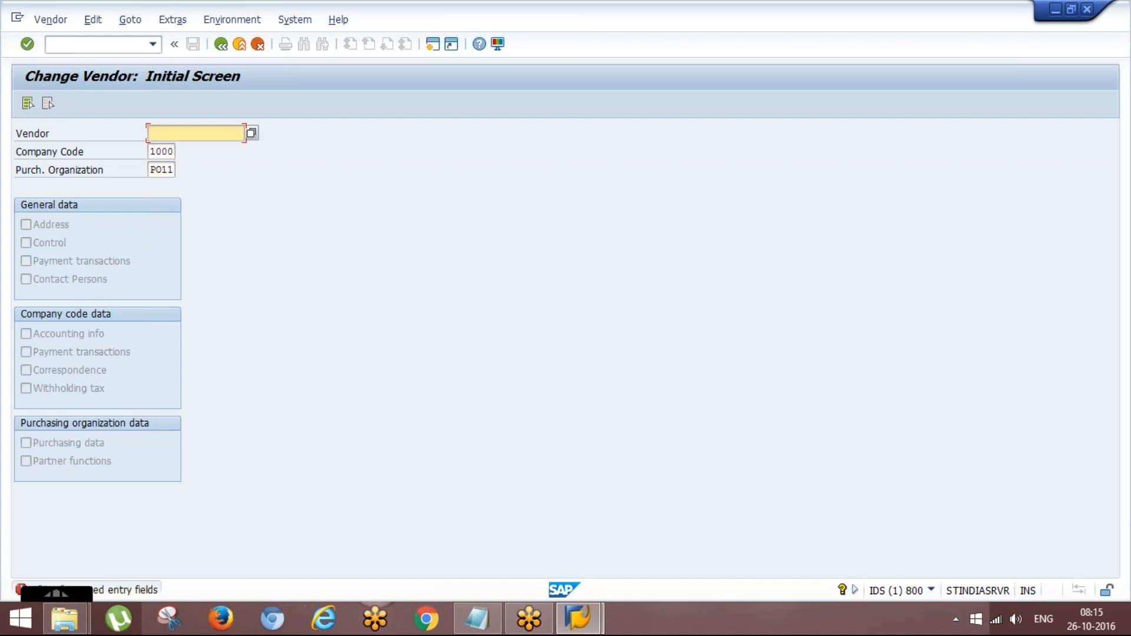
# - Open EWM Elements.xlsx from the Documents > My Docs folder inside the EWM folder on the desktop
pyautogui.press('super+d')
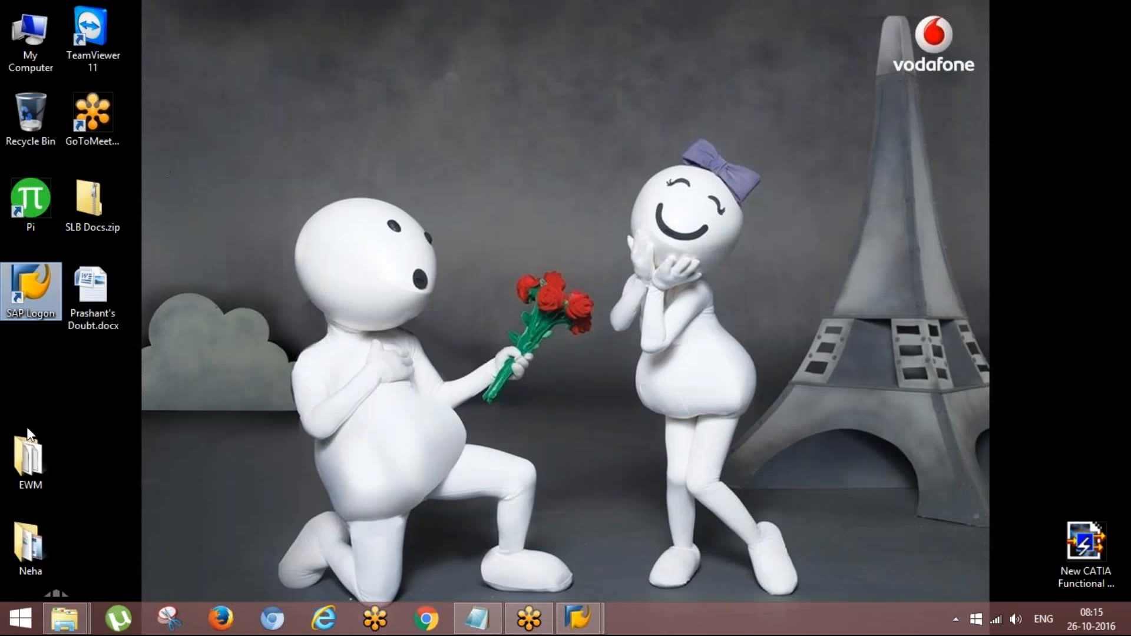
pyautogui.doubleClick(27, 461)
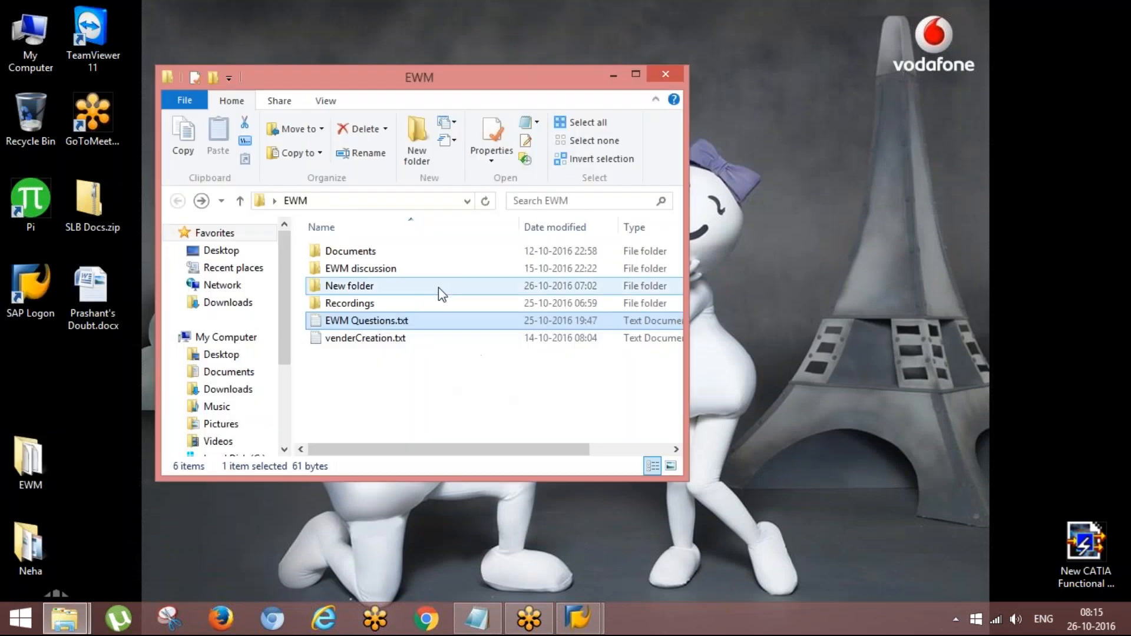
pyautogui.doubleClick(454, 257)
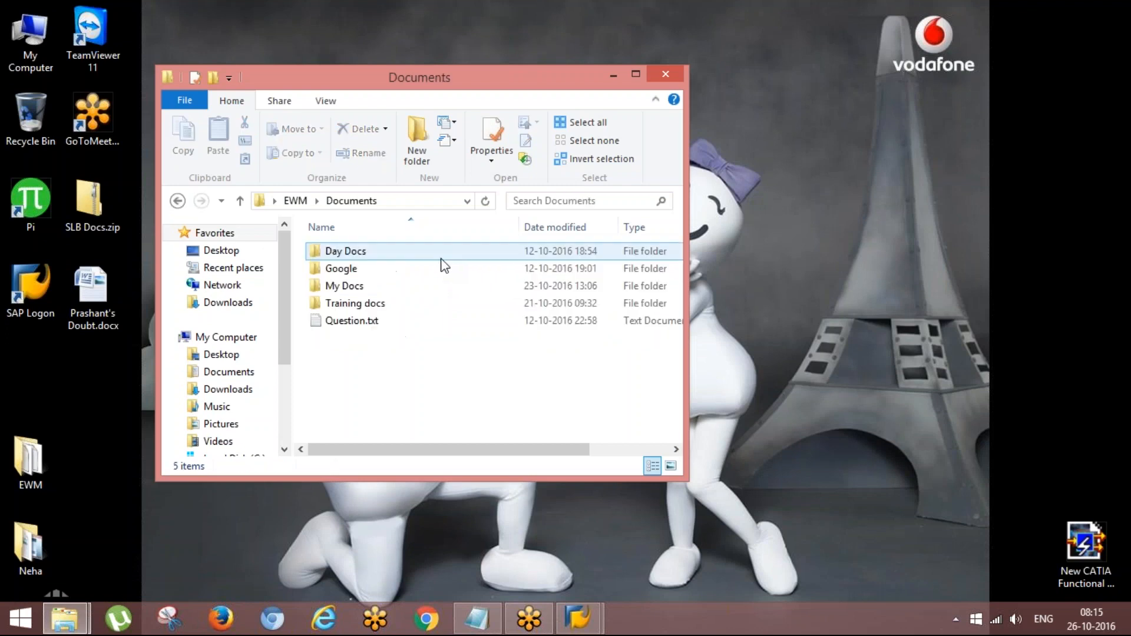
pyautogui.doubleClick(434, 289)
pyautogui.click(412, 276)
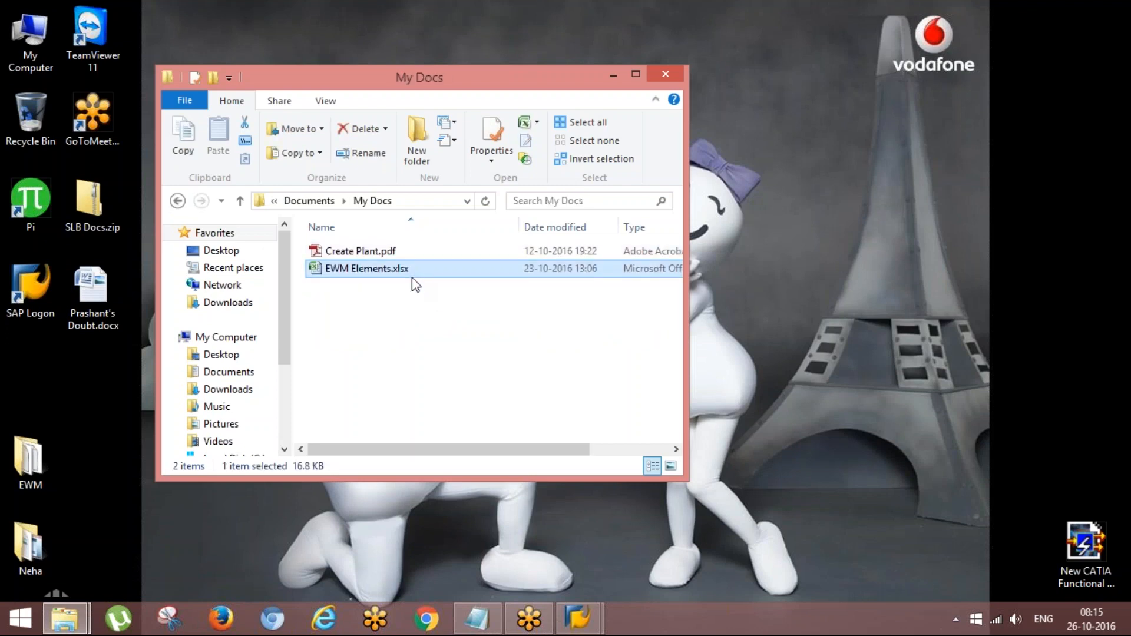
pyautogui.doubleClick(412, 277)
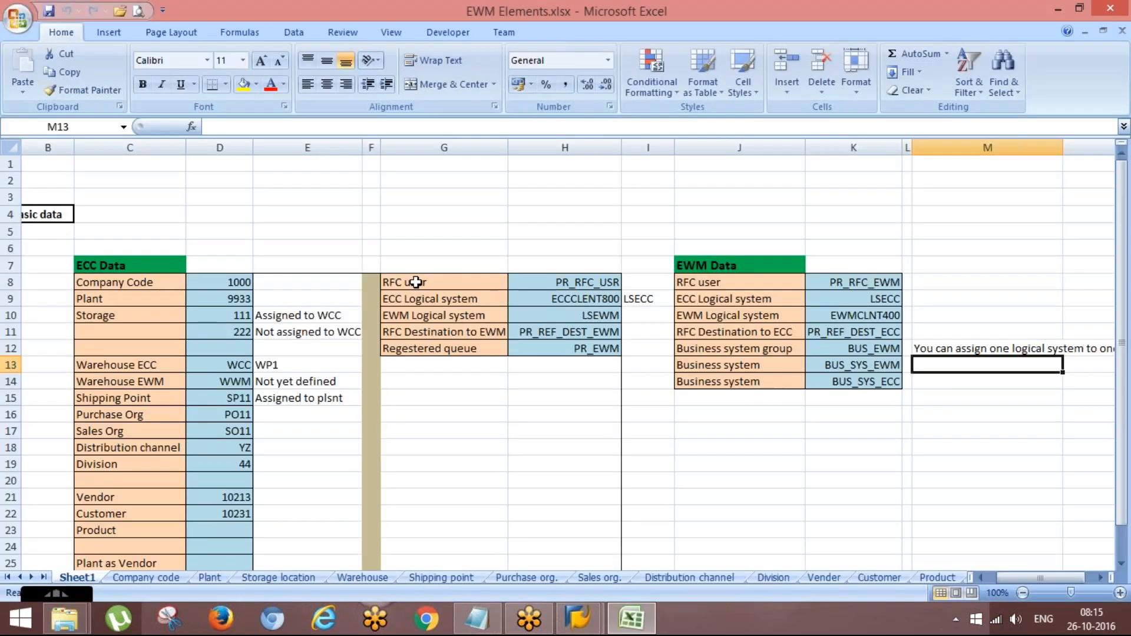
# - Copy the vendor number from cell D21 of Sheet1 into Change Vendor and try to open that vendor
pyautogui.scroll(-2, 299, 445)
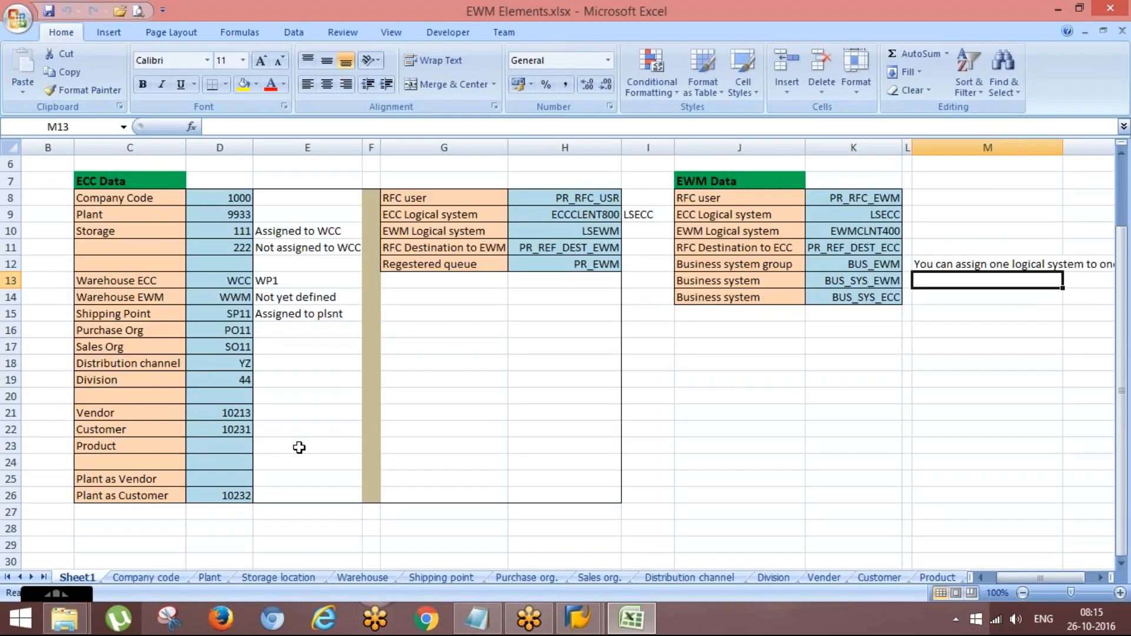
pyautogui.click(238, 414)
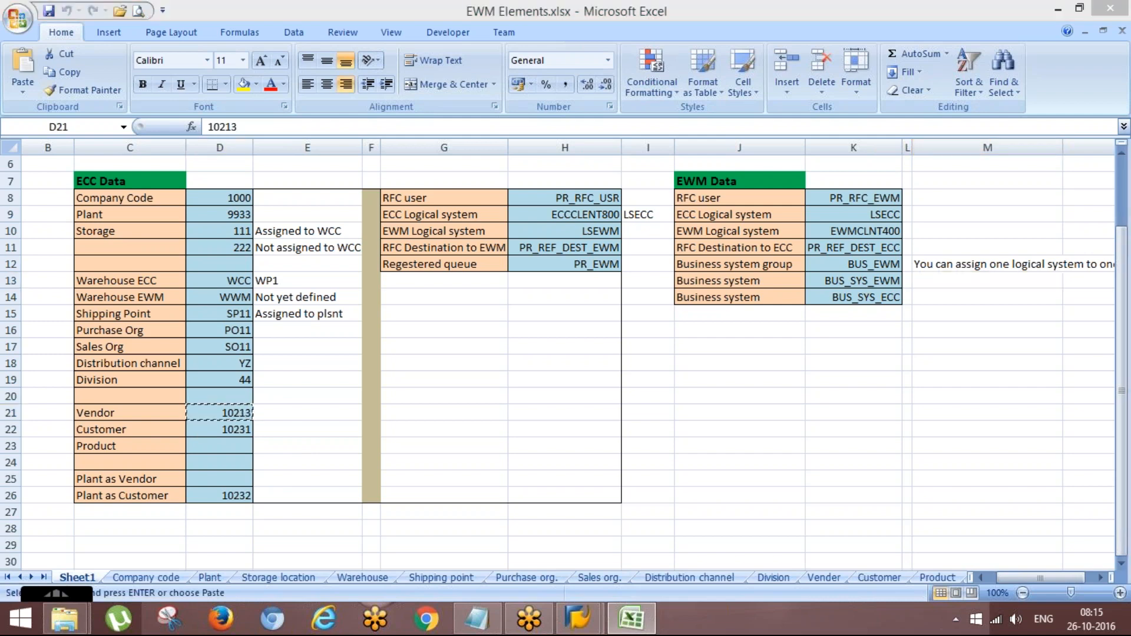
pyautogui.hotkey('alt', 'Tab')
pyautogui.hotkey('alt', 'Tab')
pyautogui.hotkey('alt', 'Tab')
pyautogui.write('10213')
pyautogui.press('Return')
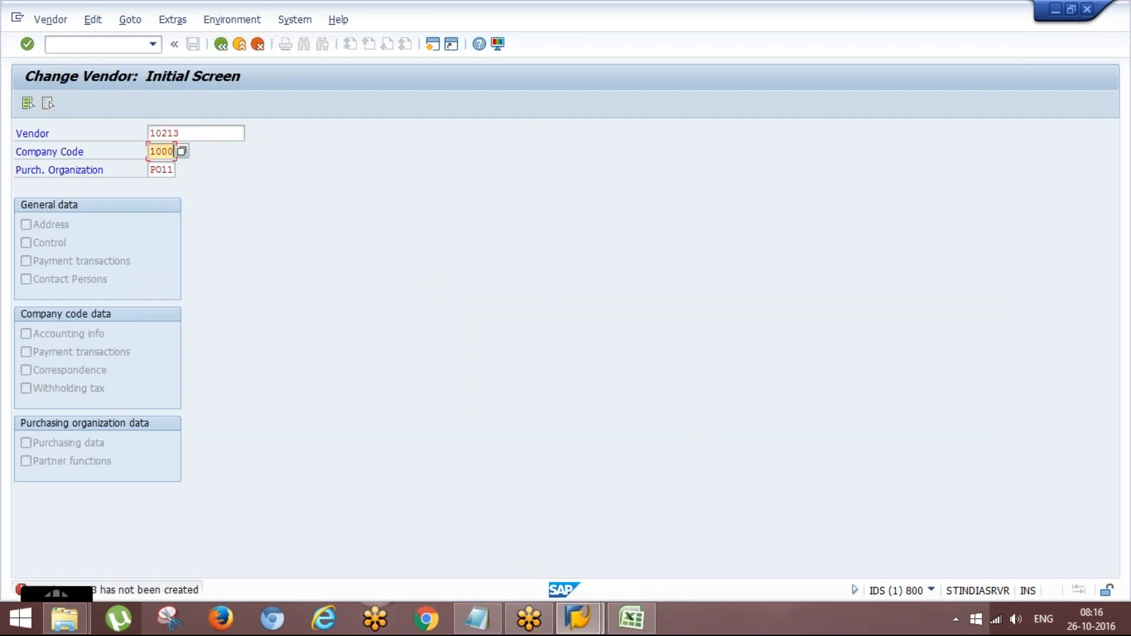
# - Clear the company code and try to open the vendor with only purchasing organization PO11
pyautogui.press('BackSpace')
pyautogui.press('BackSpace')
pyautogui.press('BackSpace')
pyautogui.press('BackSpace')
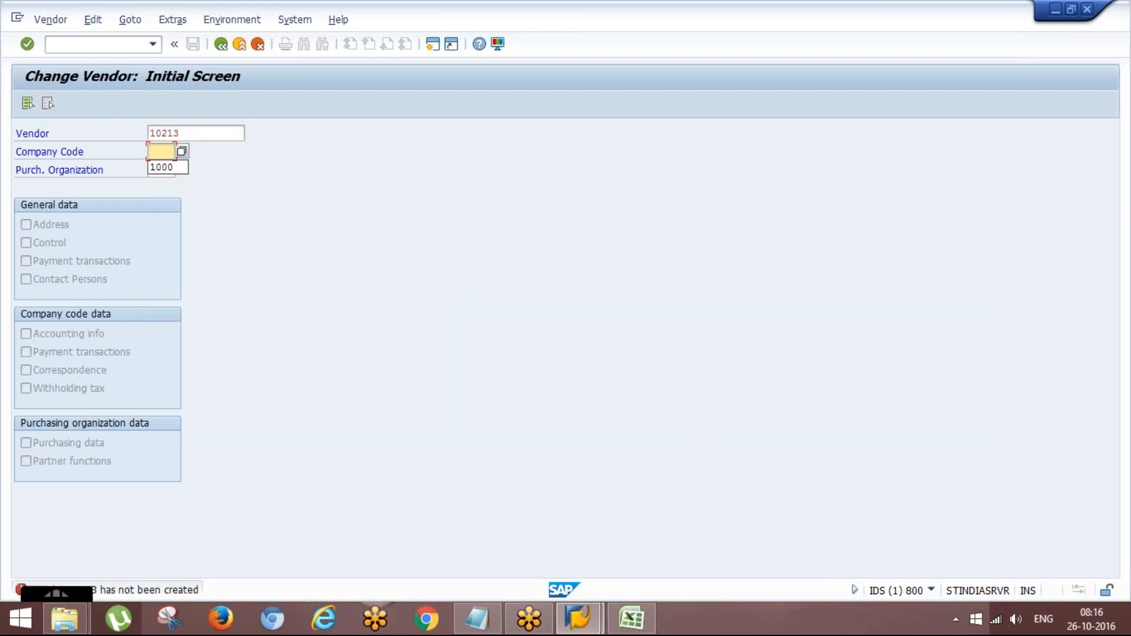
pyautogui.press('Down')
pyautogui.press('Return')
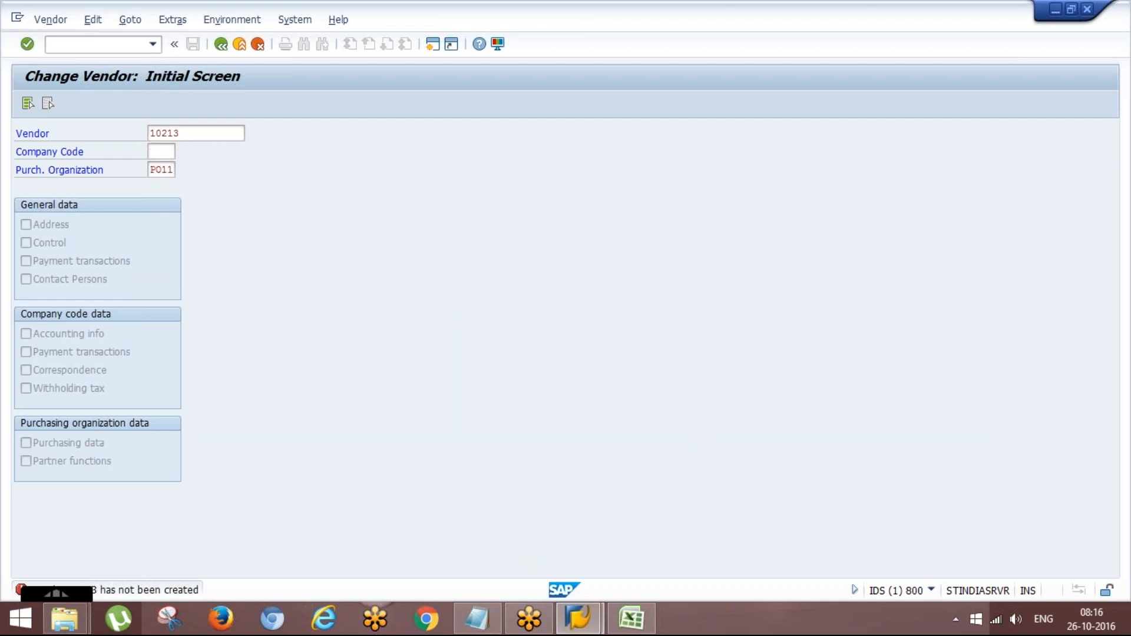
# - Restart vendor change with transaction XK02 and clear the company code
pyautogui.press('F3')
pyautogui.write('/nxk02')
pyautogui.press('Return')
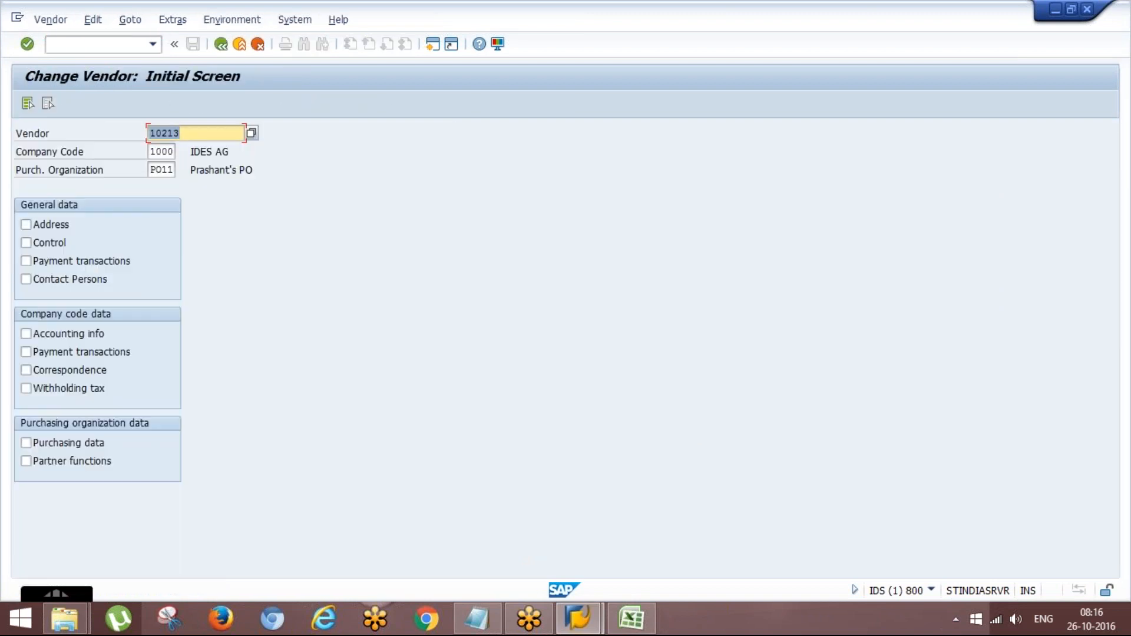
pyautogui.press('Tab')
pyautogui.press('BackSpace')
pyautogui.press('BackSpace')
pyautogui.press('BackSpace')
pyautogui.press('BackSpace')
# - Clear the purchasing organization and try to open the vendor with only Purchasing data selected
pyautogui.click(26, 224)
pyautogui.click(163, 169)
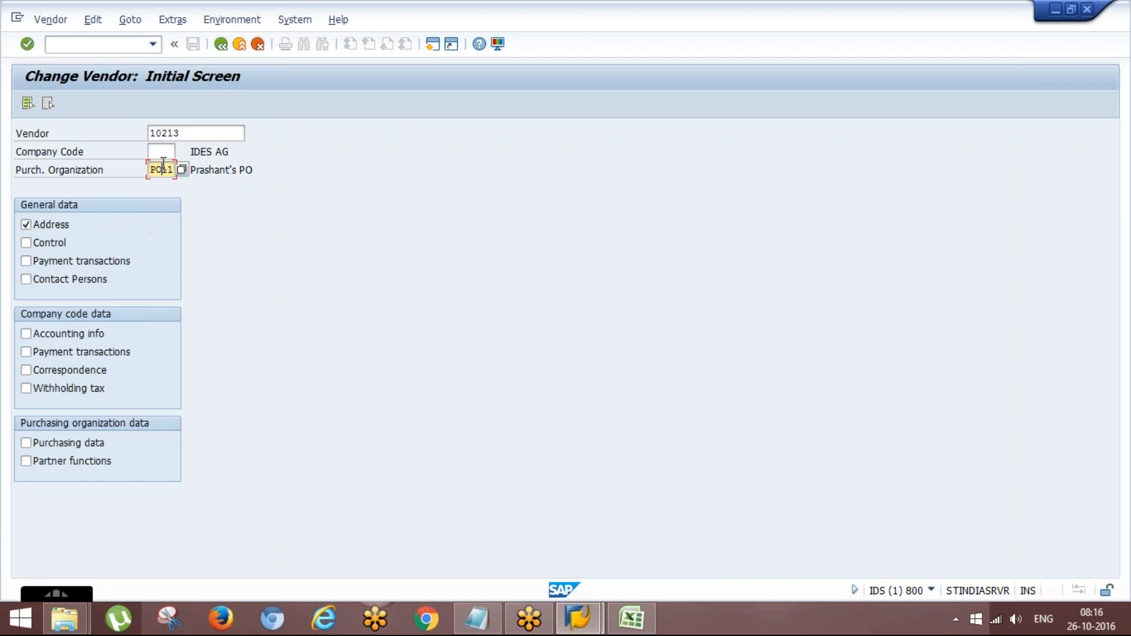
pyautogui.press('BackSpace')
pyautogui.press('BackSpace')
pyautogui.press('BackSpace')
pyautogui.press('BackSpace')
pyautogui.click(36, 224)
pyautogui.click(26, 443)
pyautogui.press('Return')
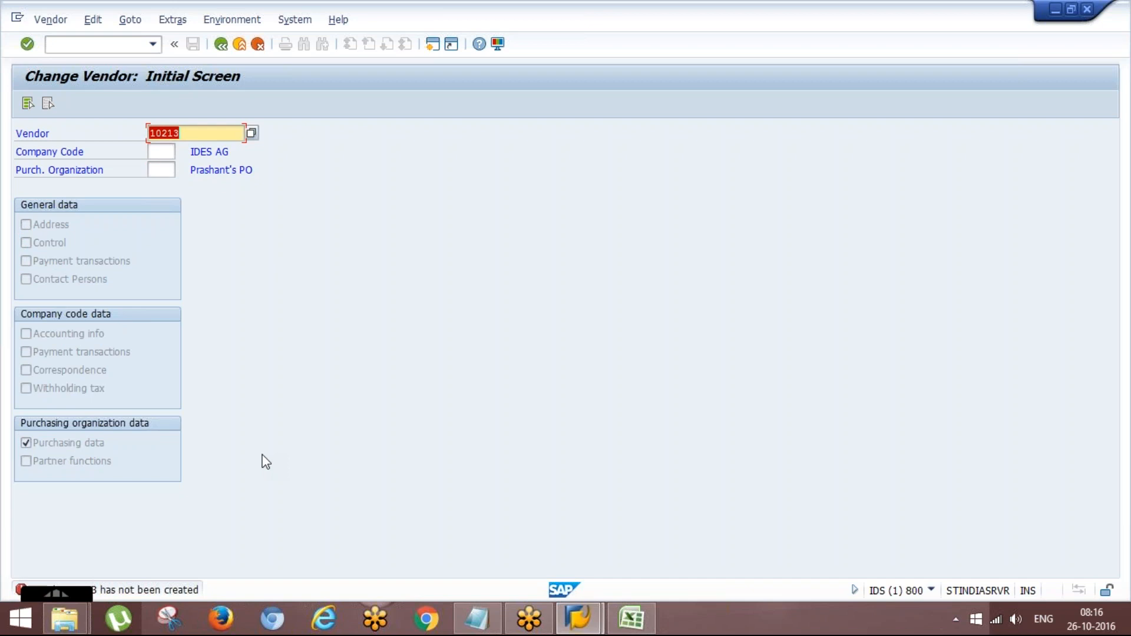
# - Enter purchasing organization PO11 again, retry opening the vendor's purchasing data, and restore the window to a smaller size
pyautogui.doubleClick(376, 22)
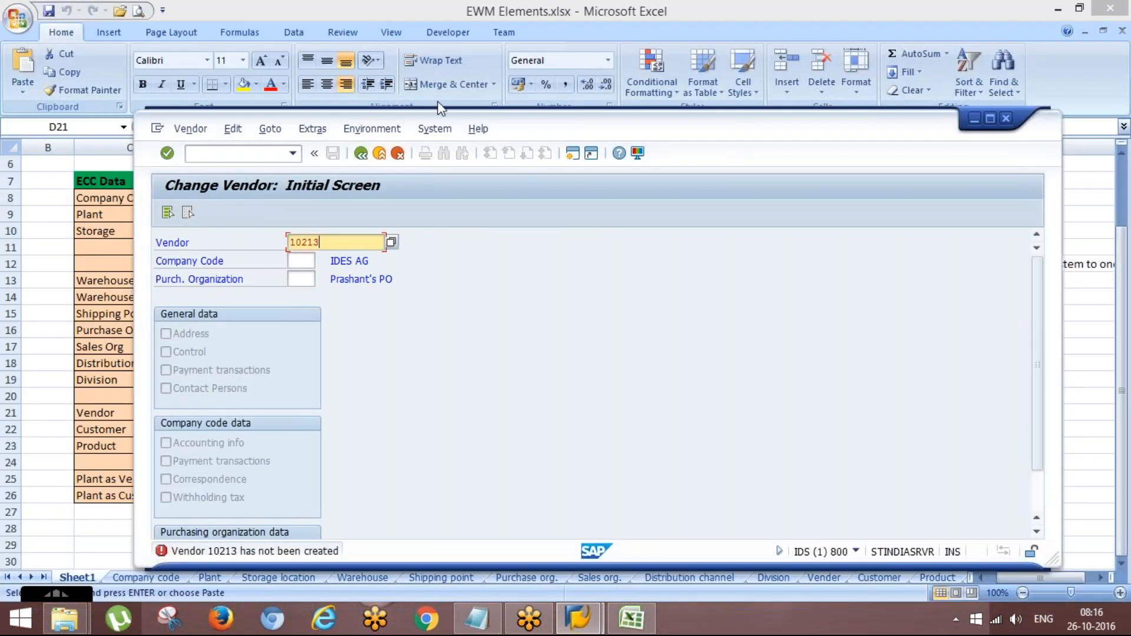
pyautogui.doubleClick(521, 131)
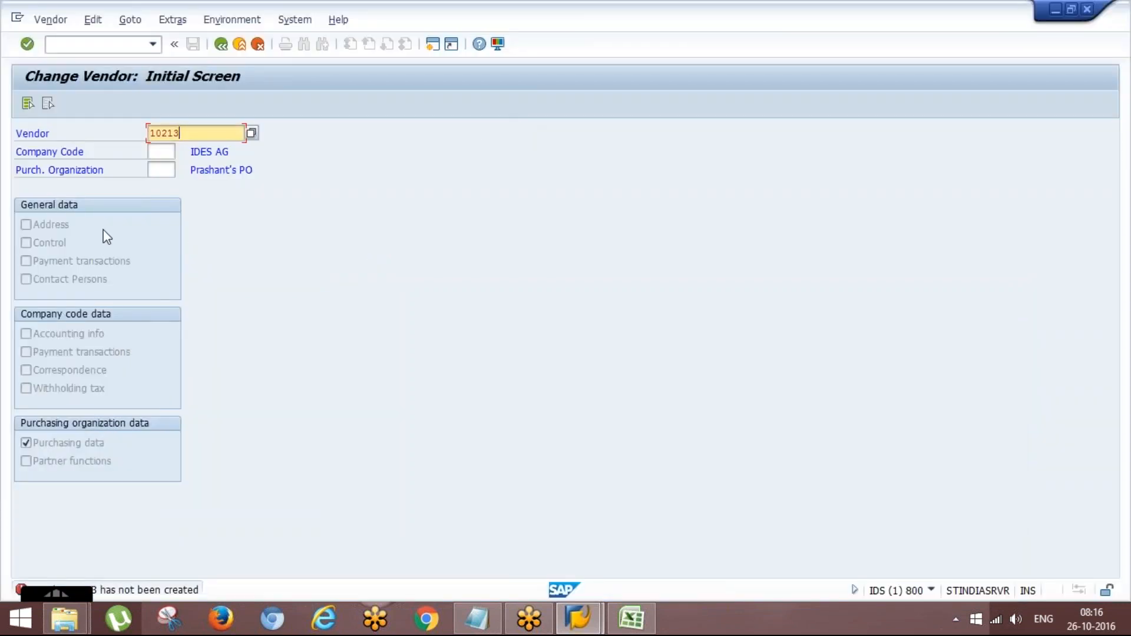
pyautogui.click(155, 169)
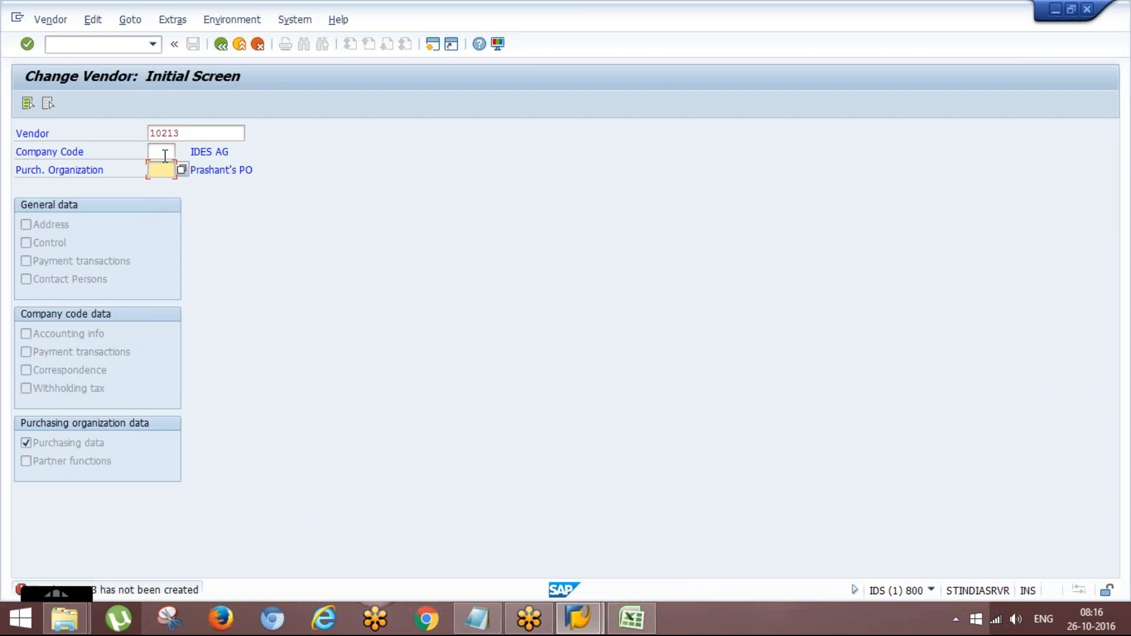
pyautogui.press('space')
pyautogui.press('Return')
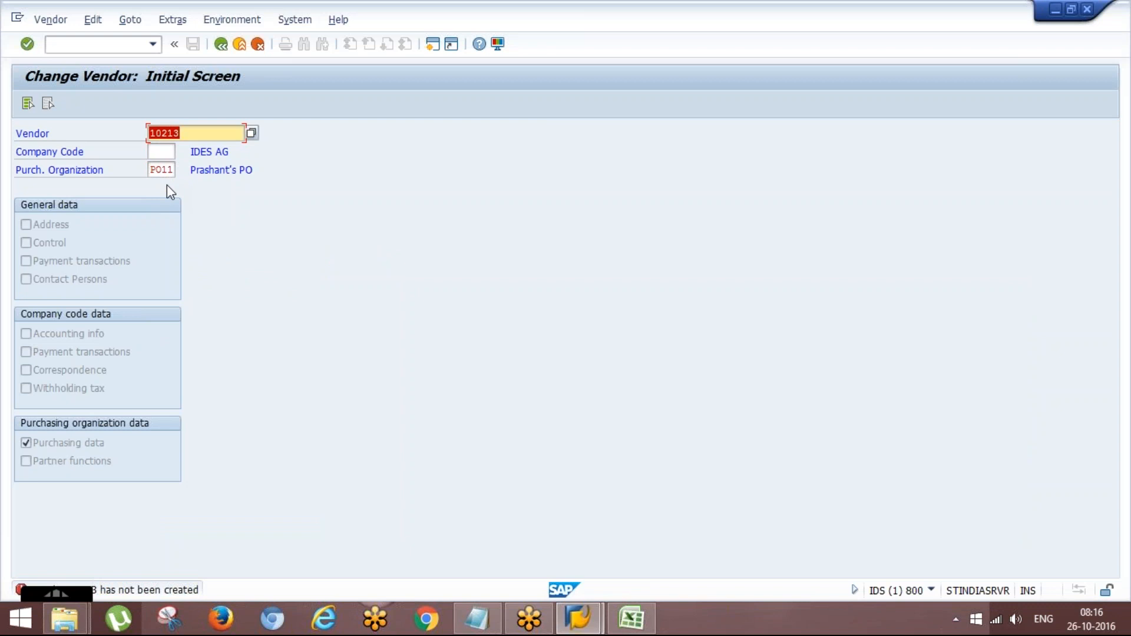
pyautogui.doubleClick(375, 28)
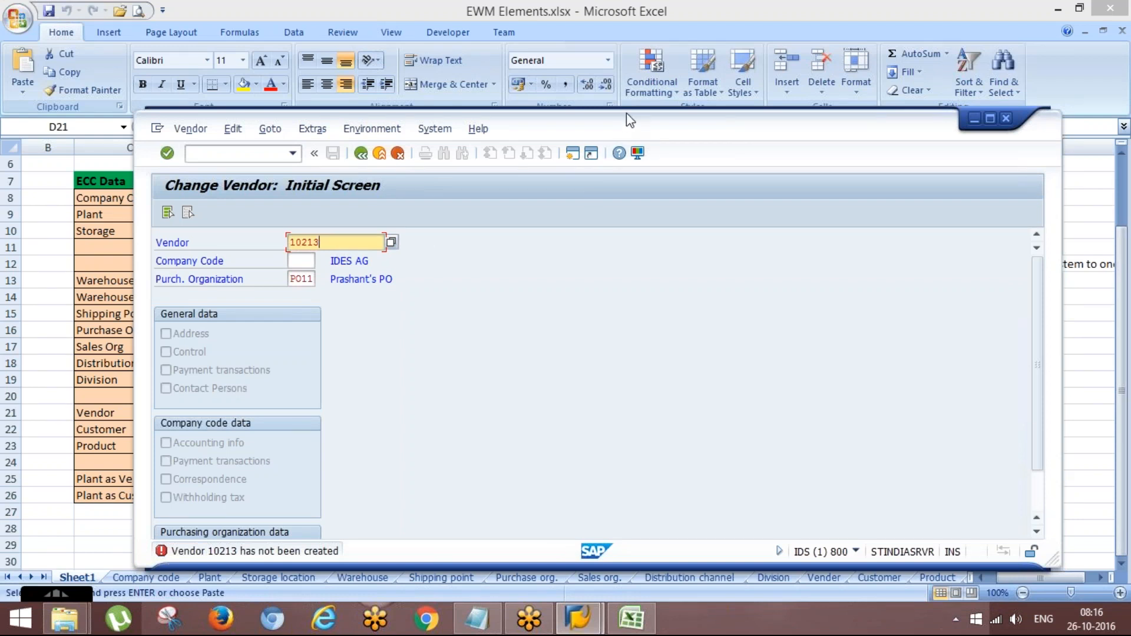
# - Maximize the SAP window and restart vendor change with transaction XK02
pyautogui.doubleClick(625, 128)
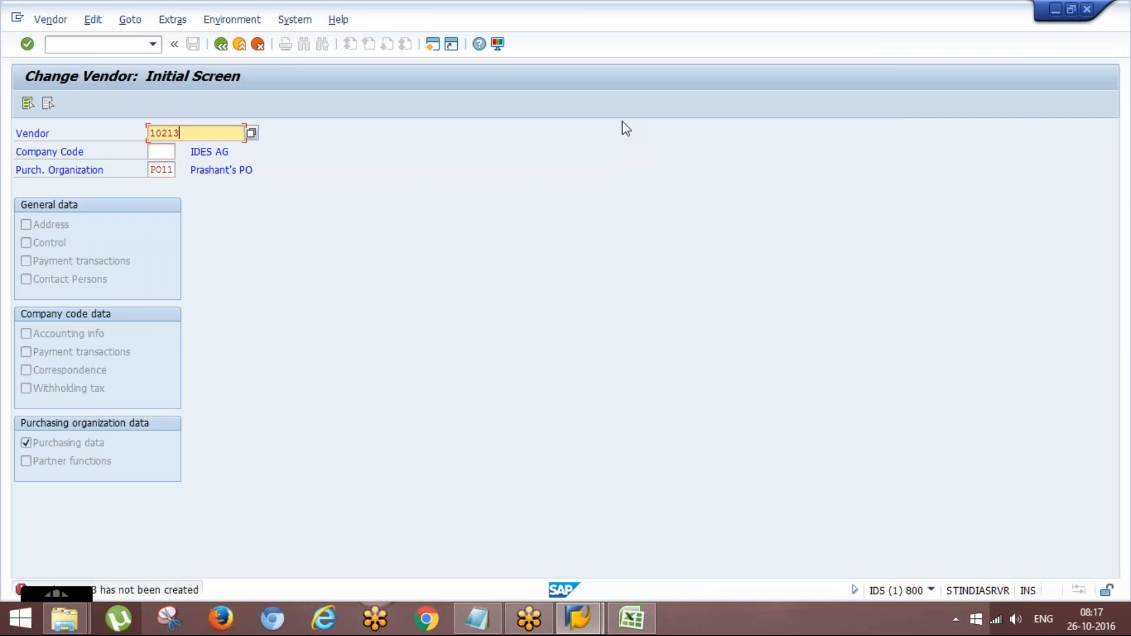
pyautogui.click(147, 44)
pyautogui.click(151, 45)
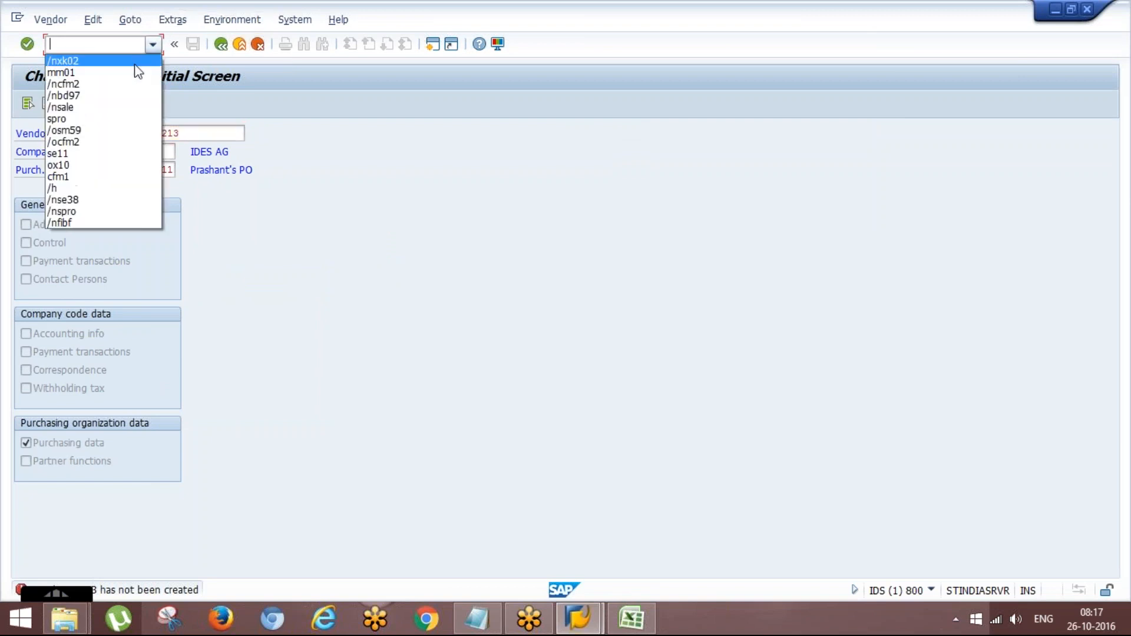
pyautogui.click(135, 63)
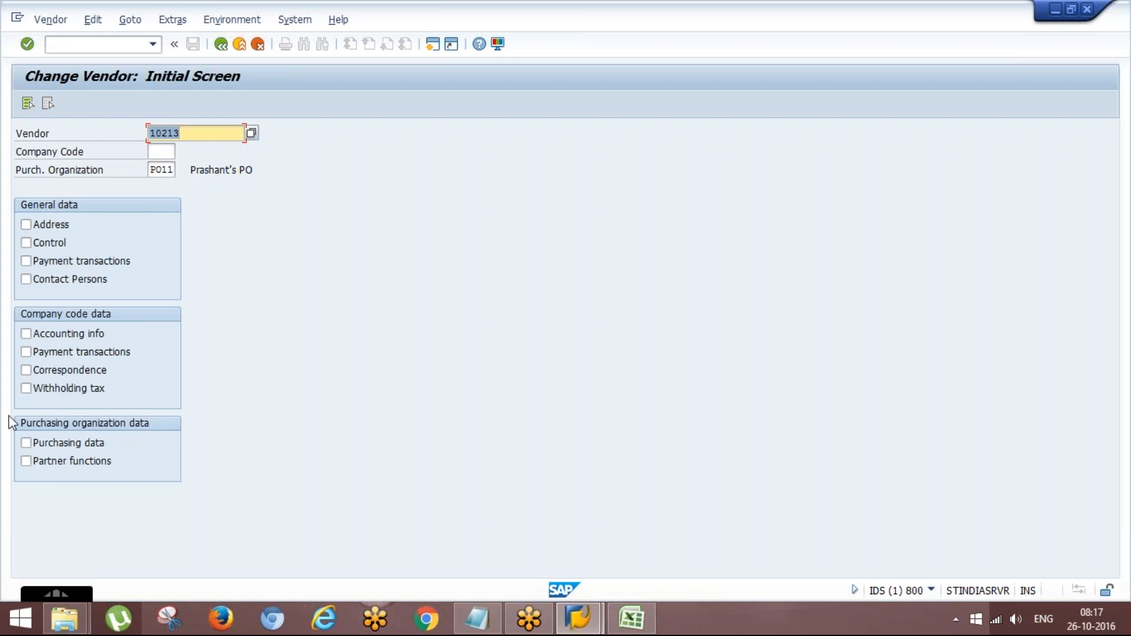
# - Try to open the vendor with only Address selected and no purchasing organization, and check its number in the EWM Elements workbook
pyautogui.click(26, 224)
pyautogui.click(170, 168)
pyautogui.press('BackSpace')
pyautogui.press('BackSpace')
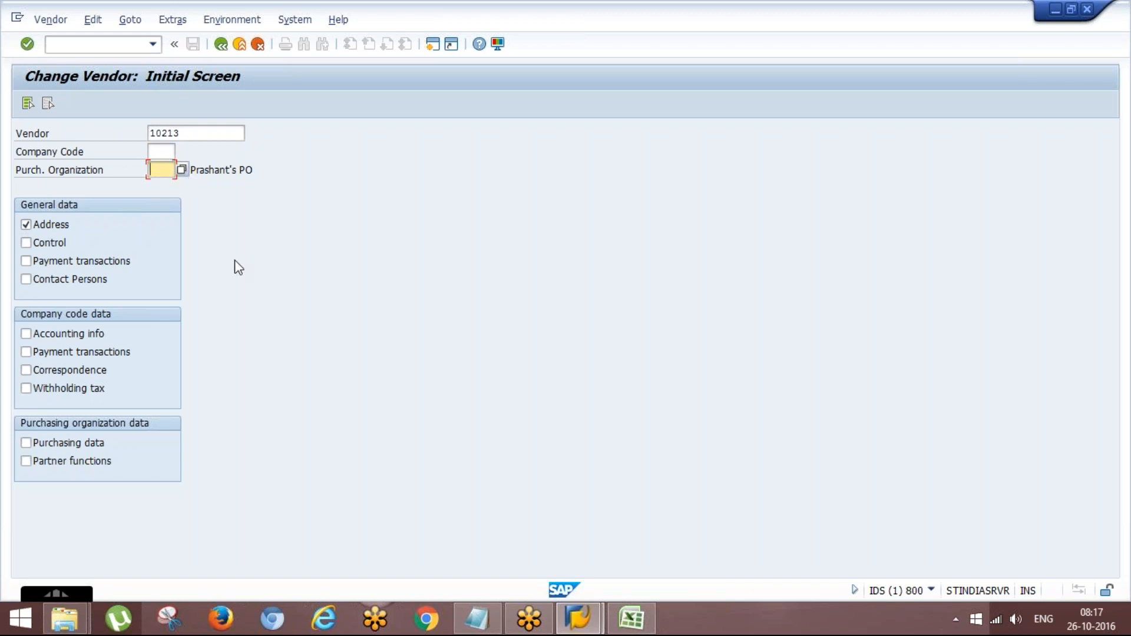
pyautogui.press('Return')
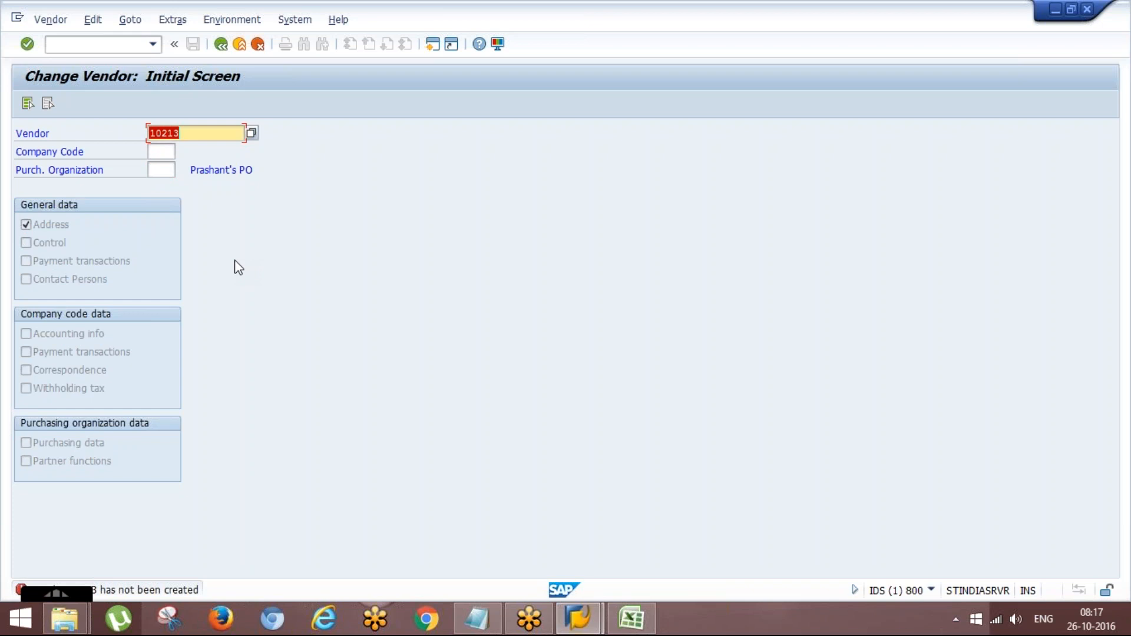
pyautogui.hotkey('alt', 'Tab')
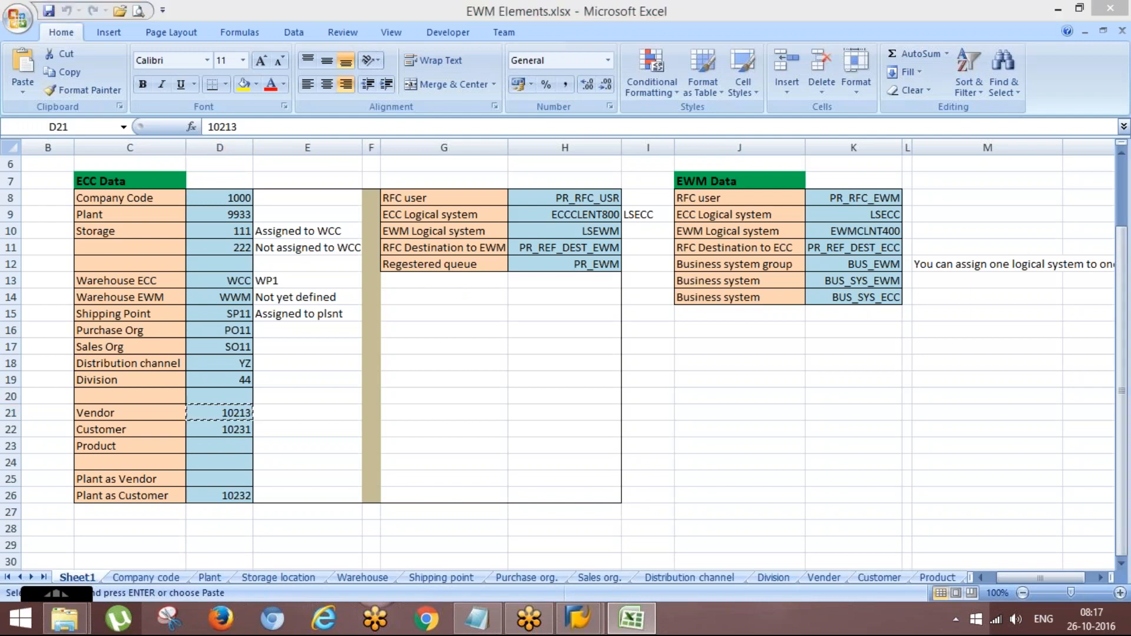
pyautogui.hotkey('alt', 'Tab')
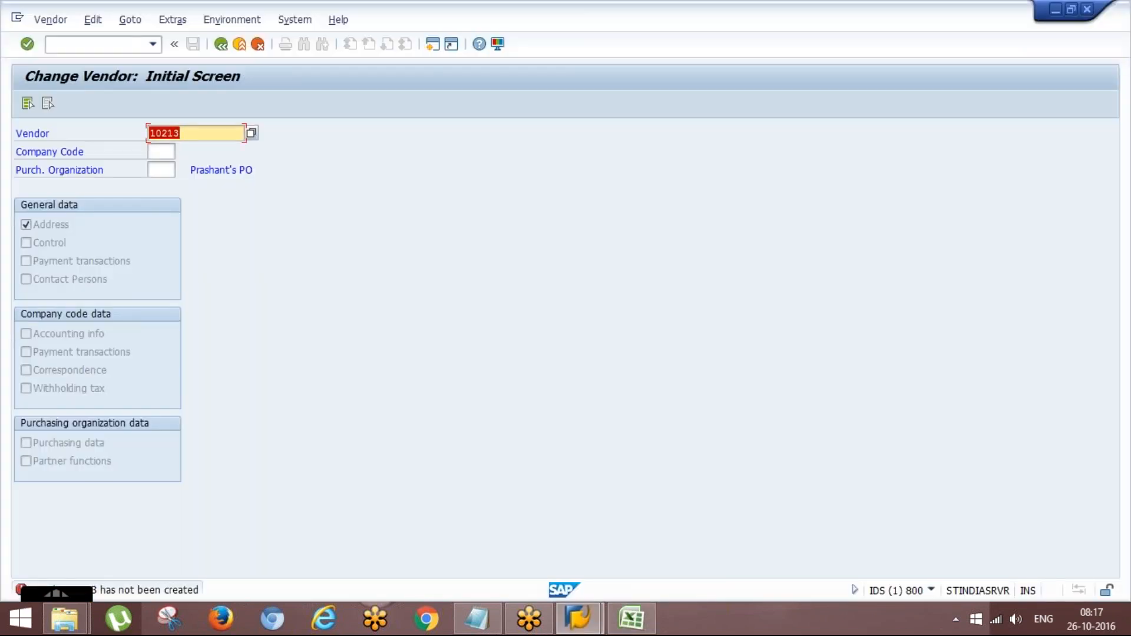
# - Restart XK02 and open the Purchasing data of vendor C.E.B. BERLIN for purchasing organization 1000
pyautogui.press('BackSpace')
pyautogui.write('1000')
pyautogui.click(152, 44)
pyautogui.press('Down')
pyautogui.press('Return')
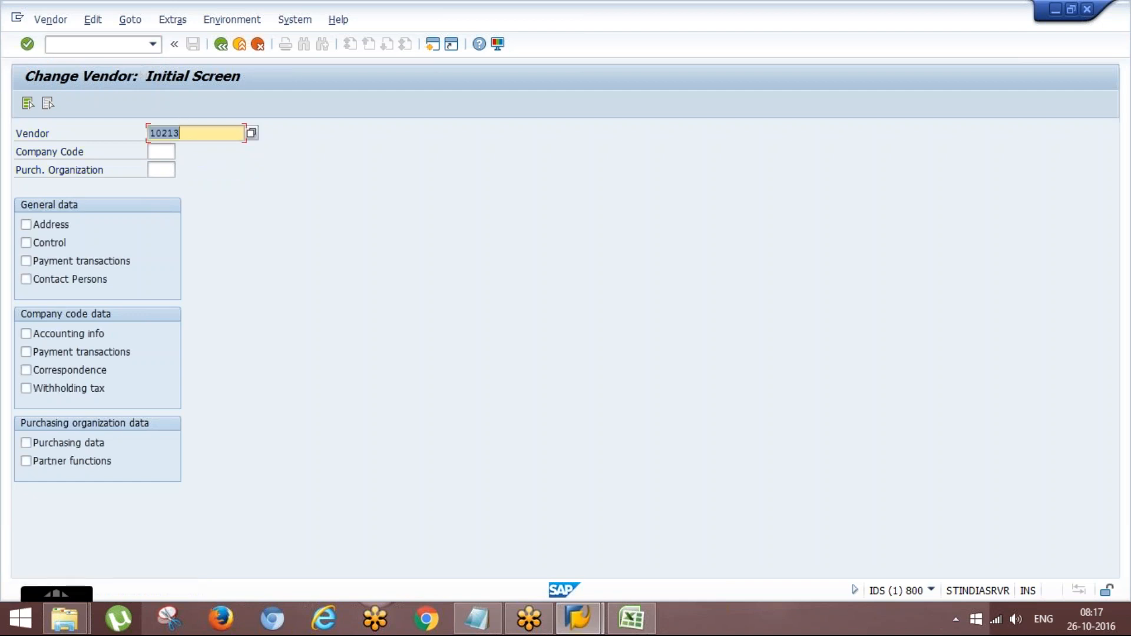
pyautogui.write('1000')
pyautogui.click(158, 170)
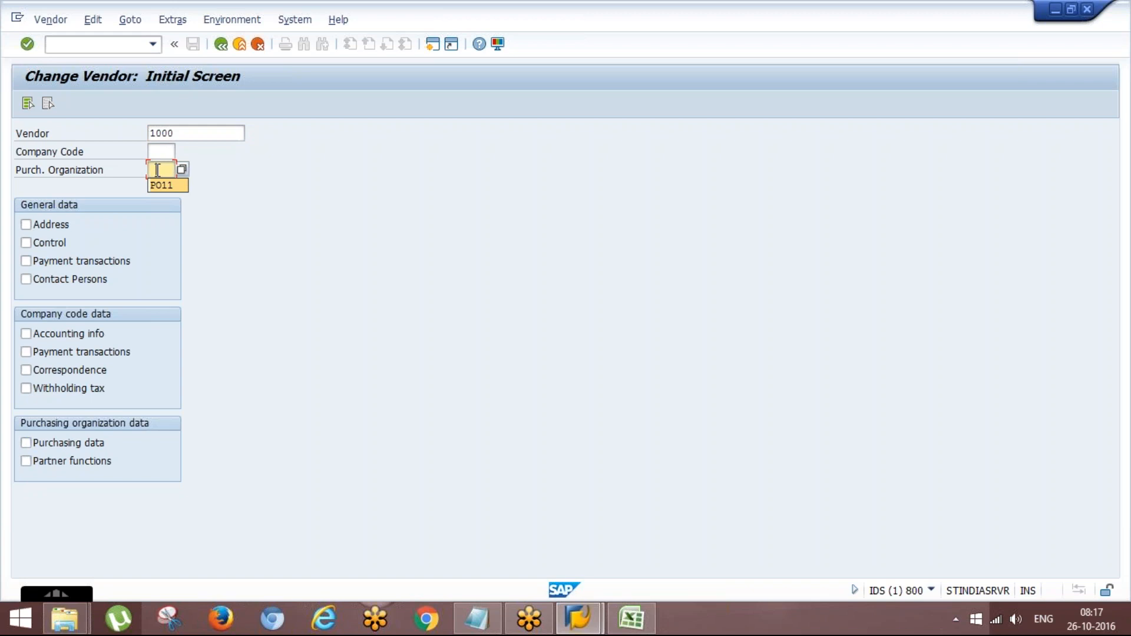
pyautogui.write('1000')
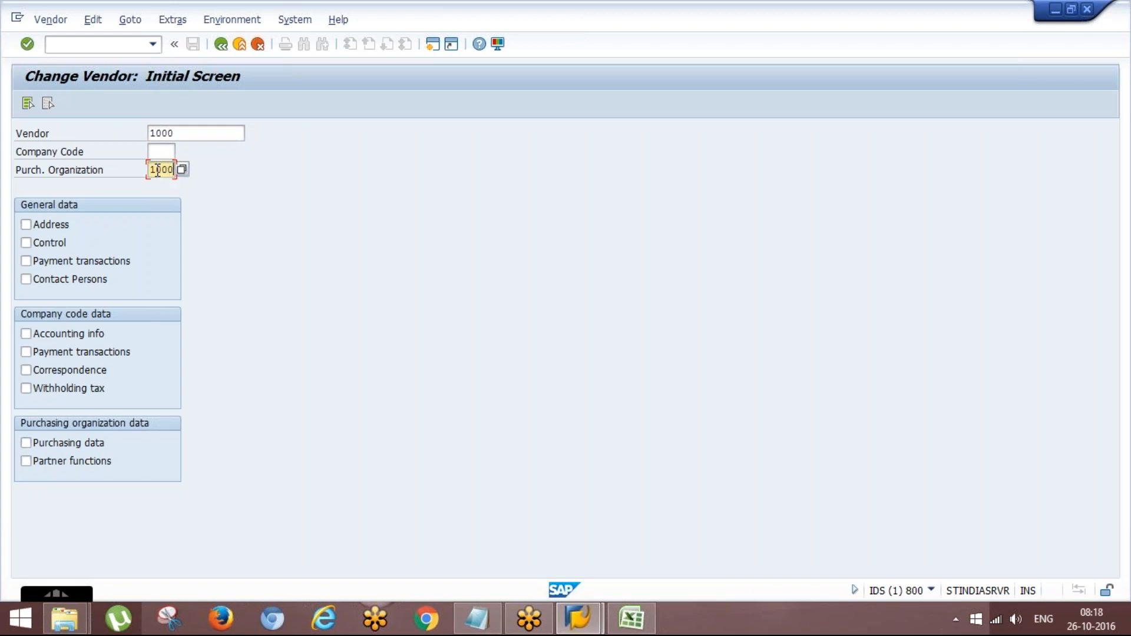
pyautogui.click(27, 444)
pyautogui.press('Return')
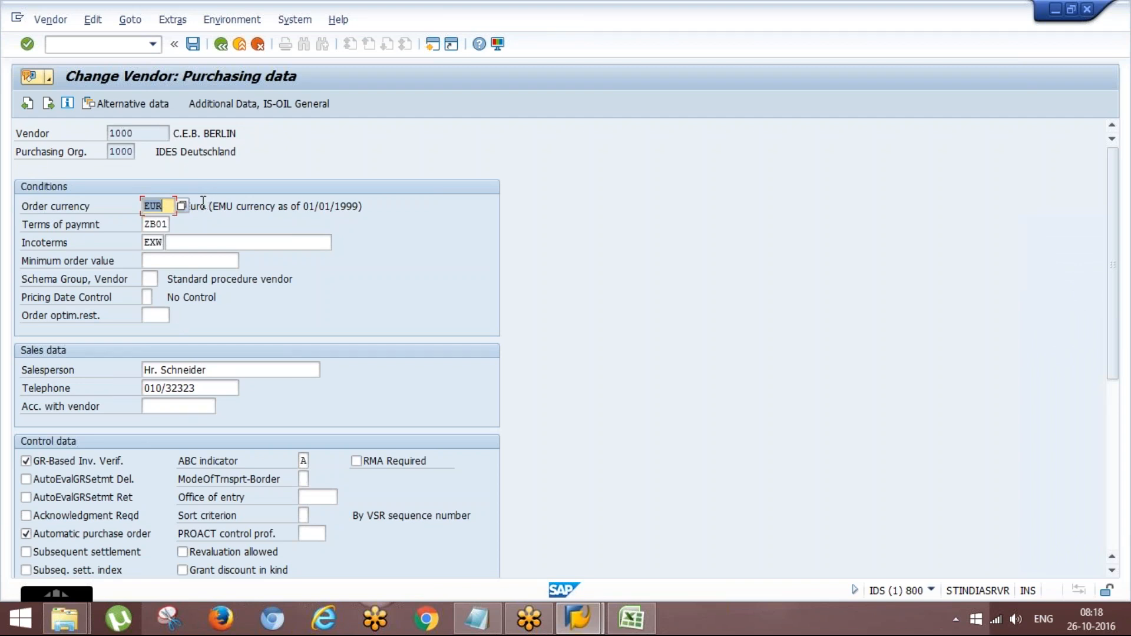
# - View the plant assignment in the vendor's additional purchasing data and close it
pyautogui.click(171, 22)
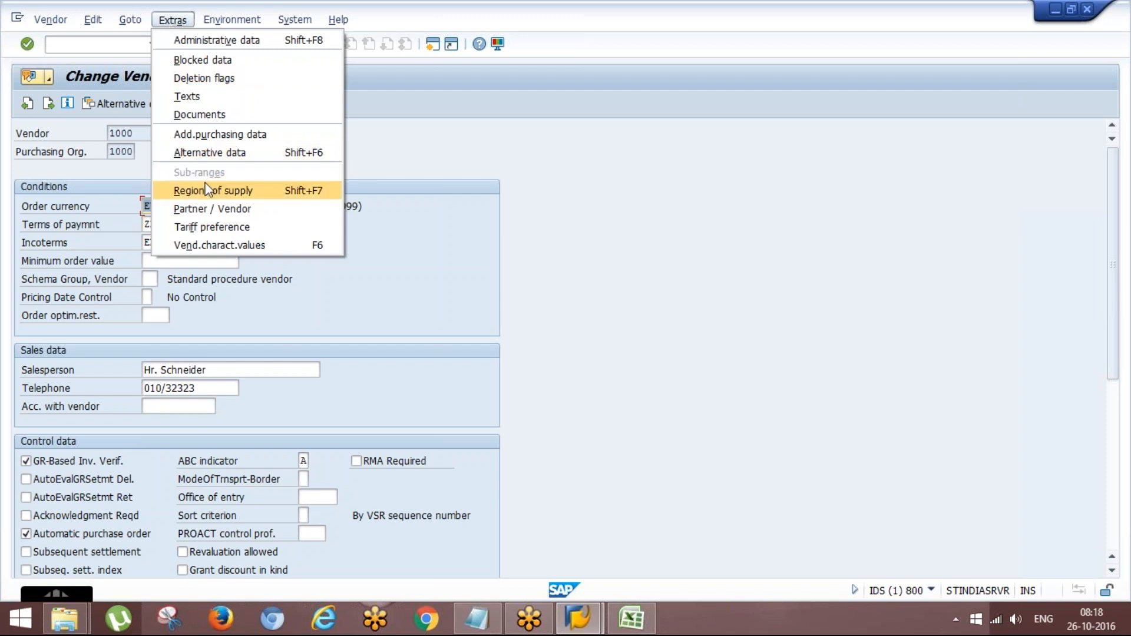
pyautogui.click(235, 135)
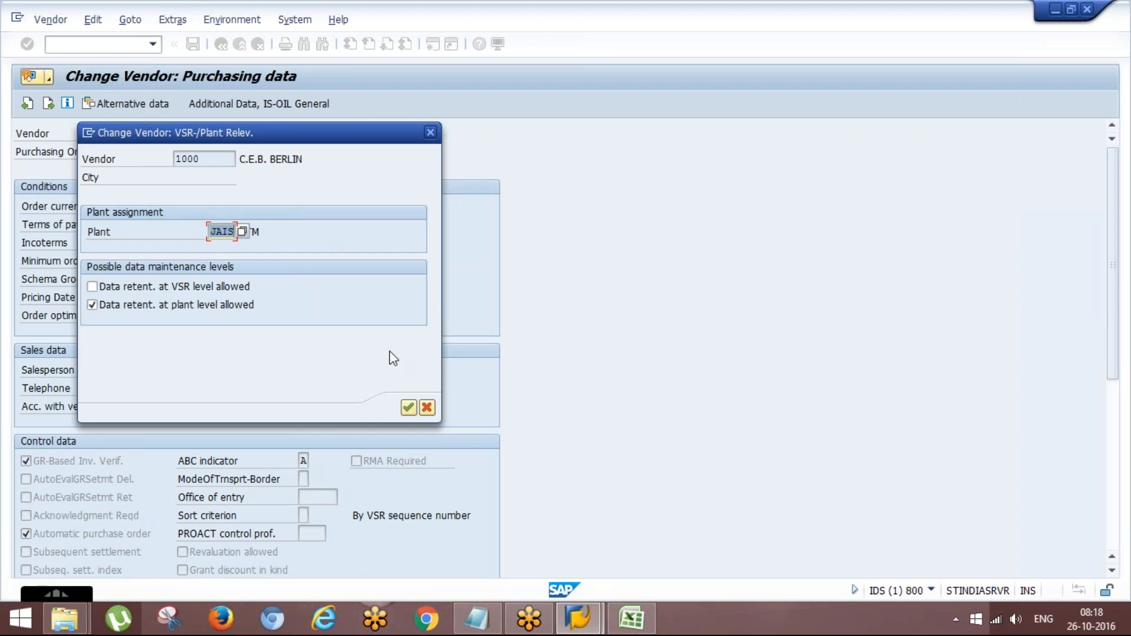
pyautogui.press('Return')
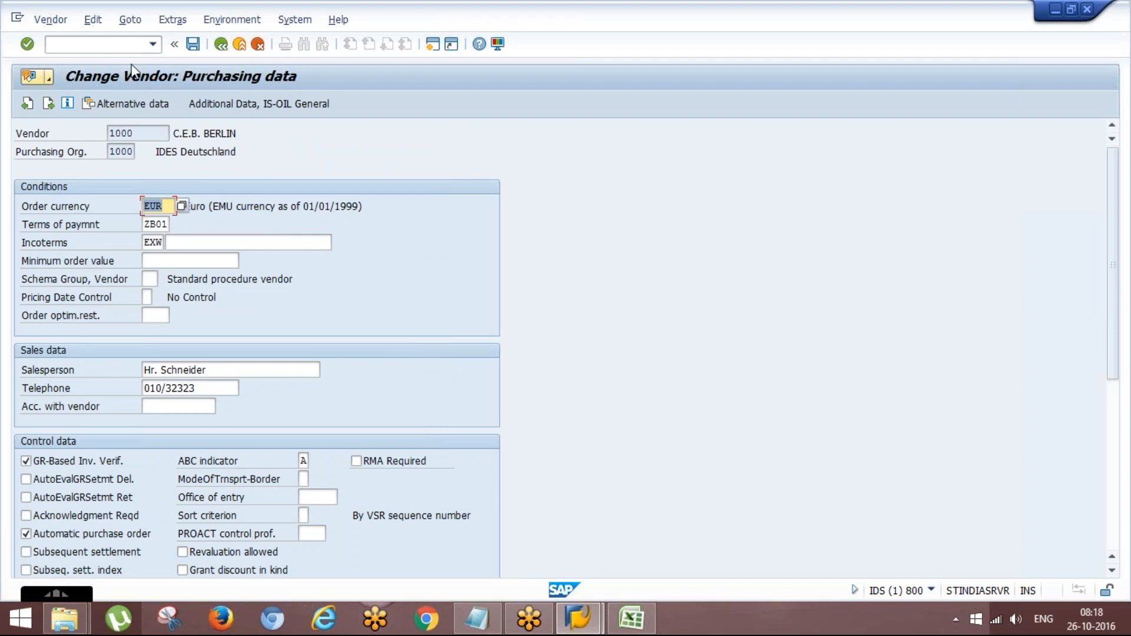
# - Leave the vendor and start customer change with transaction XD02
pyautogui.click(137, 44)
pyautogui.write('/nx')
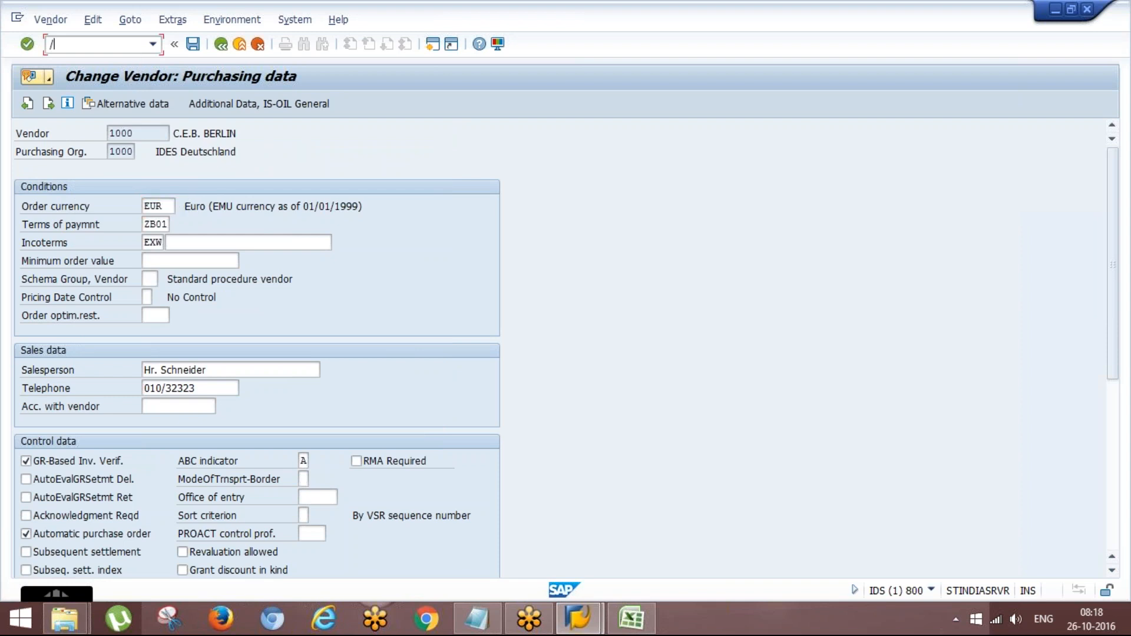
pyautogui.press('BackSpace')
pyautogui.press('BackSpace')
pyautogui.write('xd')
pyautogui.press('Return')
pyautogui.press('Down')
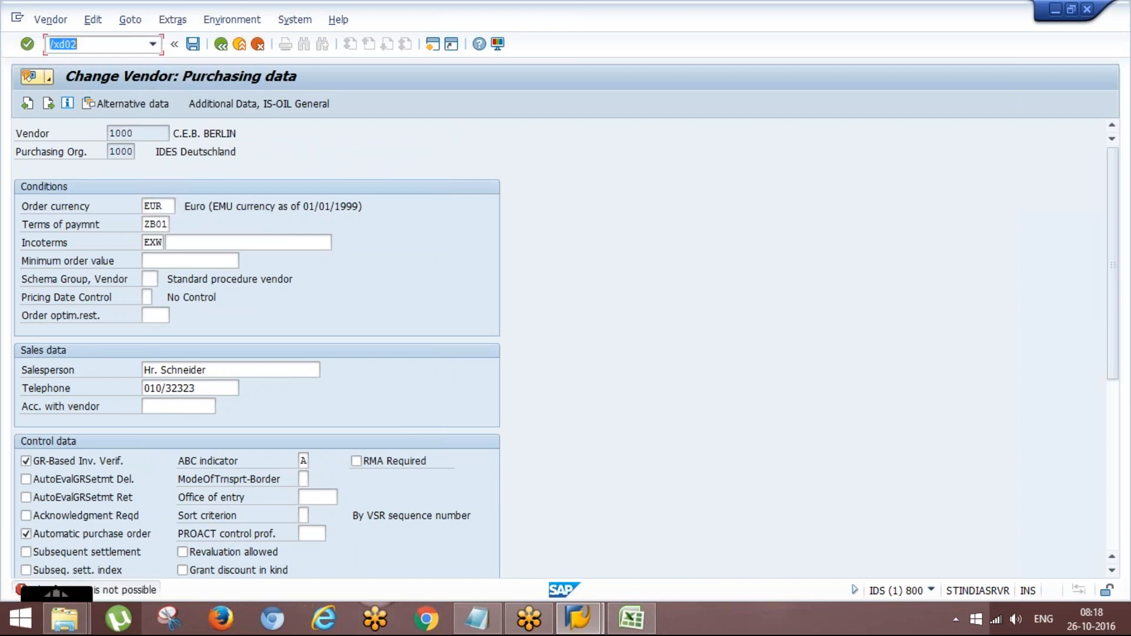
pyautogui.click(64, 44)
pyautogui.press('Return')
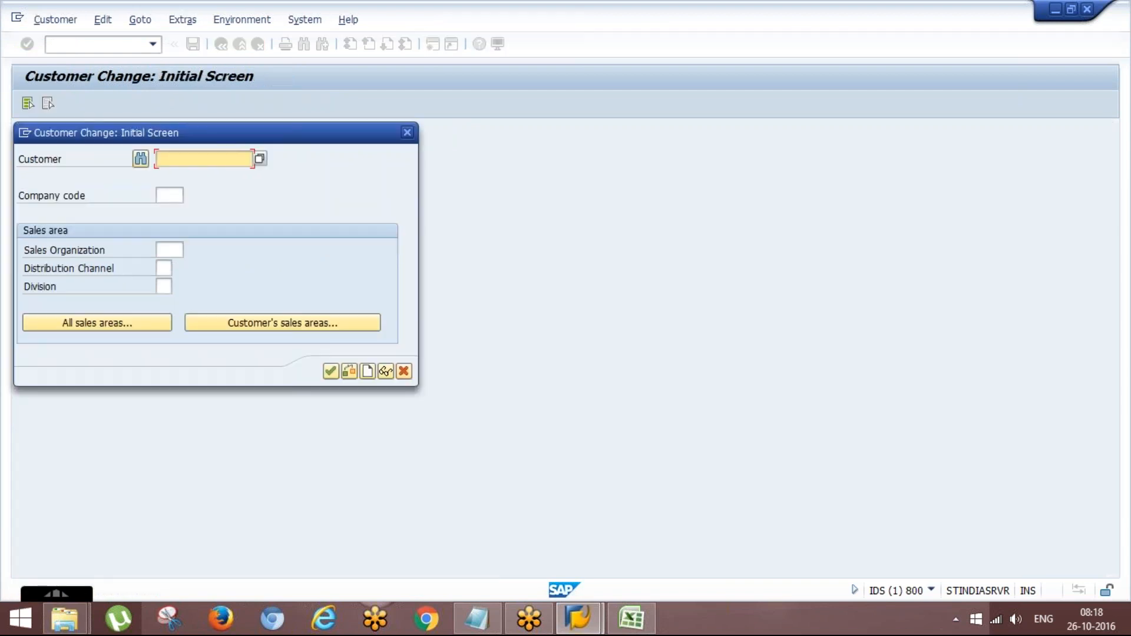
# - Try to open a previously entered customer without company code or sales area
pyautogui.press('Down')
pyautogui.press('Return')
pyautogui.press('Return')
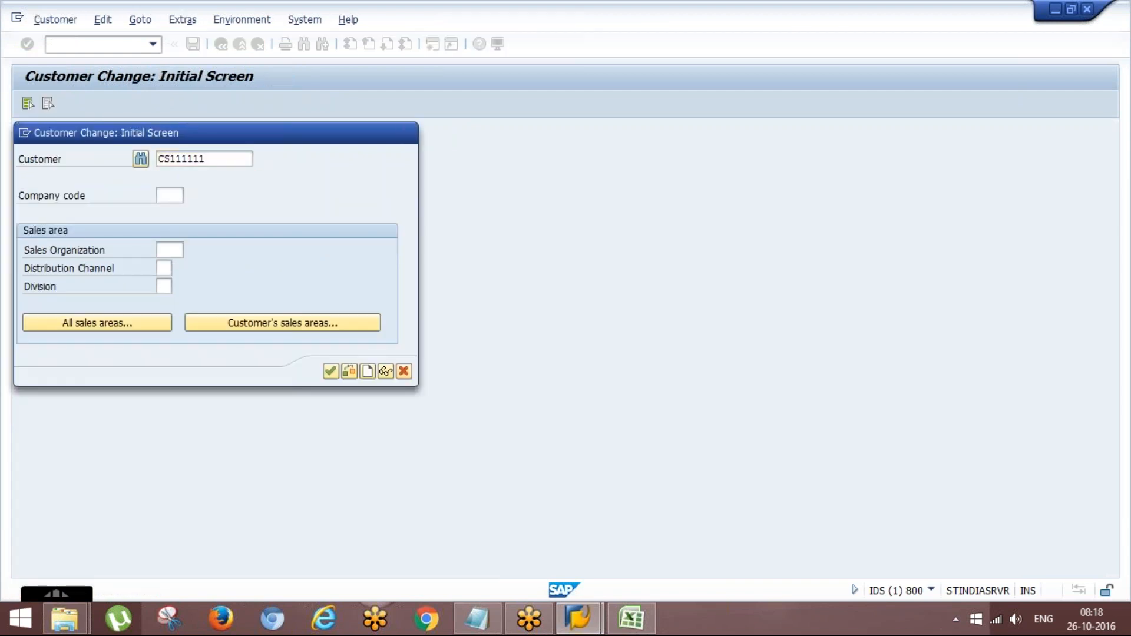
pyautogui.press('Return')
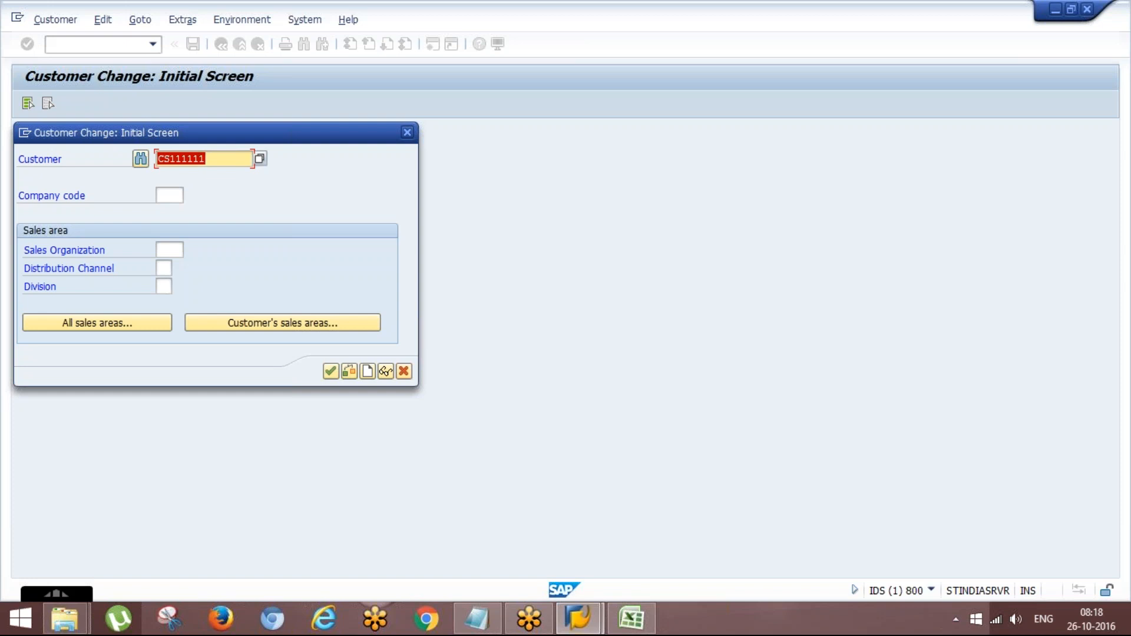
# - Enter the customer number of Becker Berlin and open its general data
pyautogui.write('1000')
pyautogui.press('Return')
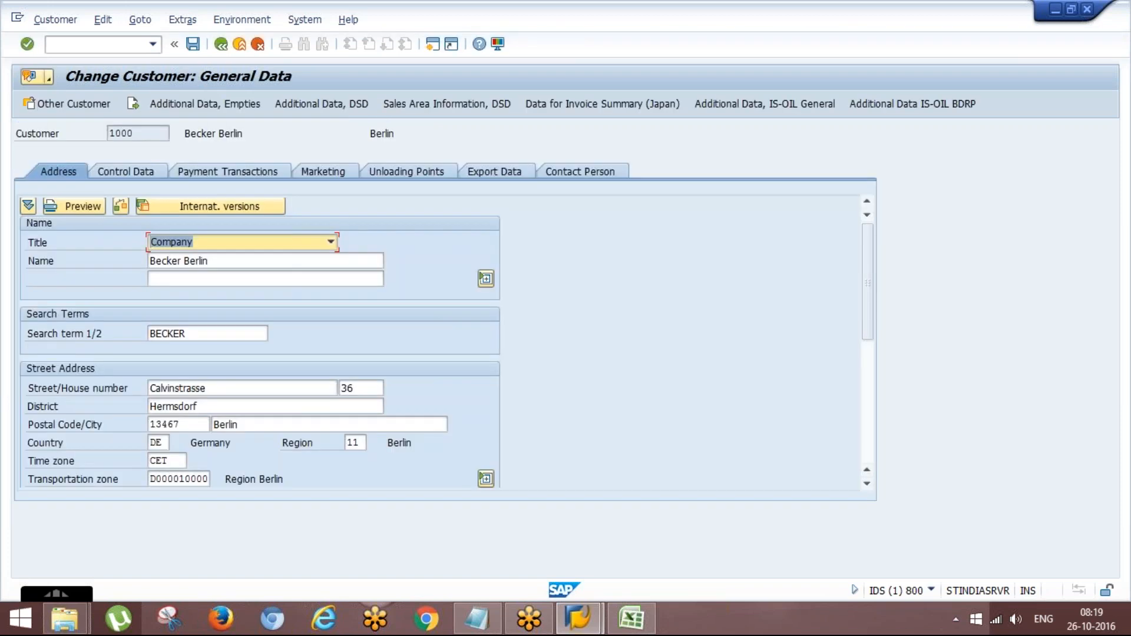
# - Examine the vendor assignment in the customer's control data, highlighting the vendor number, and dismiss the SAP system message
pyautogui.click(180, 20)
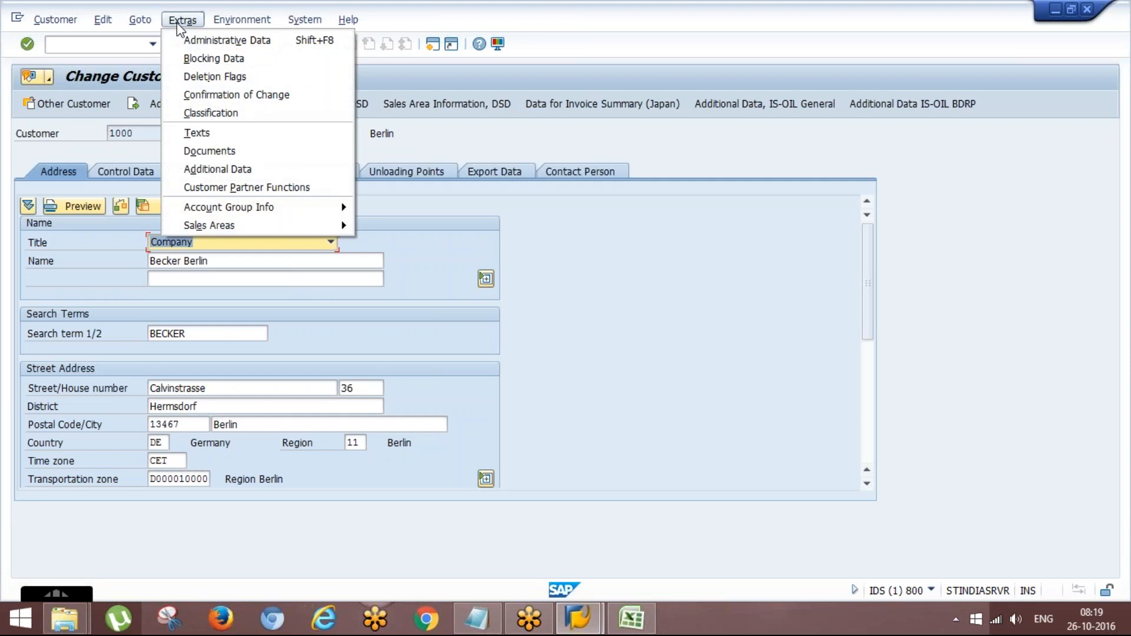
pyautogui.click(499, 258)
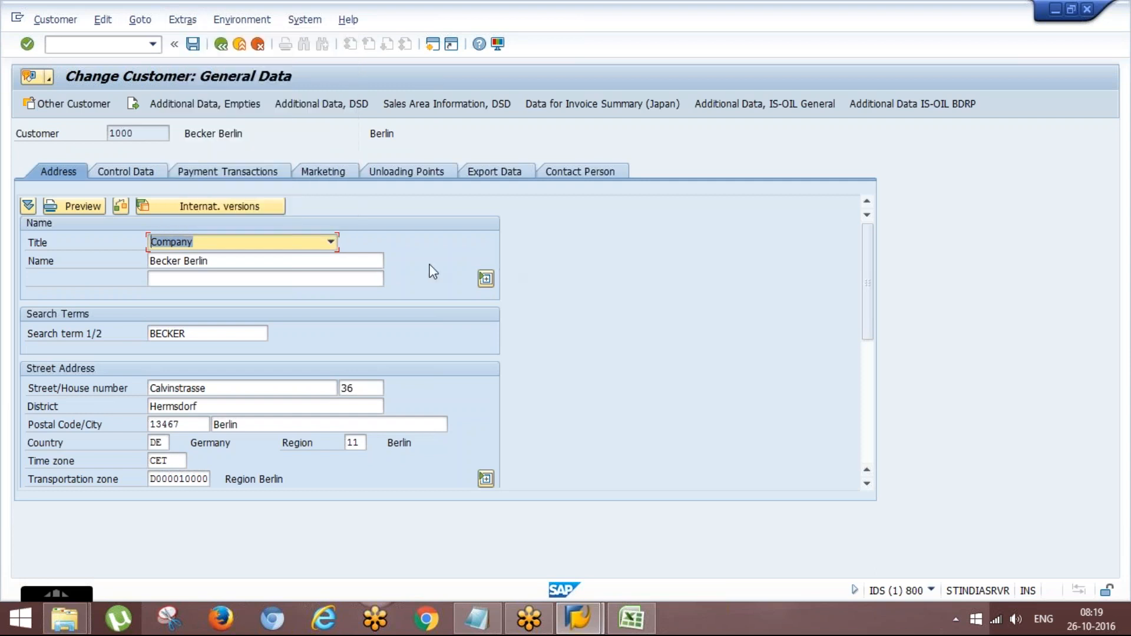
pyautogui.click(136, 172)
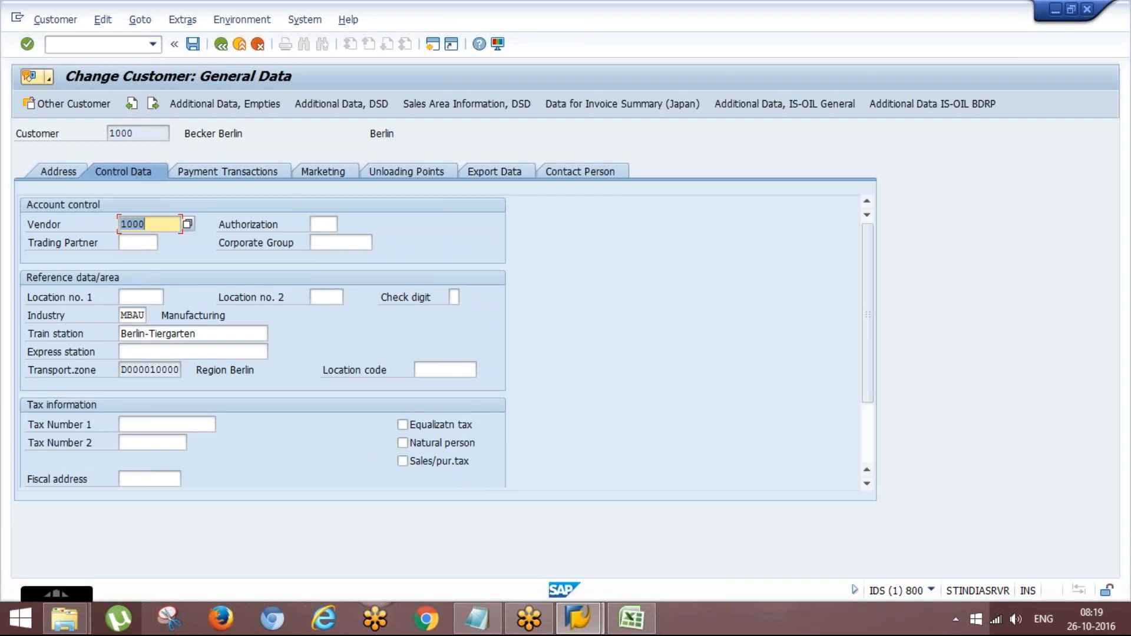
pyautogui.click(158, 228)
pyautogui.press('Home')
pyautogui.hotkey('shift', 'Right')
pyautogui.hotkey('shift', 'Right')
pyautogui.hotkey('shift', 'Right')
pyautogui.hotkey('shift', 'Right')
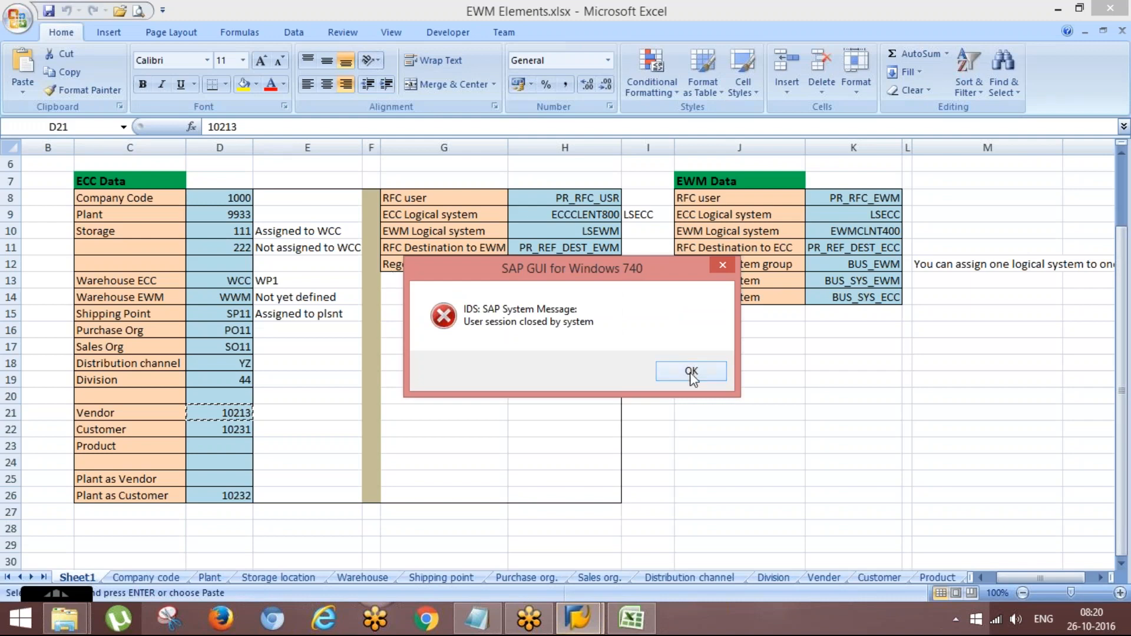
pyautogui.click(671, 370)
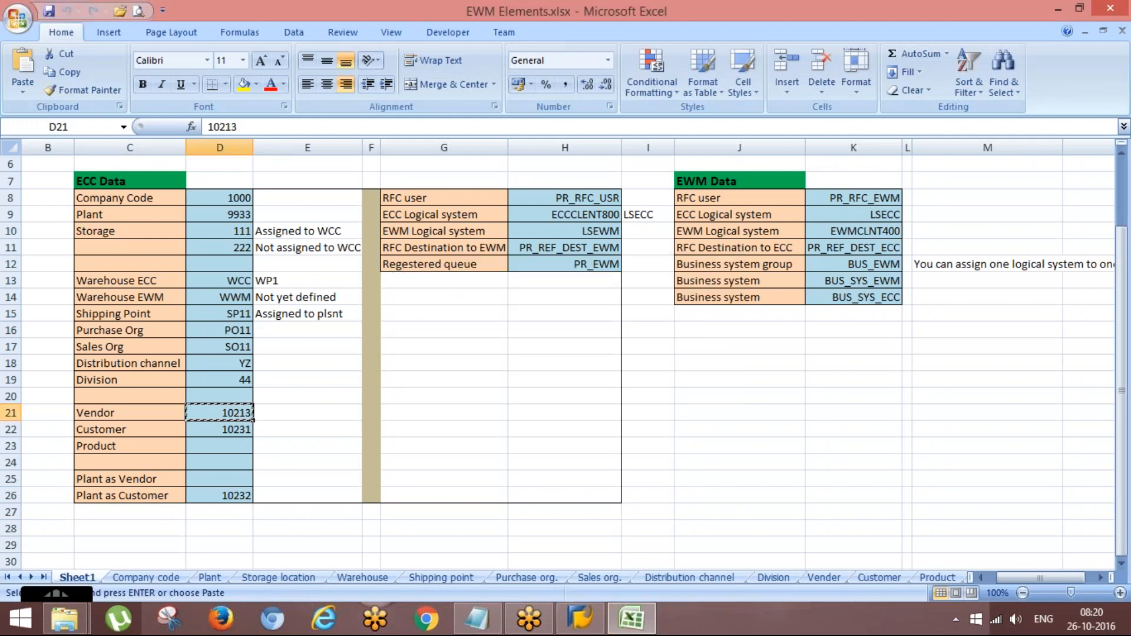